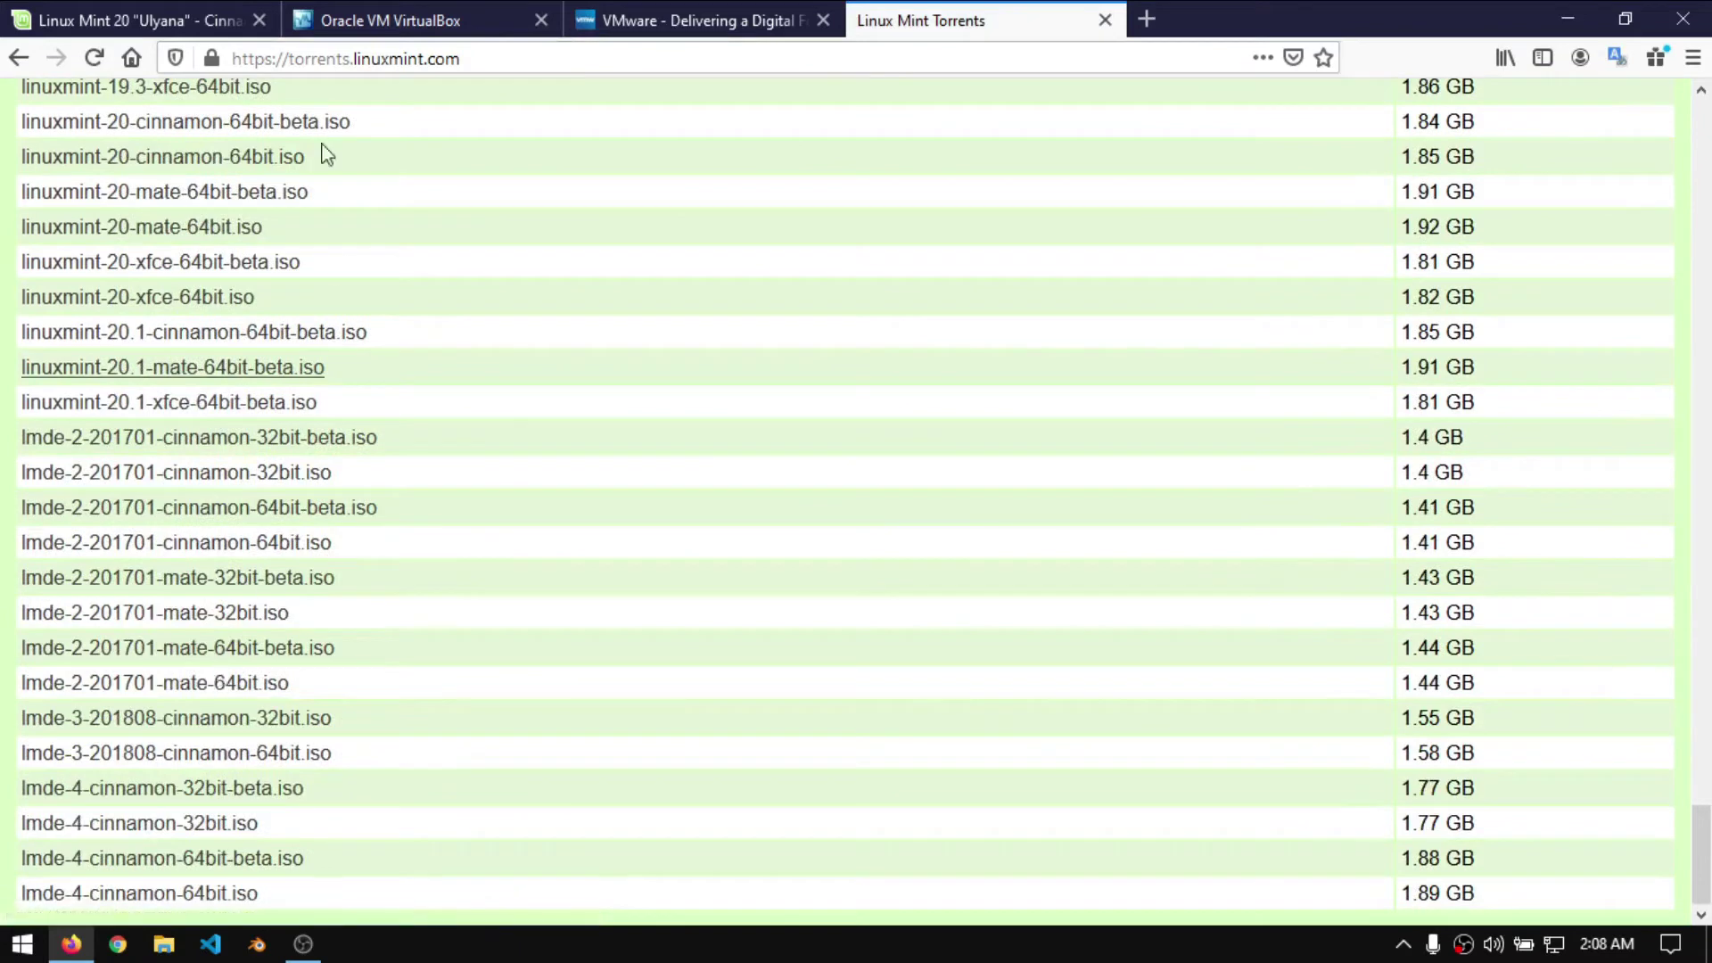
# - Download the linuxmint-20-cinnamon-64bit.iso torrent from the torrents list and check its Open with apps
pyautogui.click(102, 22)
pyautogui.click(878, 19)
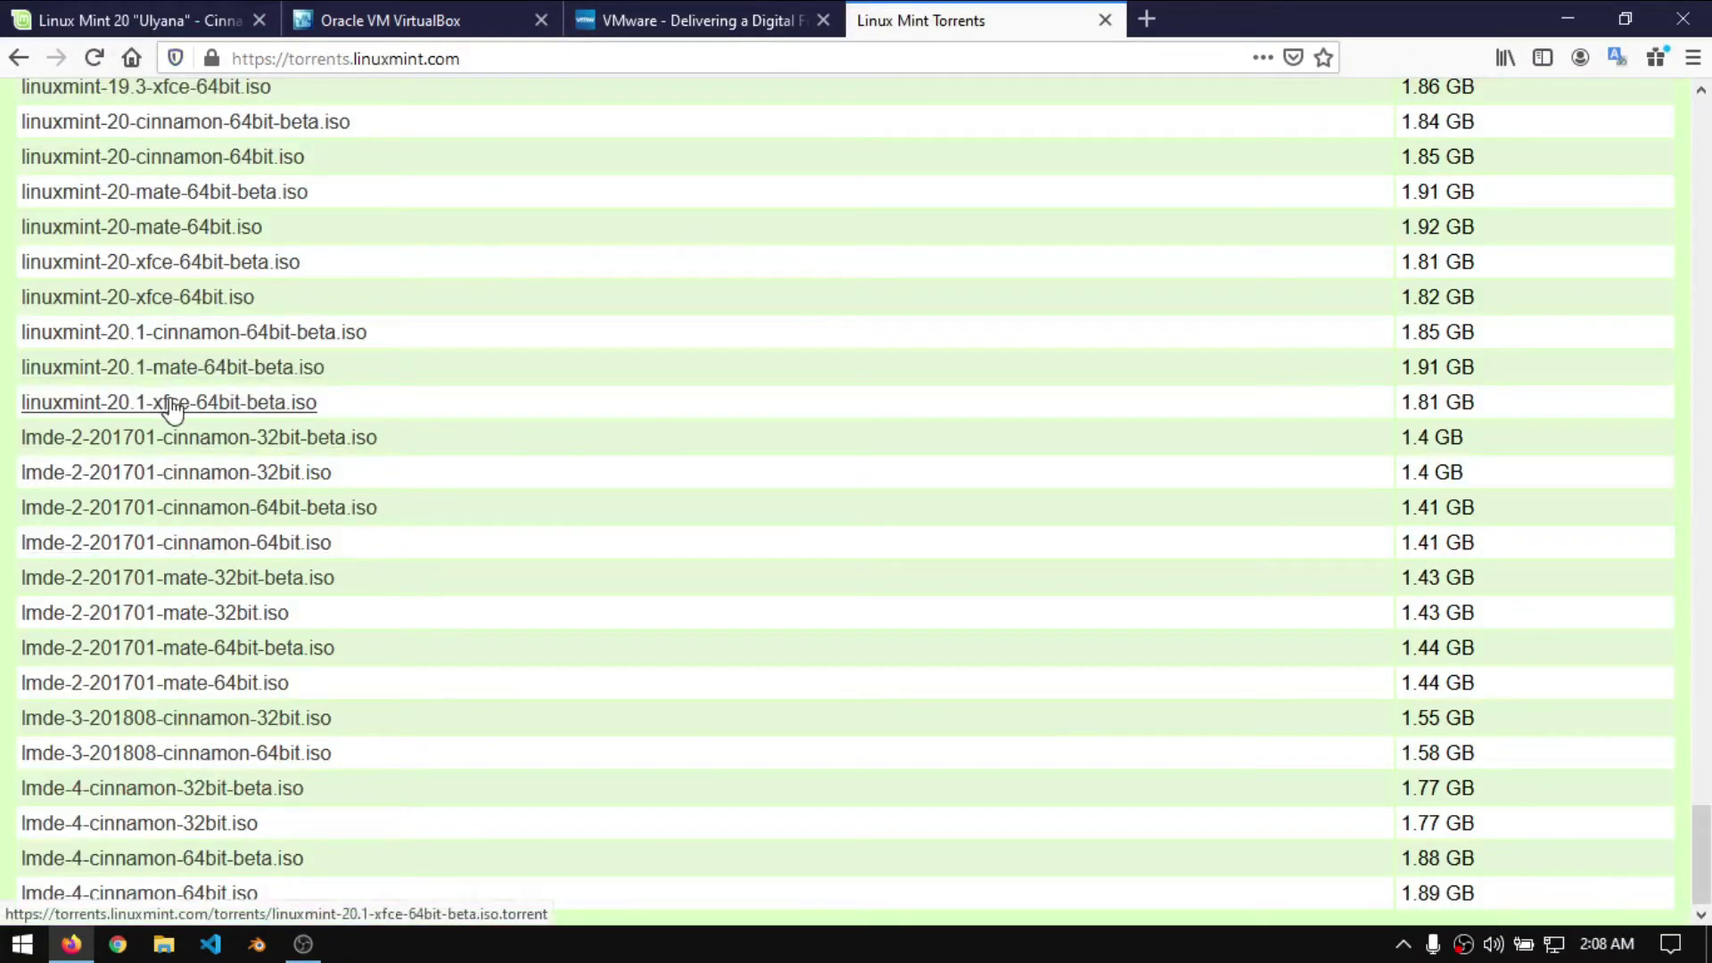
pyautogui.scroll(2, 187, 392)
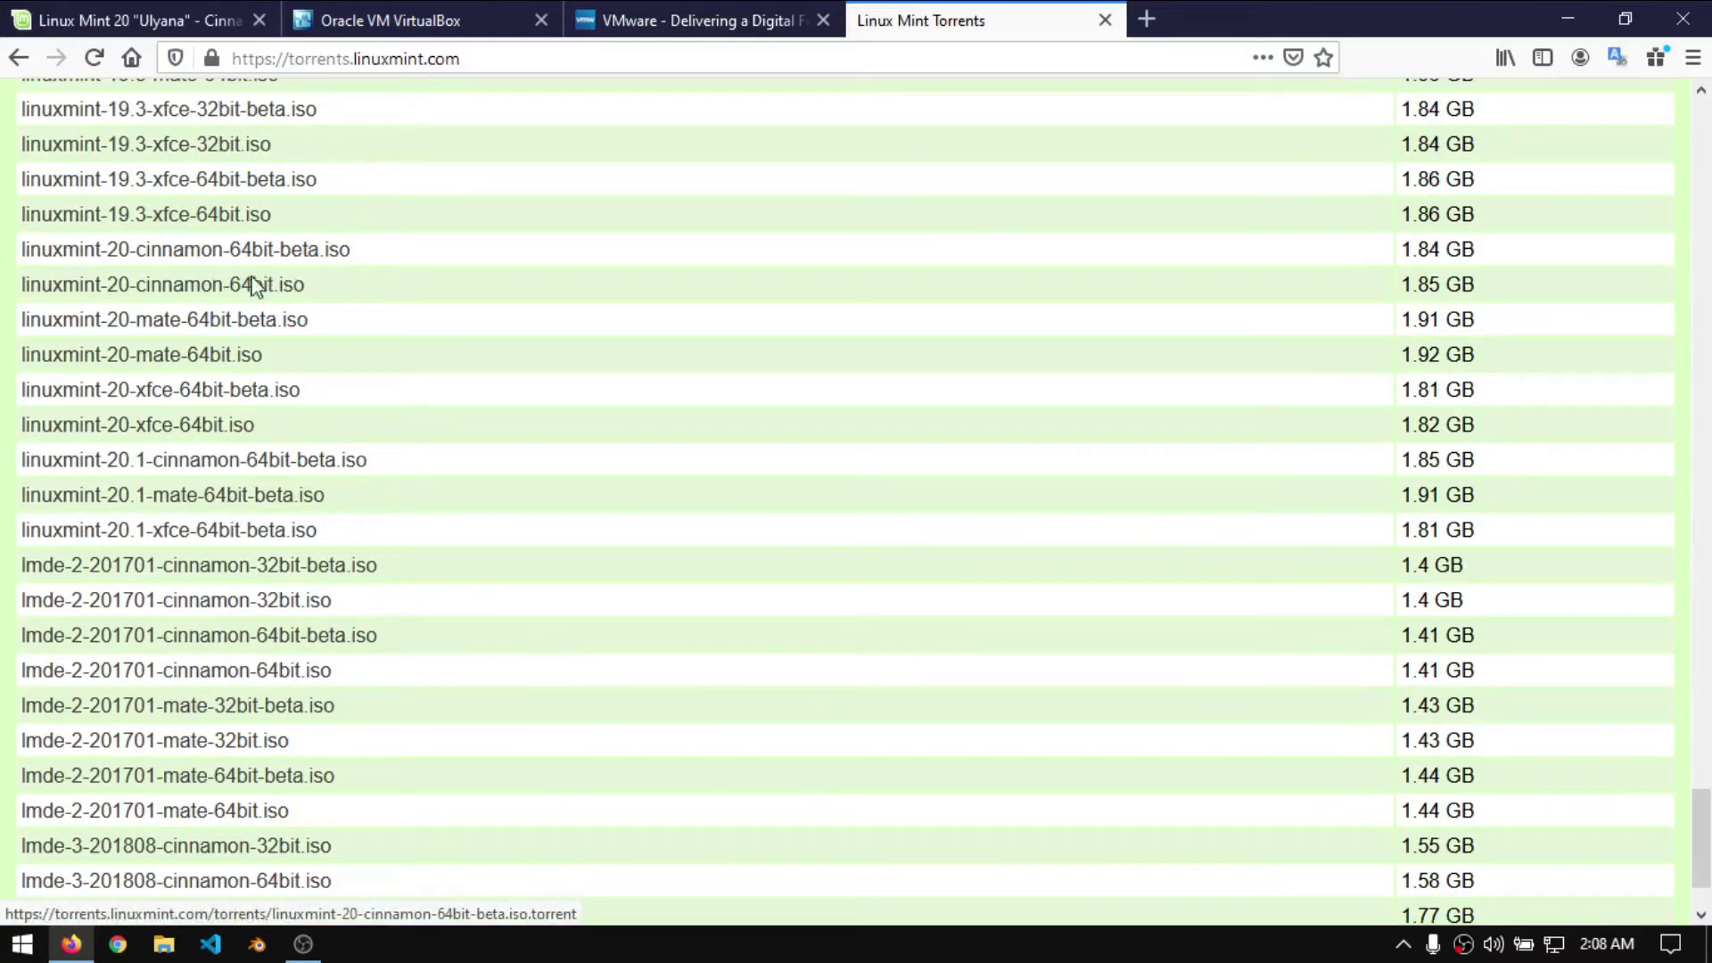
pyautogui.click(233, 287)
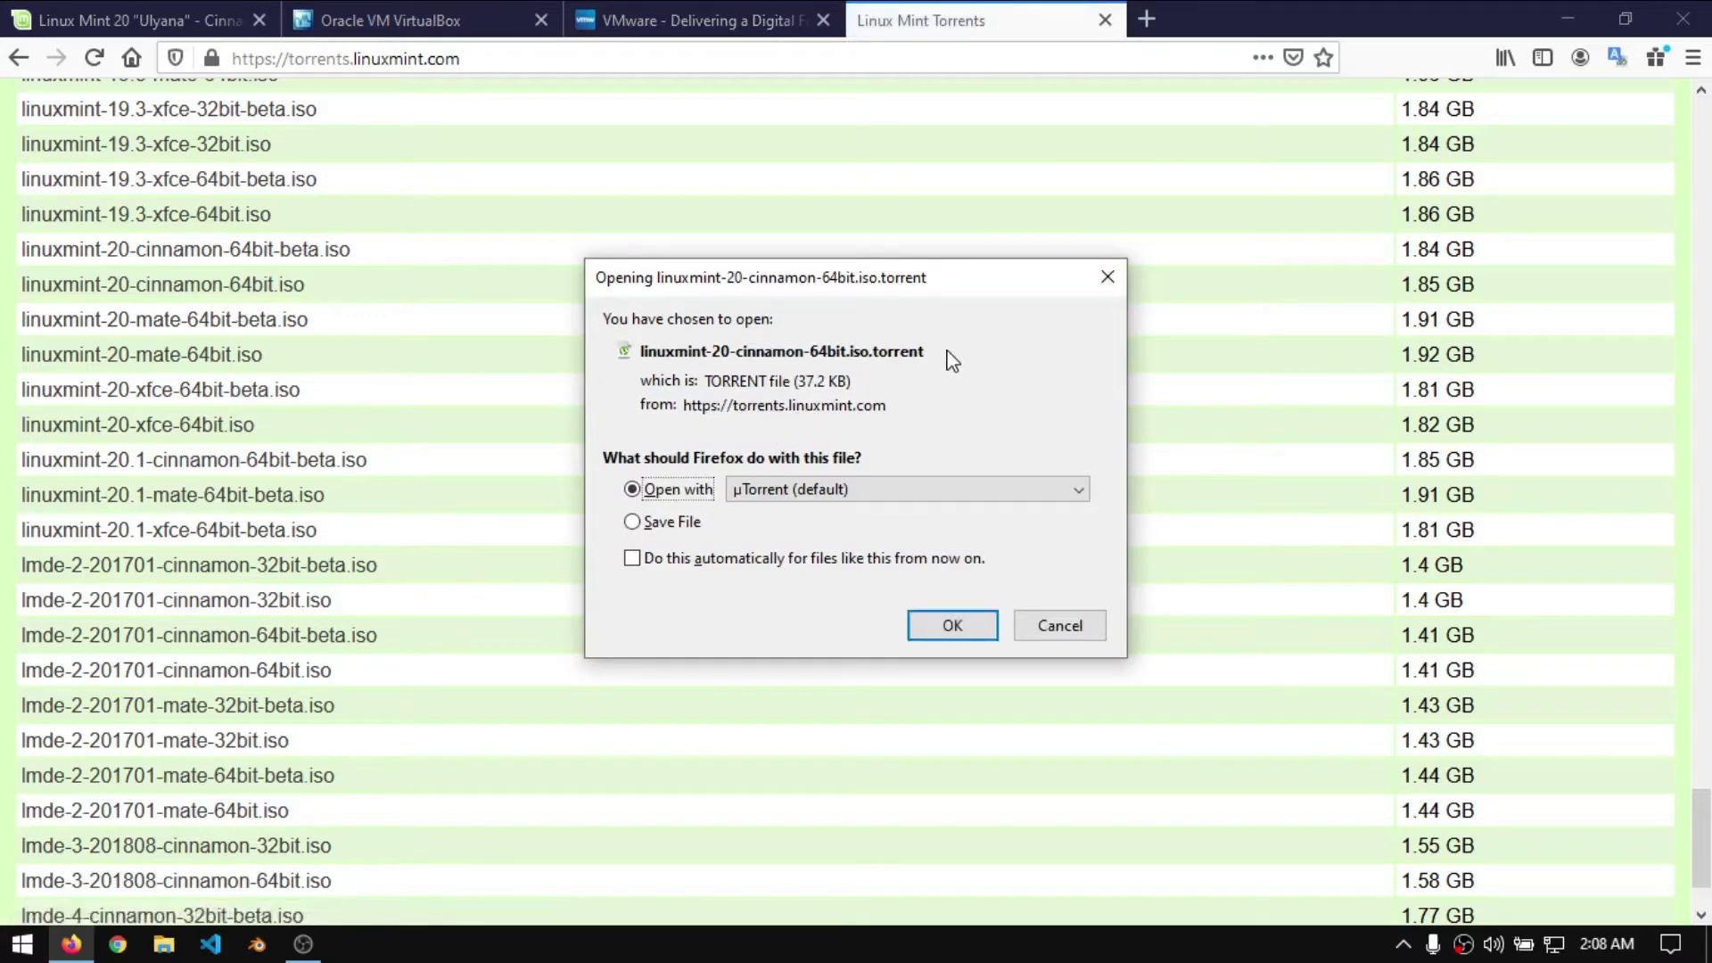
pyautogui.click(869, 492)
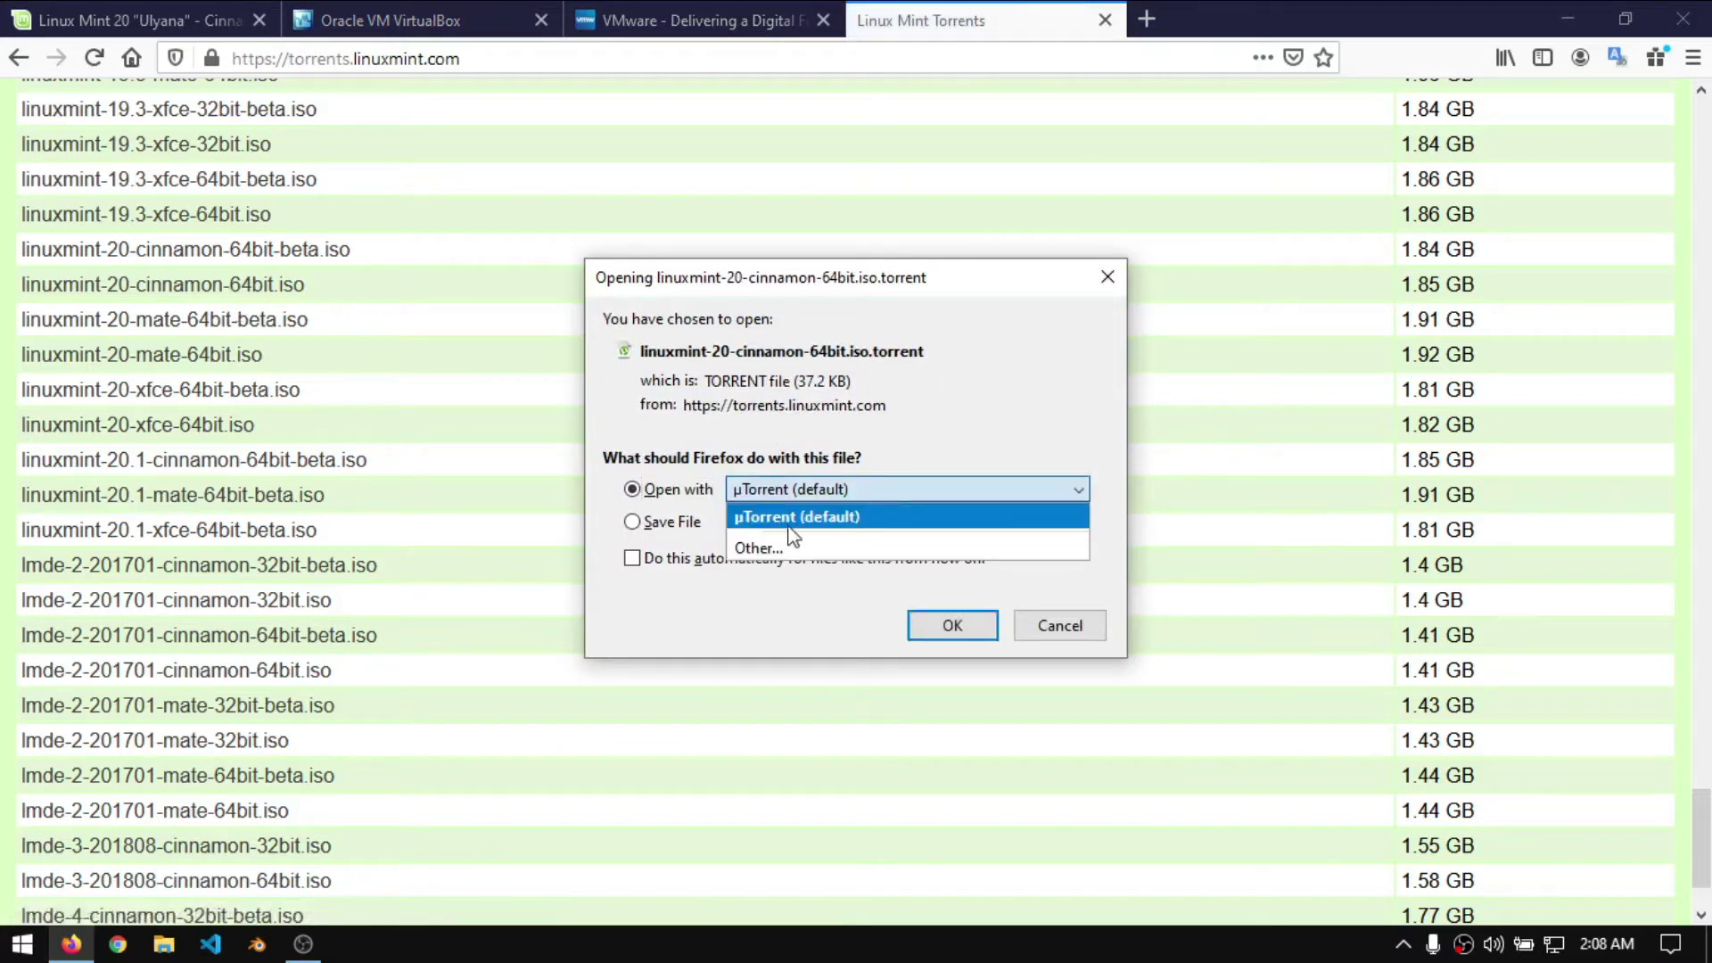
pyautogui.click(1066, 634)
# - Cancel the torrent download and view the VirtualBox downloads page with its host platform packages
pyautogui.click(1106, 21)
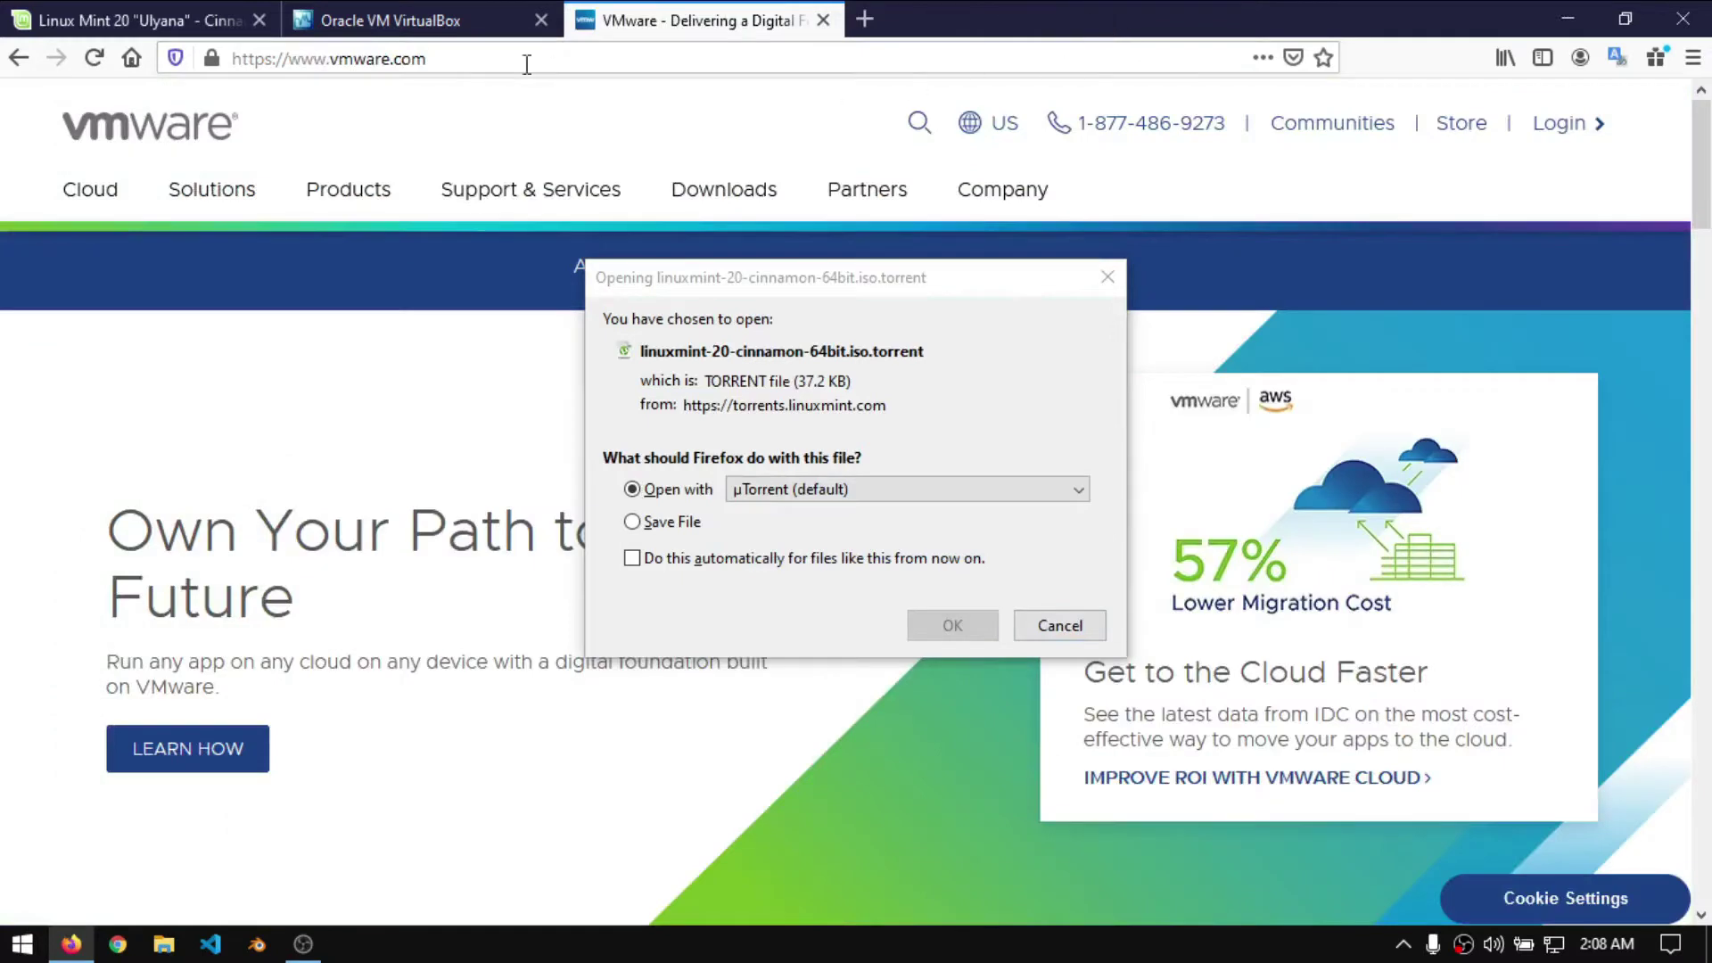
pyautogui.click(402, 19)
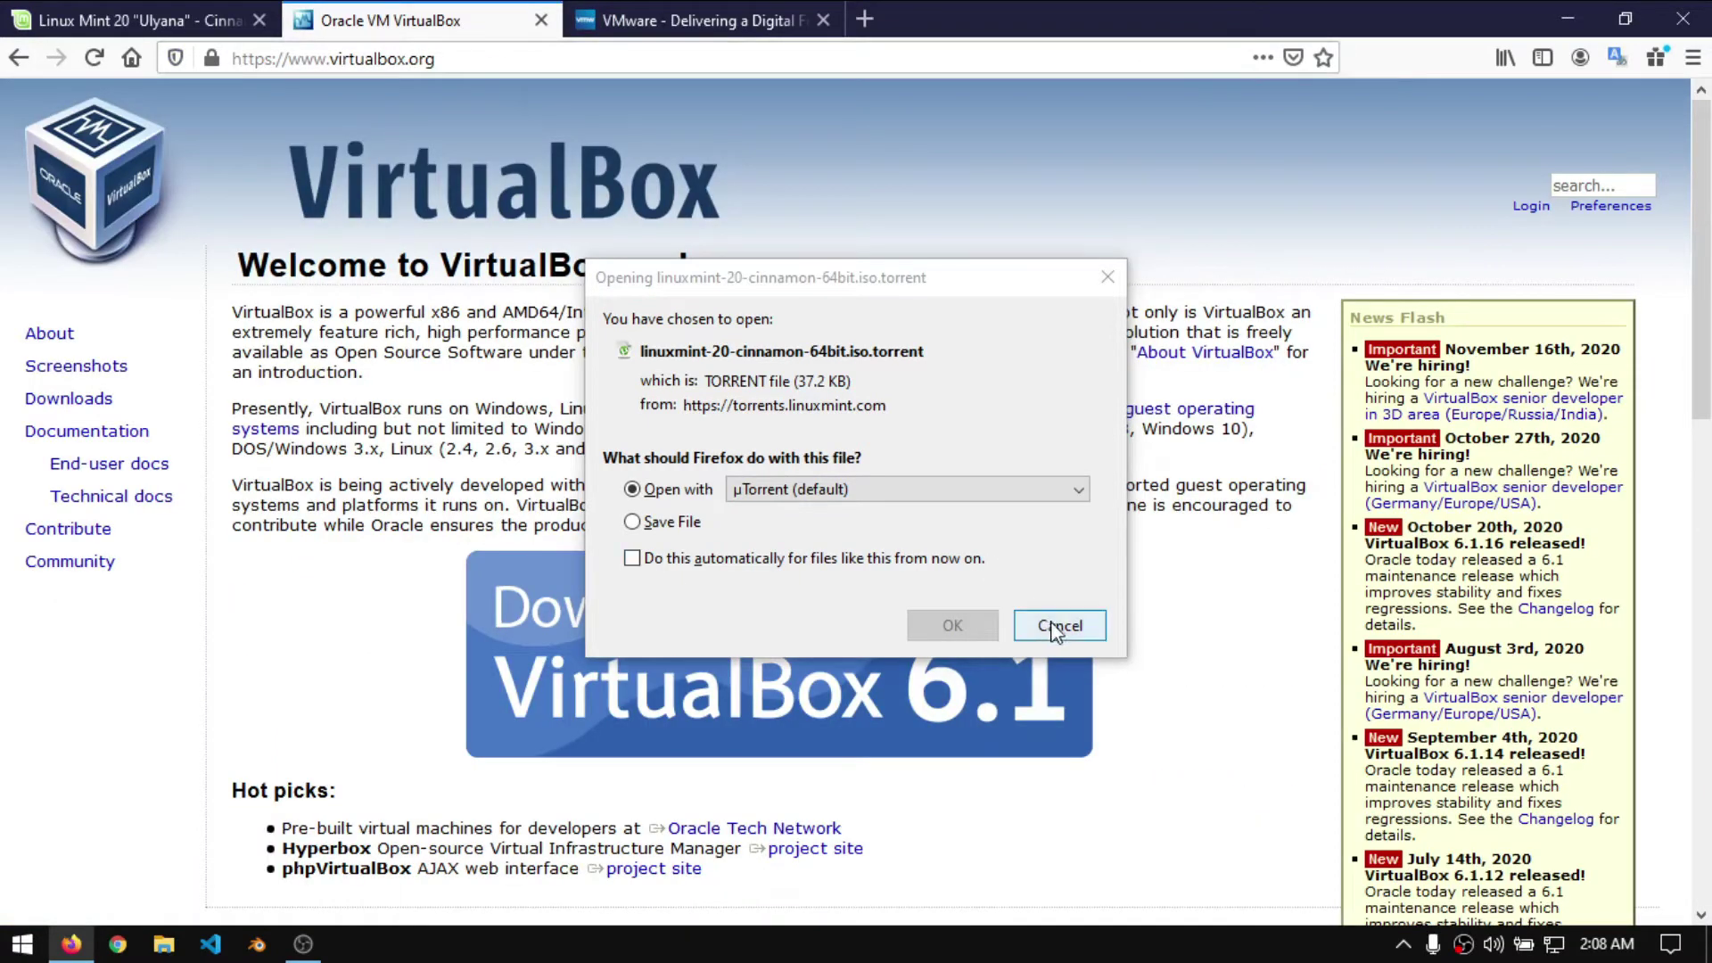
pyautogui.click(1058, 625)
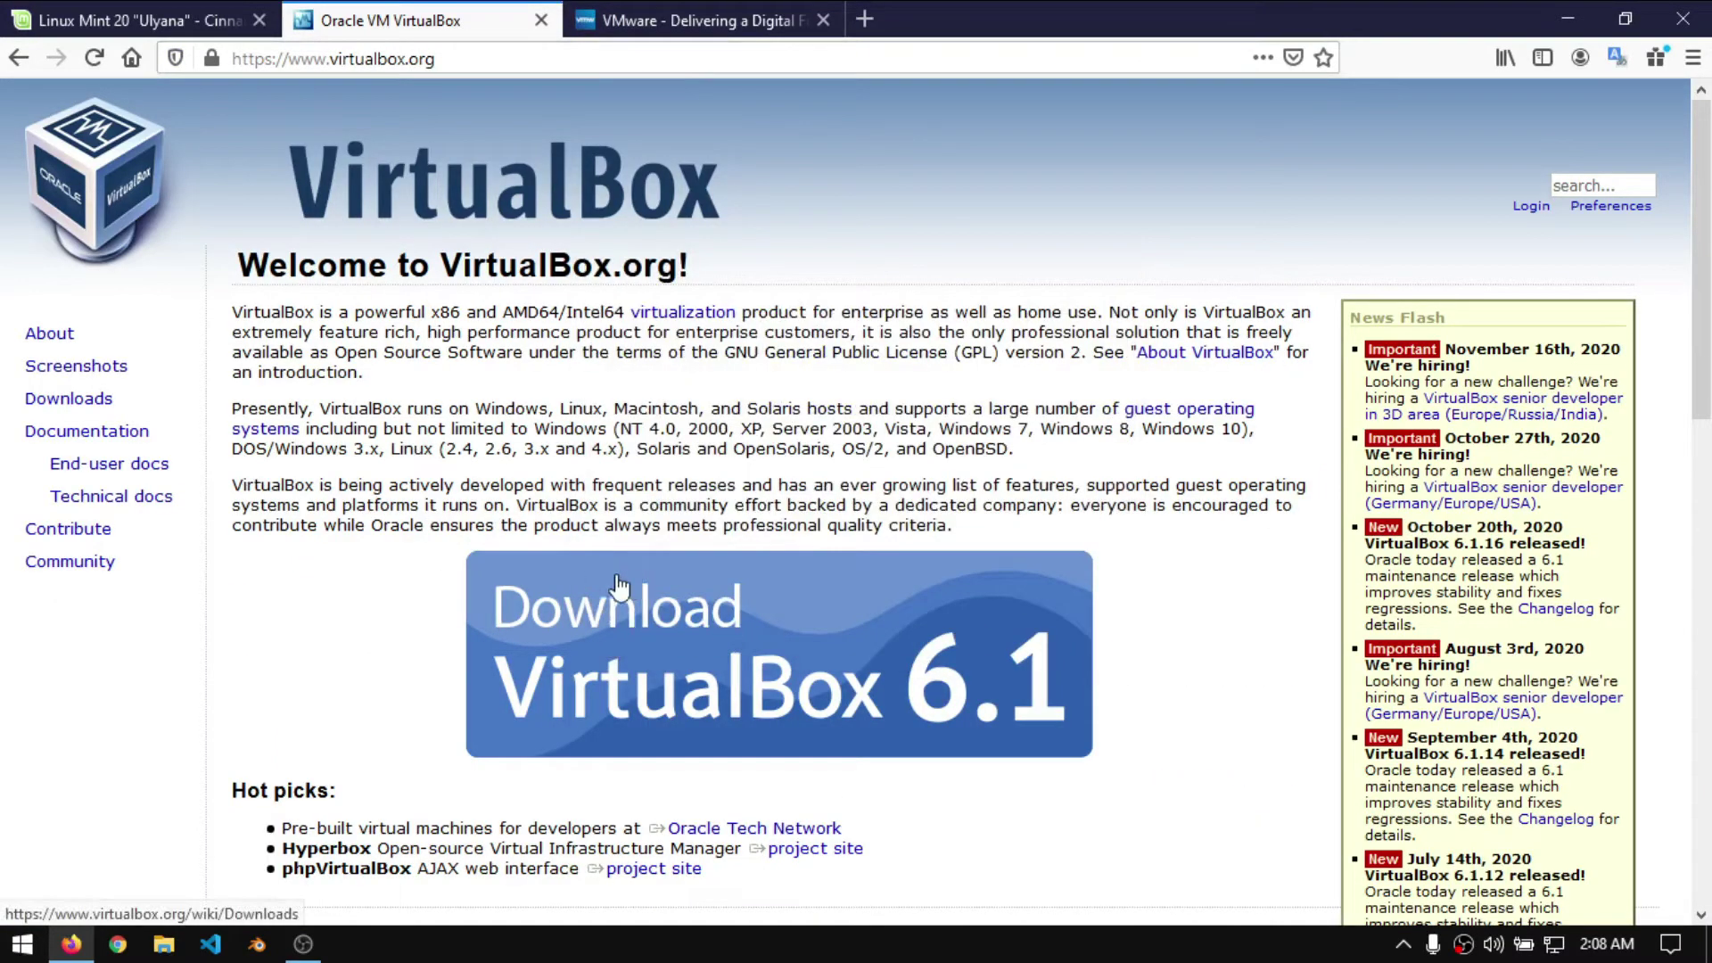
pyautogui.click(705, 19)
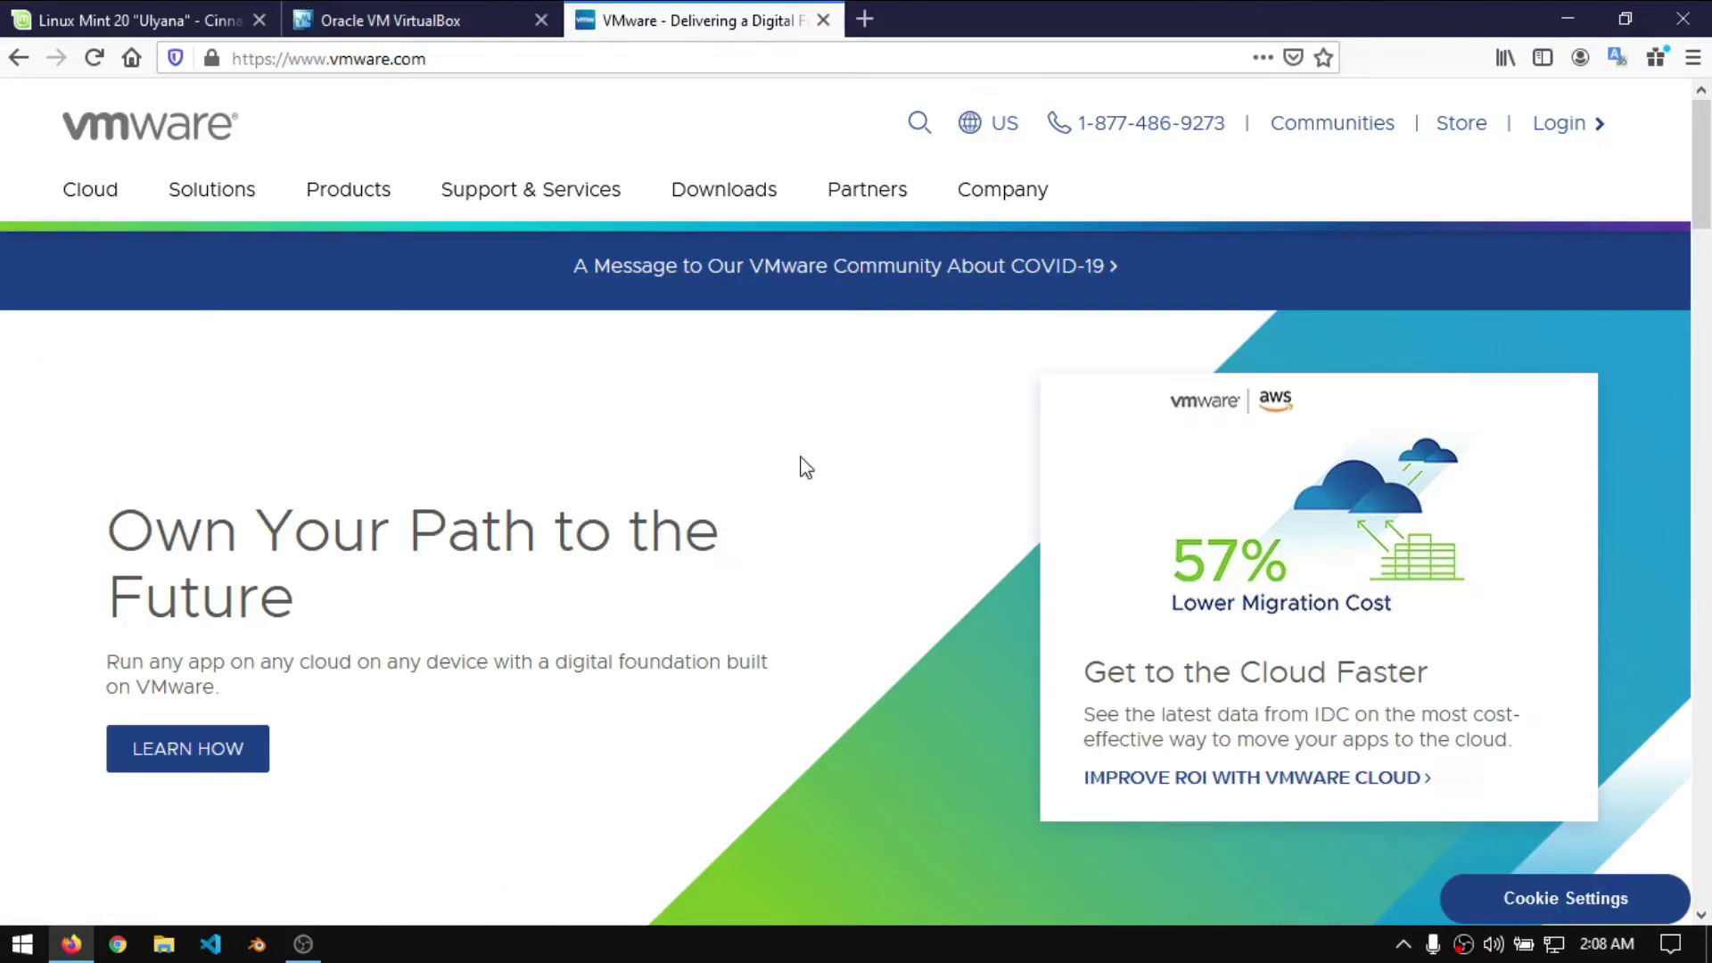
pyautogui.click(448, 10)
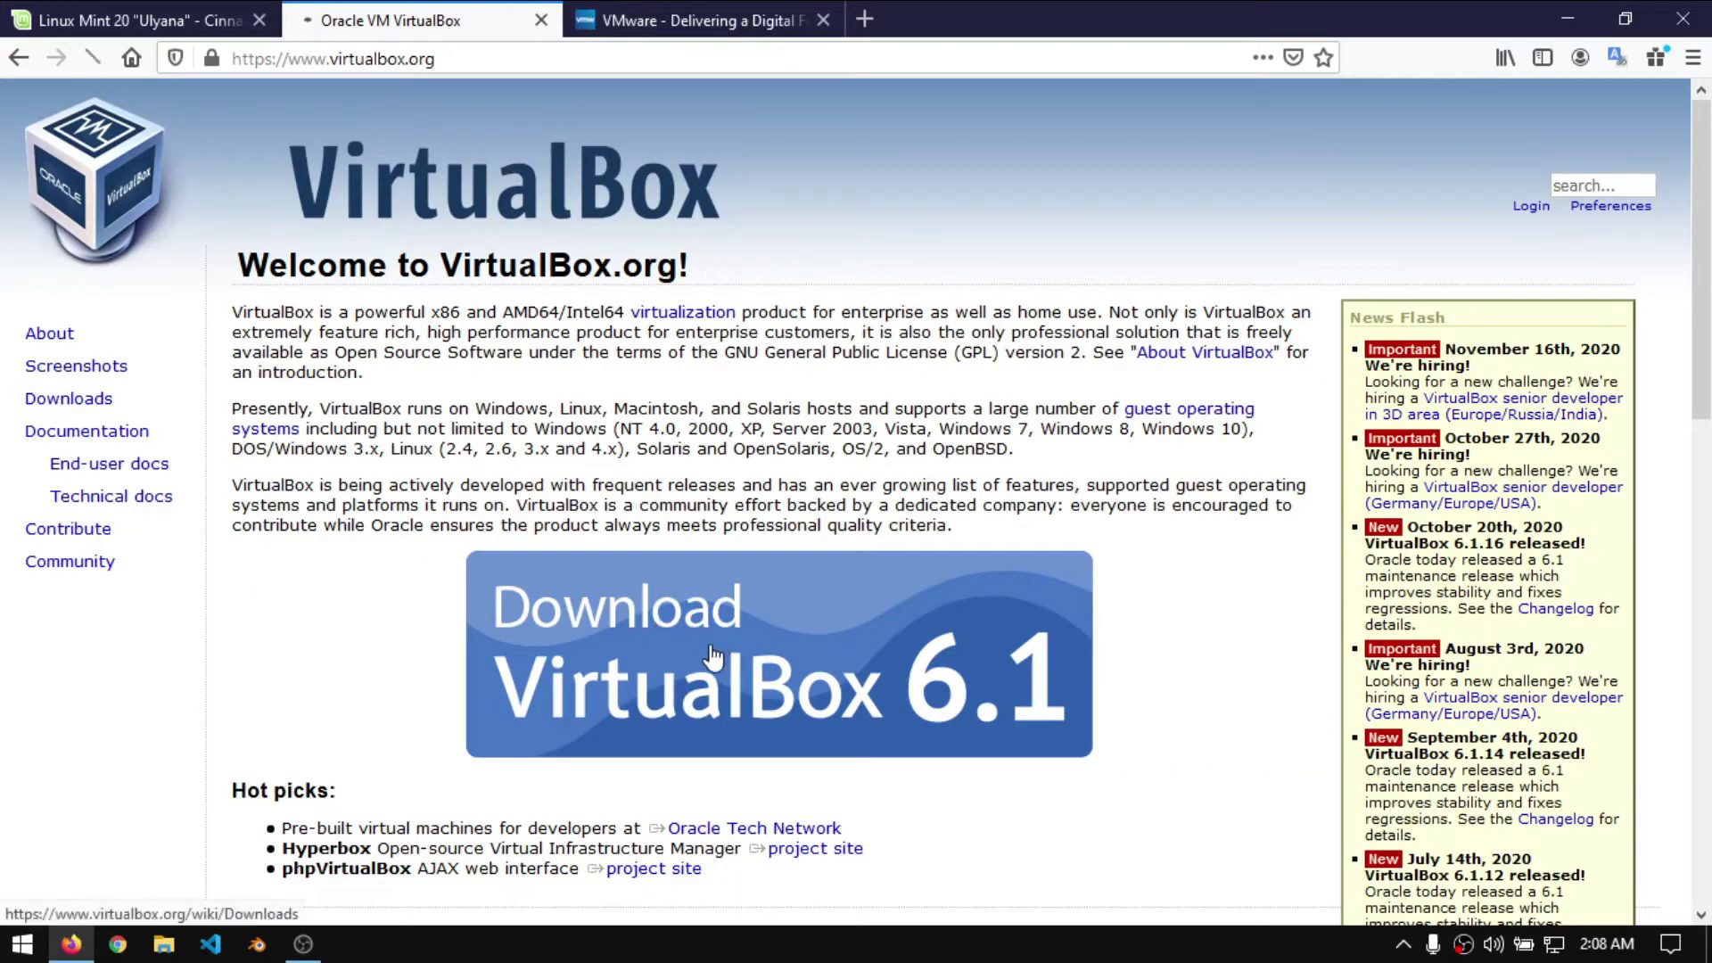
pyautogui.click(714, 657)
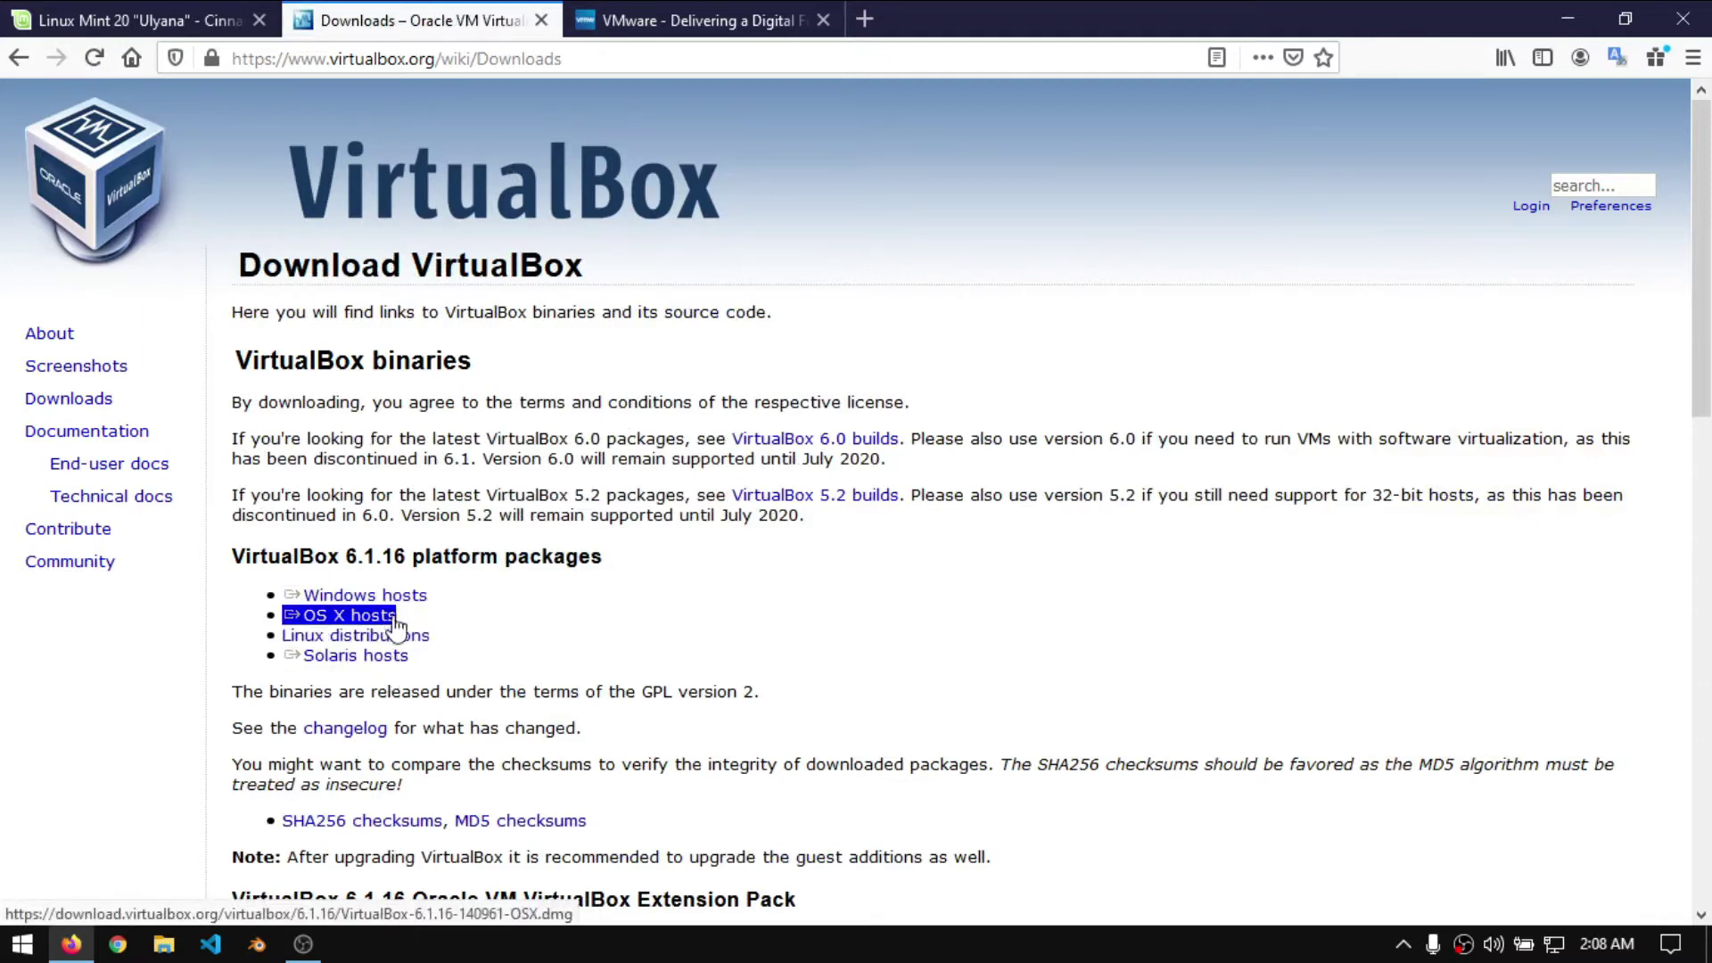
pyautogui.moveTo(386, 631); pyautogui.dragTo(336, 649)
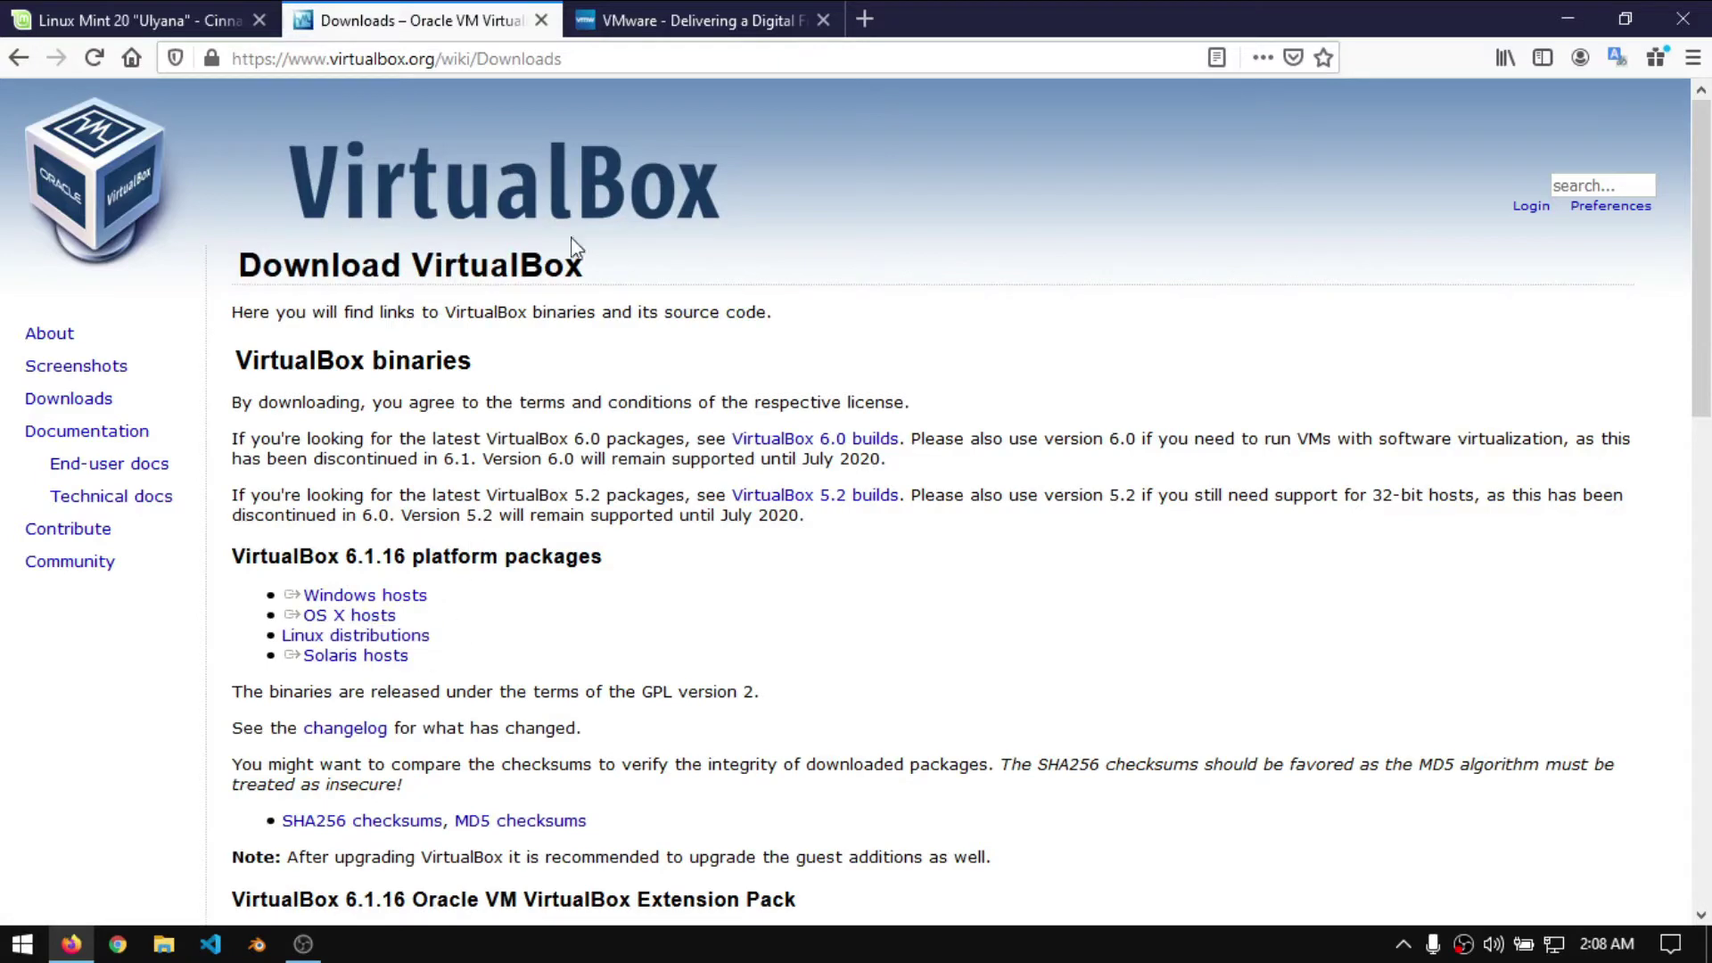
# - Start the VMware Workstation 16 Pro for Windows trial download, then cancel it
pyautogui.click(656, 31)
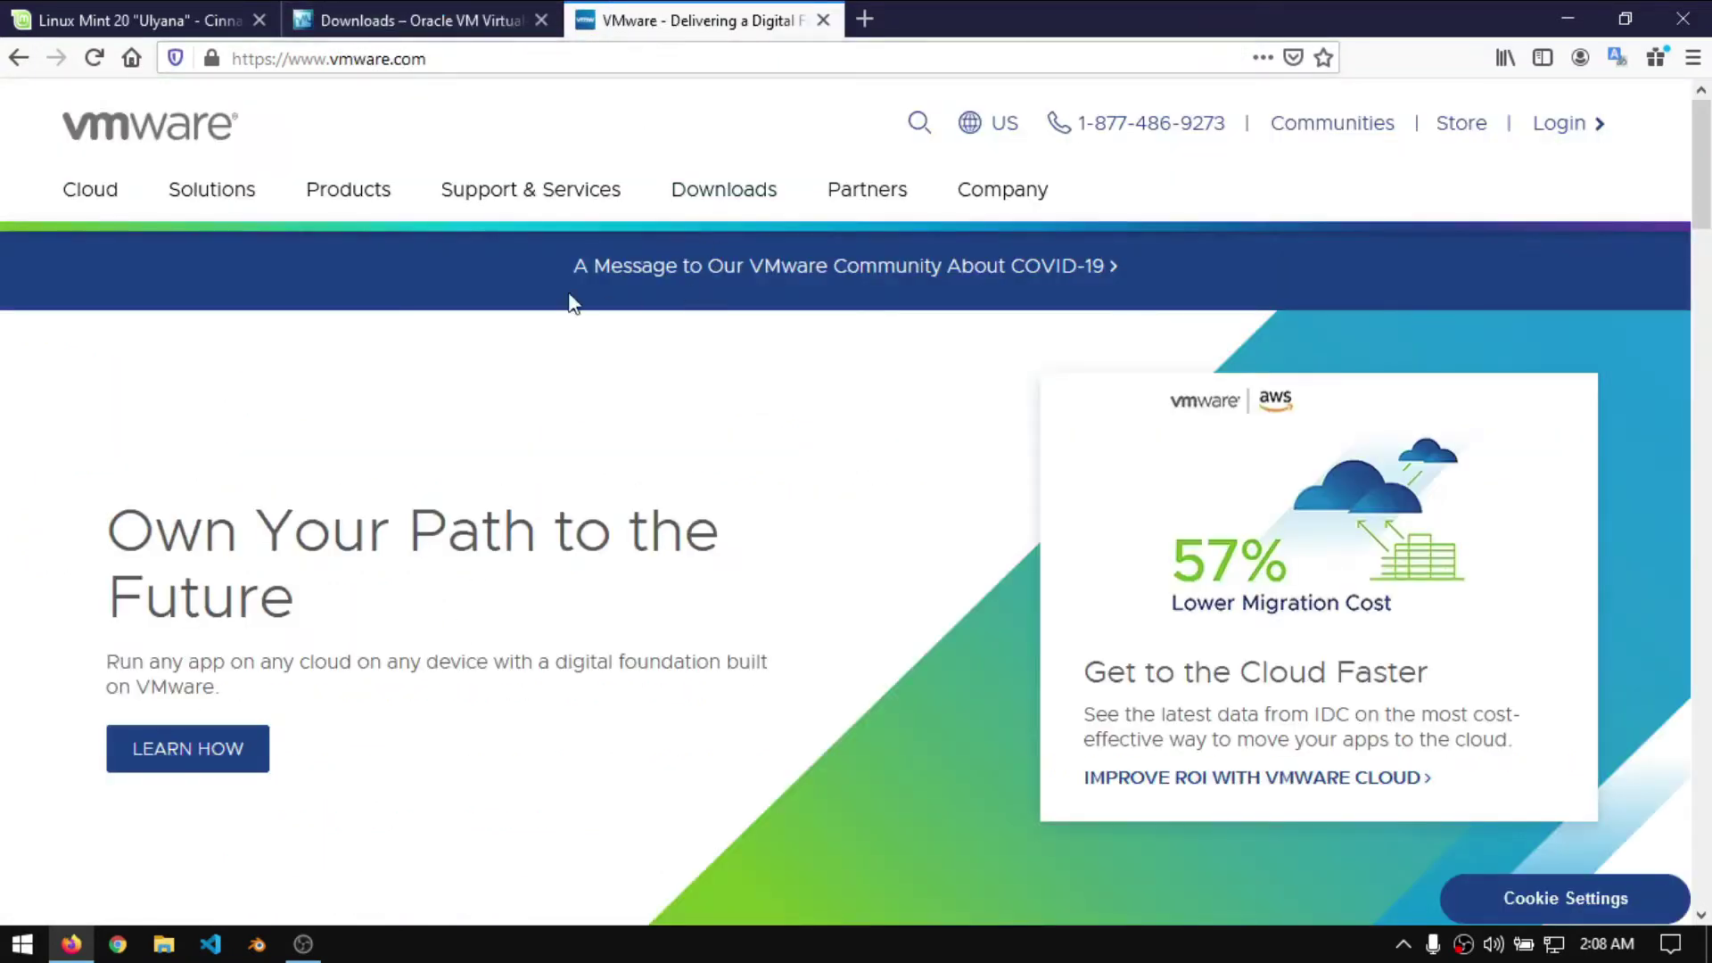
pyautogui.click(773, 196)
pyautogui.click(331, 375)
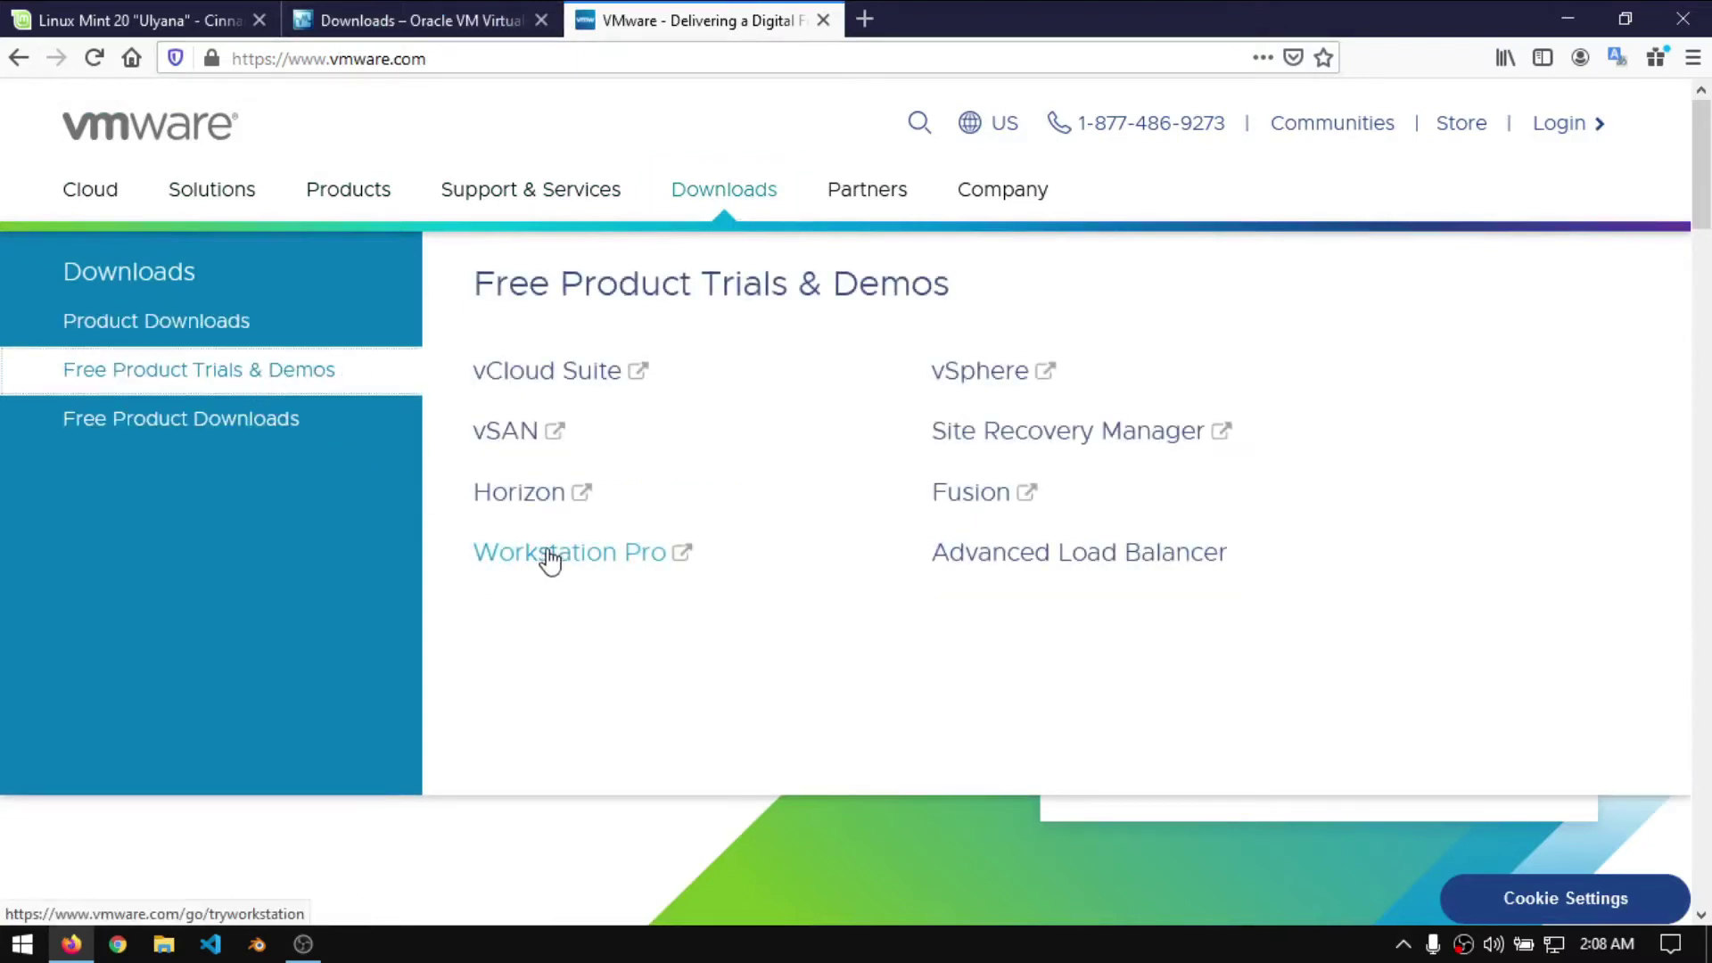
pyautogui.click(599, 555)
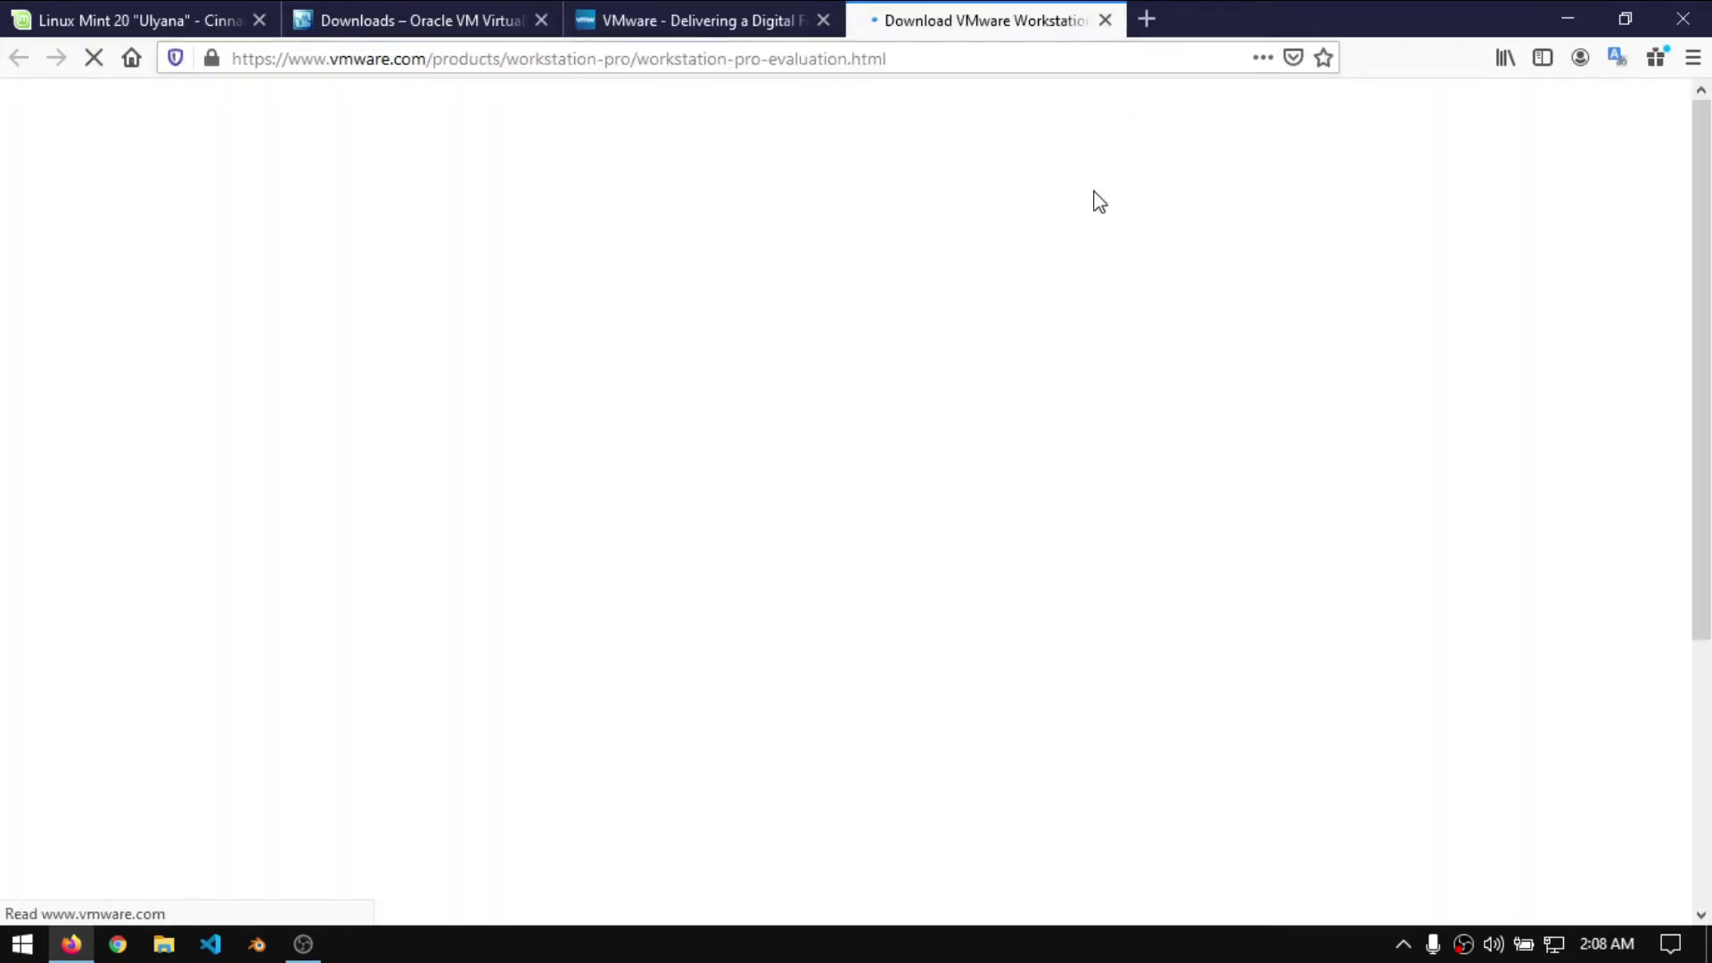
pyautogui.scroll(-5, 1051, 496)
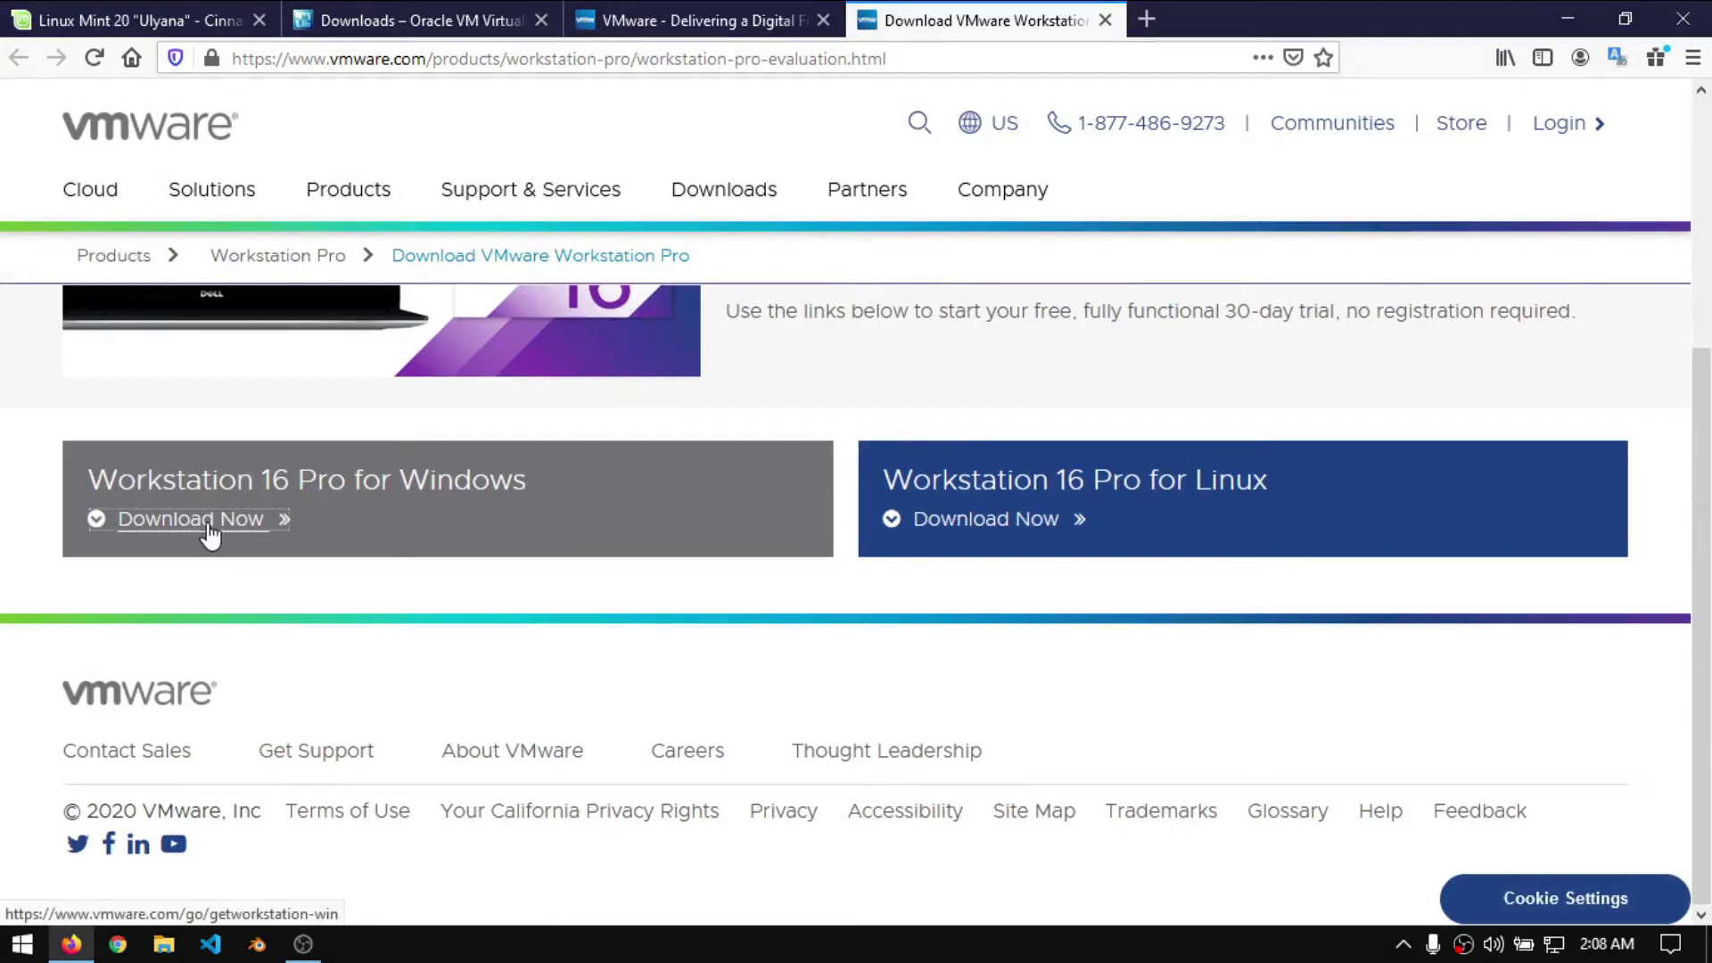
pyautogui.click(209, 533)
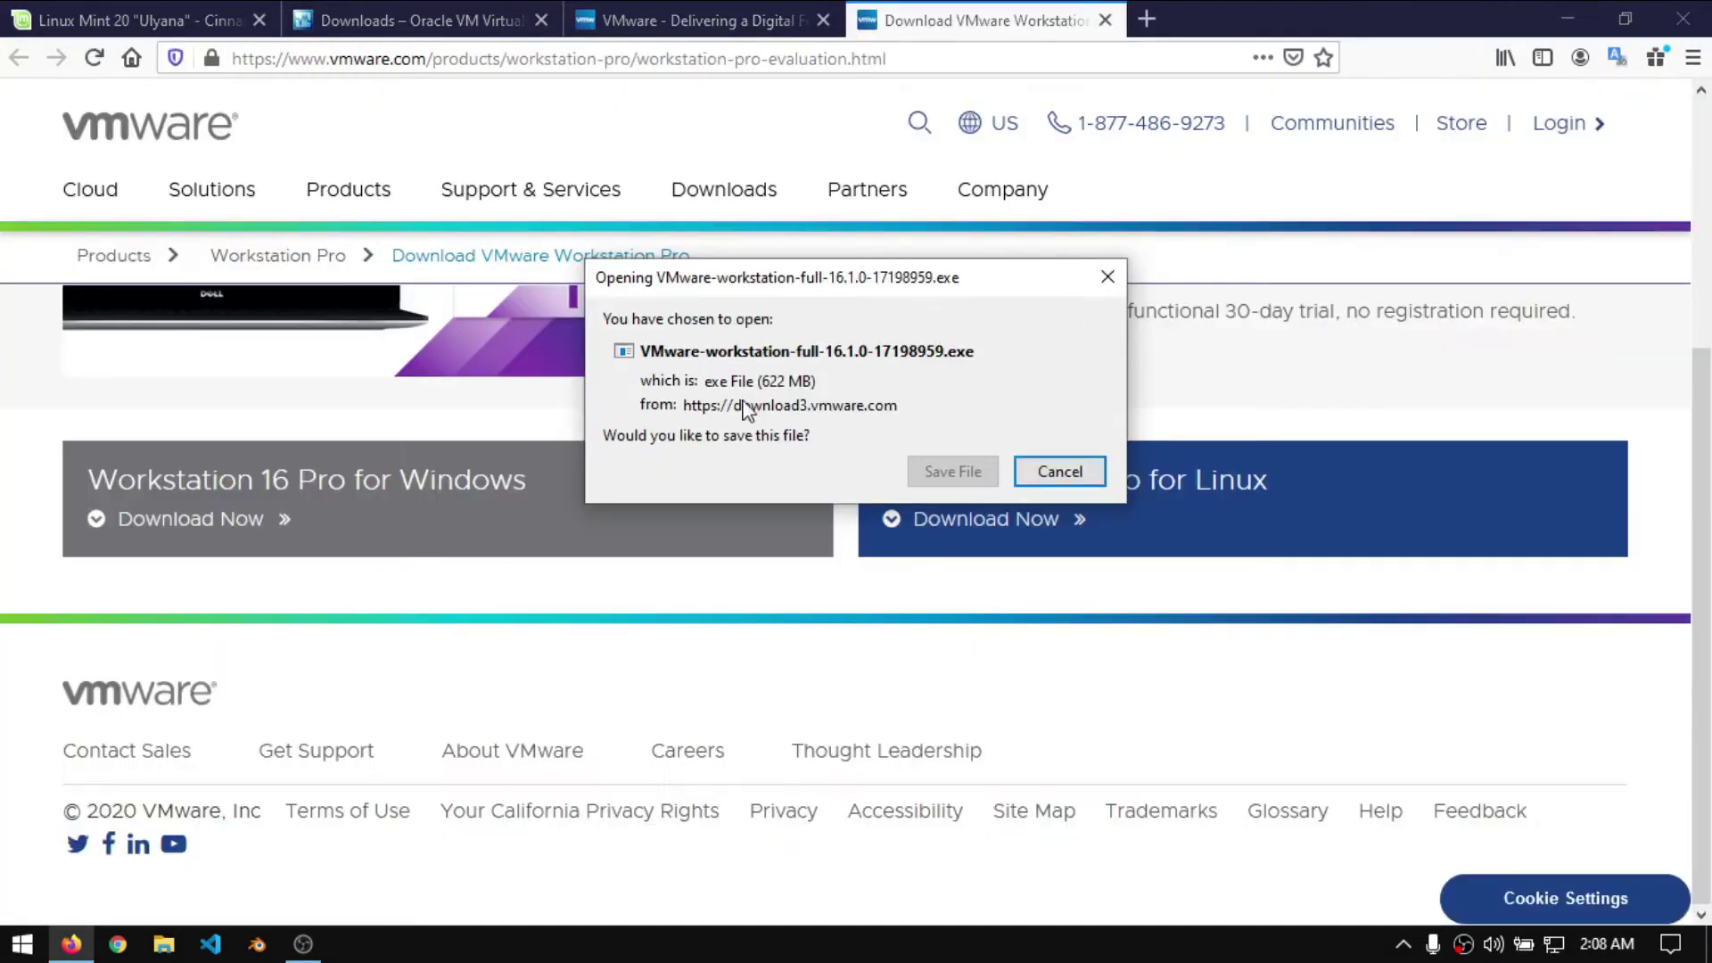
pyautogui.click(1107, 277)
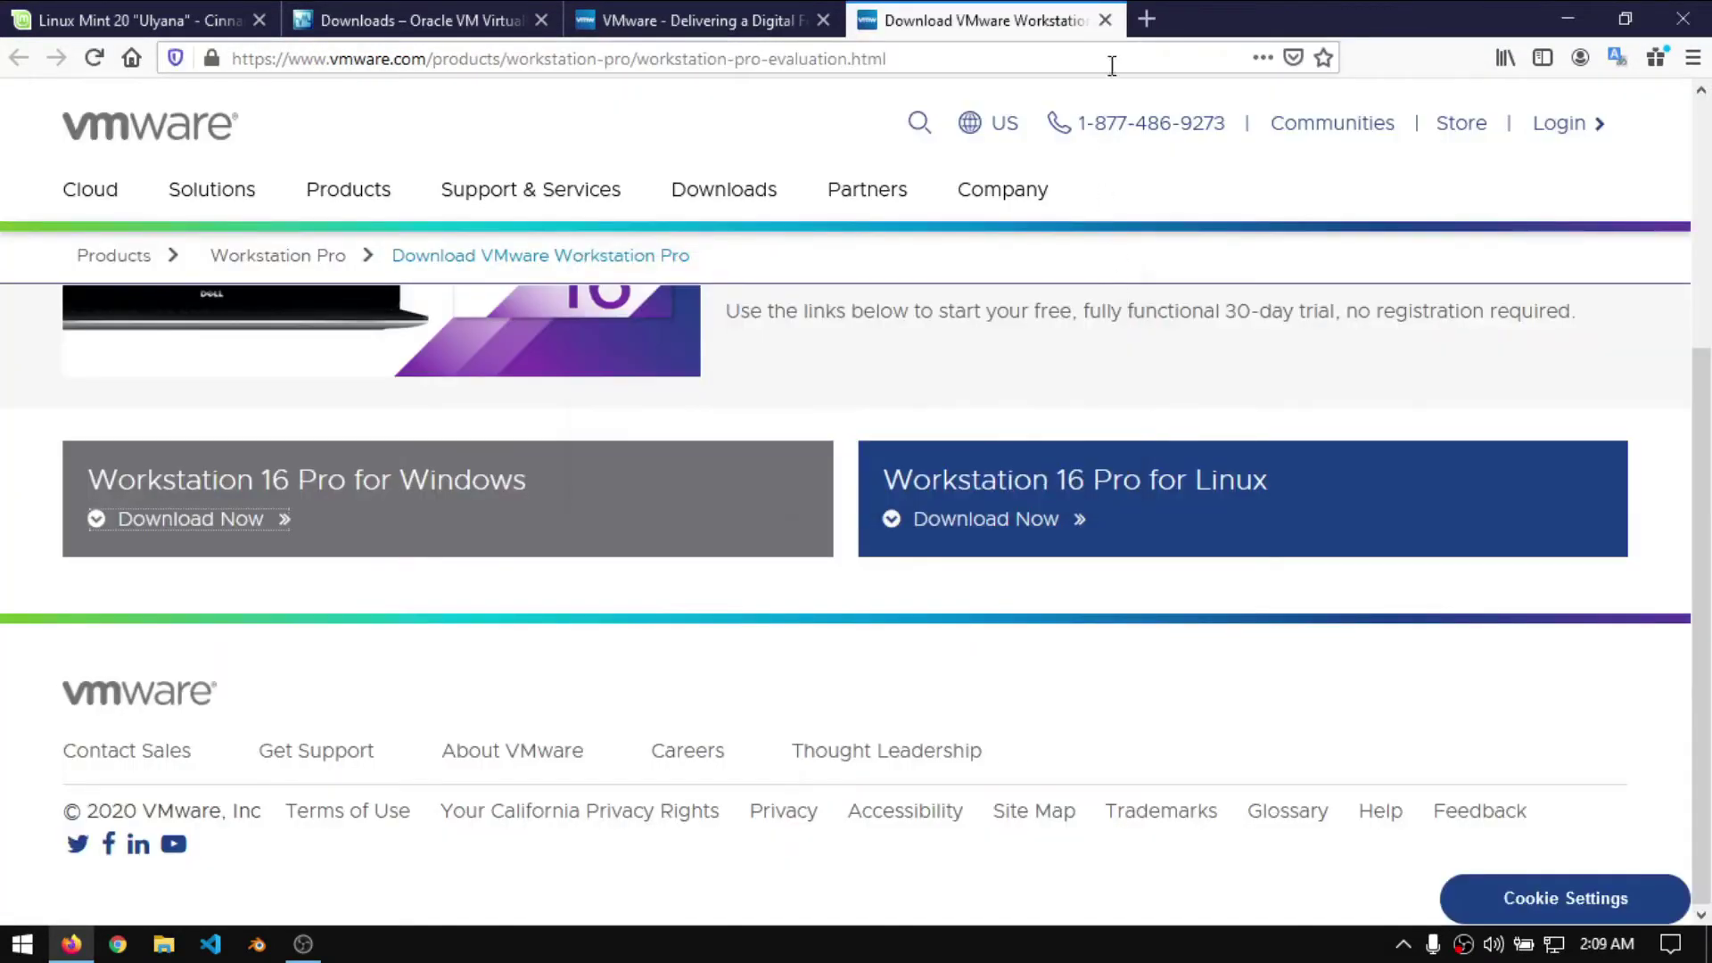
# - Close the Workstation Pro, VMware and VirtualBox downloads tabs
pyautogui.click(1105, 20)
pyautogui.click(824, 19)
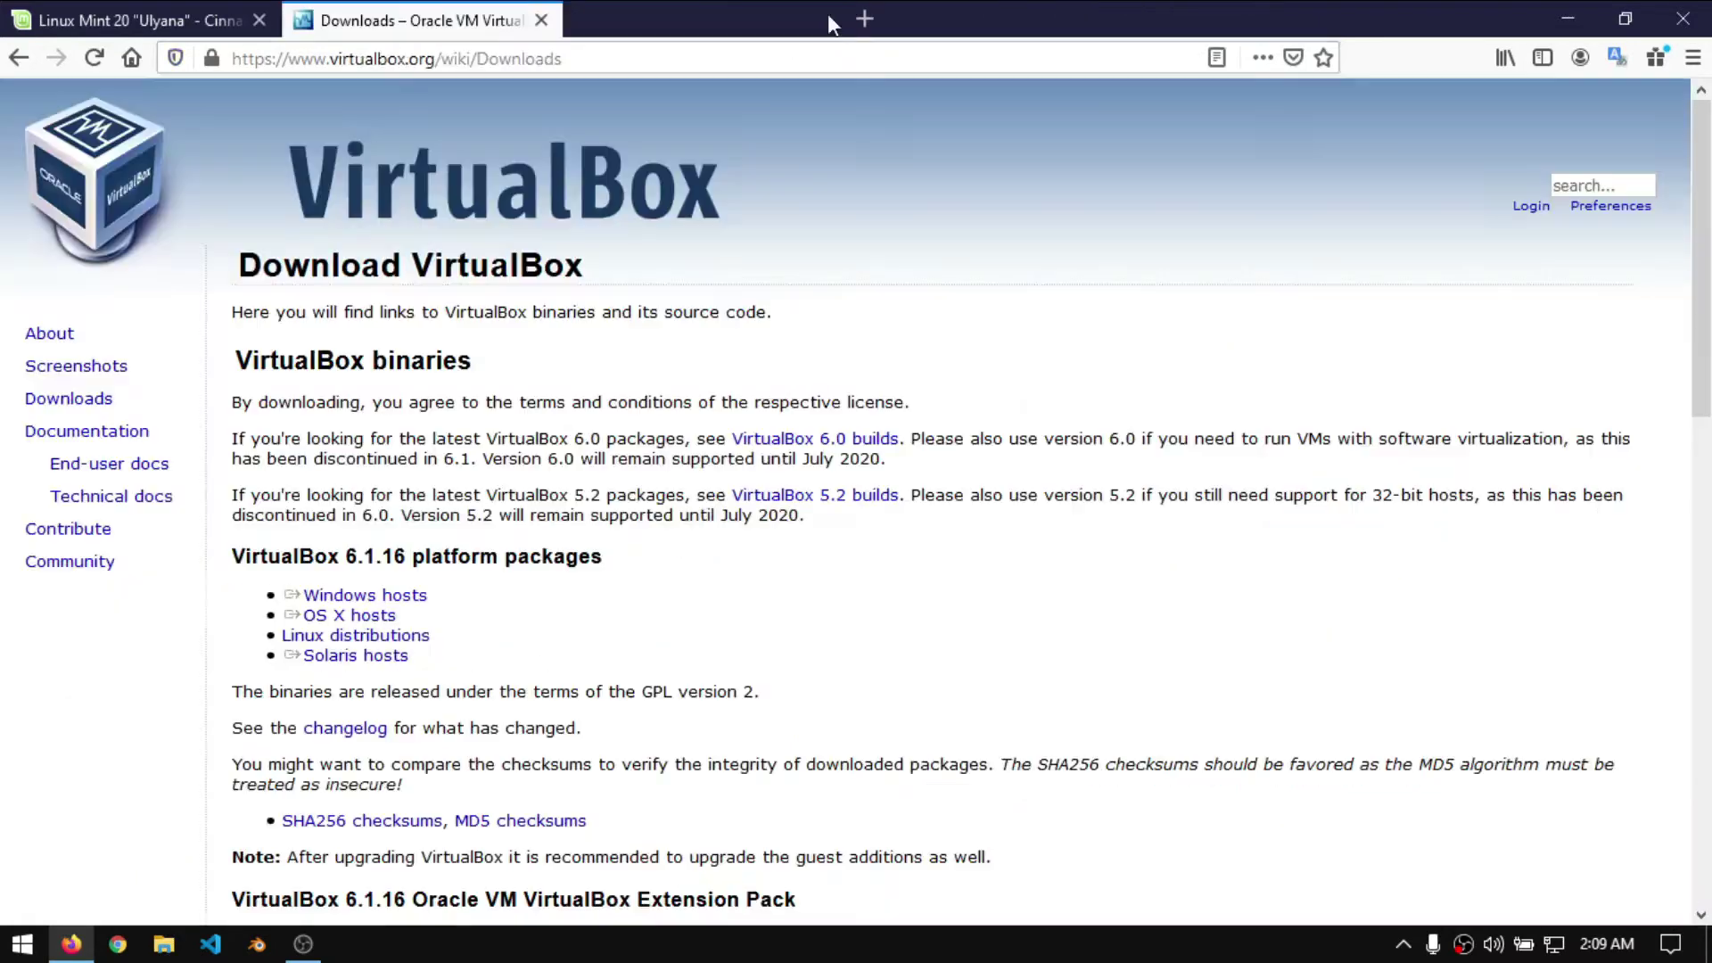
pyautogui.click(541, 19)
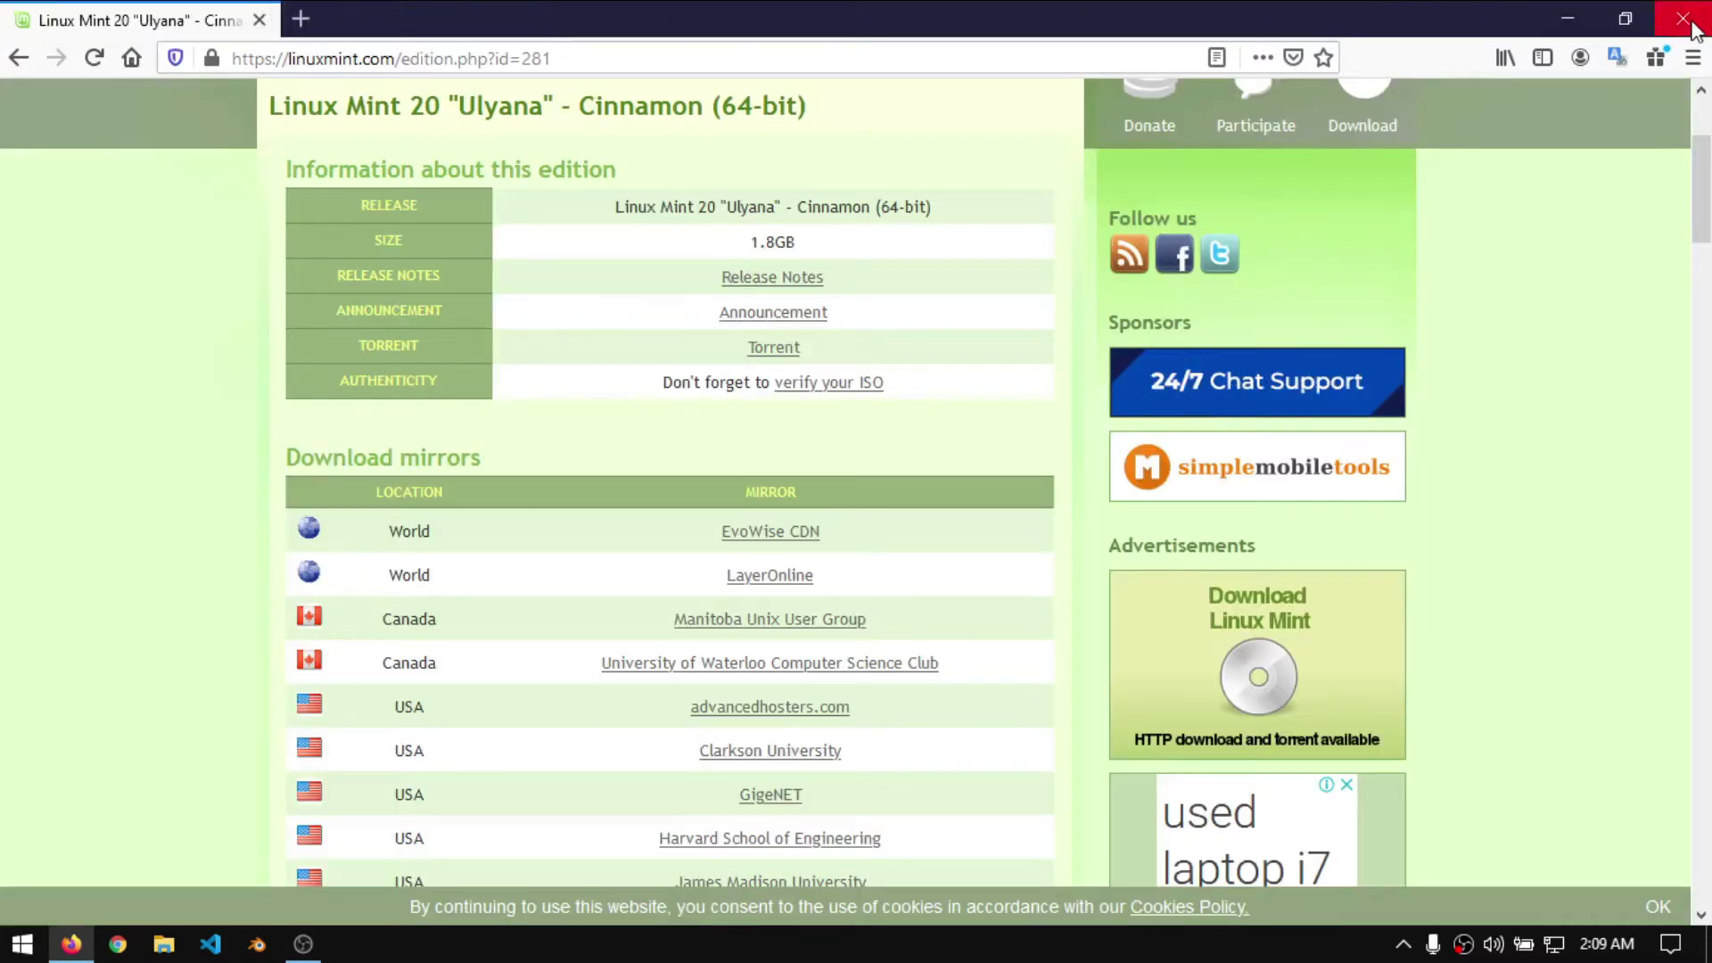
# - Close Firefox, launch VMware Workstation Player from the Start menu and return to its Welcome page
pyautogui.click(1682, 18)
pyautogui.click(22, 944)
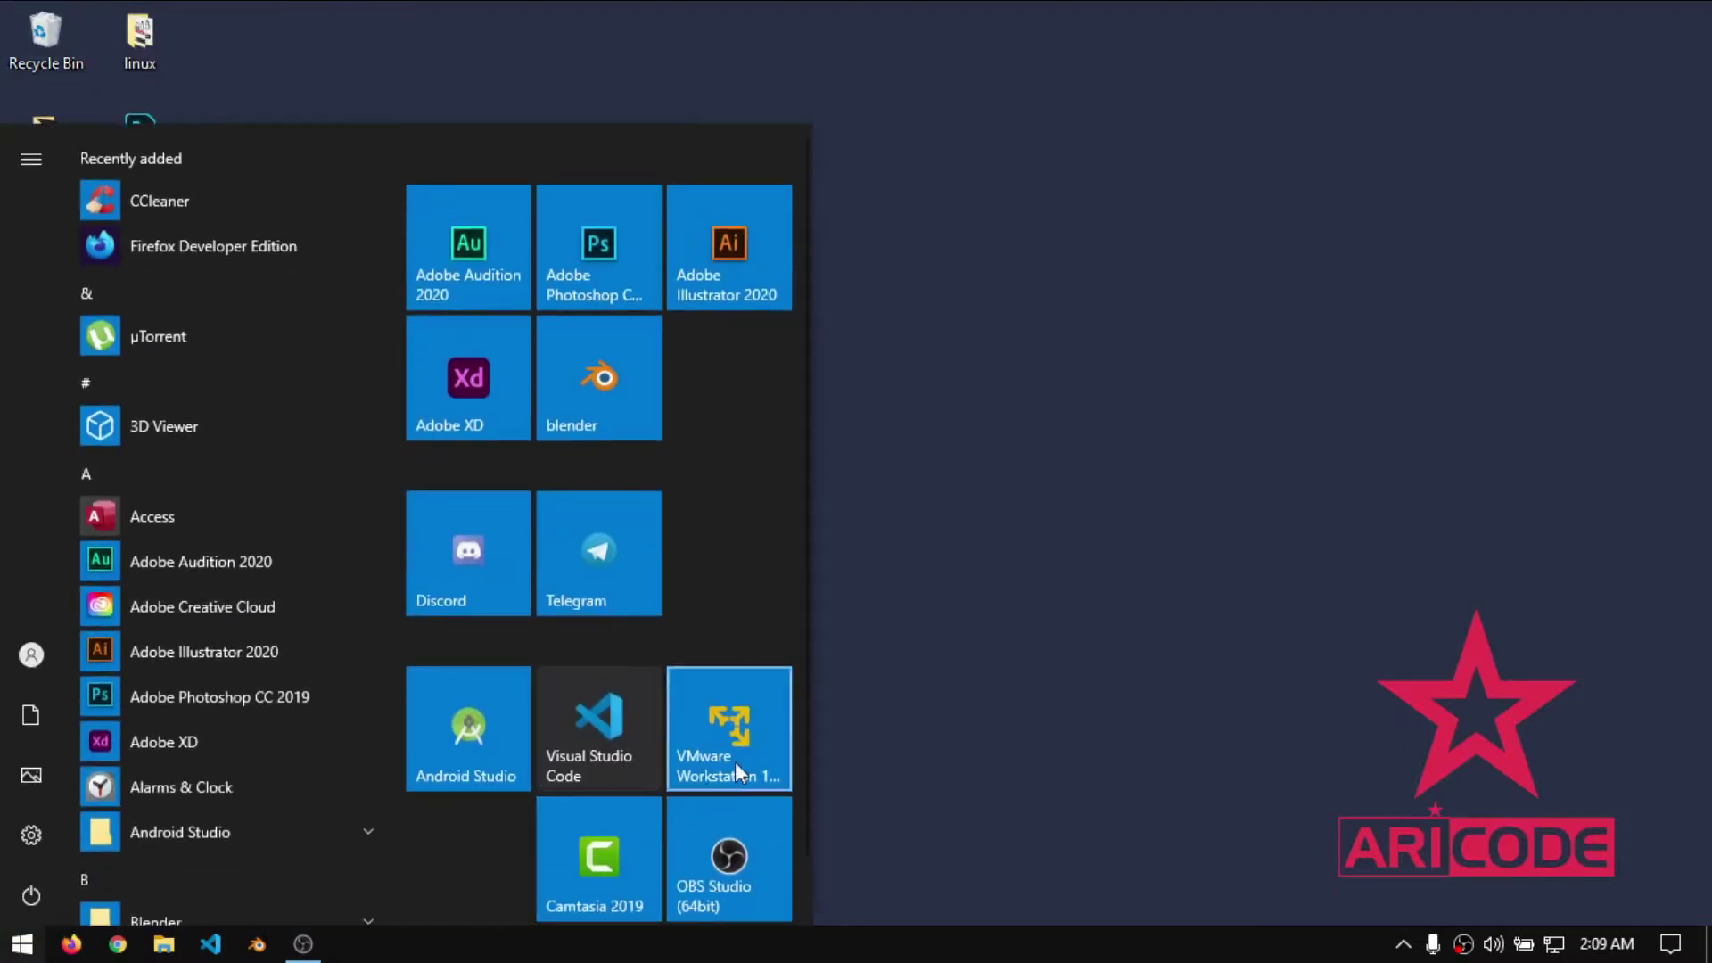
pyautogui.click(749, 758)
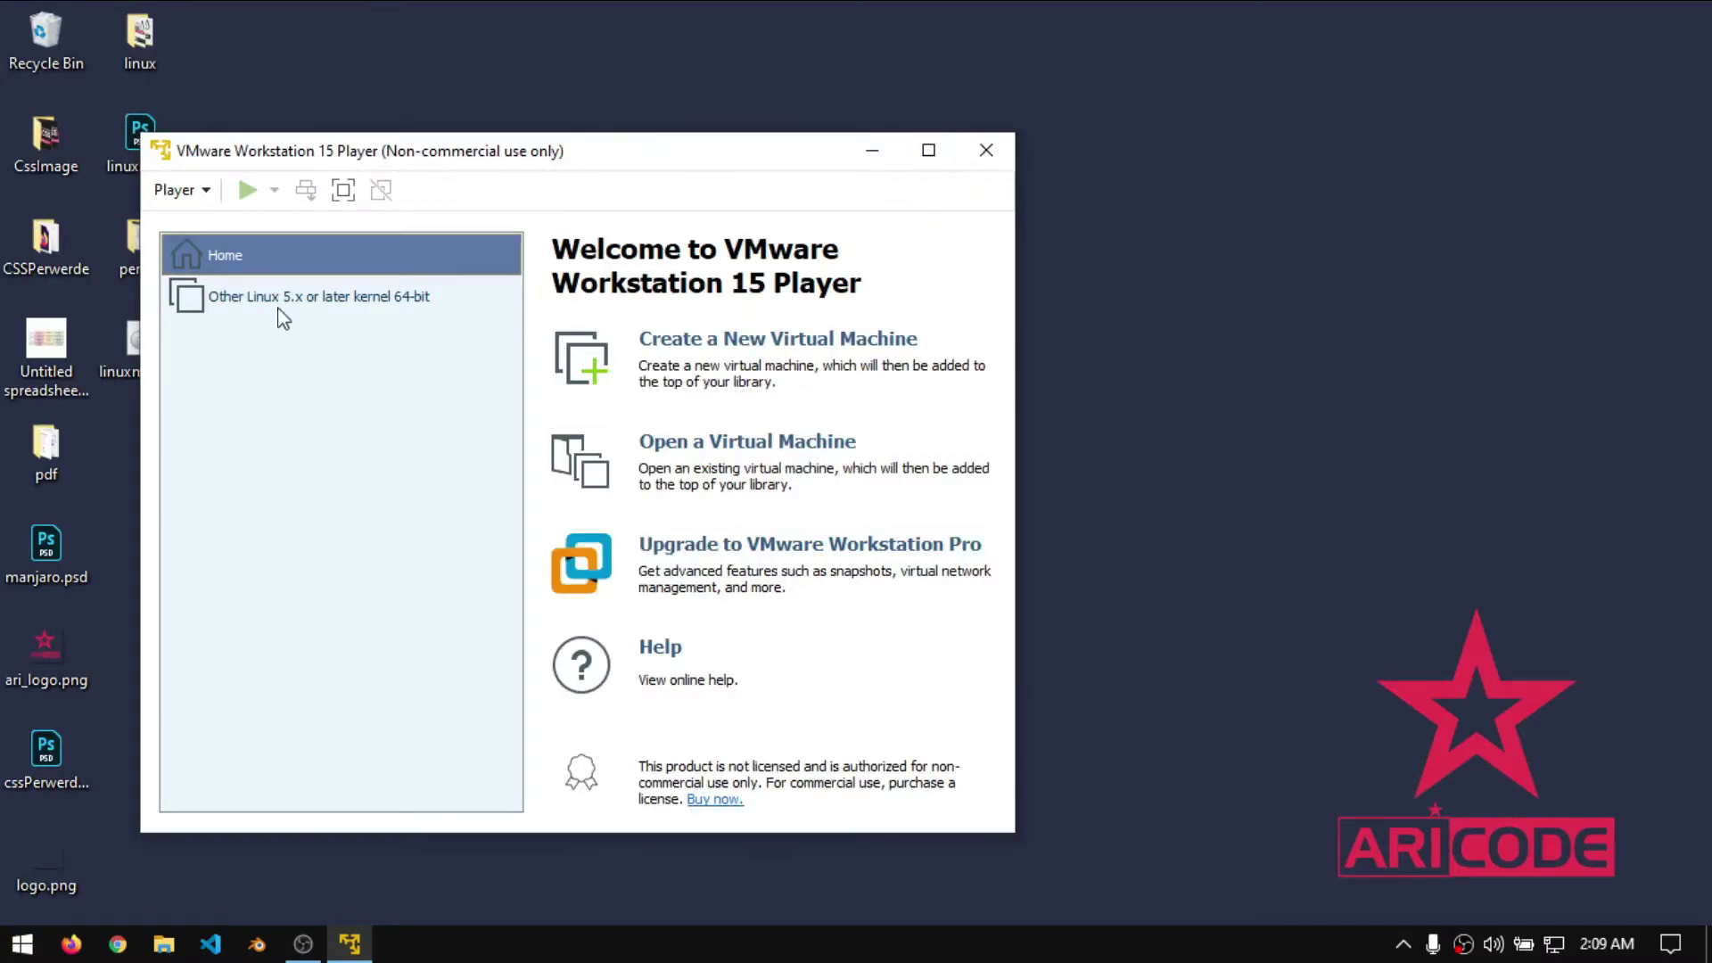
pyautogui.click(282, 303)
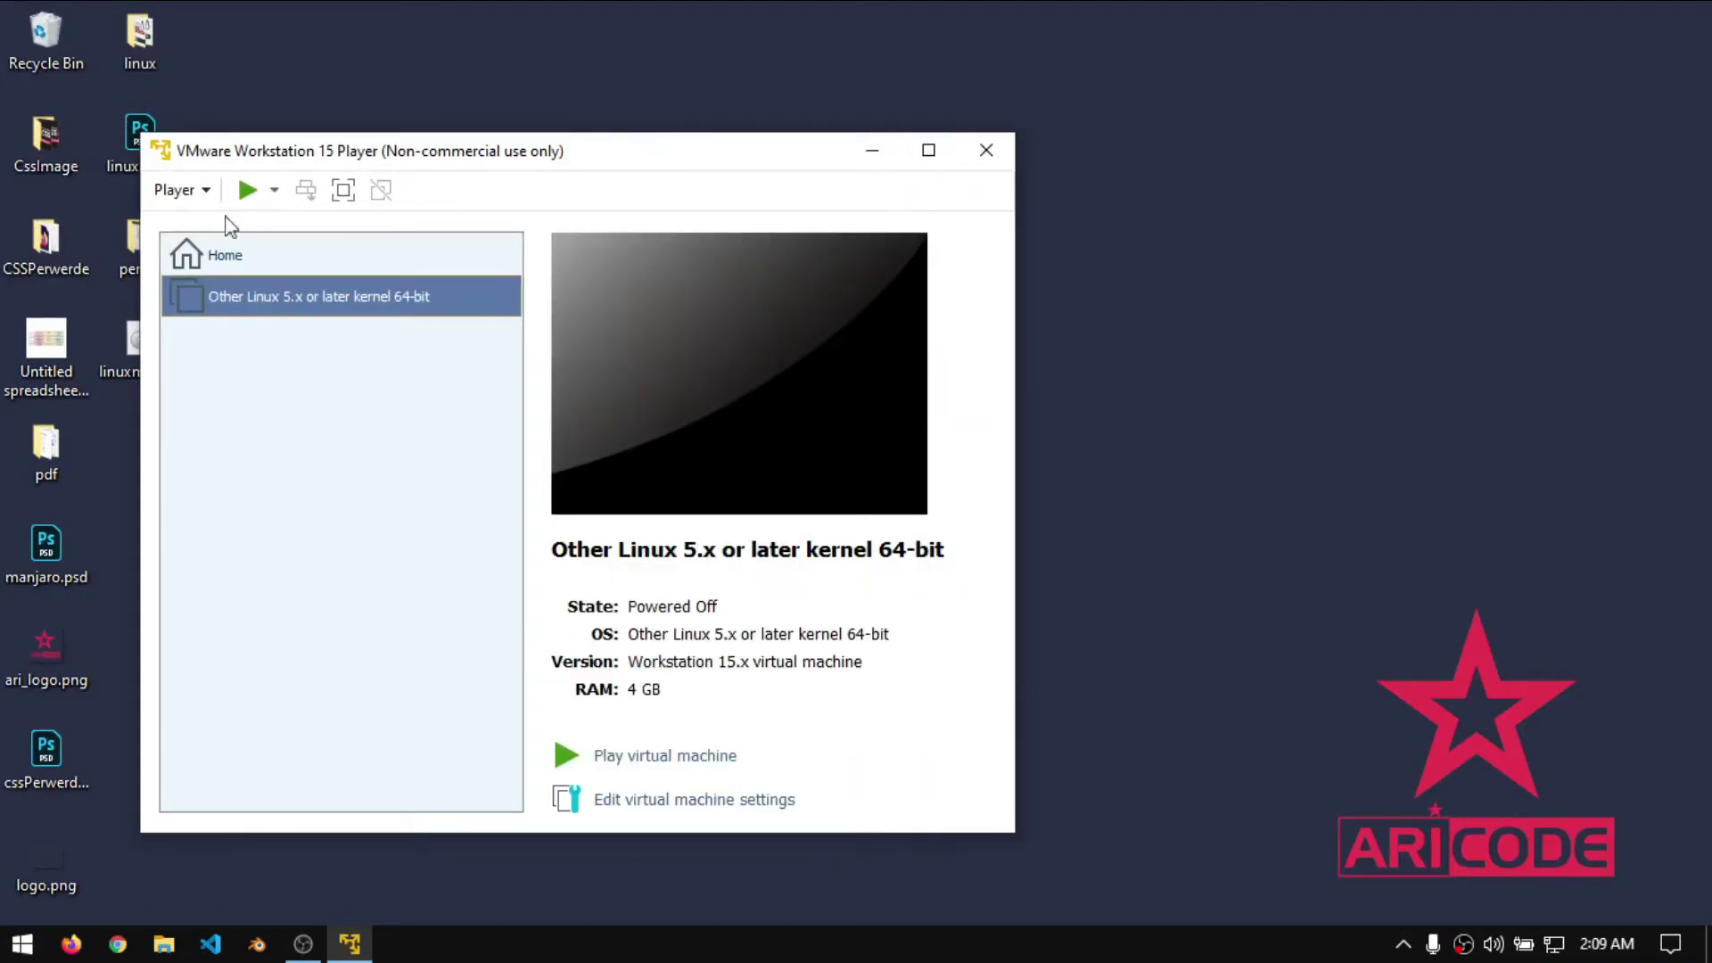
pyautogui.click(247, 264)
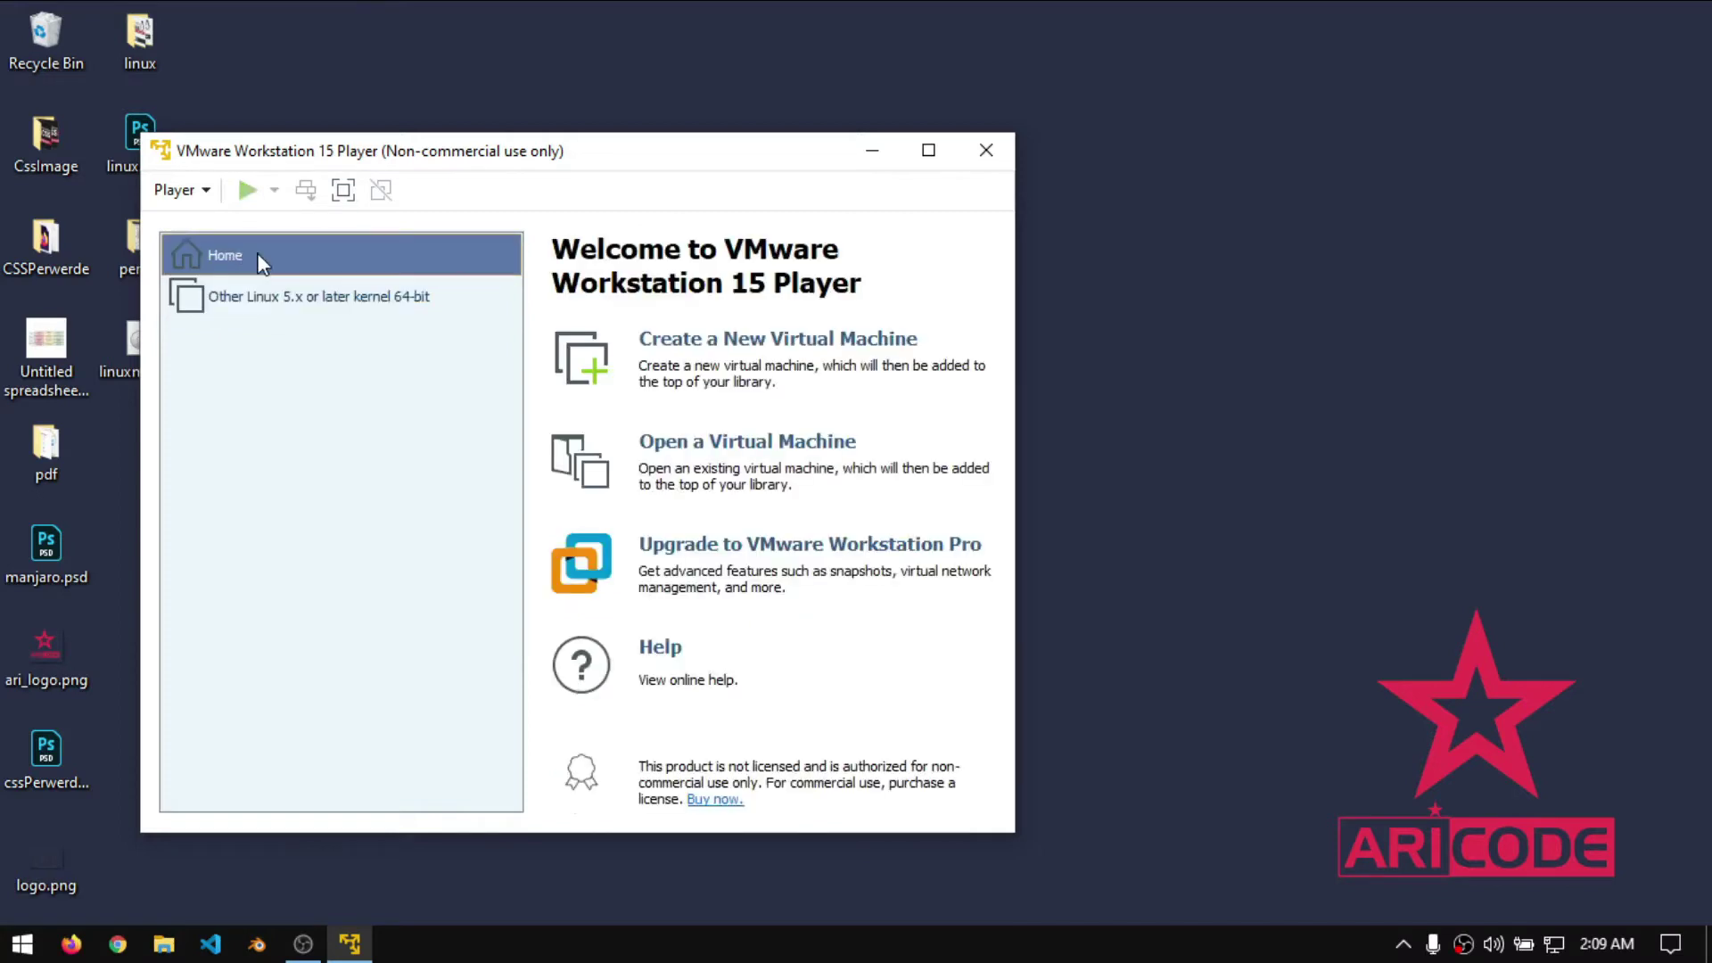
pyautogui.click(264, 287)
pyautogui.click(237, 259)
# - Start a new virtual machine using the linuxmint-20-cinnamon-64bit.iso disc image as the installer
pyautogui.click(847, 340)
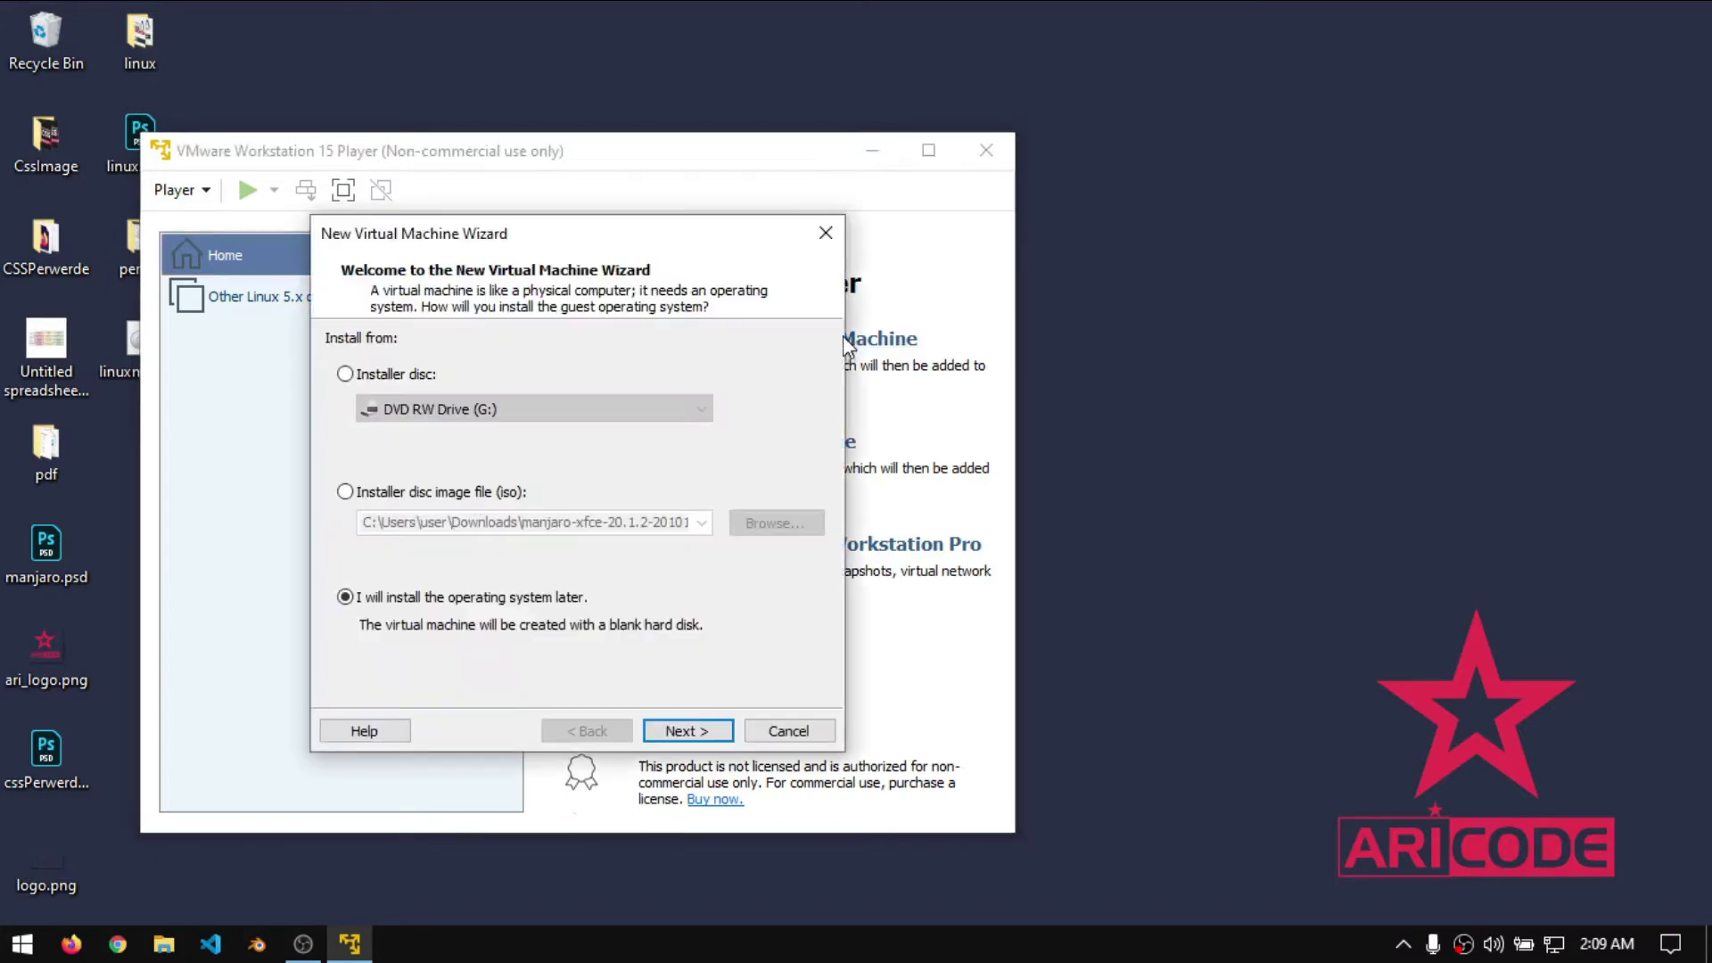
pyautogui.click(443, 493)
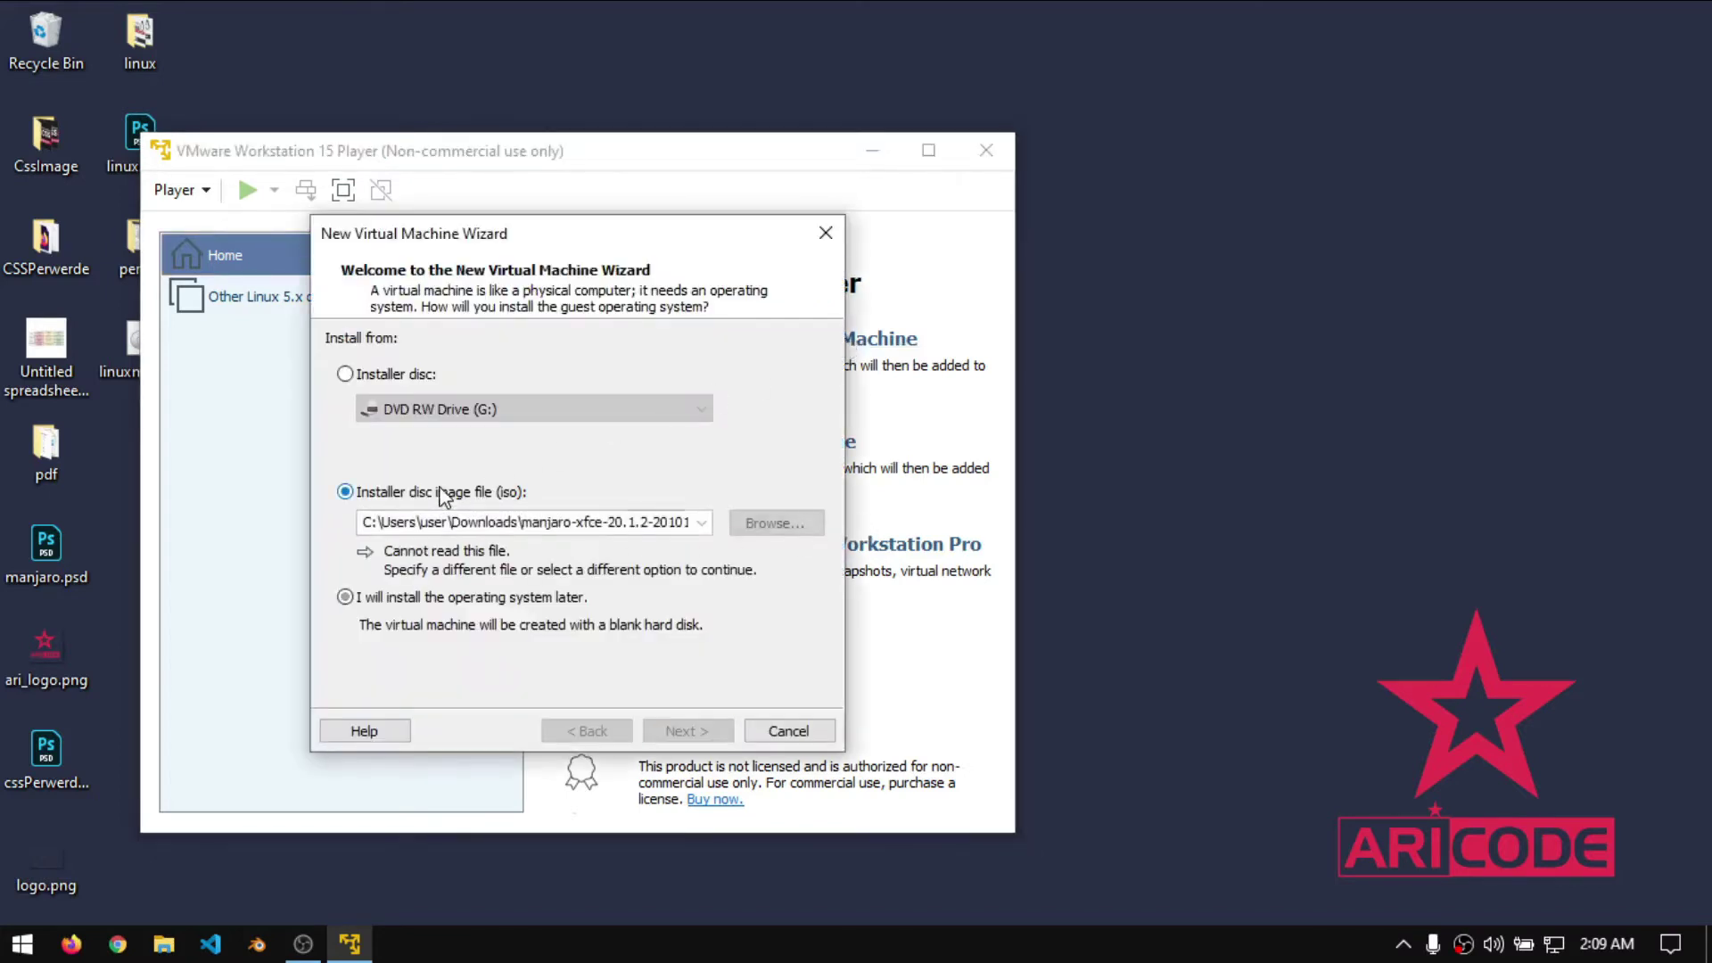
pyautogui.click(368, 378)
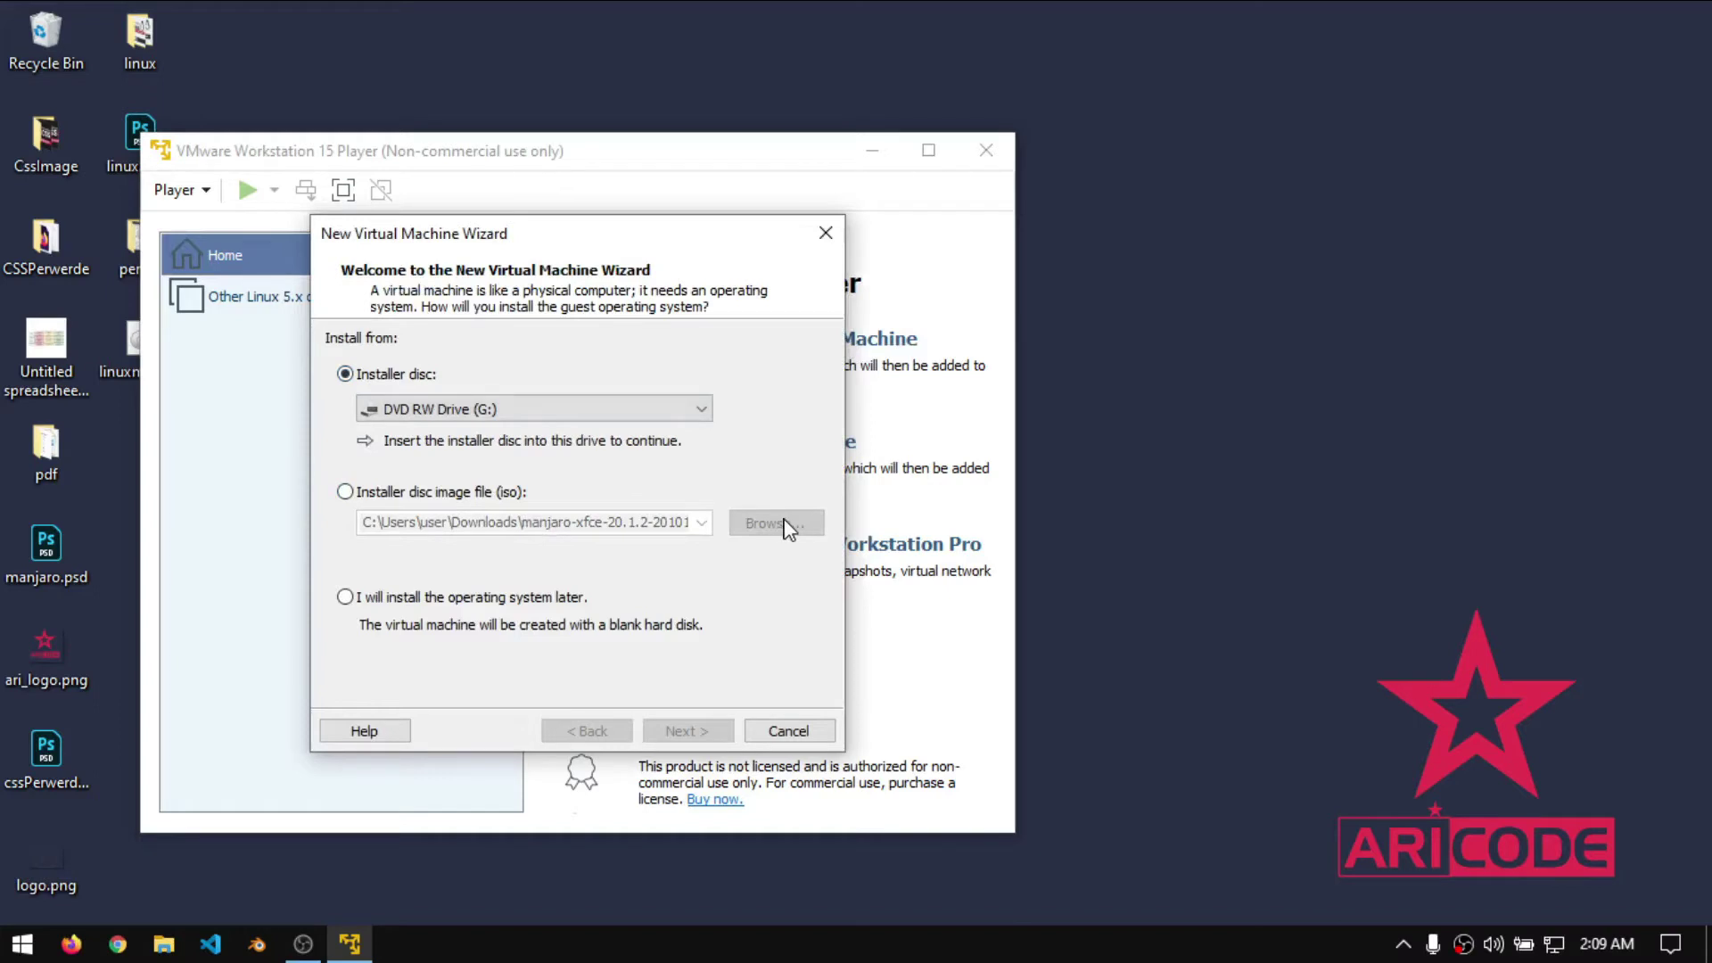
pyautogui.click(448, 497)
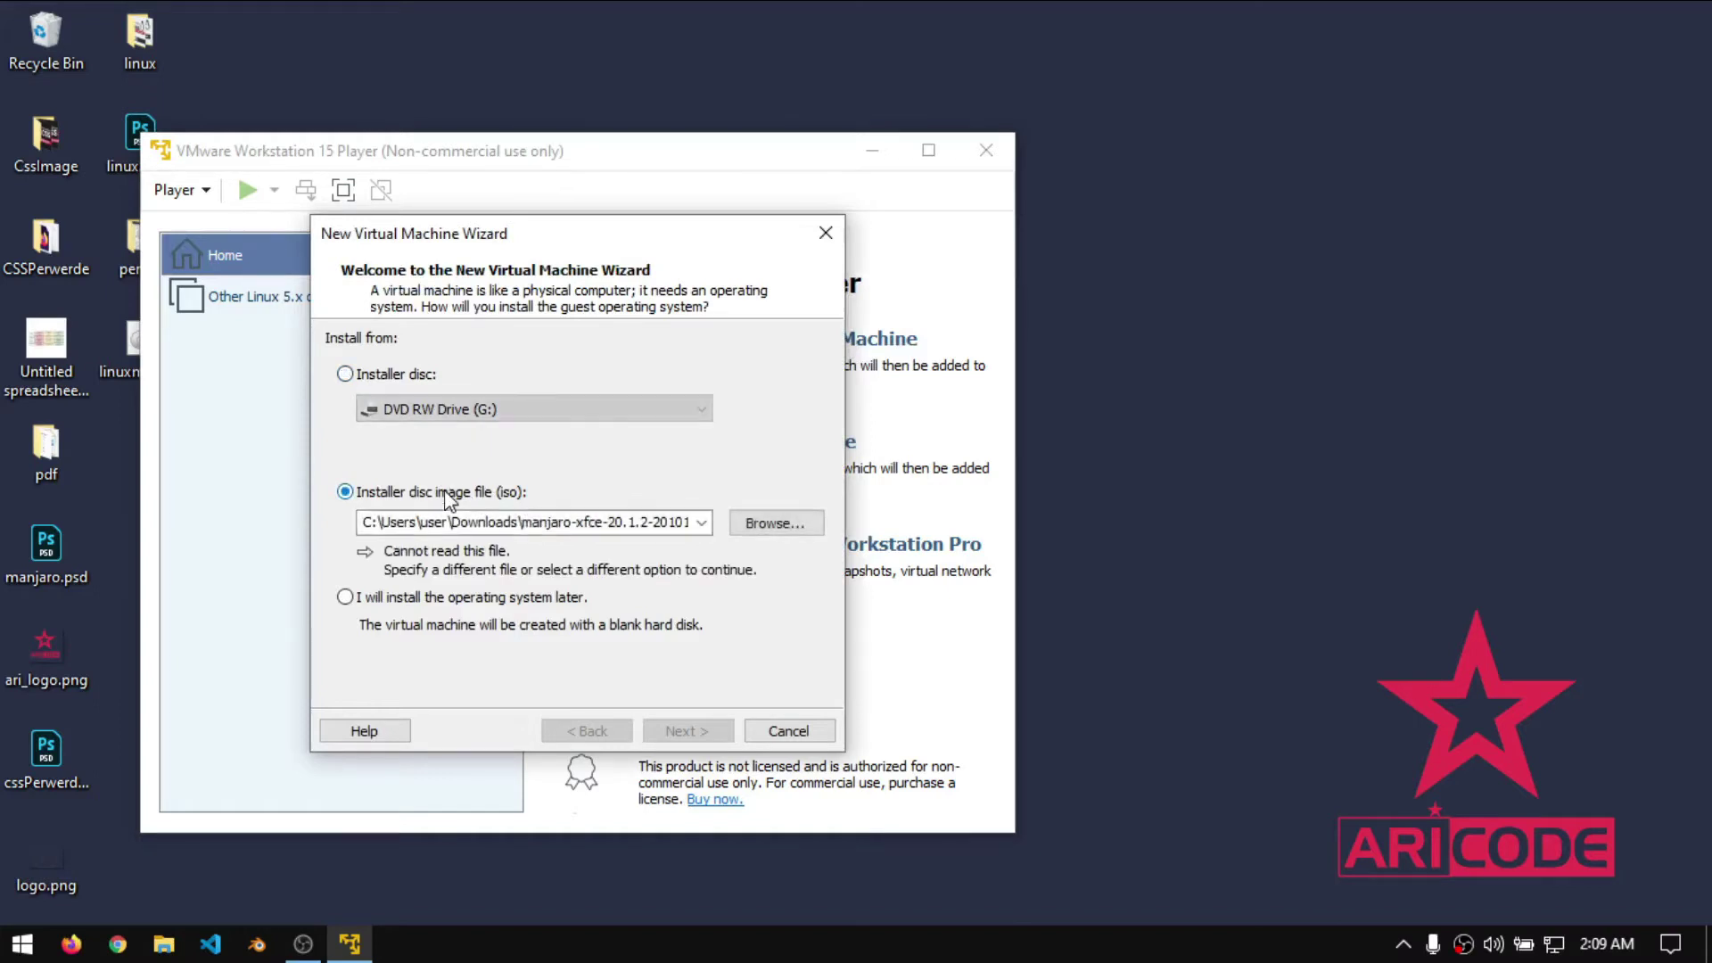
pyautogui.click(796, 525)
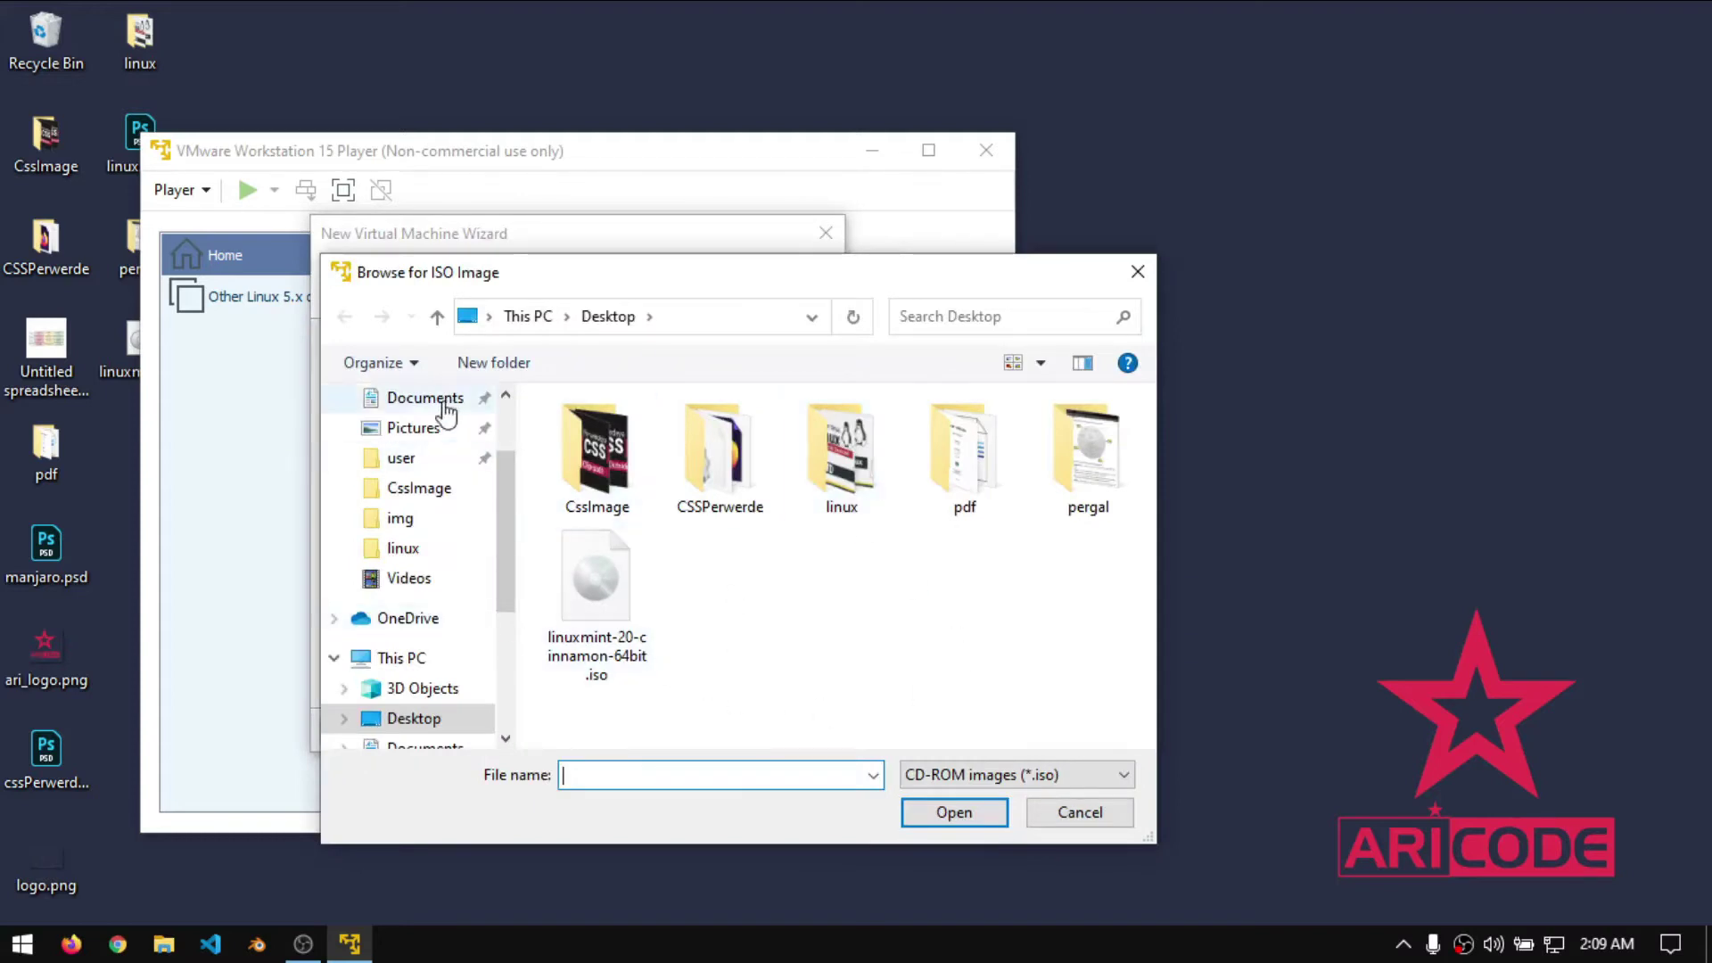
pyautogui.scroll(2, 432, 439)
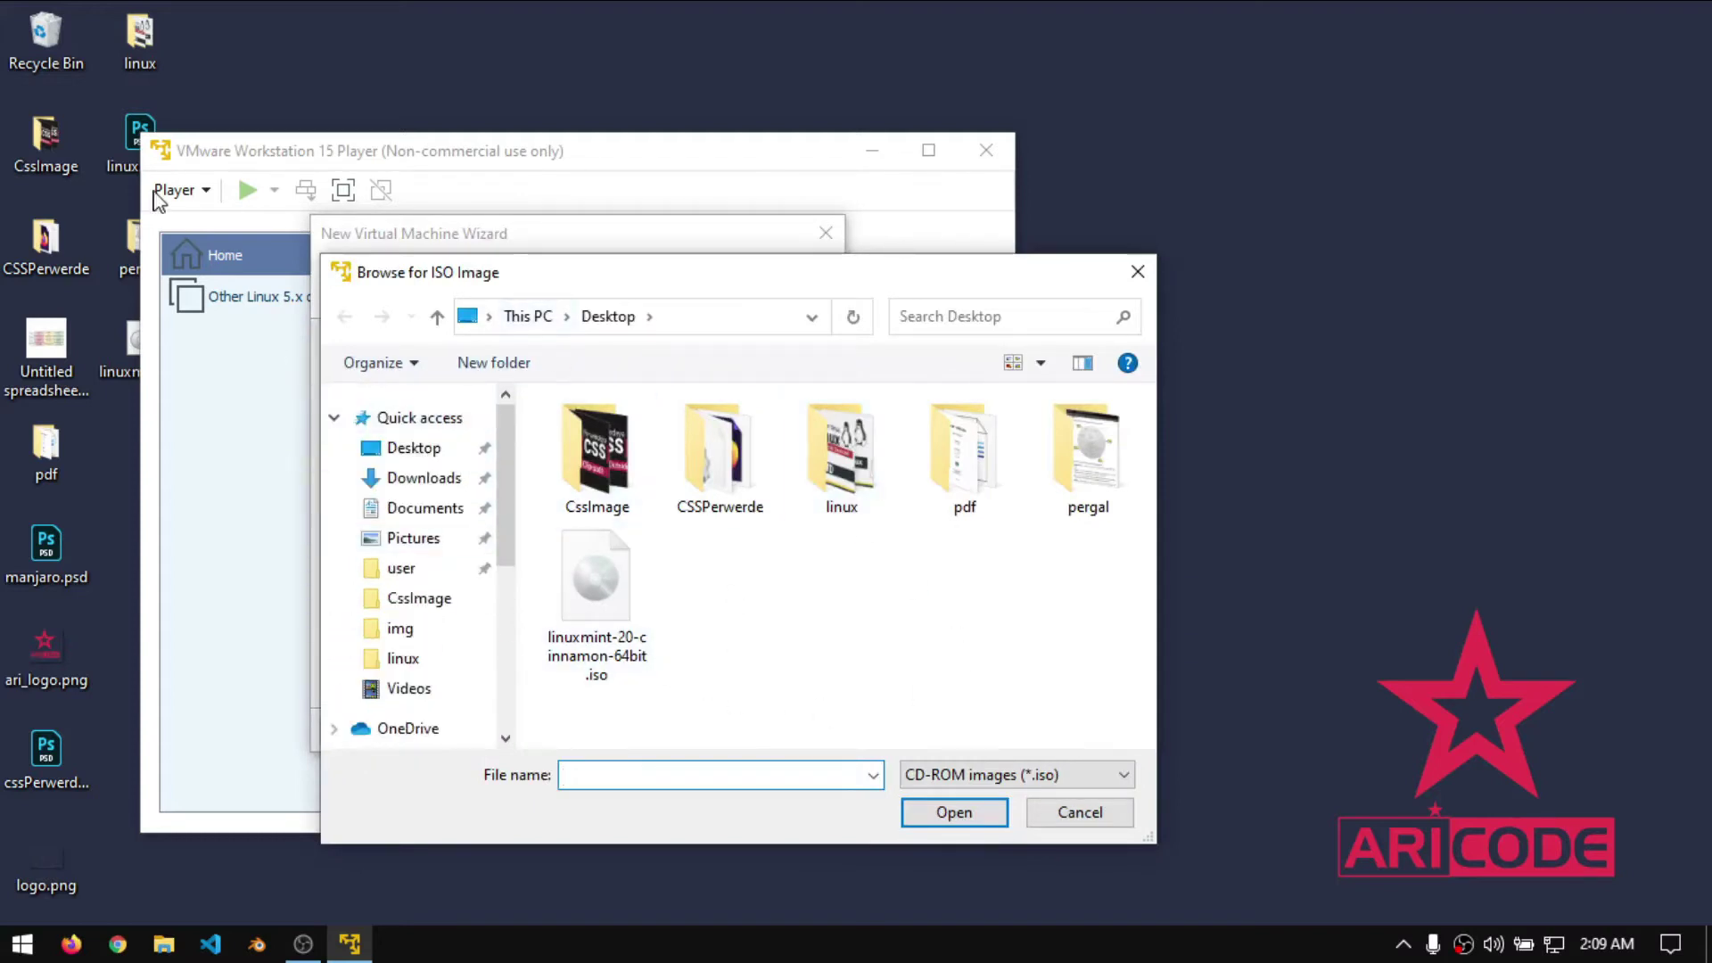
pyautogui.click(493, 165)
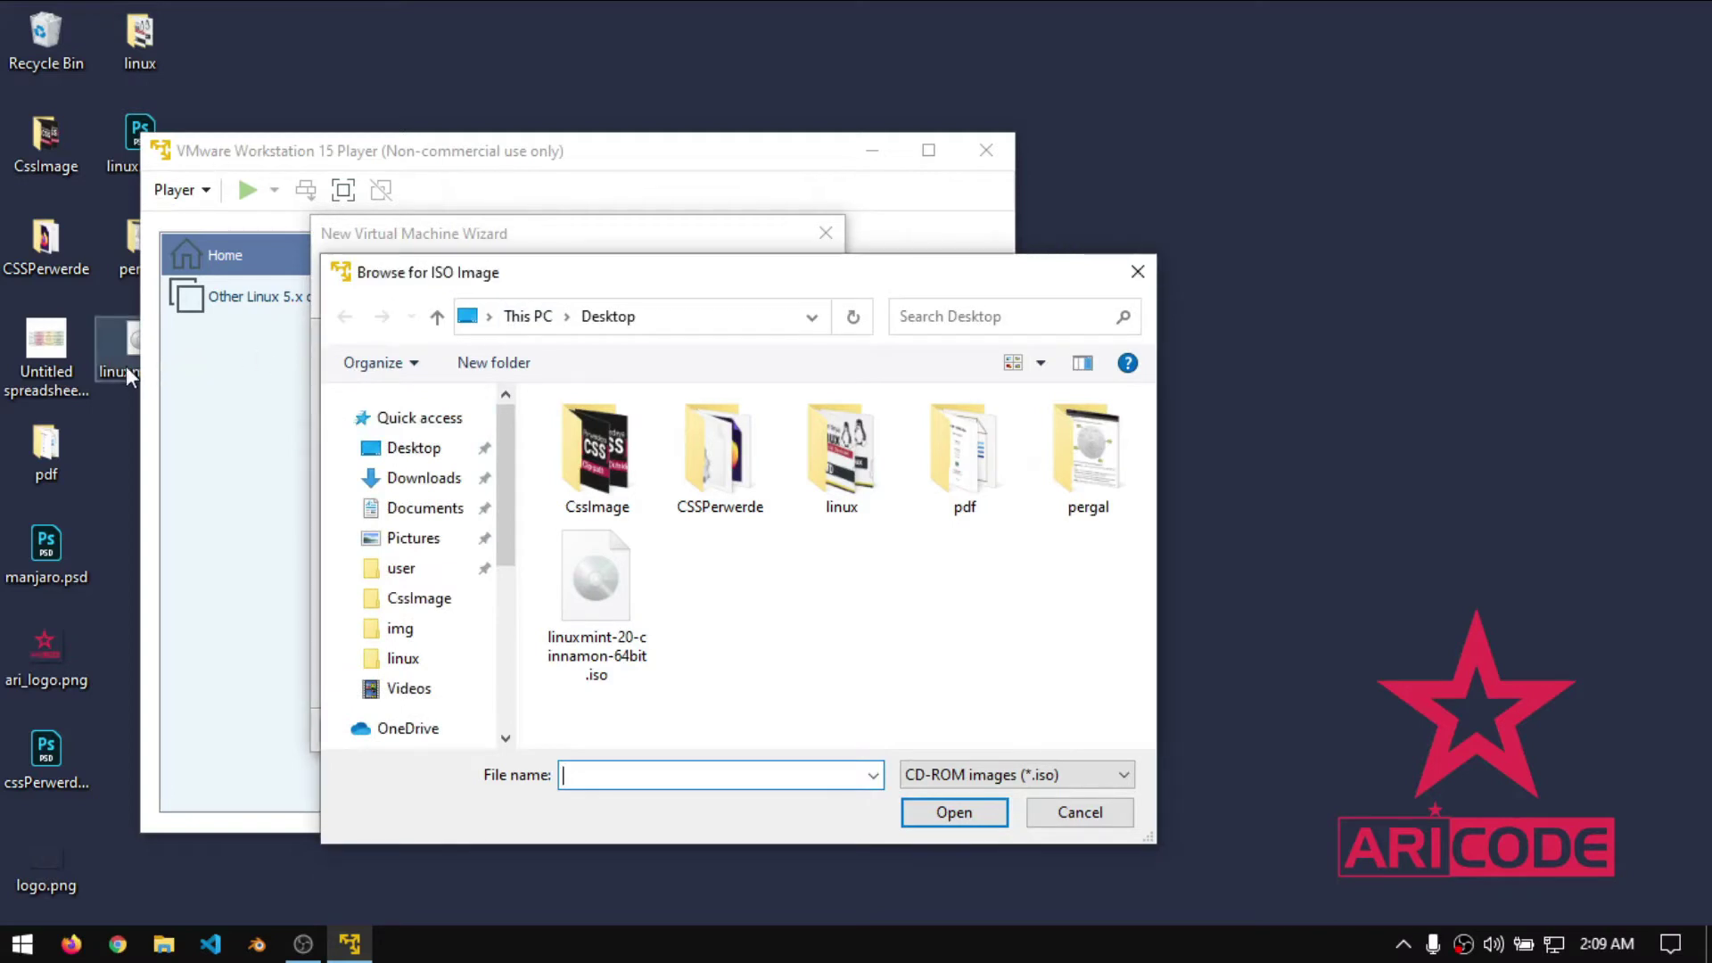
pyautogui.click(584, 627)
pyautogui.click(954, 812)
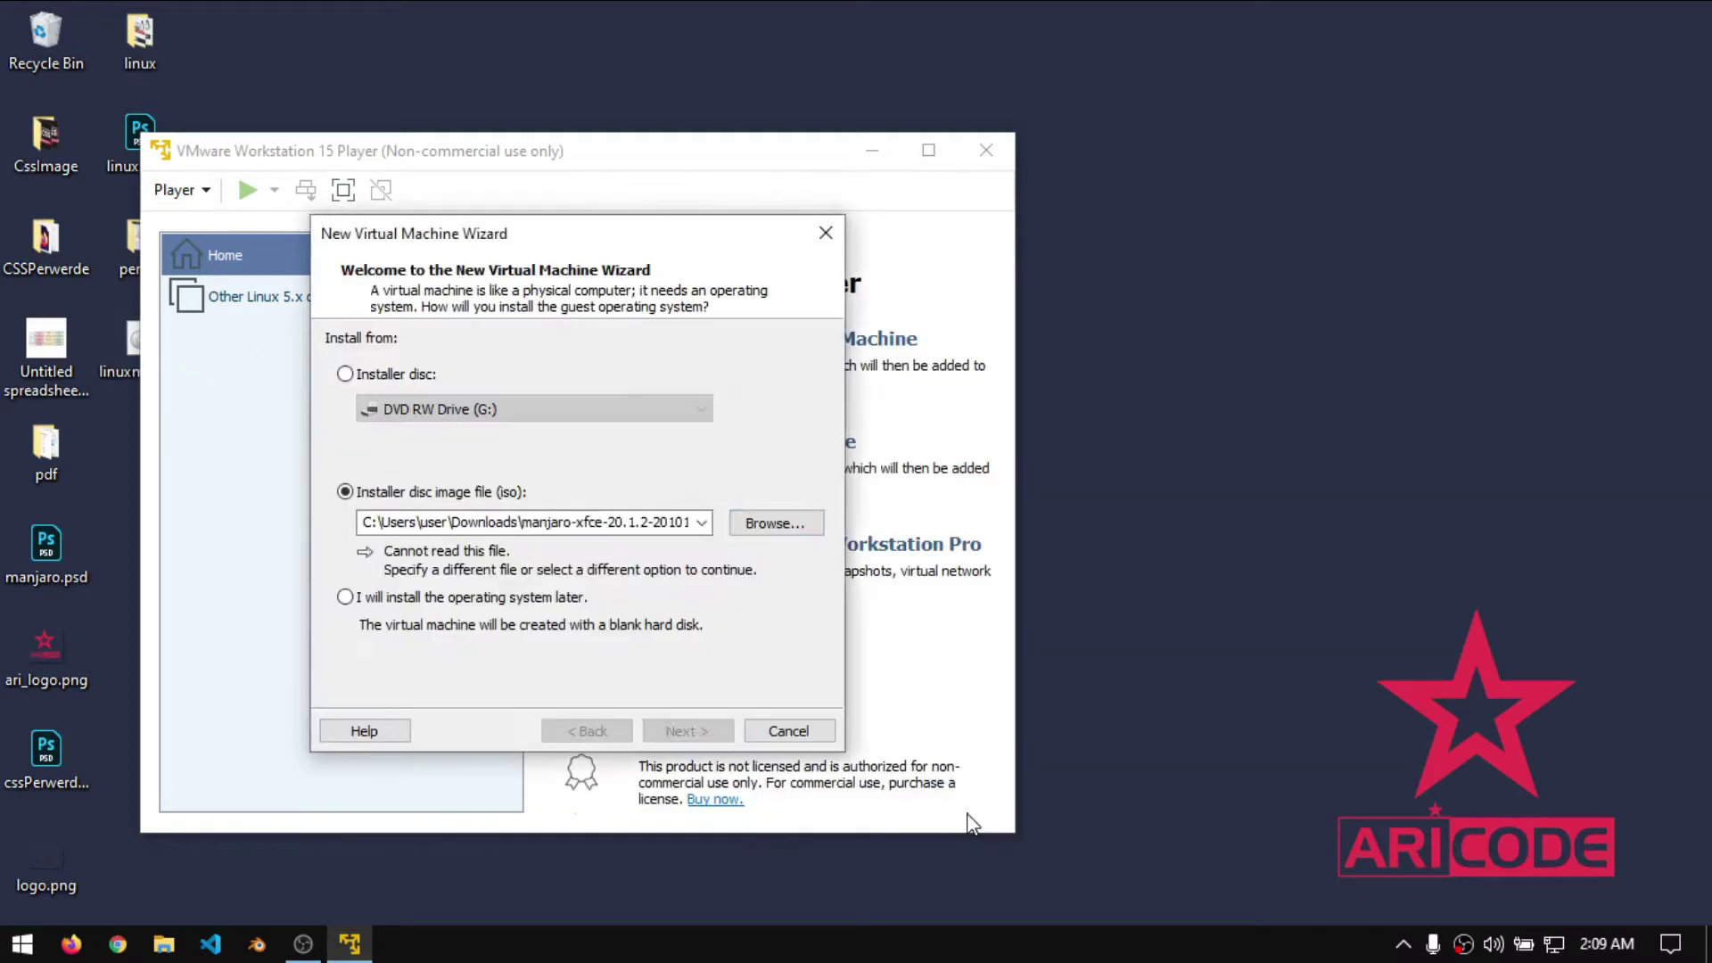
pyautogui.click(700, 735)
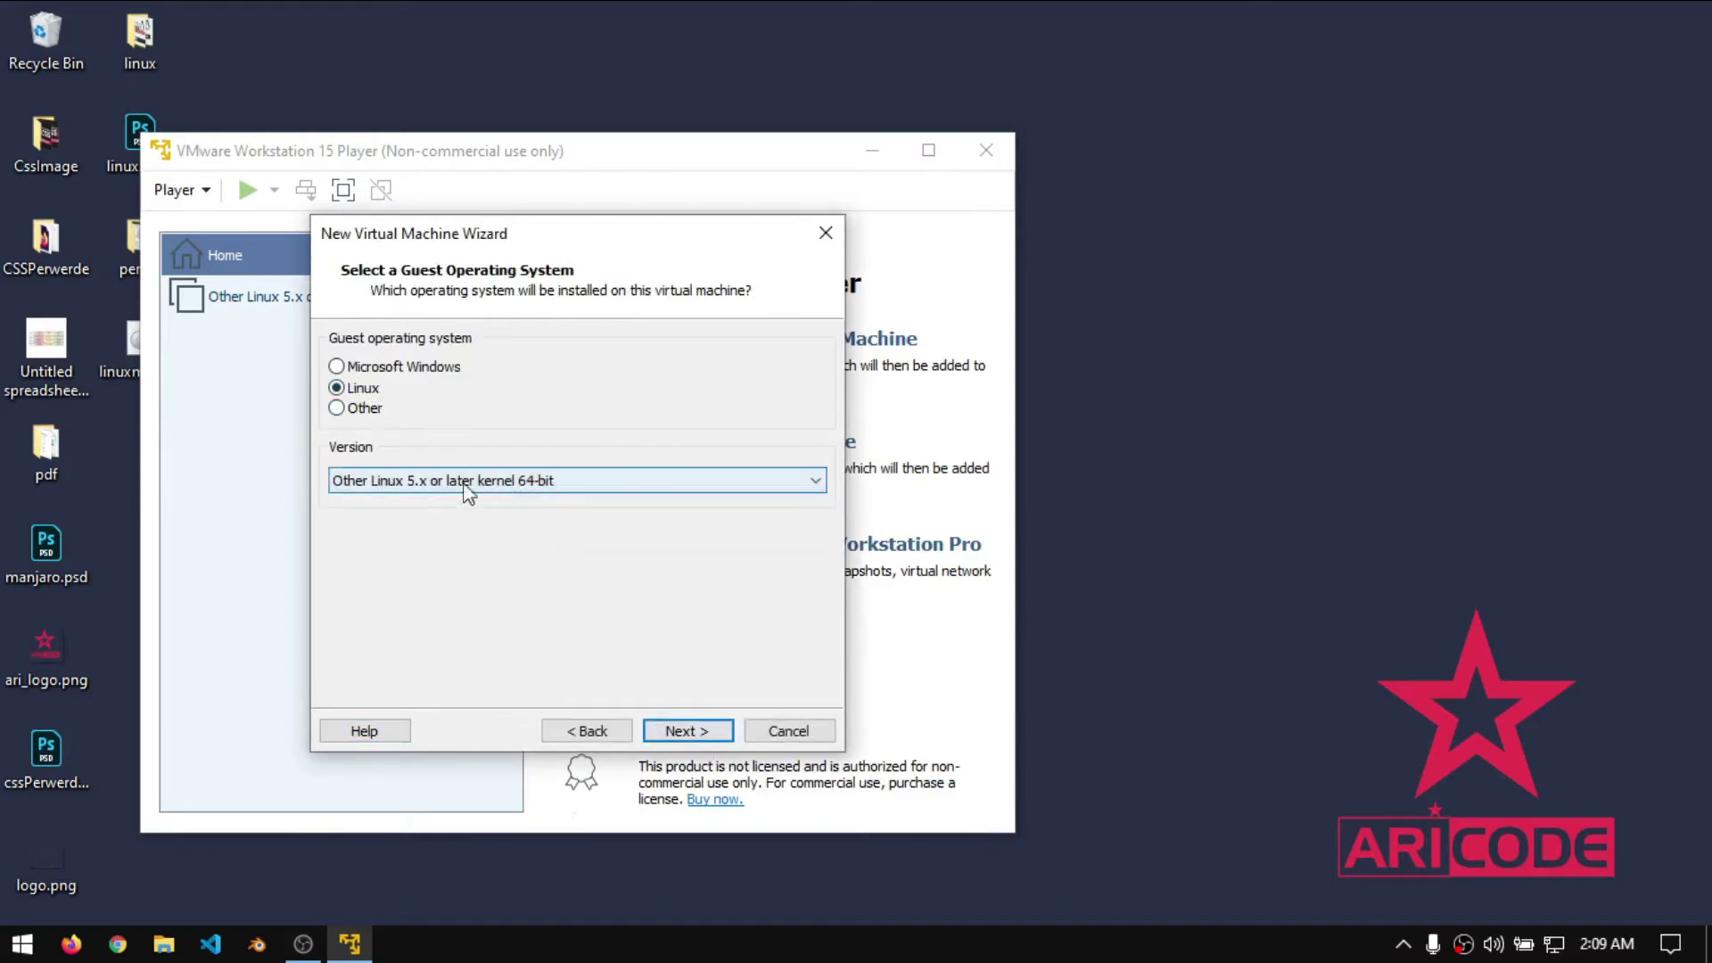
# - Choose Other Linux 5.x or later kernel 64-bit, keep the default name, and use a 13 GB split disk
pyautogui.click(565, 487)
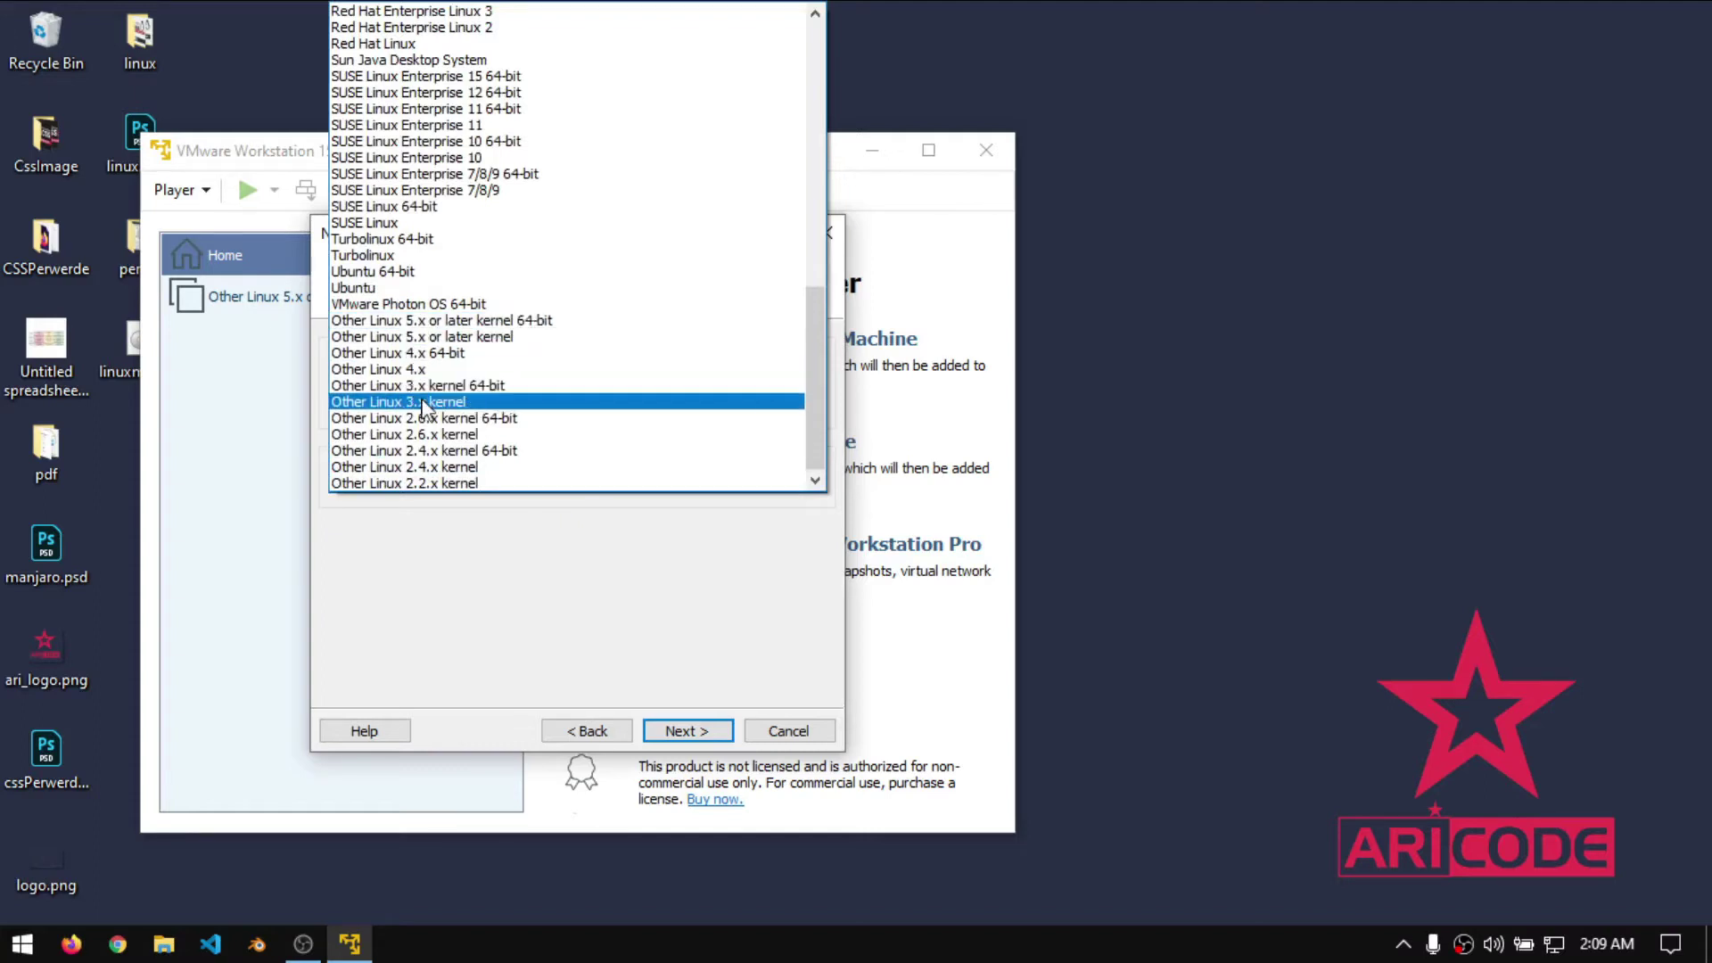
pyautogui.scroll(3, 431, 483)
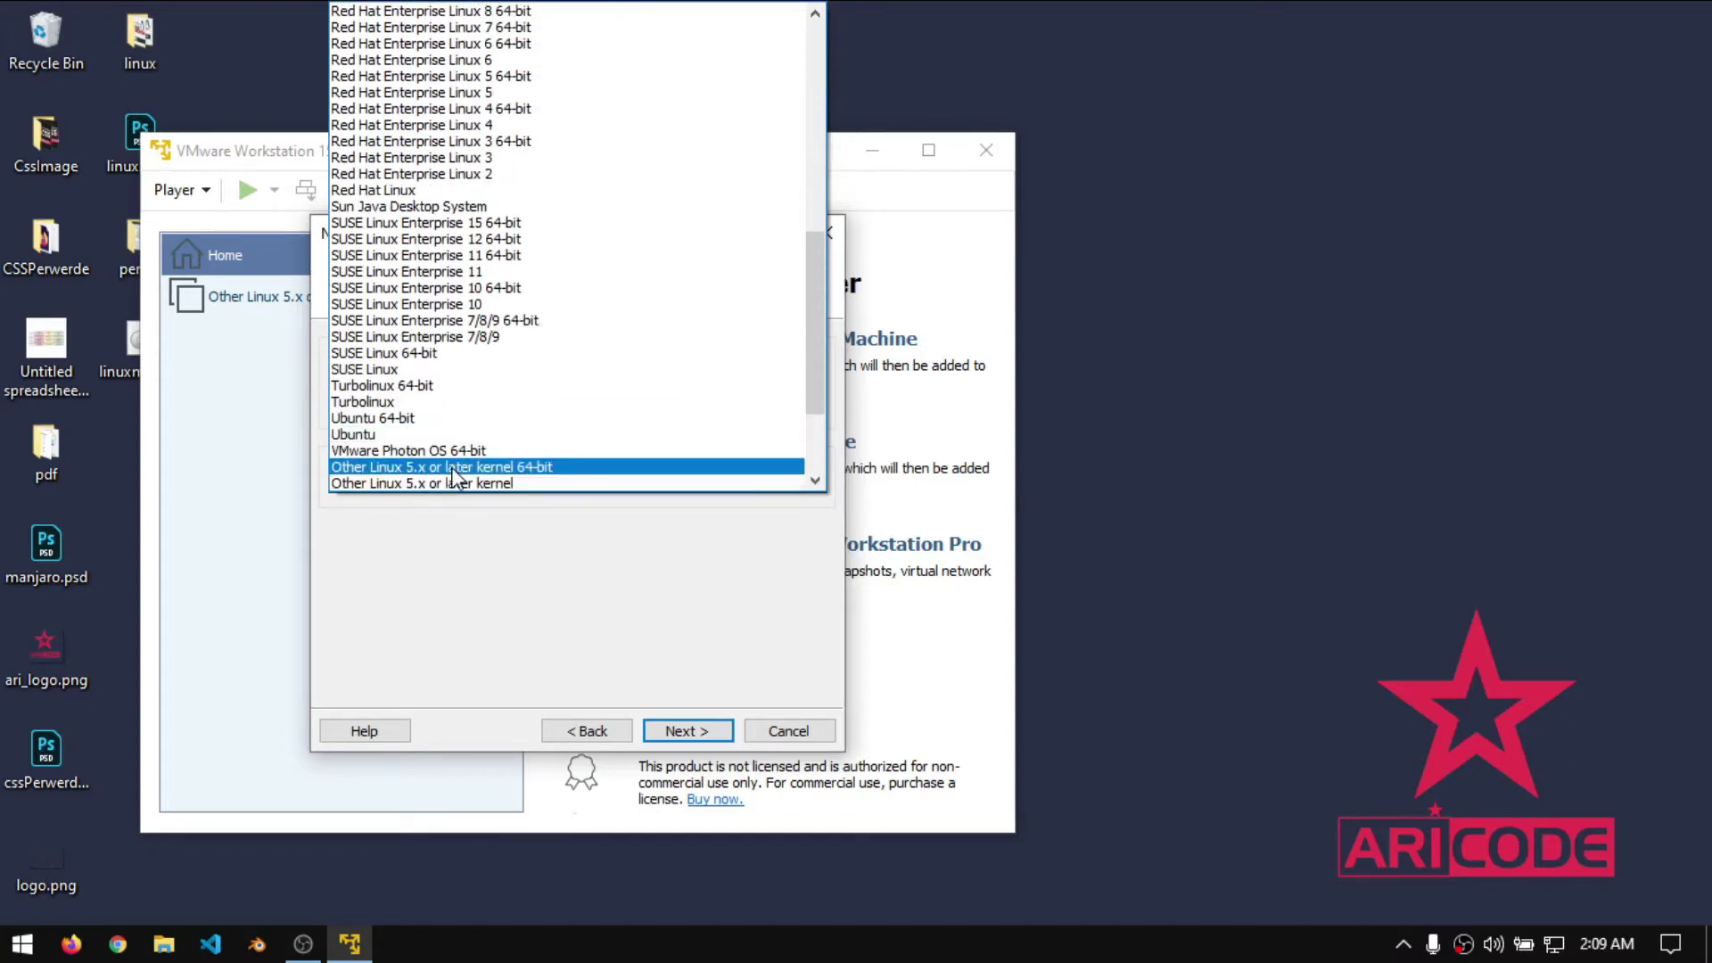
pyautogui.click(453, 469)
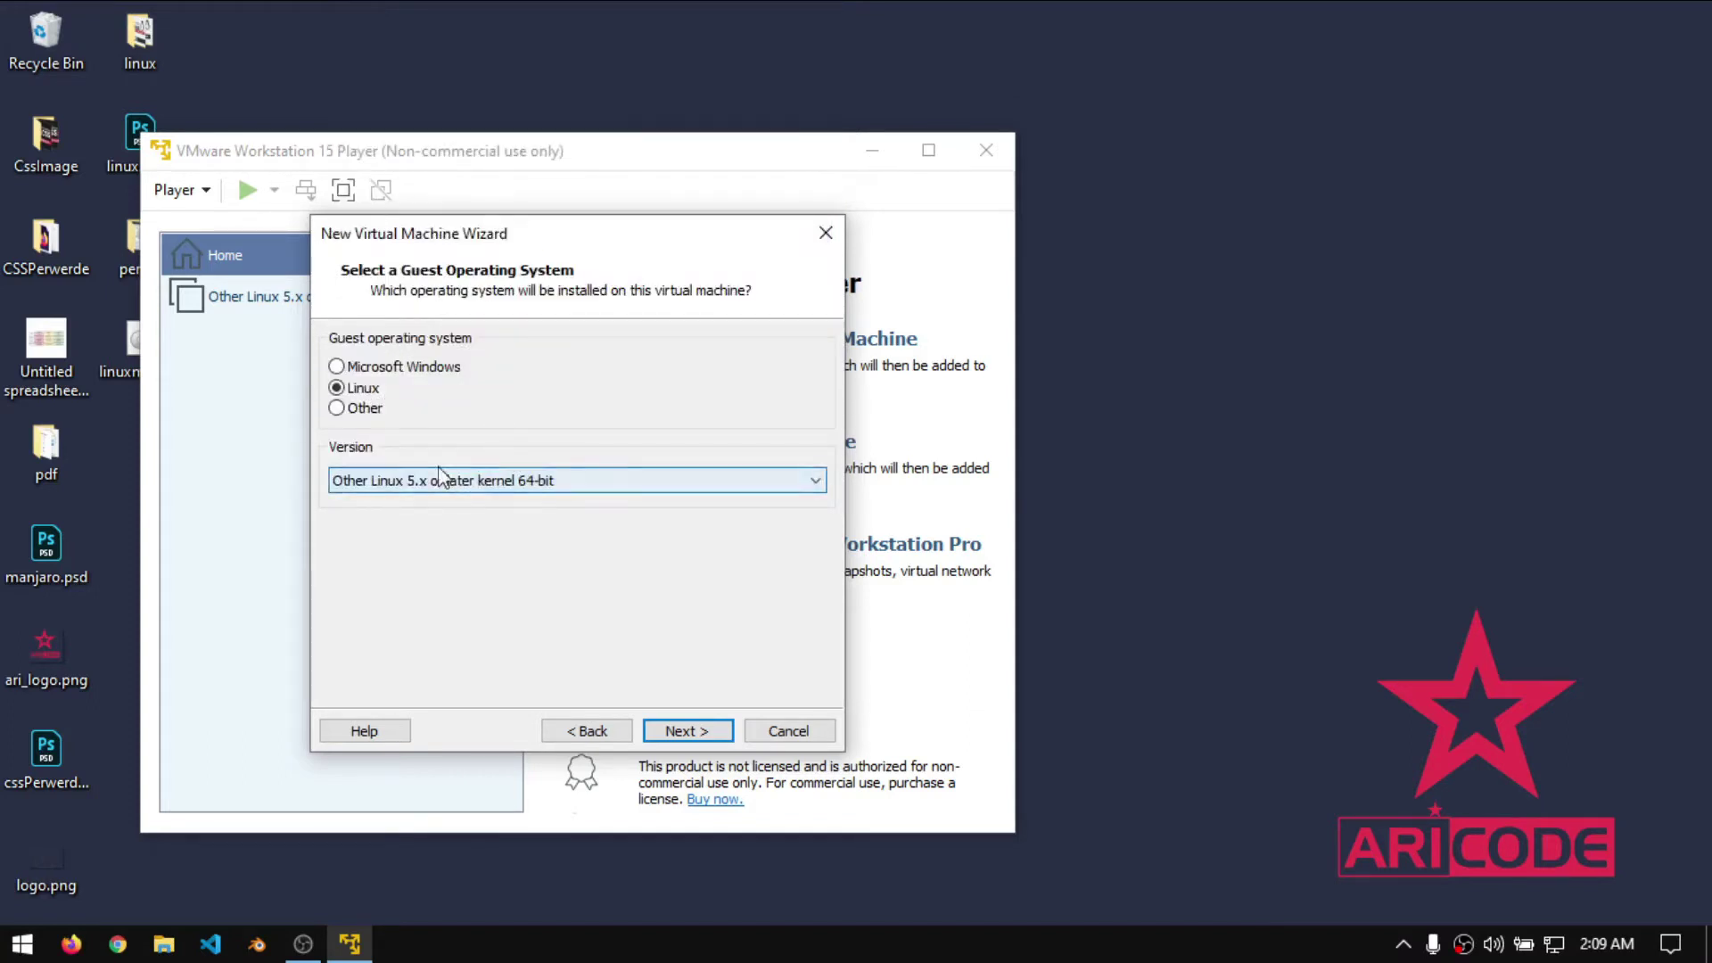
pyautogui.click(718, 739)
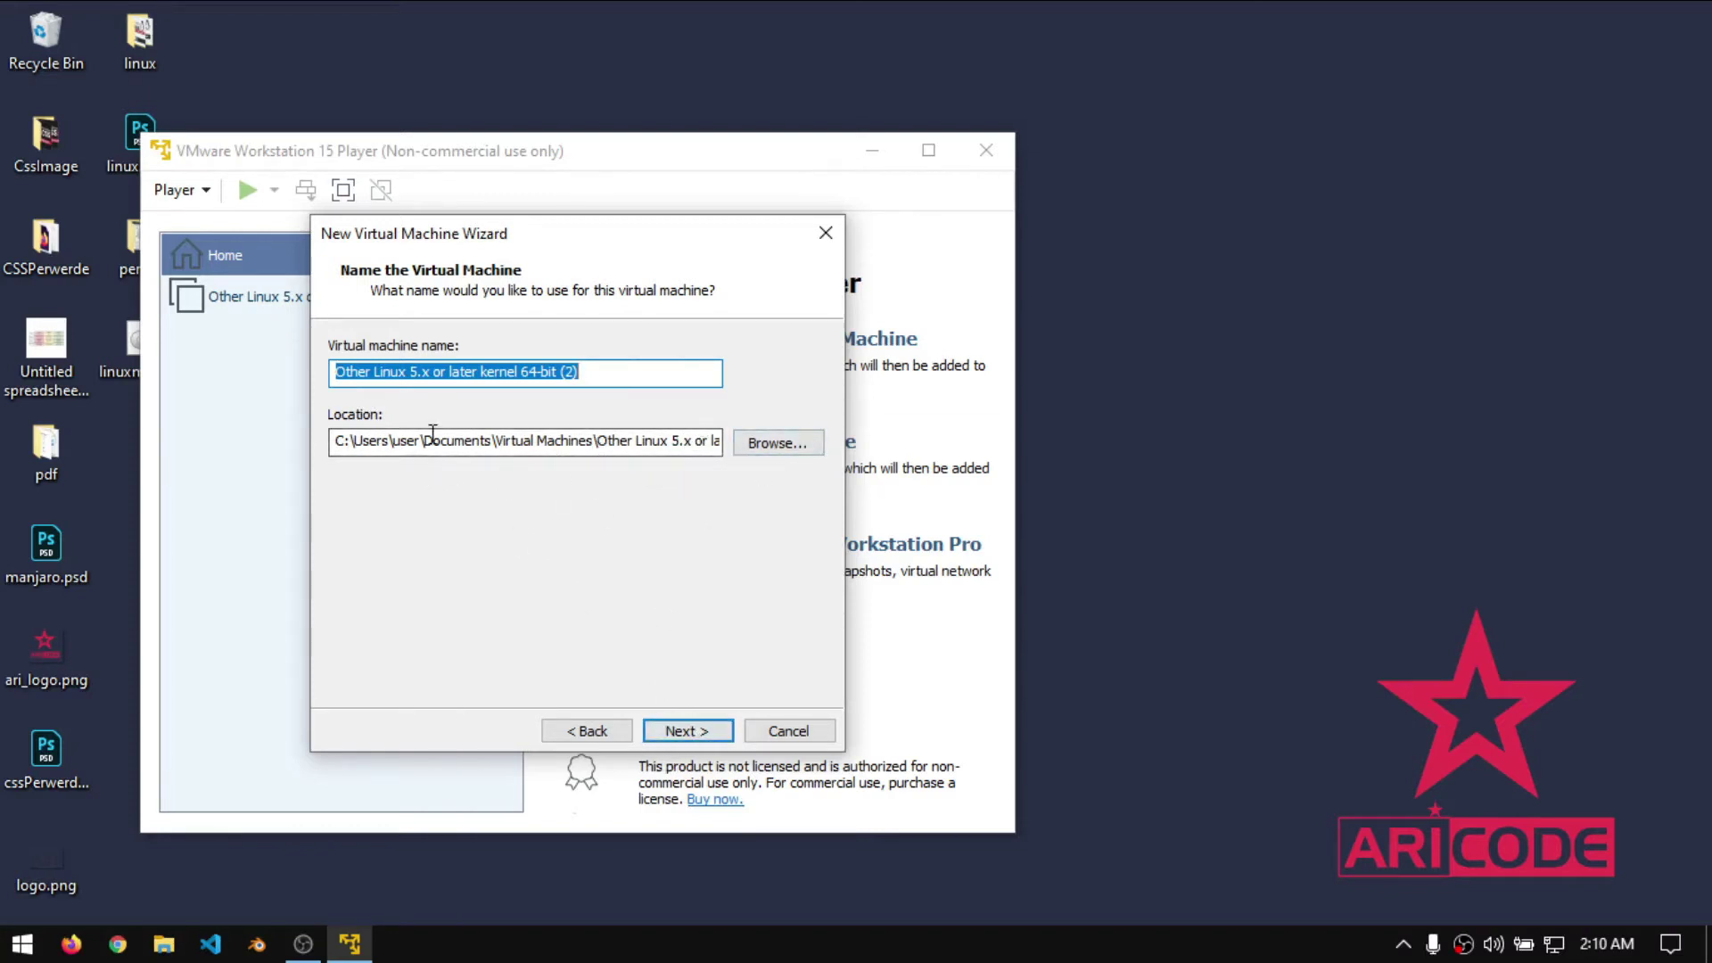
pyautogui.click(681, 736)
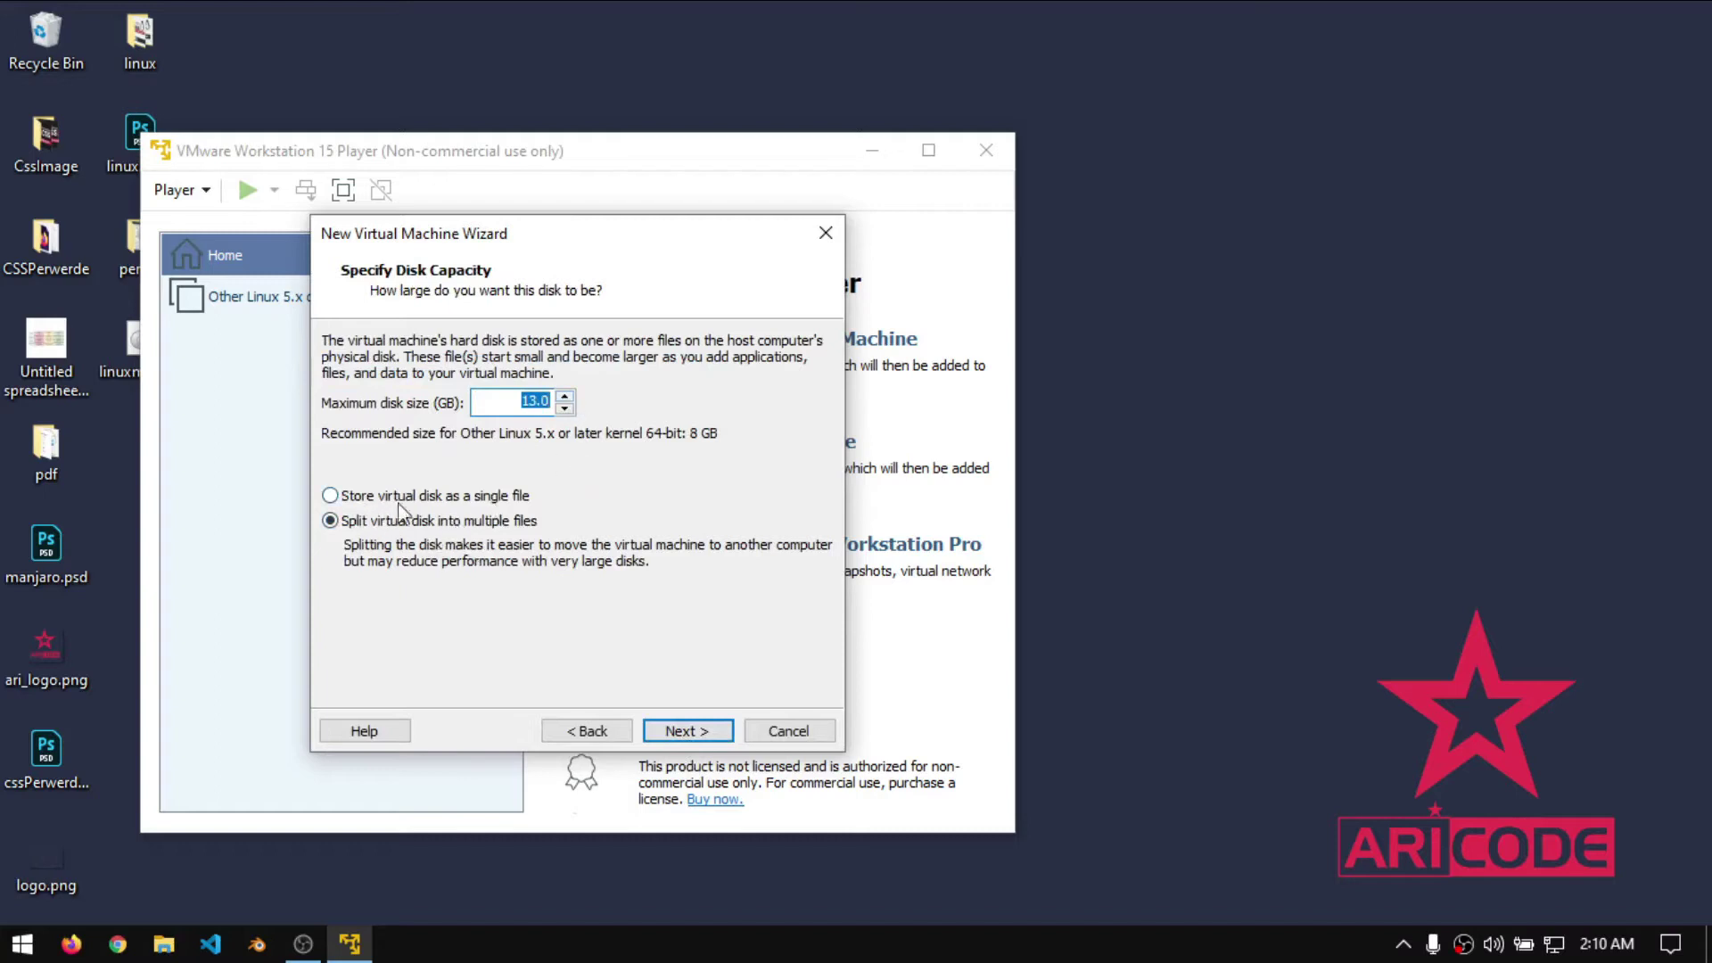
pyautogui.click(504, 501)
pyautogui.click(709, 733)
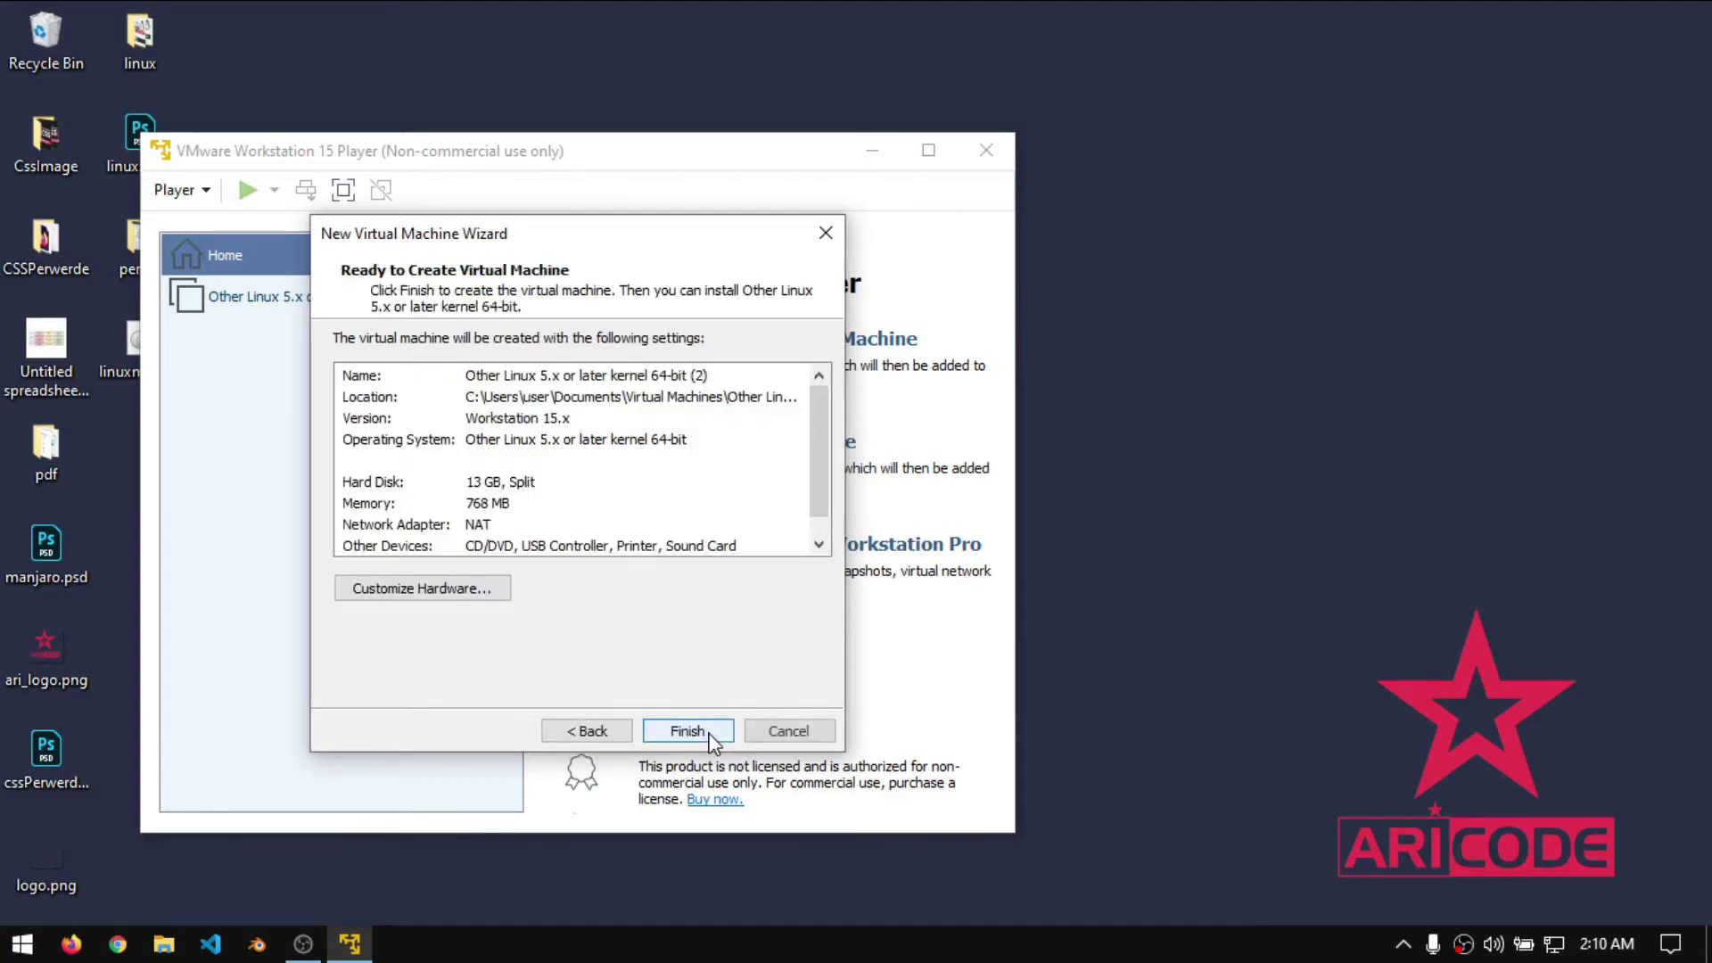
# - Raise the VM memory to 3104 MB in Customize Hardware, then finish creating the machine
pyautogui.click(456, 592)
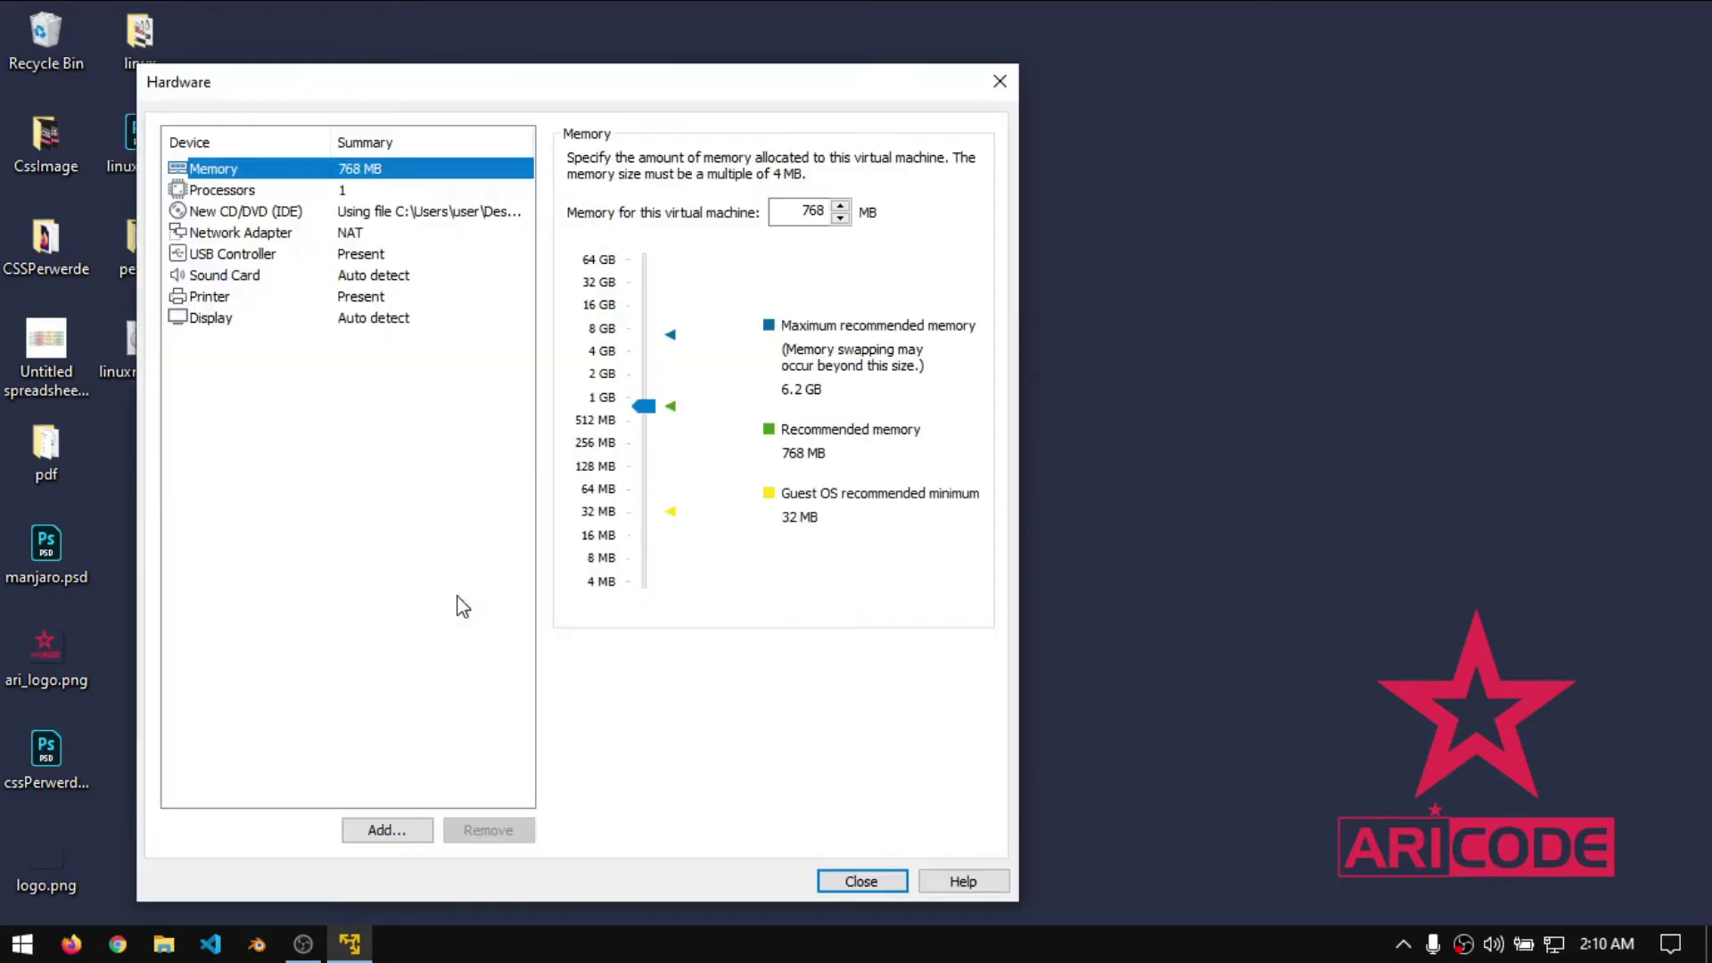
pyautogui.moveTo(655, 403)
pyautogui.mouseDown()
pyautogui.moveTo(656, 352)
pyautogui.moveTo(665, 373)
pyautogui.mouseUp()
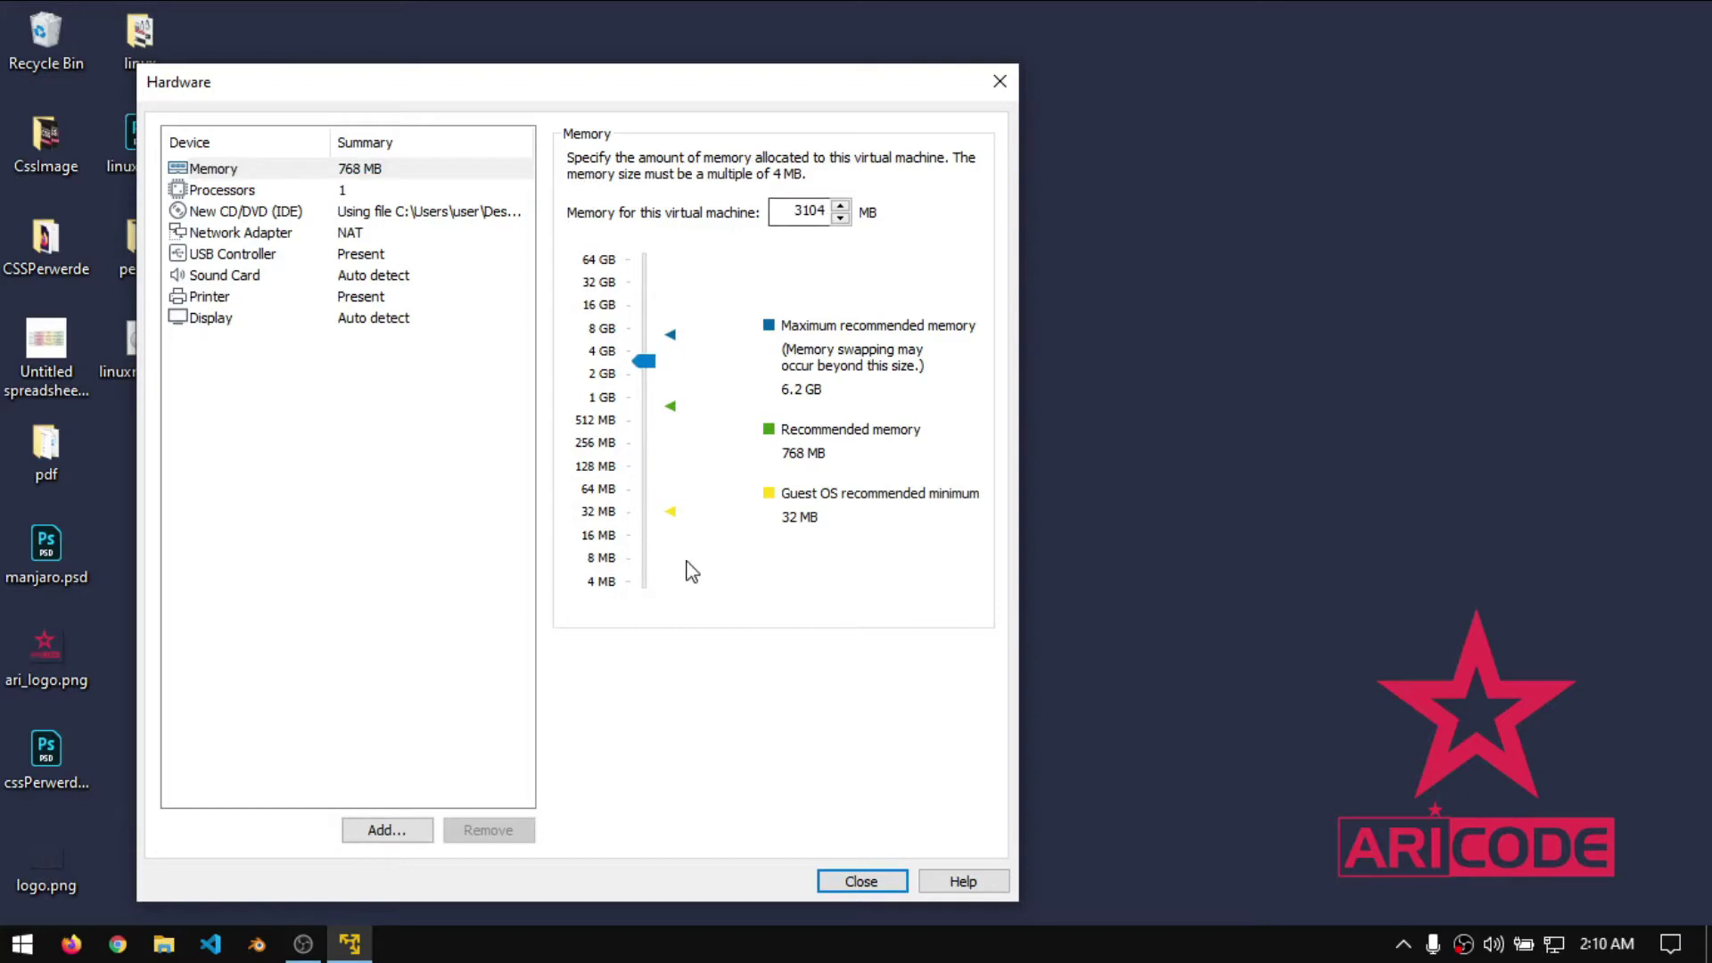
pyautogui.click(895, 883)
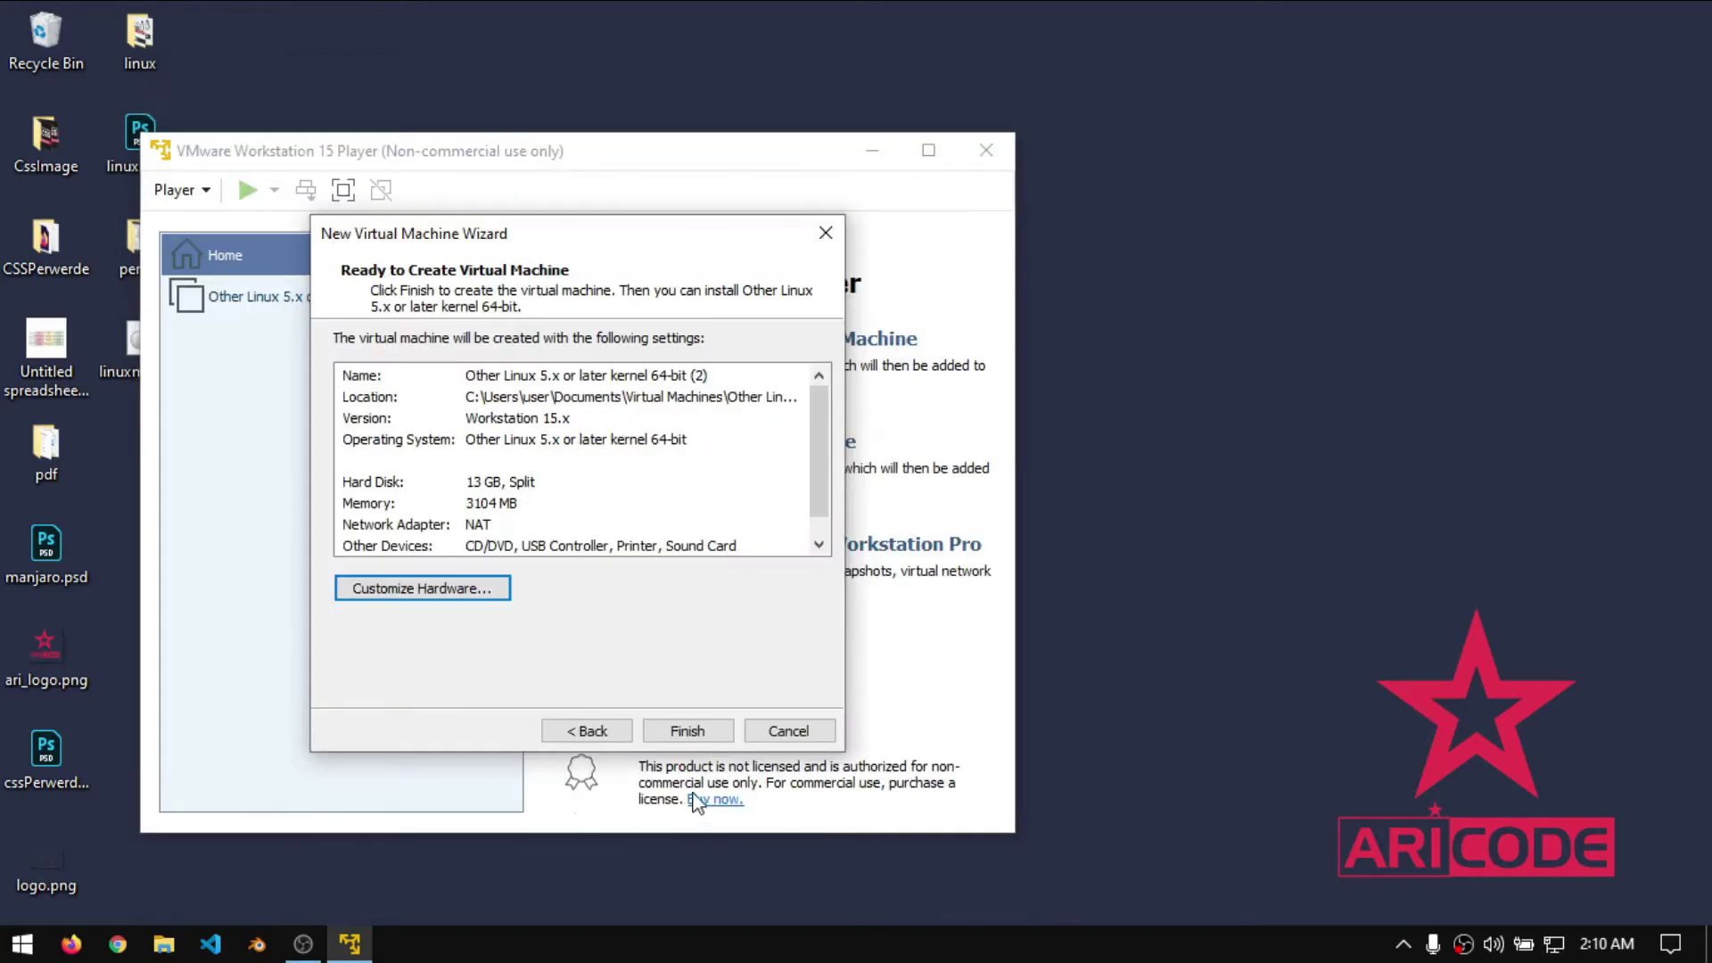
pyautogui.click(703, 732)
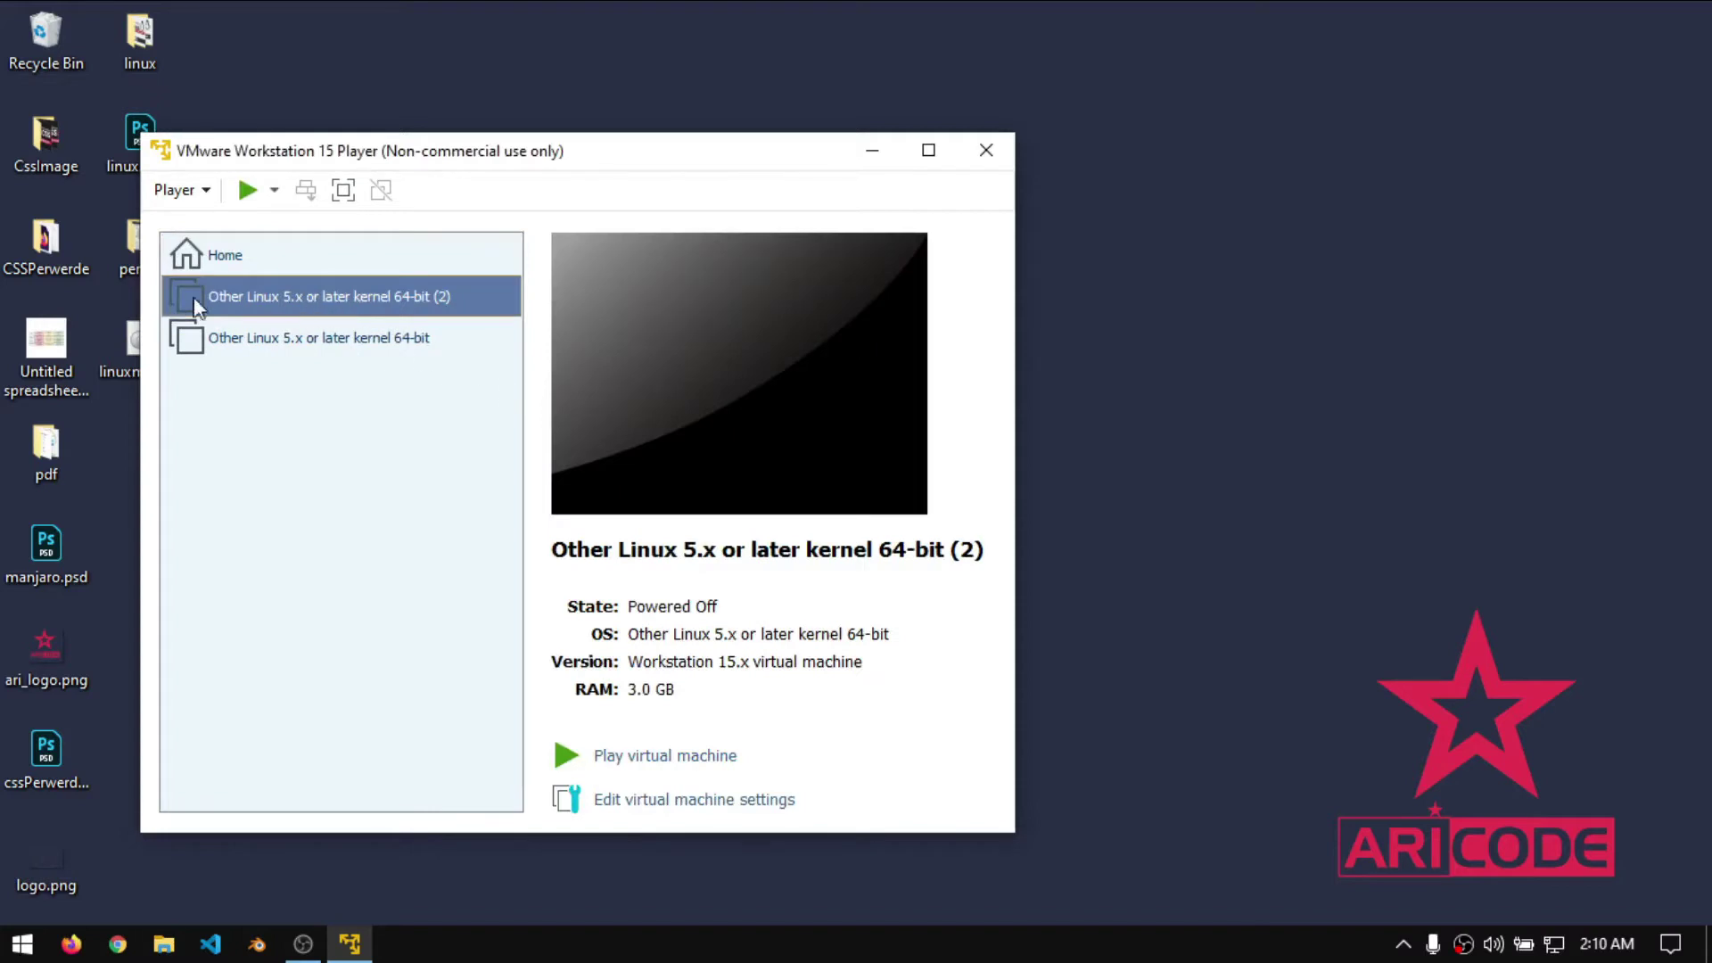
# - Power on the VM, start the Linux Mint live session, and switch the player to full screen
pyautogui.click(365, 301)
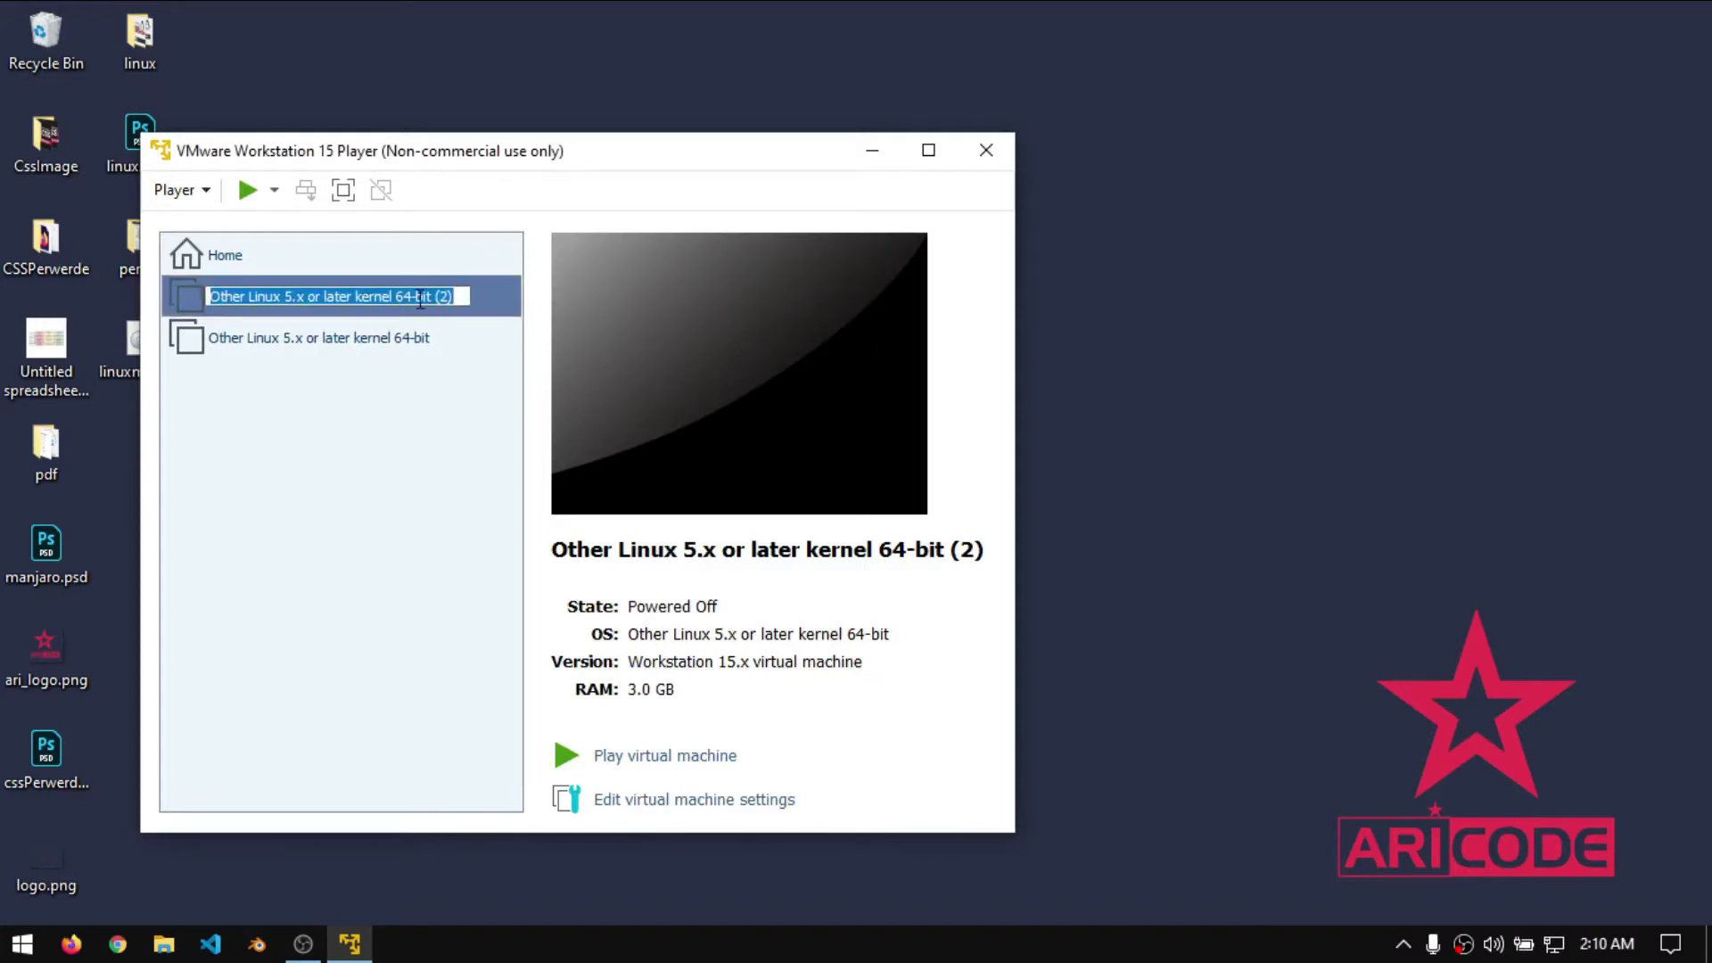
pyautogui.click(383, 543)
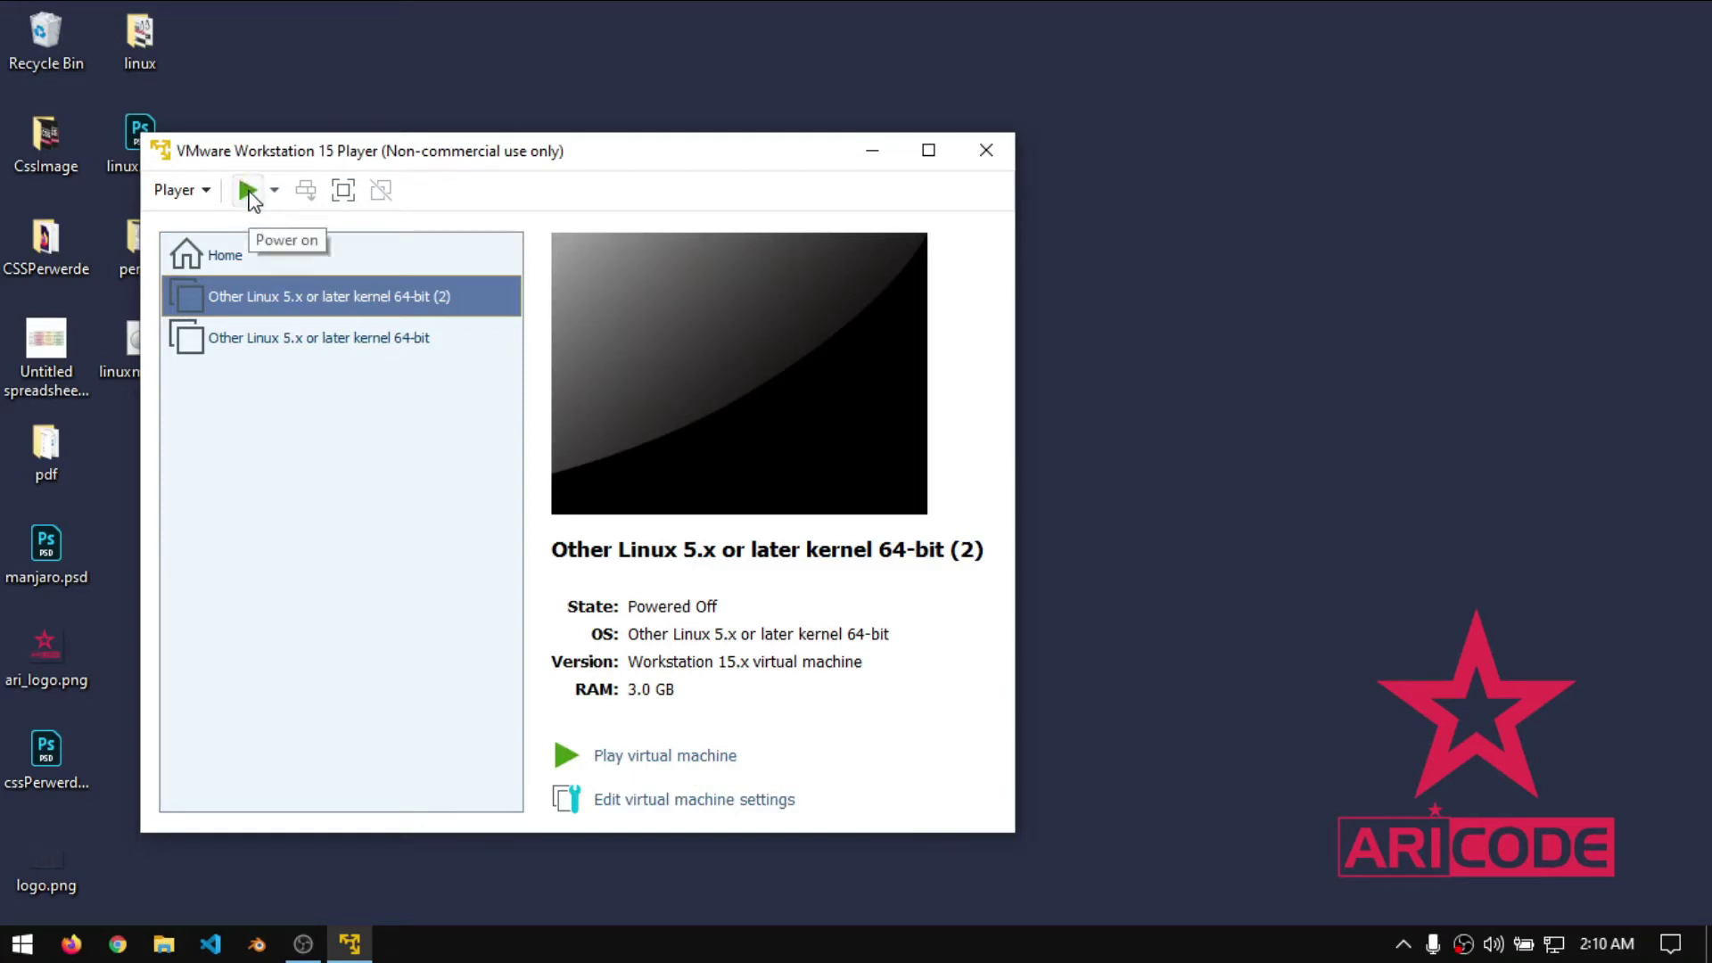
pyautogui.click(670, 756)
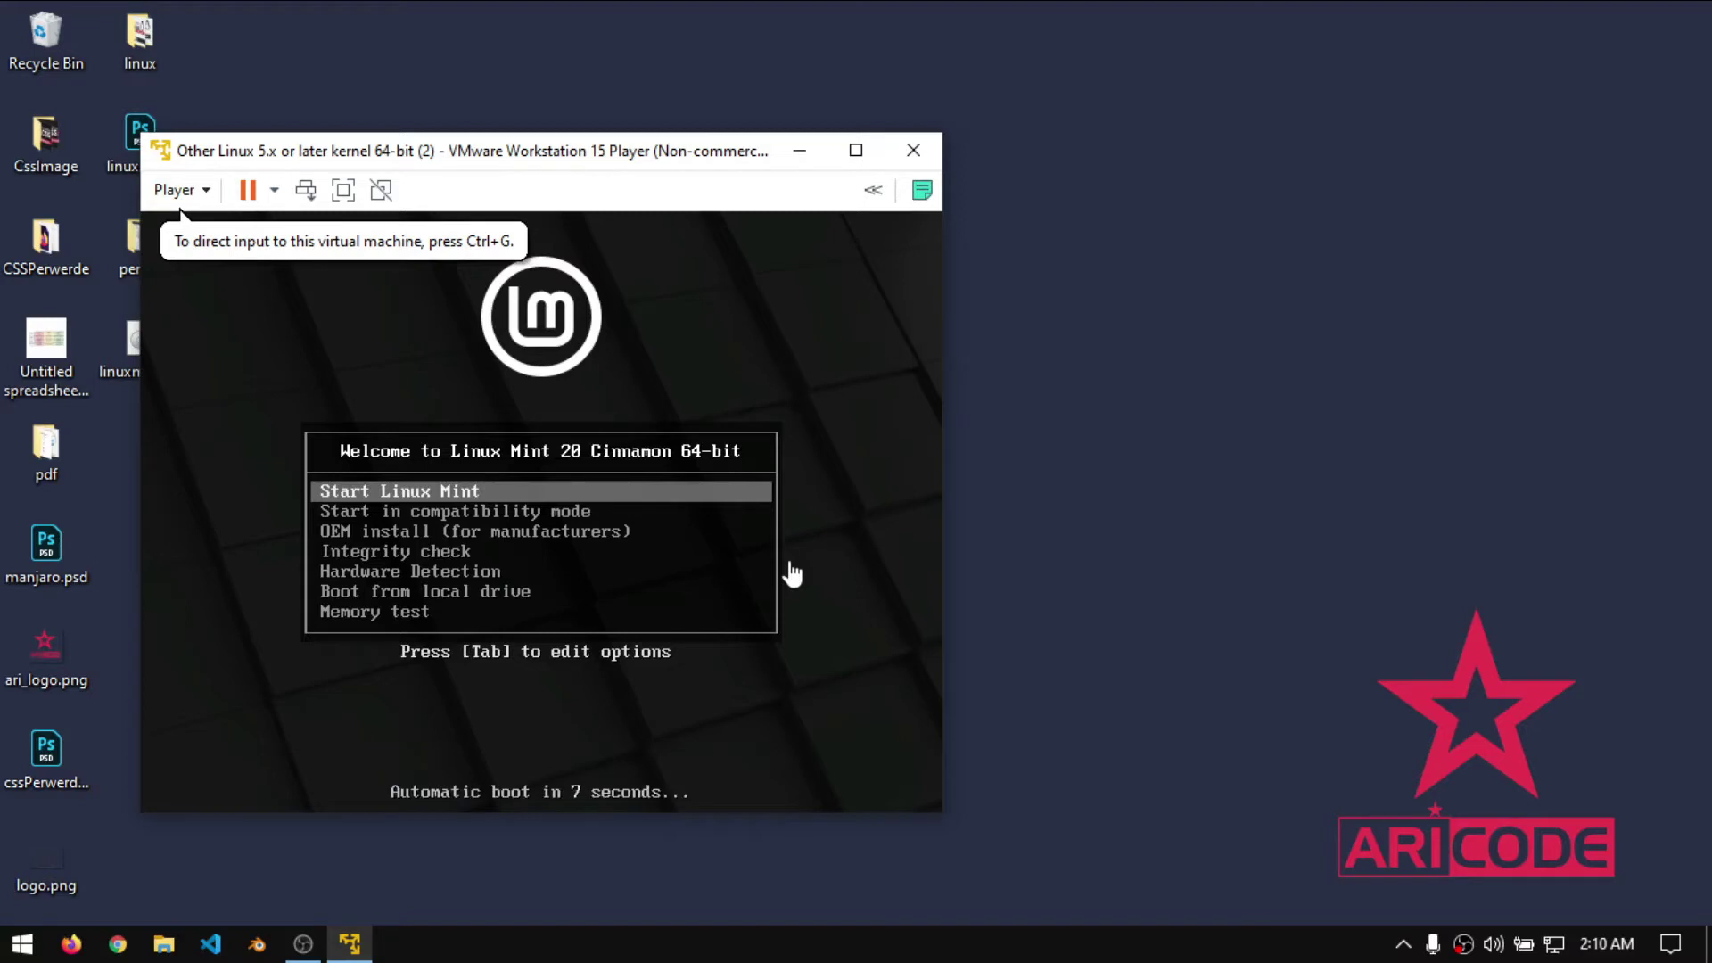
pyautogui.click(704, 689)
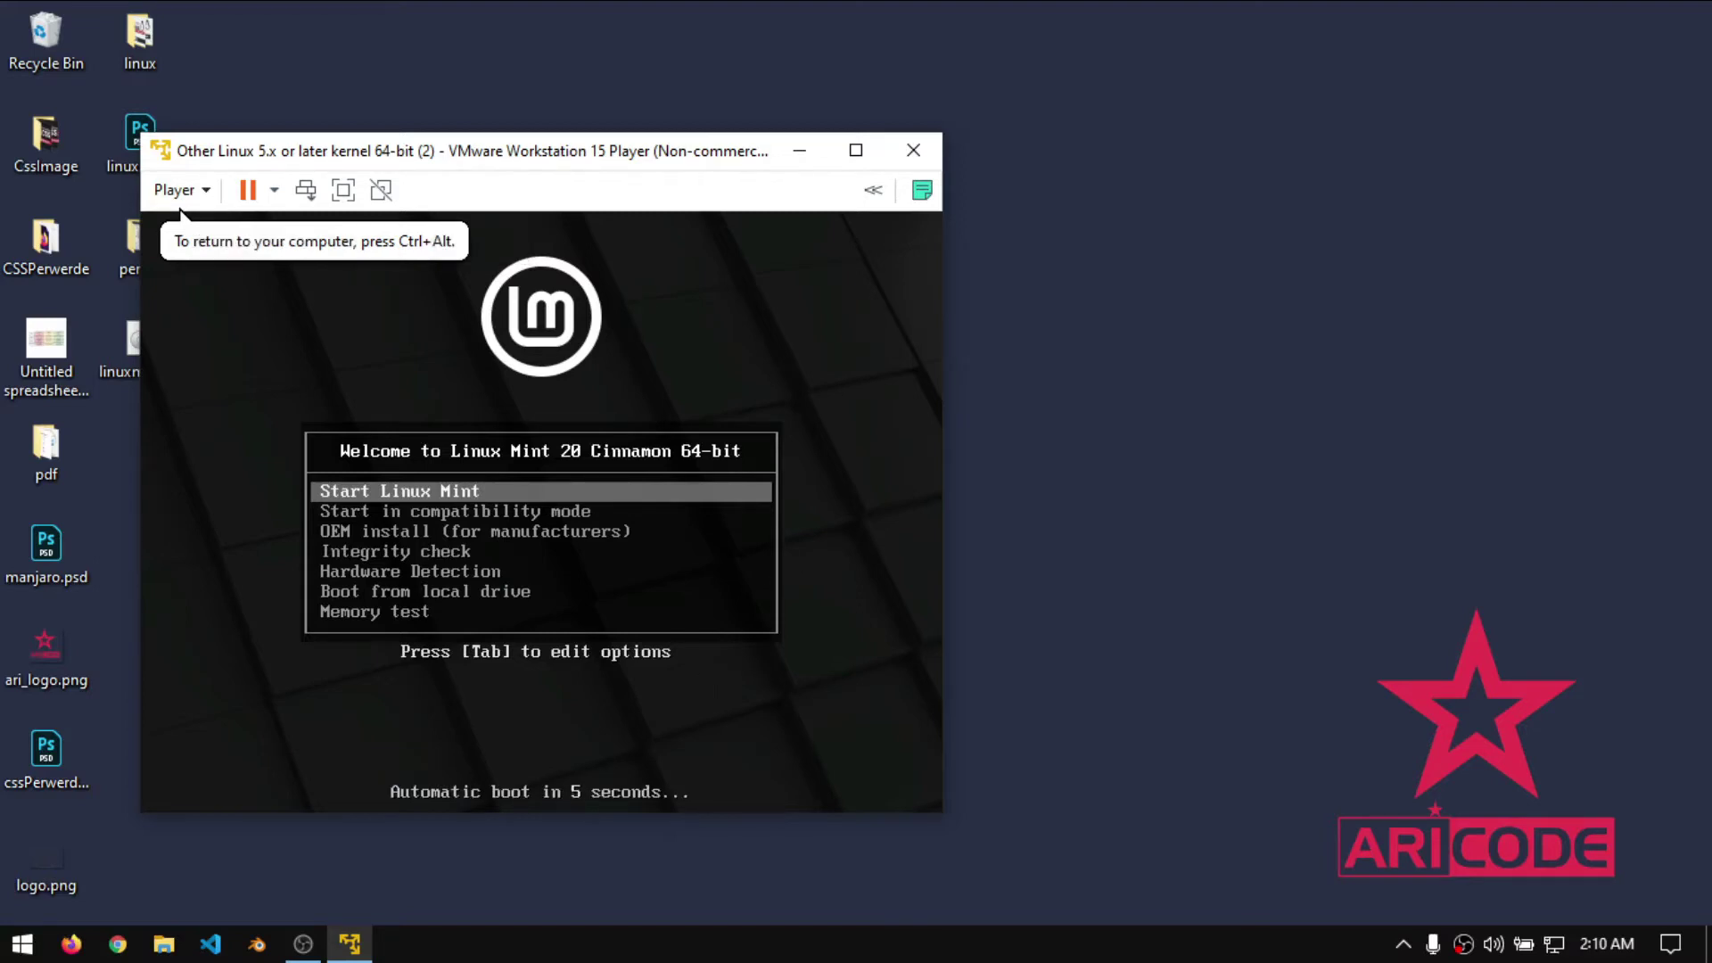
pyautogui.press('Return')
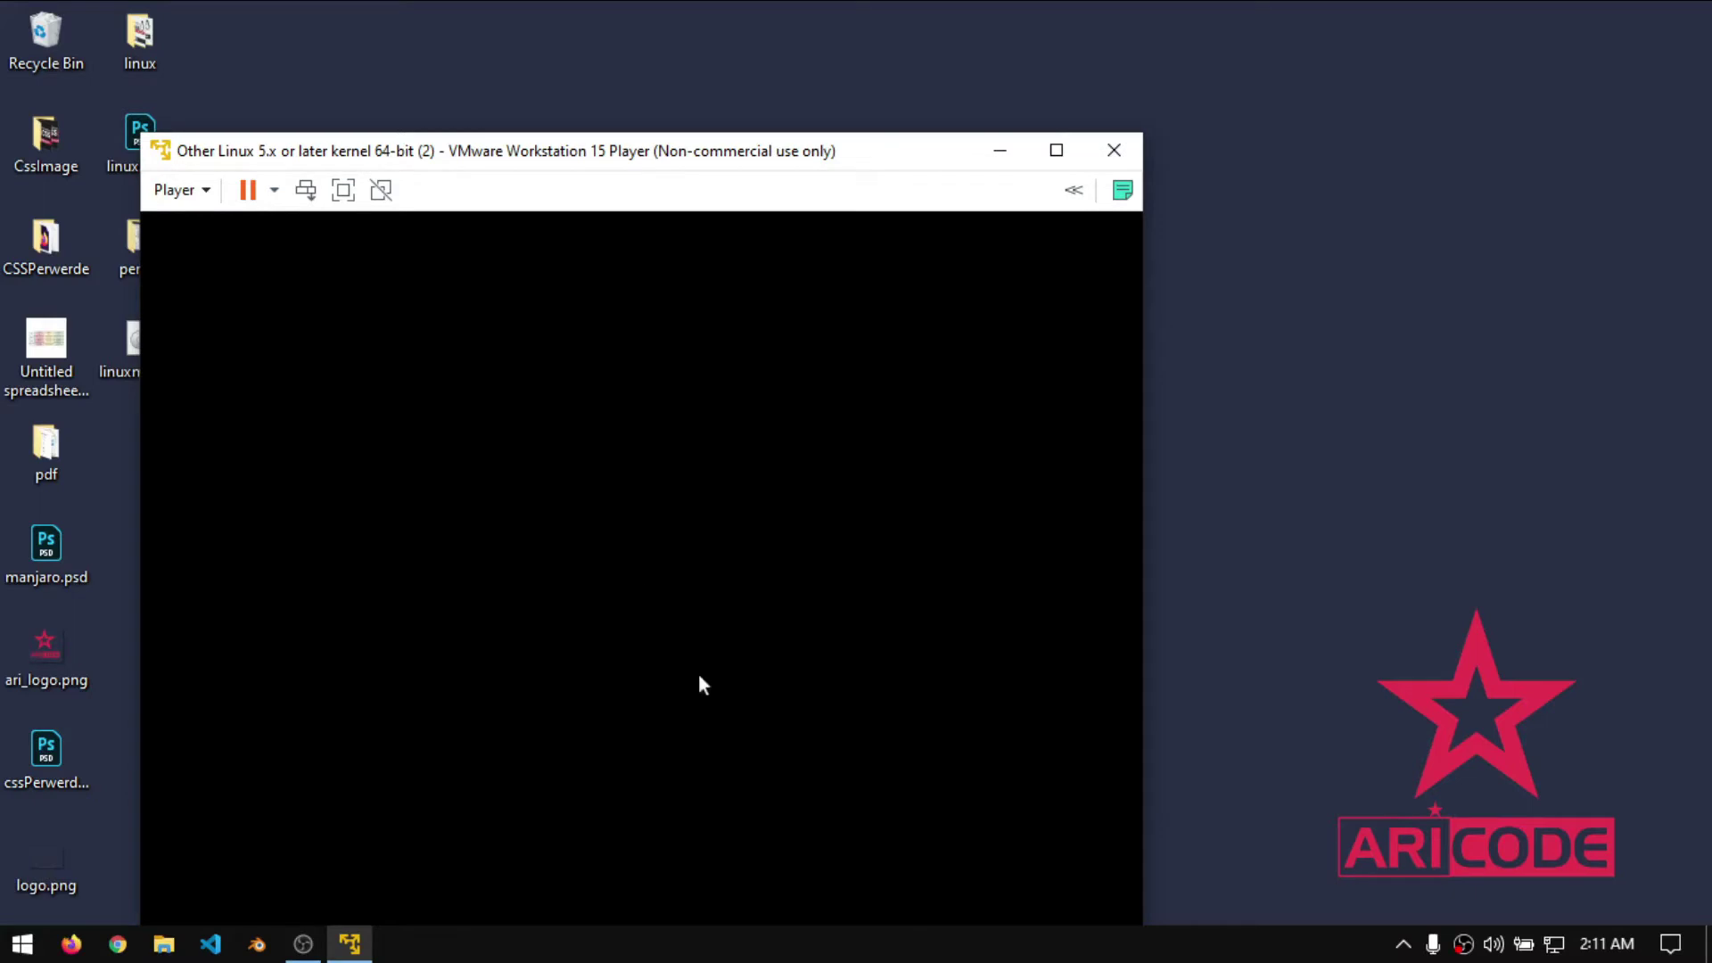
pyautogui.click(1054, 150)
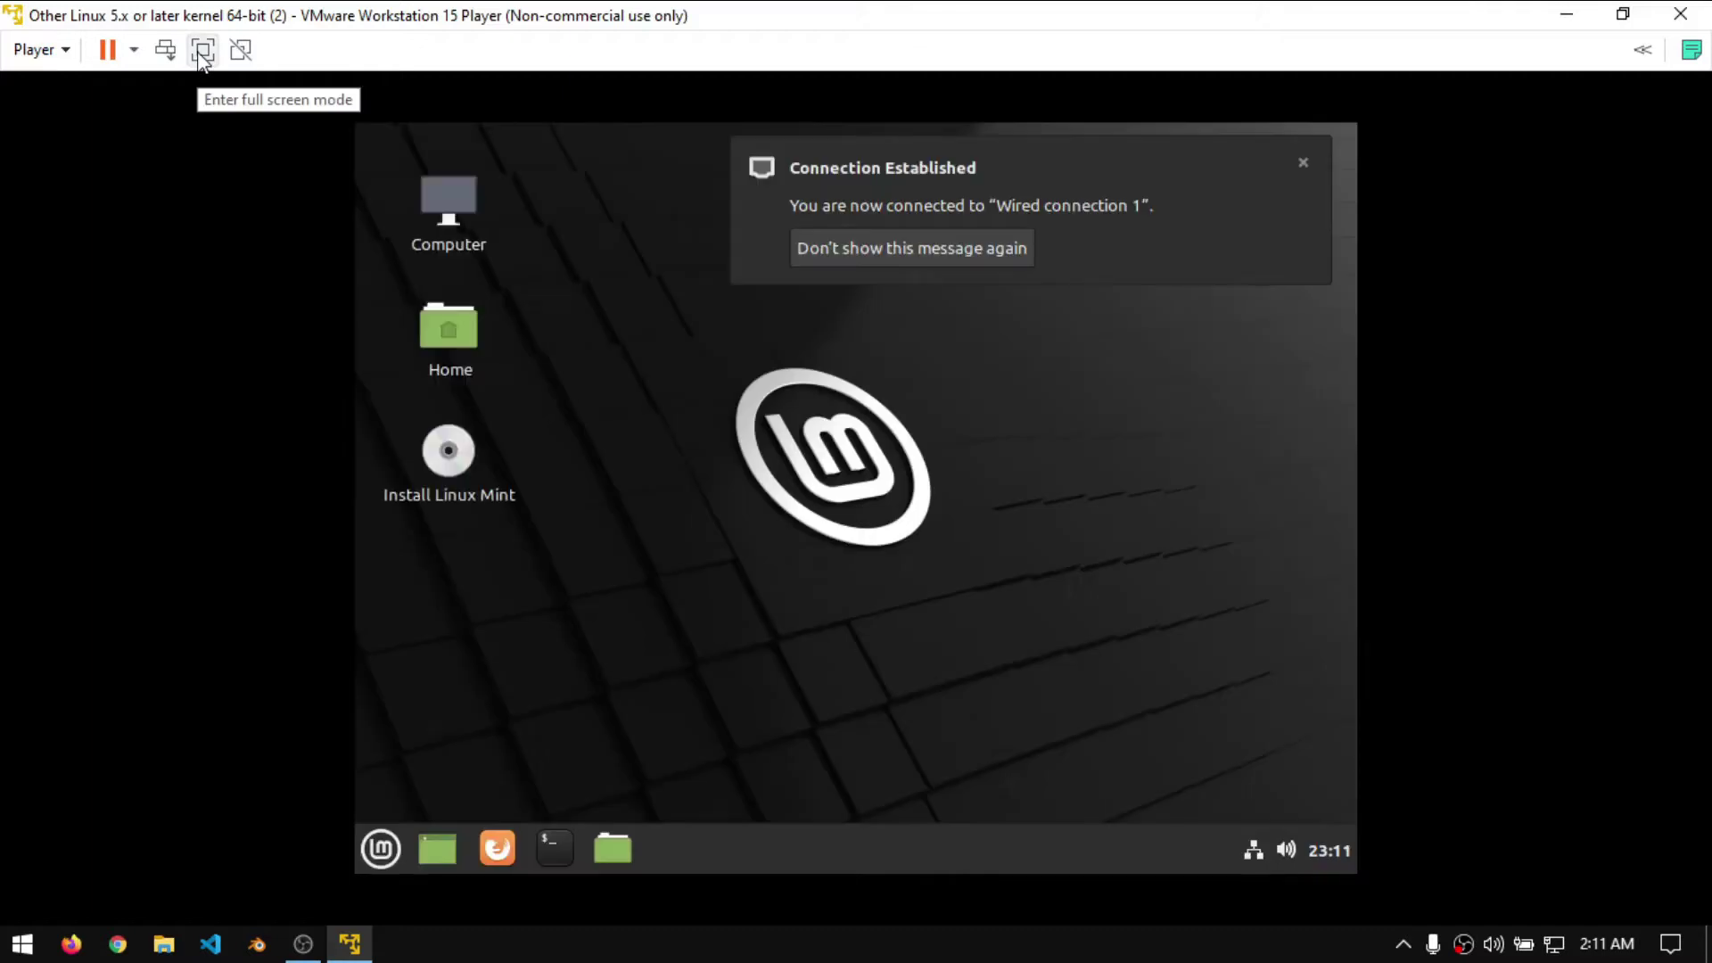
pyautogui.click(202, 50)
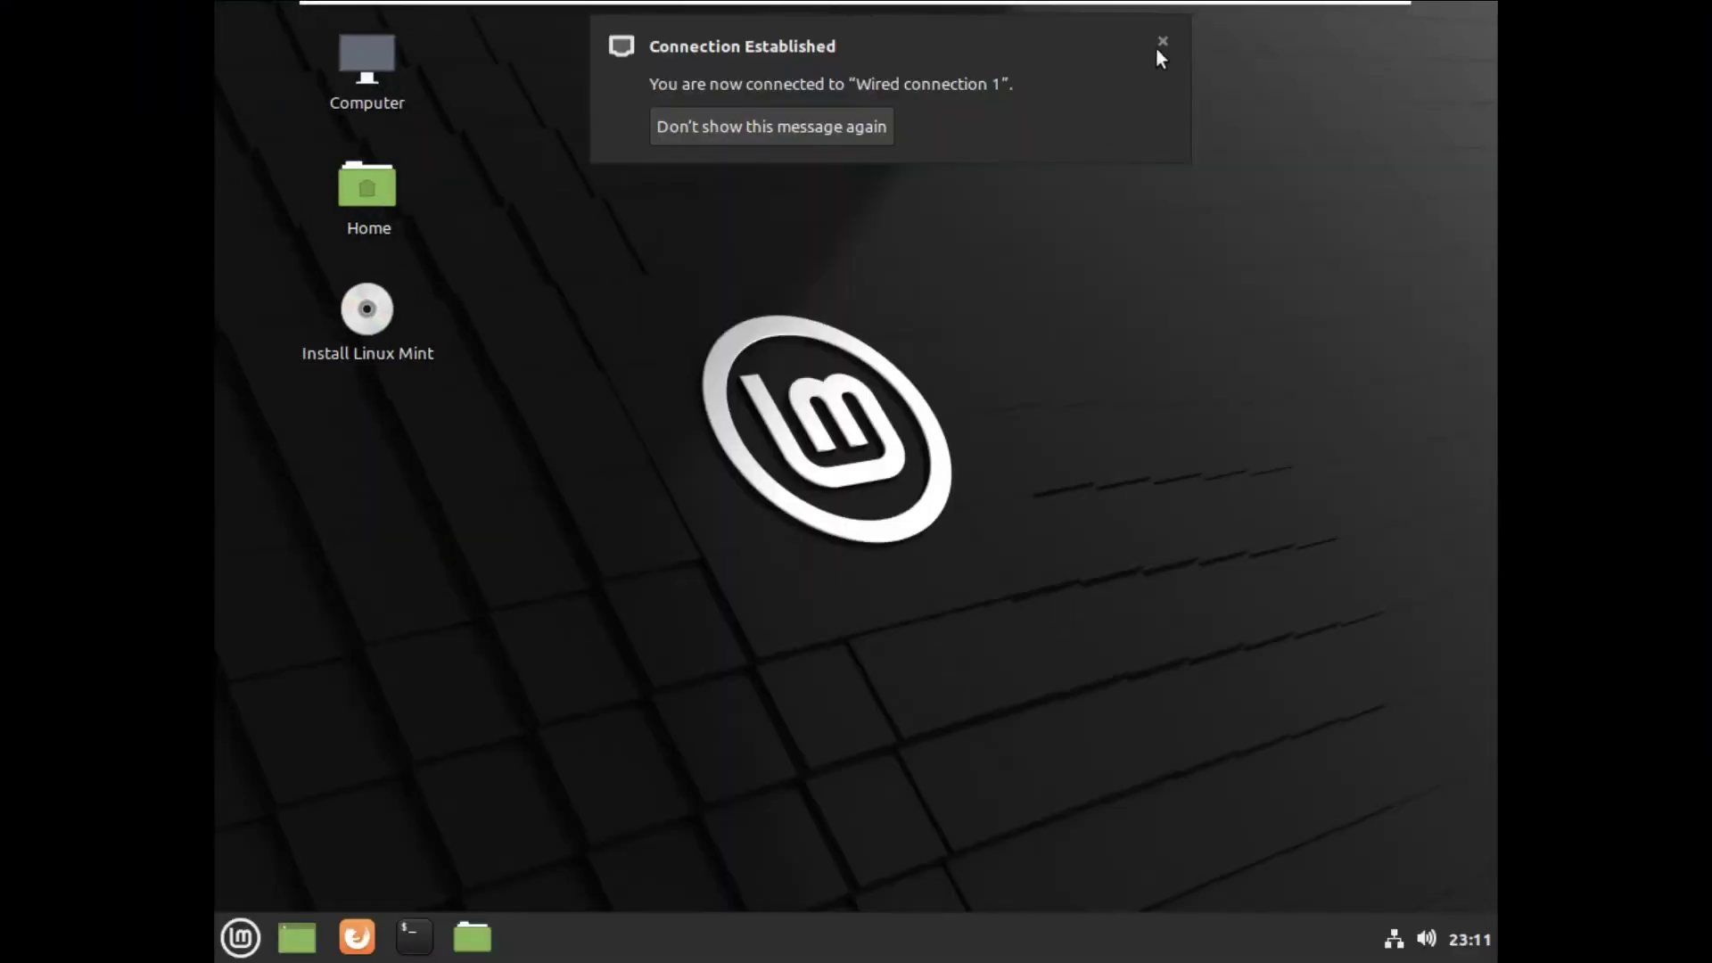
pyautogui.click(1160, 41)
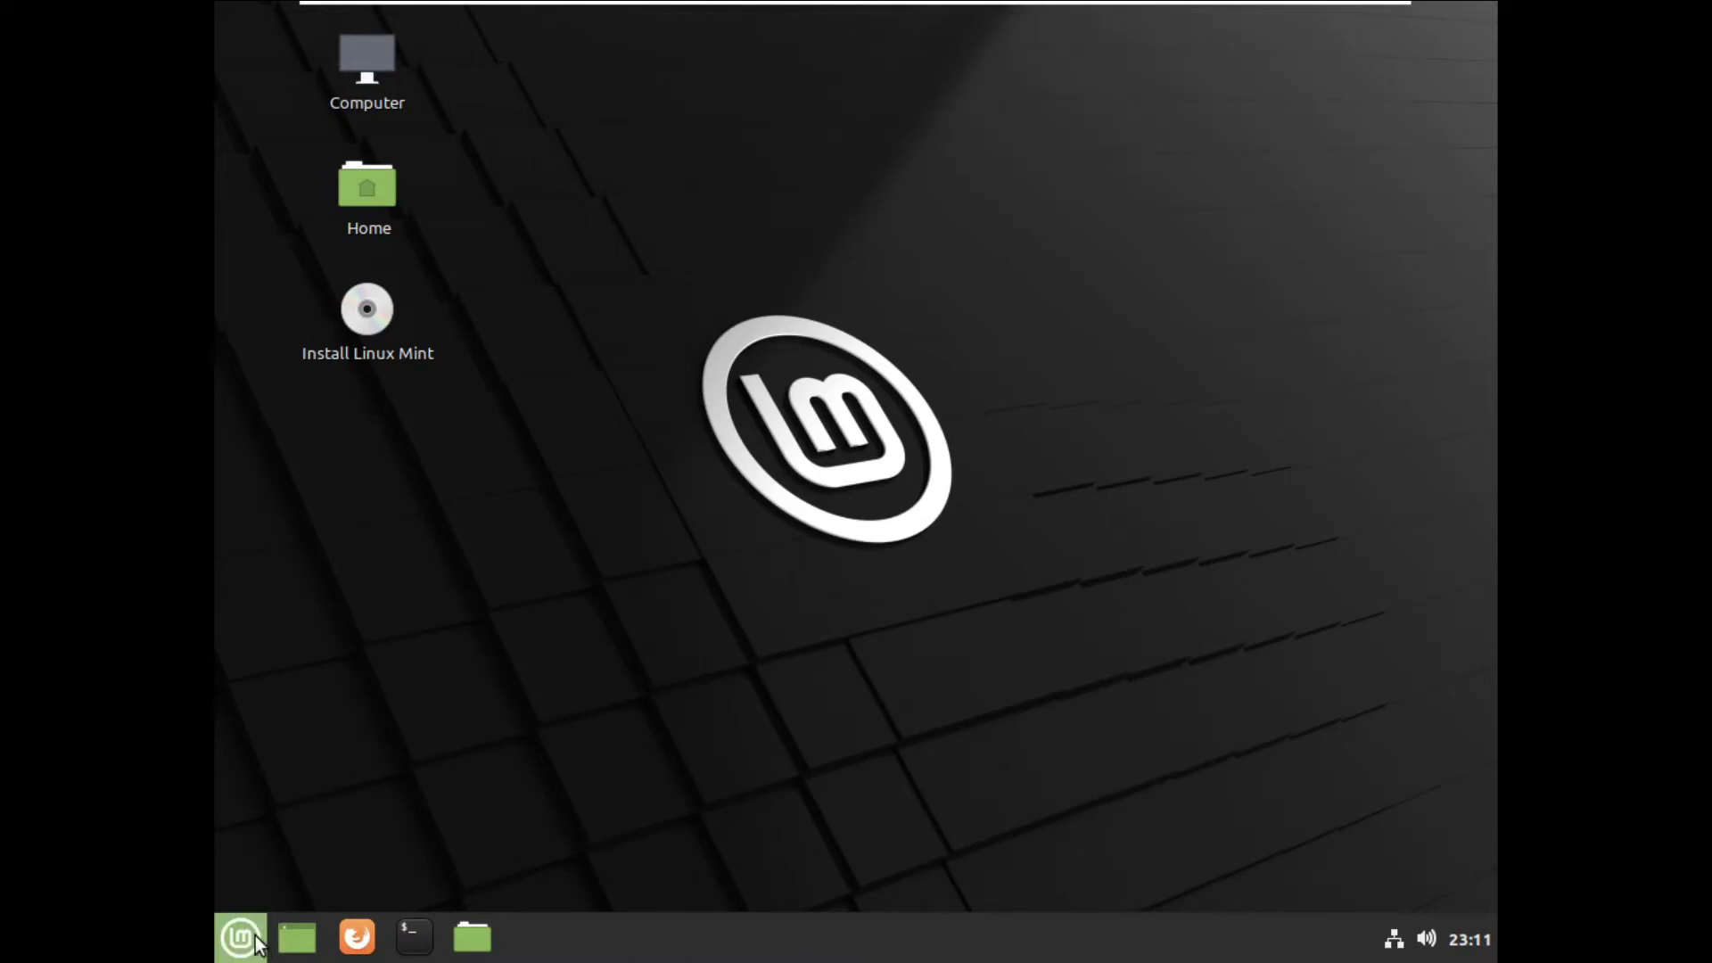
# - Open Display from the Mint menu search and keep the 1360 x 768 (16:9) resolution
pyautogui.click(240, 937)
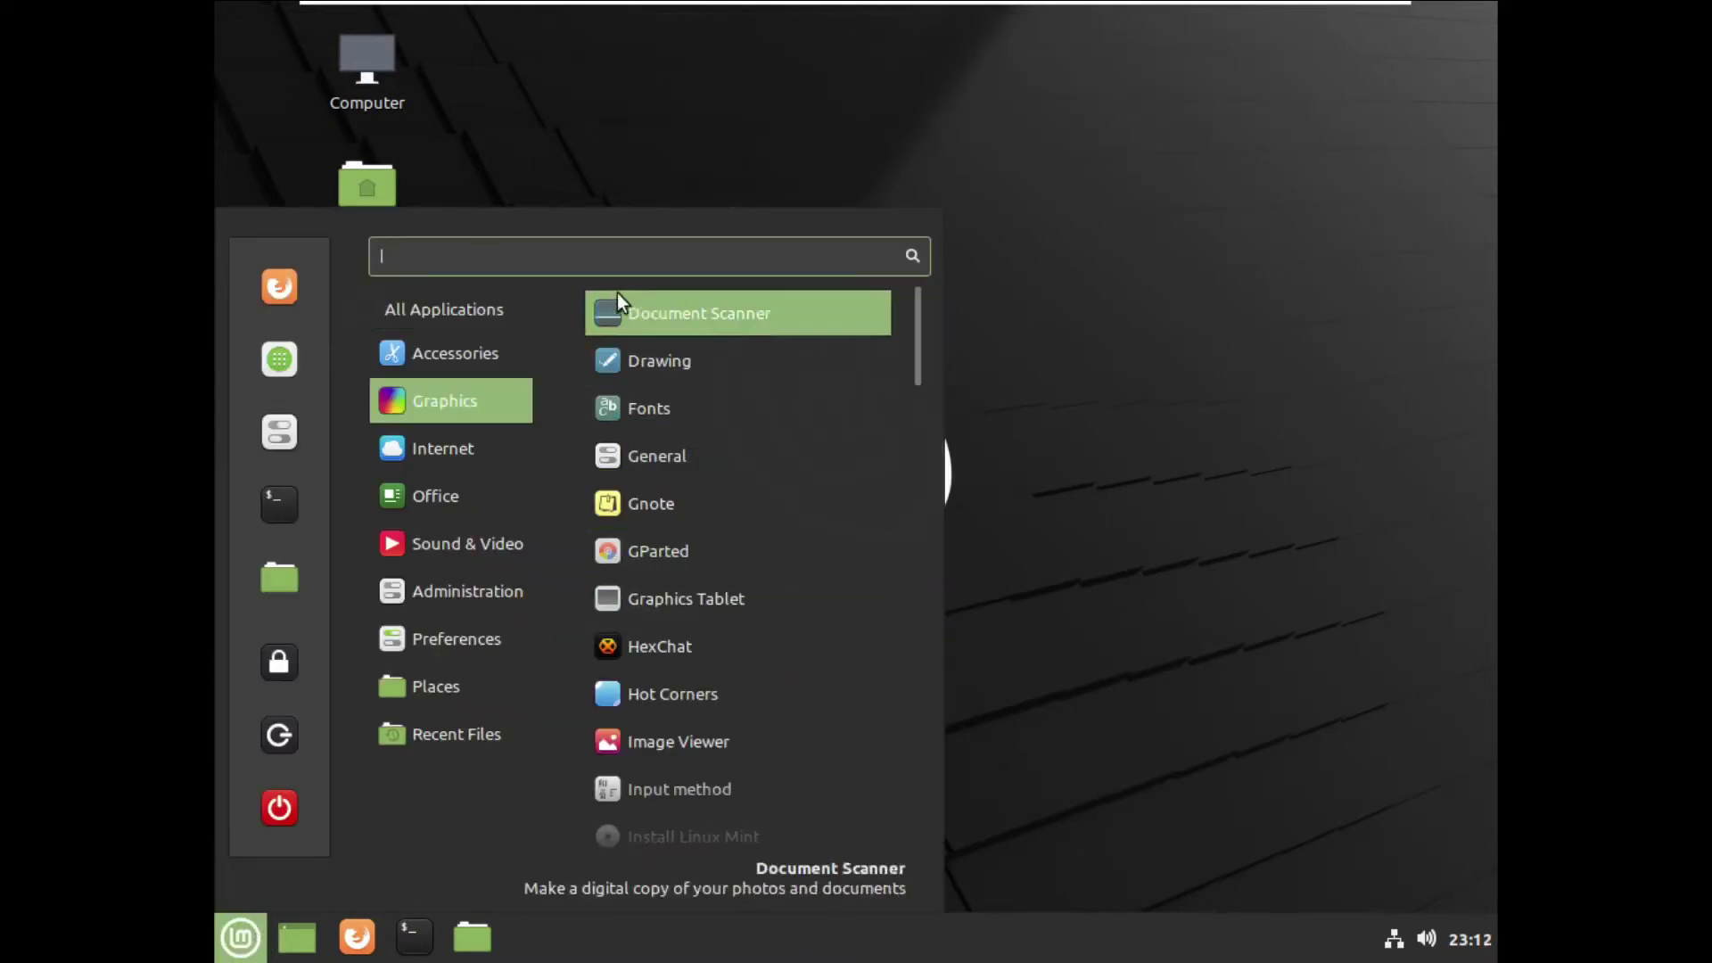
pyautogui.write('d')
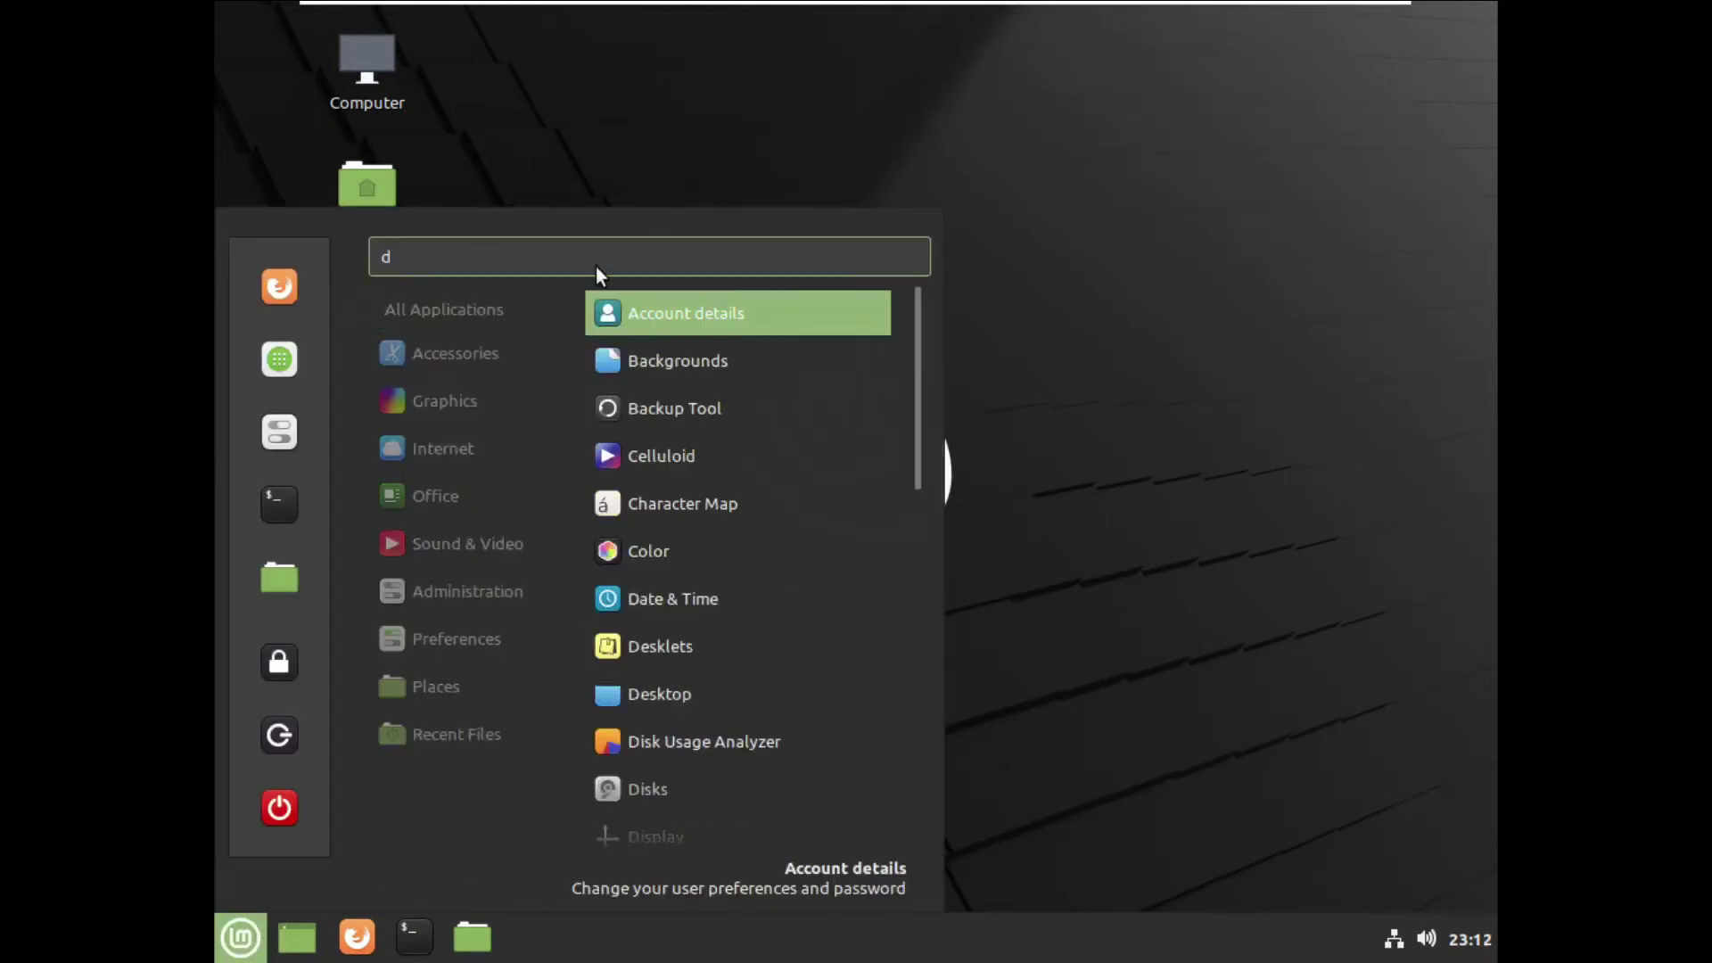
pyautogui.write('isp')
pyautogui.press('Down')
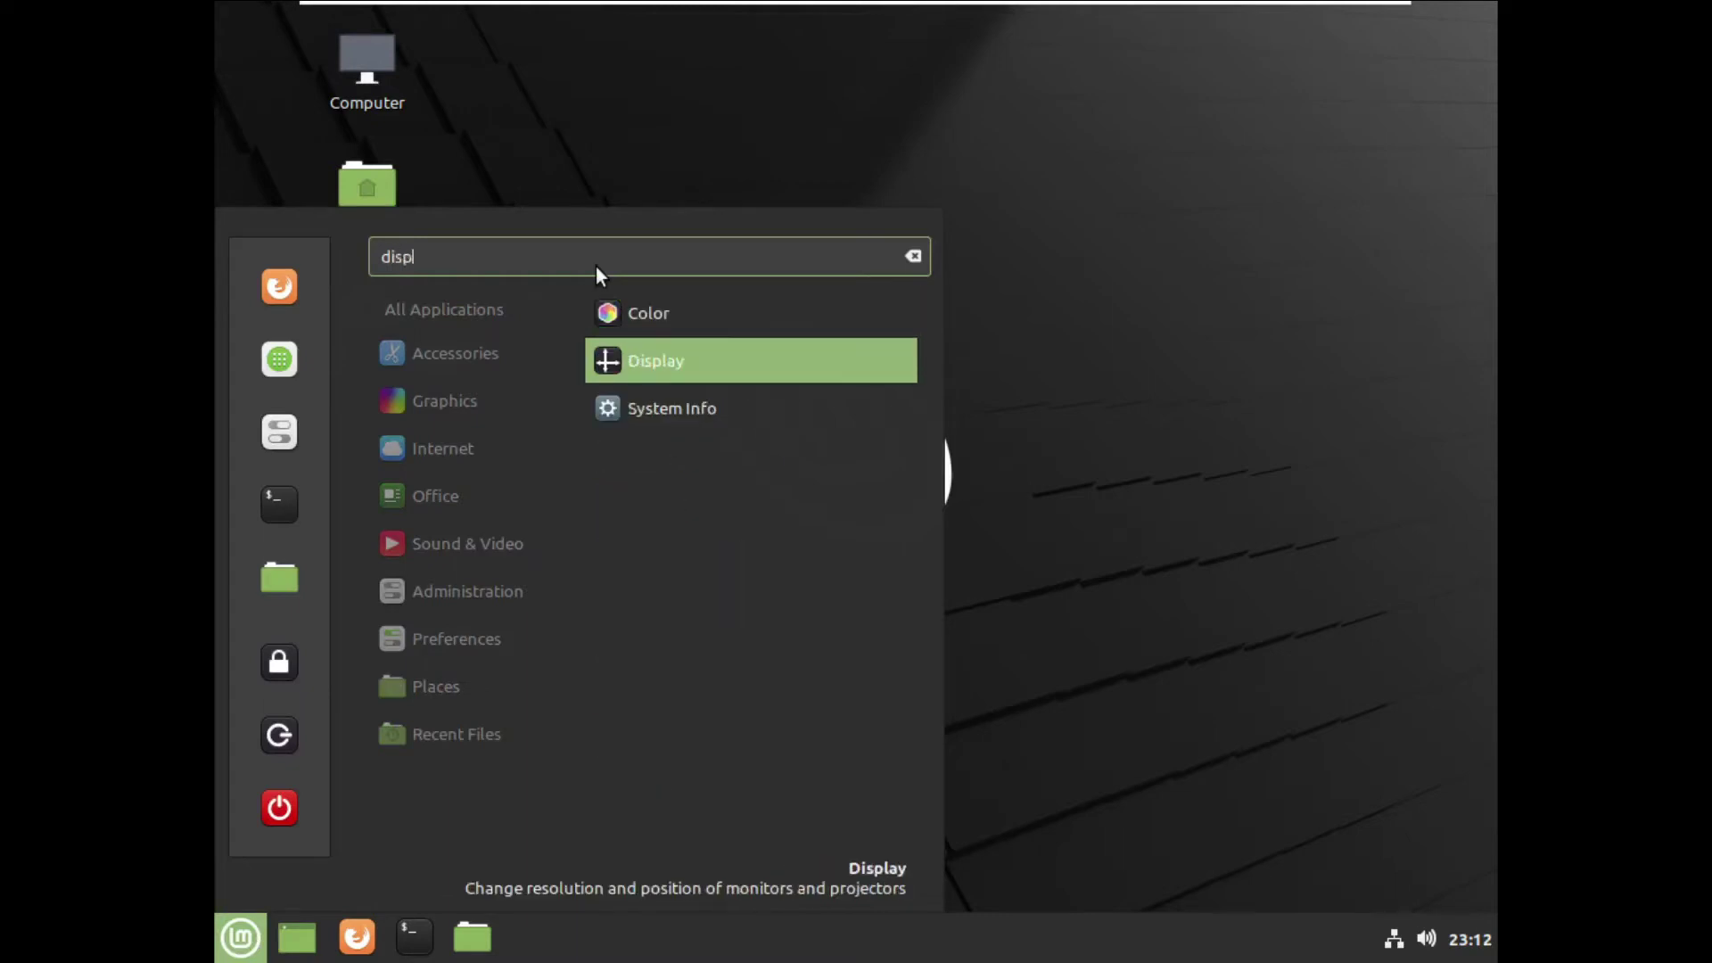
pyautogui.press('Down')
pyautogui.write('l')
pyautogui.press('Up')
pyautogui.press('Return')
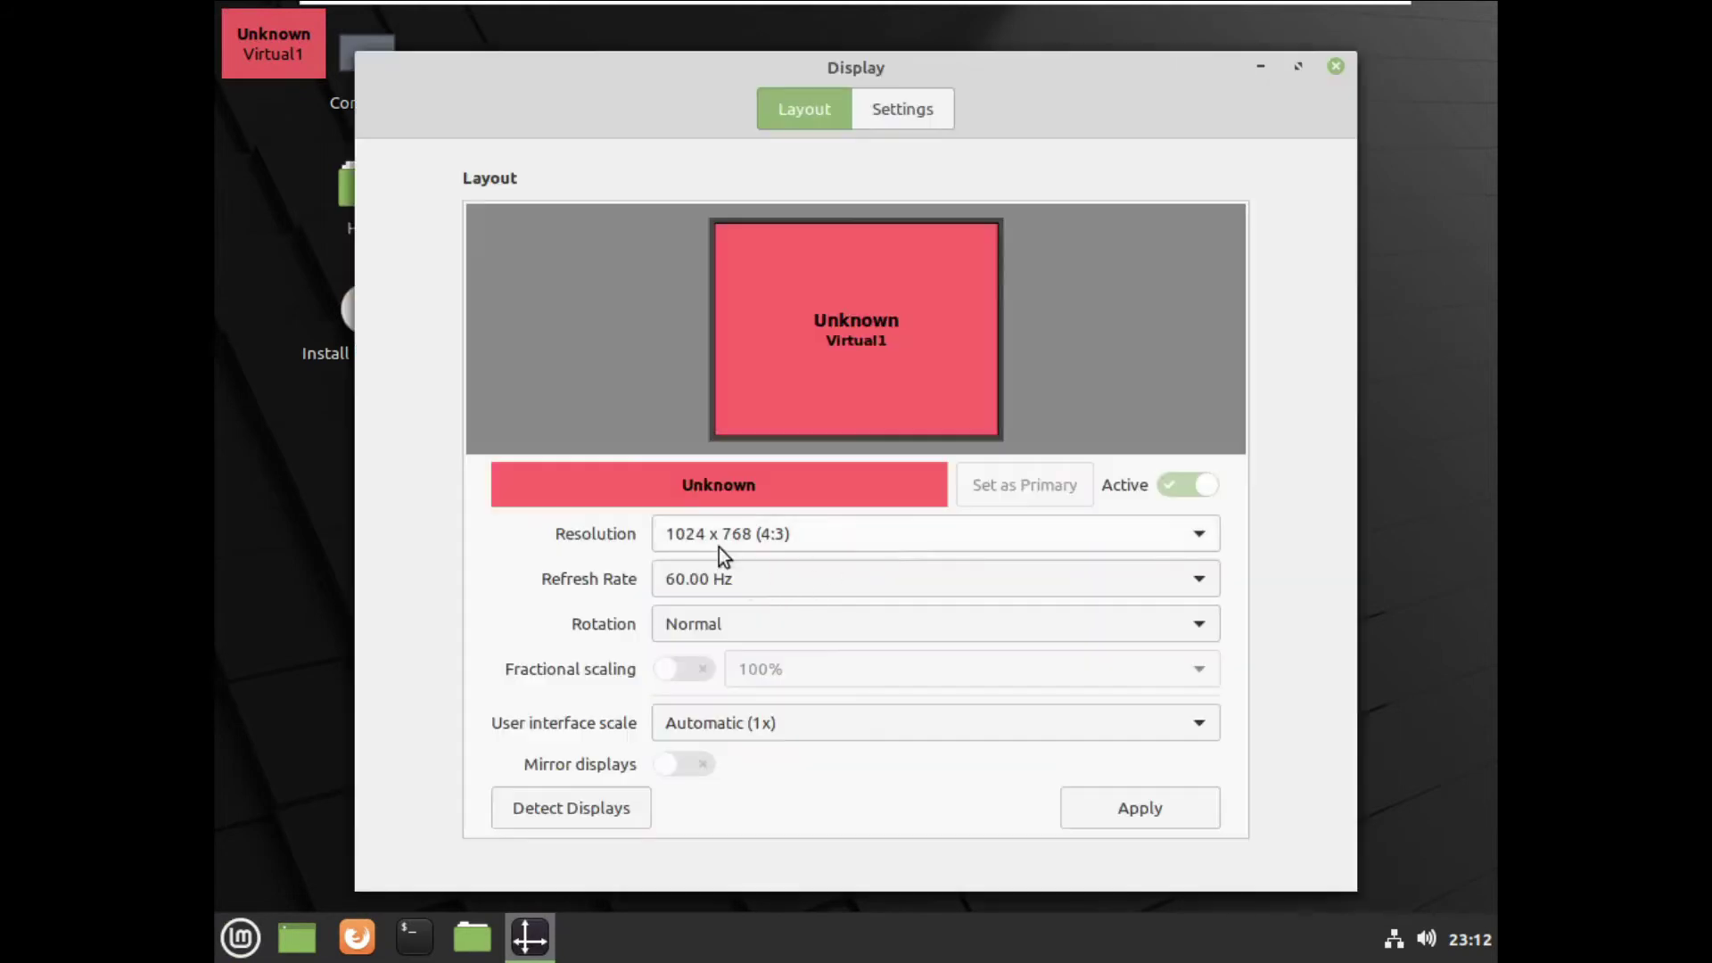
pyautogui.click(1050, 534)
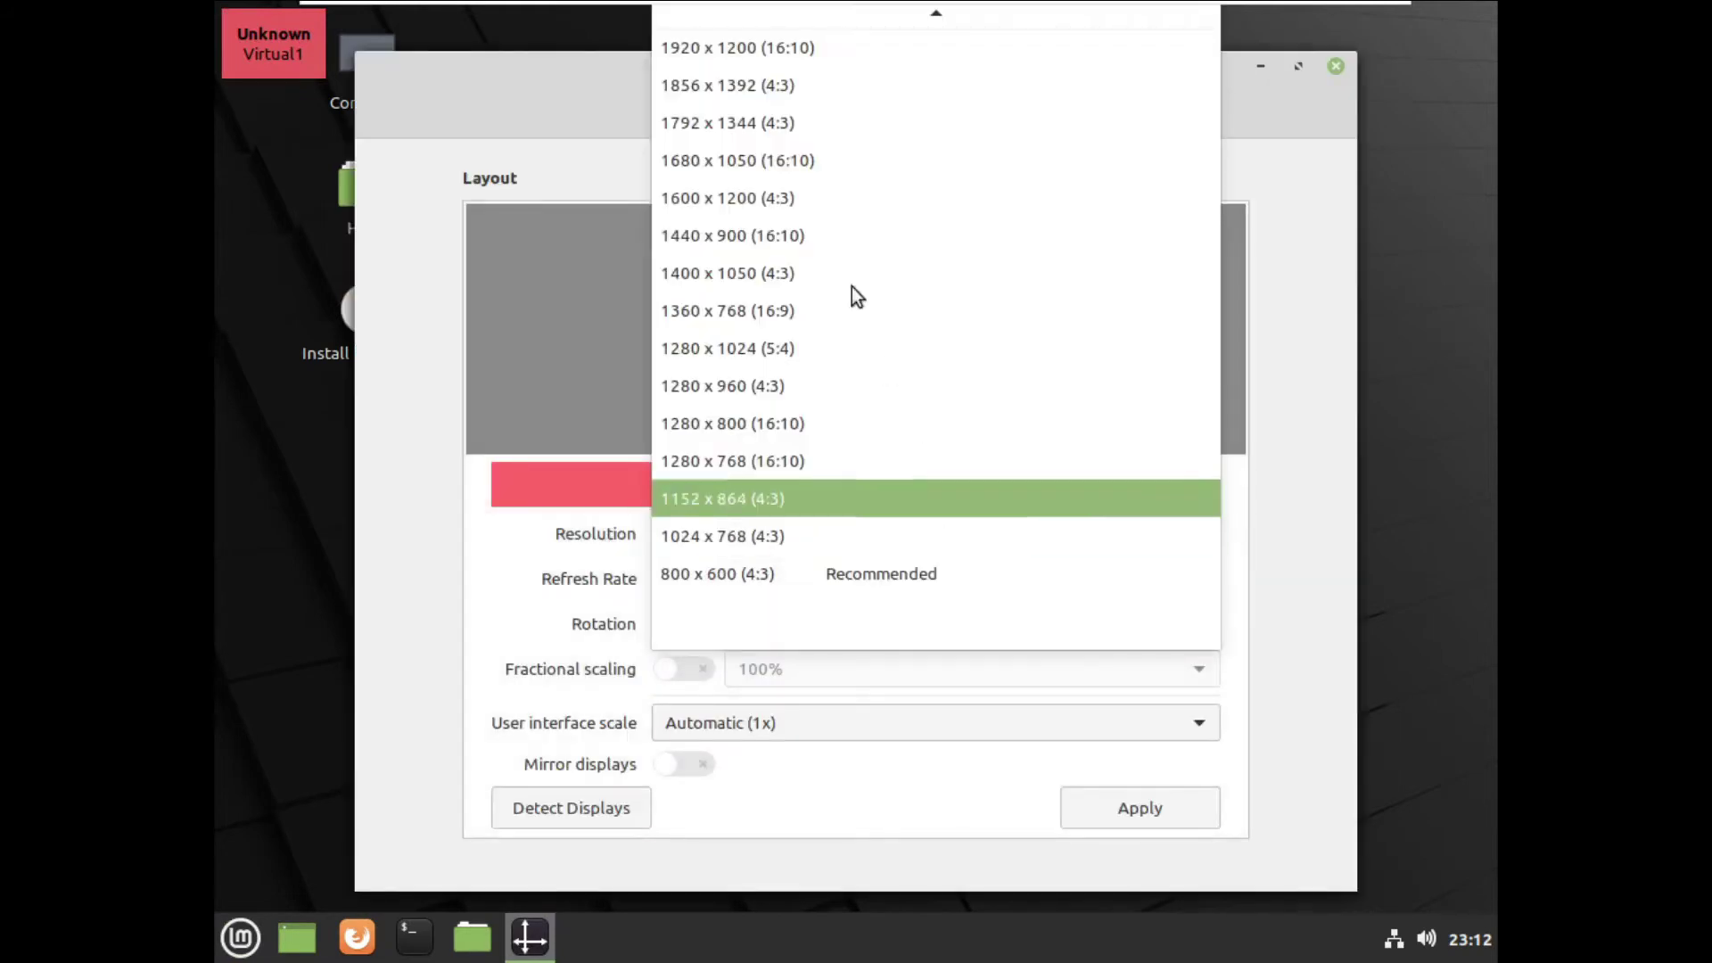
pyautogui.click(786, 317)
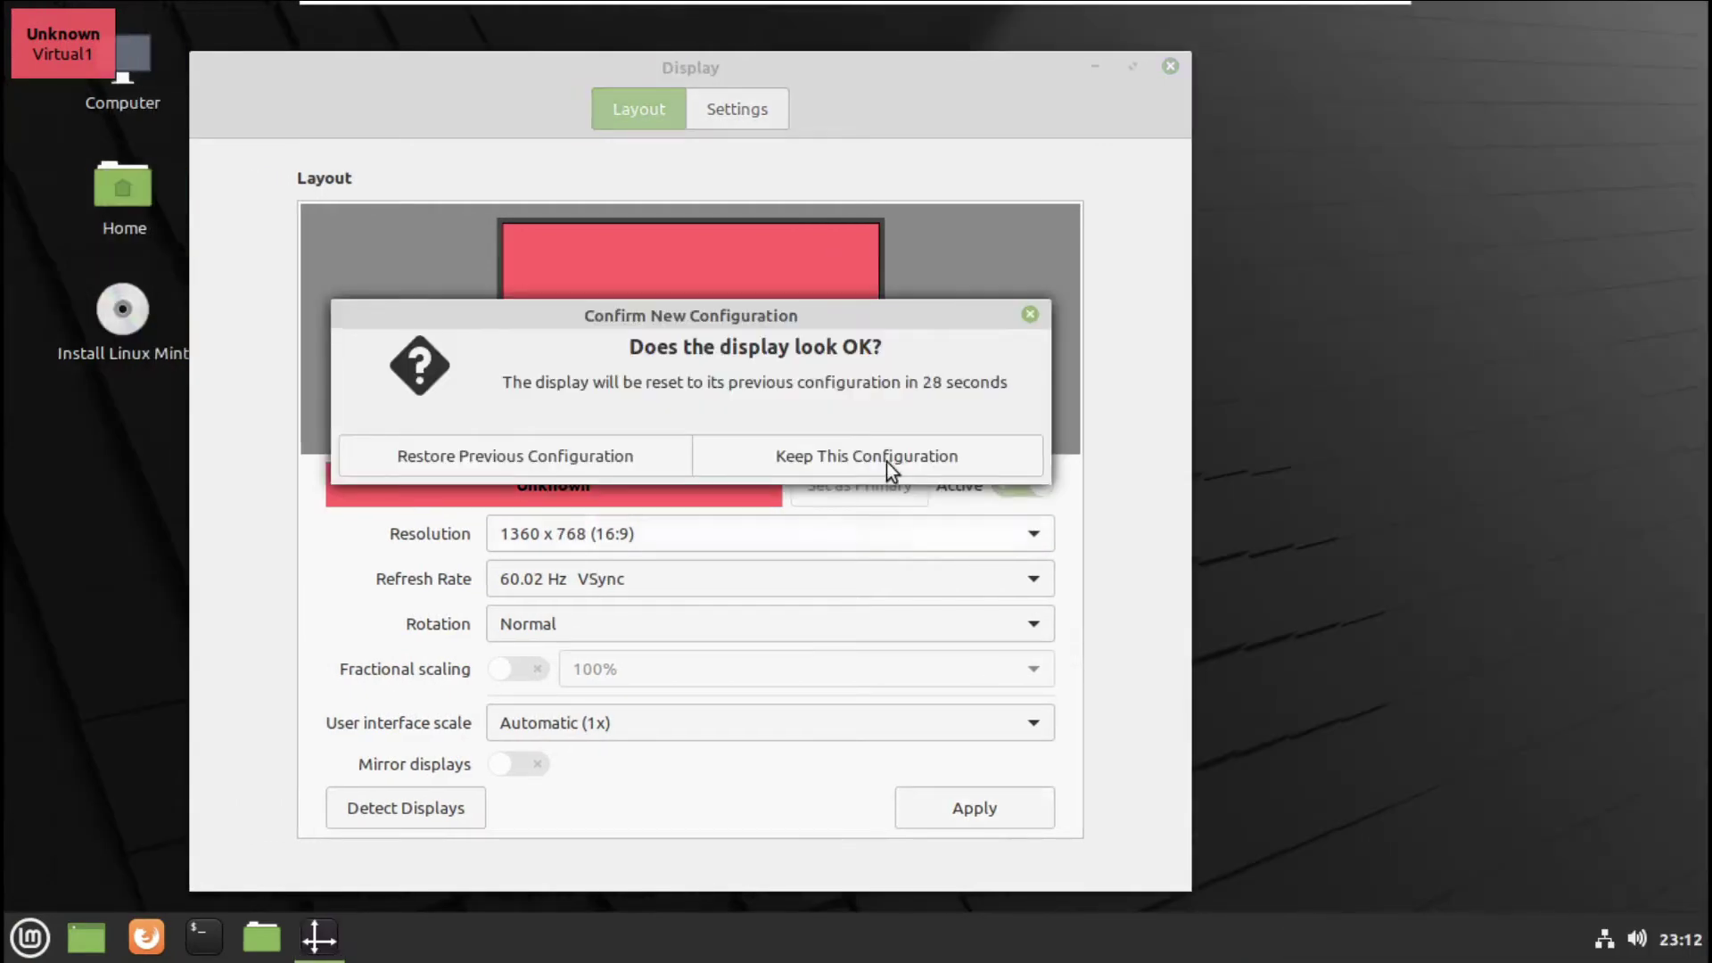
pyautogui.click(886, 461)
pyautogui.click(1170, 68)
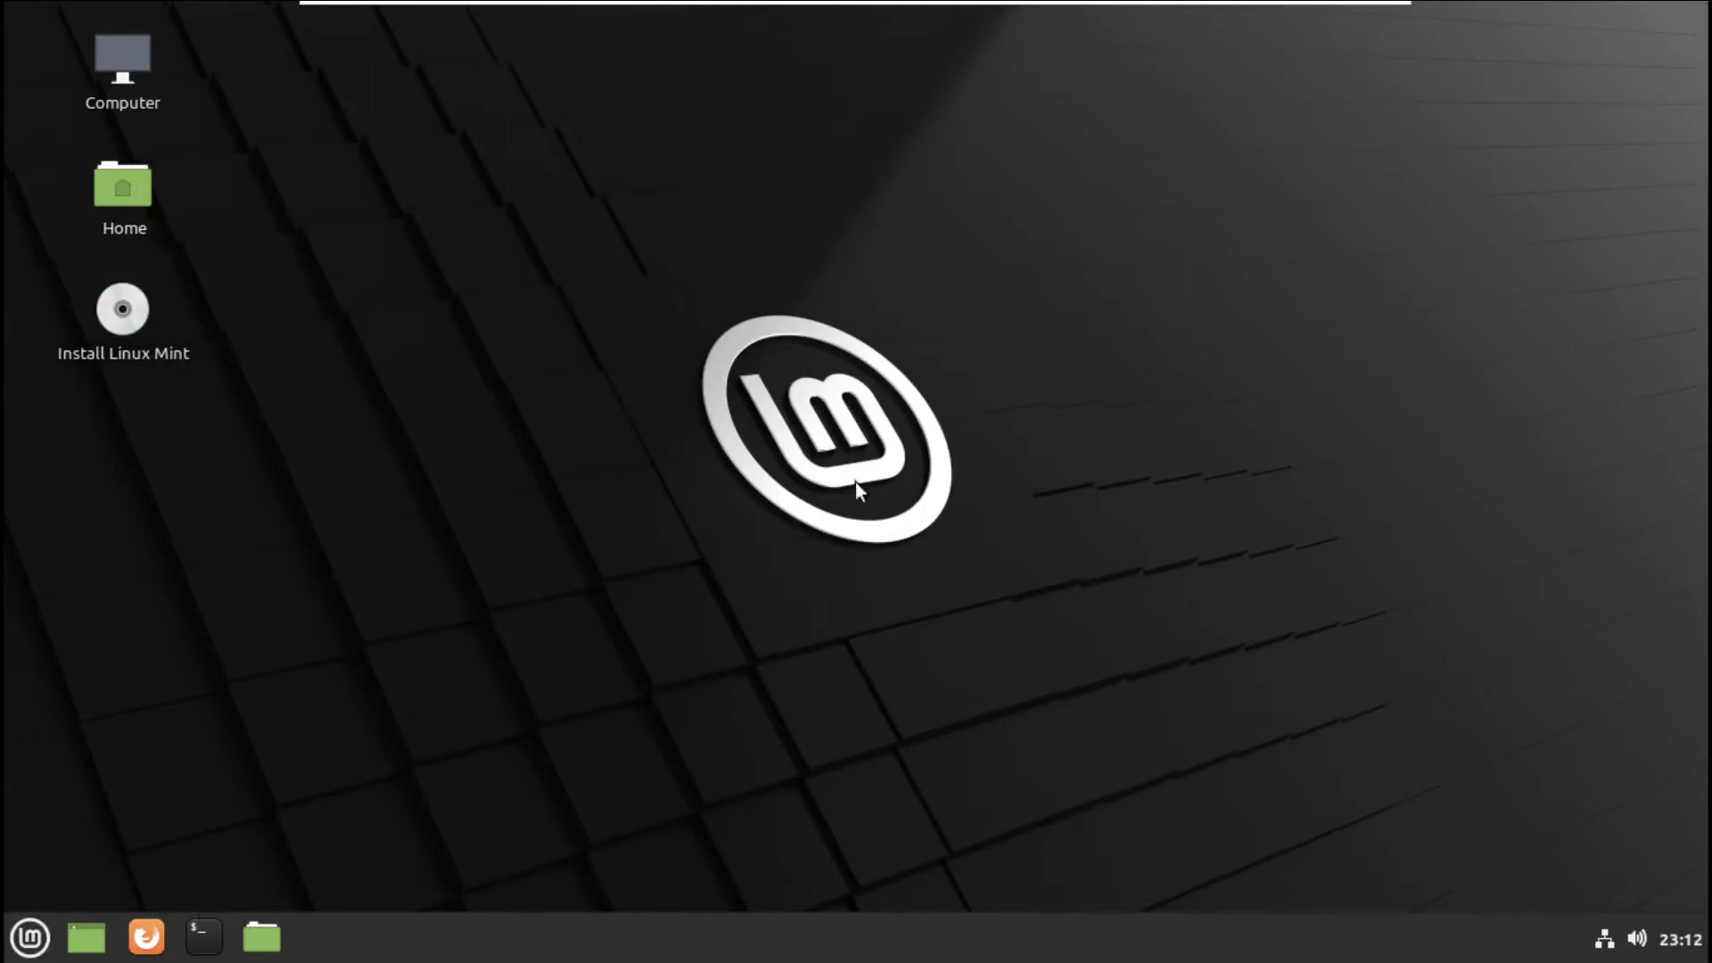
# - Open and close the Mint menu, then select and deselect the Install Linux Mint desktop icon
pyautogui.click(29, 937)
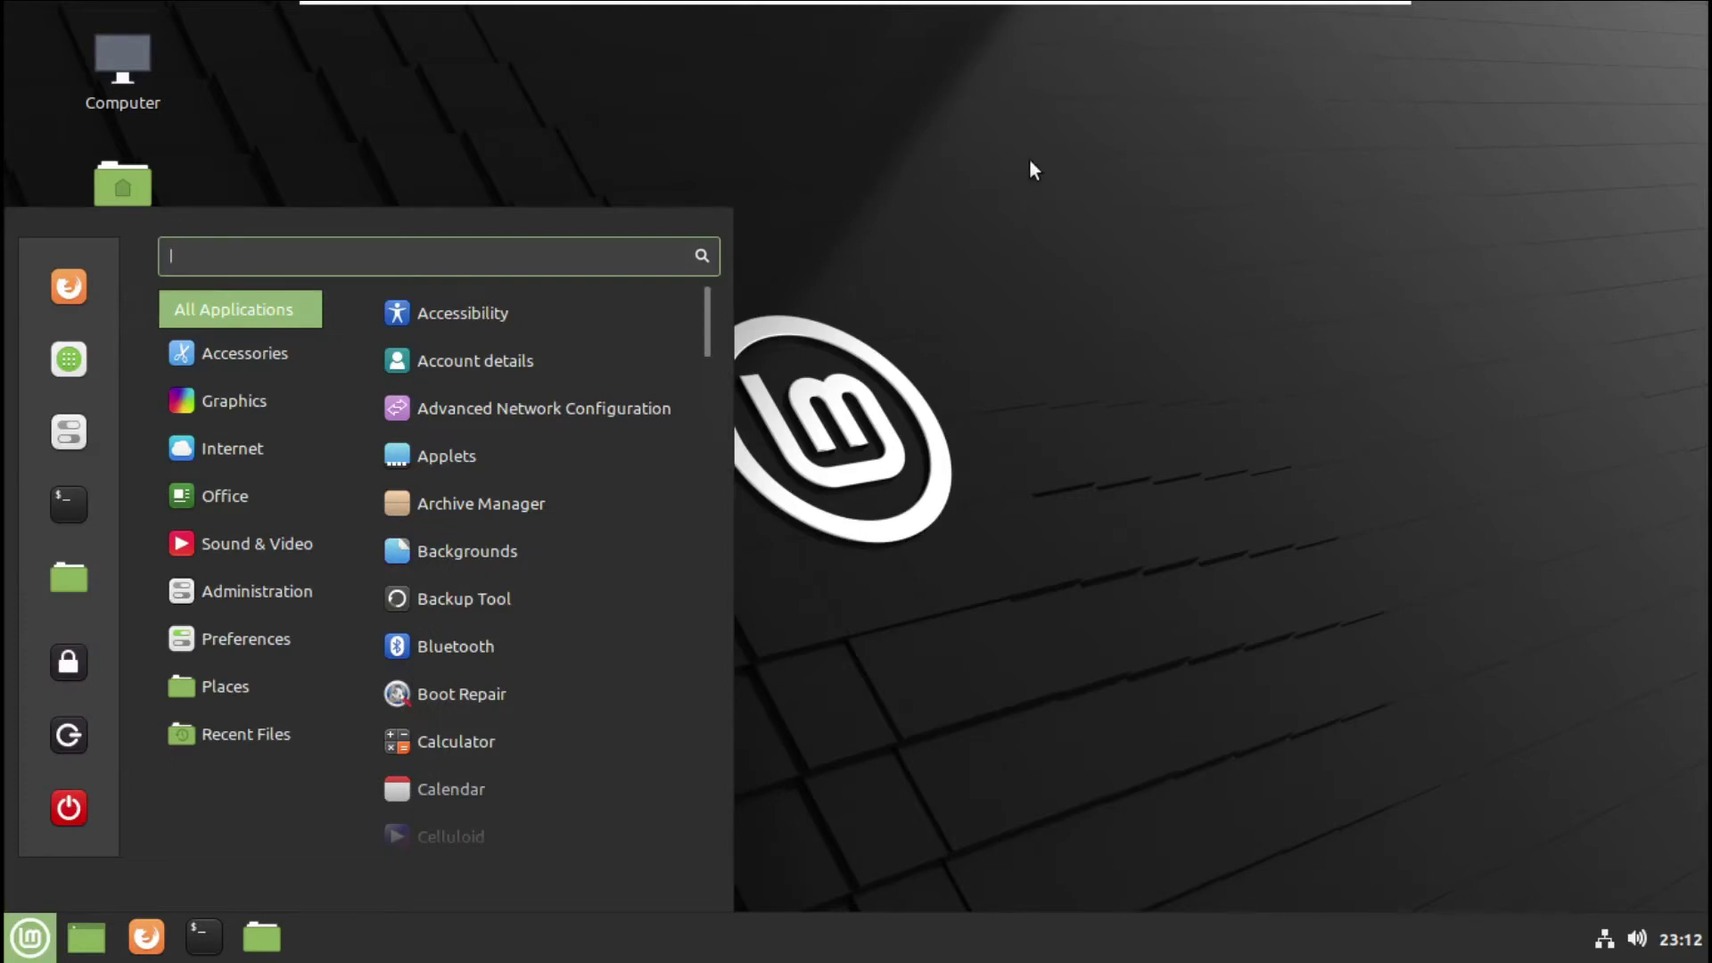
pyautogui.click(643, 44)
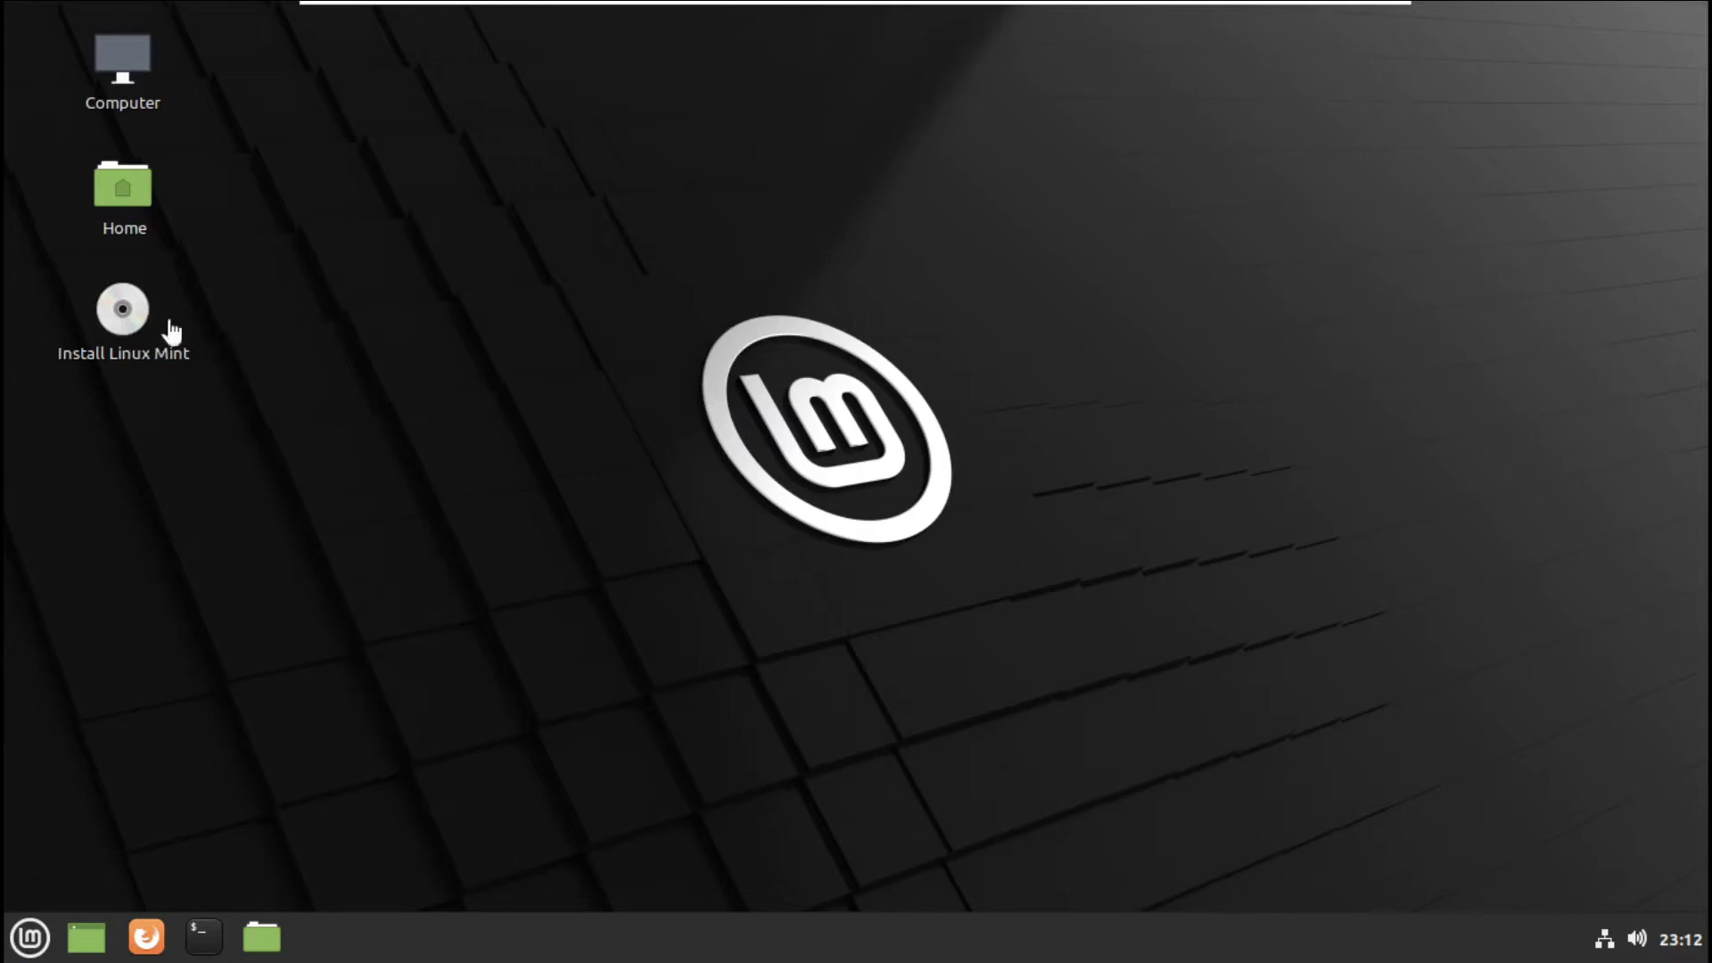
pyautogui.click(131, 353)
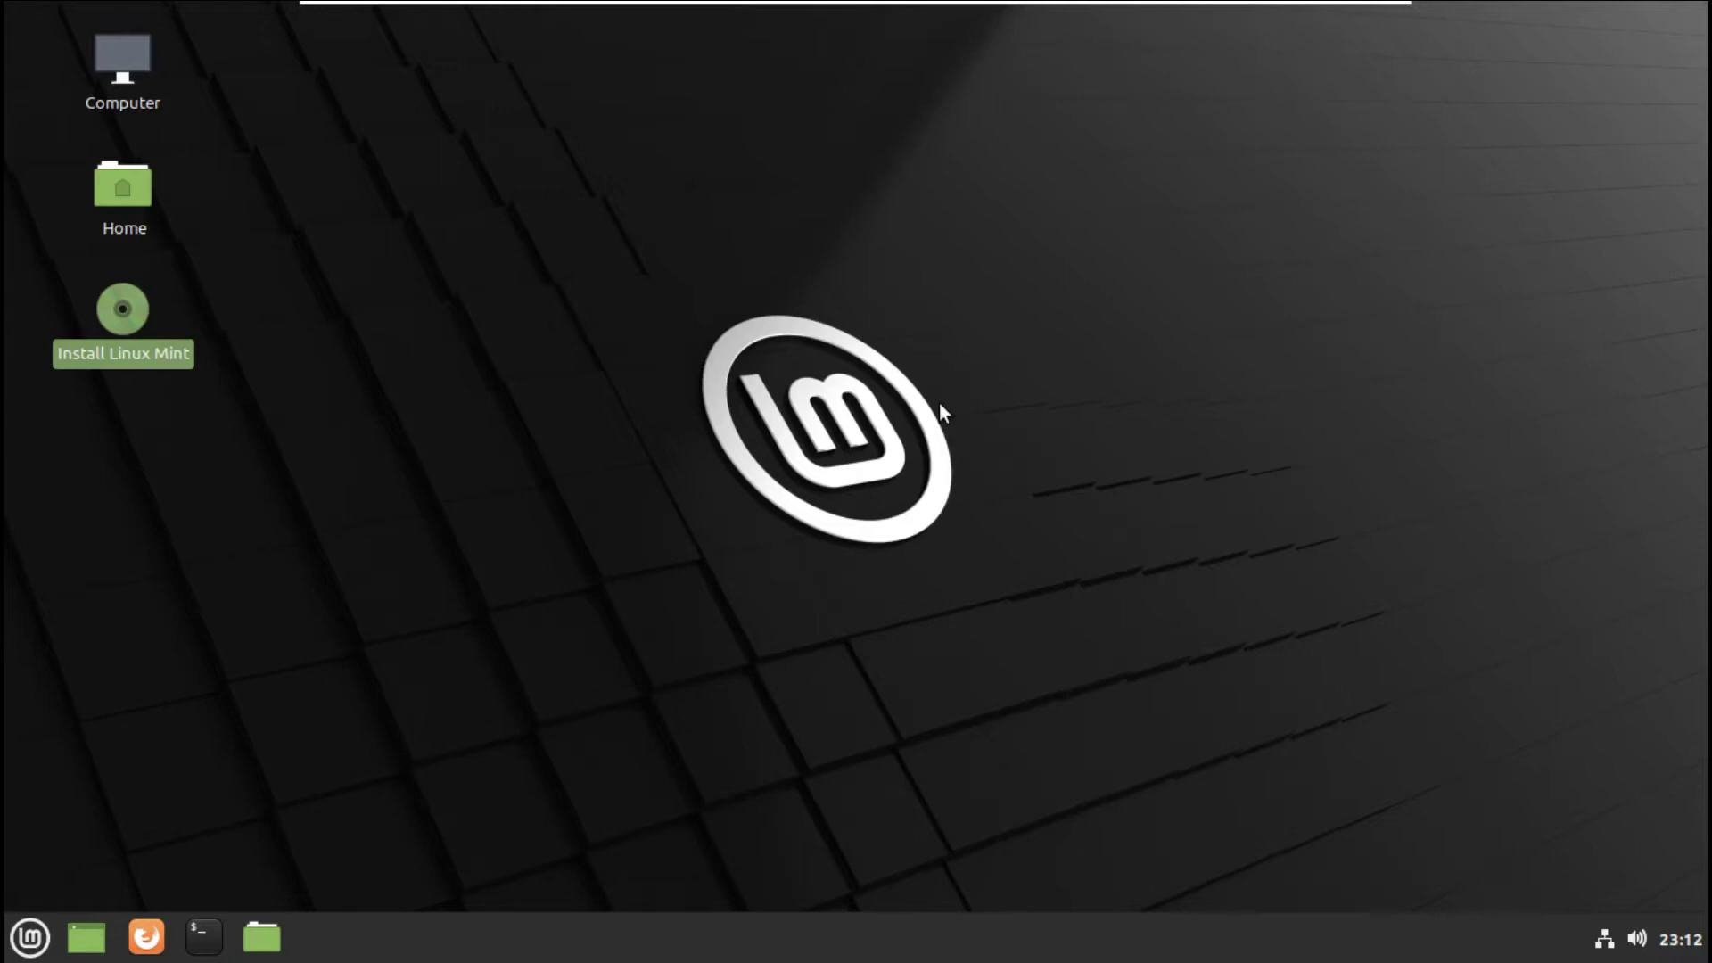
pyautogui.click(940, 408)
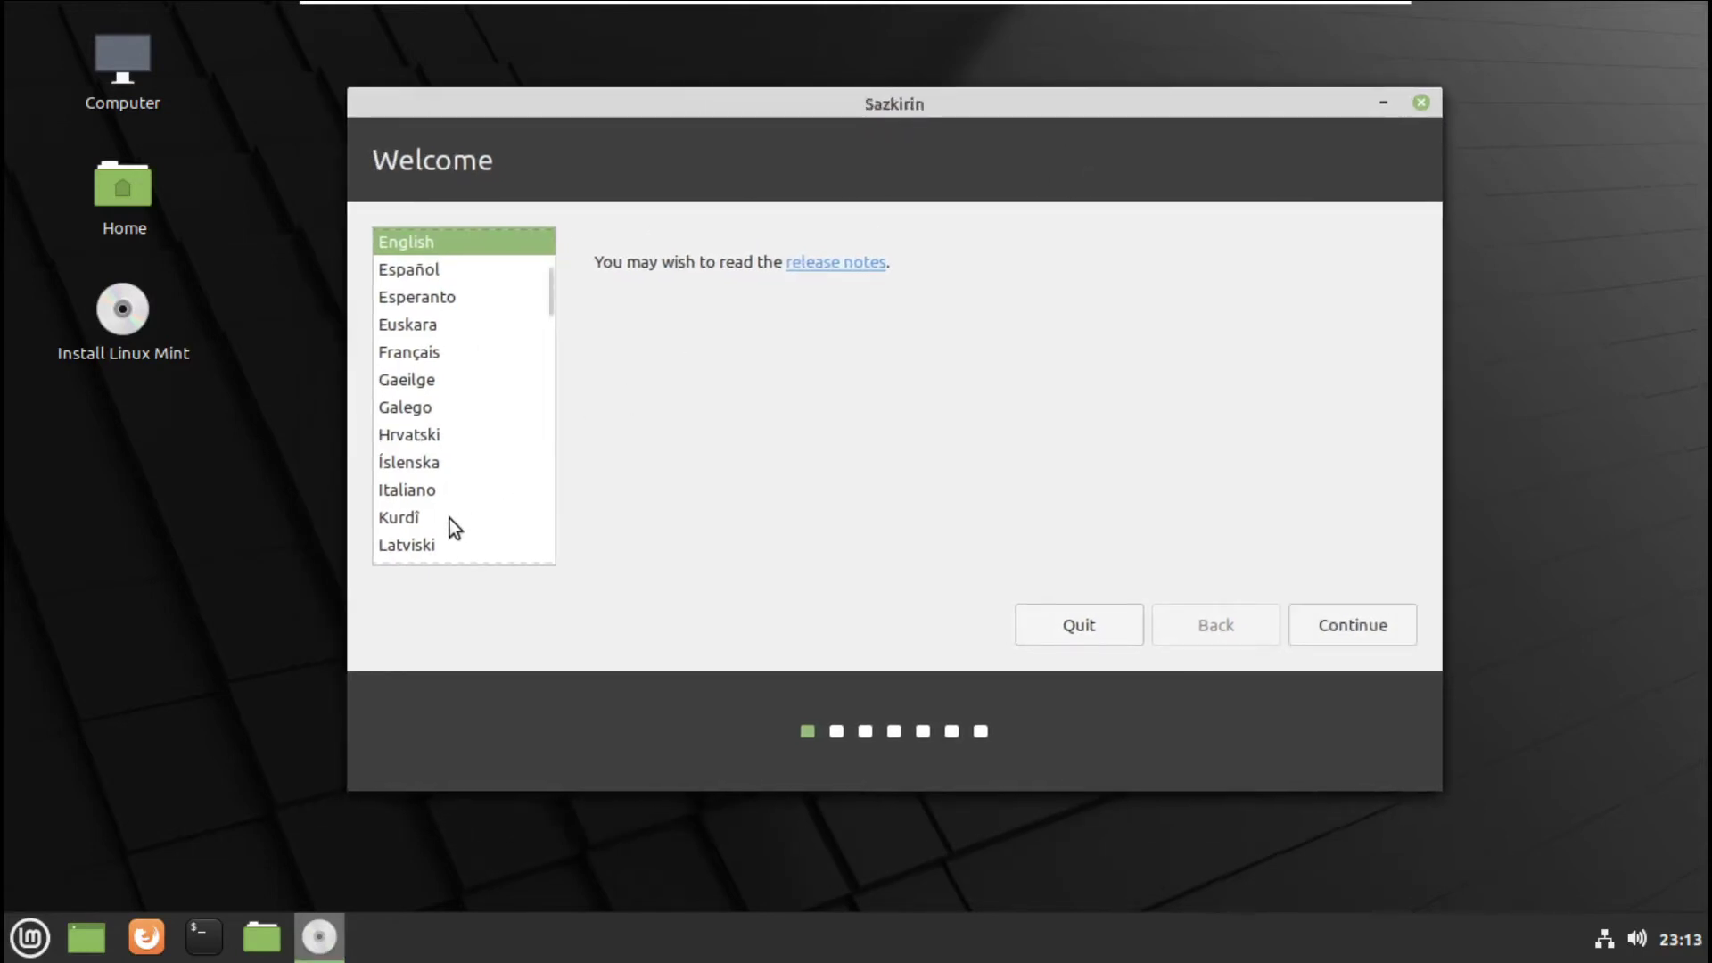
# - Select Kurdî, test the Turkish - Kurdish (Turkey, Latin Q) layout with 'xûîçê', and continue
pyautogui.click(450, 518)
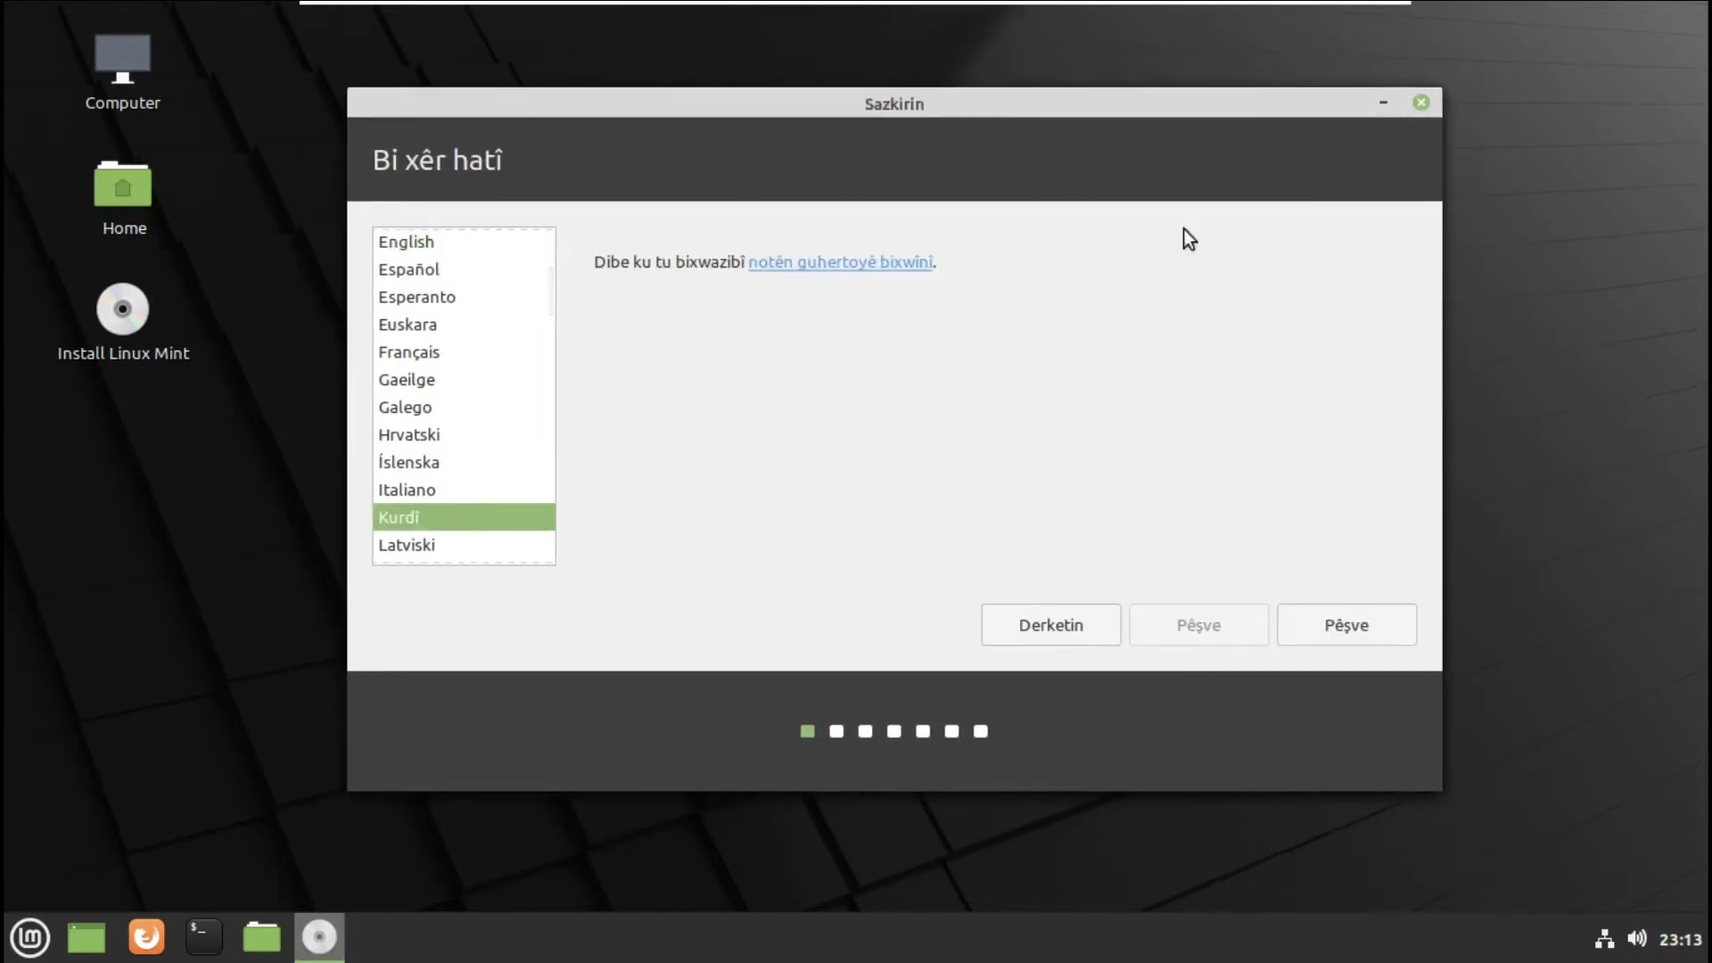
pyautogui.moveTo(945, 114); pyautogui.dragTo(899, 99)
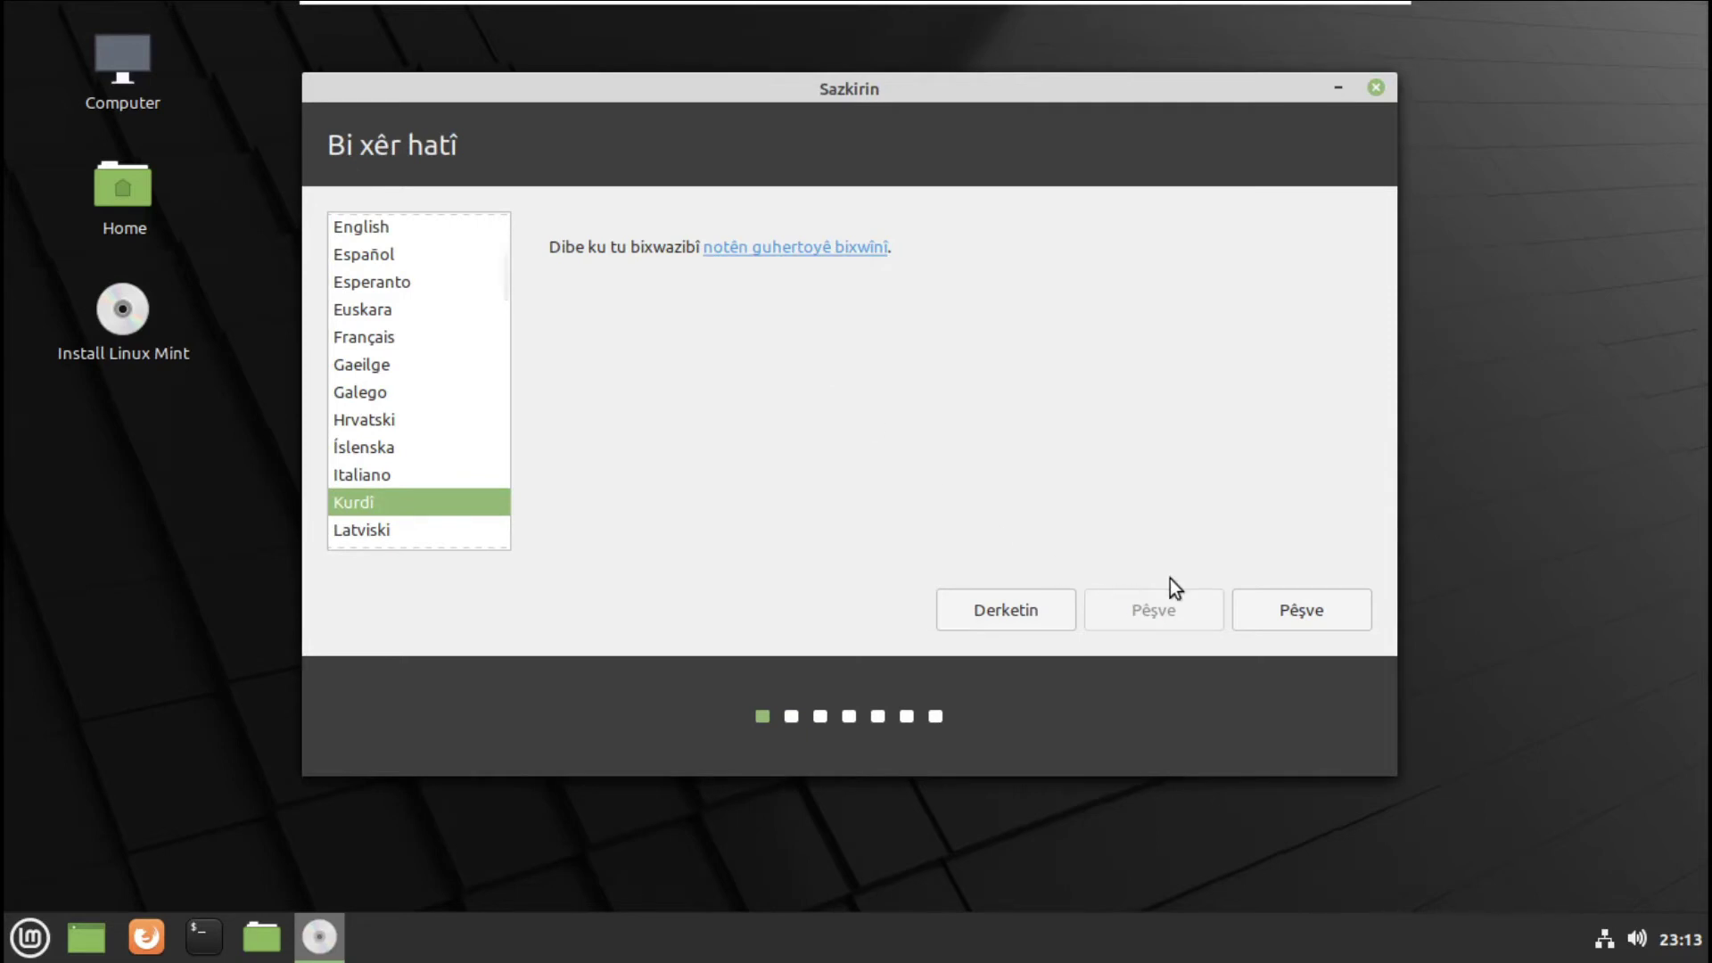
pyautogui.click(1312, 613)
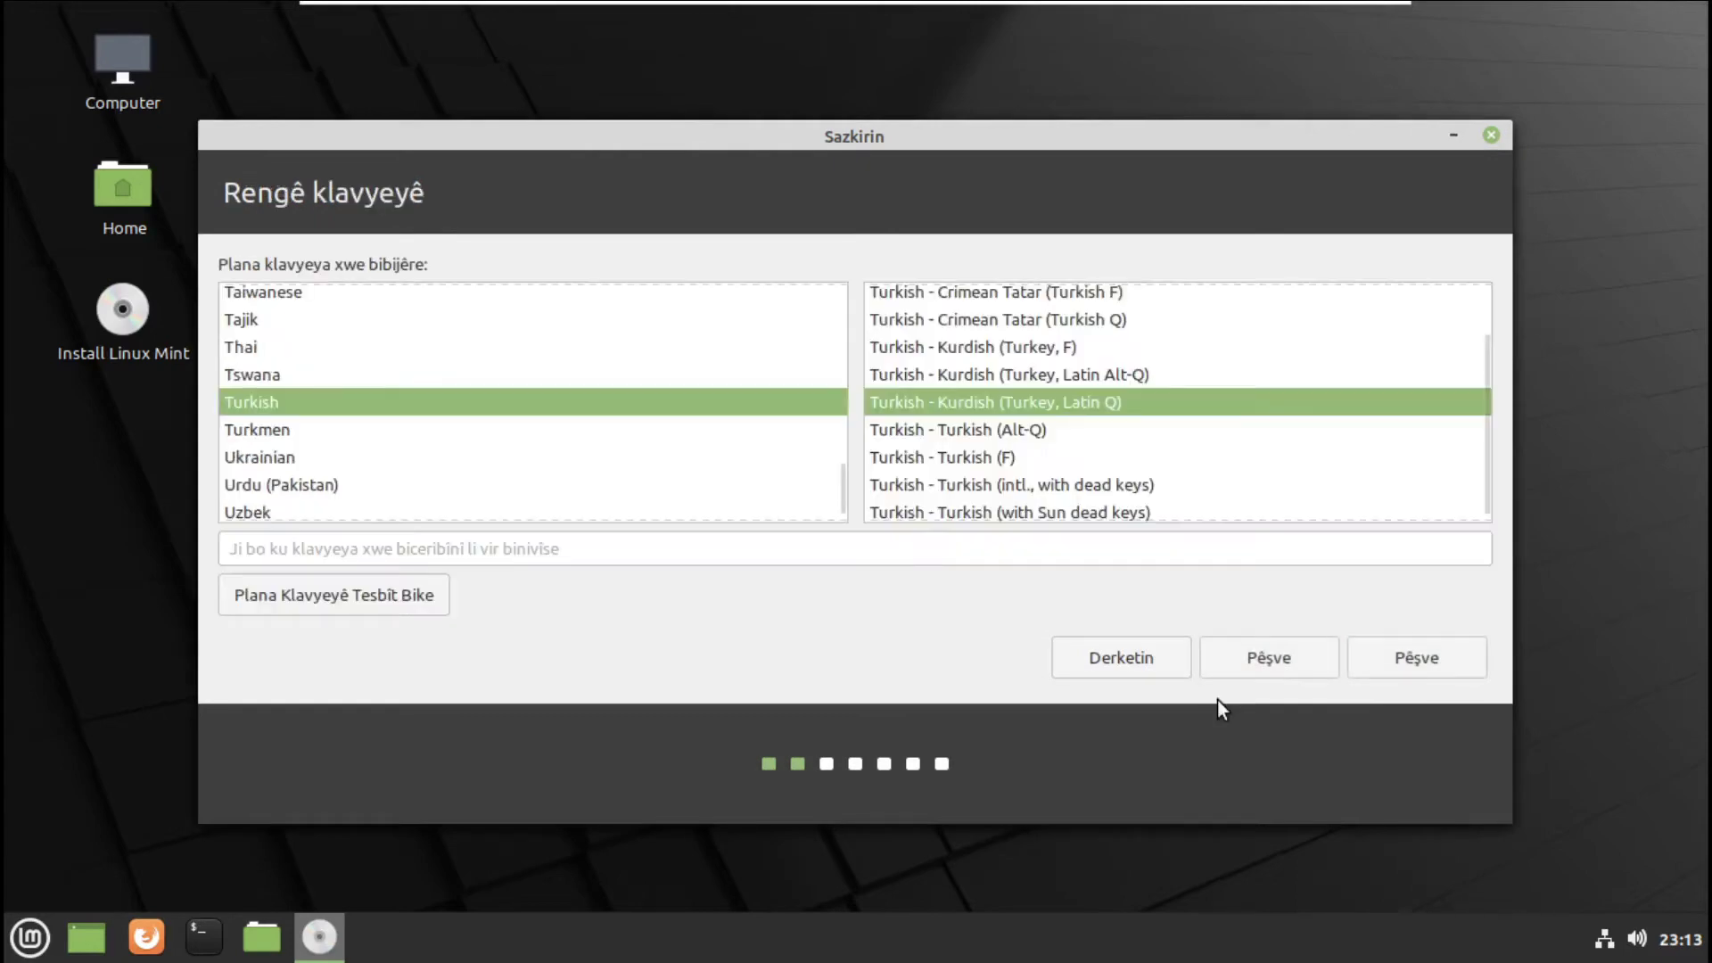
pyautogui.click(486, 557)
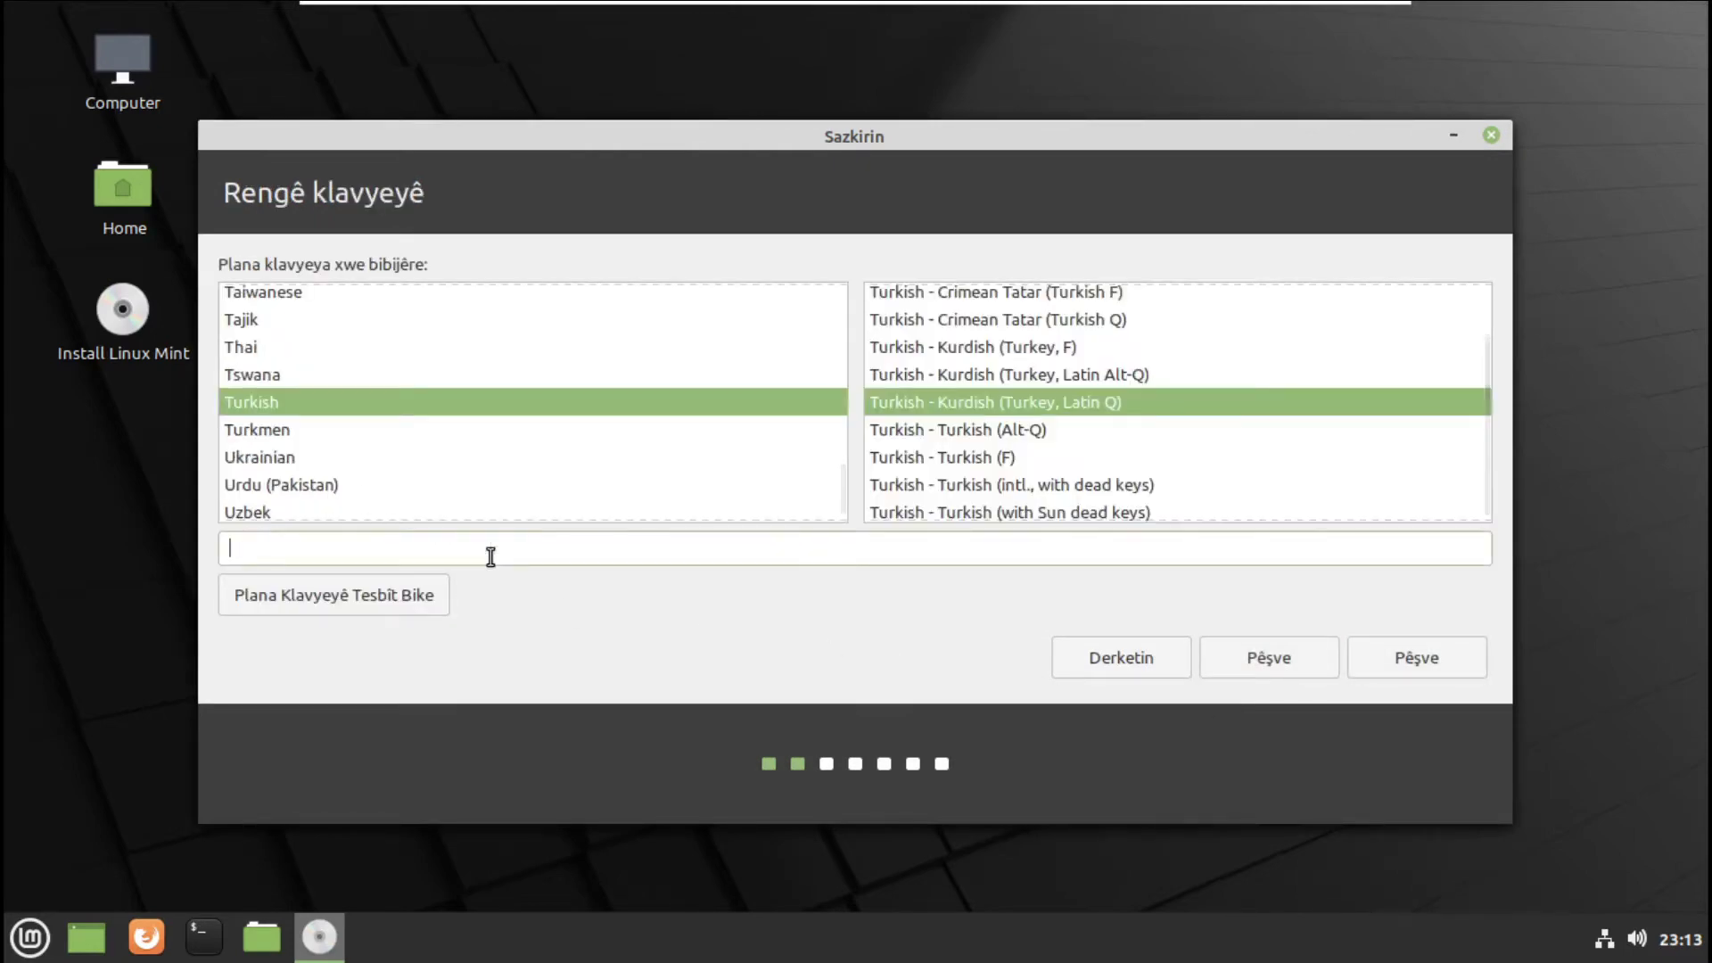
pyautogui.write('xûîç')
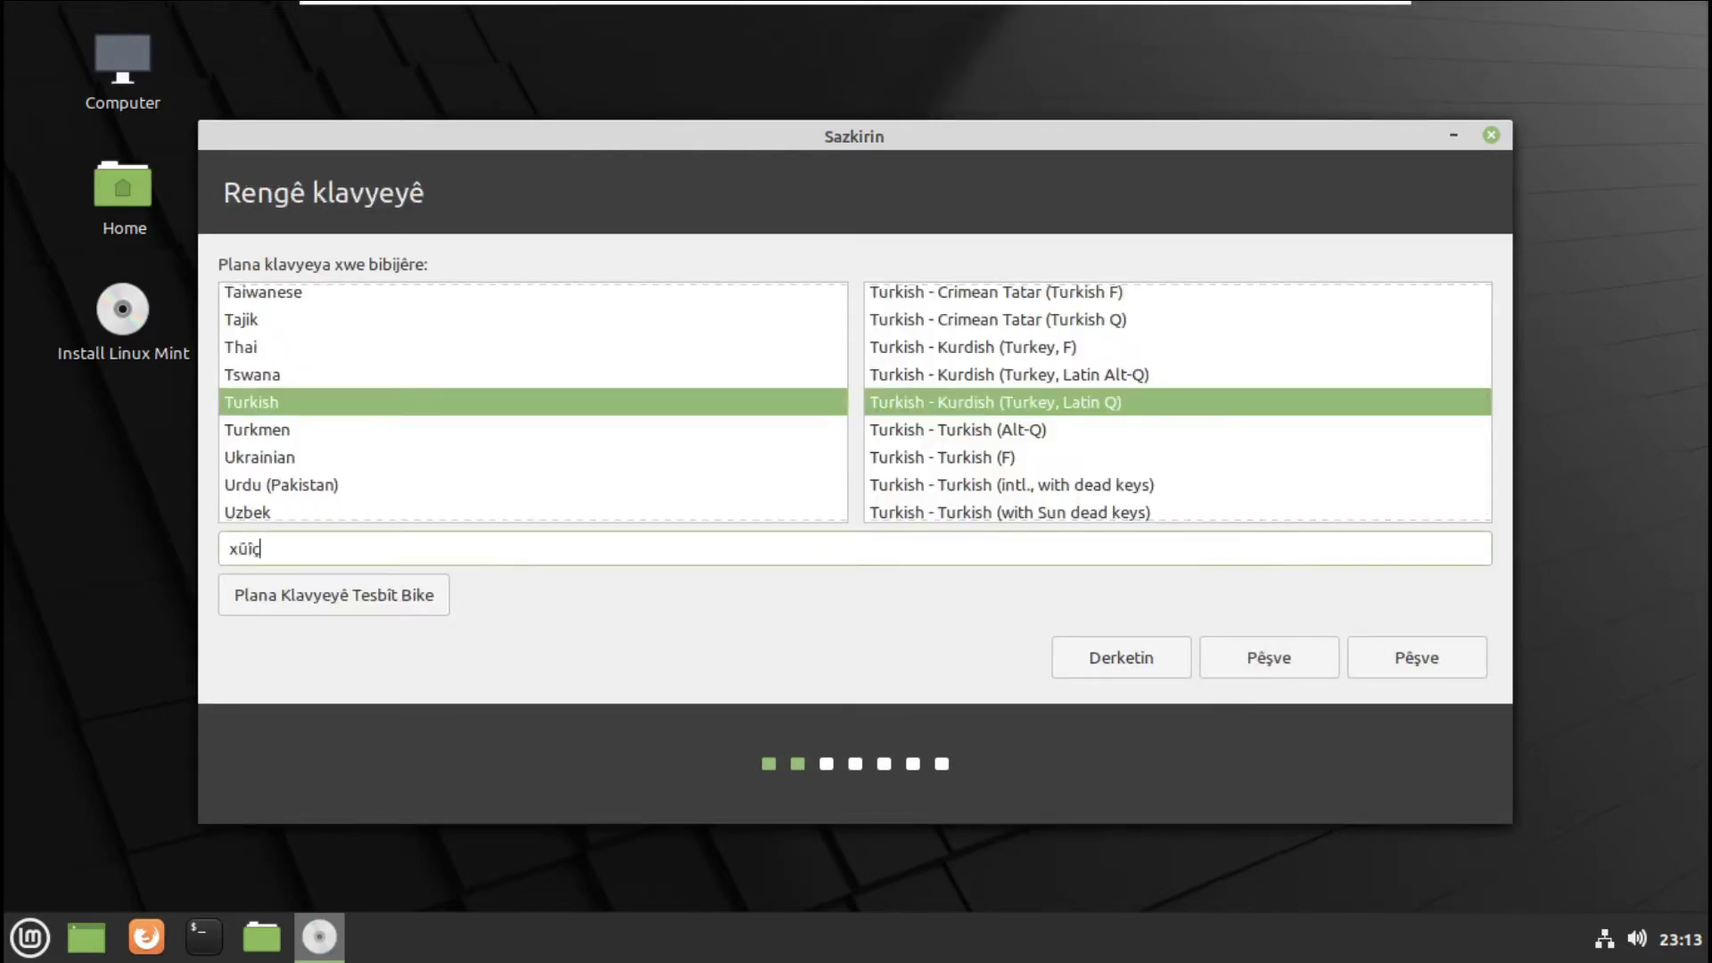
pyautogui.write('ê')
pyautogui.click(1417, 650)
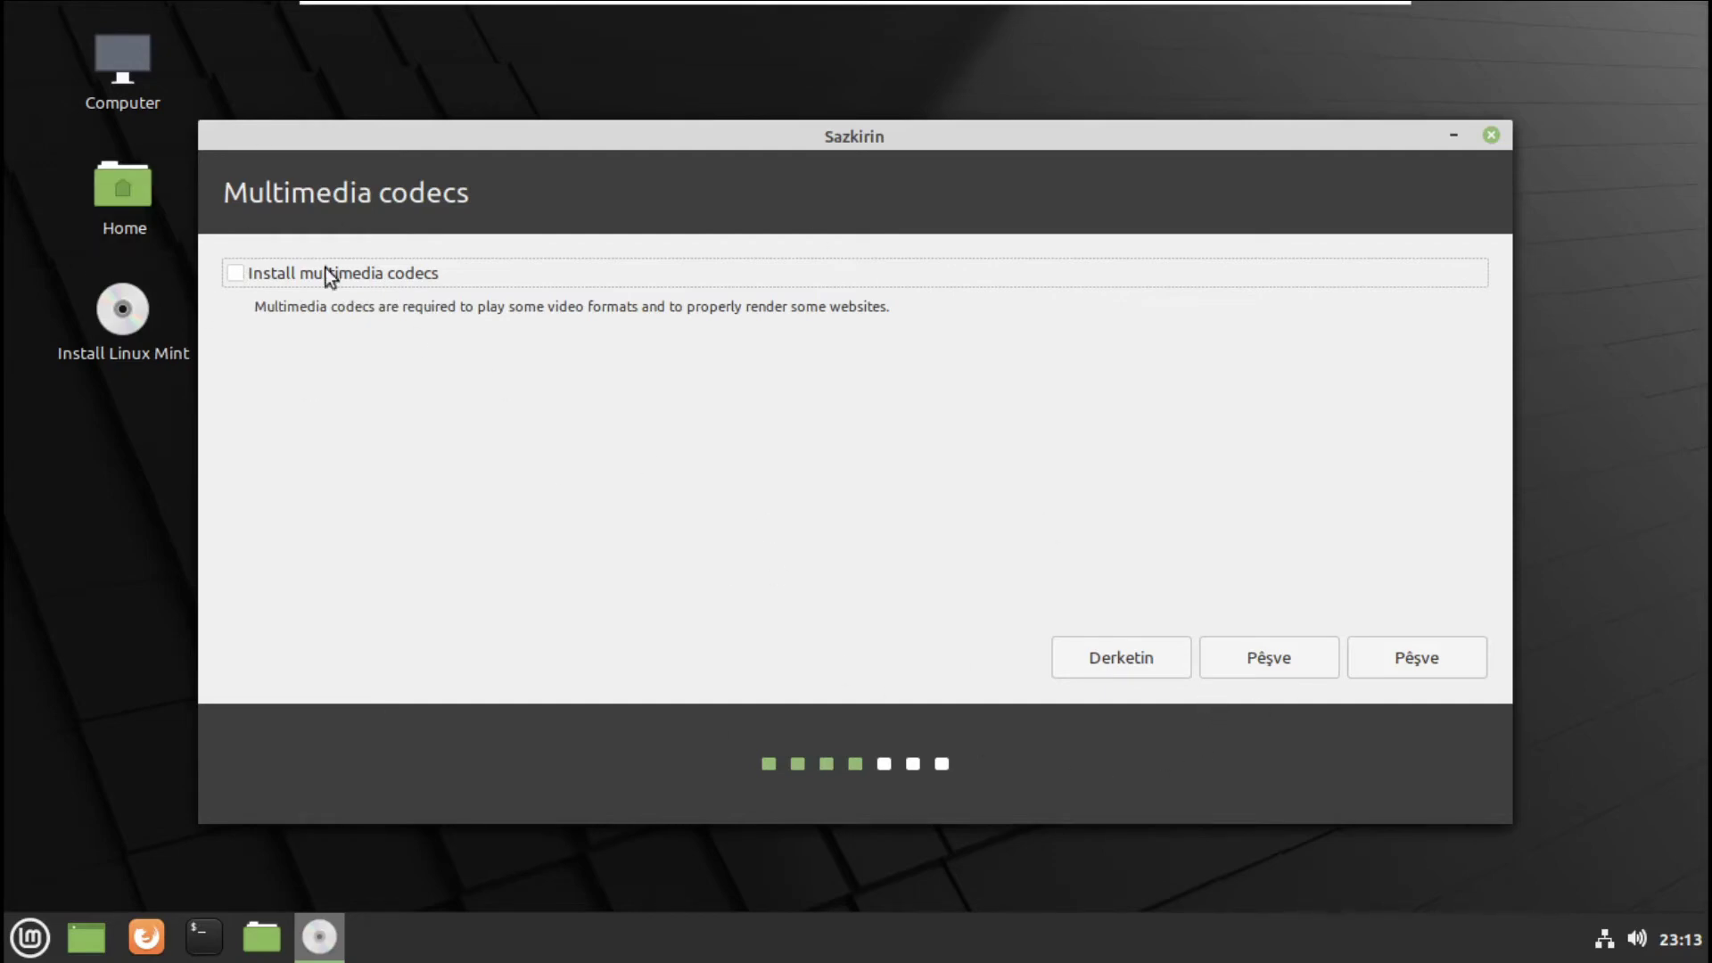
# - Skip the codecs, choose 'Dîskê jê bibe û Linux Mint bar bike' and confirm writing the partition changes
pyautogui.click(1430, 666)
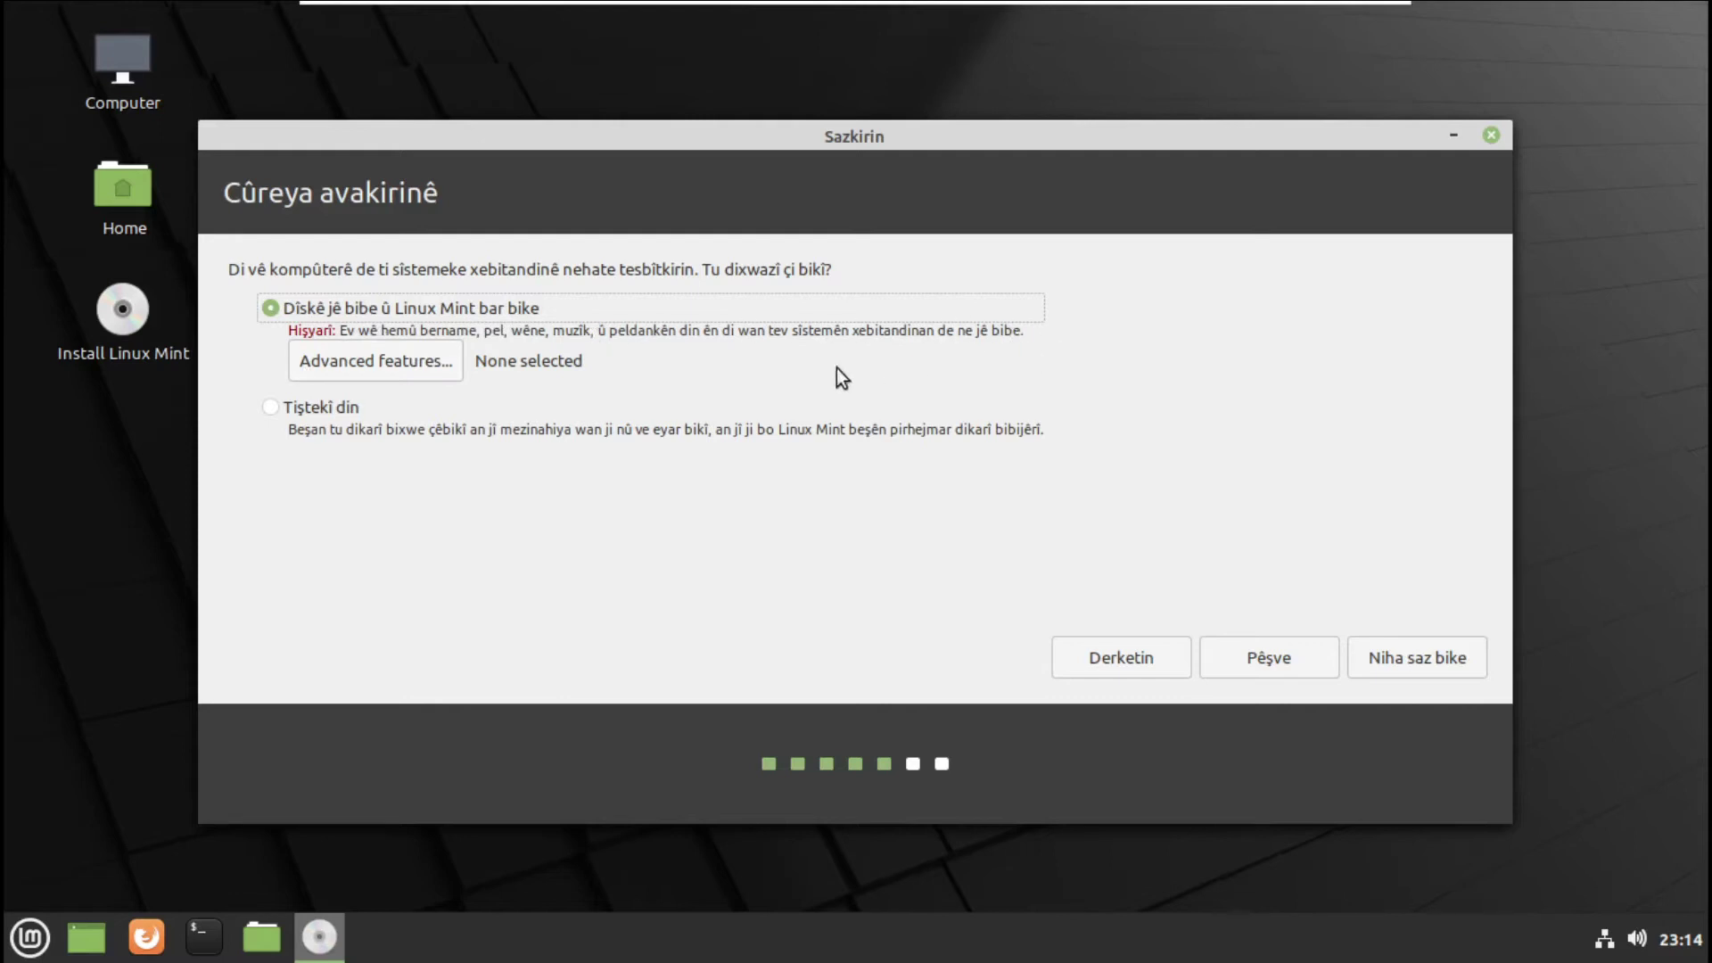
pyautogui.click(271, 408)
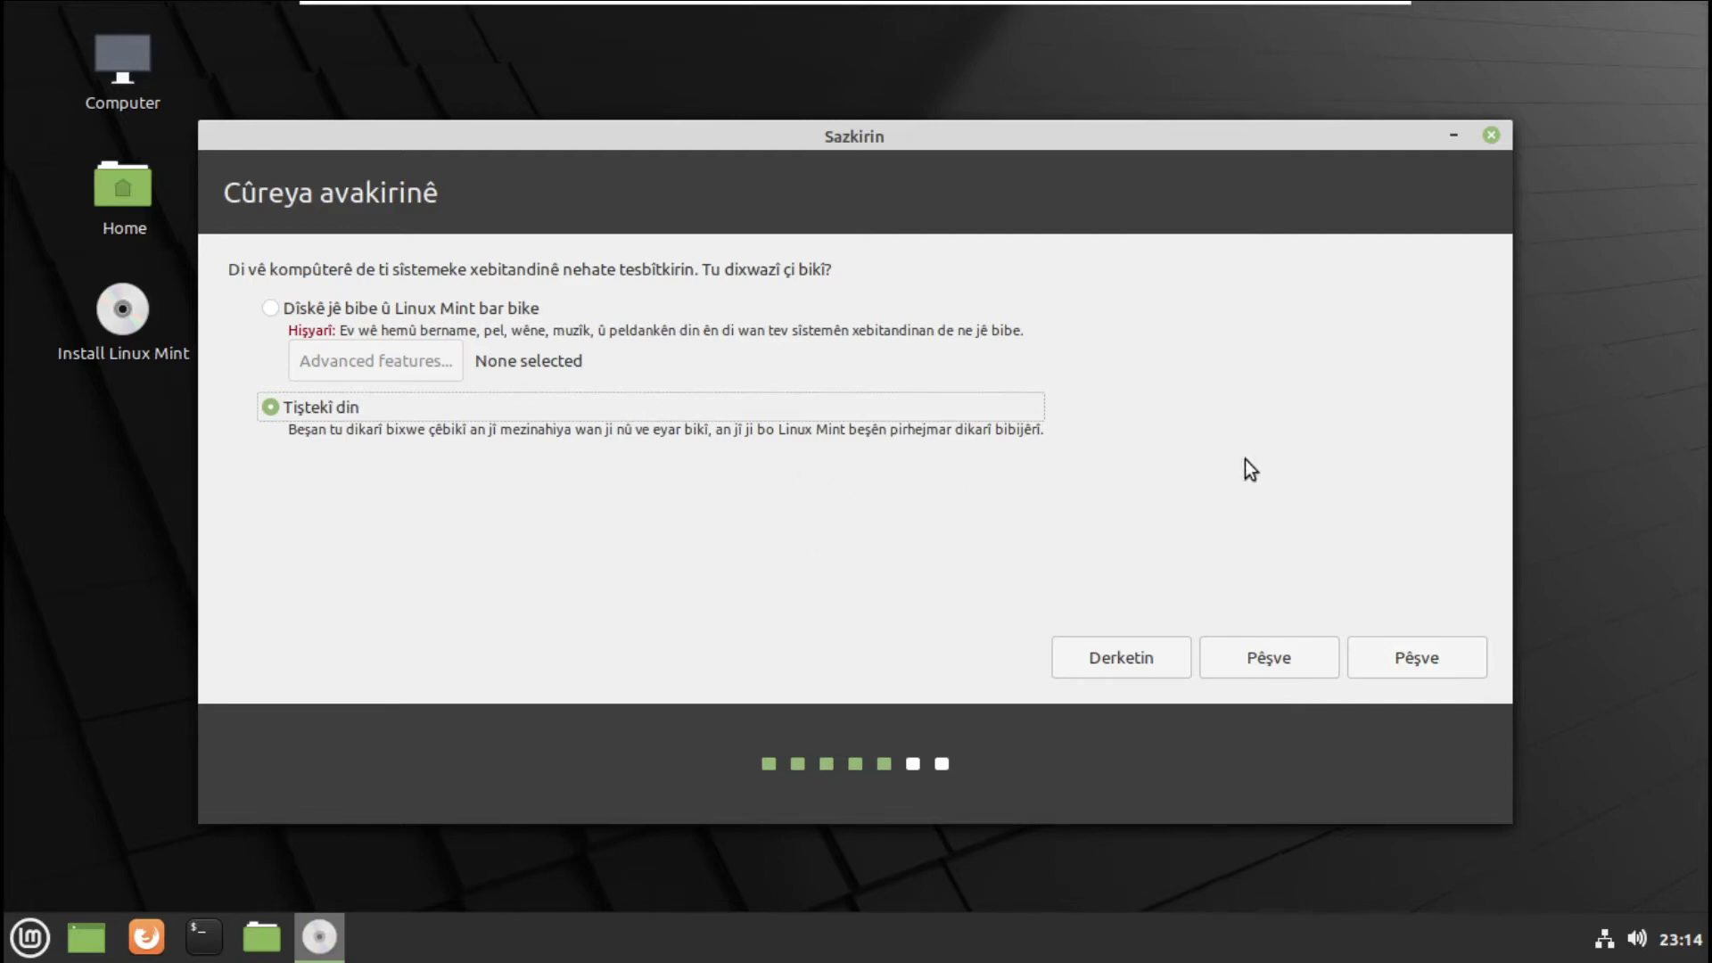
pyautogui.click(271, 308)
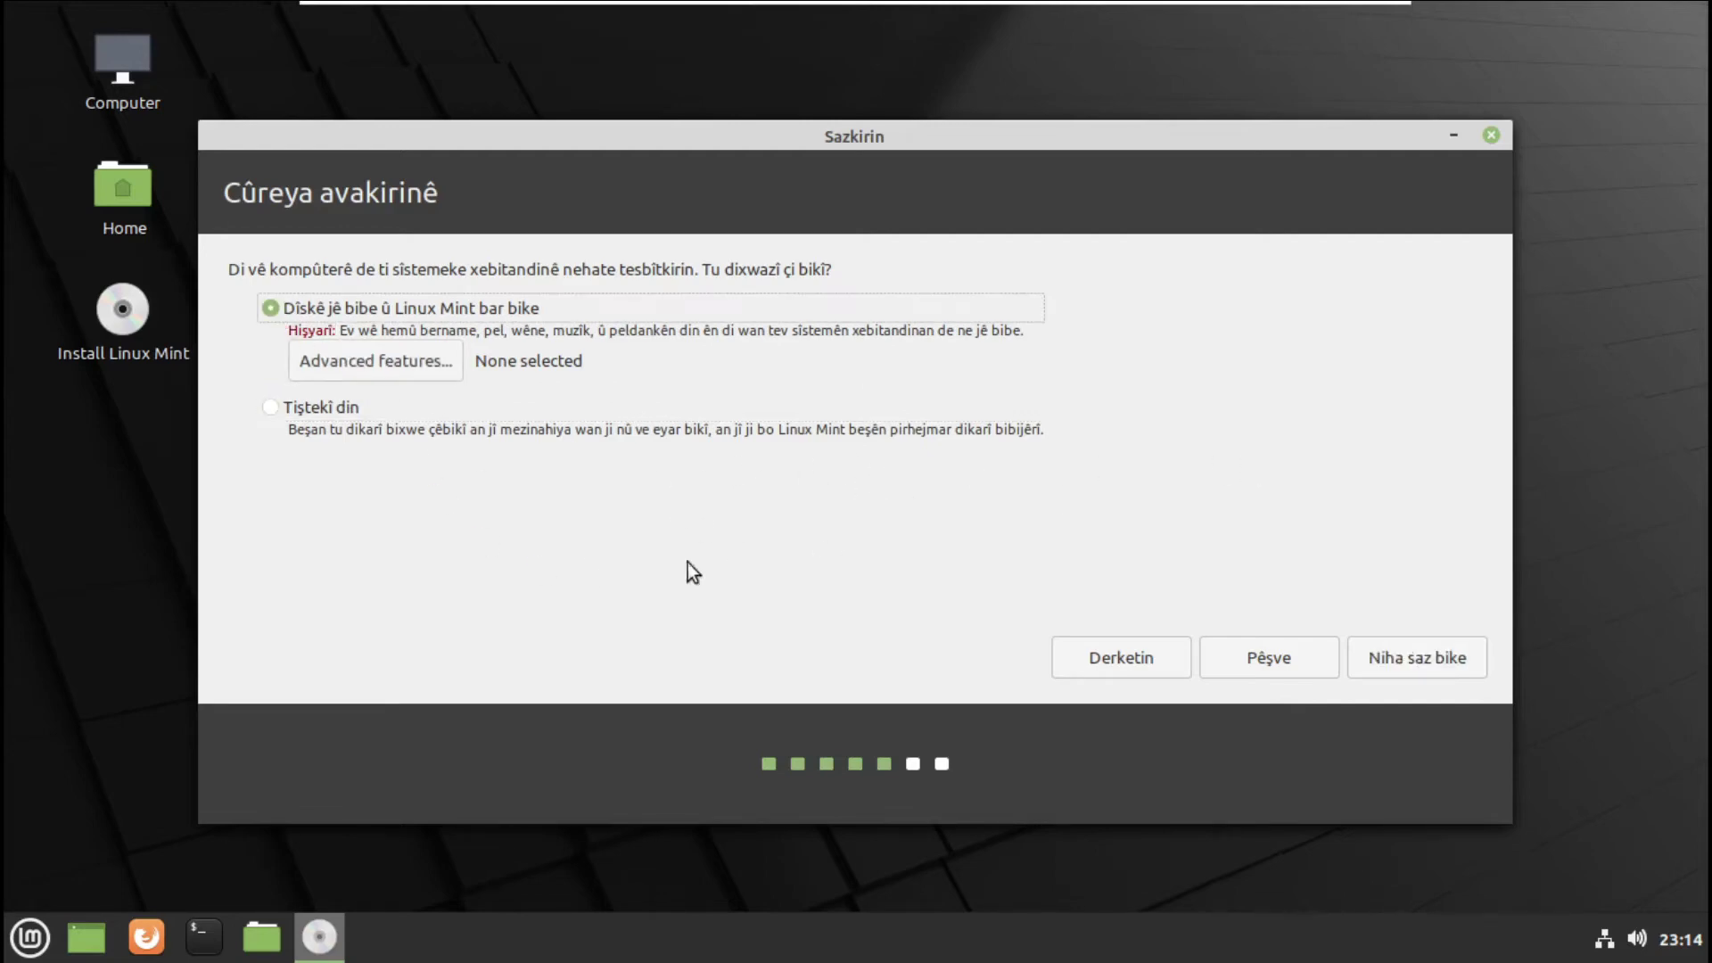
pyautogui.click(1439, 662)
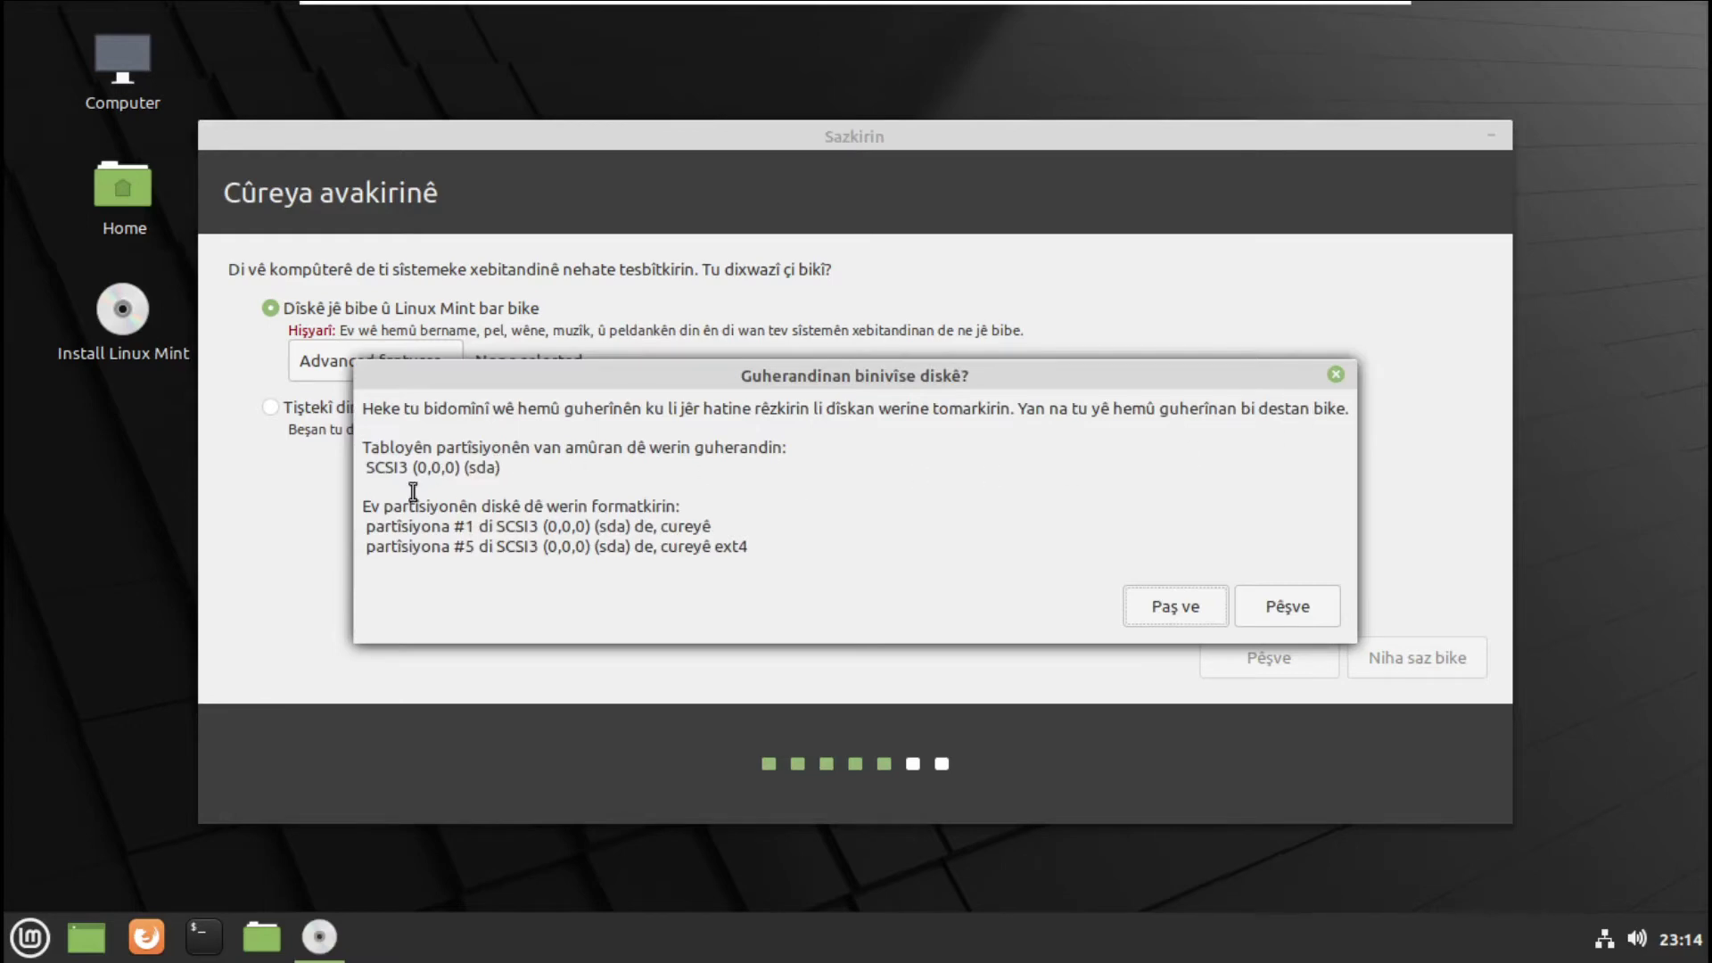
pyautogui.click(1291, 619)
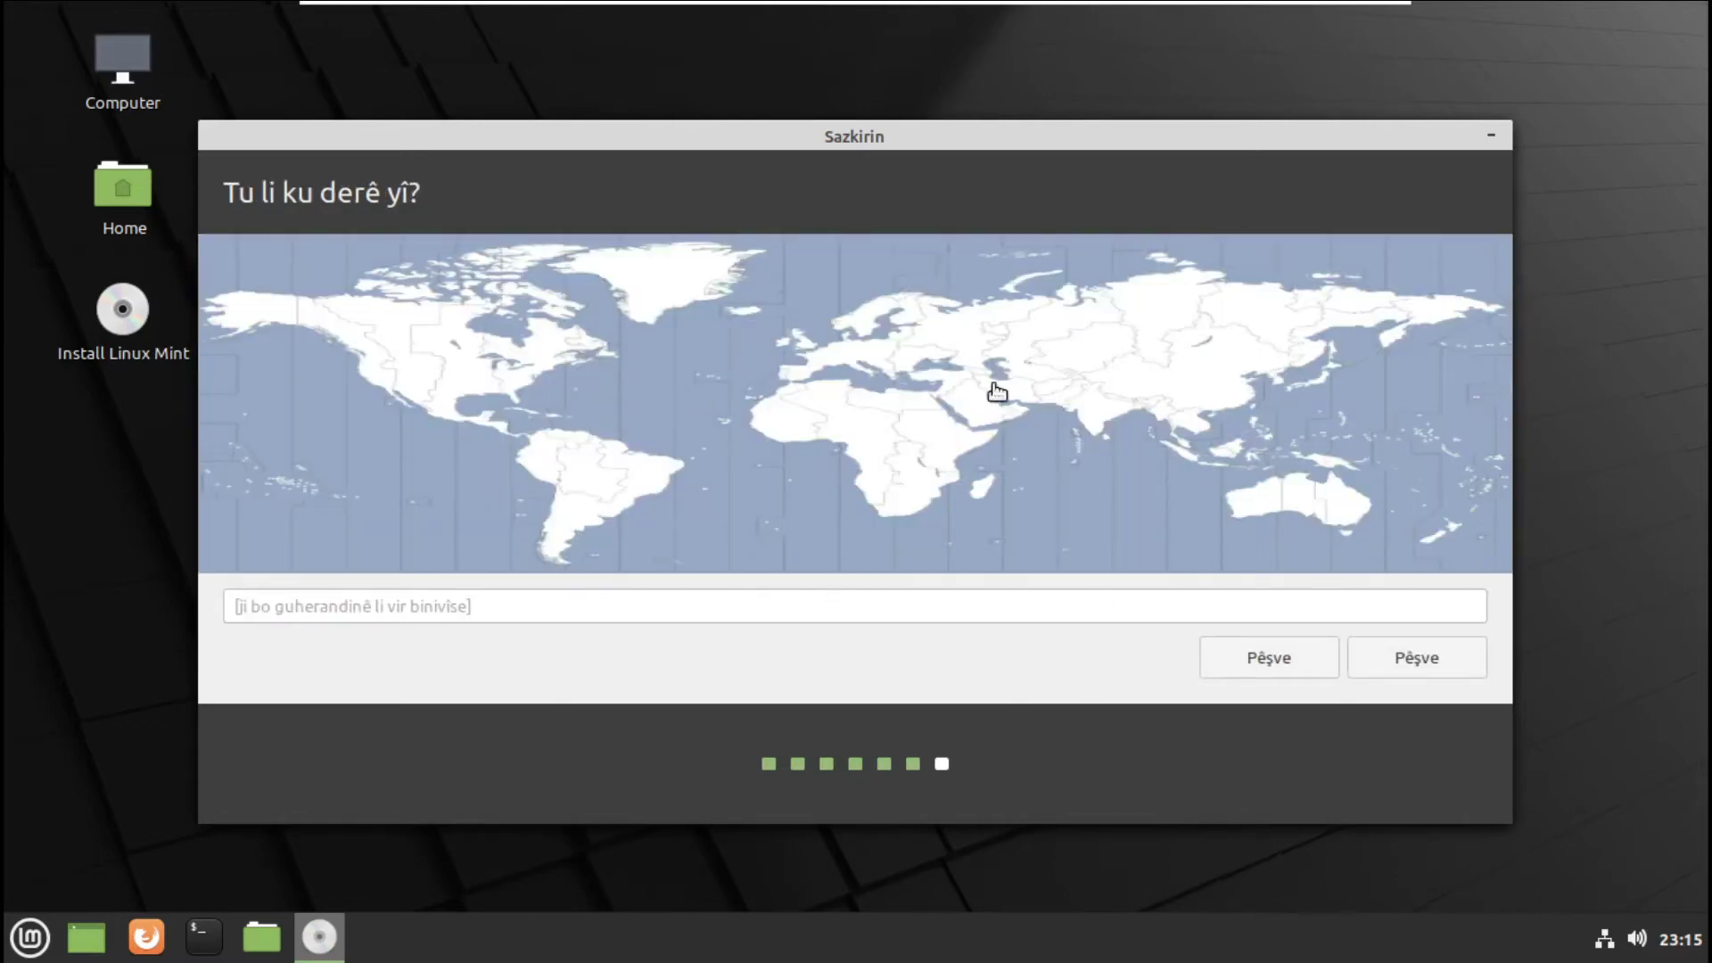
# - Accept the default location, enter the user's name, computer name and password twice, and start installing
pyautogui.click(1442, 661)
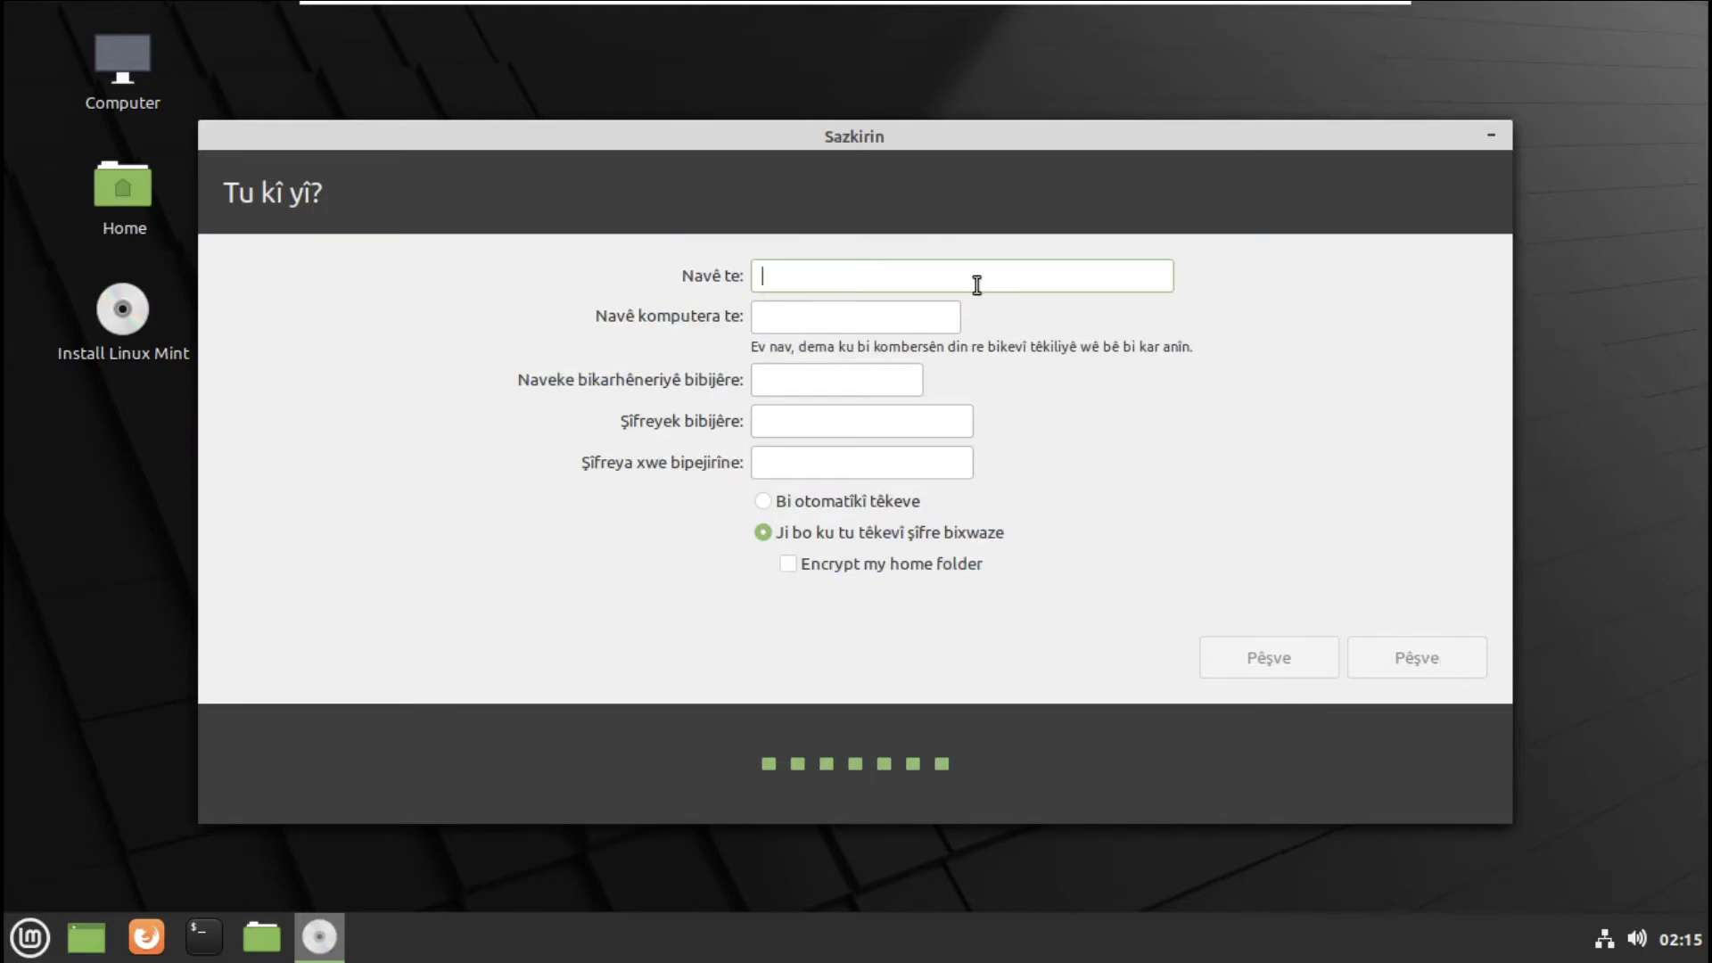
pyautogui.write('ar')
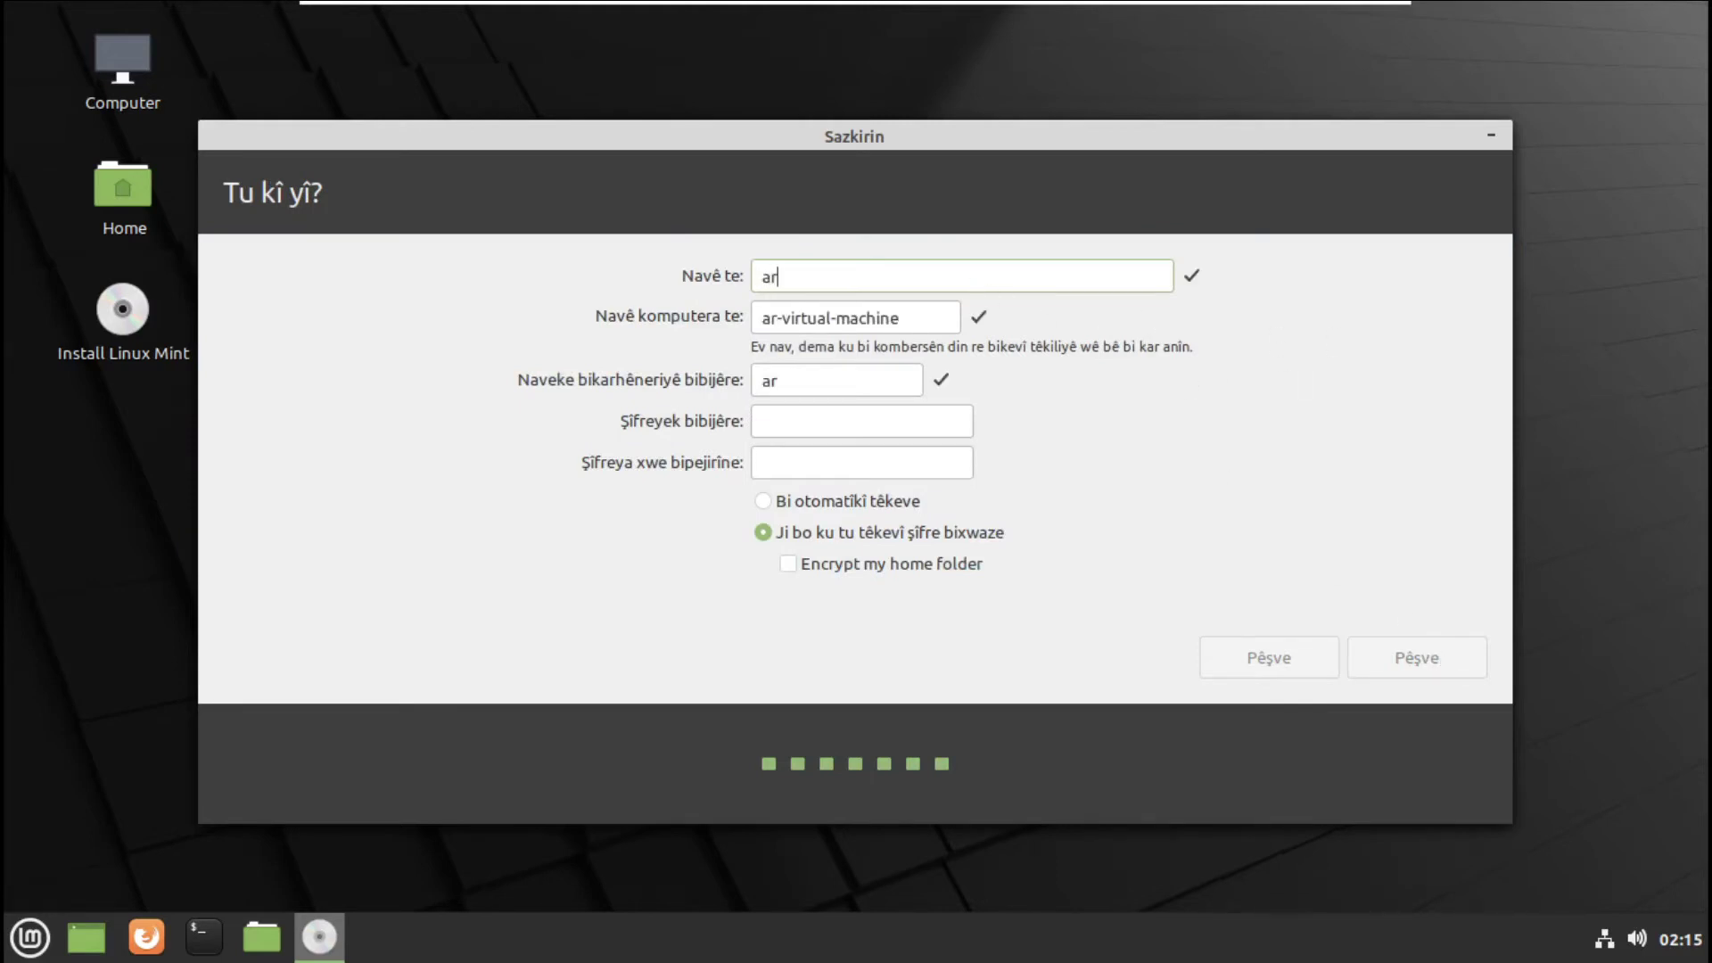
pyautogui.write('i')
pyautogui.moveTo(788, 327); pyautogui.dragTo(902, 321)
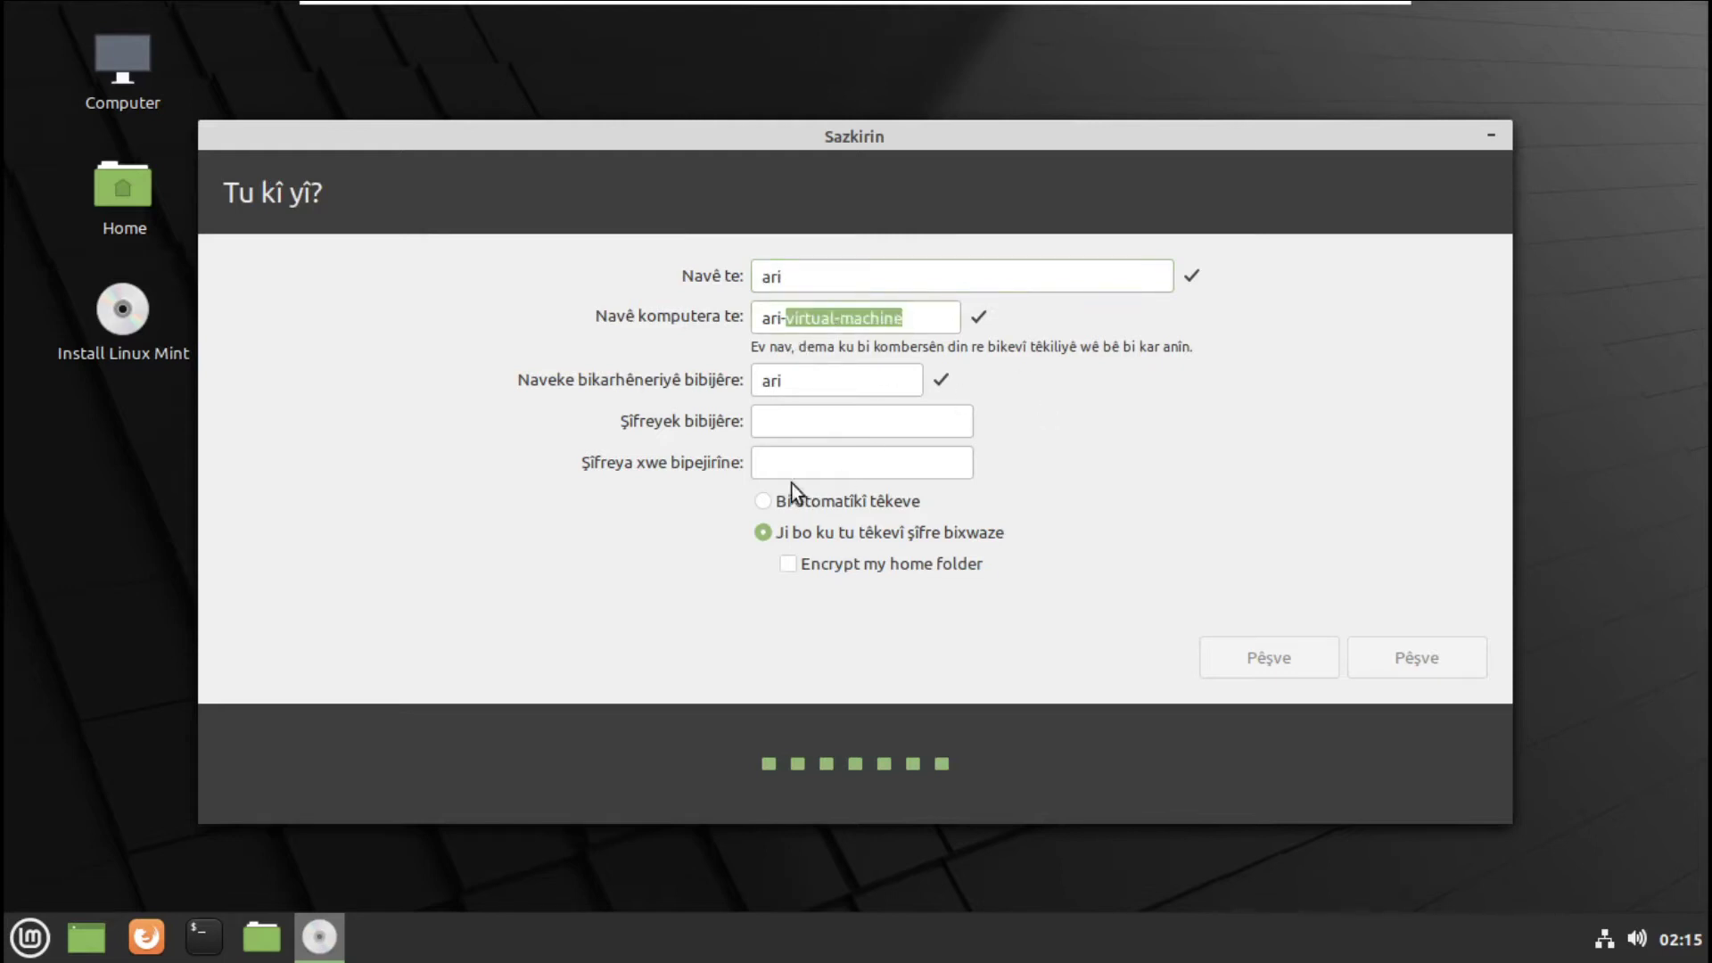
pyautogui.click(775, 421)
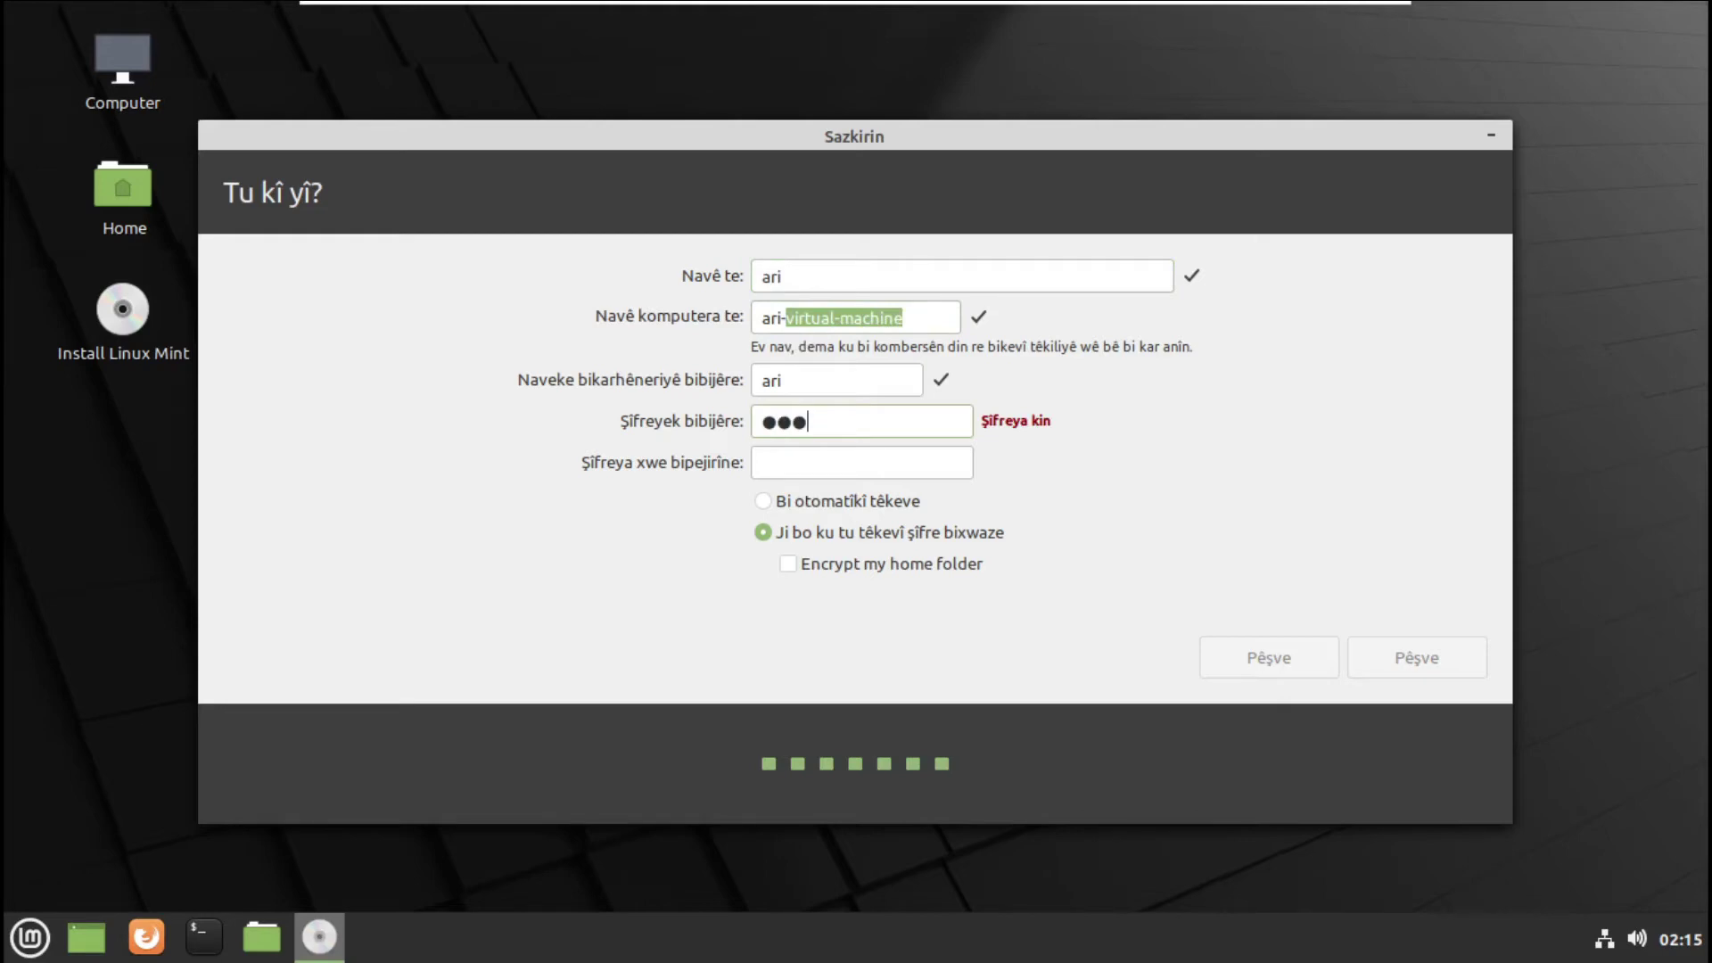
pyautogui.click(811, 473)
pyautogui.click(1382, 650)
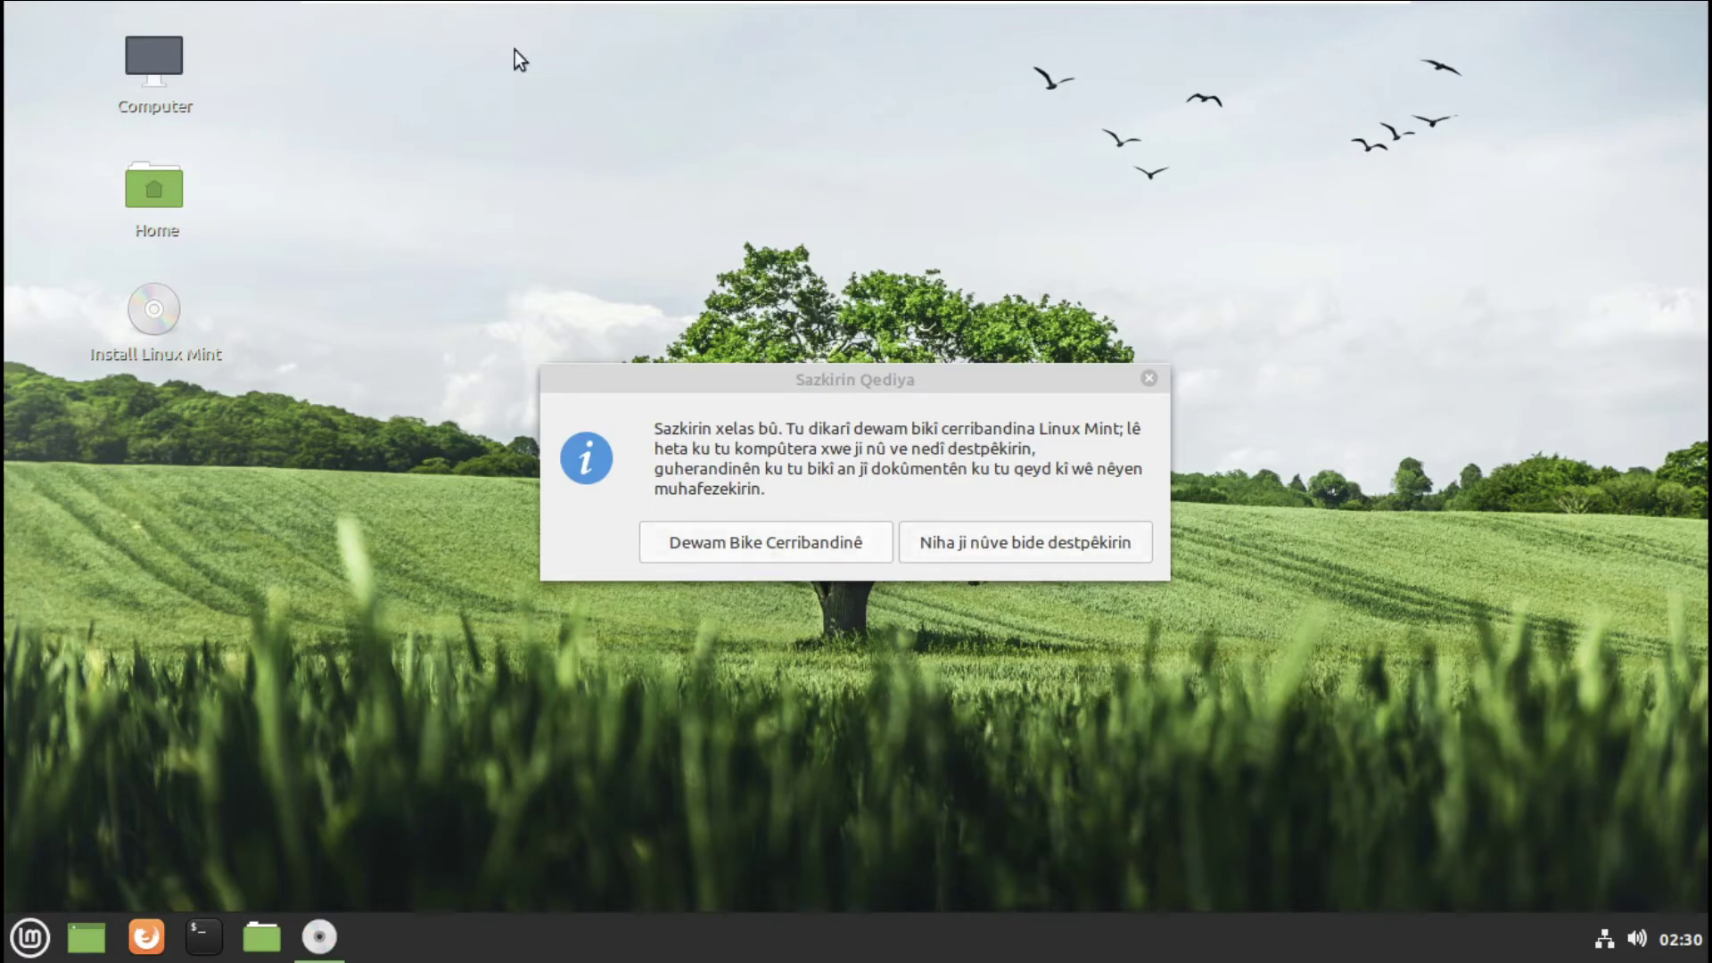
# - Restart into the installed Linux Mint, confirming removal of the installation medium
pyautogui.click(1049, 539)
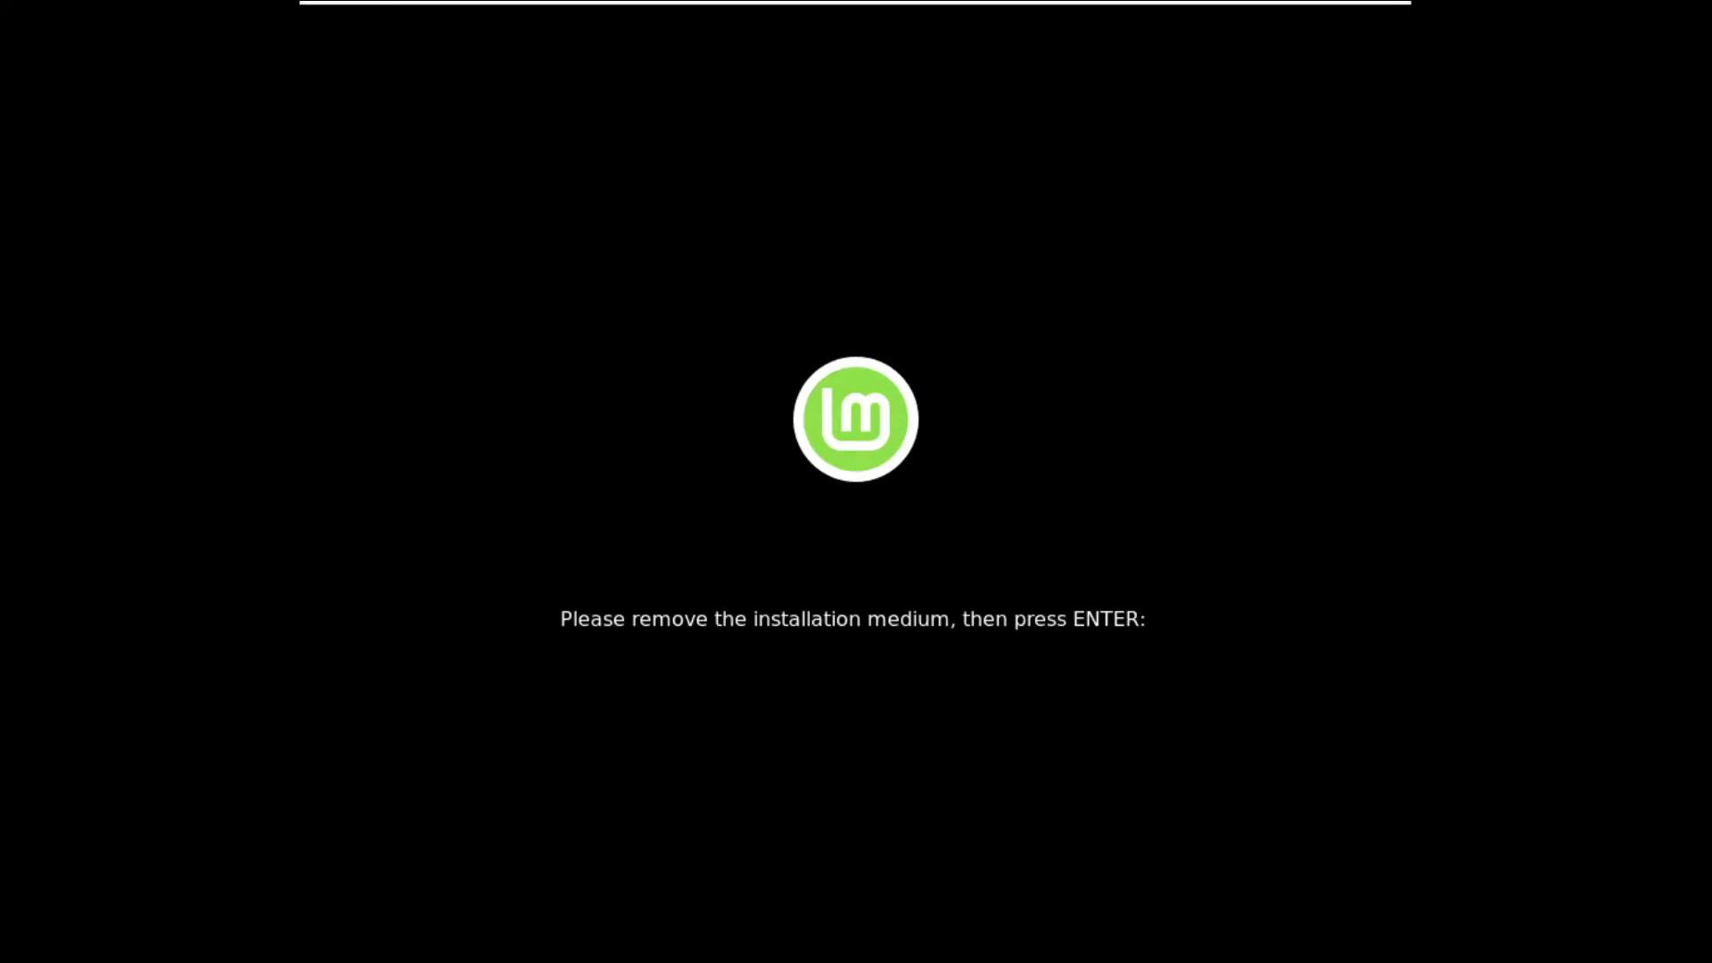
pyautogui.press('Return')
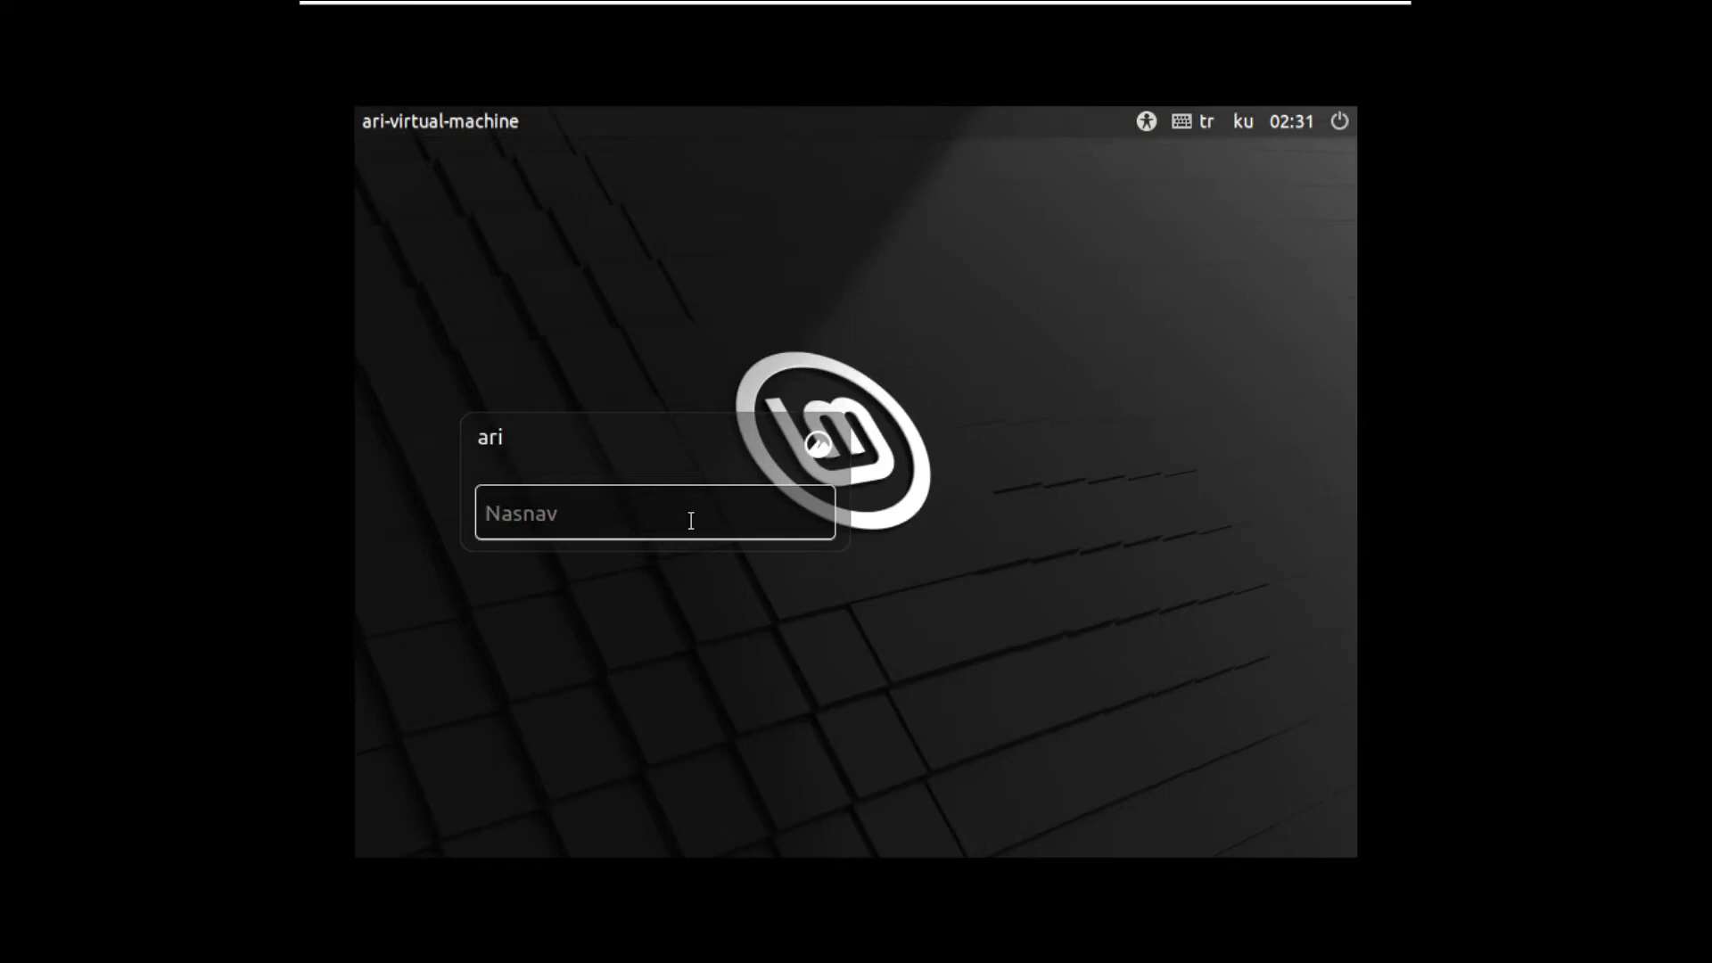
# - Log in with the account password, re-entering it after the first attempt
pyautogui.press('Return')
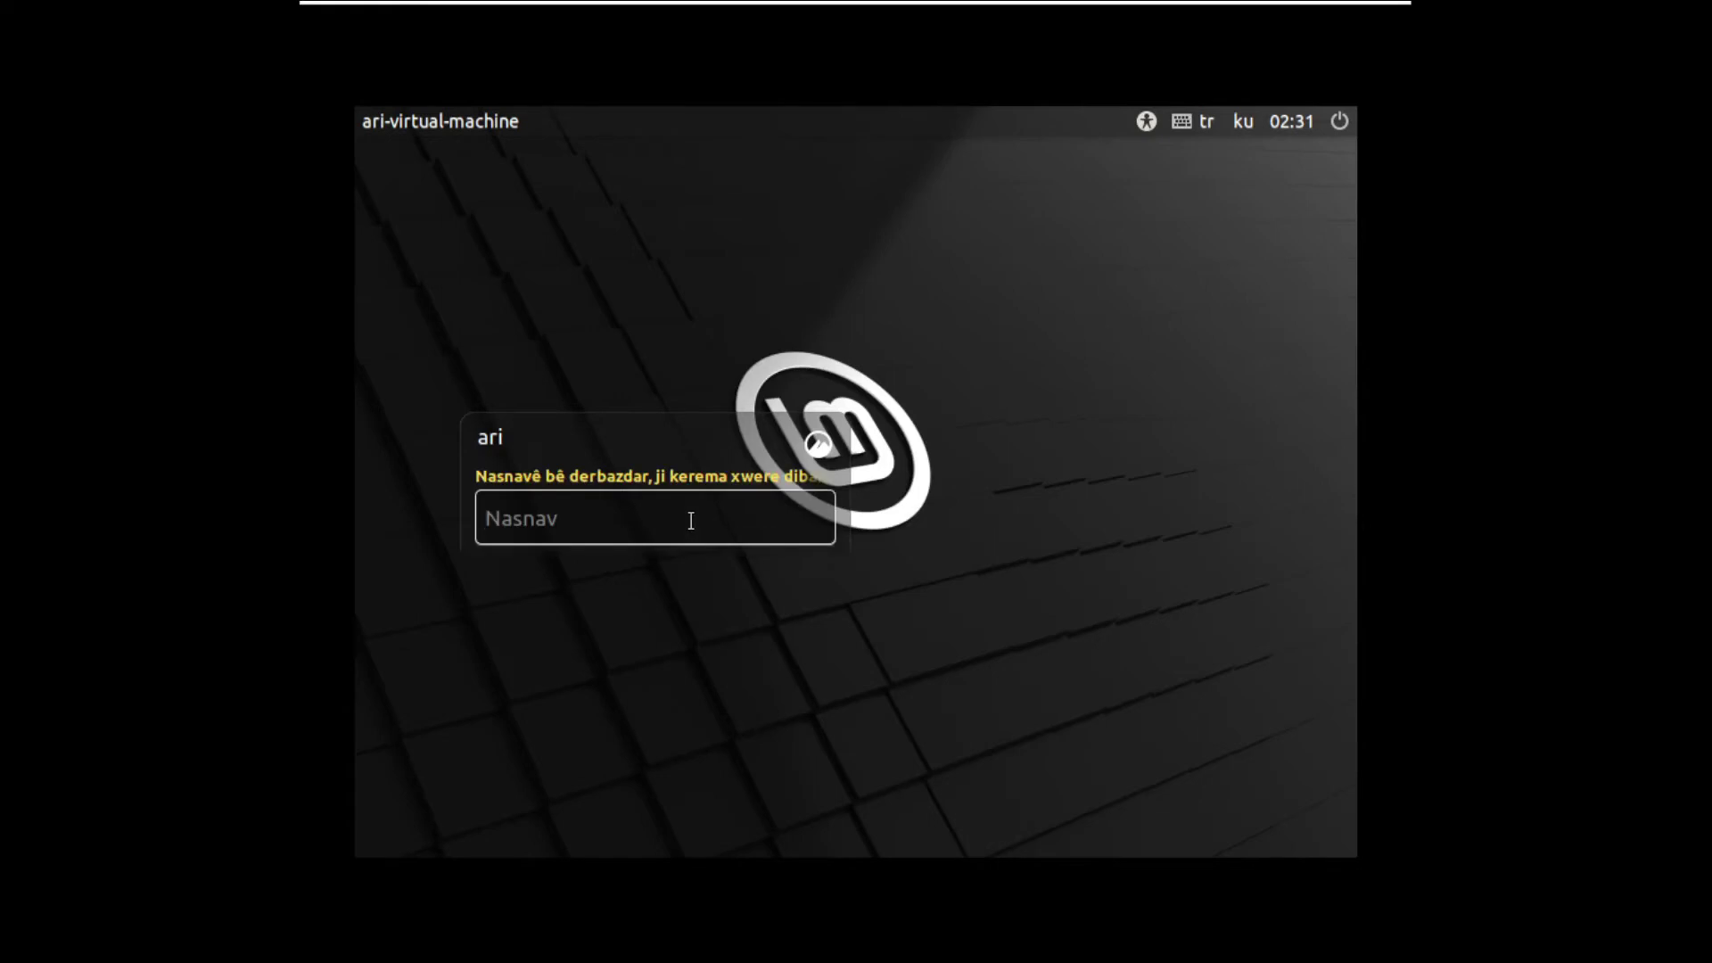
pyautogui.press('Return')
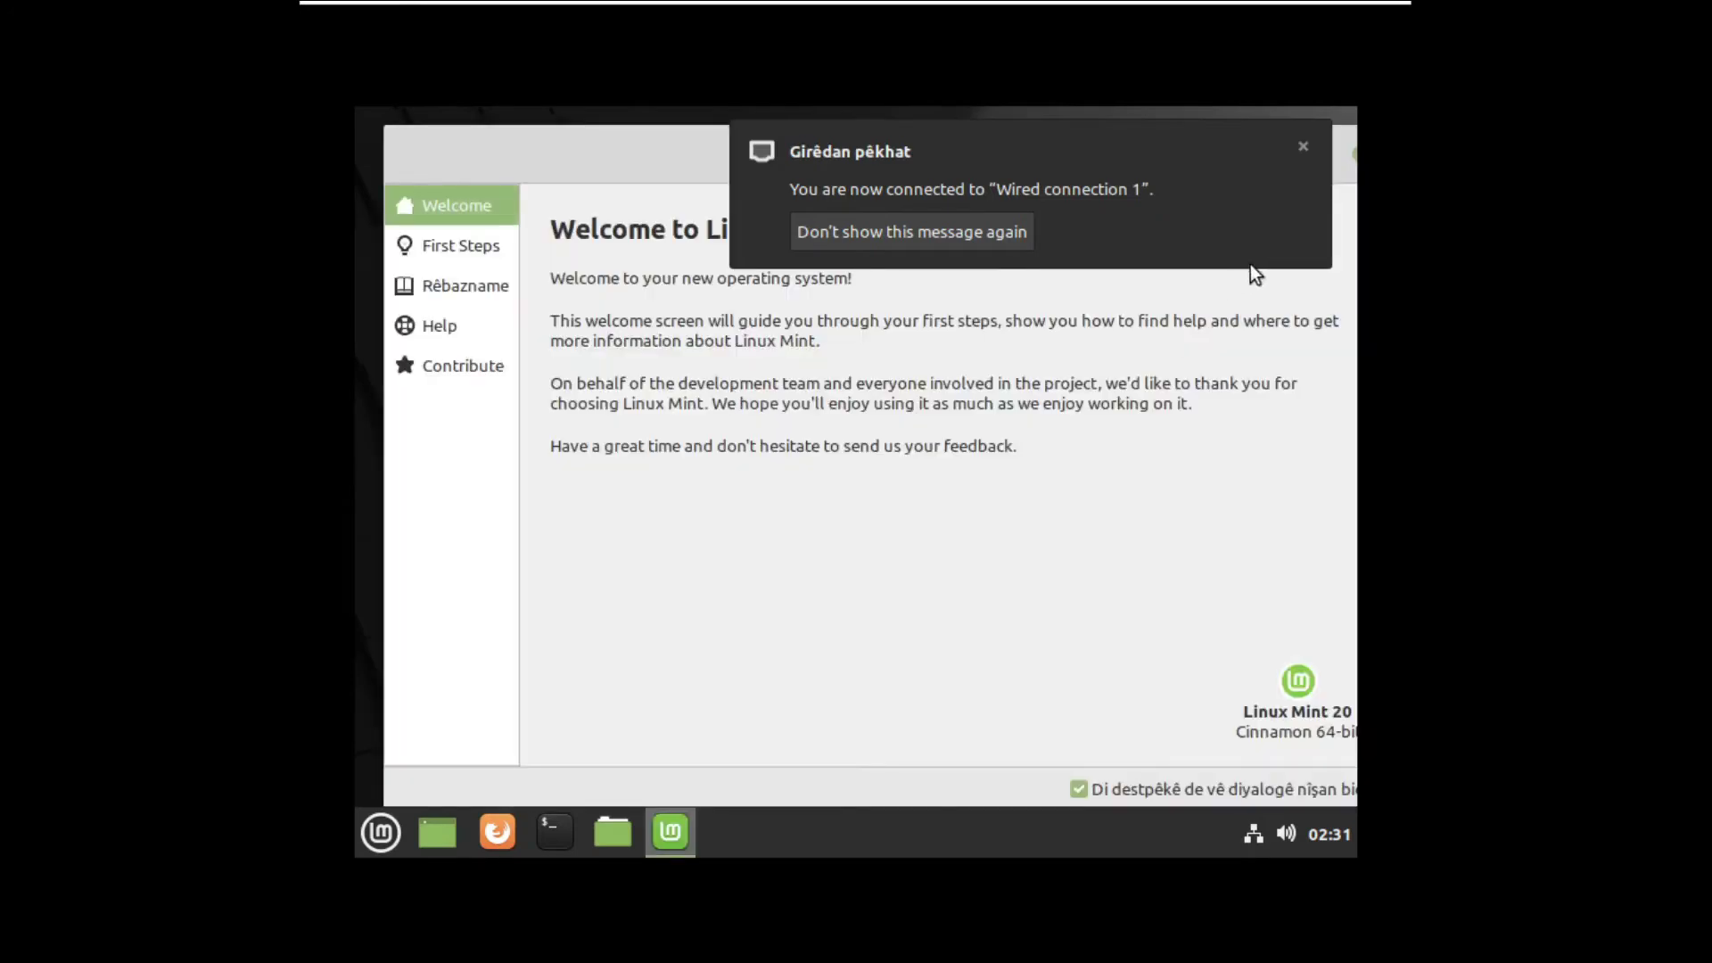
# - Dismiss the wired connection and video drivers notifications and move the Welcome window bottom-right
pyautogui.click(1303, 146)
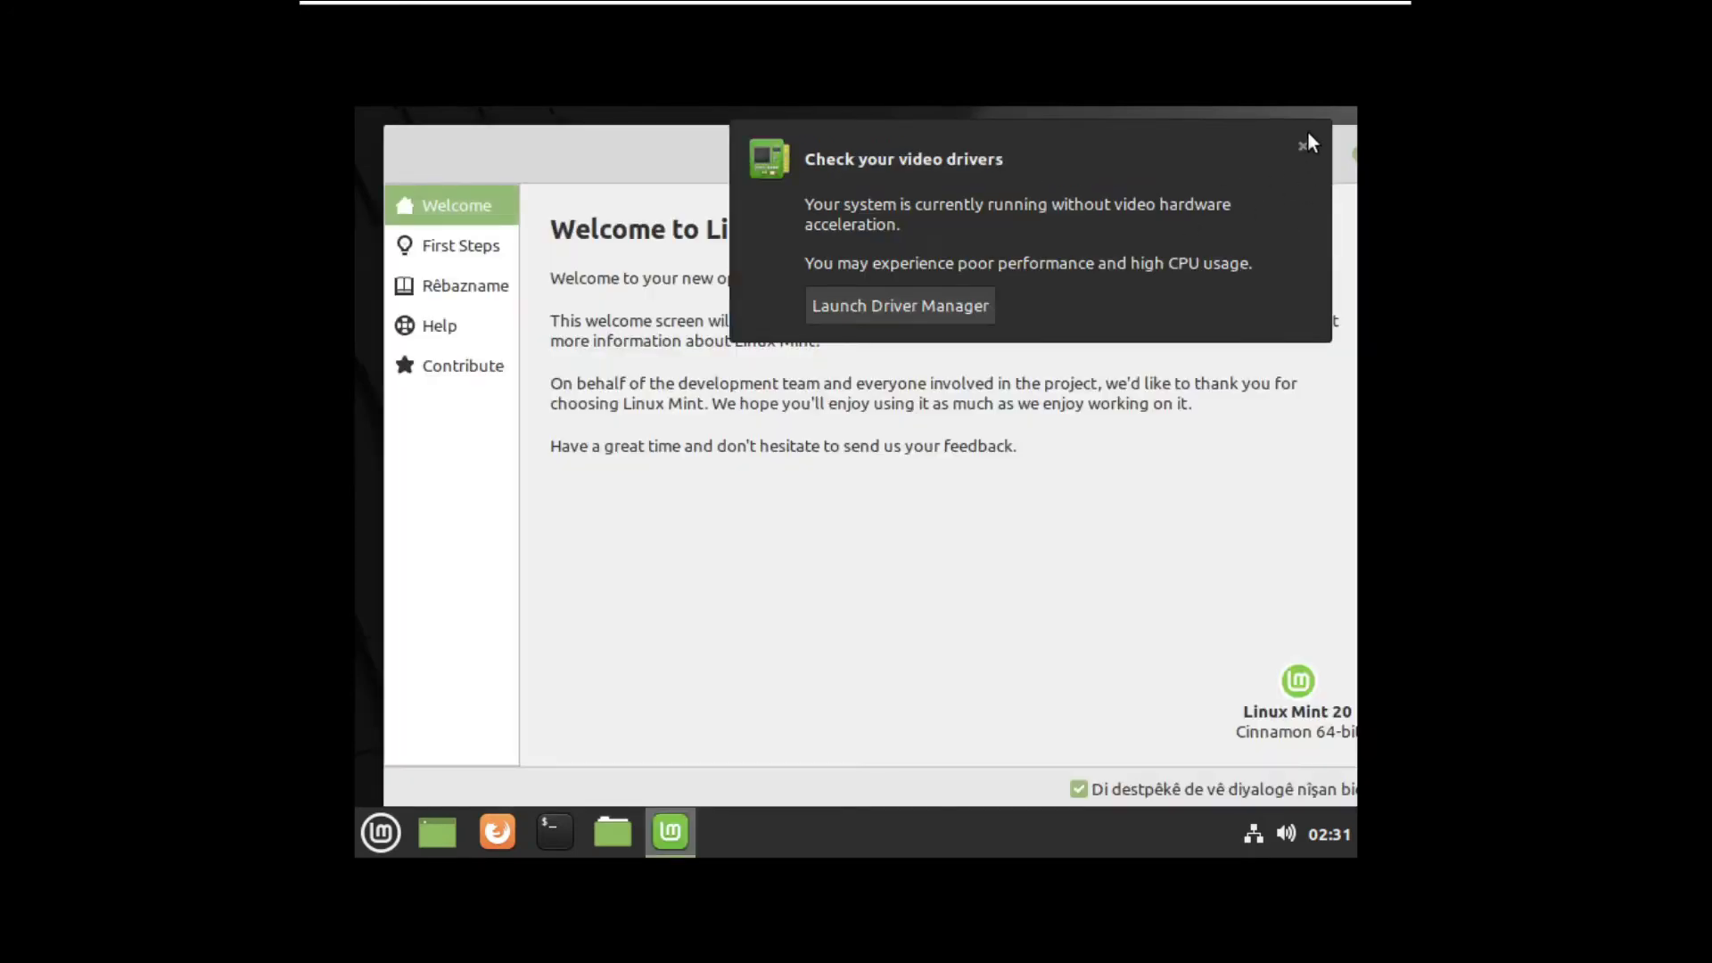
pyautogui.click(1304, 146)
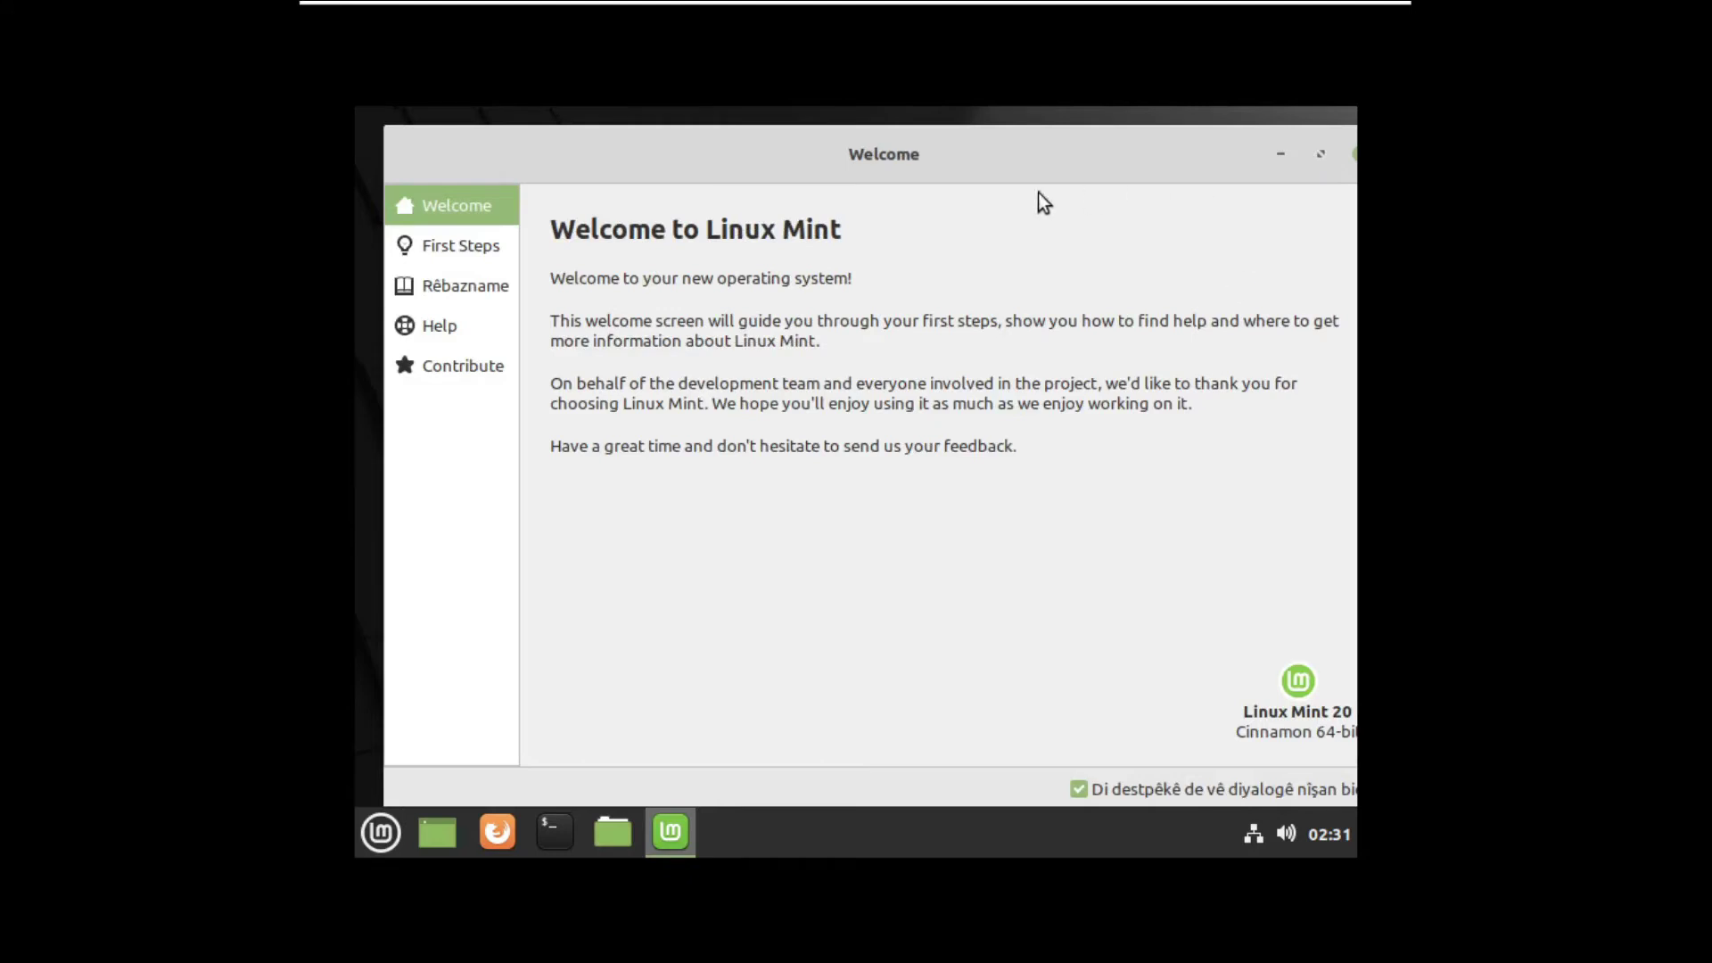
pyautogui.moveTo(842, 136); pyautogui.dragTo(1343, 633)
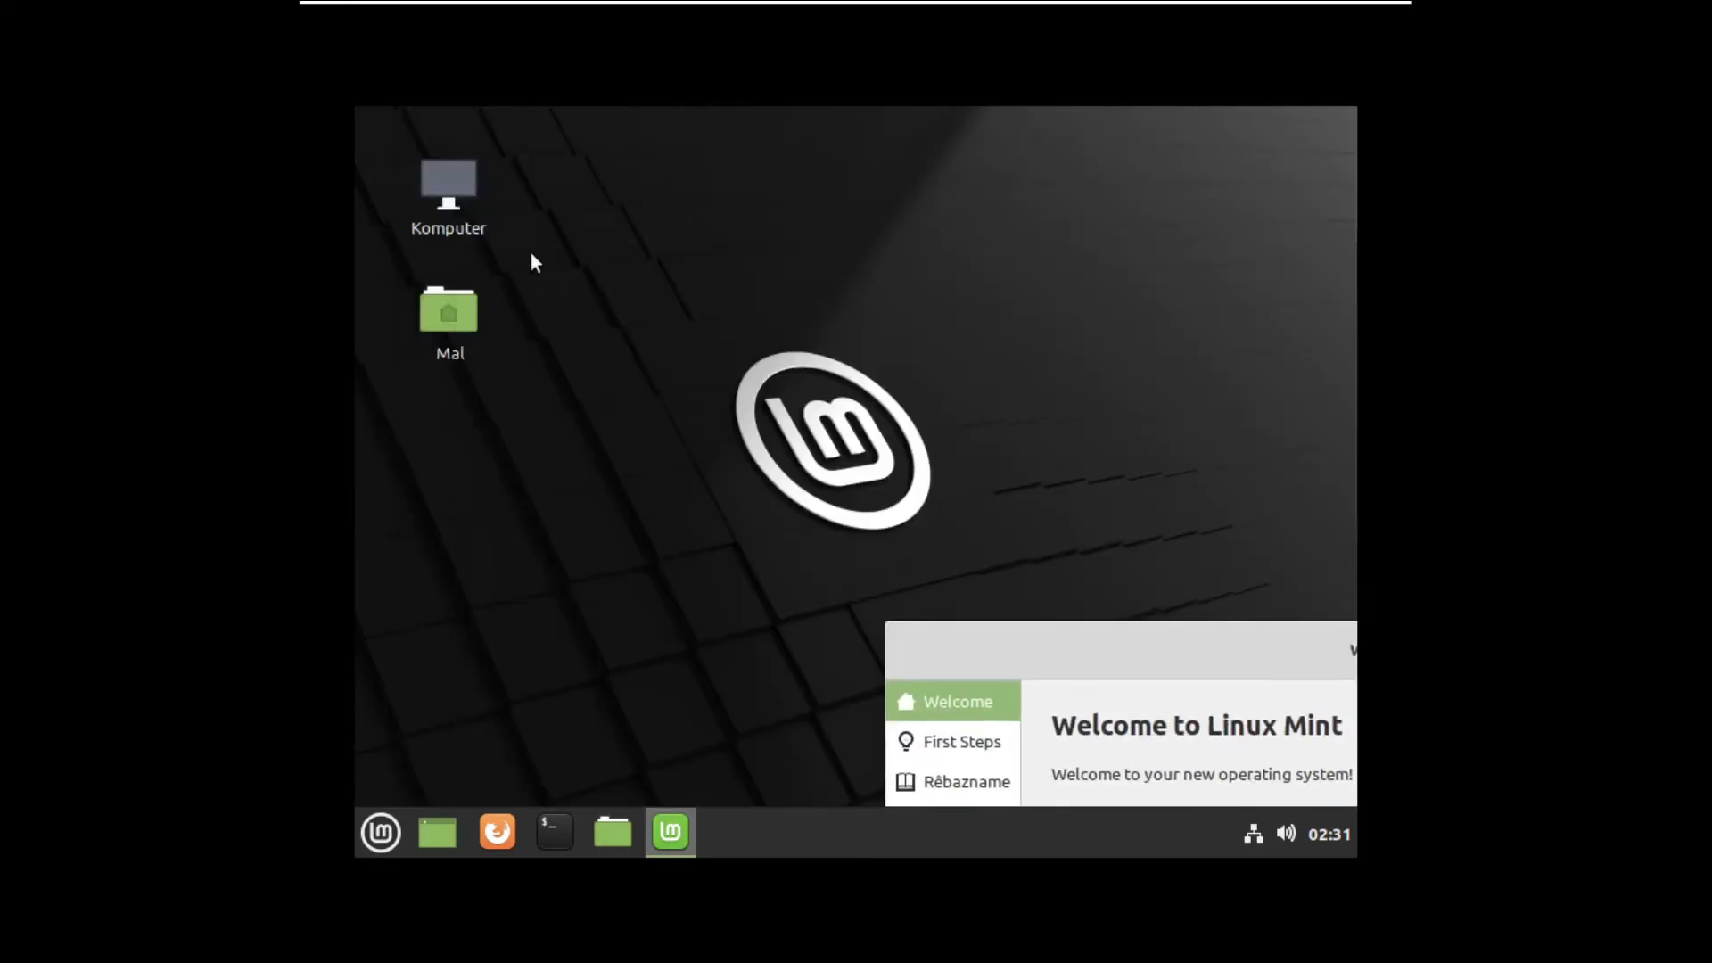
# - Search the application menu for Display and open the display settings
pyautogui.rightClick(532, 253)
pyautogui.click(354, 849)
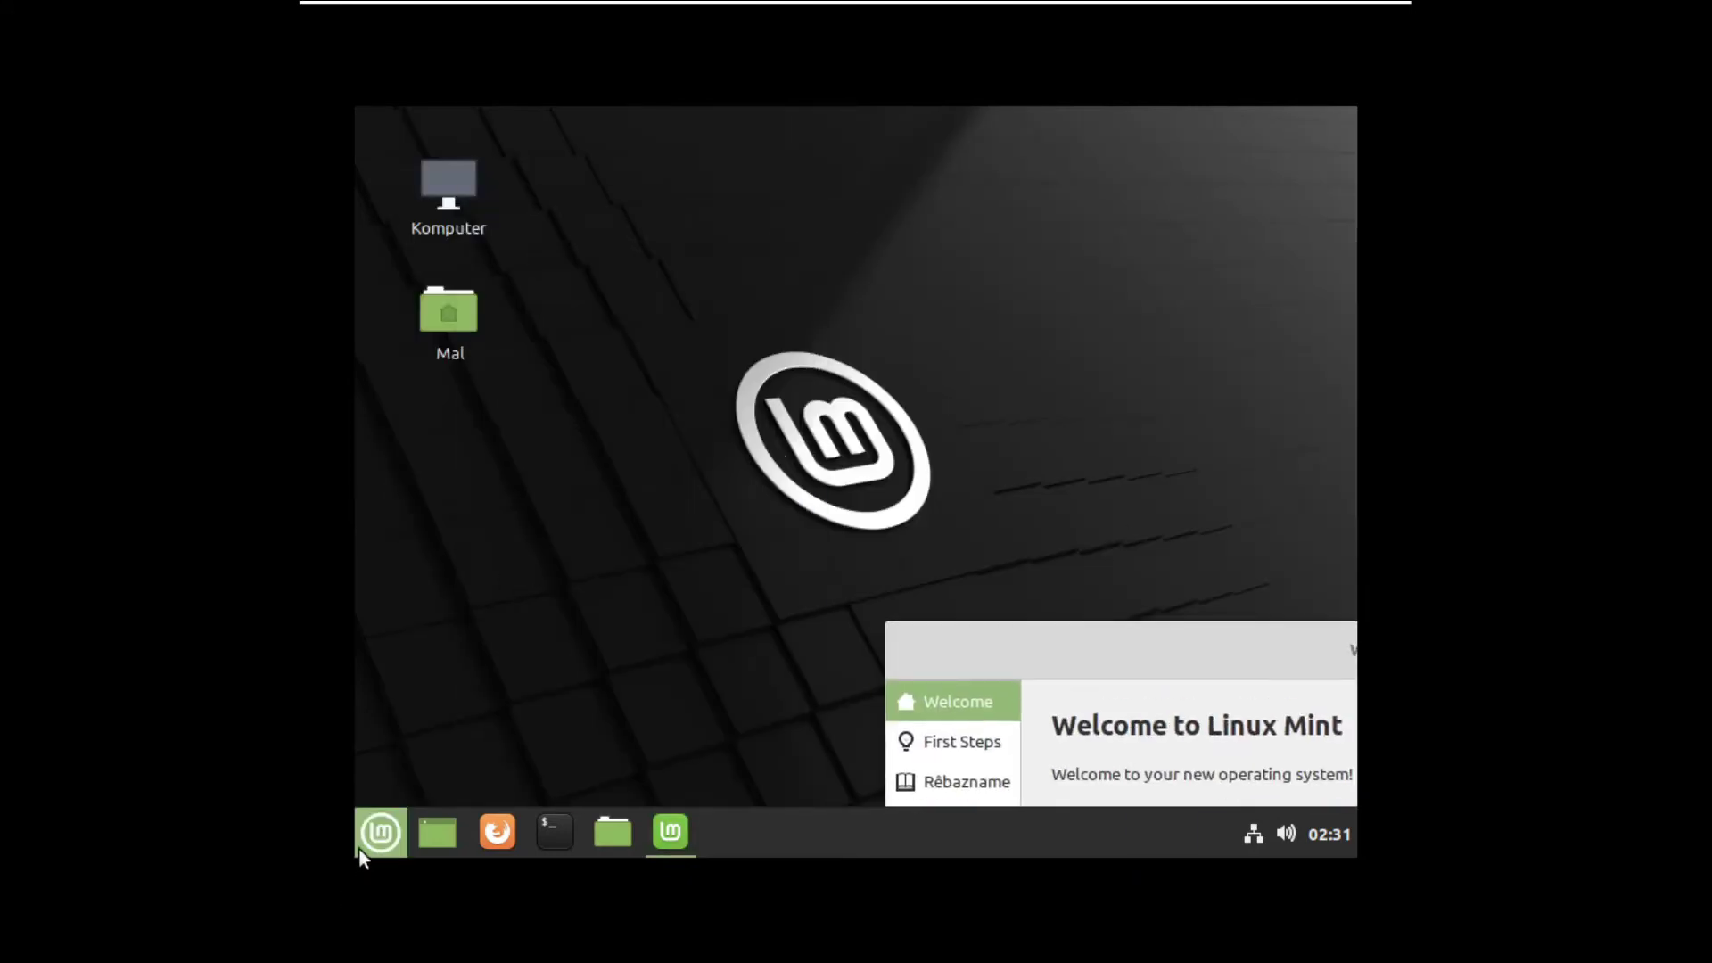
pyautogui.click(359, 847)
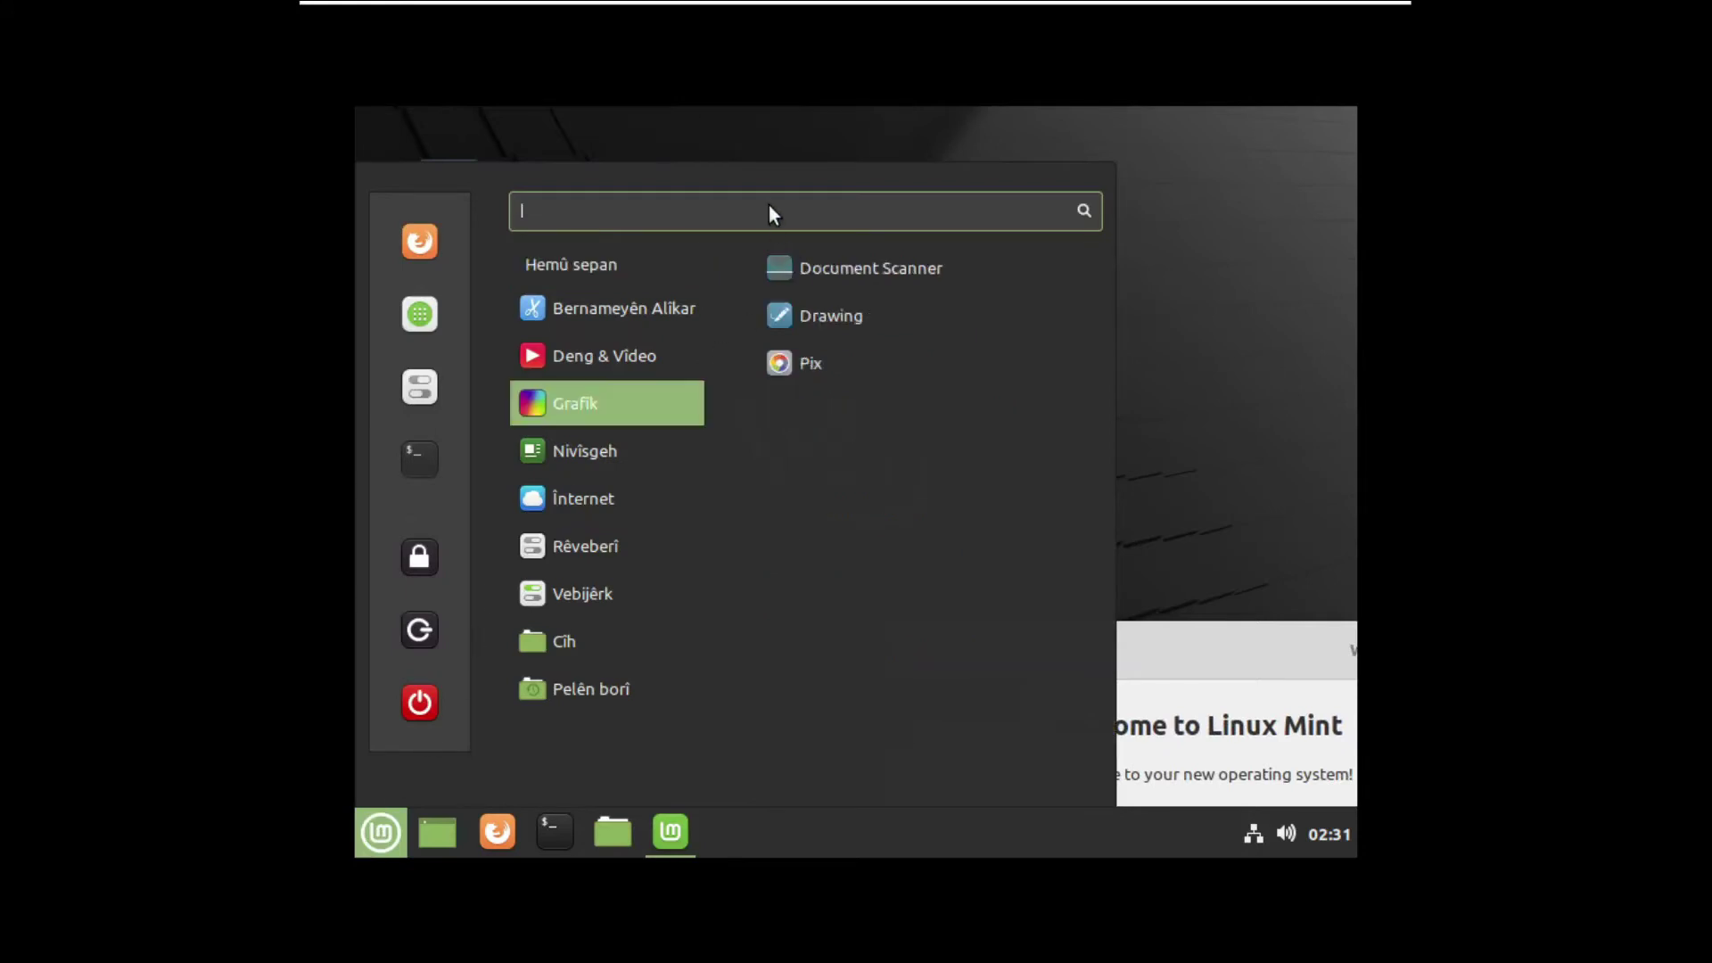
pyautogui.write('di')
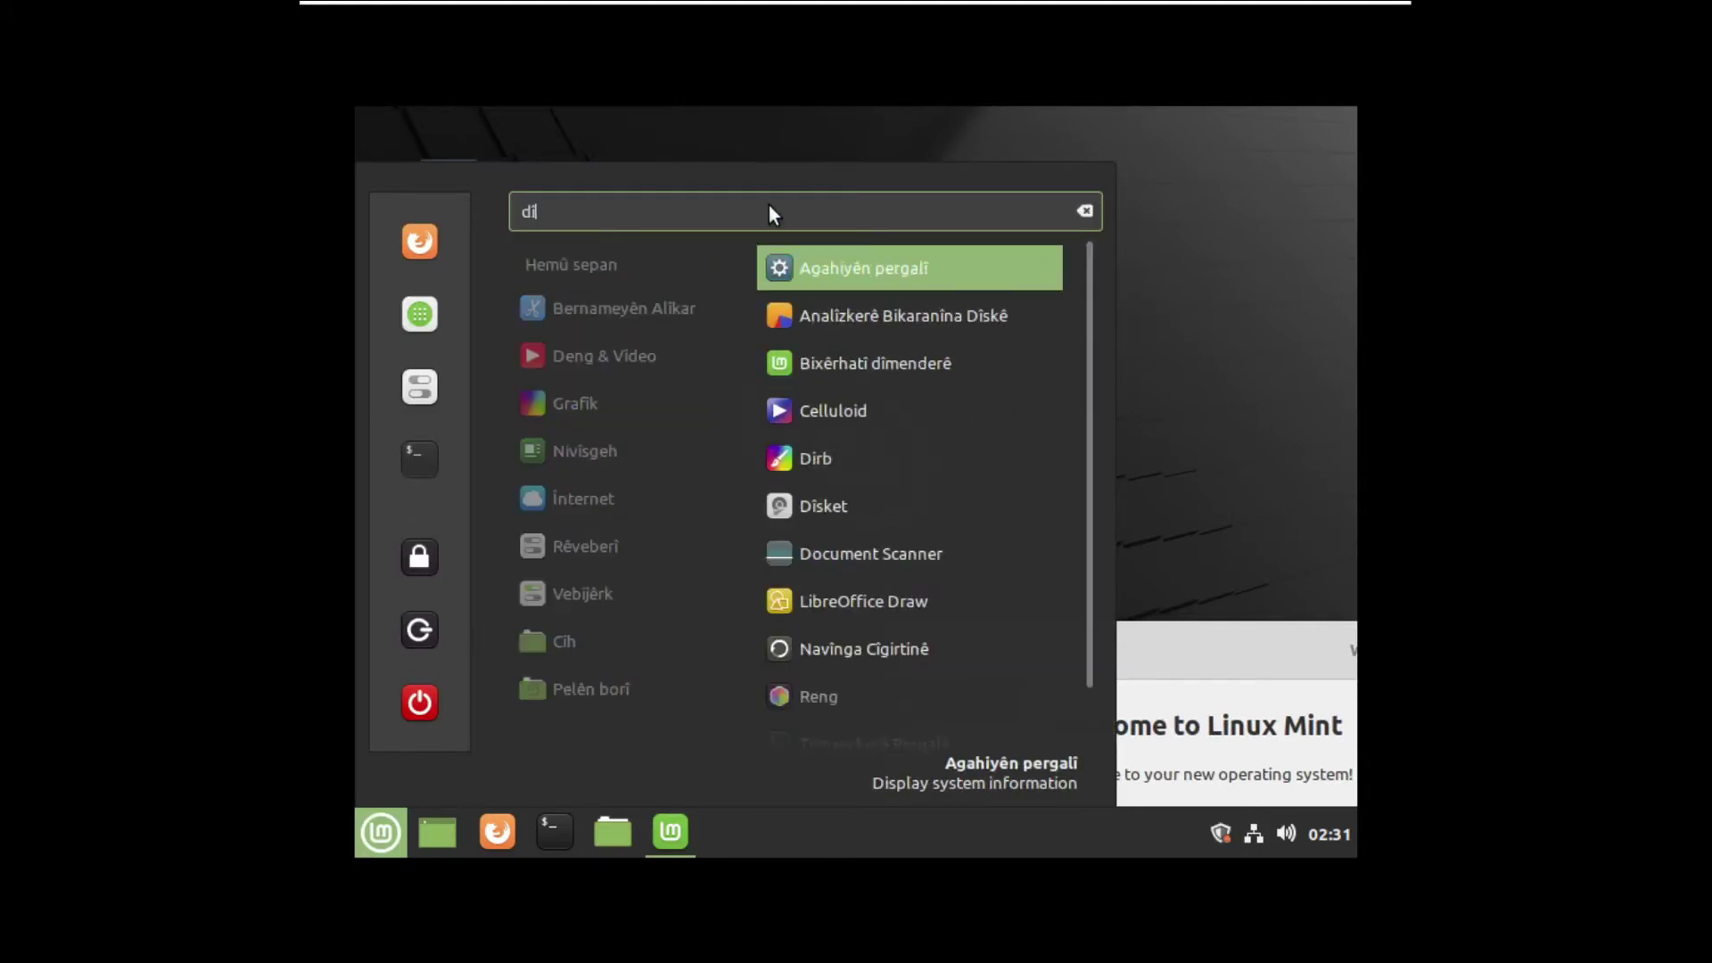
pyautogui.press('BackSpace')
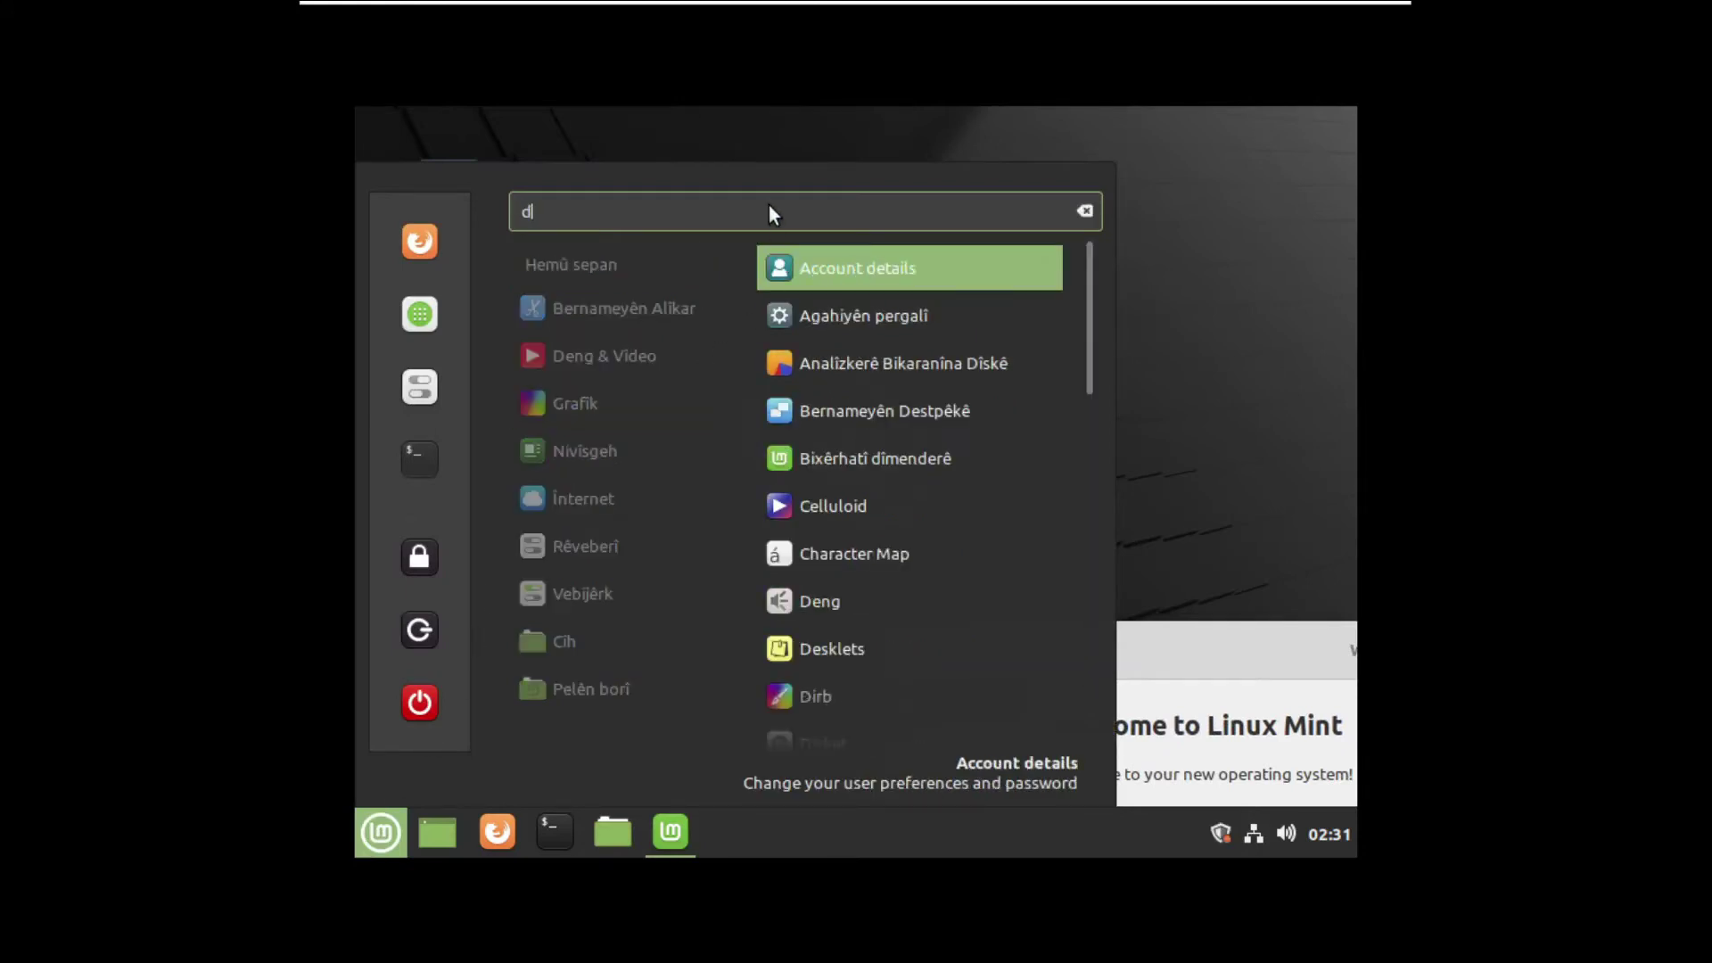
pyautogui.write('ispl')
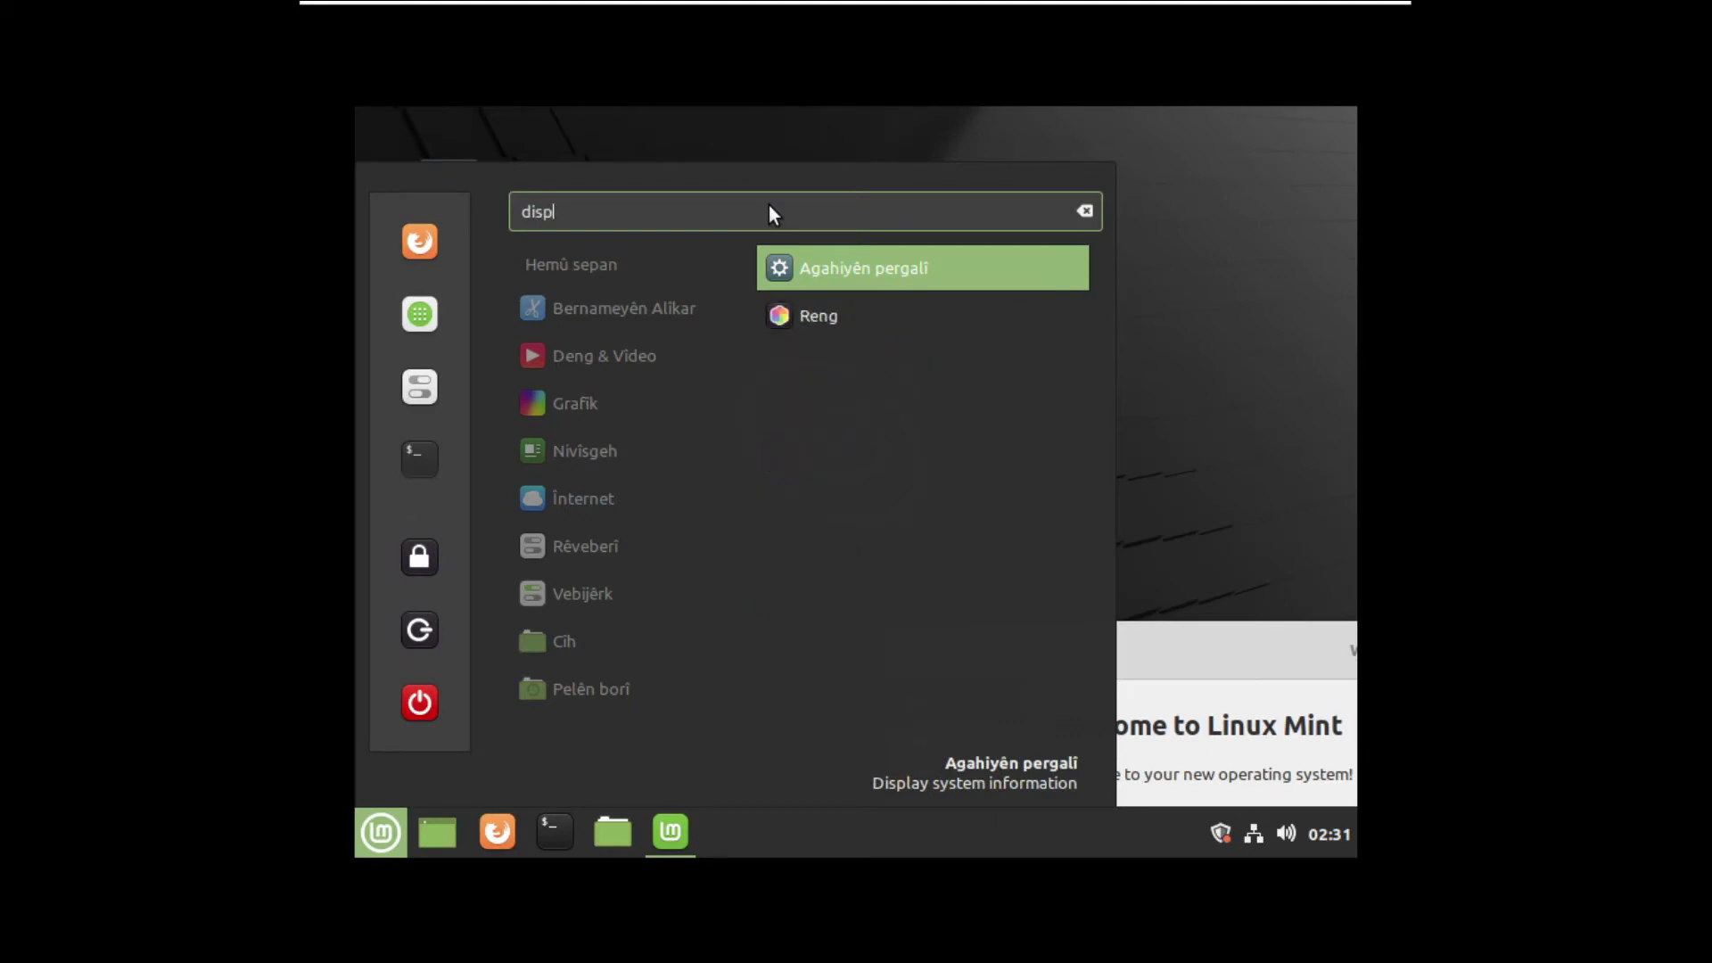
pyautogui.press('BackSpace')
pyautogui.press('BackSpace')
pyautogui.press('BackSpace')
pyautogui.write('spl')
pyautogui.press('BackSpace')
pyautogui.press('BackSpace')
pyautogui.press('BackSpace')
pyautogui.press('BackSpace')
pyautogui.press('BackSpace')
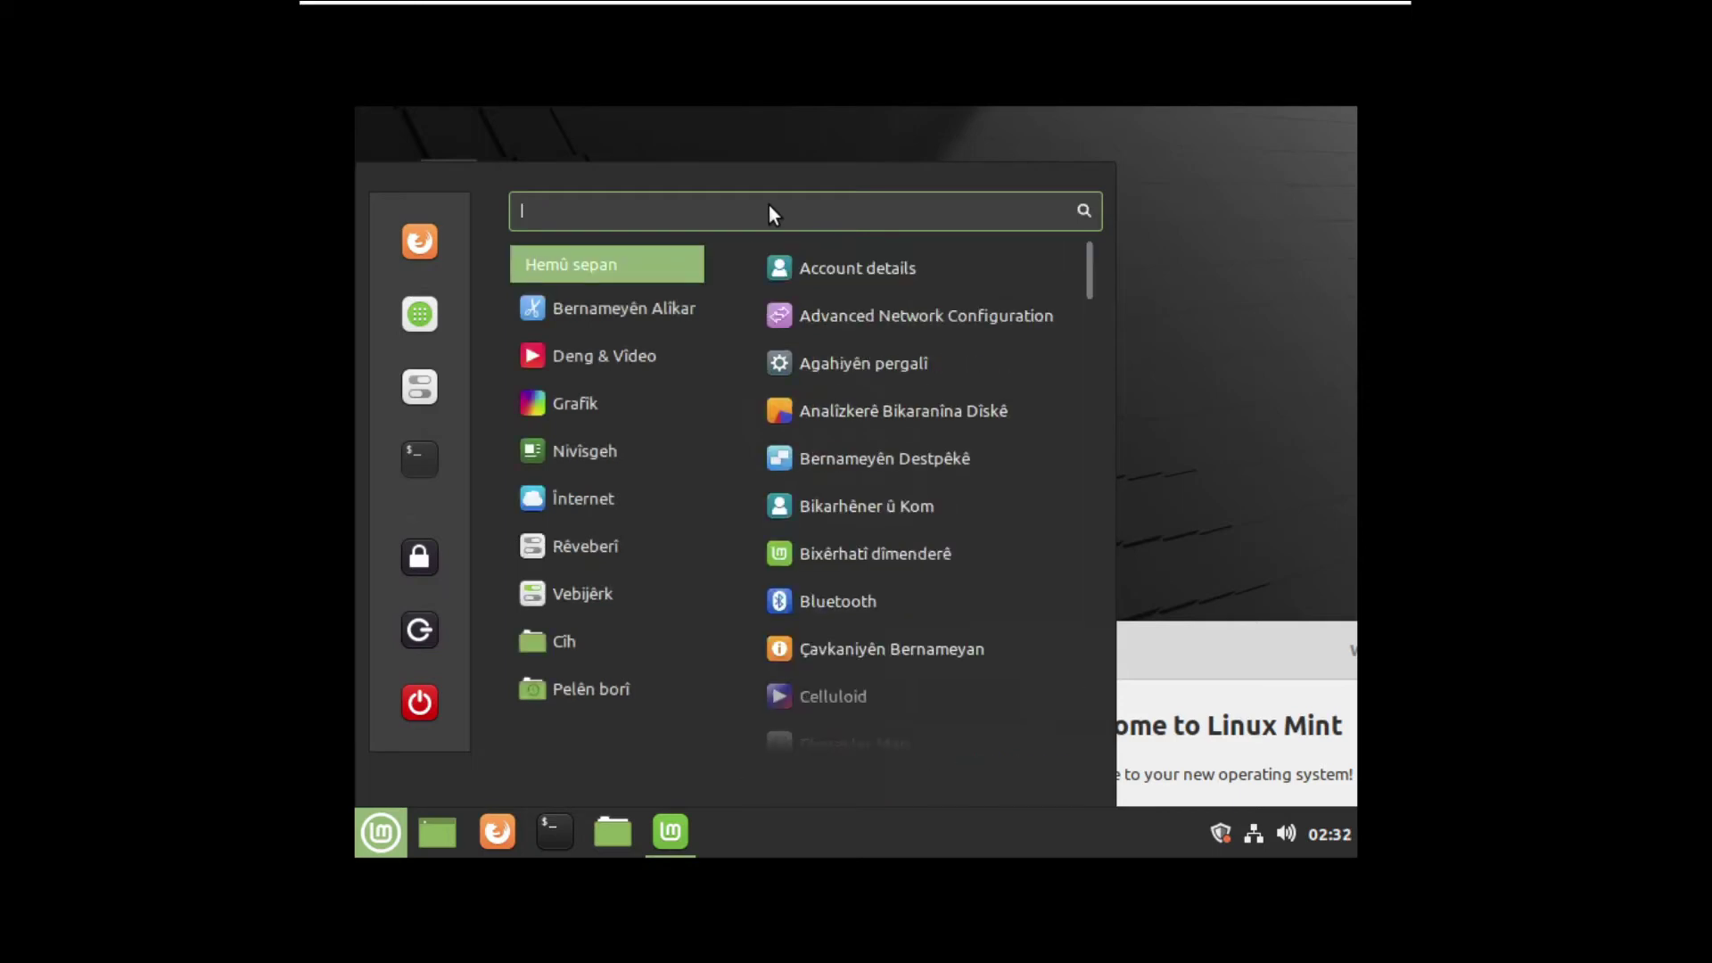
pyautogui.scroll(-10, 895, 626)
pyautogui.click(896, 626)
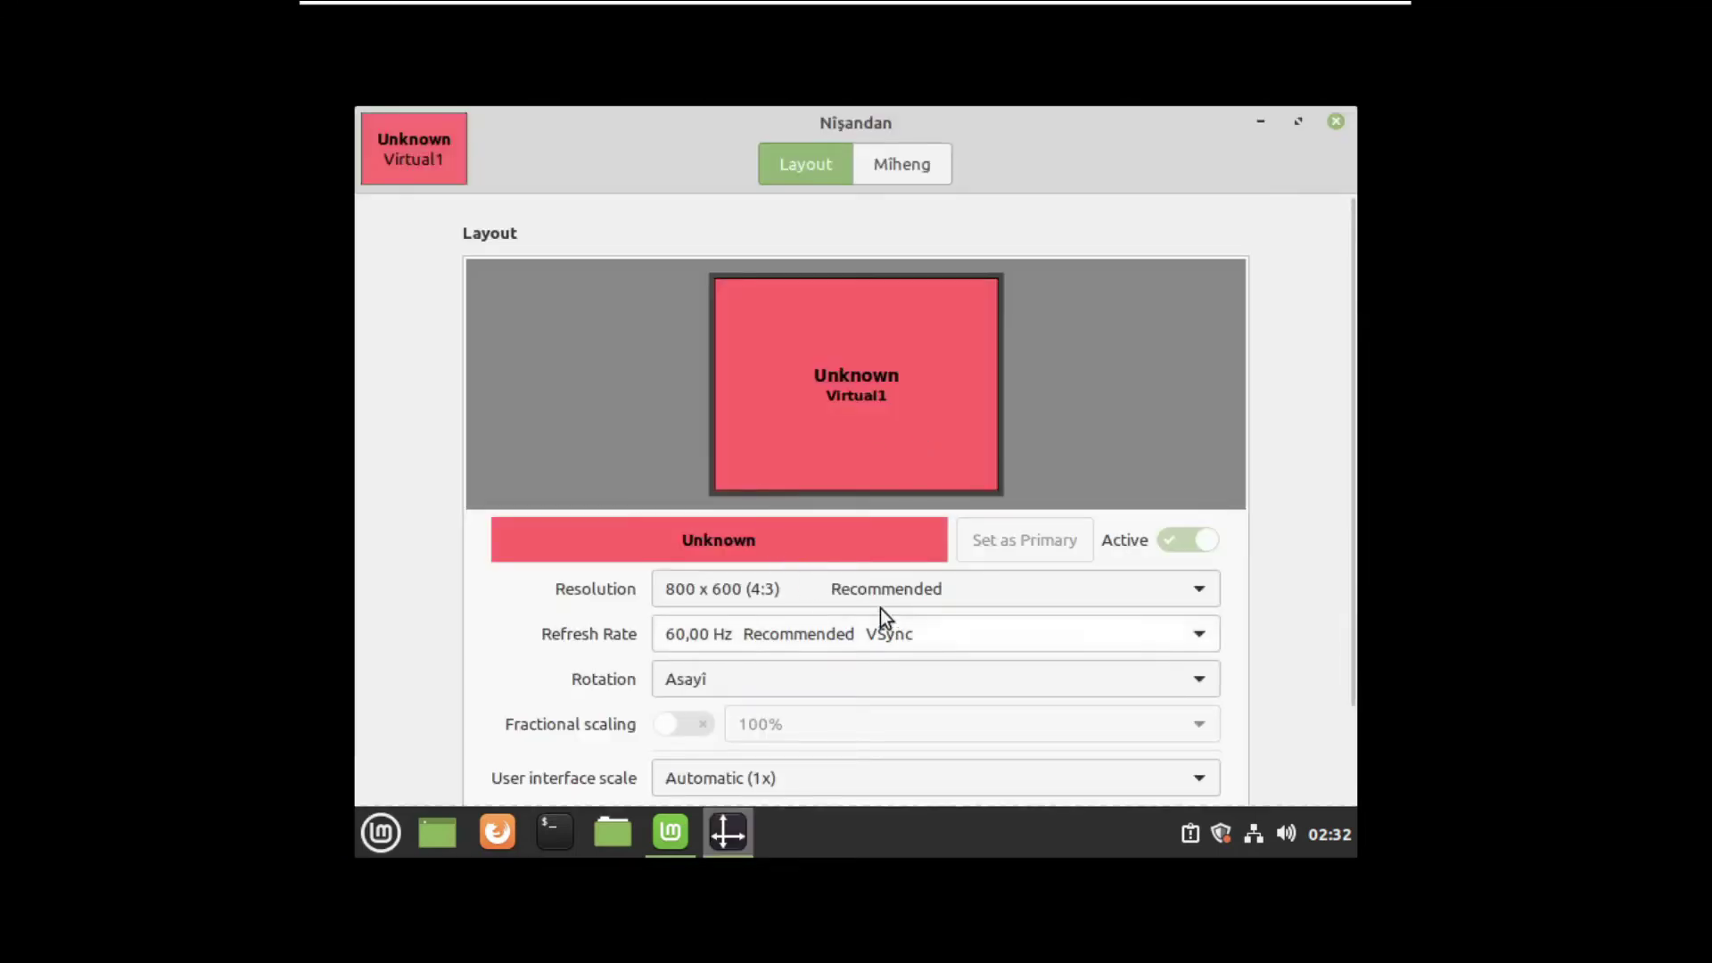
# - Set the resolution to 1360 x 768 (16:9), apply it and keep the configuration
pyautogui.click(874, 596)
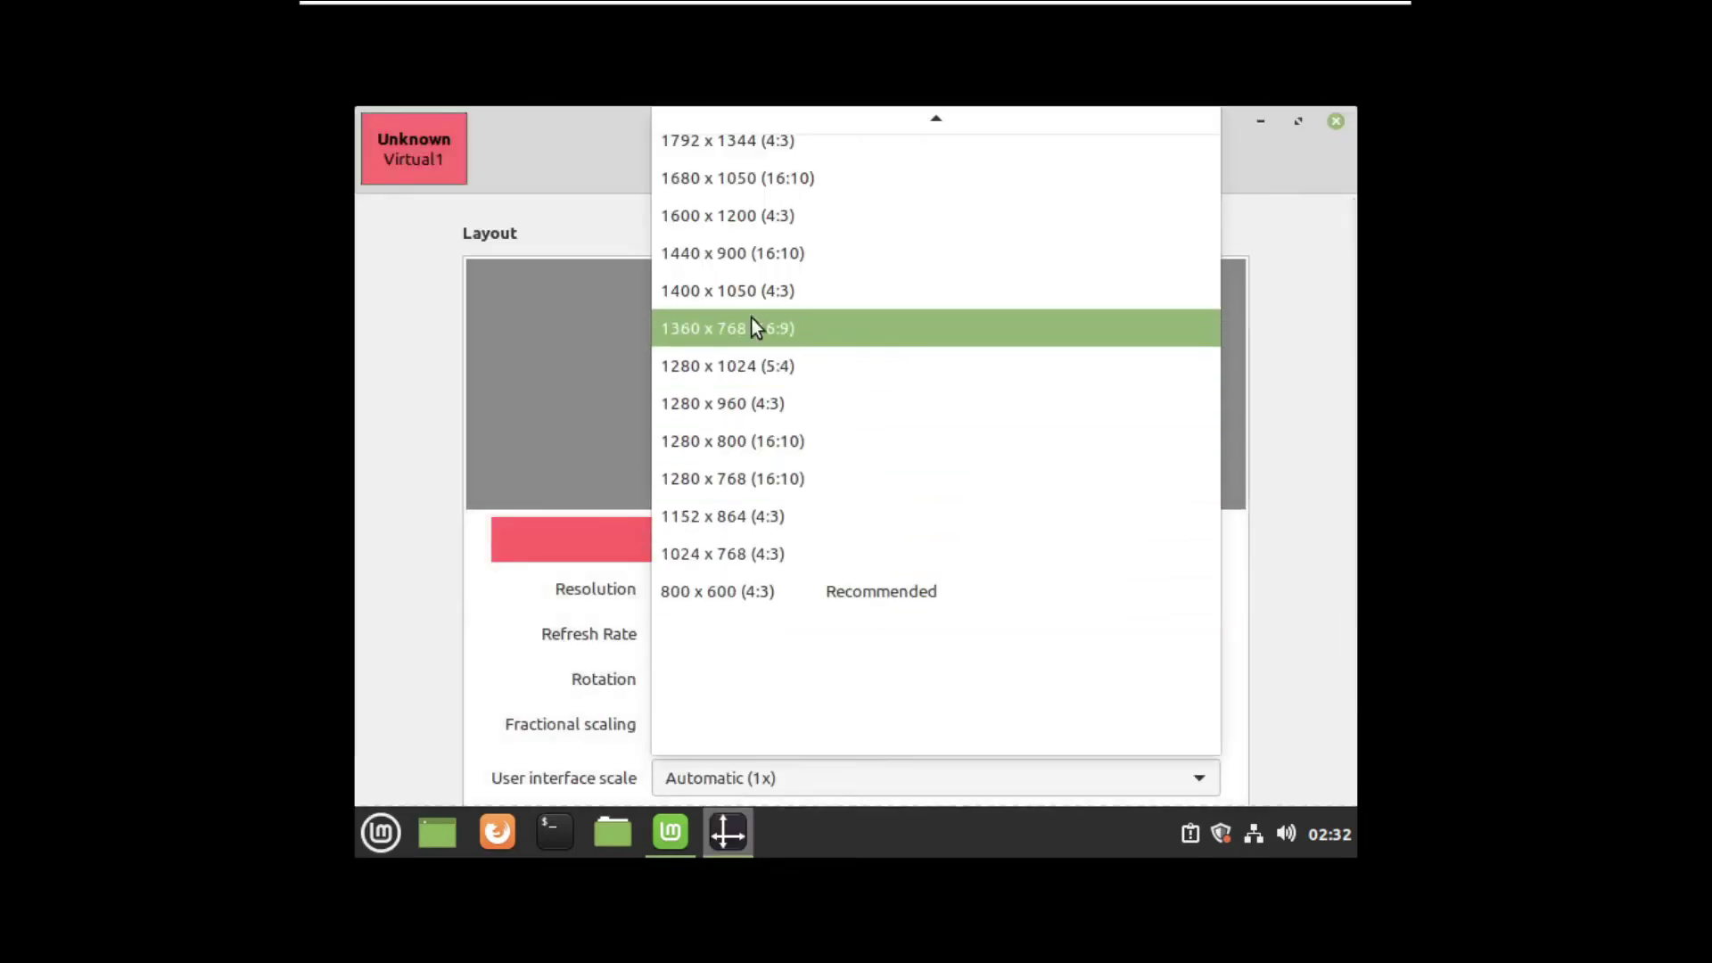
pyautogui.click(712, 338)
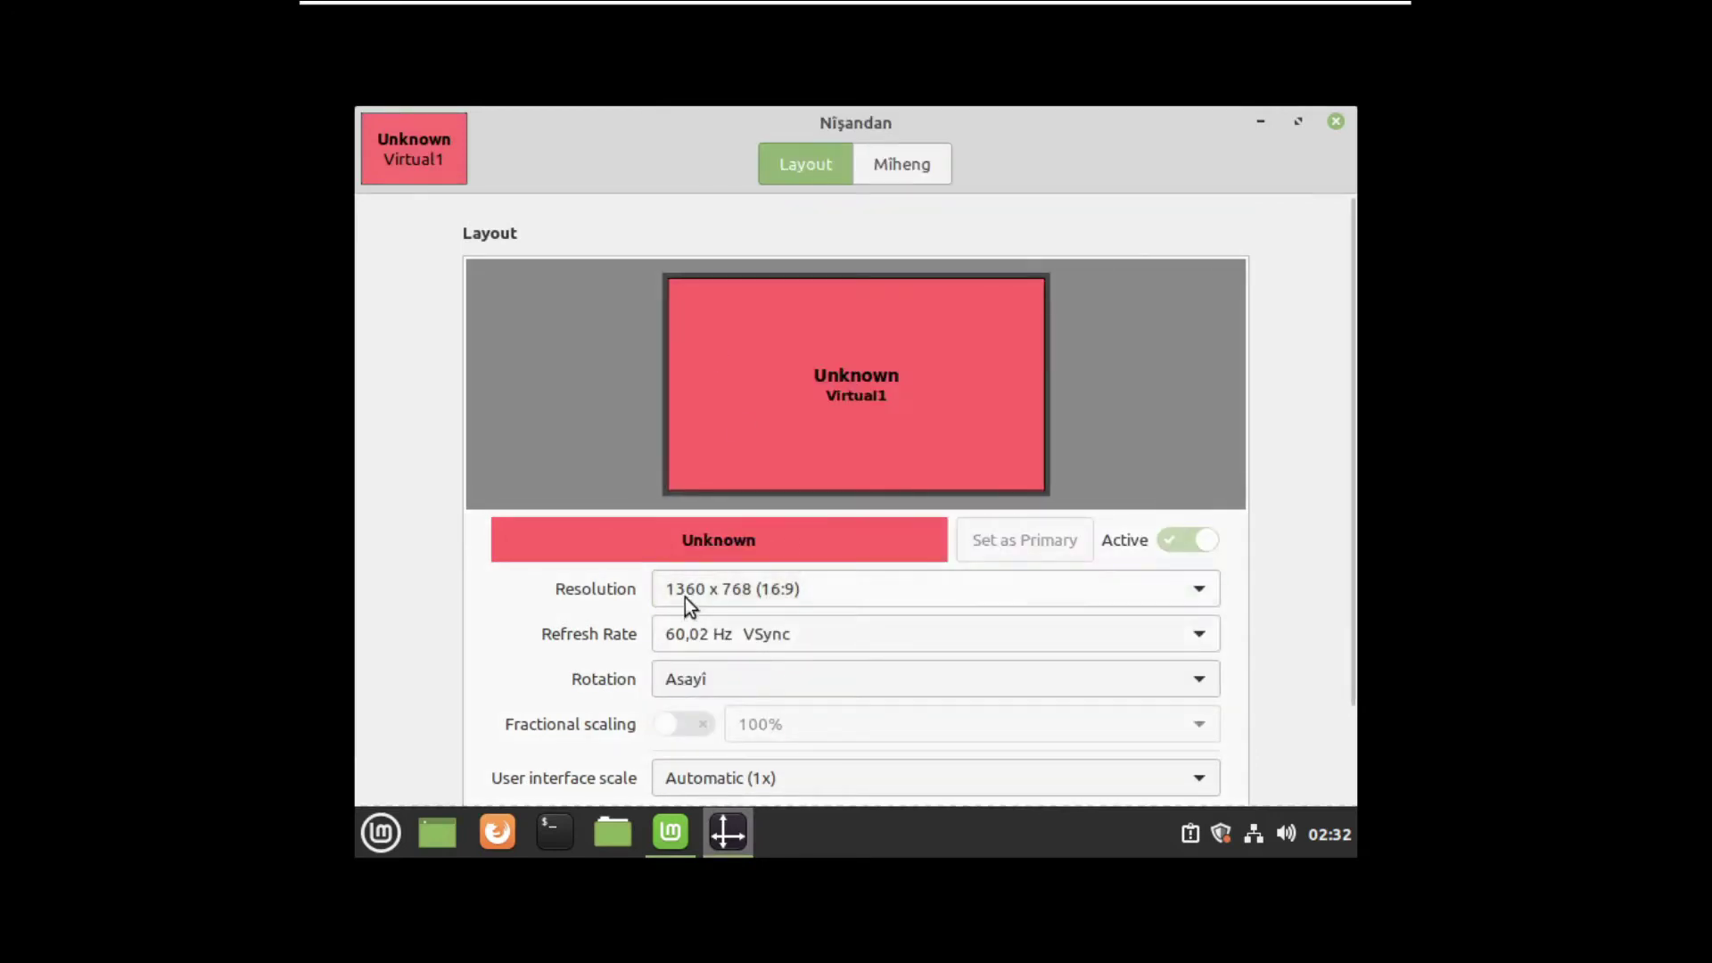
pyautogui.scroll(-3, 1257, 603)
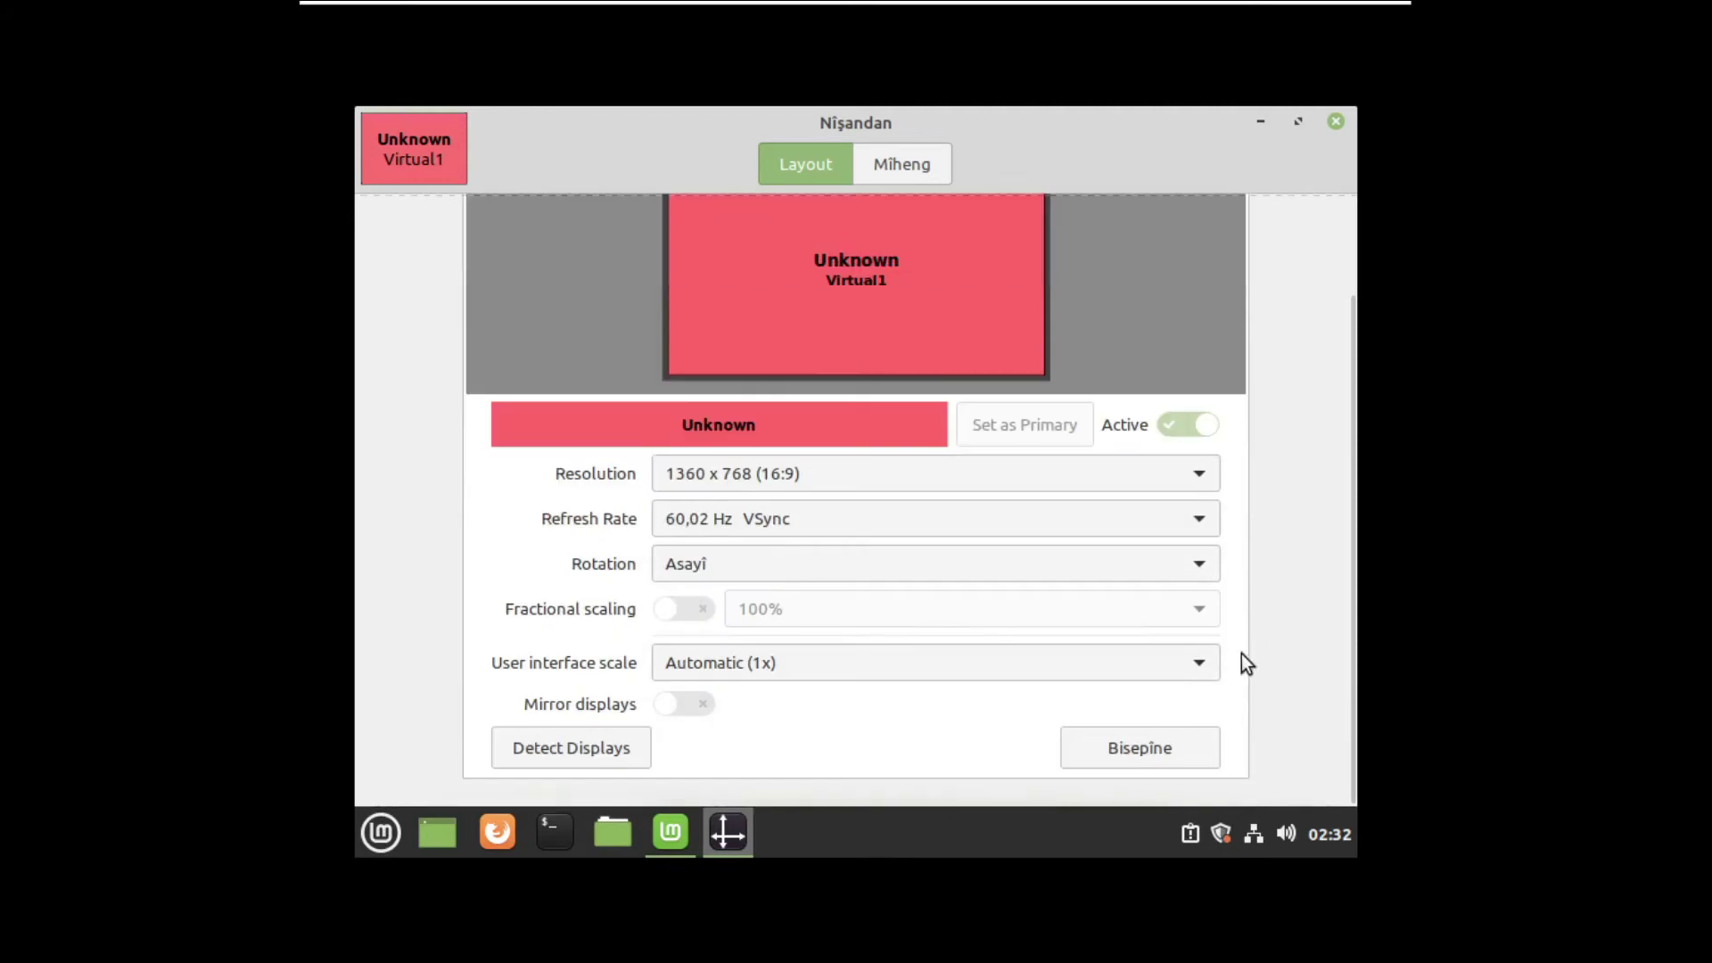
pyautogui.click(1144, 745)
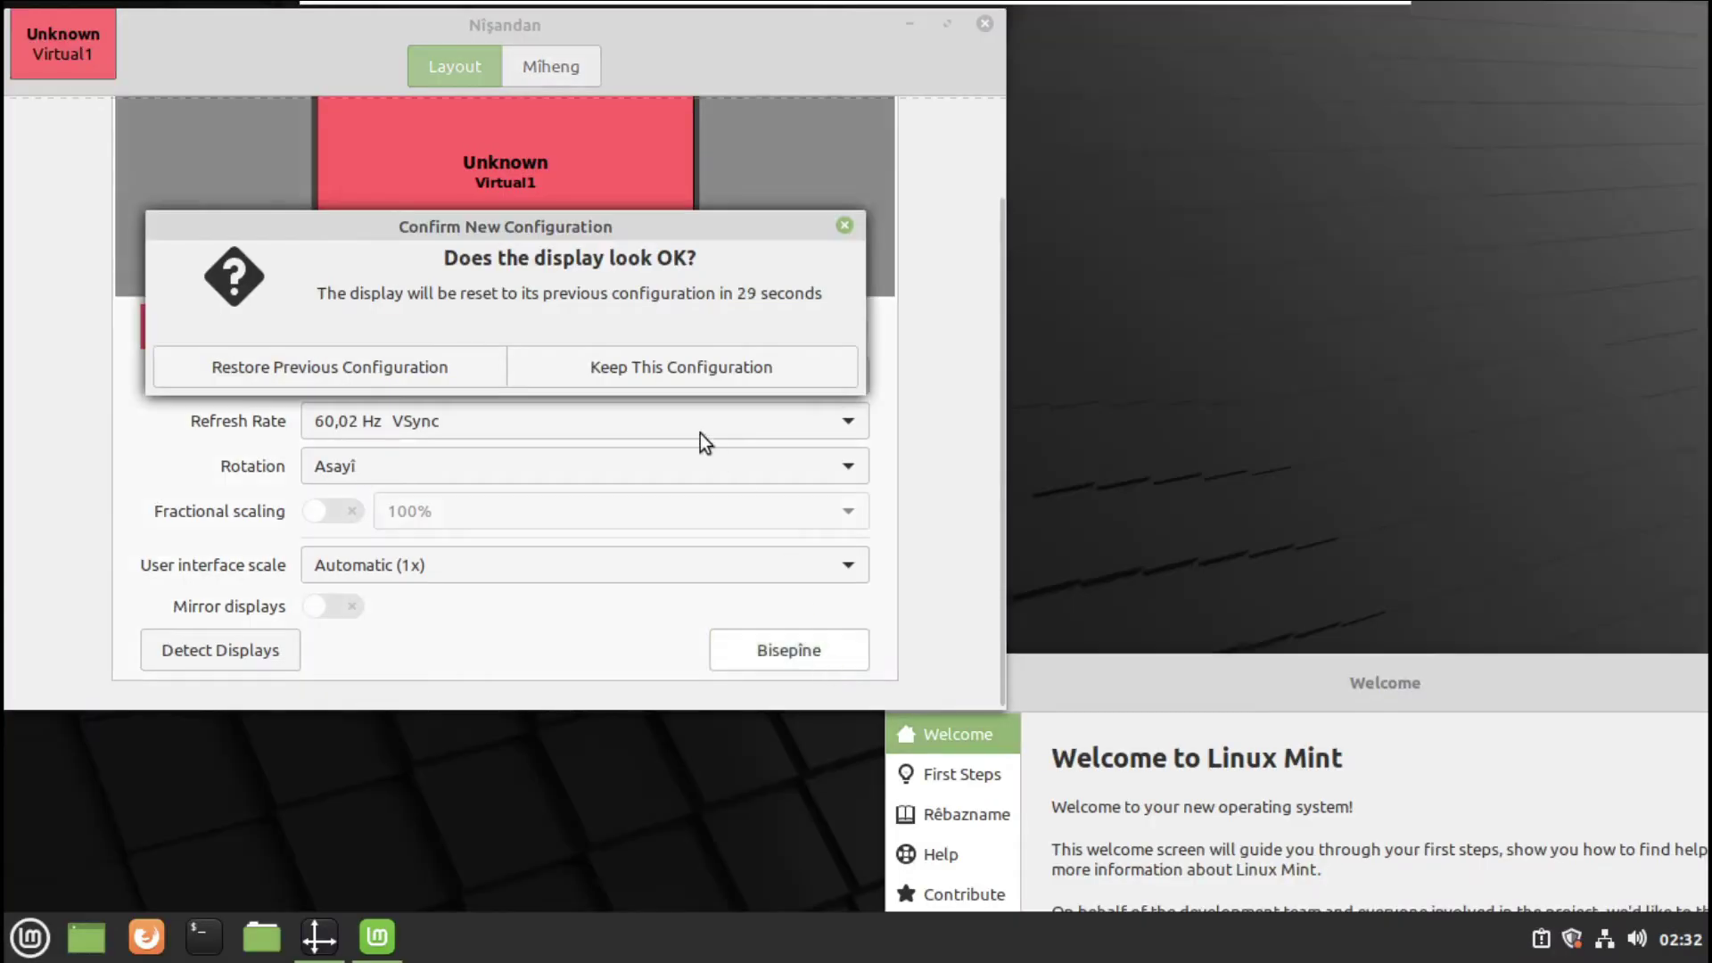
pyautogui.click(669, 374)
pyautogui.click(663, 372)
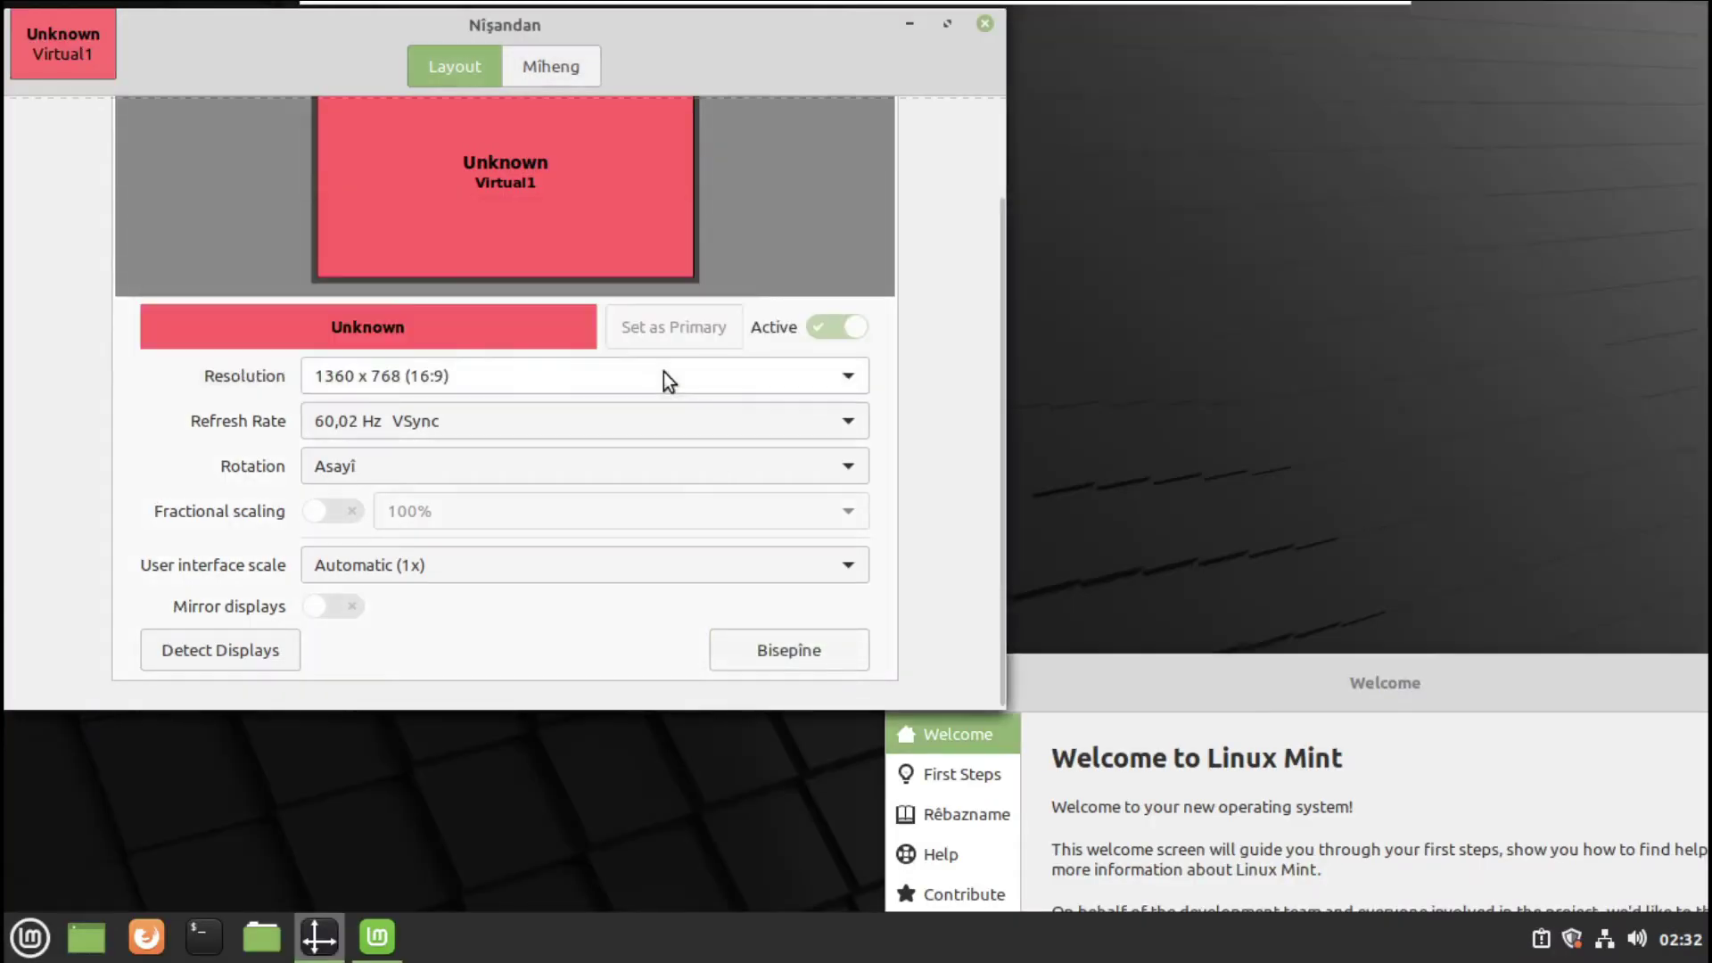
# - Glance at the Welcome window's First Steps page, then close the Welcome and Display windows
pyautogui.moveTo(1352, 689); pyautogui.dragTo(888, 199)
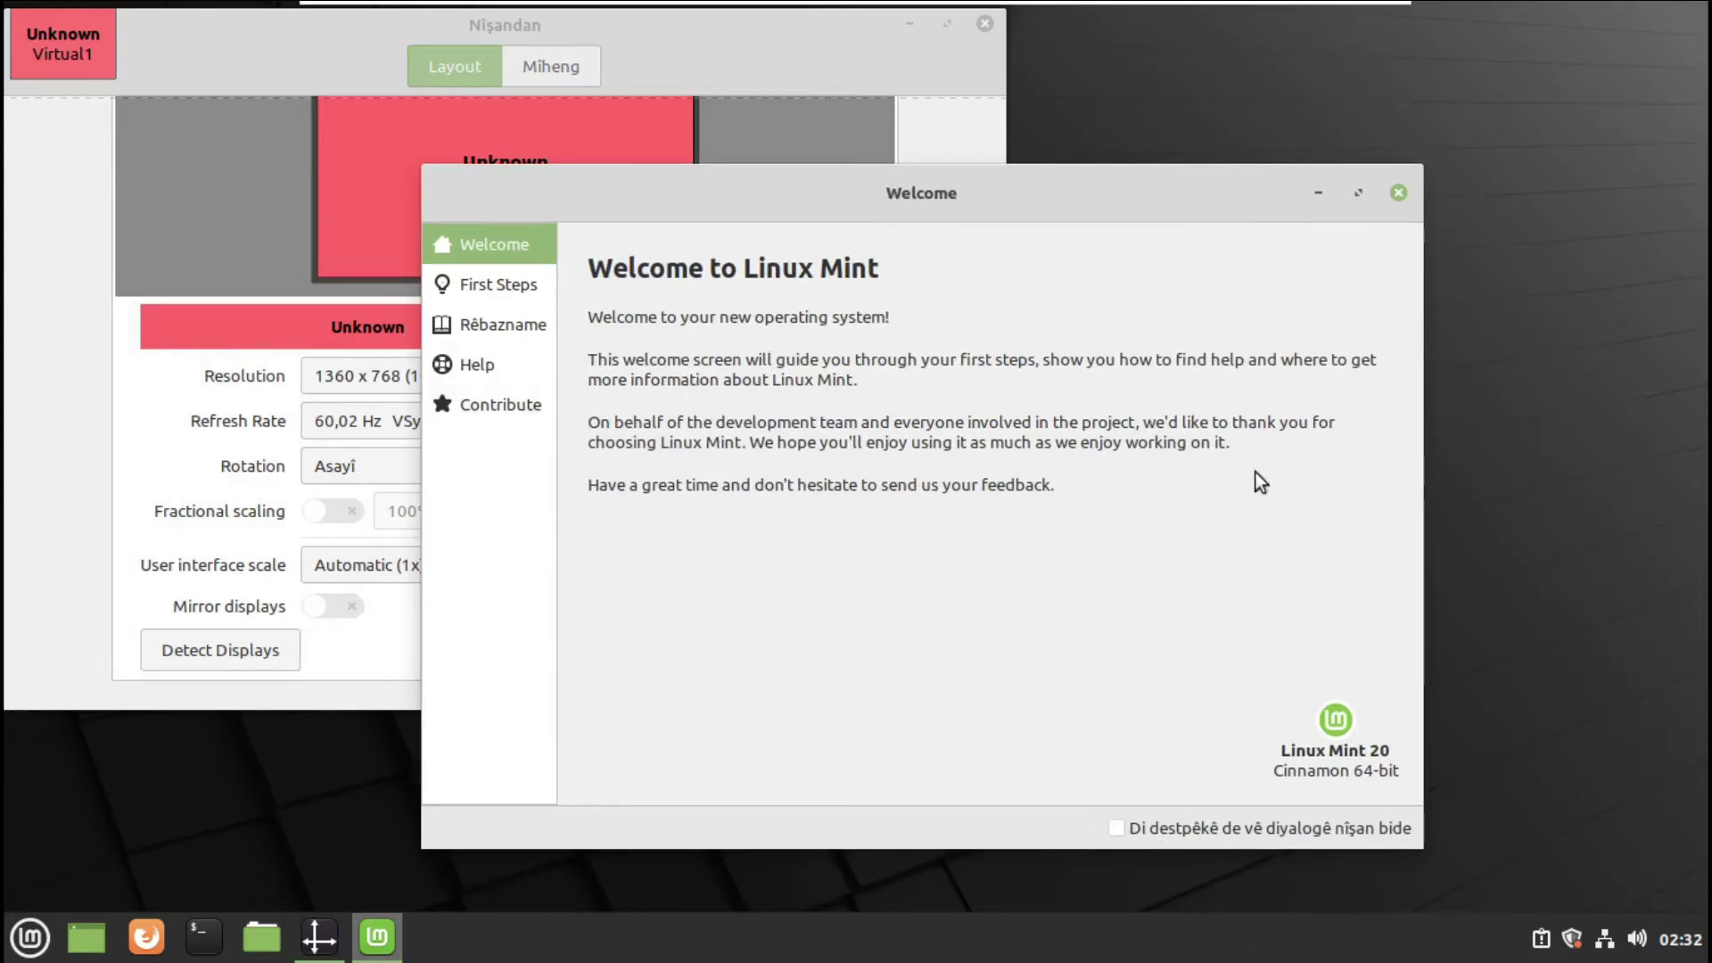
pyautogui.click(528, 291)
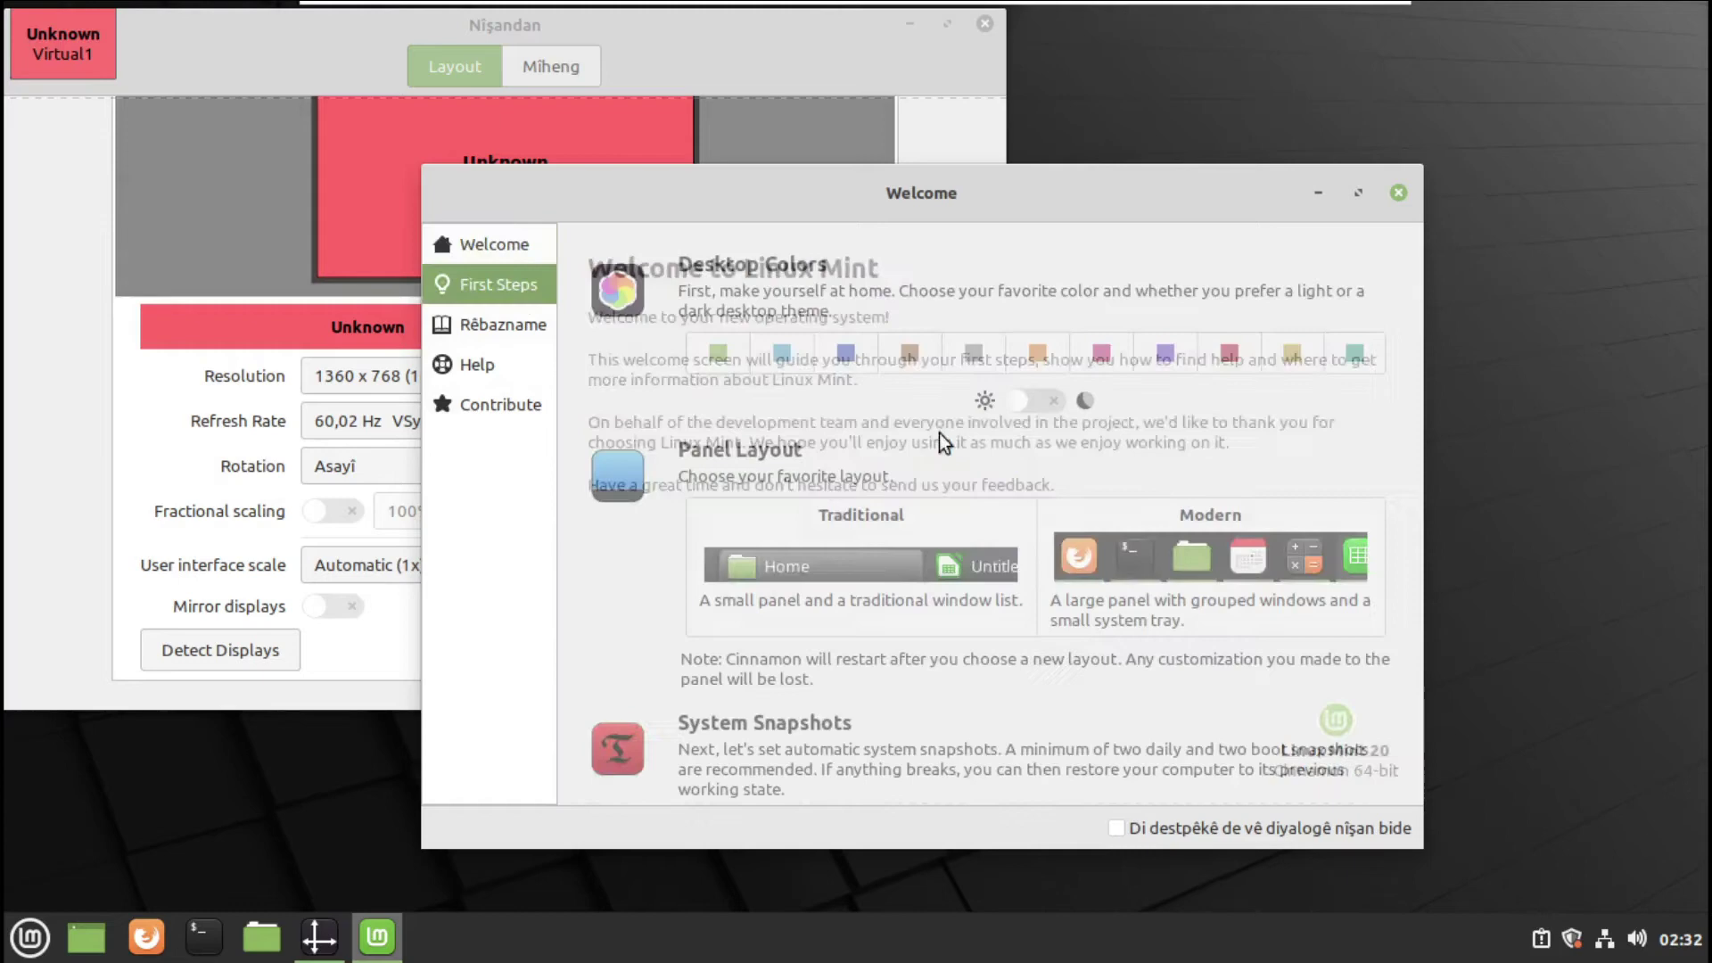
pyautogui.click(521, 248)
pyautogui.click(1406, 196)
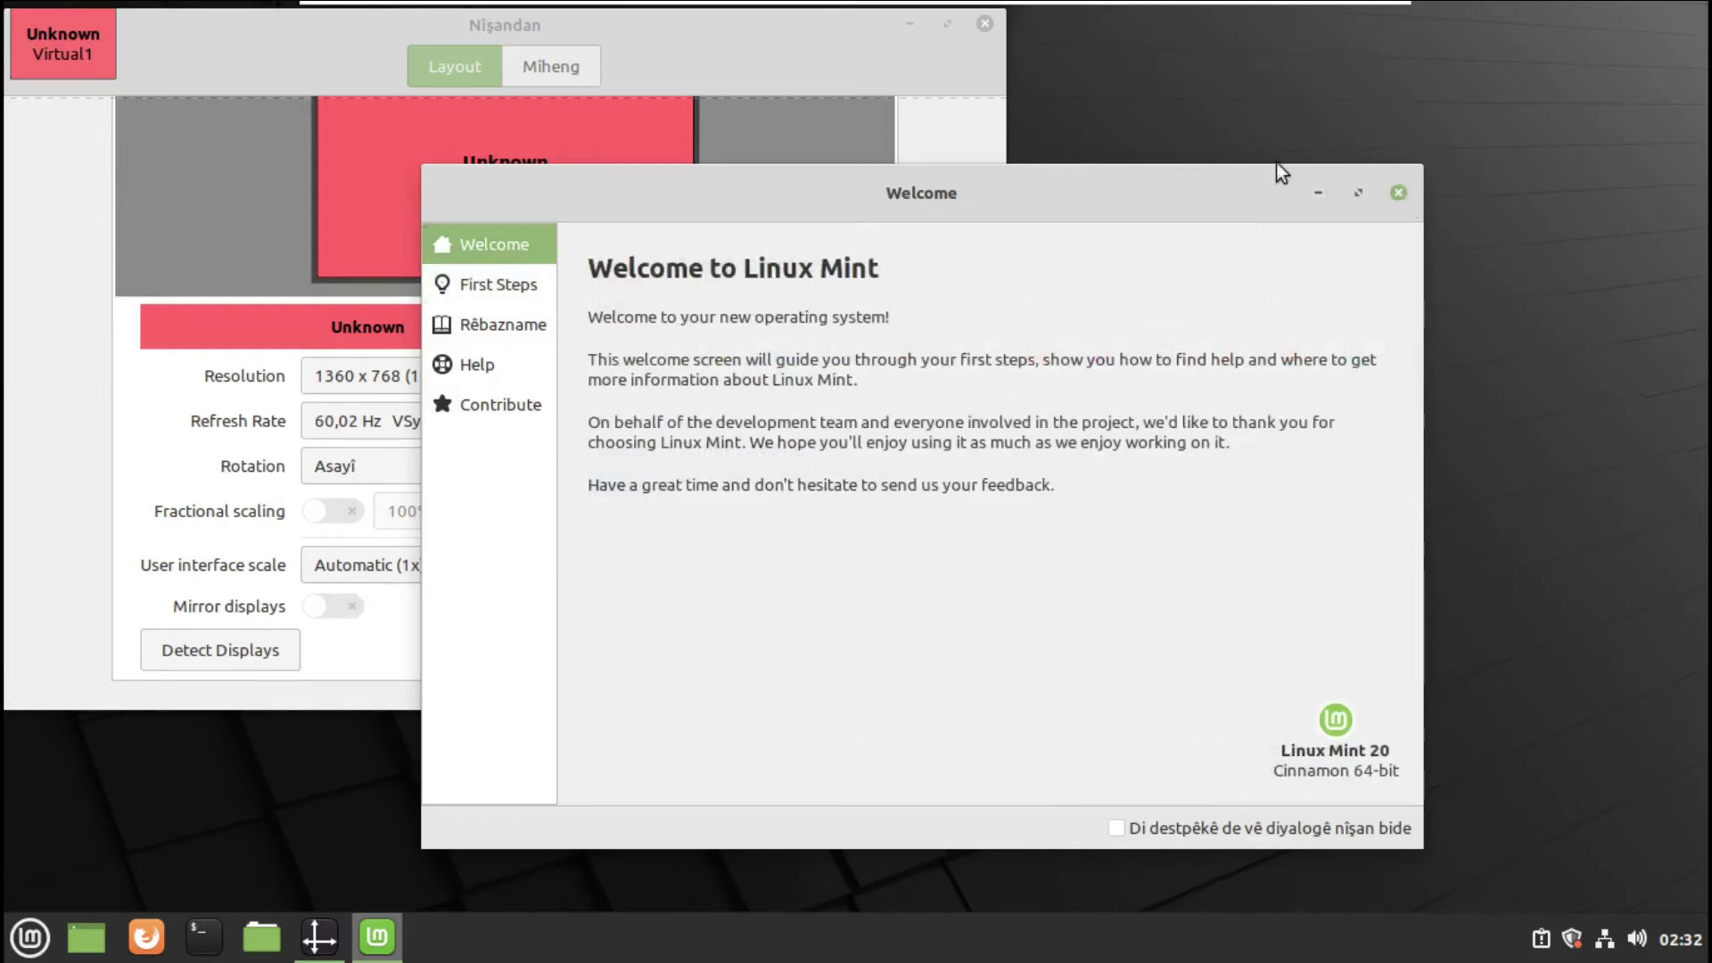
pyautogui.click(985, 24)
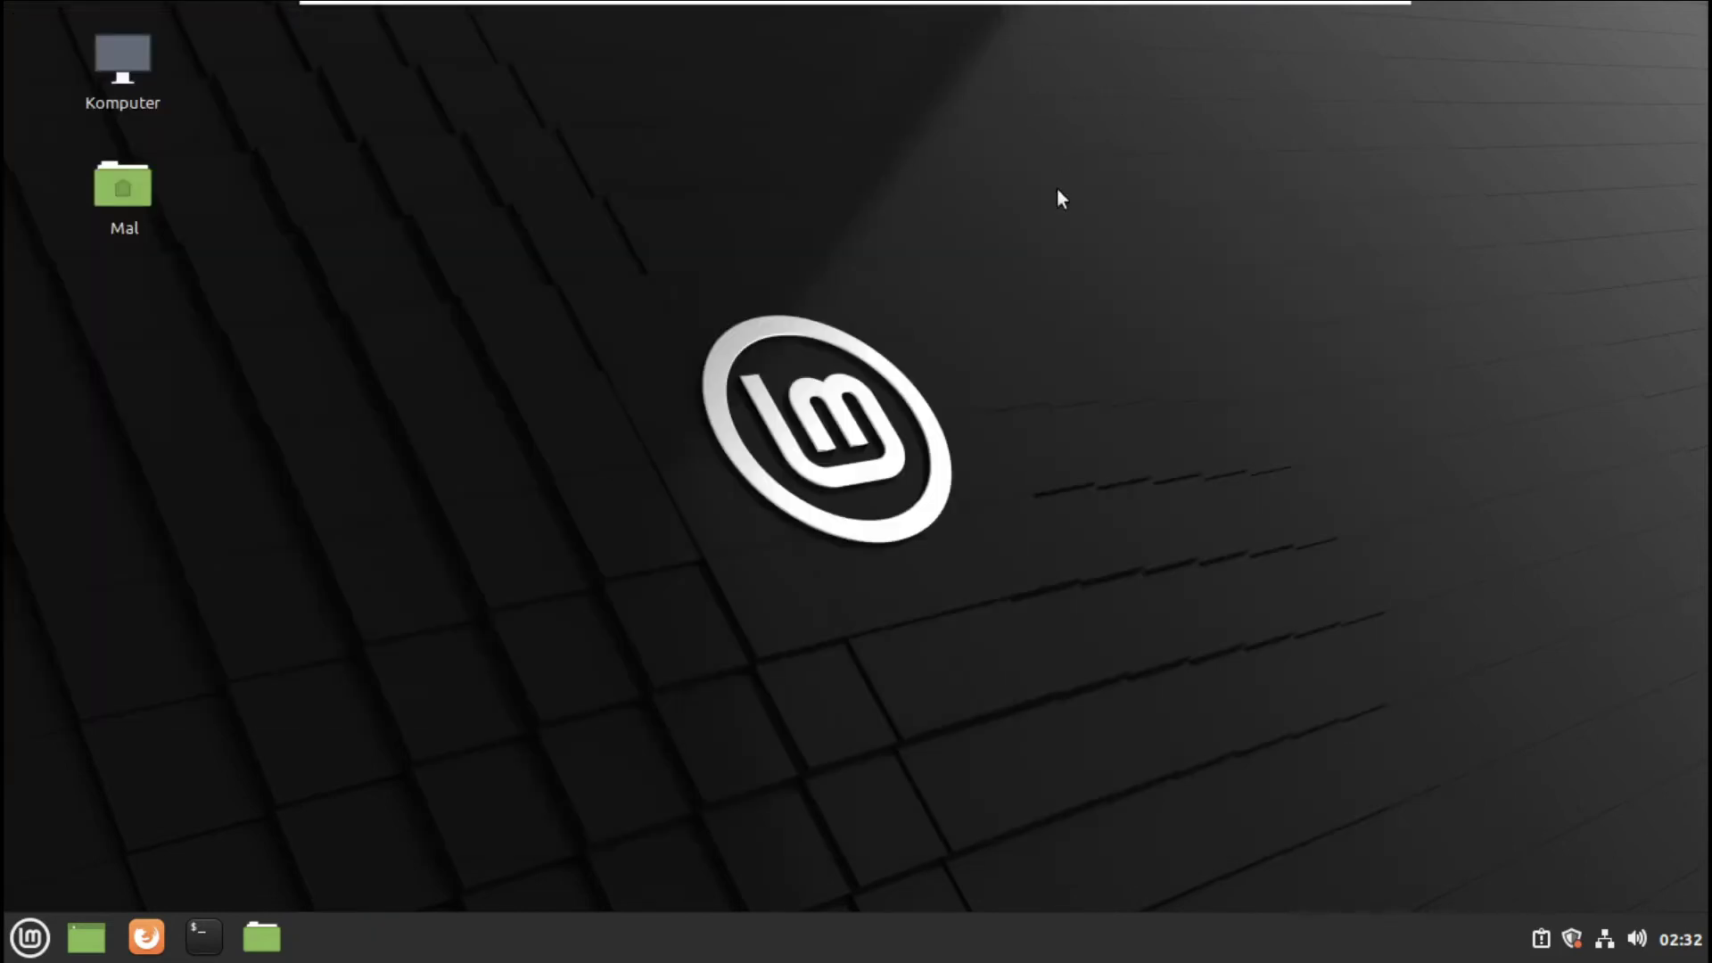
# - Open the desktop background settings from the desktop context menu
pyautogui.rightClick(630, 223)
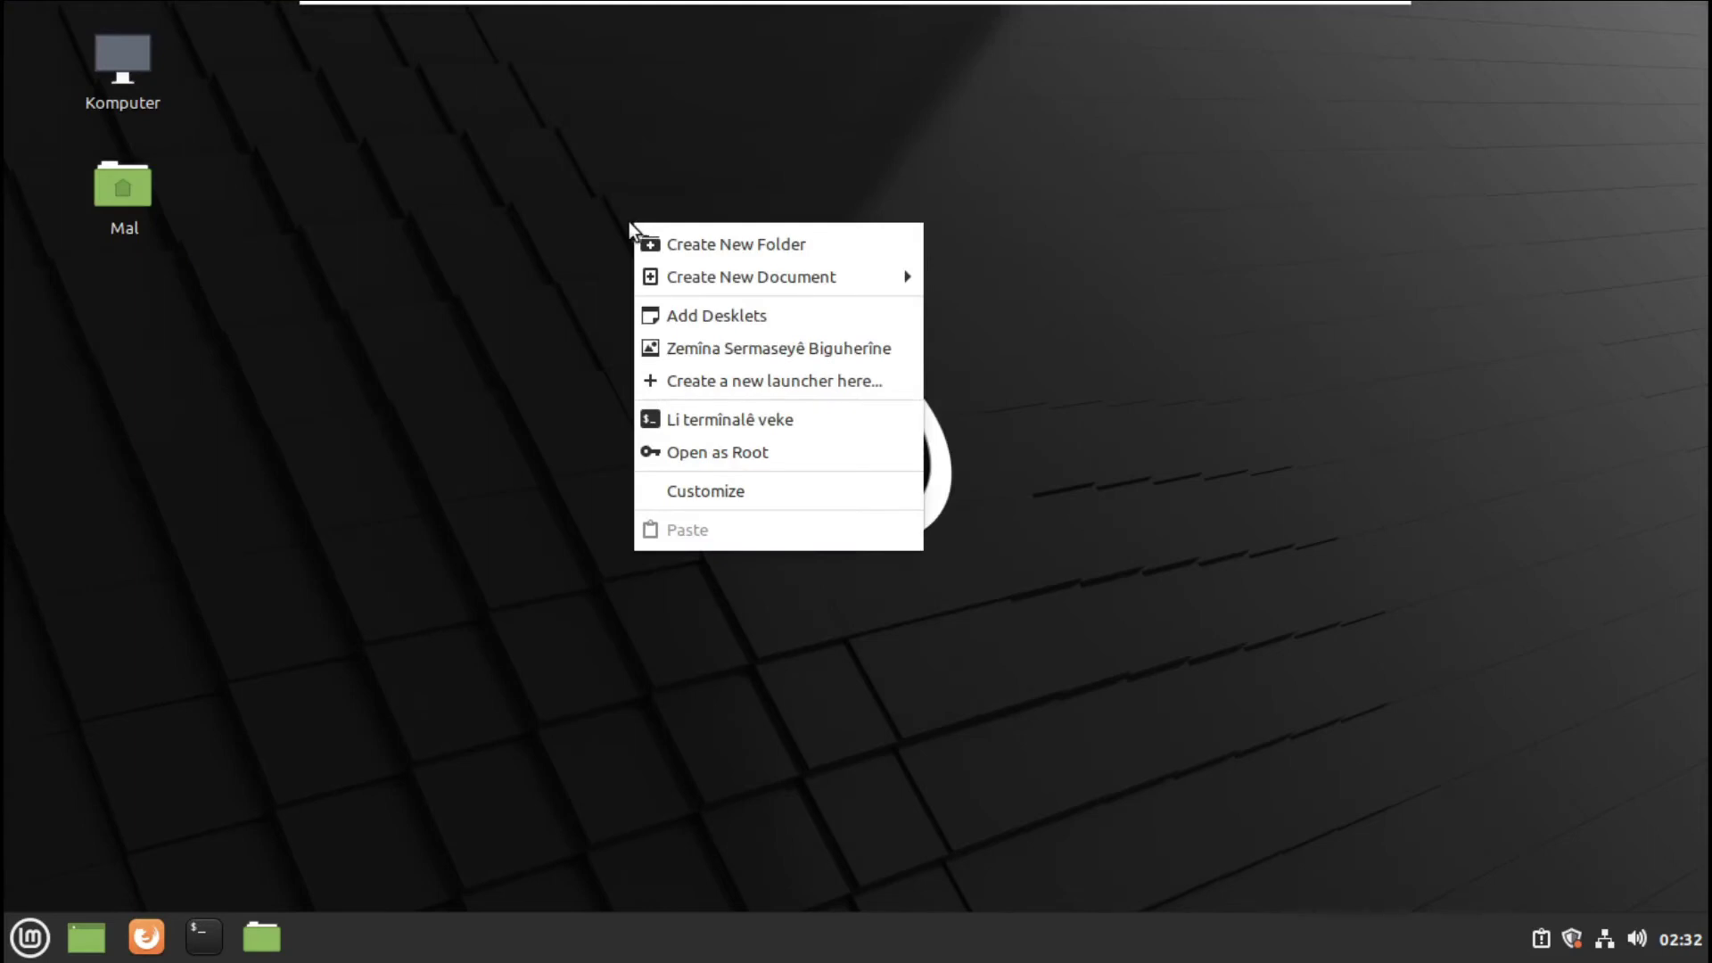
pyautogui.click(675, 774)
pyautogui.rightClick(391, 246)
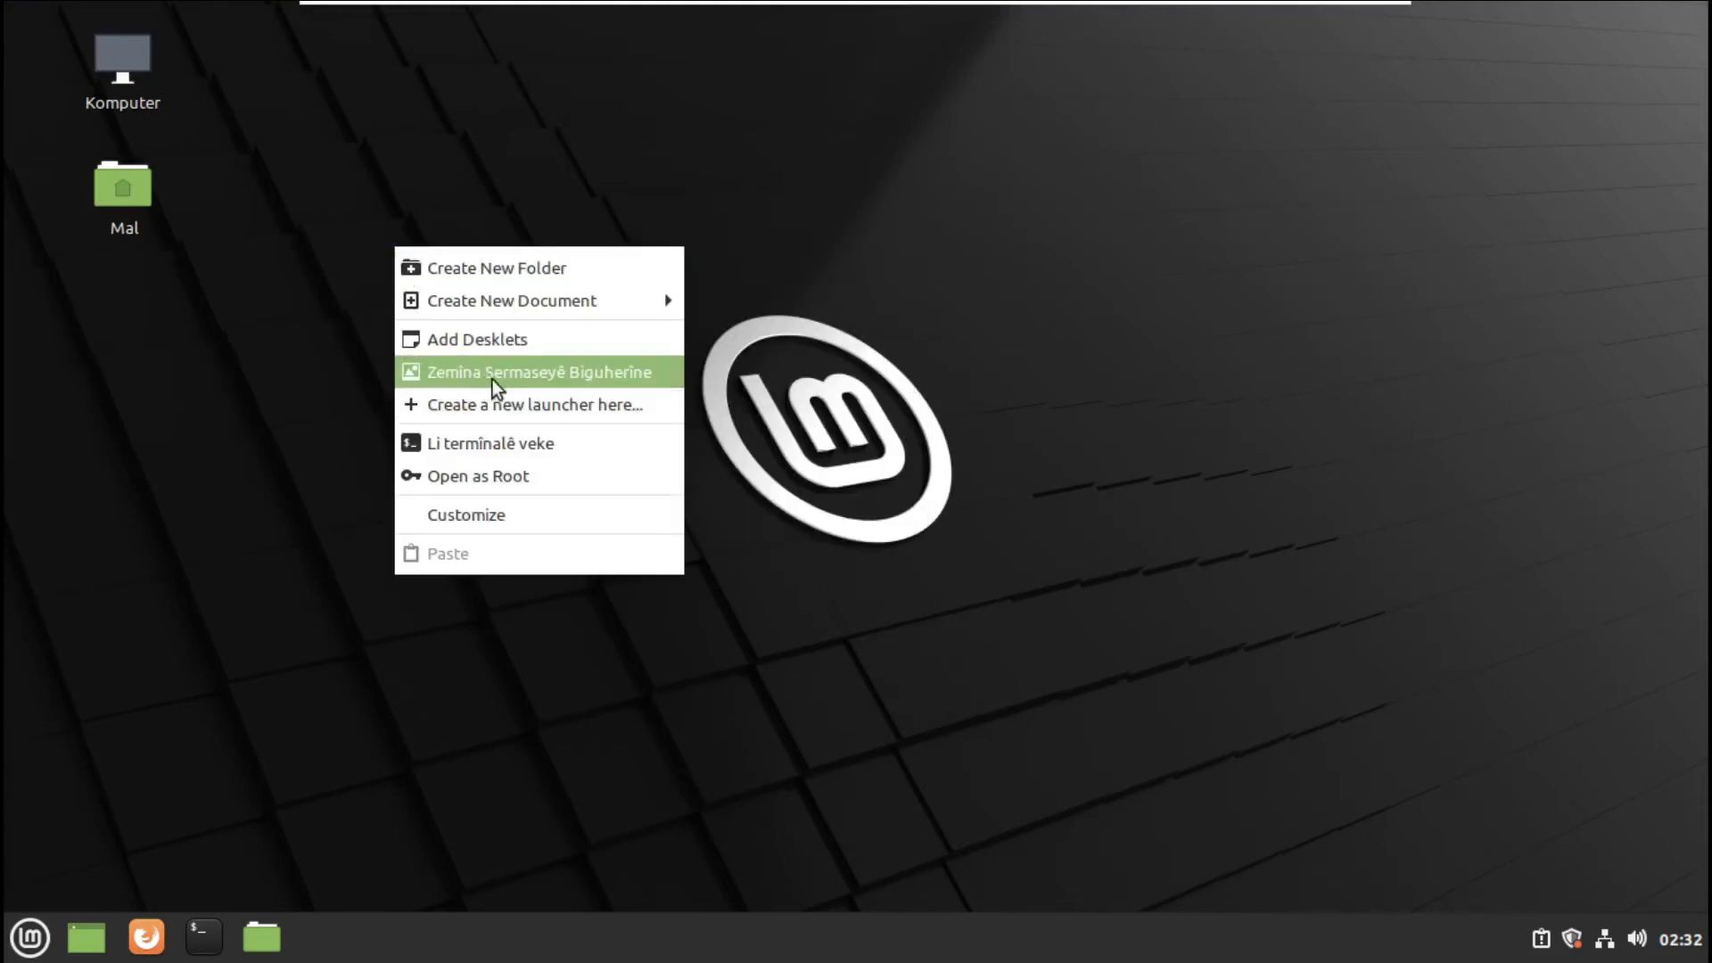
pyautogui.click(615, 372)
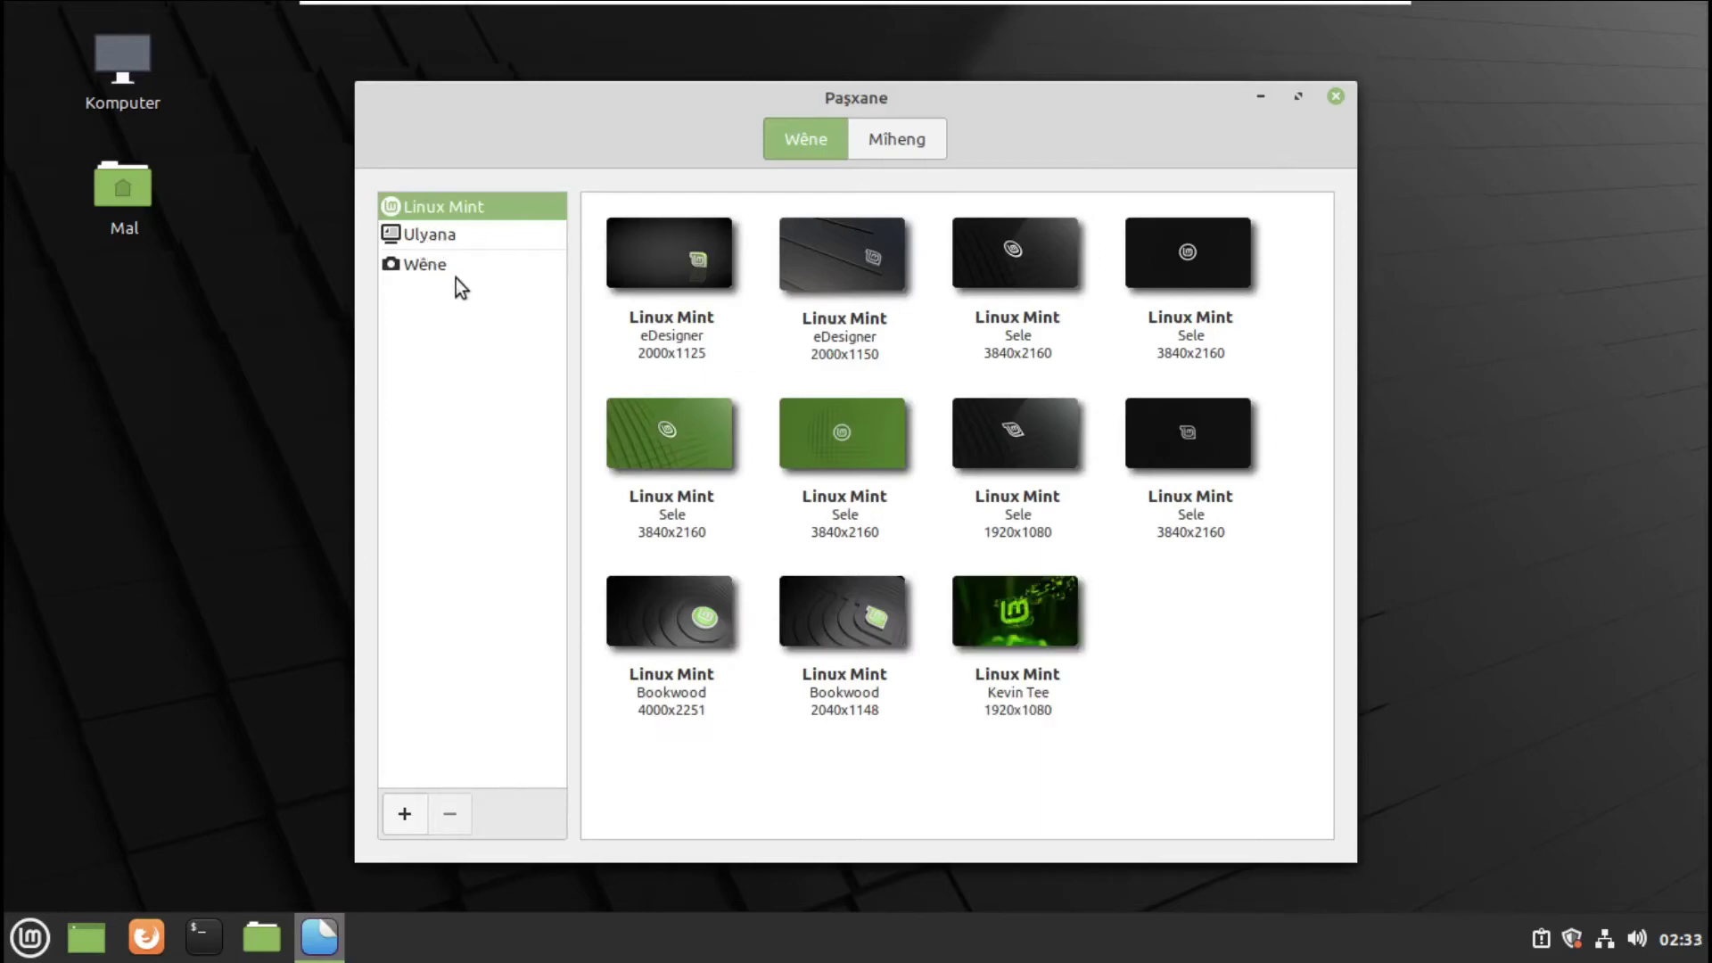
# - Preview the Sele wallpapers, then set the Ulyana Tree photo as the desktop wallpaper
pyautogui.click(875, 478)
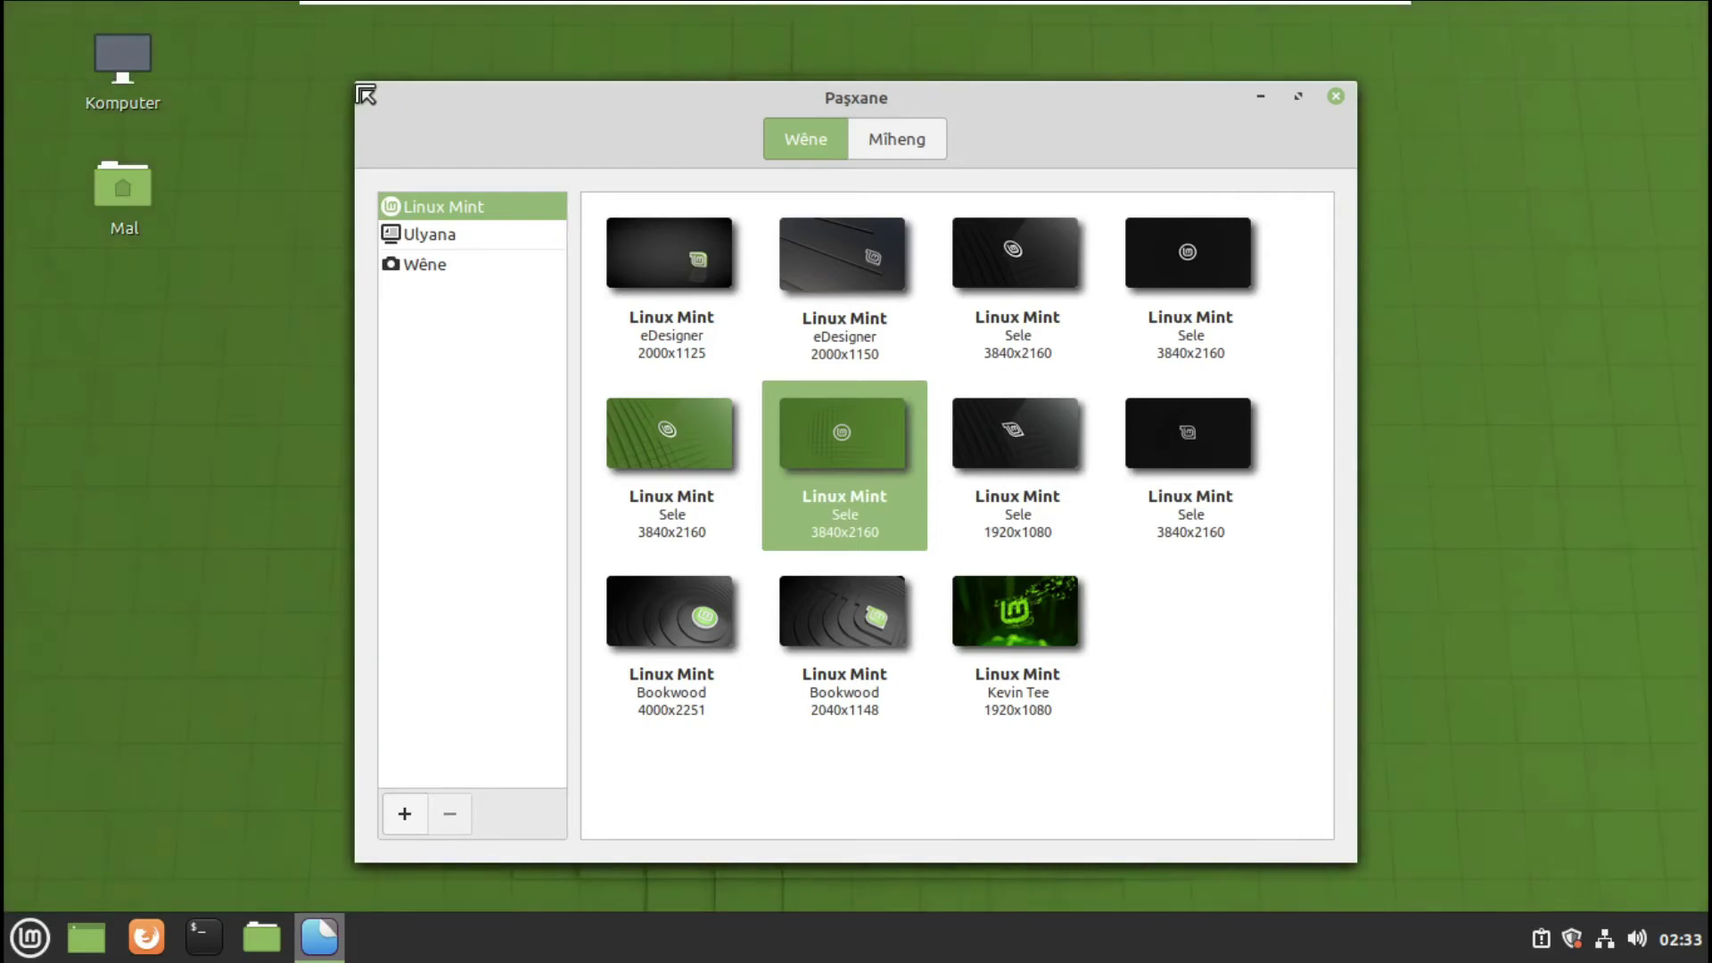
pyautogui.moveTo(375, 86); pyautogui.dragTo(1345, 118)
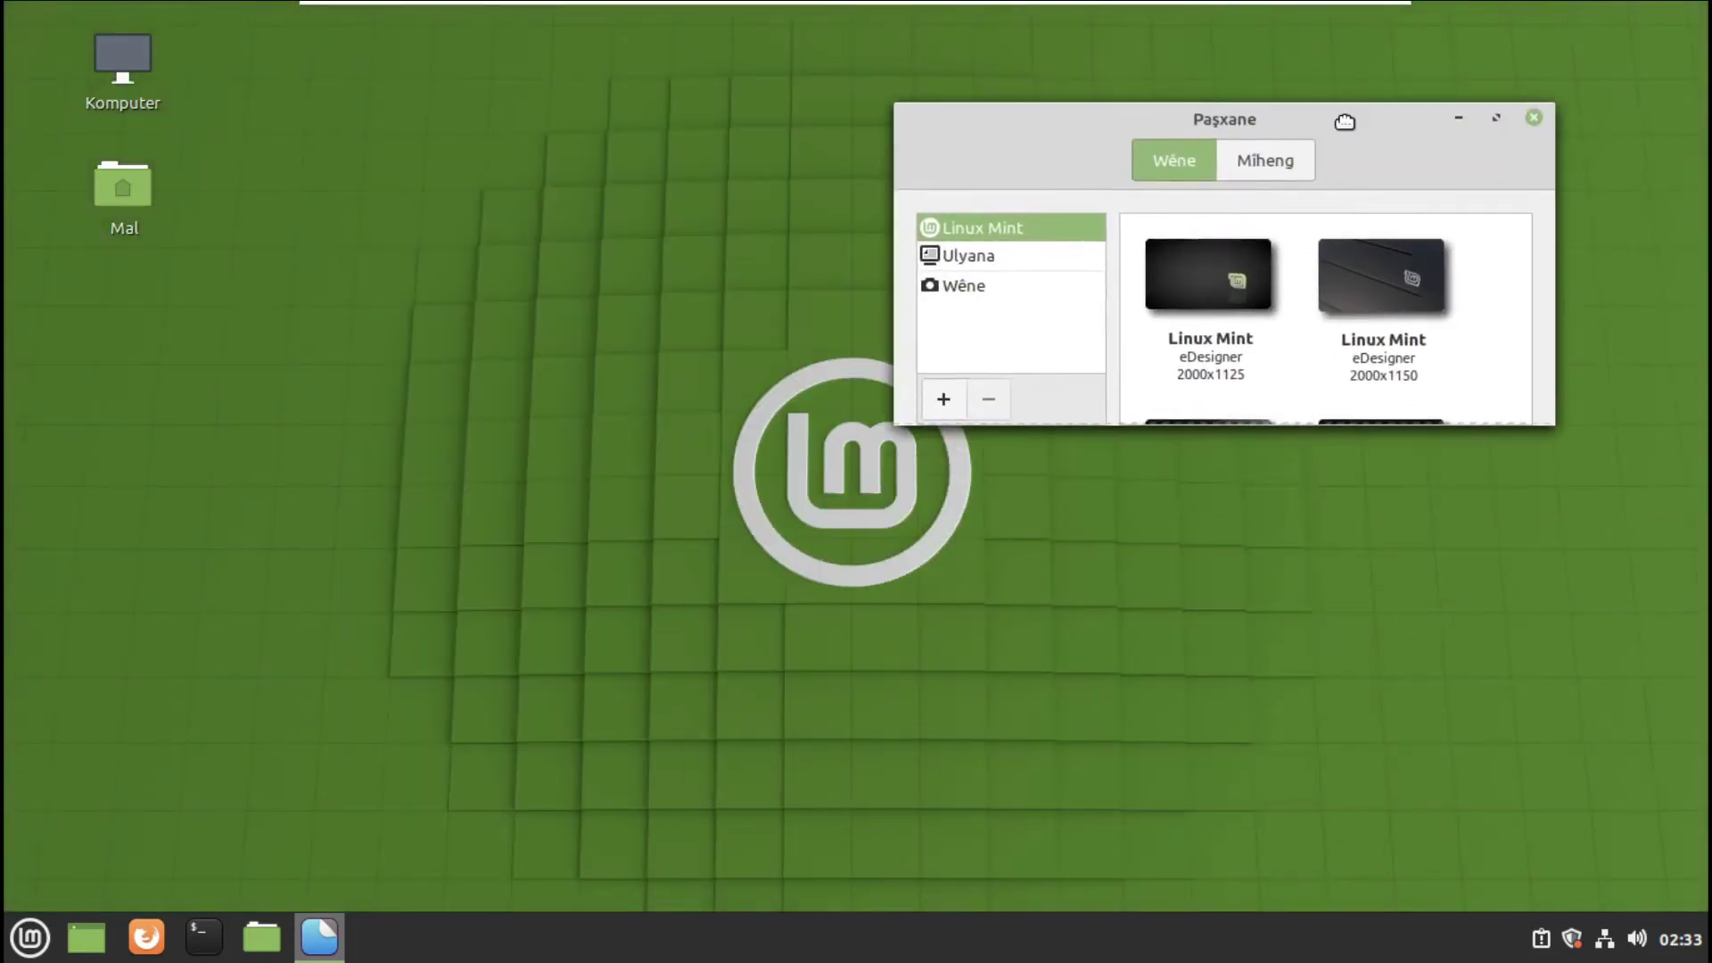
pyautogui.moveTo(1551, 450); pyautogui.dragTo(1575, 676)
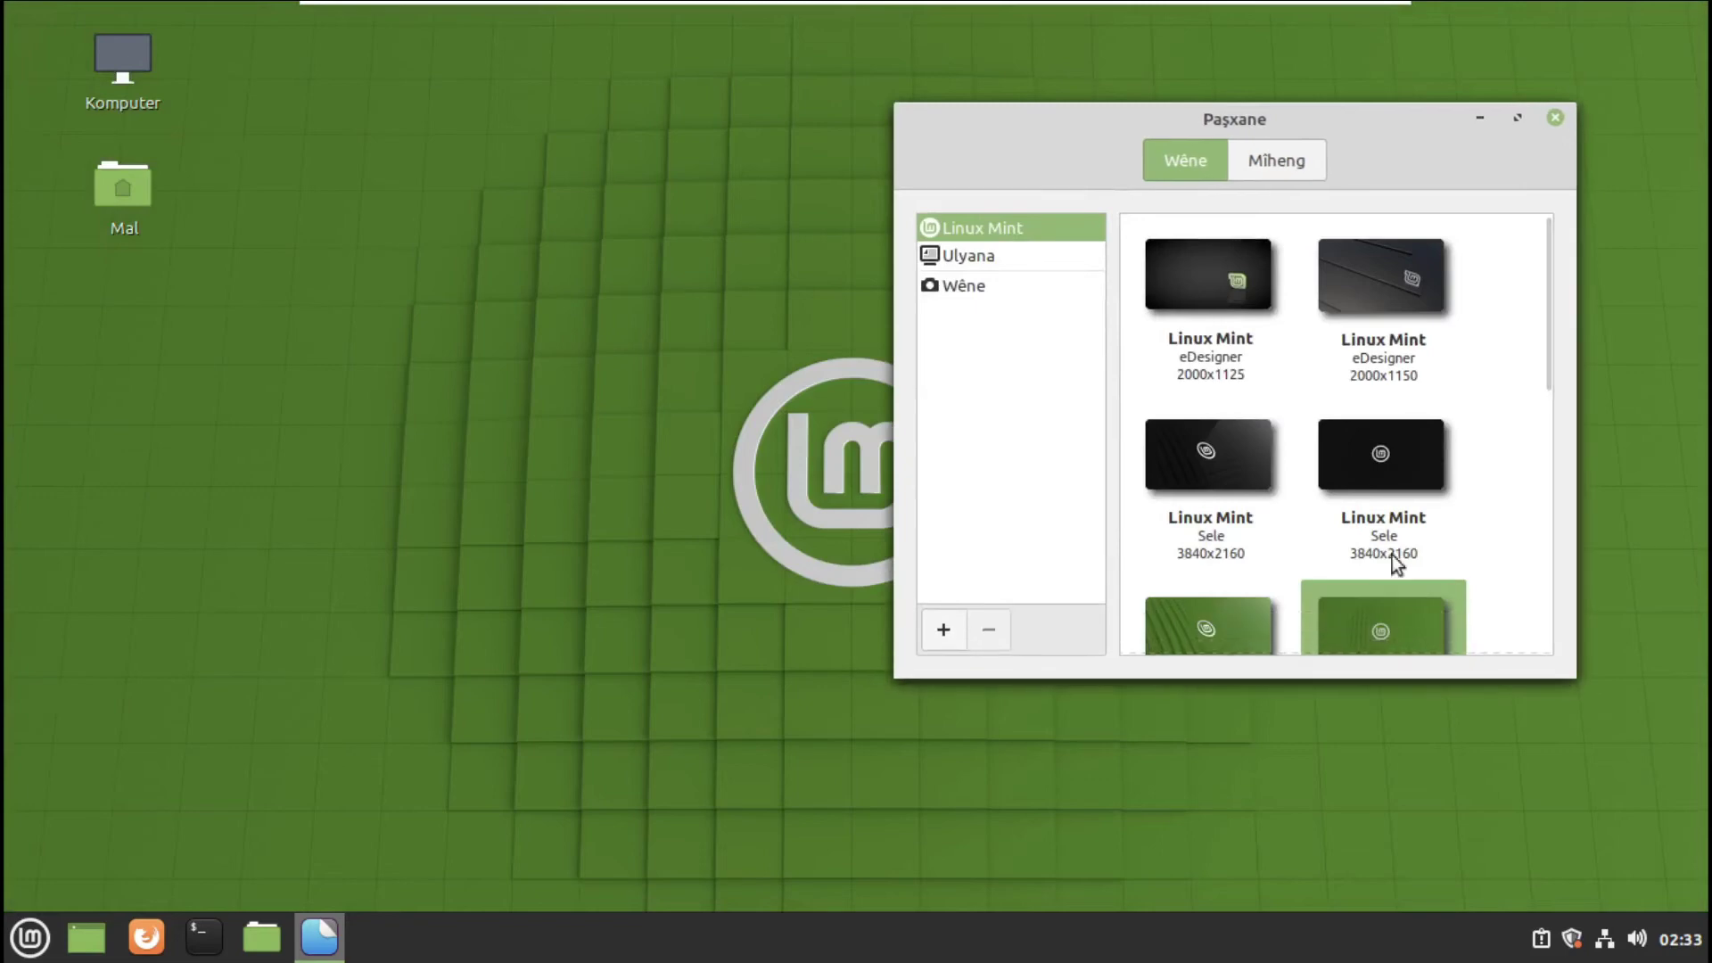
pyautogui.click(1250, 486)
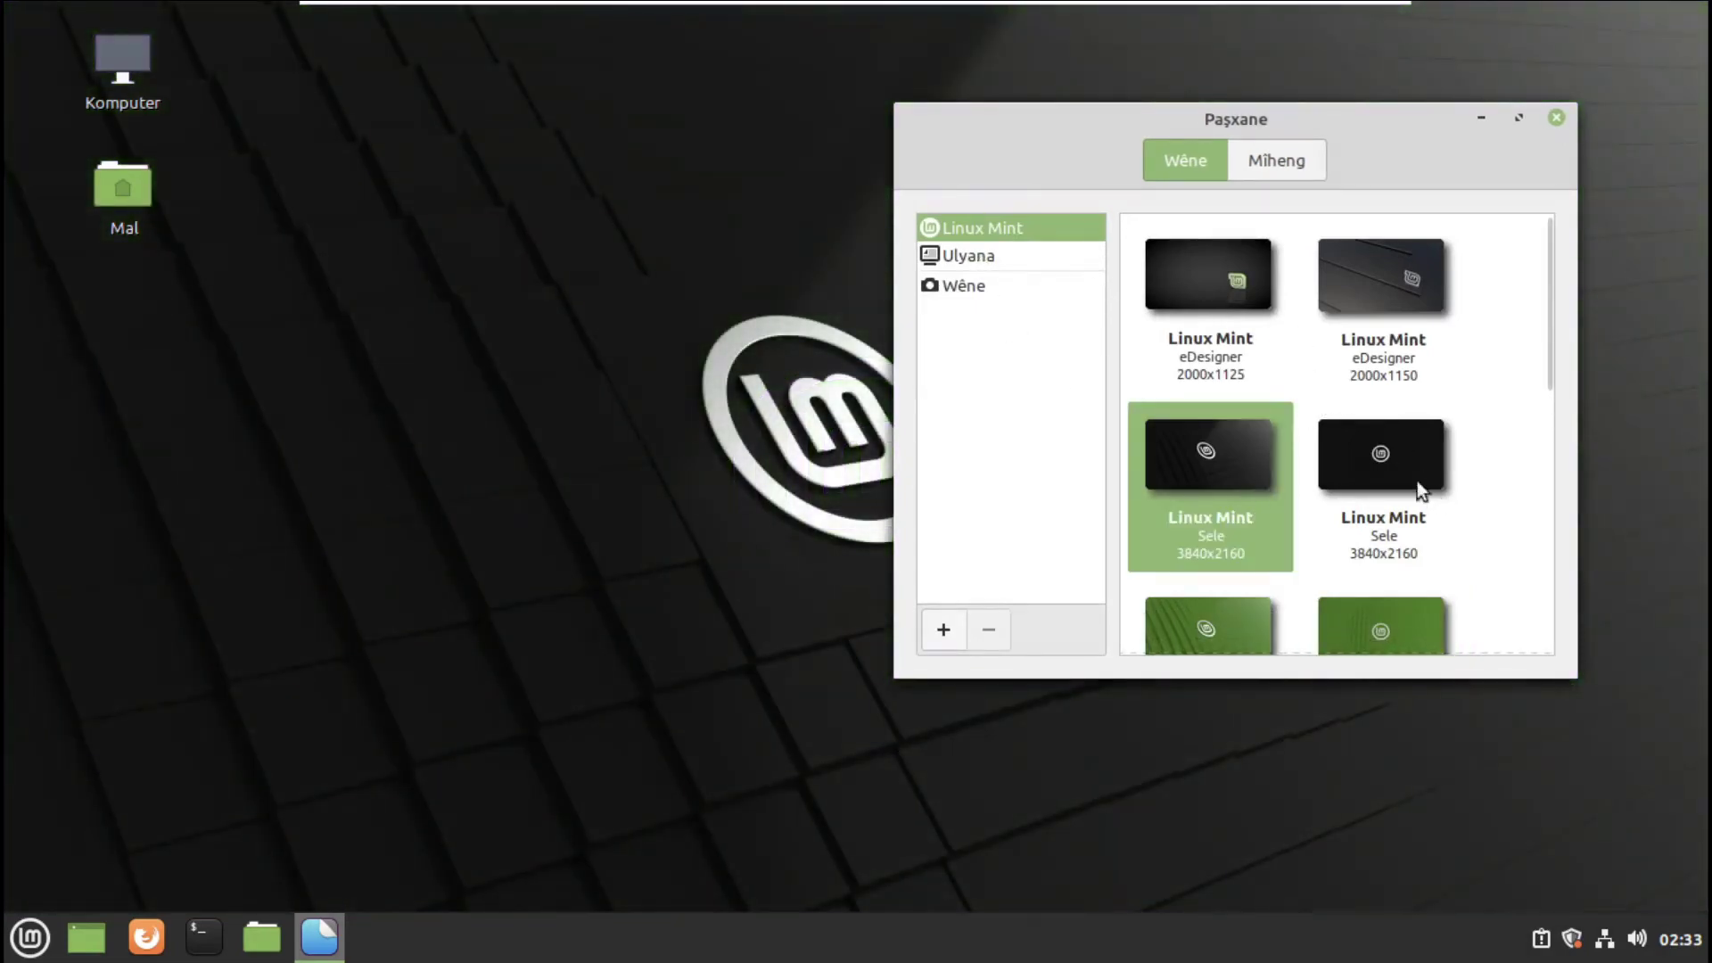
pyautogui.click(1425, 515)
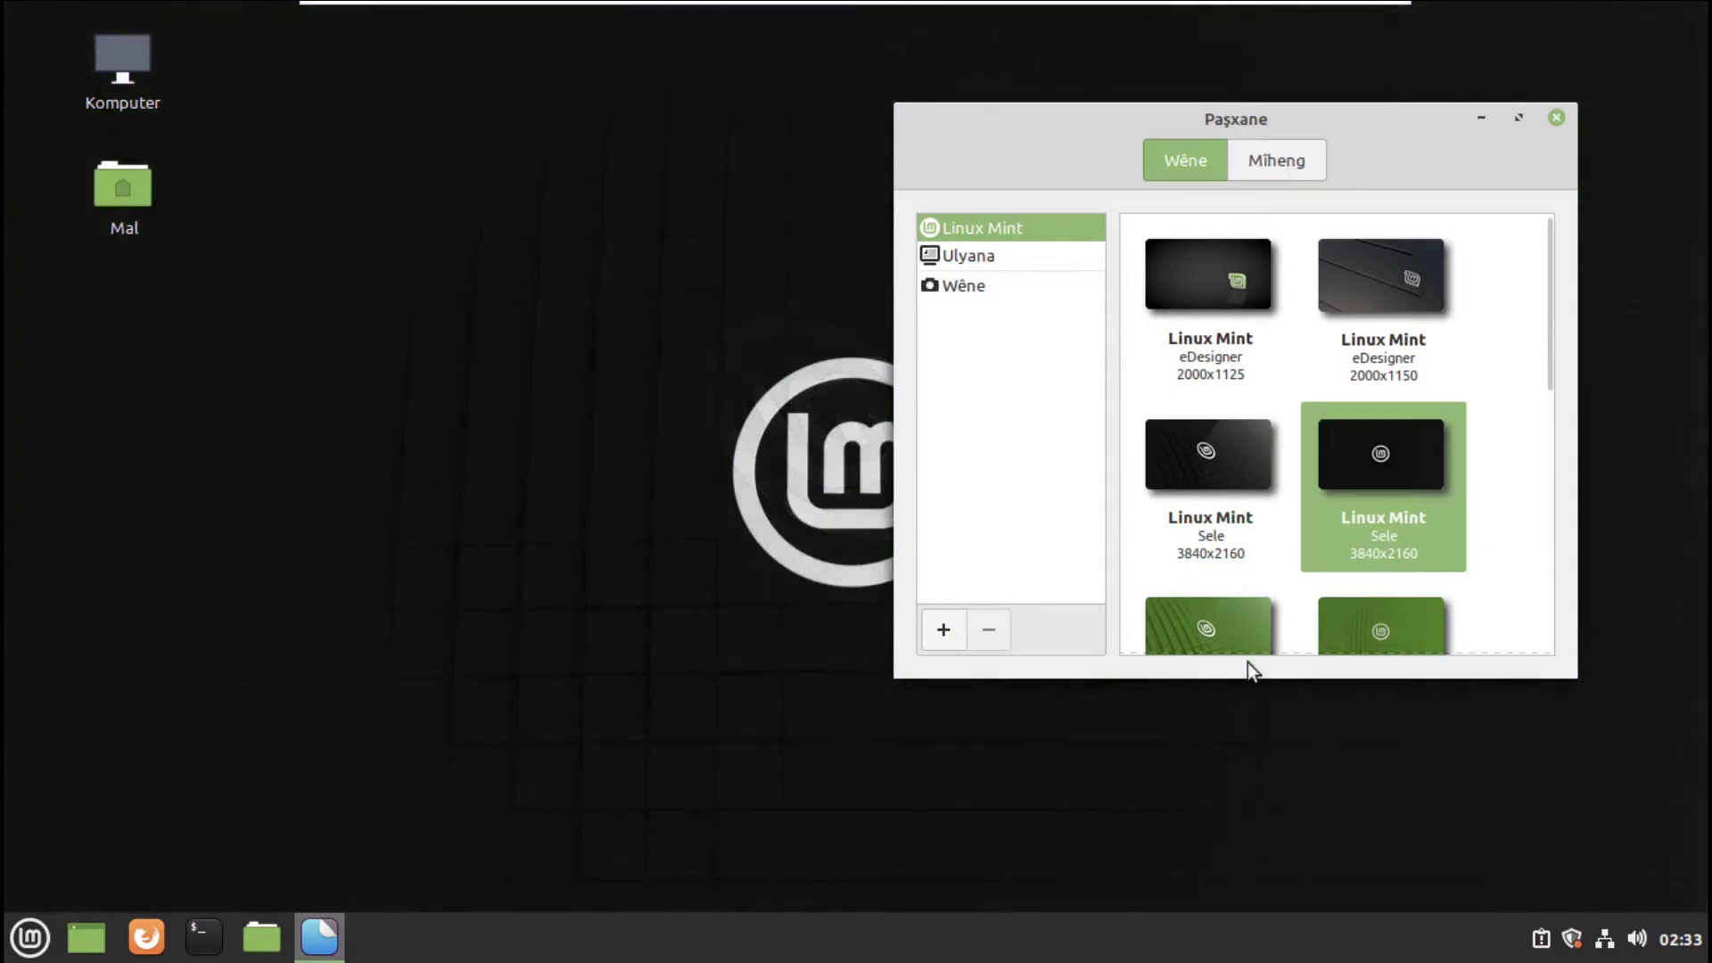
pyautogui.click(1177, 638)
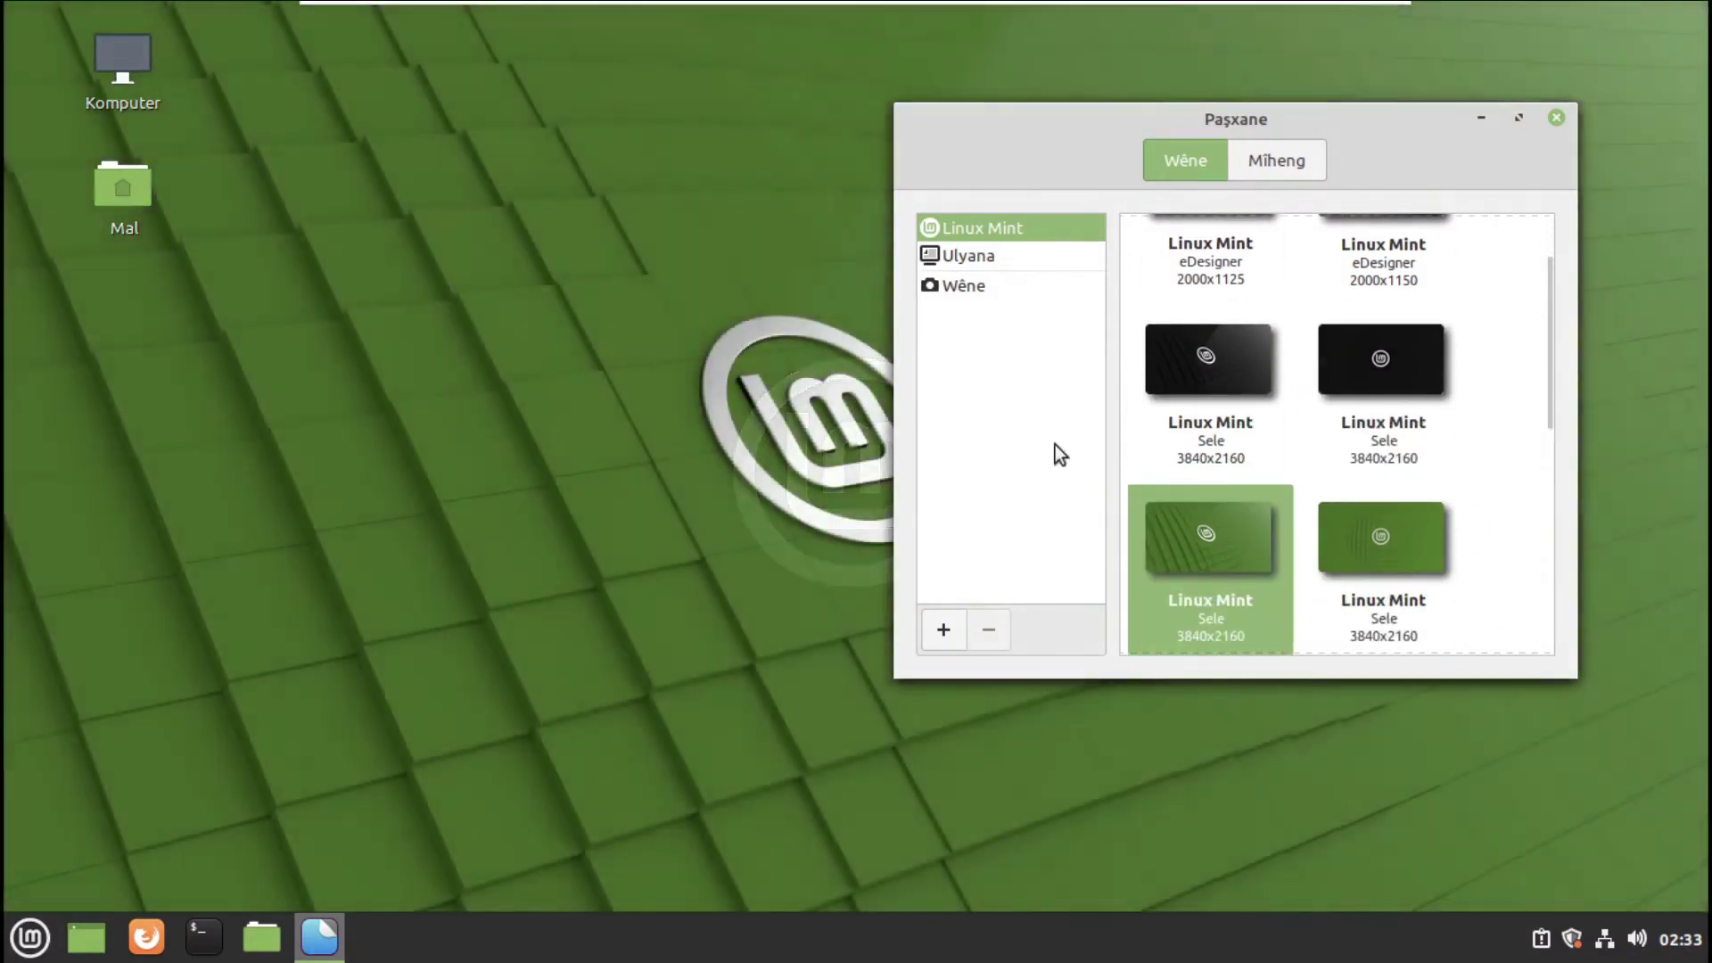
pyautogui.click(1033, 255)
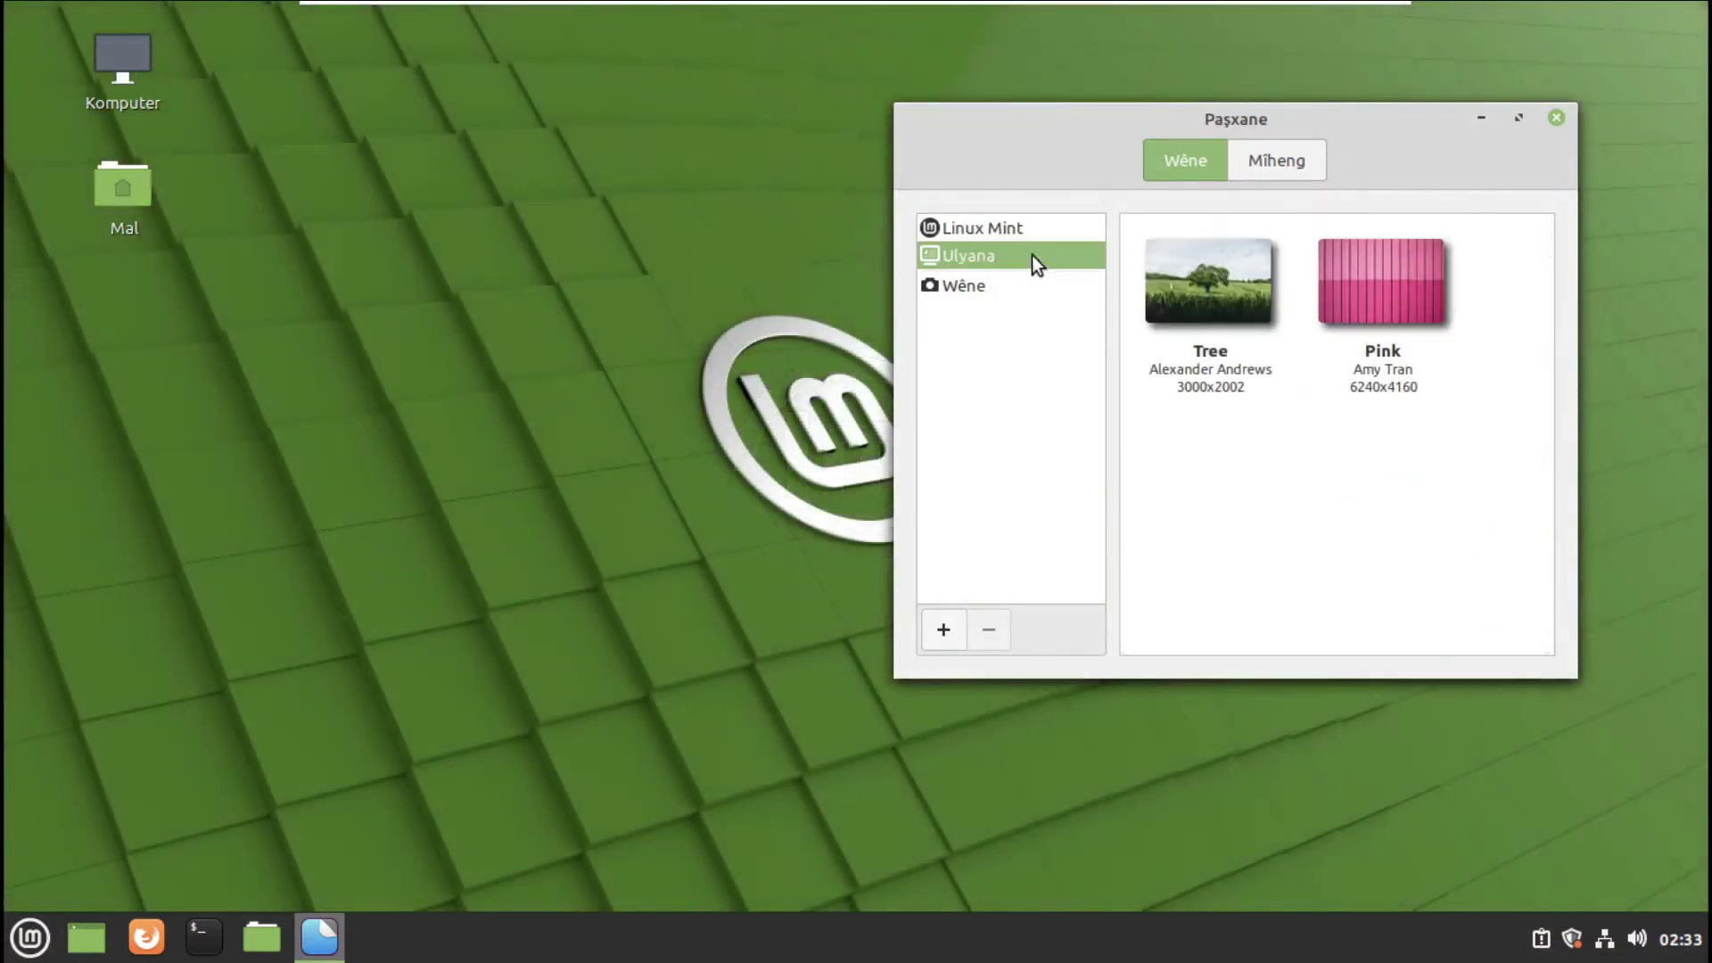
pyautogui.click(1163, 315)
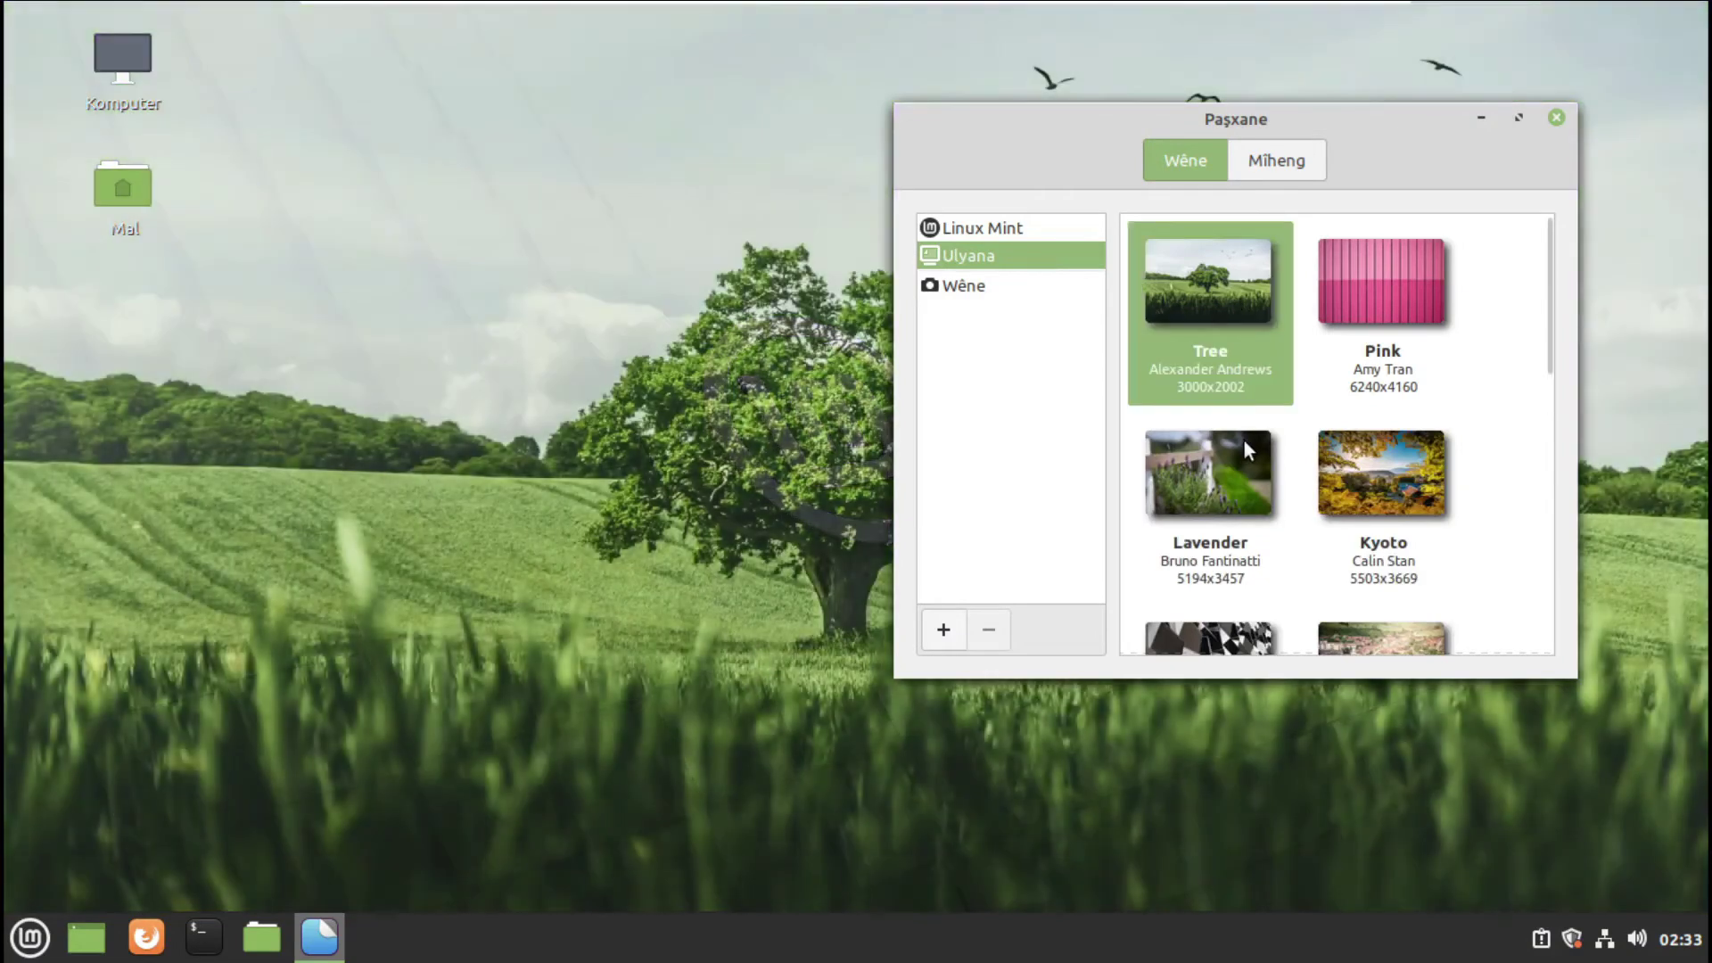
# - Check the Wêne category, cancel adding a wallpaper folder, and return to the Linux Mint collection
pyautogui.click(978, 287)
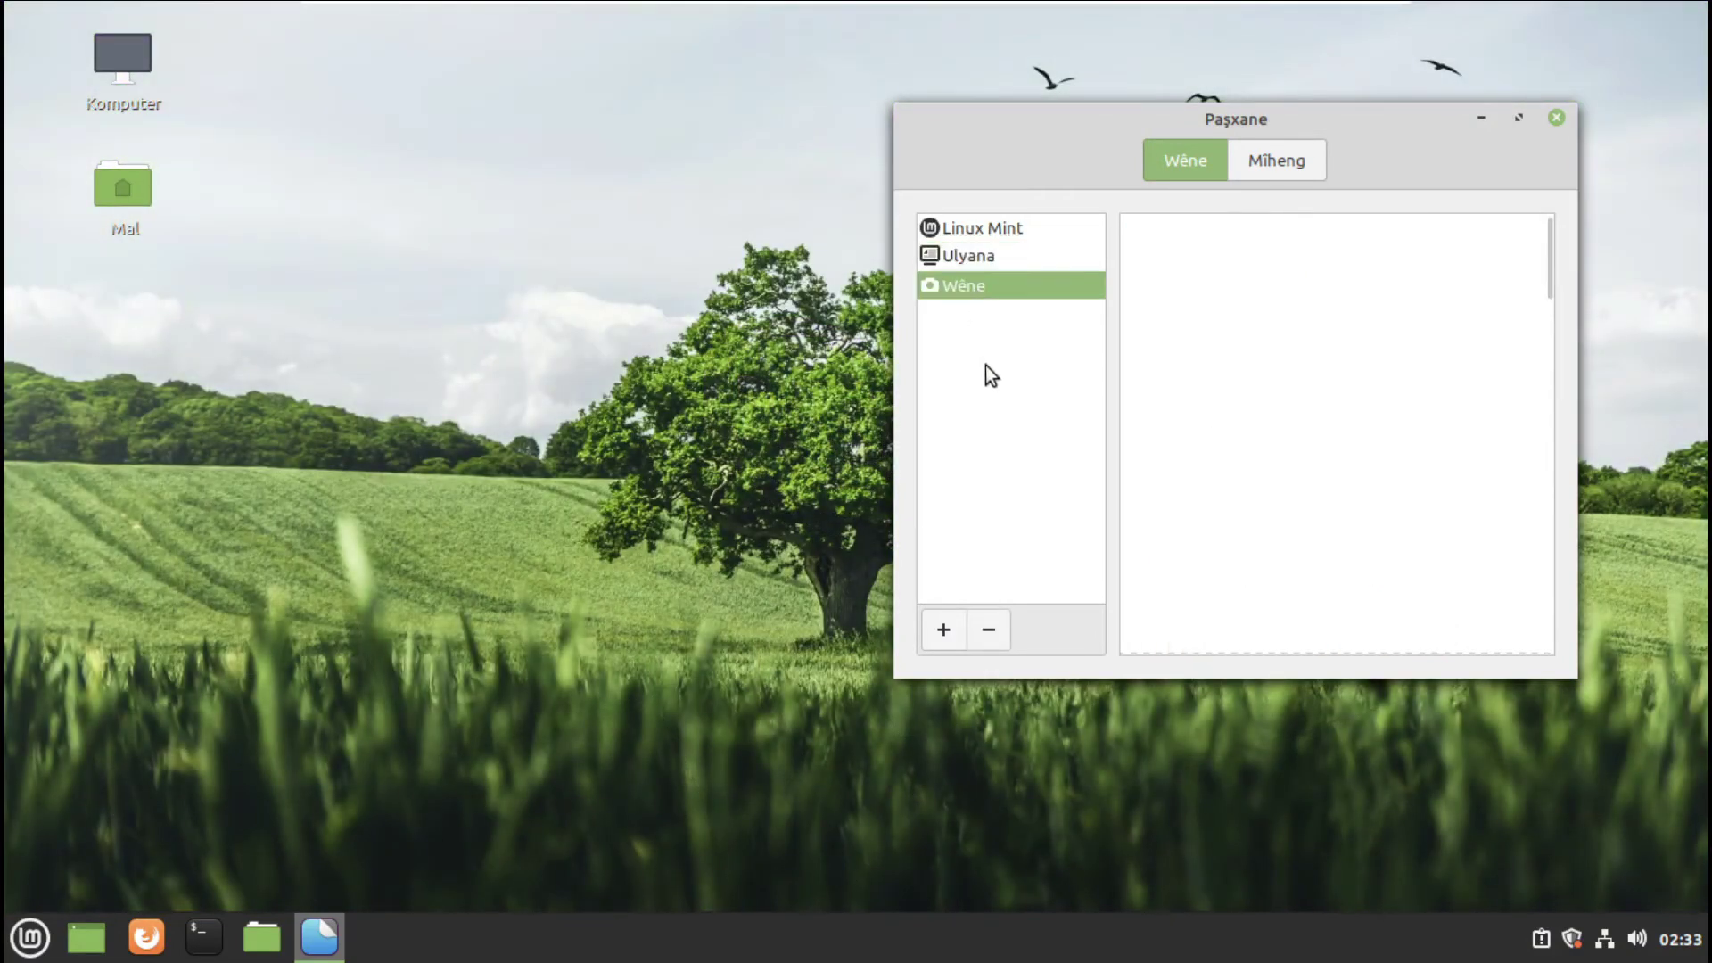
pyautogui.click(948, 630)
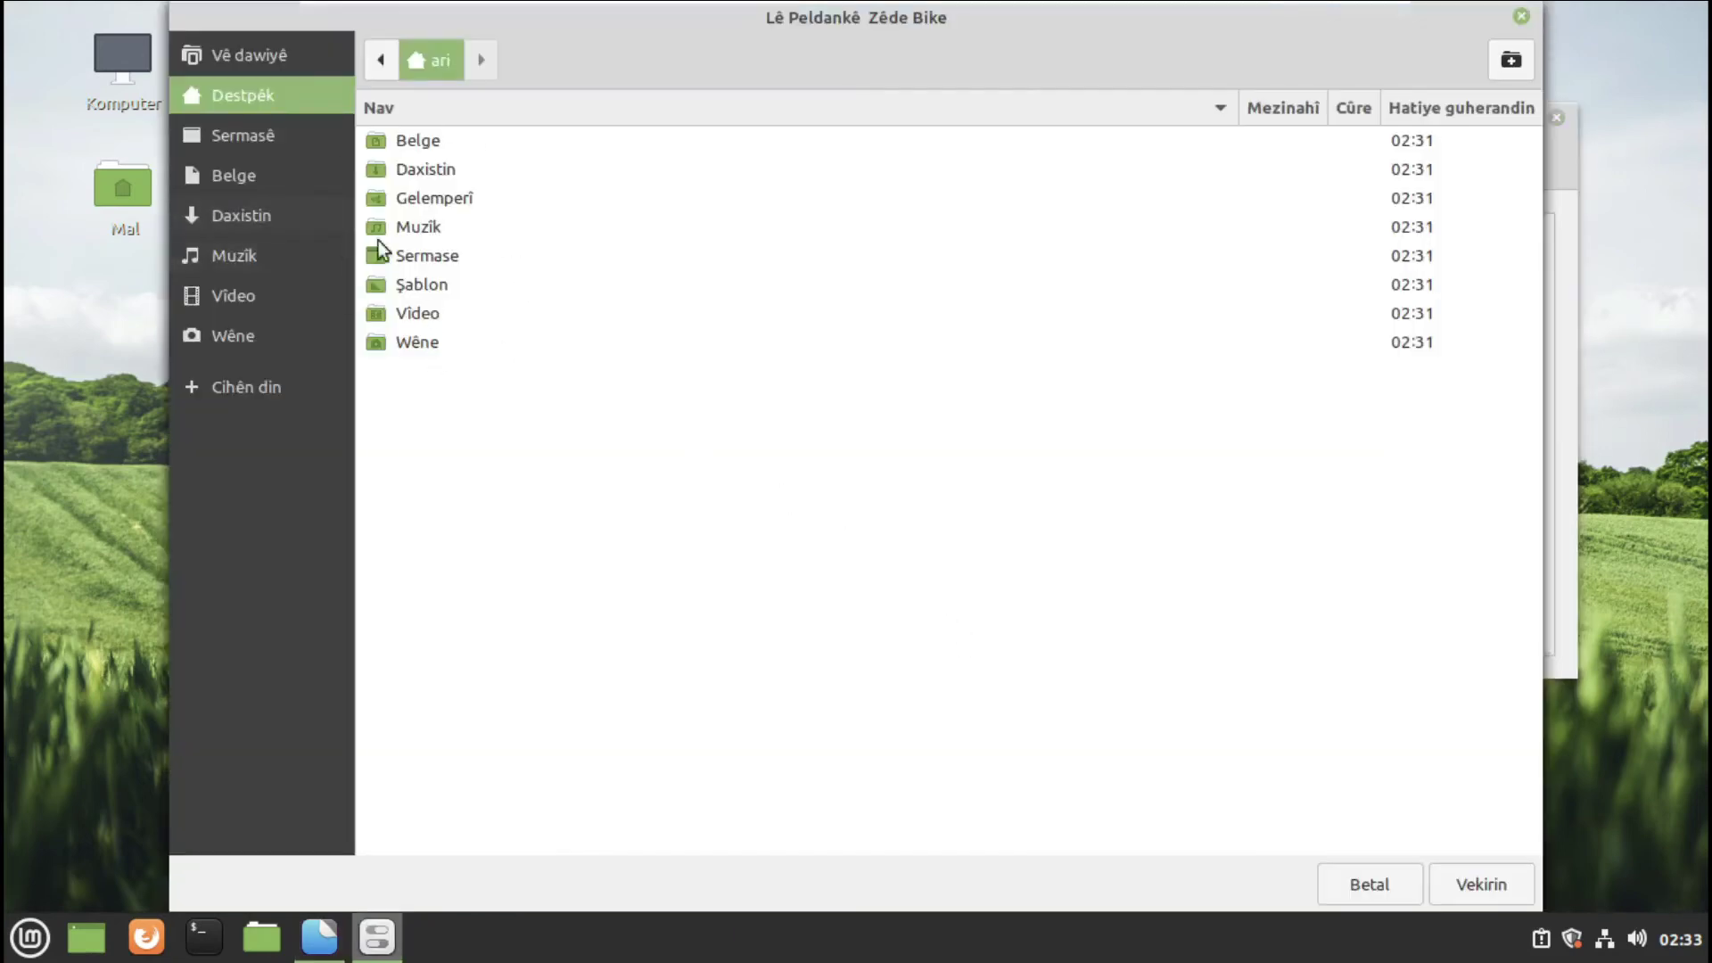
pyautogui.click(1521, 16)
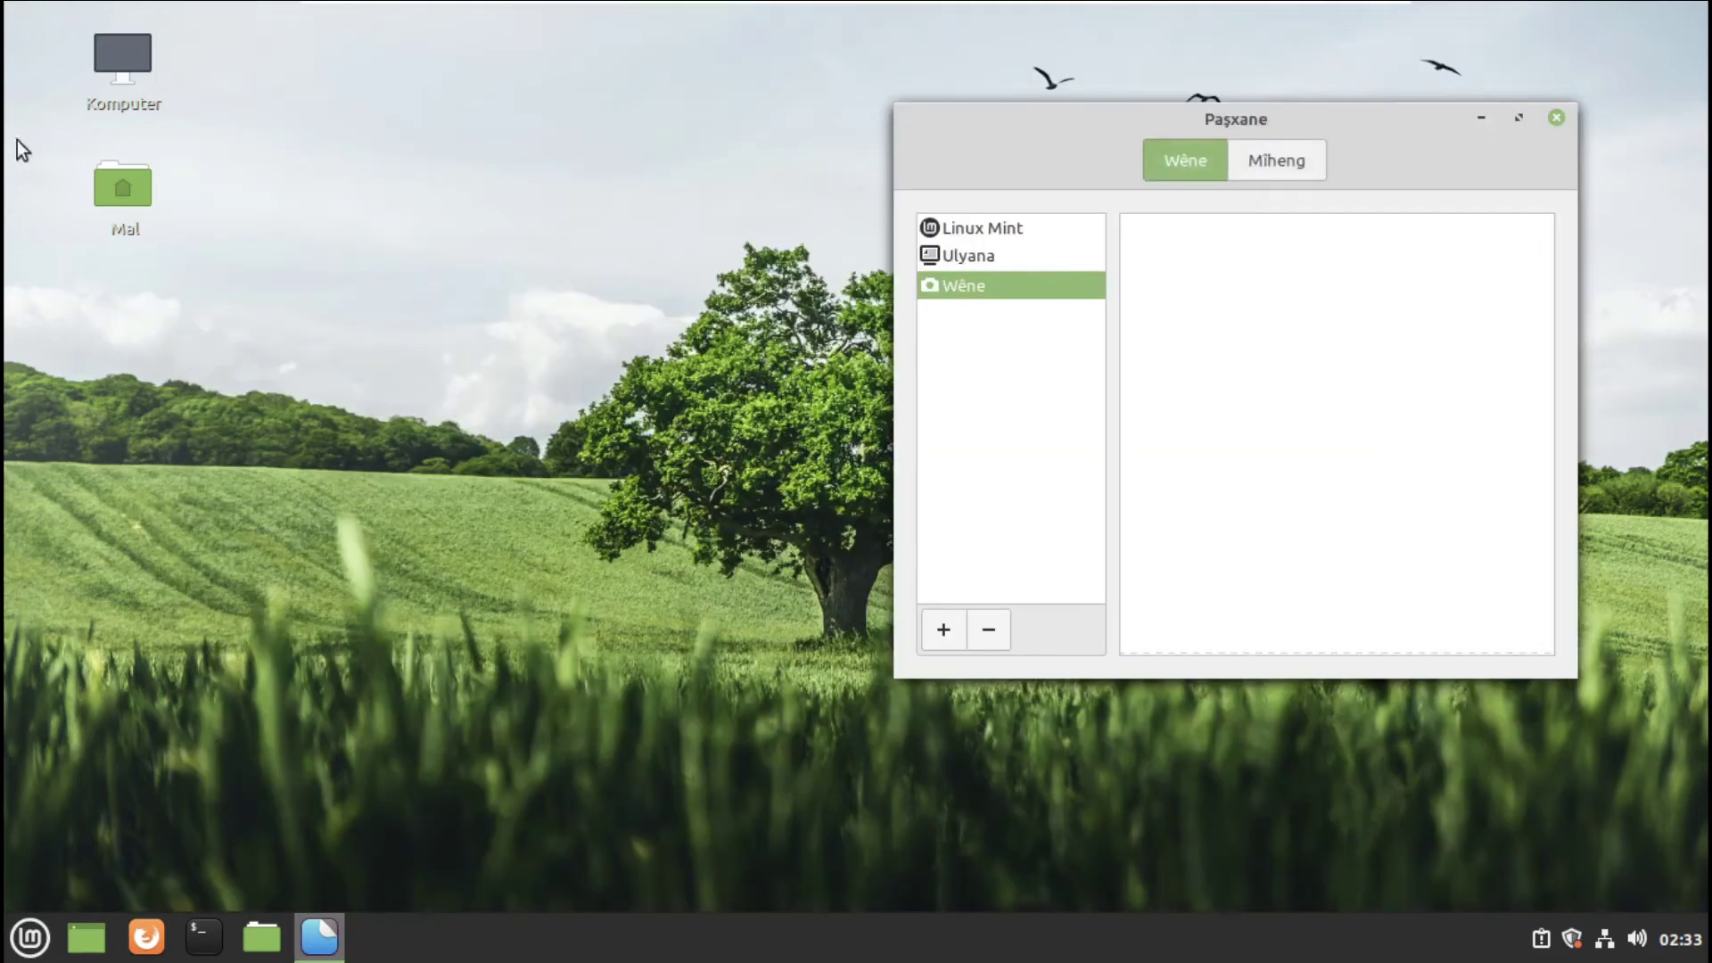
pyautogui.click(979, 230)
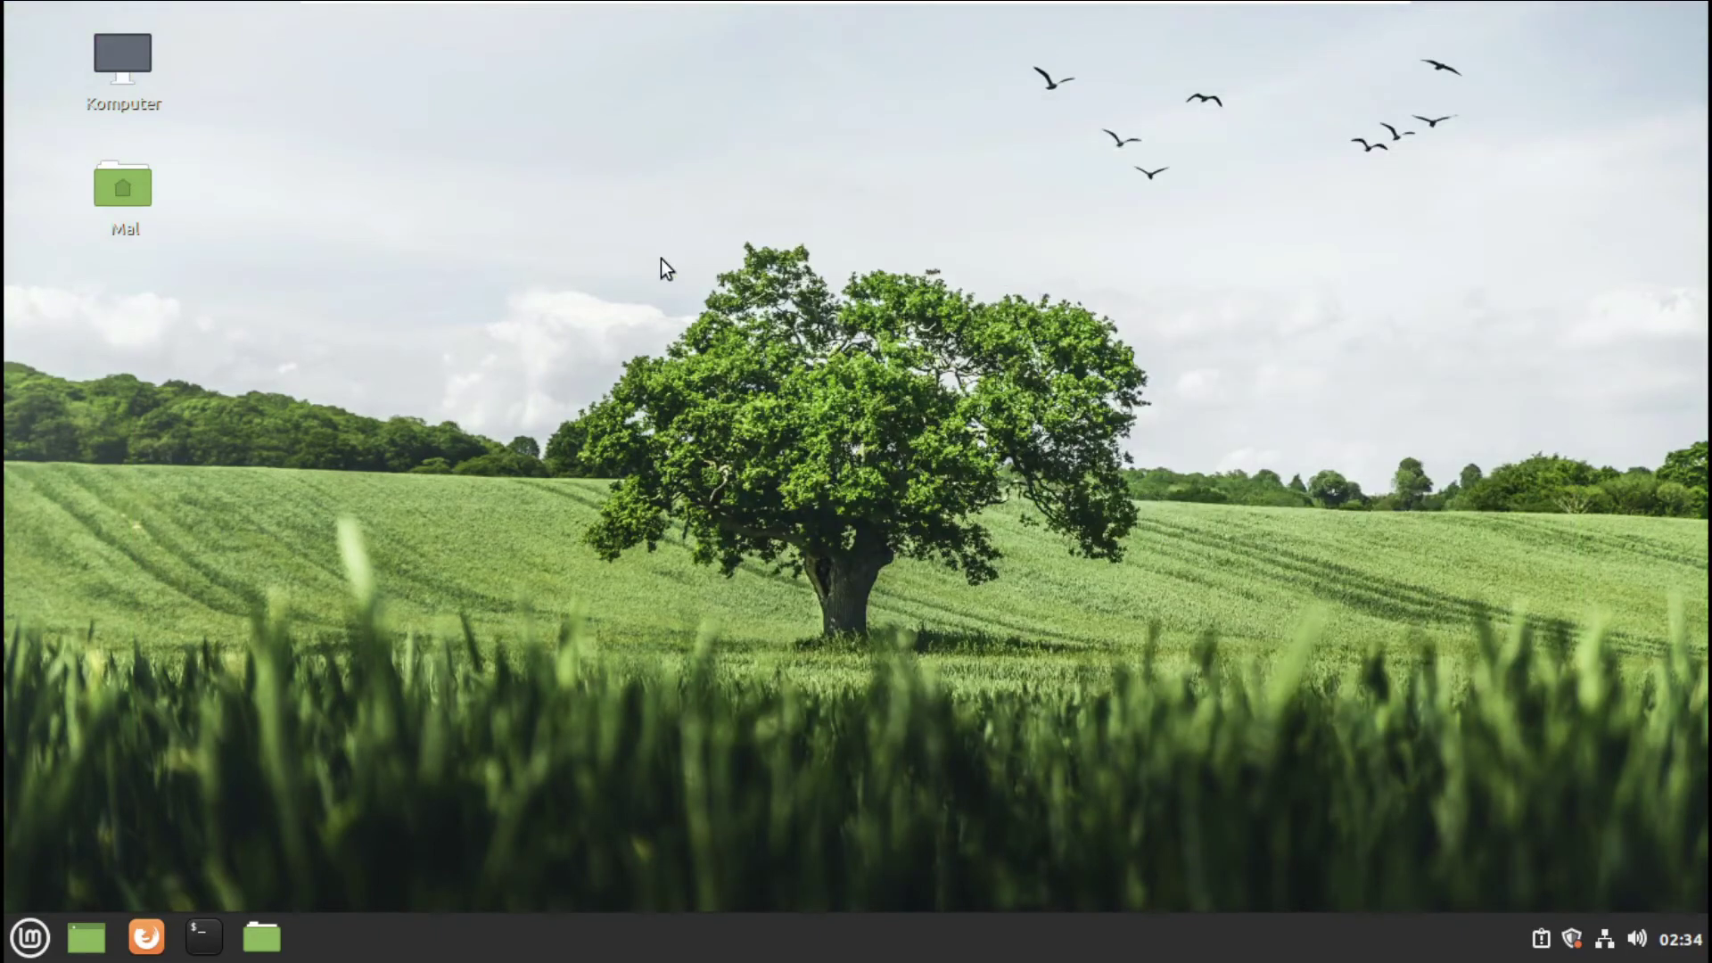
# - Create an Untitled Folder and an empty document named Belga Bêsernav on the desktop
pyautogui.rightClick(661, 258)
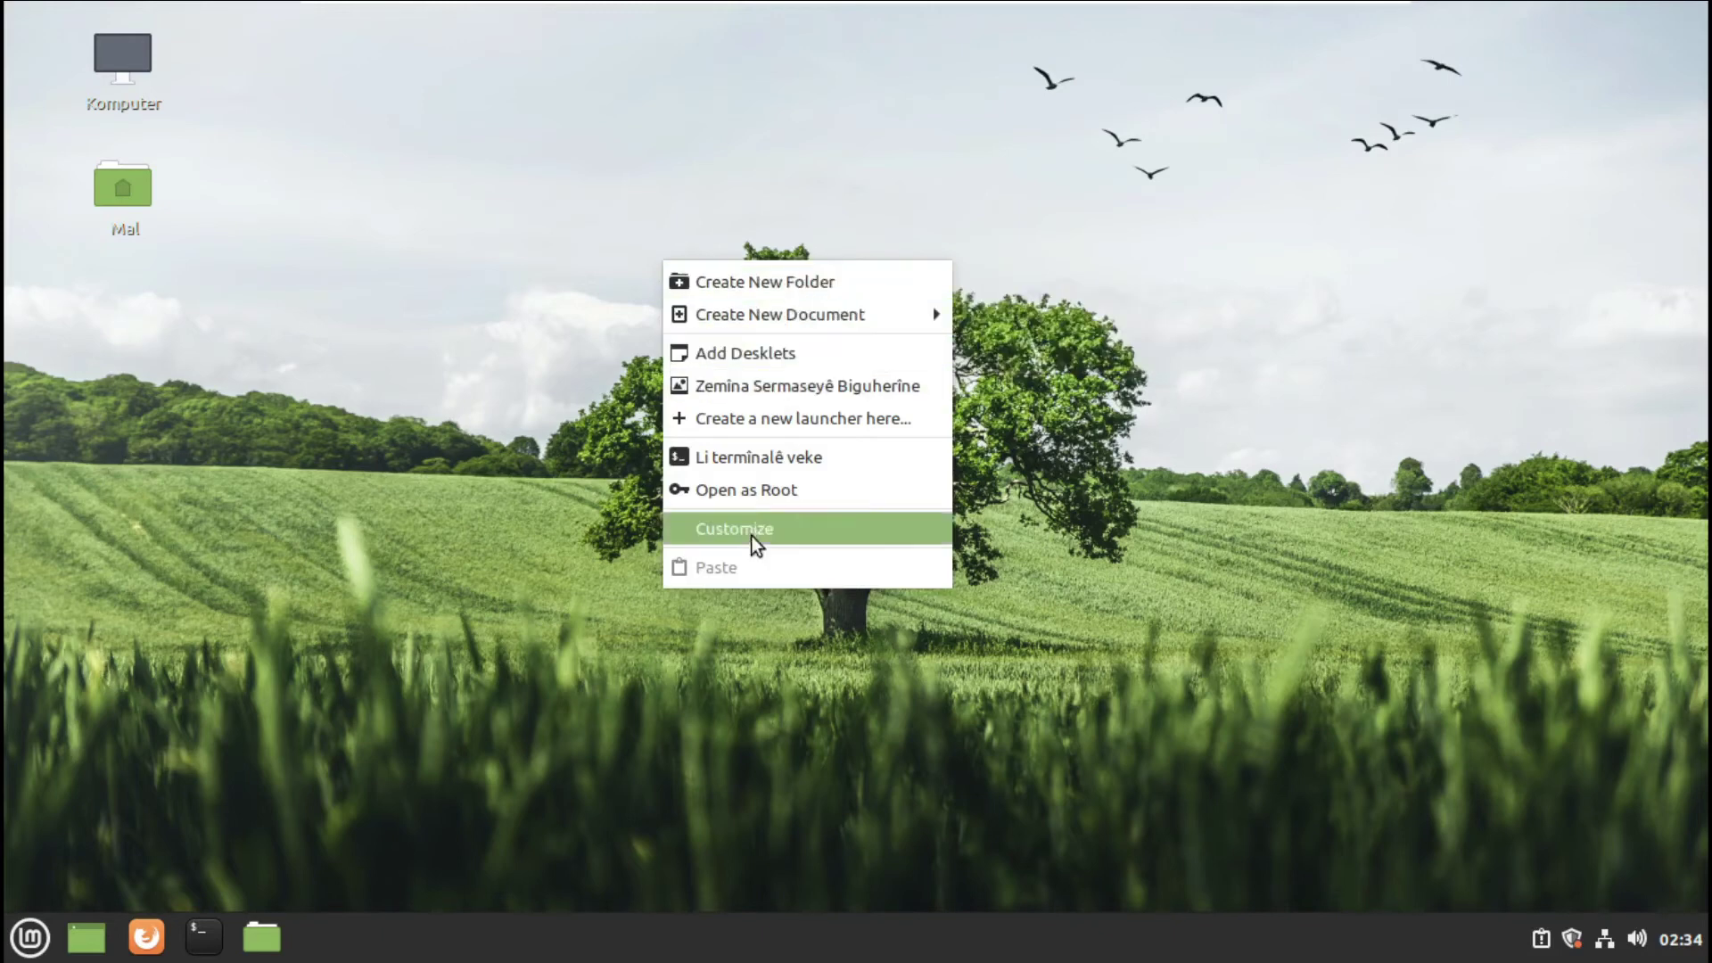
pyautogui.click(751, 285)
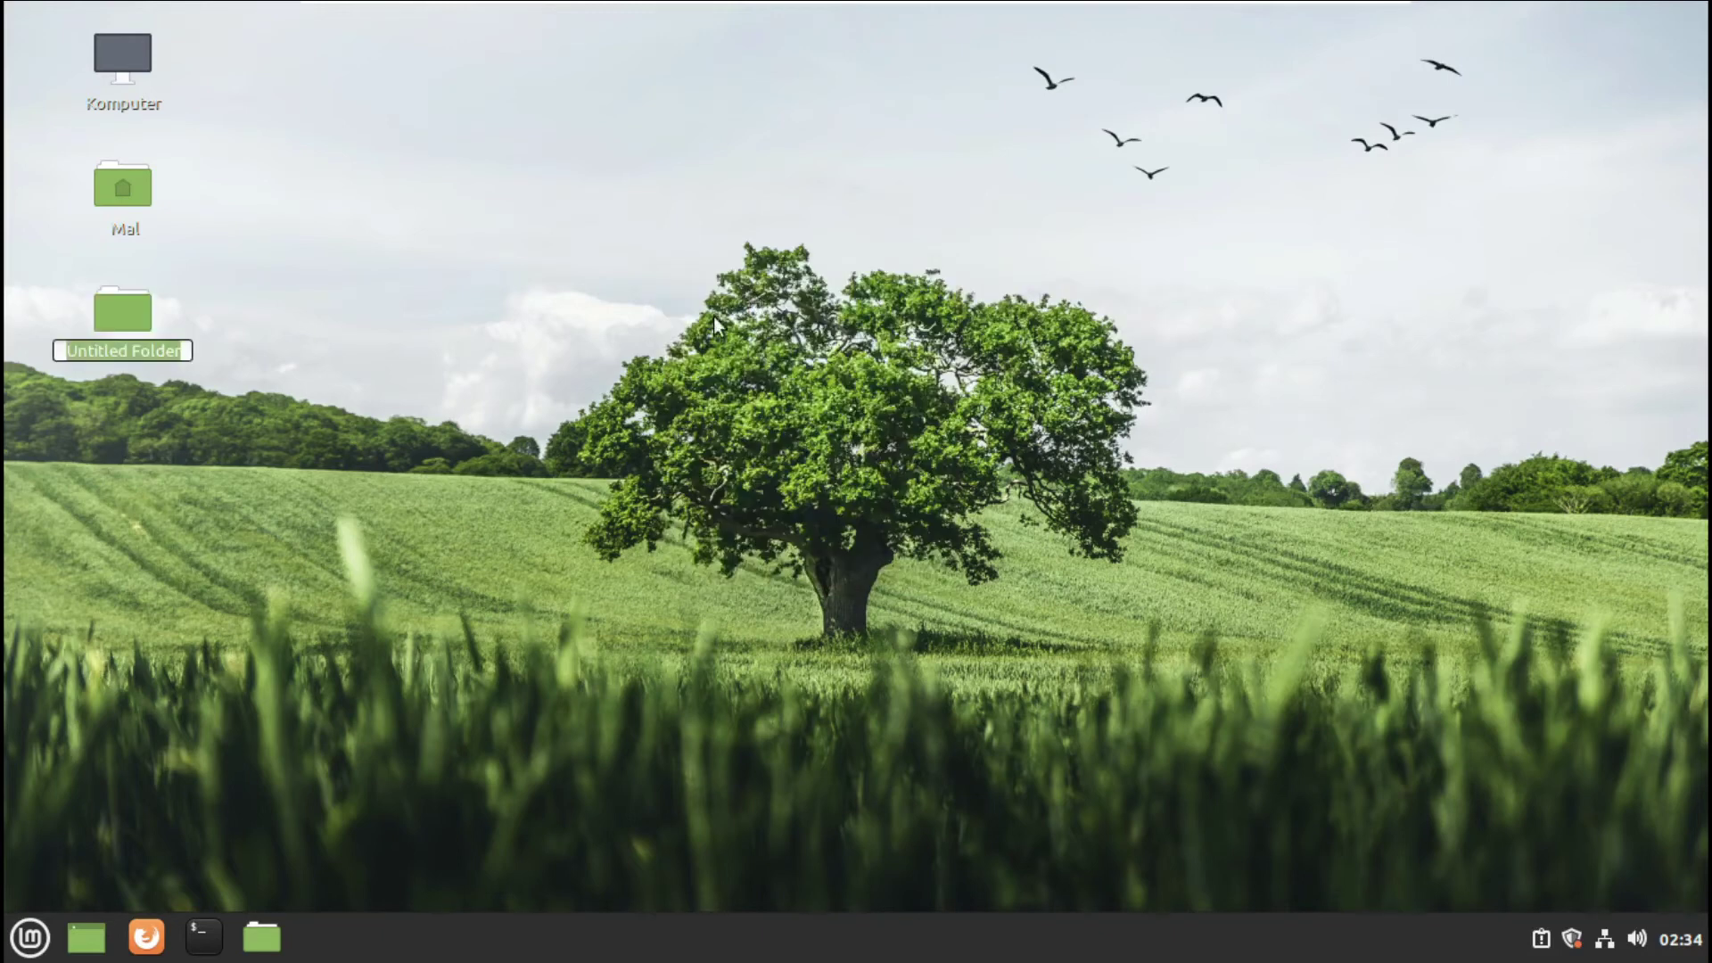
pyautogui.click(437, 328)
pyautogui.rightClick(439, 329)
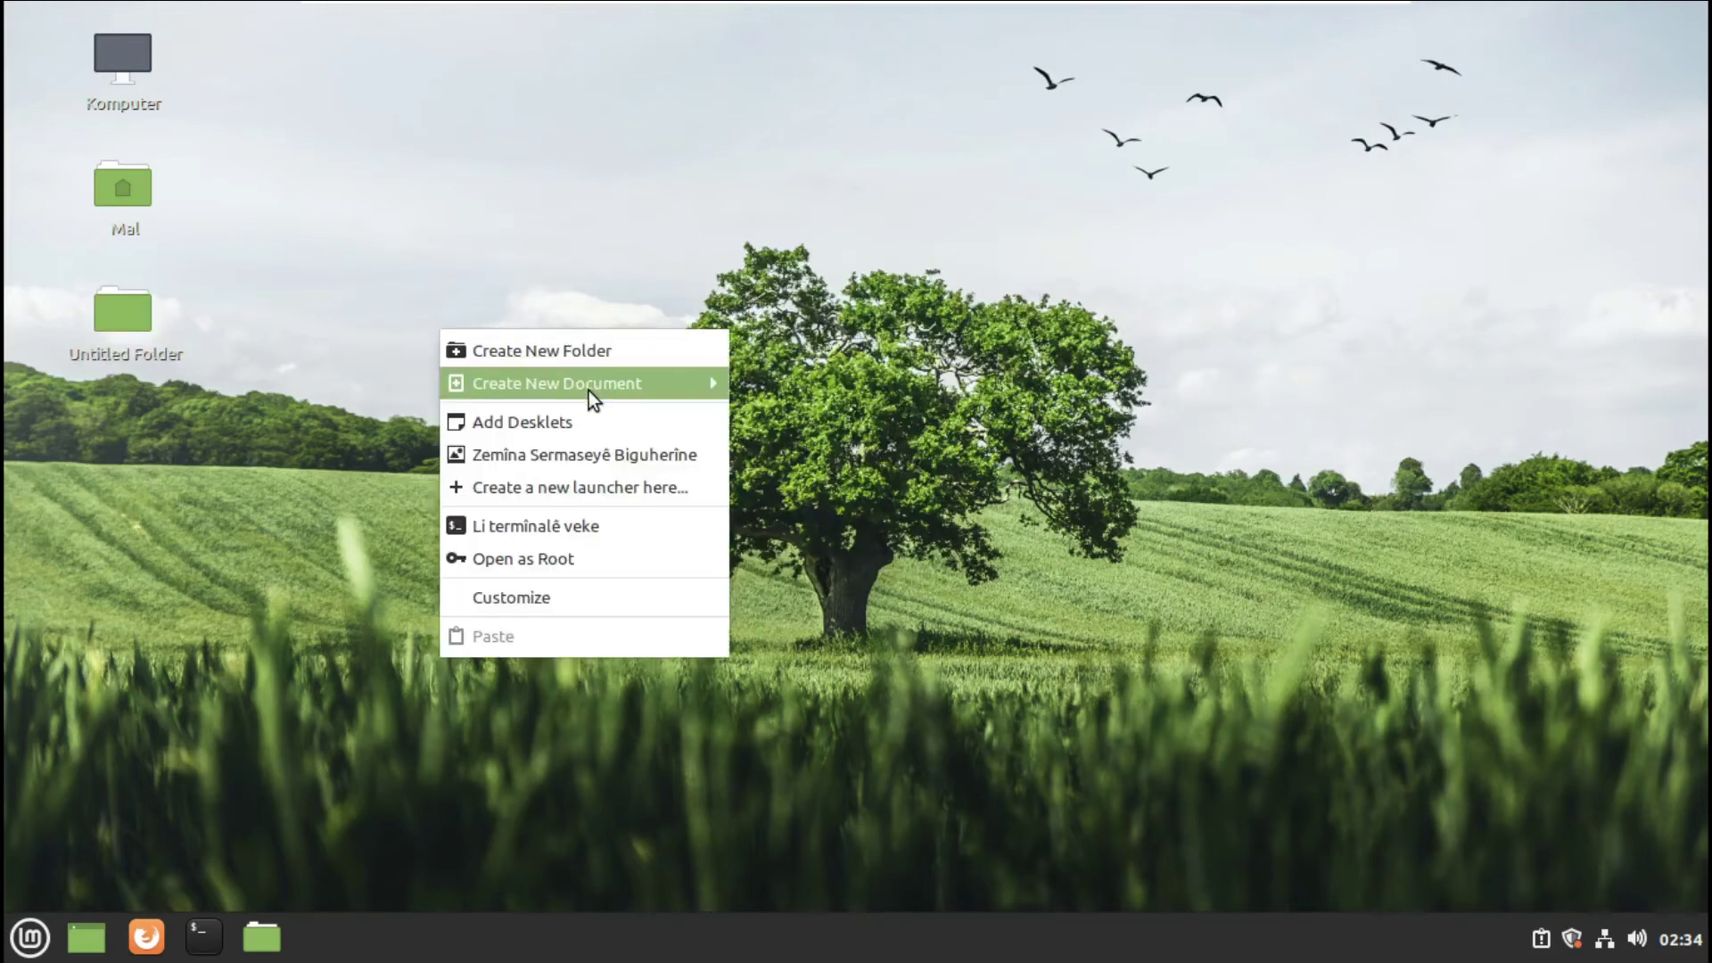
pyautogui.moveTo(694, 385)
pyautogui.click(827, 415)
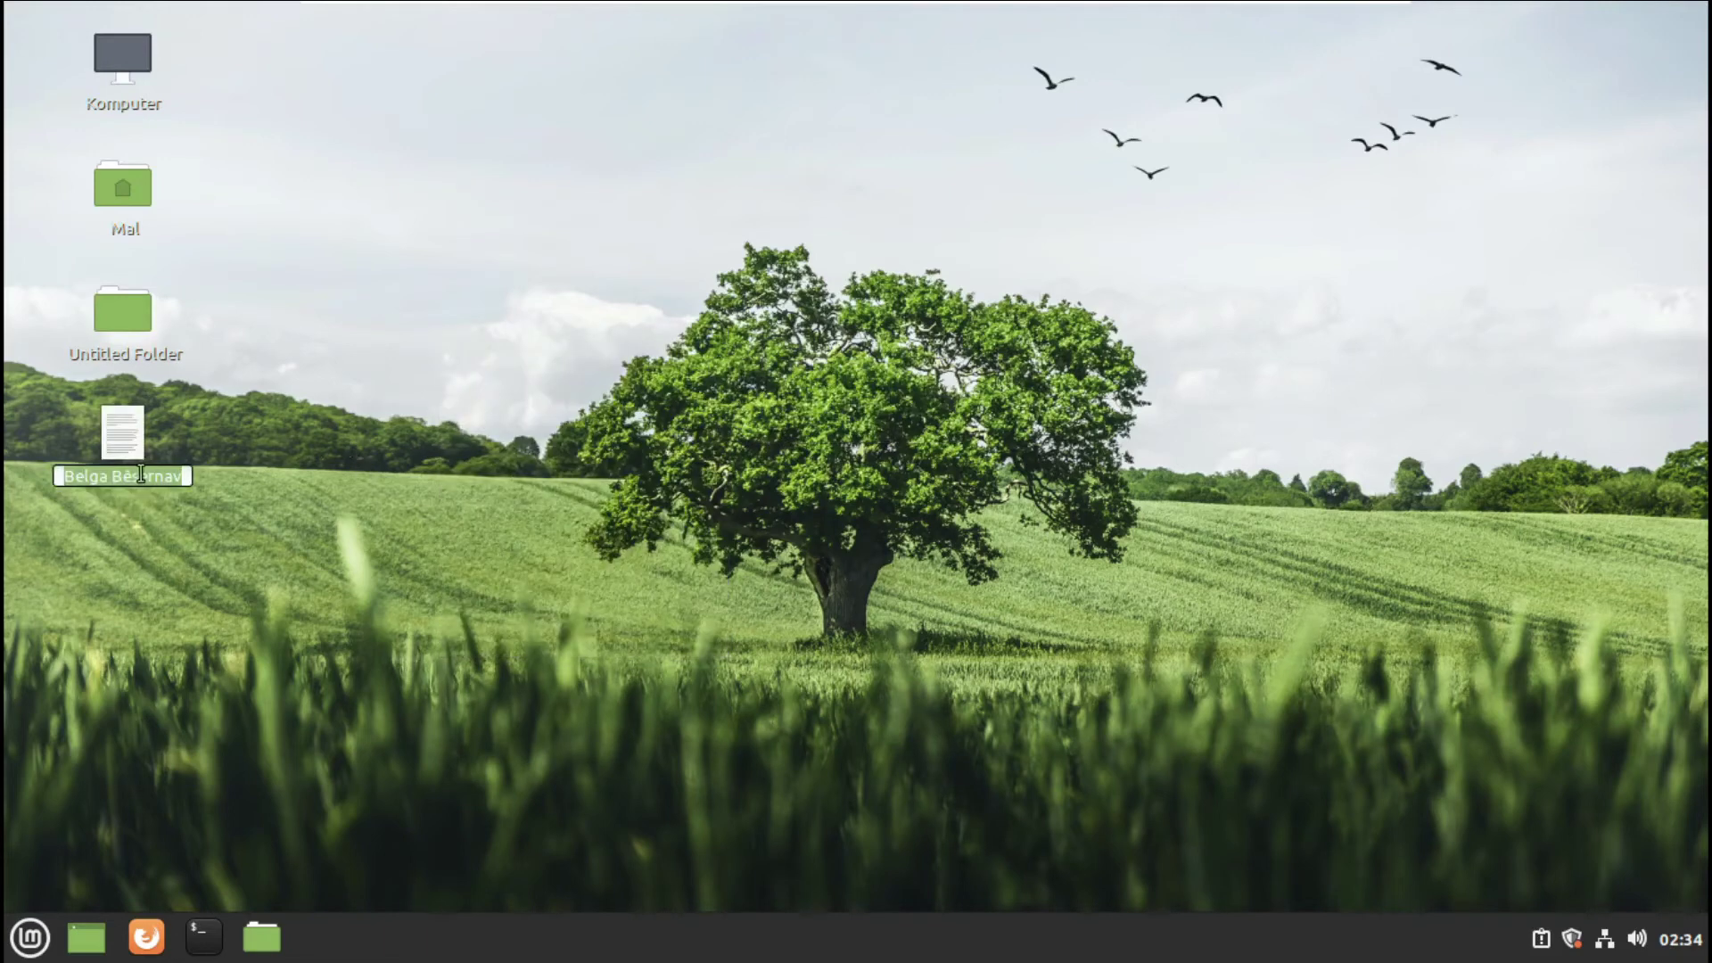
pyautogui.press('Return')
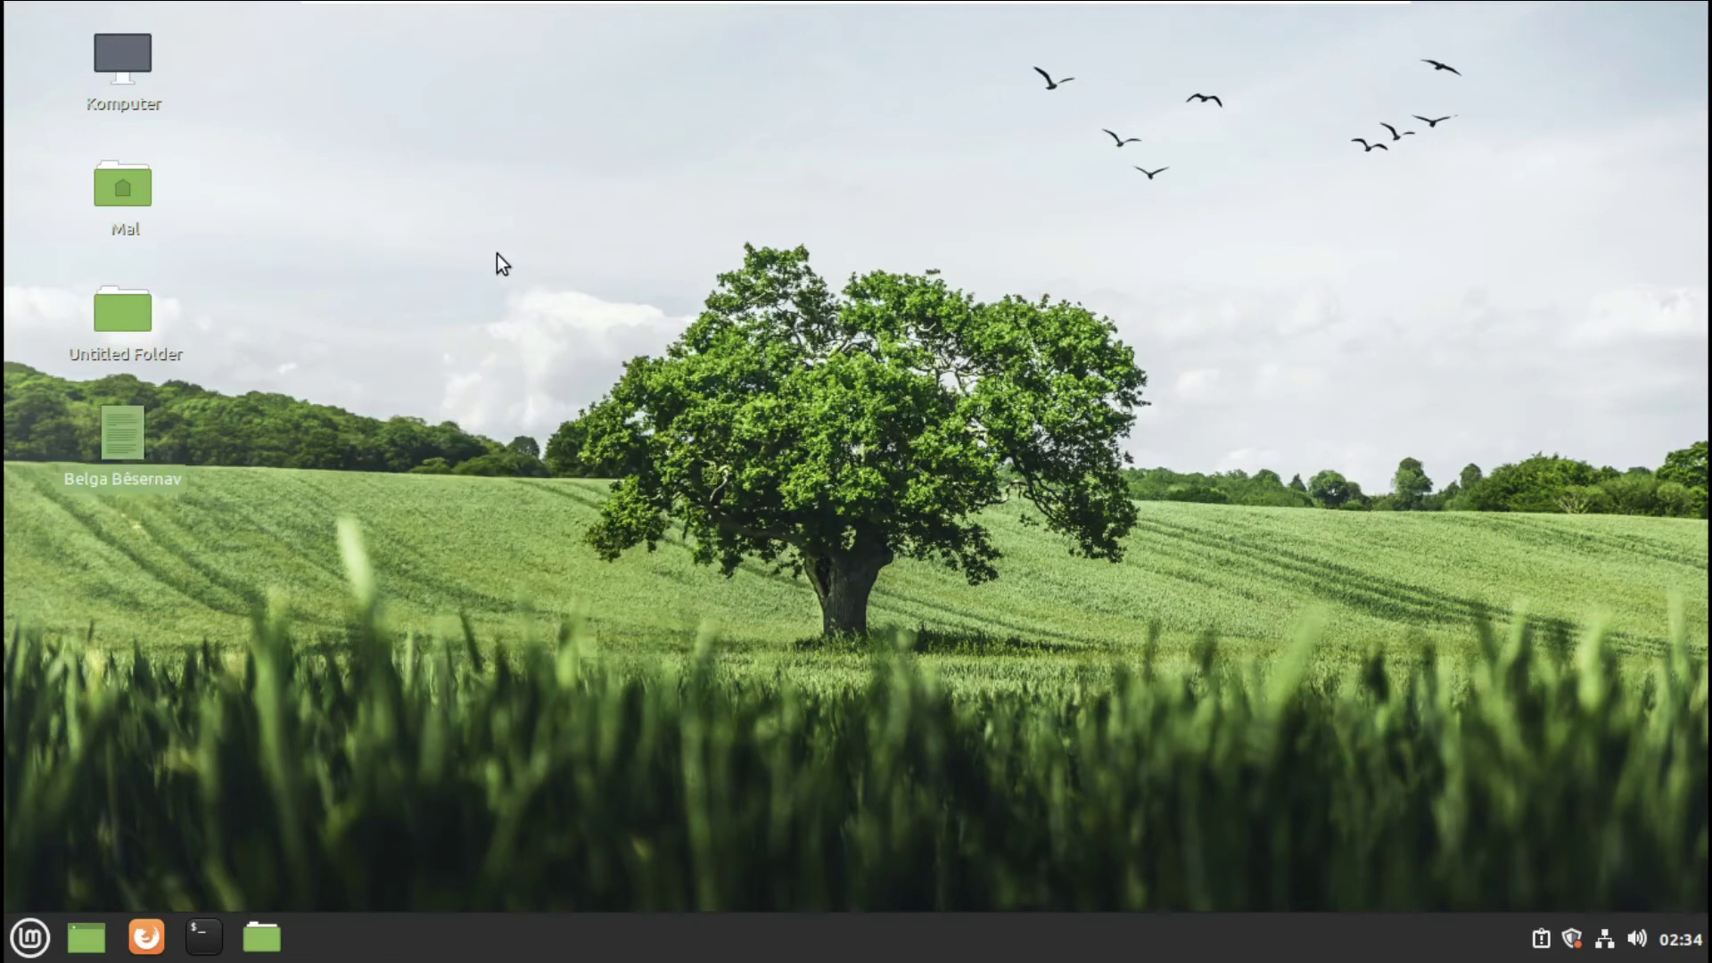
pyautogui.rightClick(496, 255)
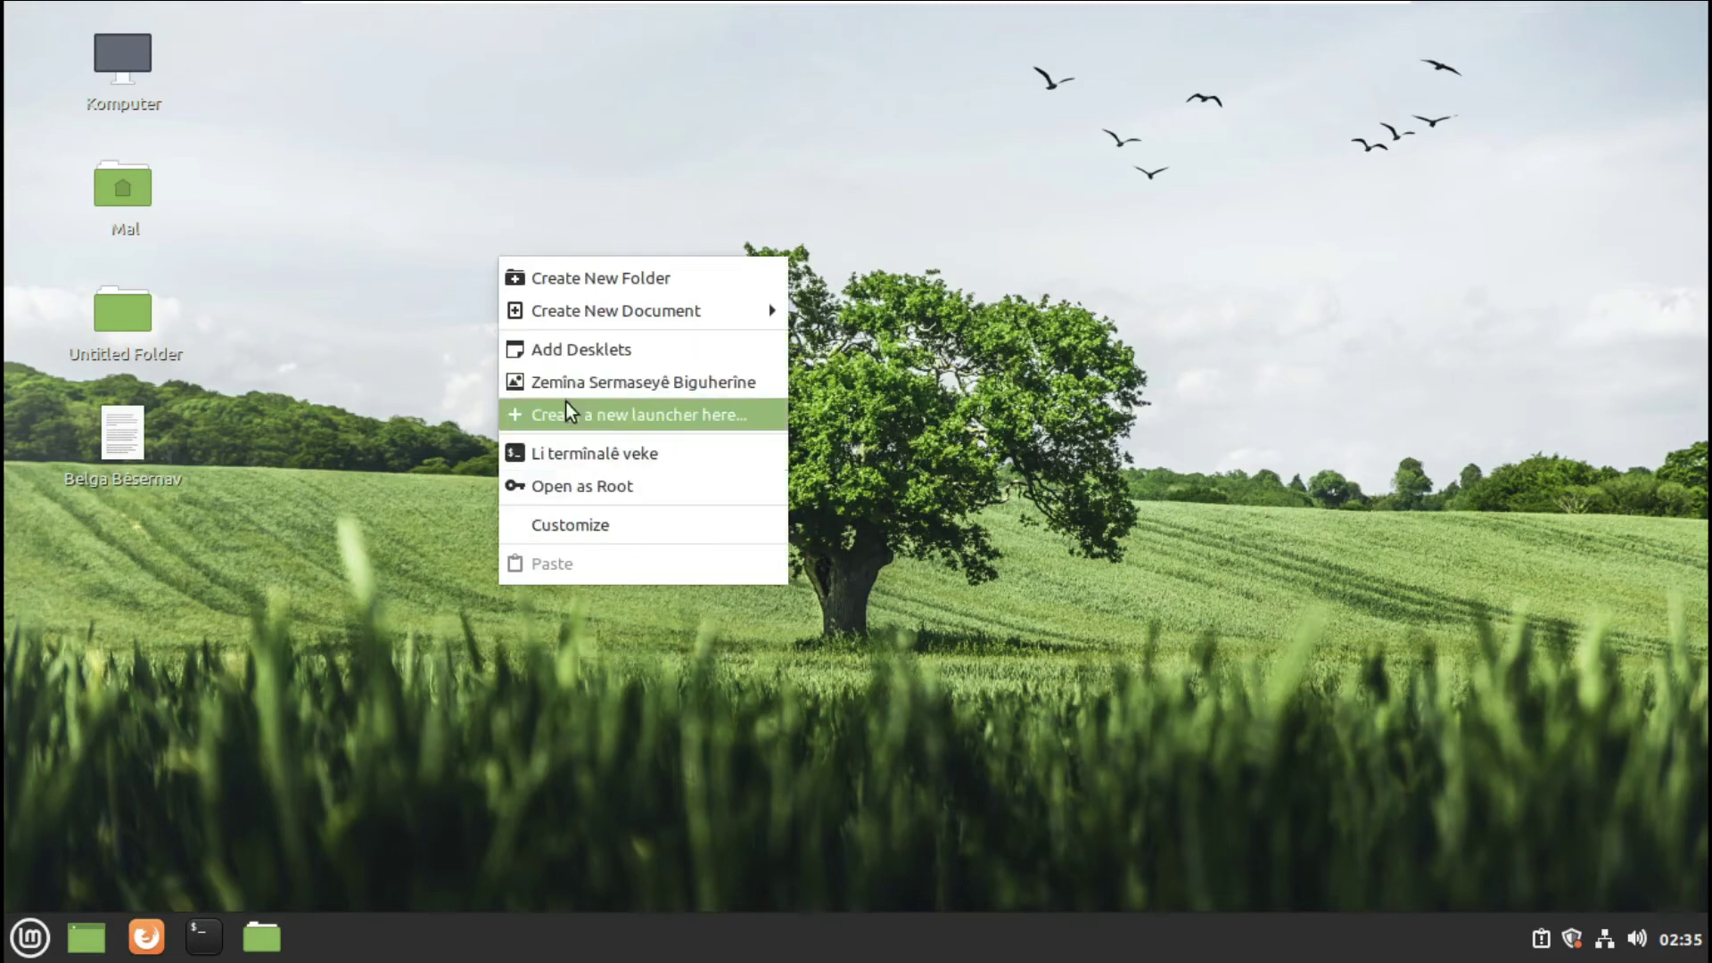
# - Open a terminal in the Sermase folder, then a second terminal window moved down-right
pyautogui.click(626, 462)
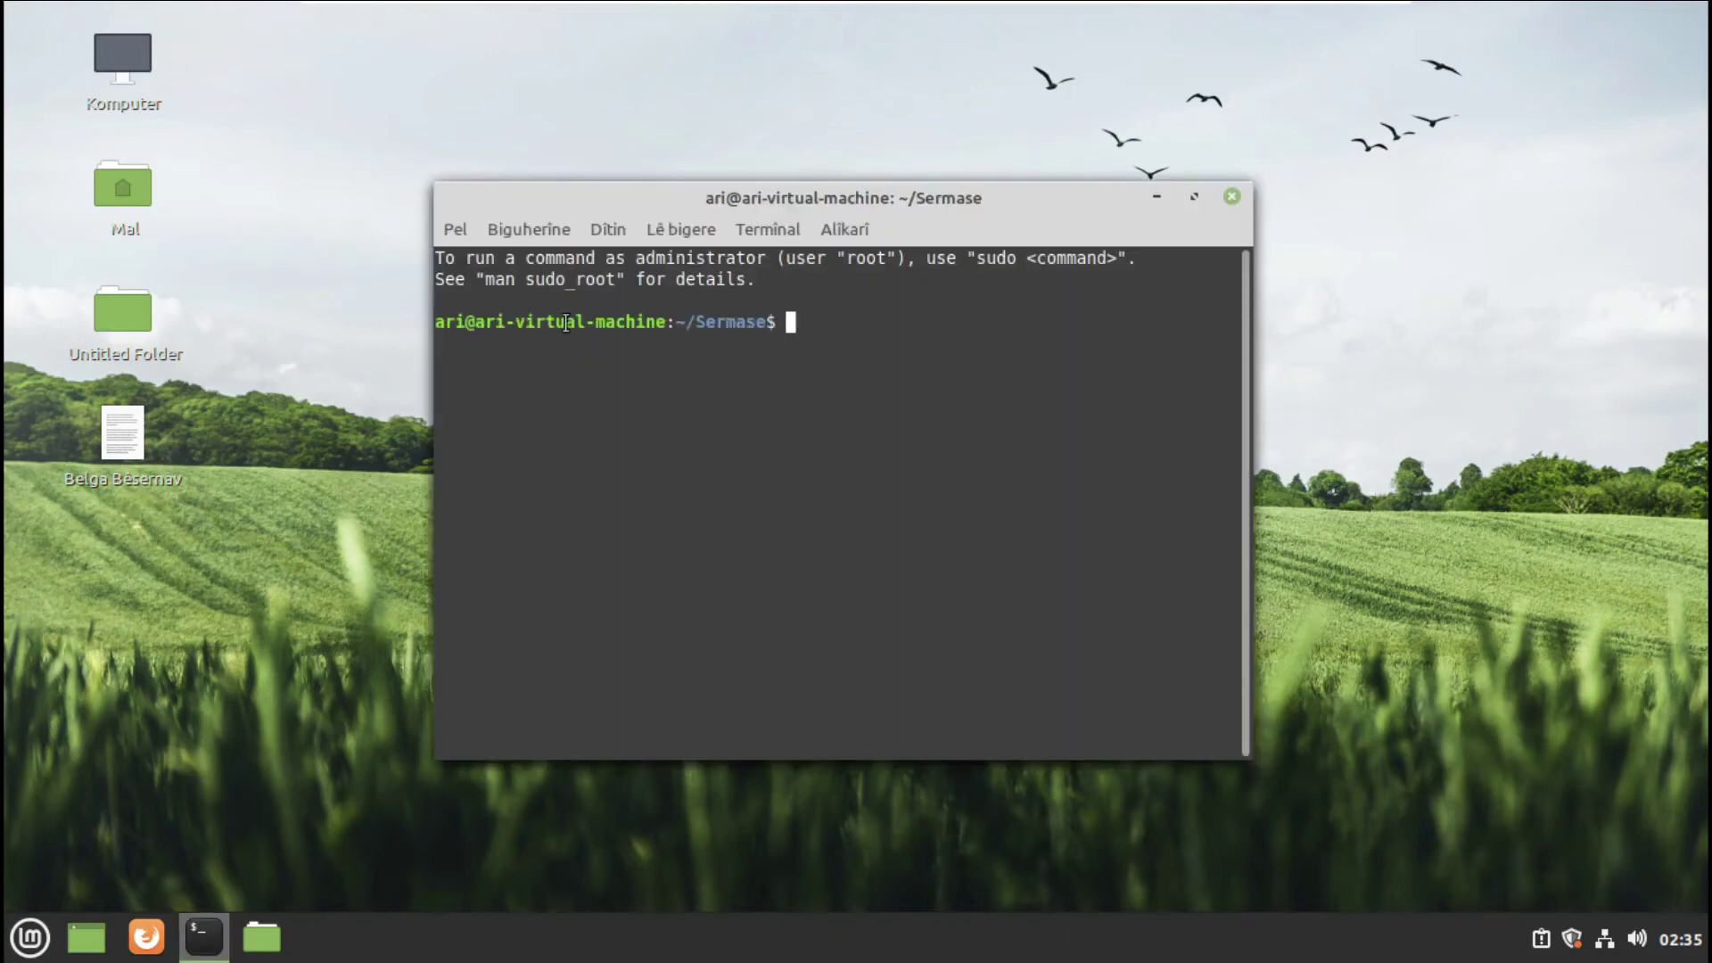
pyautogui.moveTo(772, 321); pyautogui.dragTo(688, 322)
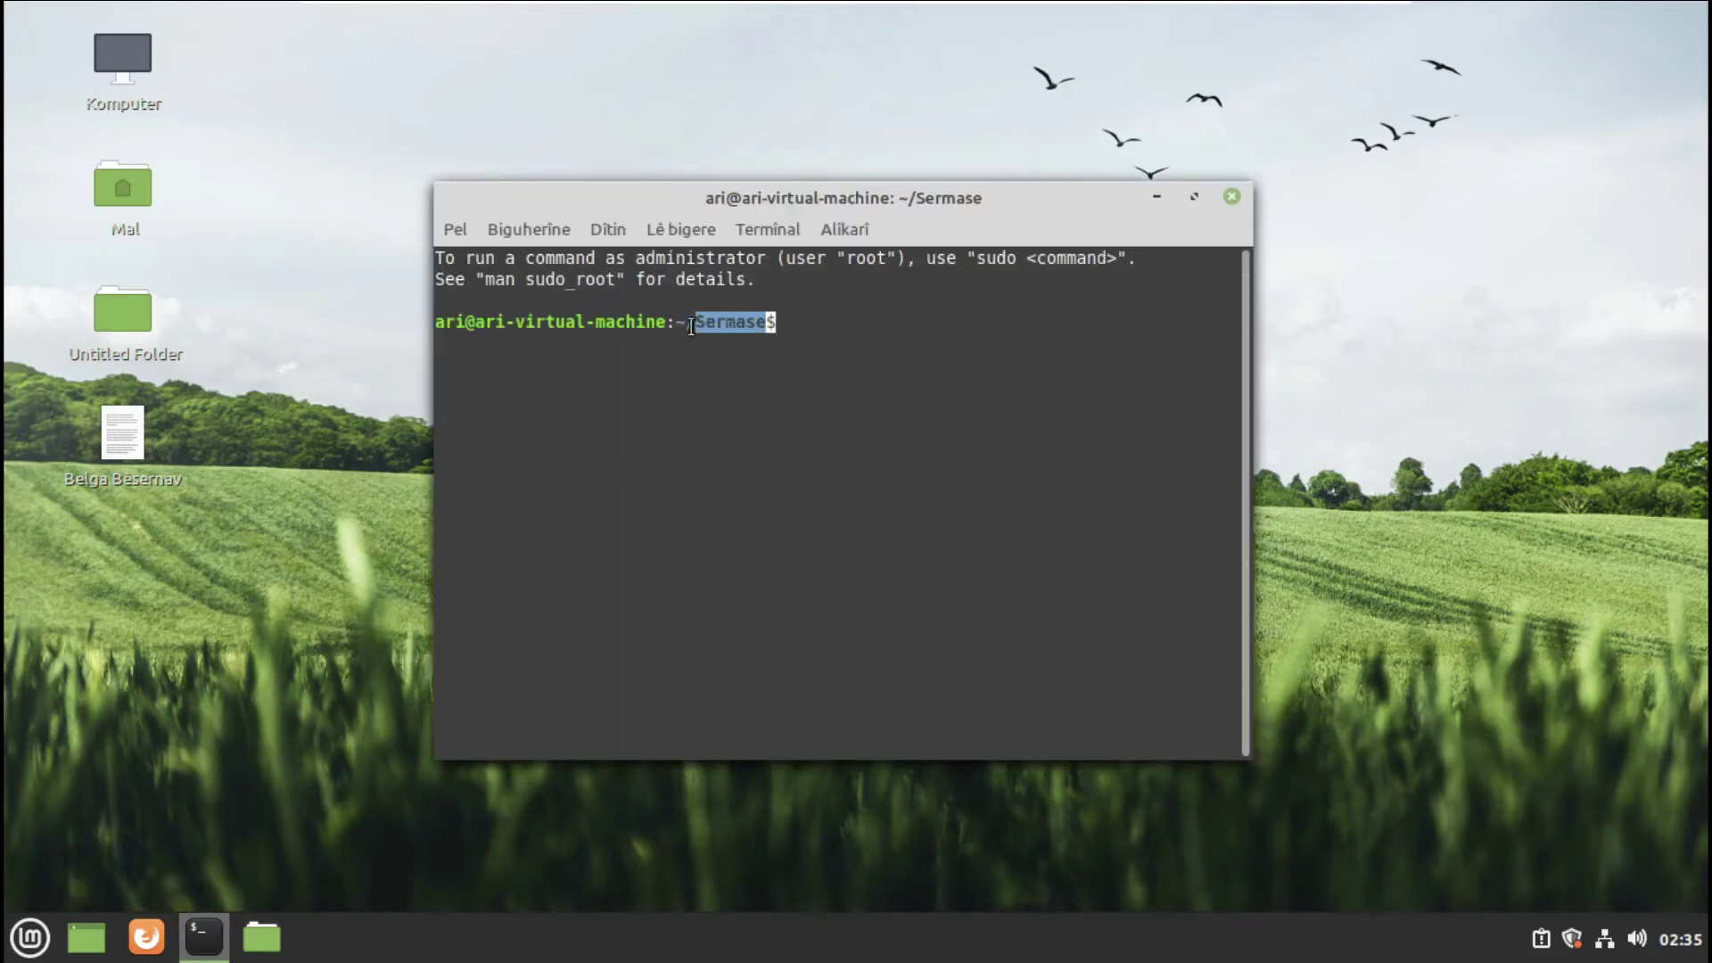
pyautogui.rightClick(203, 936)
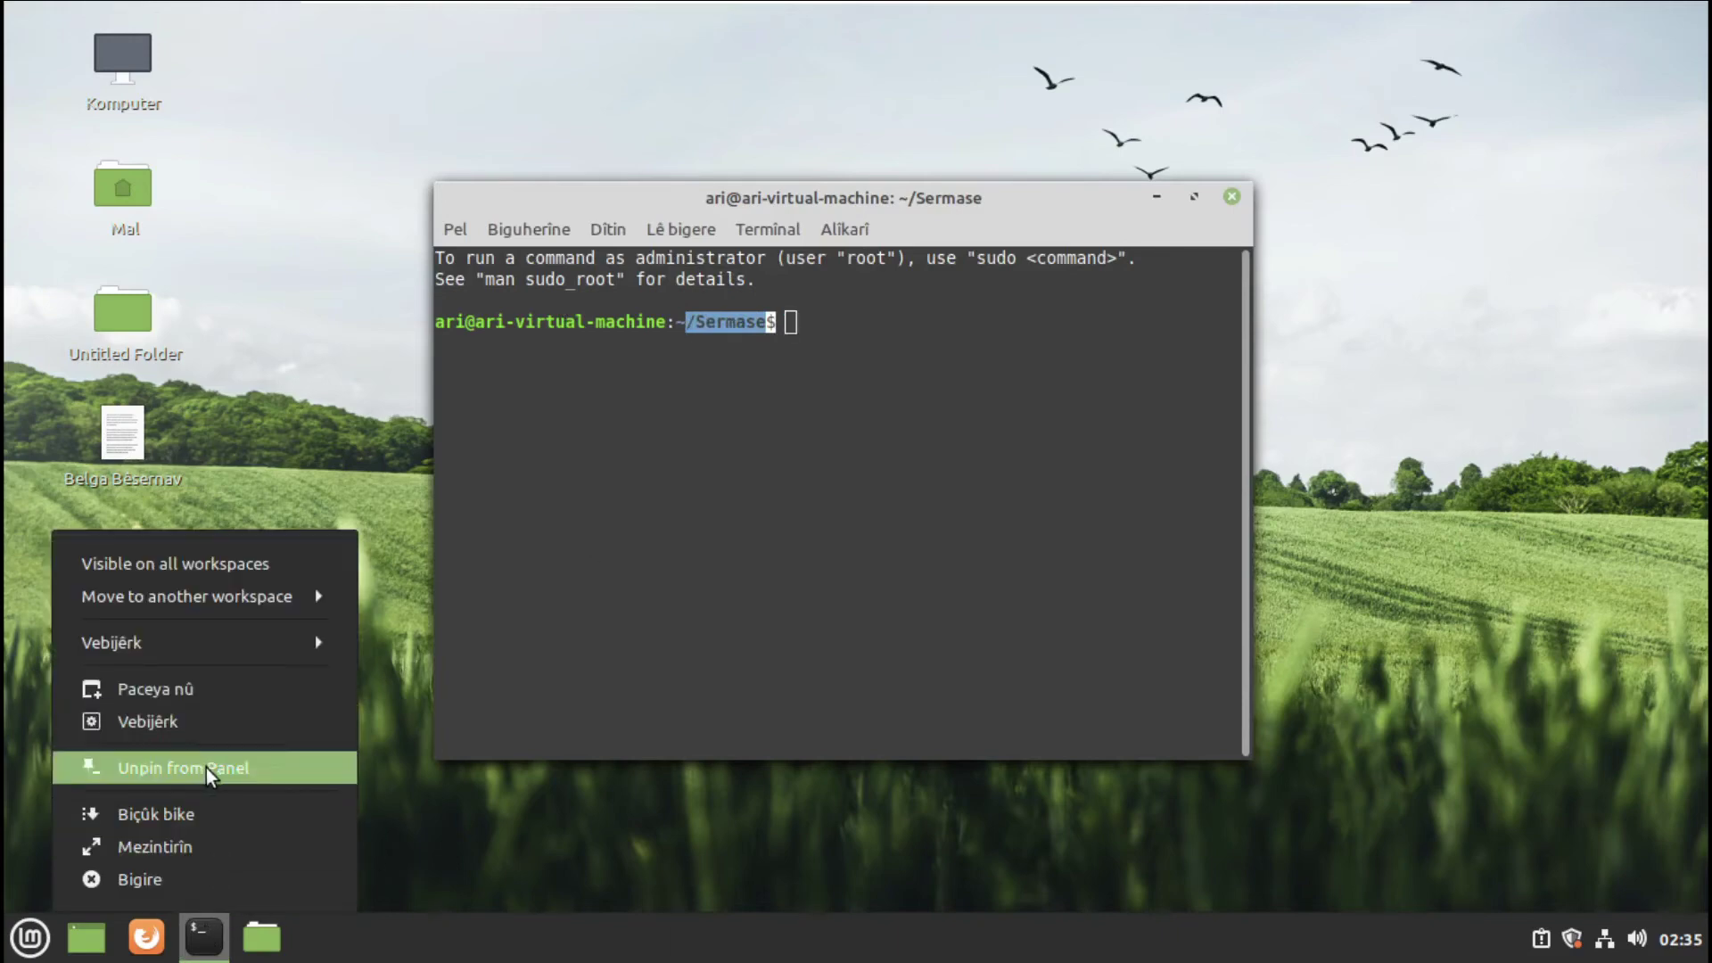
pyautogui.click(199, 690)
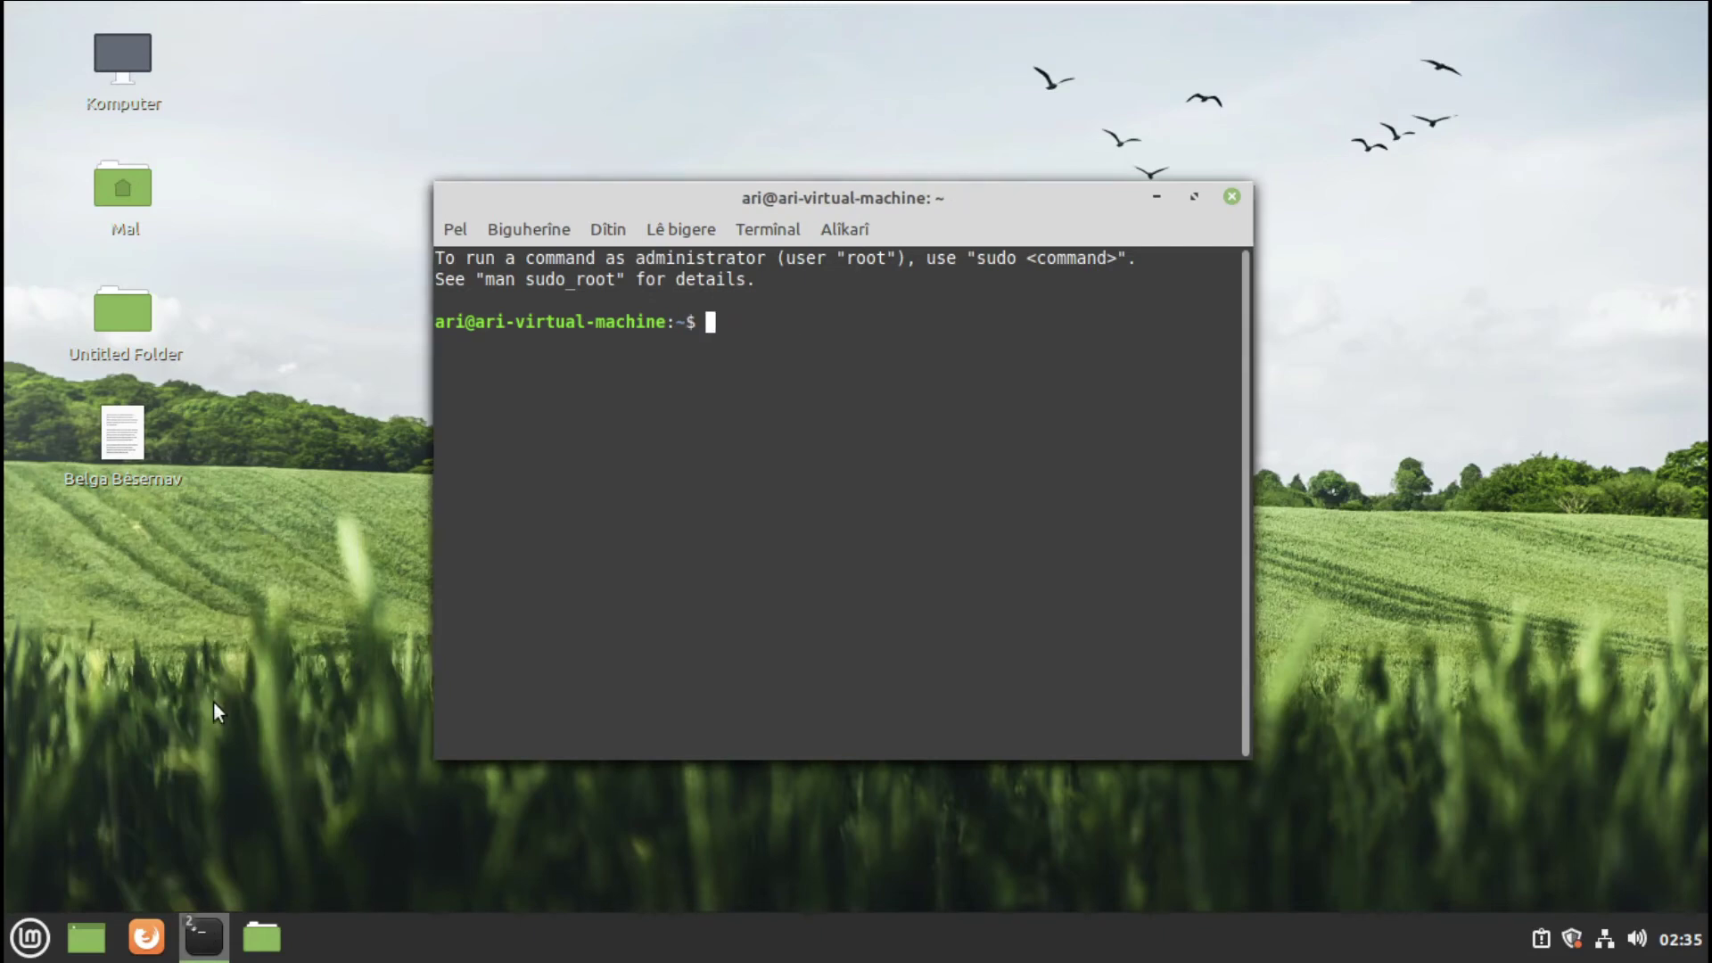
pyautogui.moveTo(907, 209); pyautogui.dragTo(859, 512)
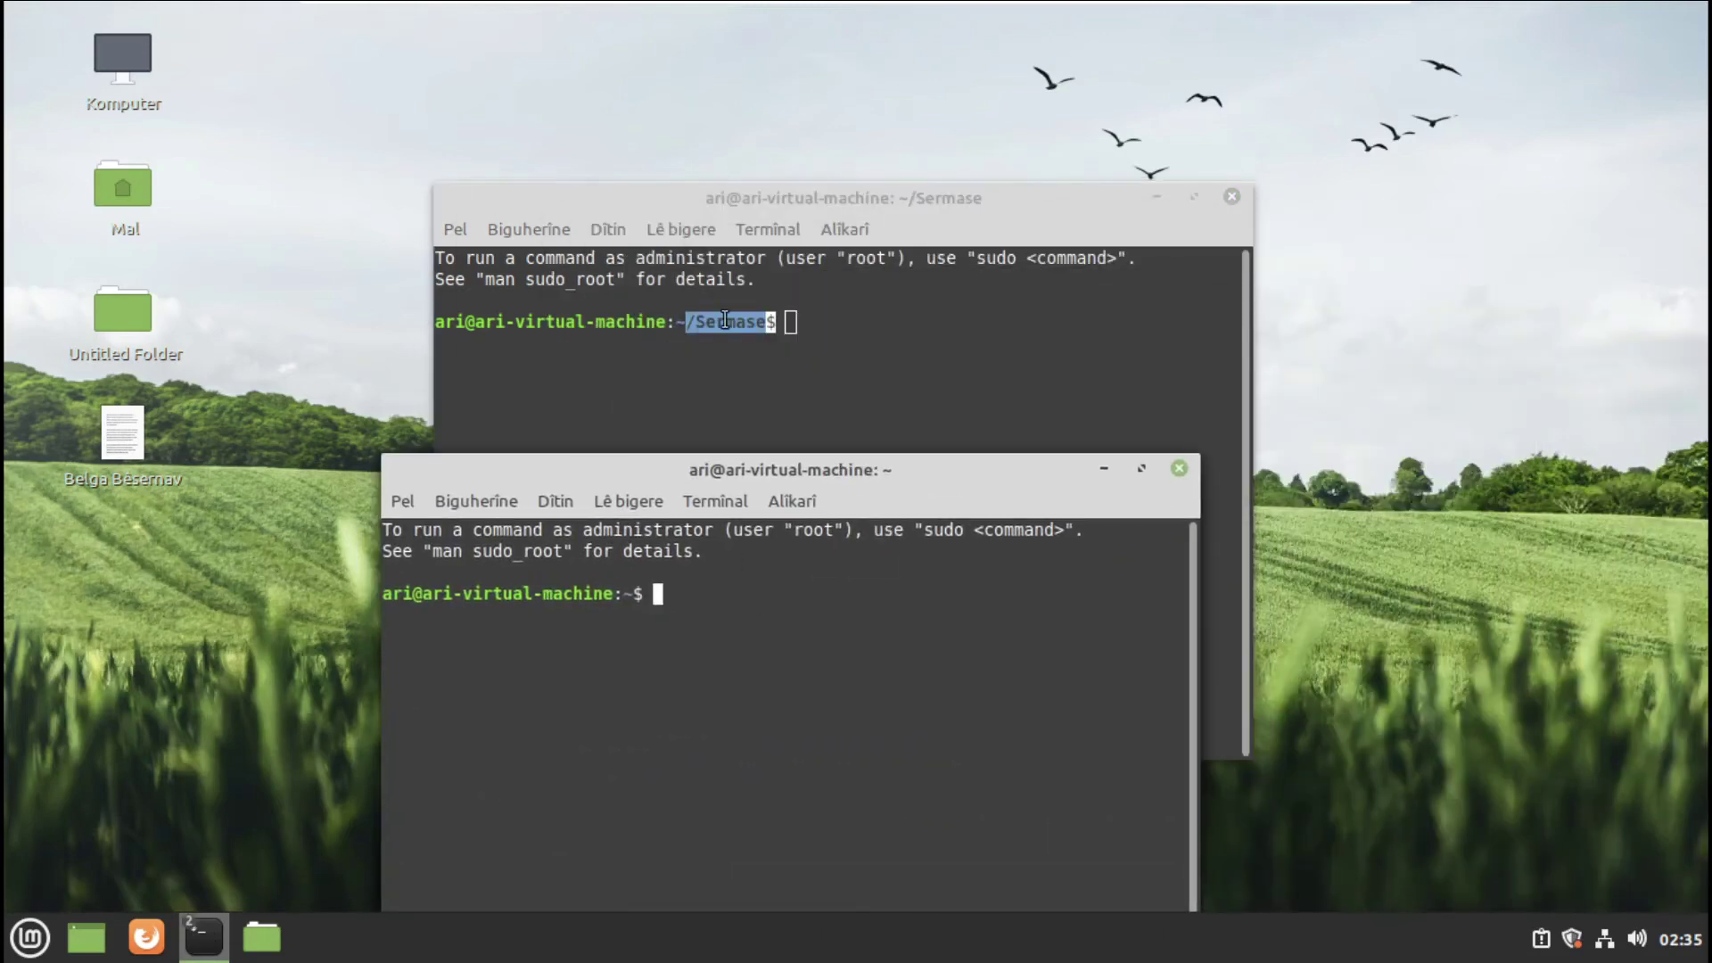
# - Switch between the Sermase terminal and the home-folder terminal
pyautogui.click(770, 328)
pyautogui.click(314, 265)
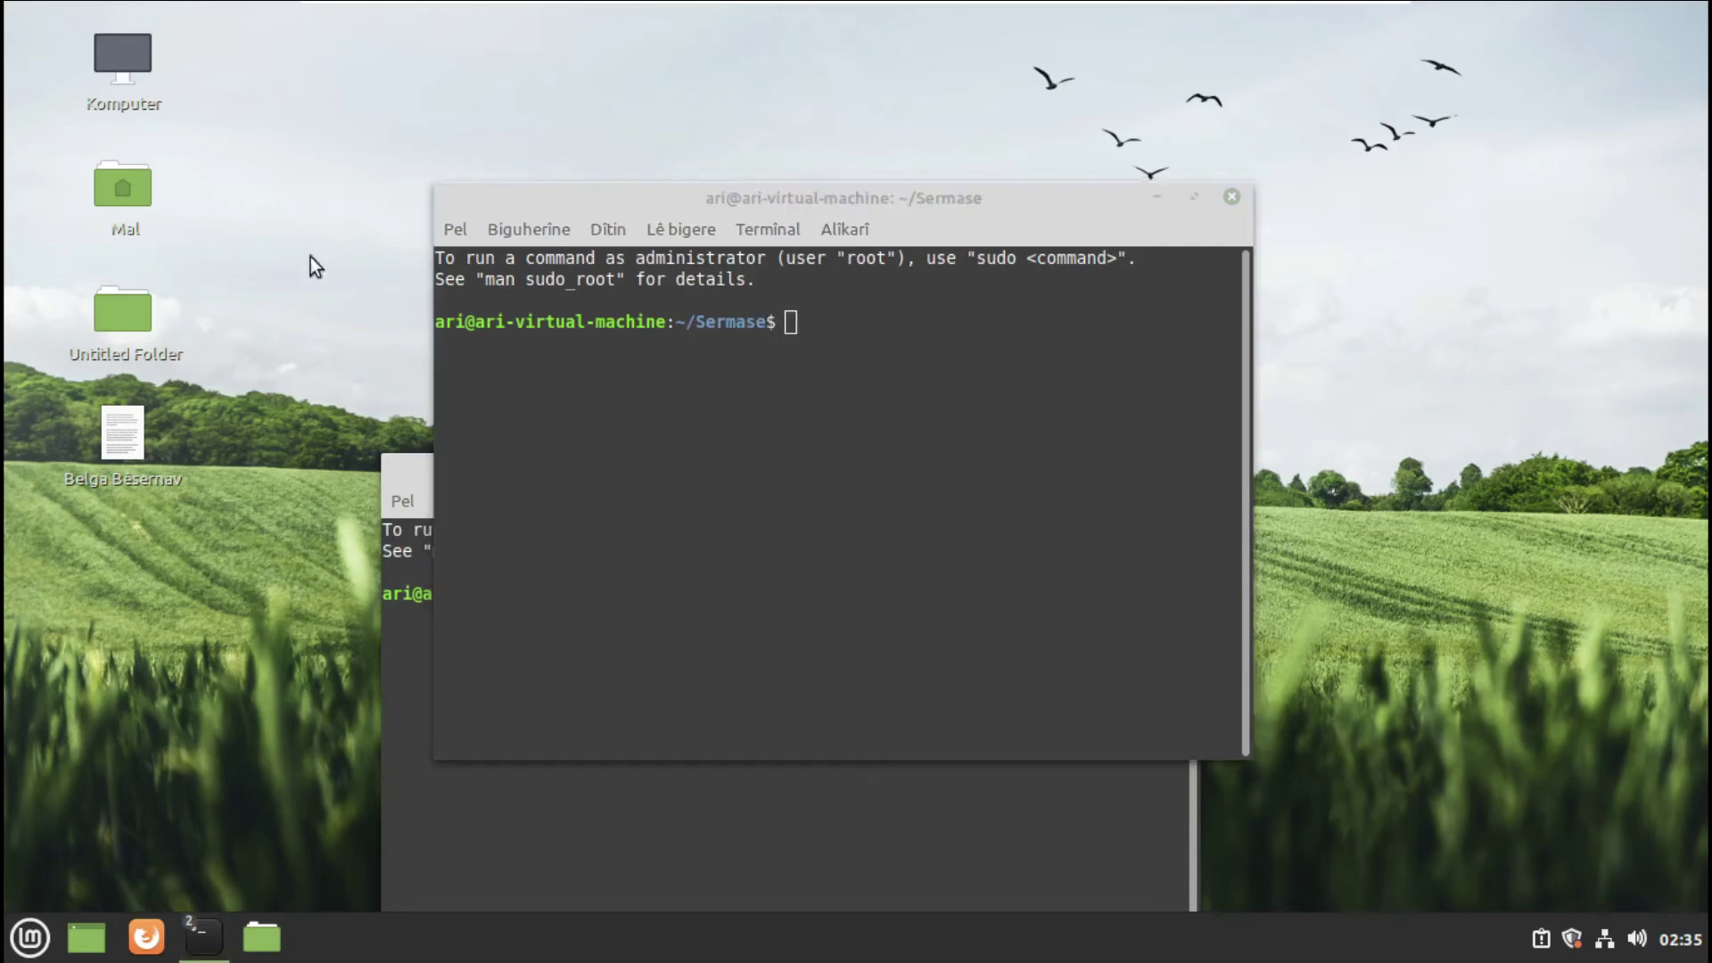
pyautogui.click(725, 818)
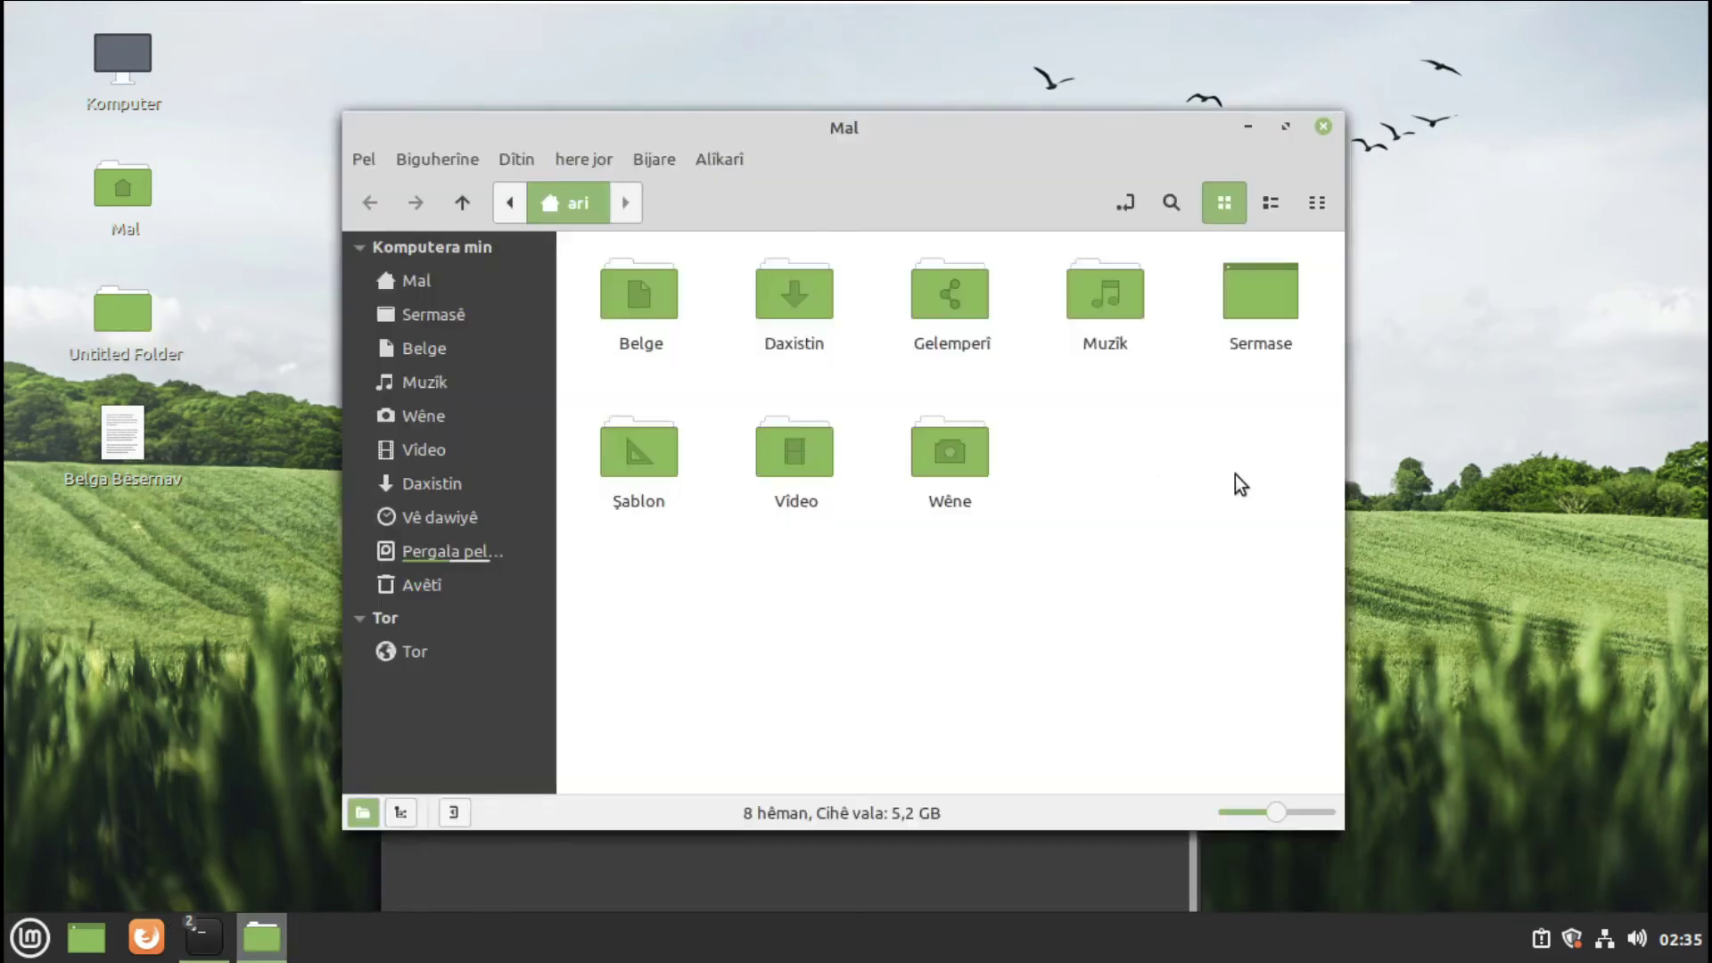
# - Close the extra terminal, minimize the windows, and restore the Mal file manager
pyautogui.click(923, 869)
pyautogui.click(1185, 471)
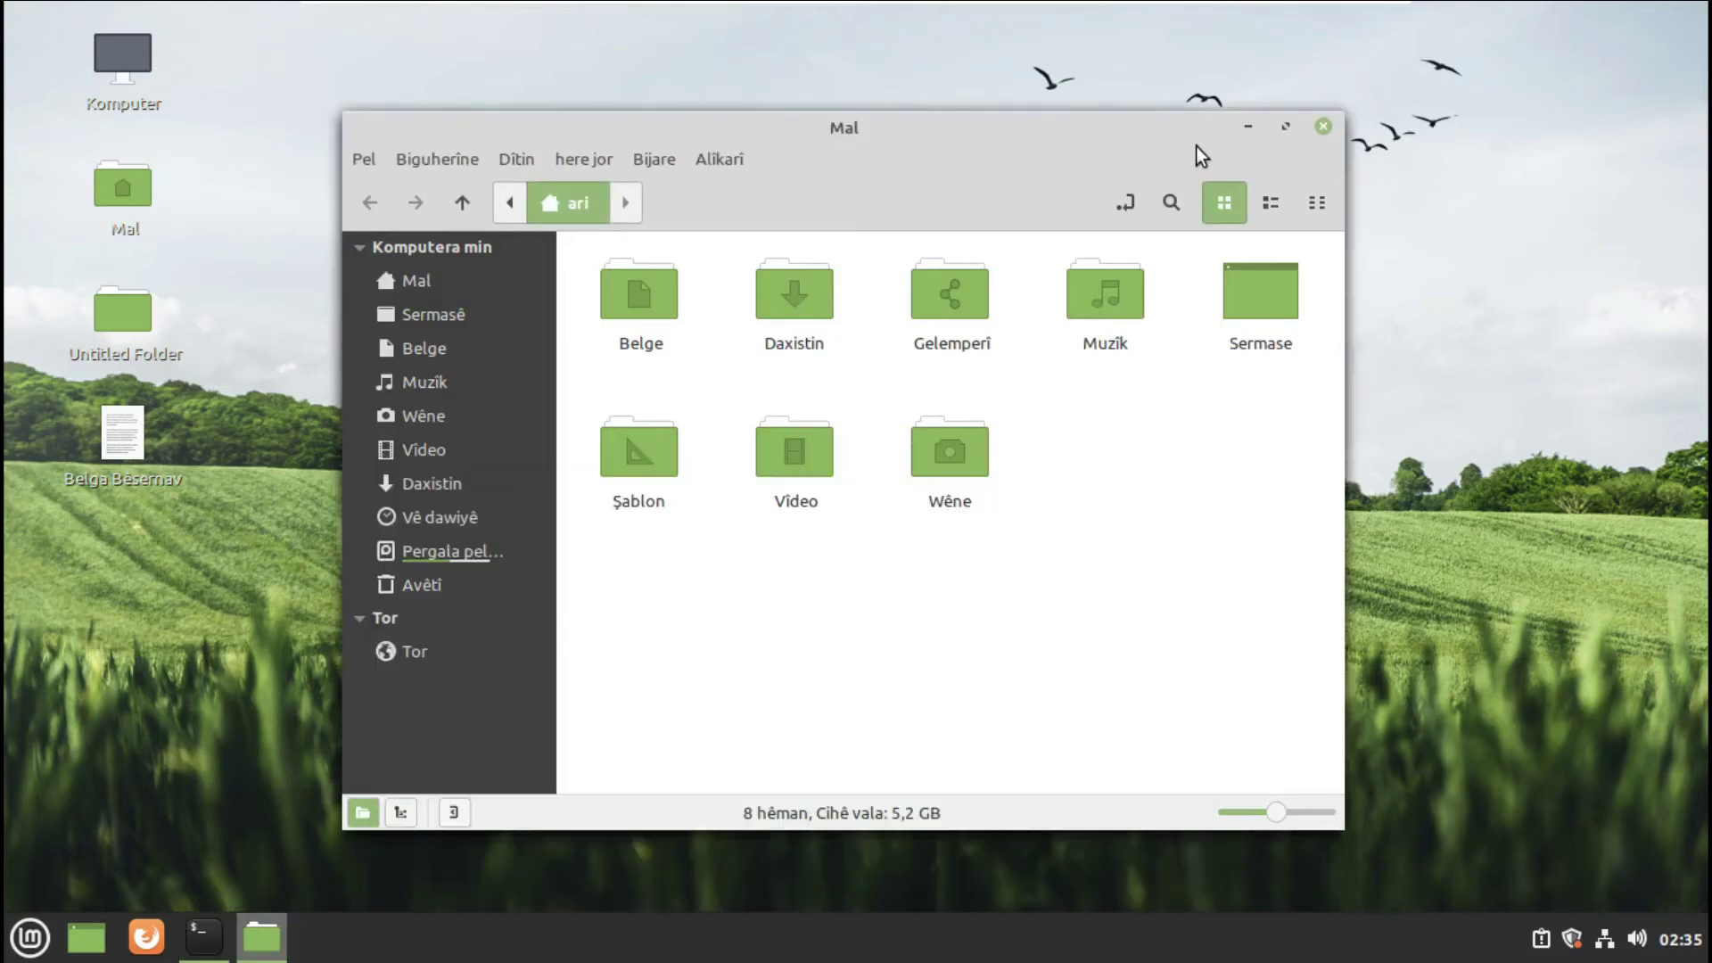
pyautogui.click(1239, 131)
pyautogui.click(1227, 199)
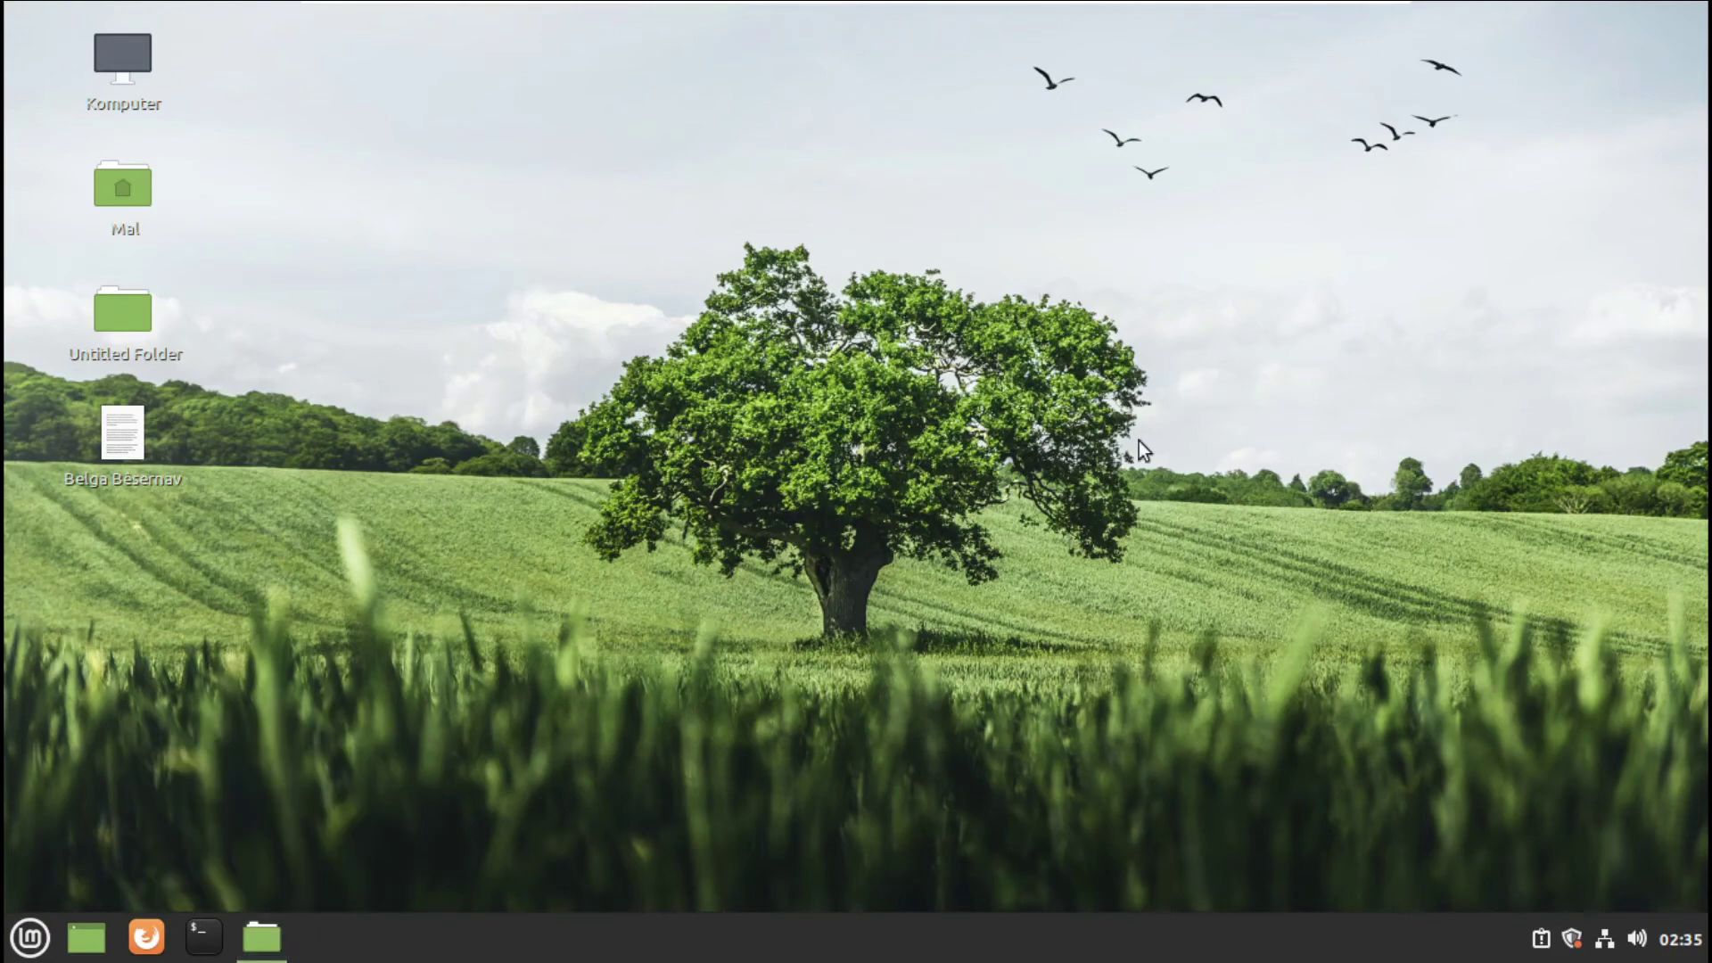
pyautogui.moveTo(262, 936)
pyautogui.click(334, 858)
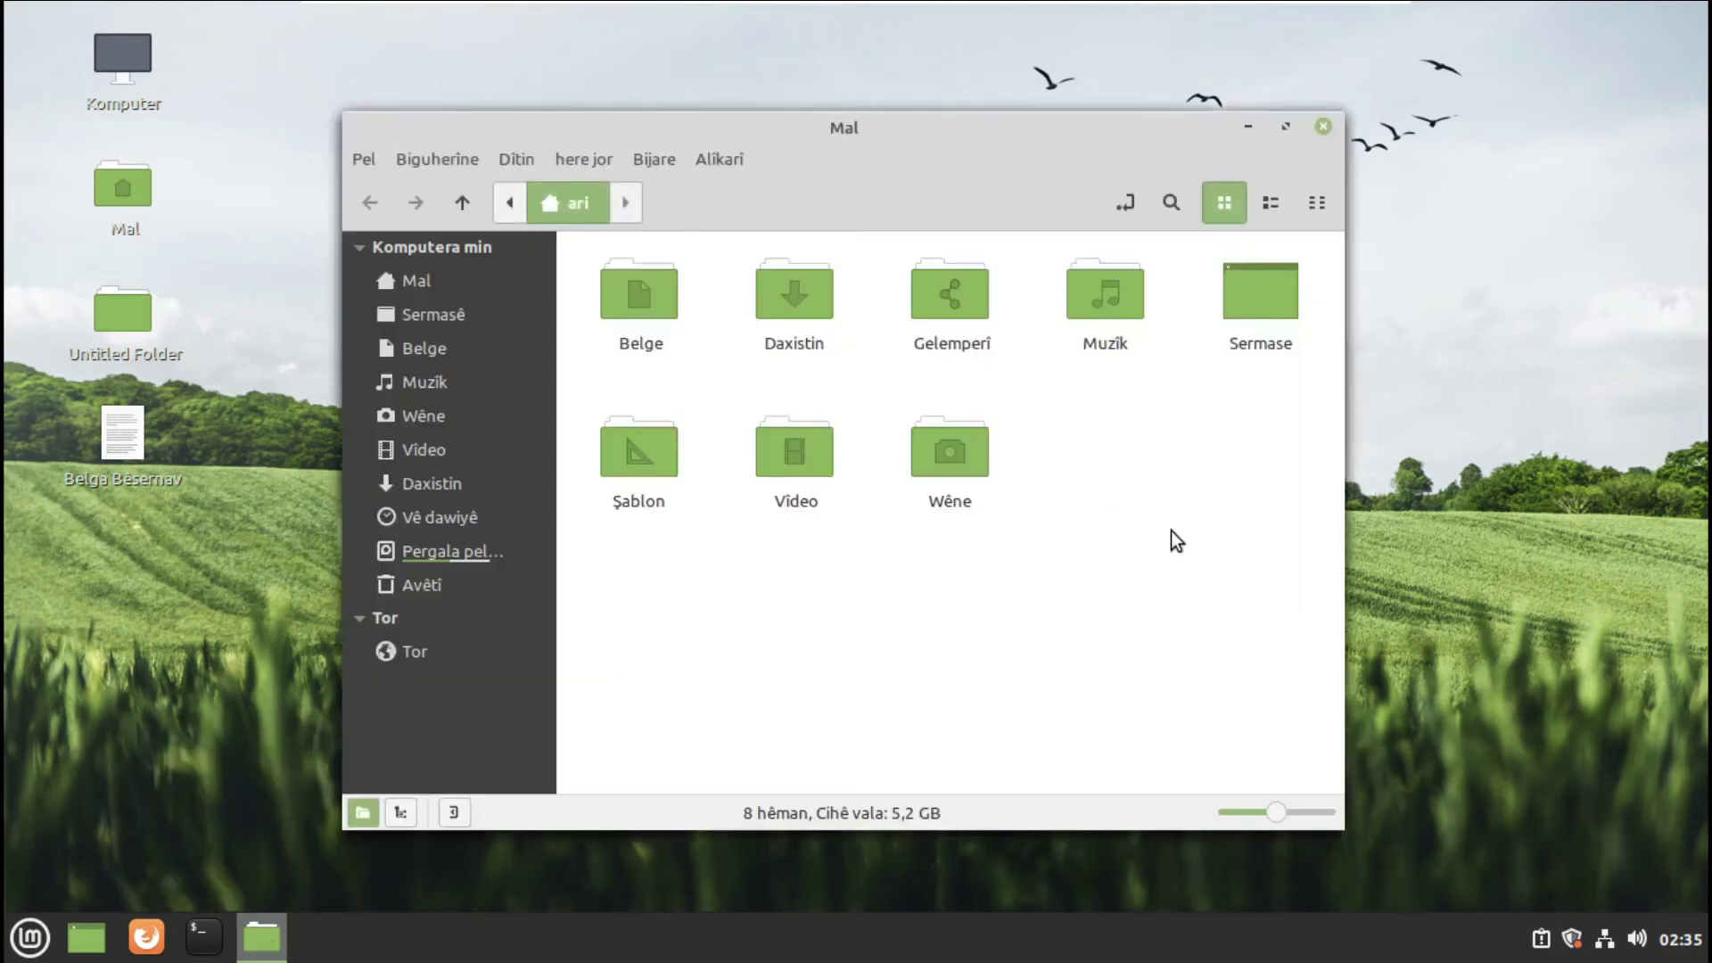
# - Browse up and back into the user's home folder, then open the Sermase folder
pyautogui.click(521, 204)
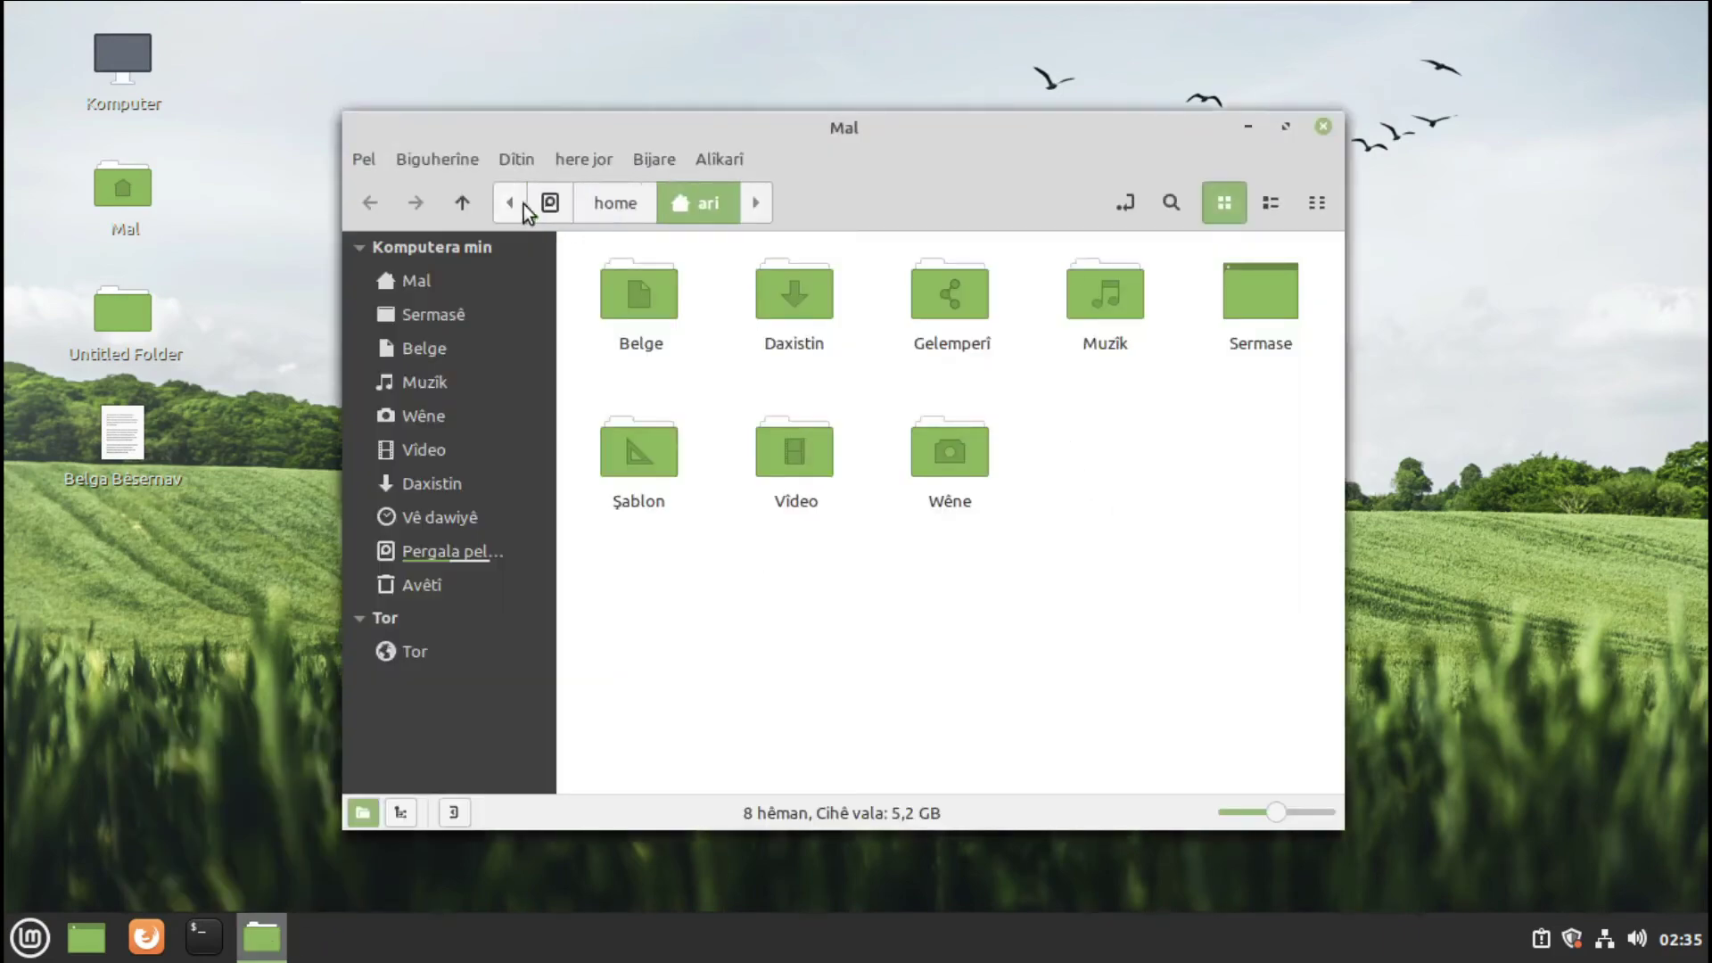
pyautogui.click(617, 205)
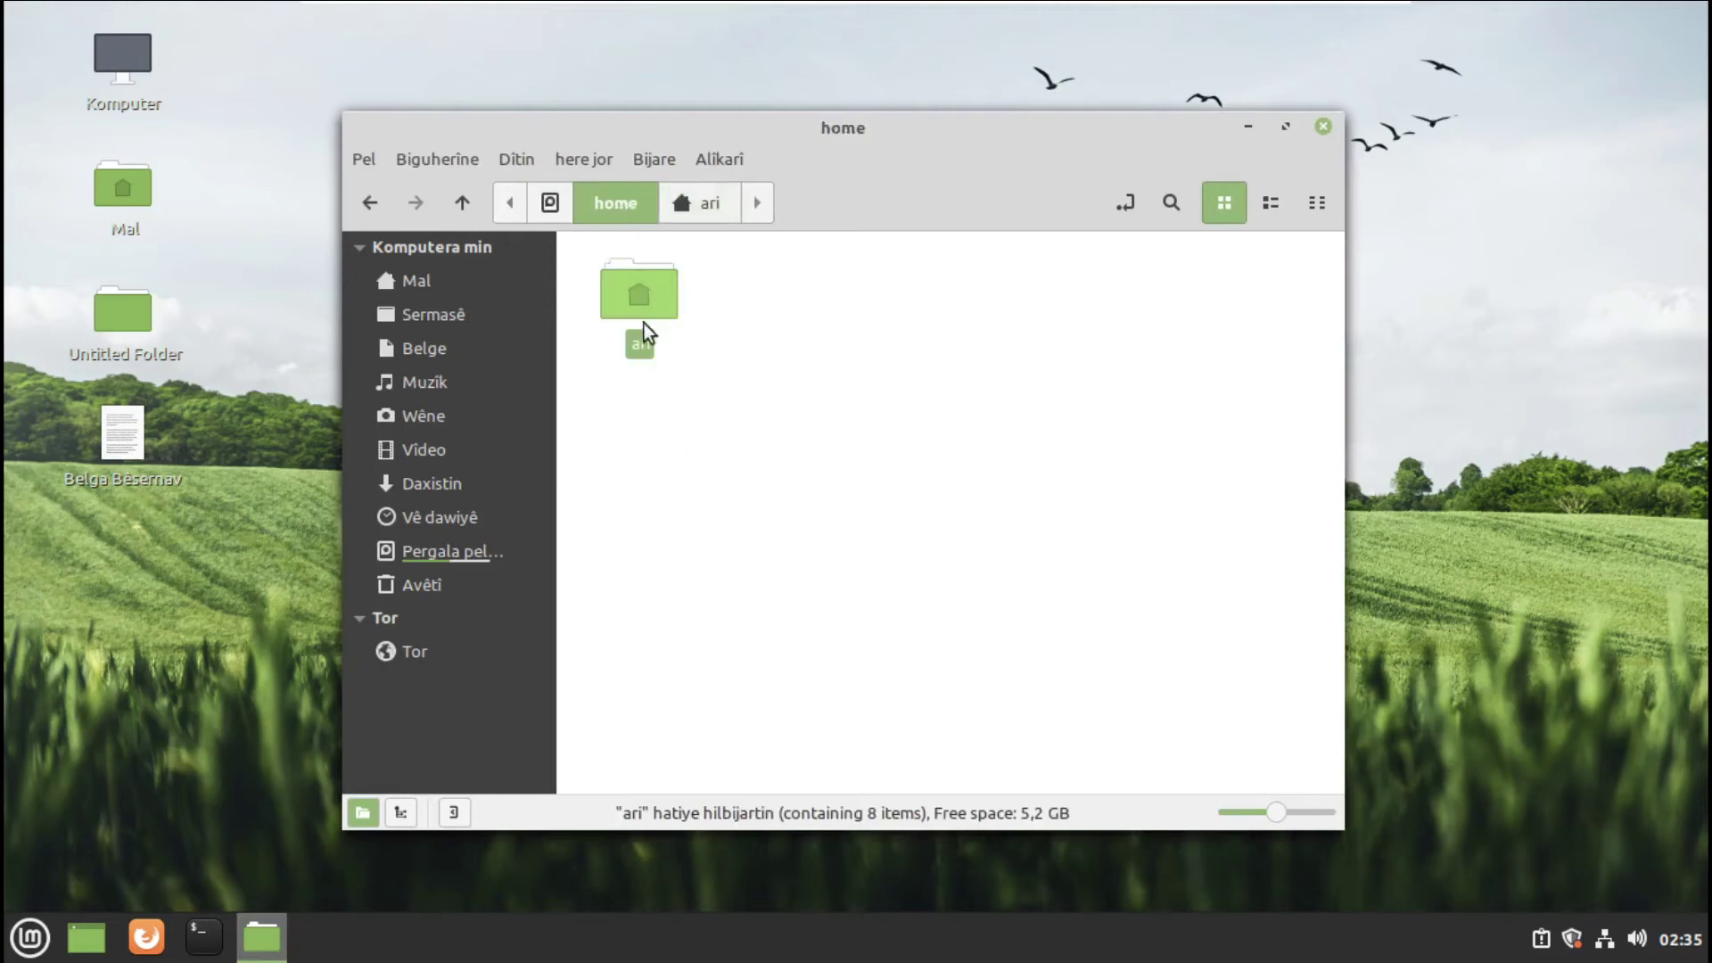
pyautogui.click(699, 207)
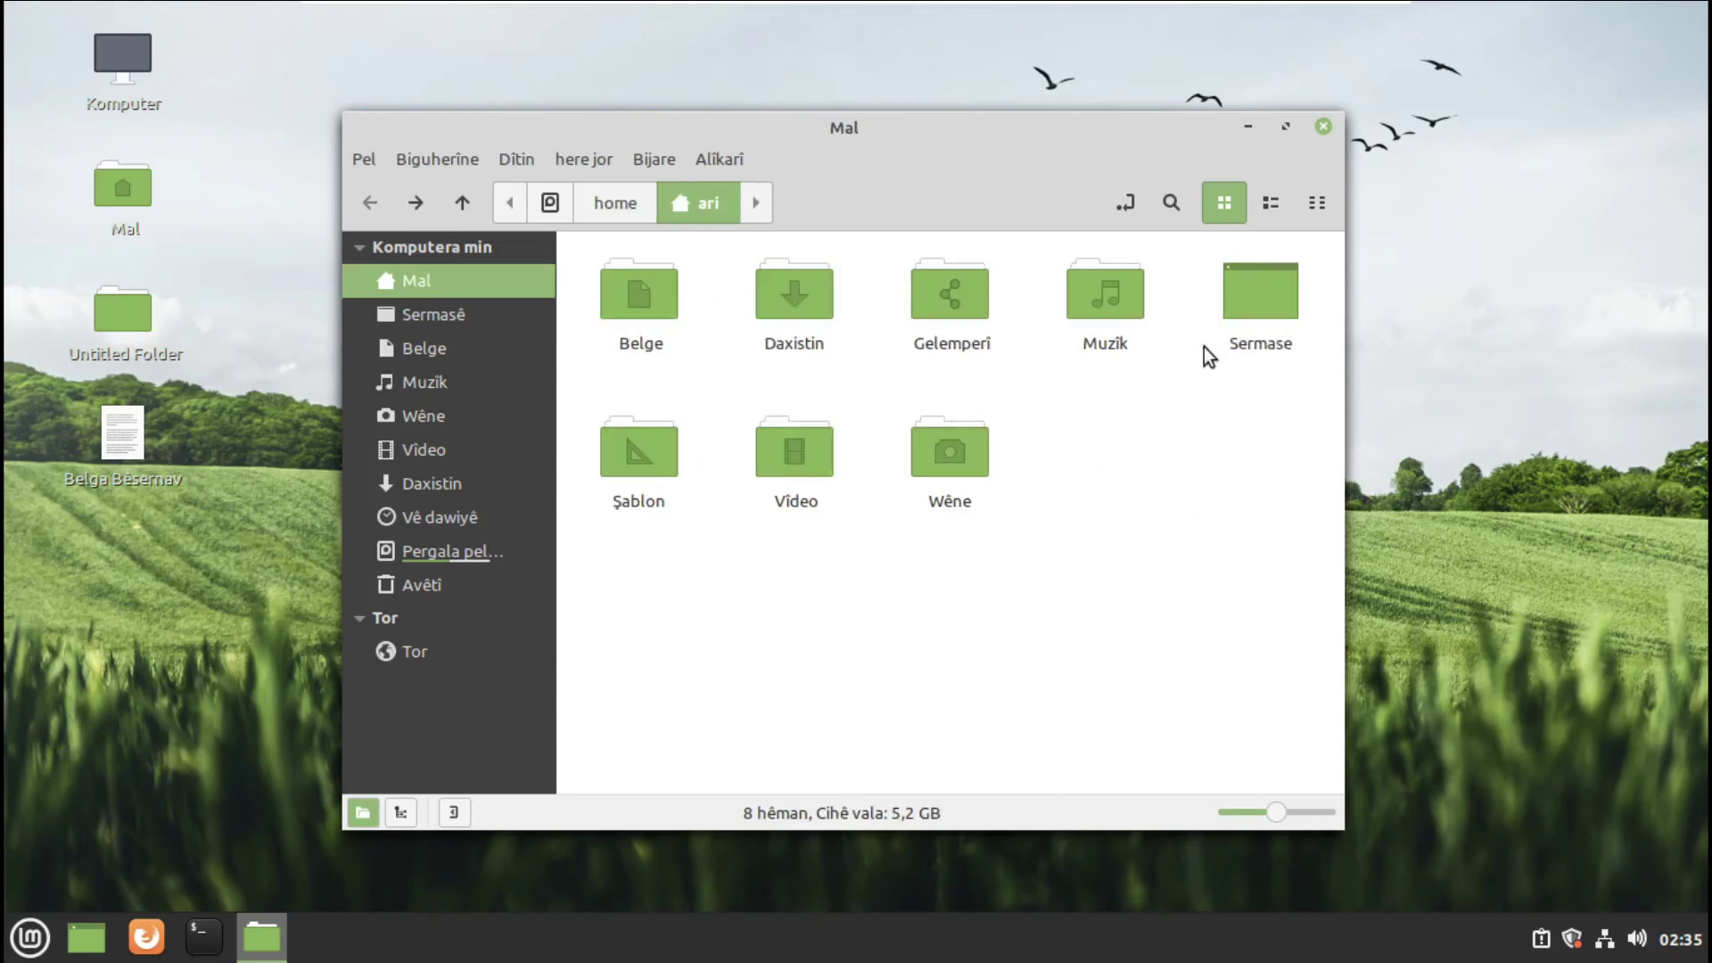
pyautogui.click(1115, 296)
pyautogui.click(902, 342)
pyautogui.click(820, 331)
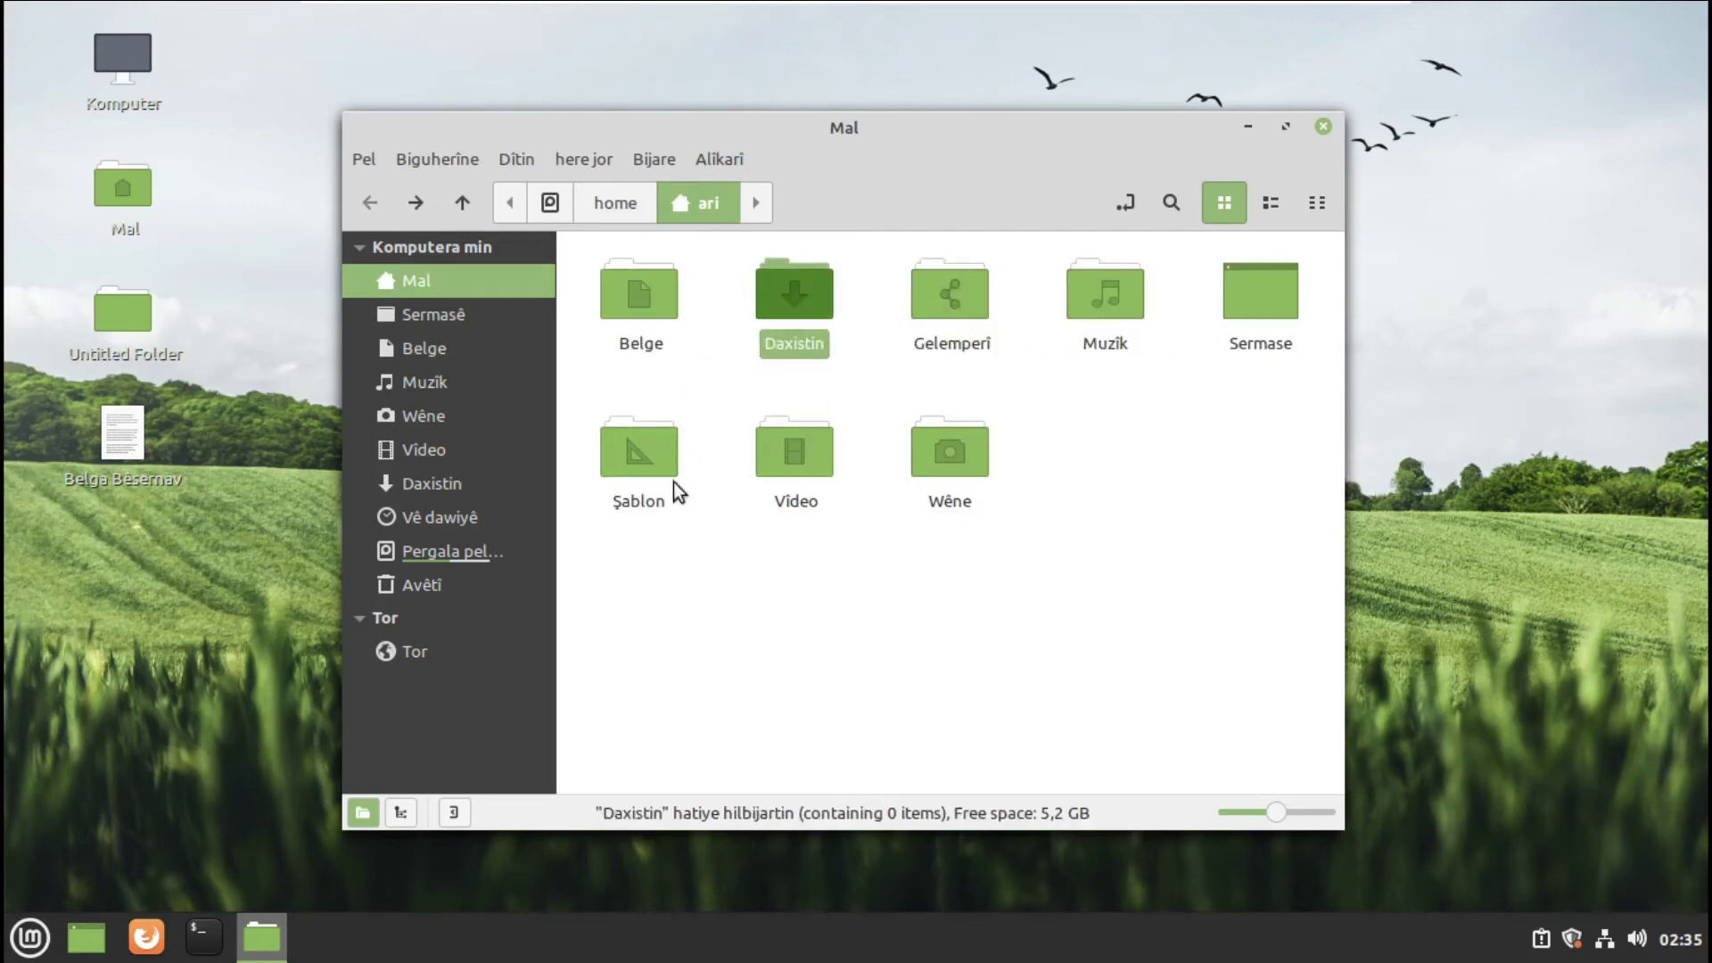
pyautogui.click(805, 480)
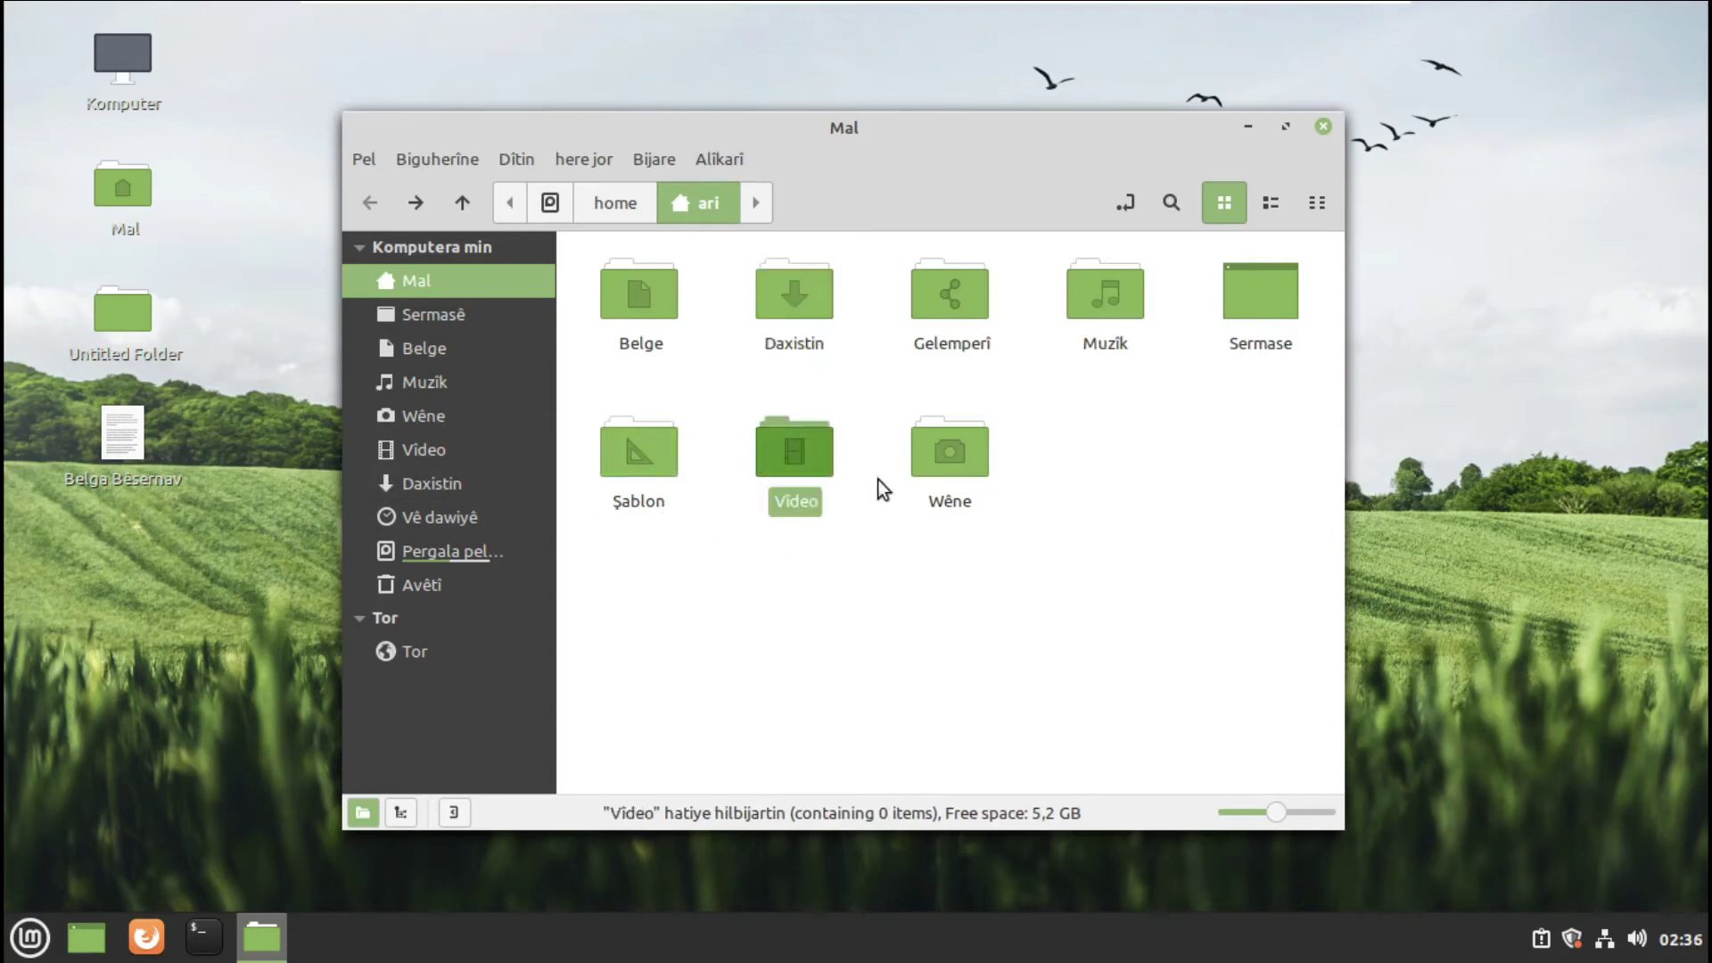
pyautogui.click(971, 471)
pyautogui.click(1250, 300)
pyautogui.doubleClick(1254, 298)
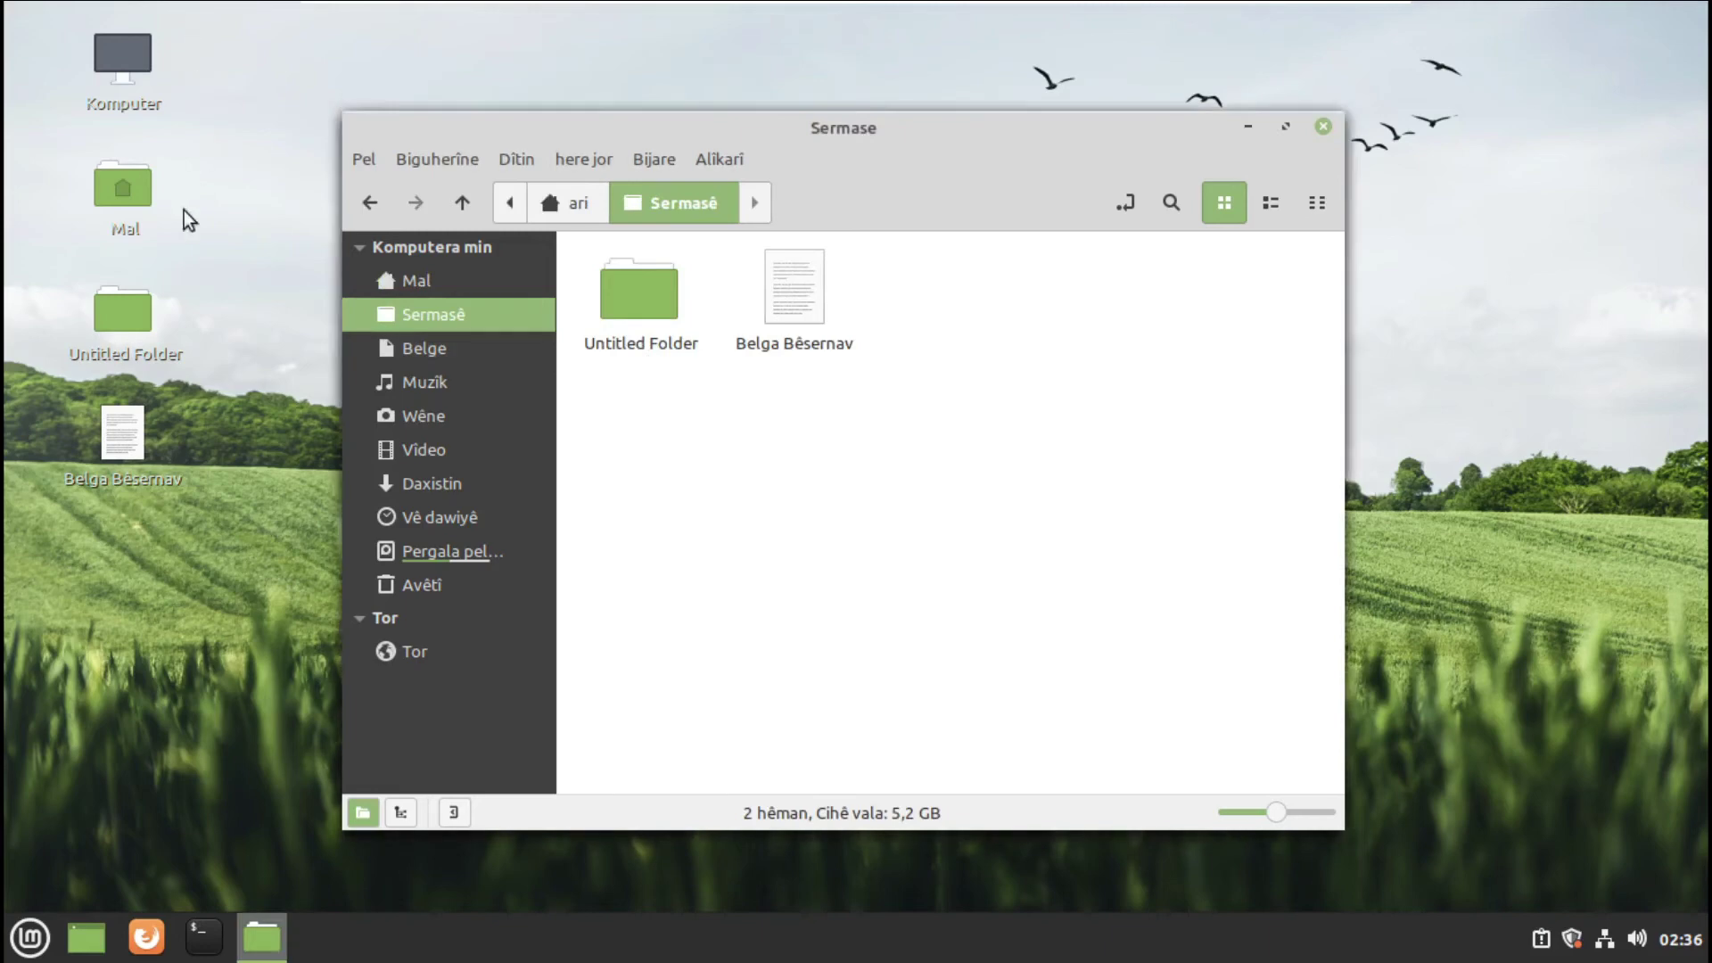
# - Create an empty document named arî in Sermase, then return to the home folder
pyautogui.click(23, 191)
pyautogui.moveTo(23, 191); pyautogui.dragTo(198, 36)
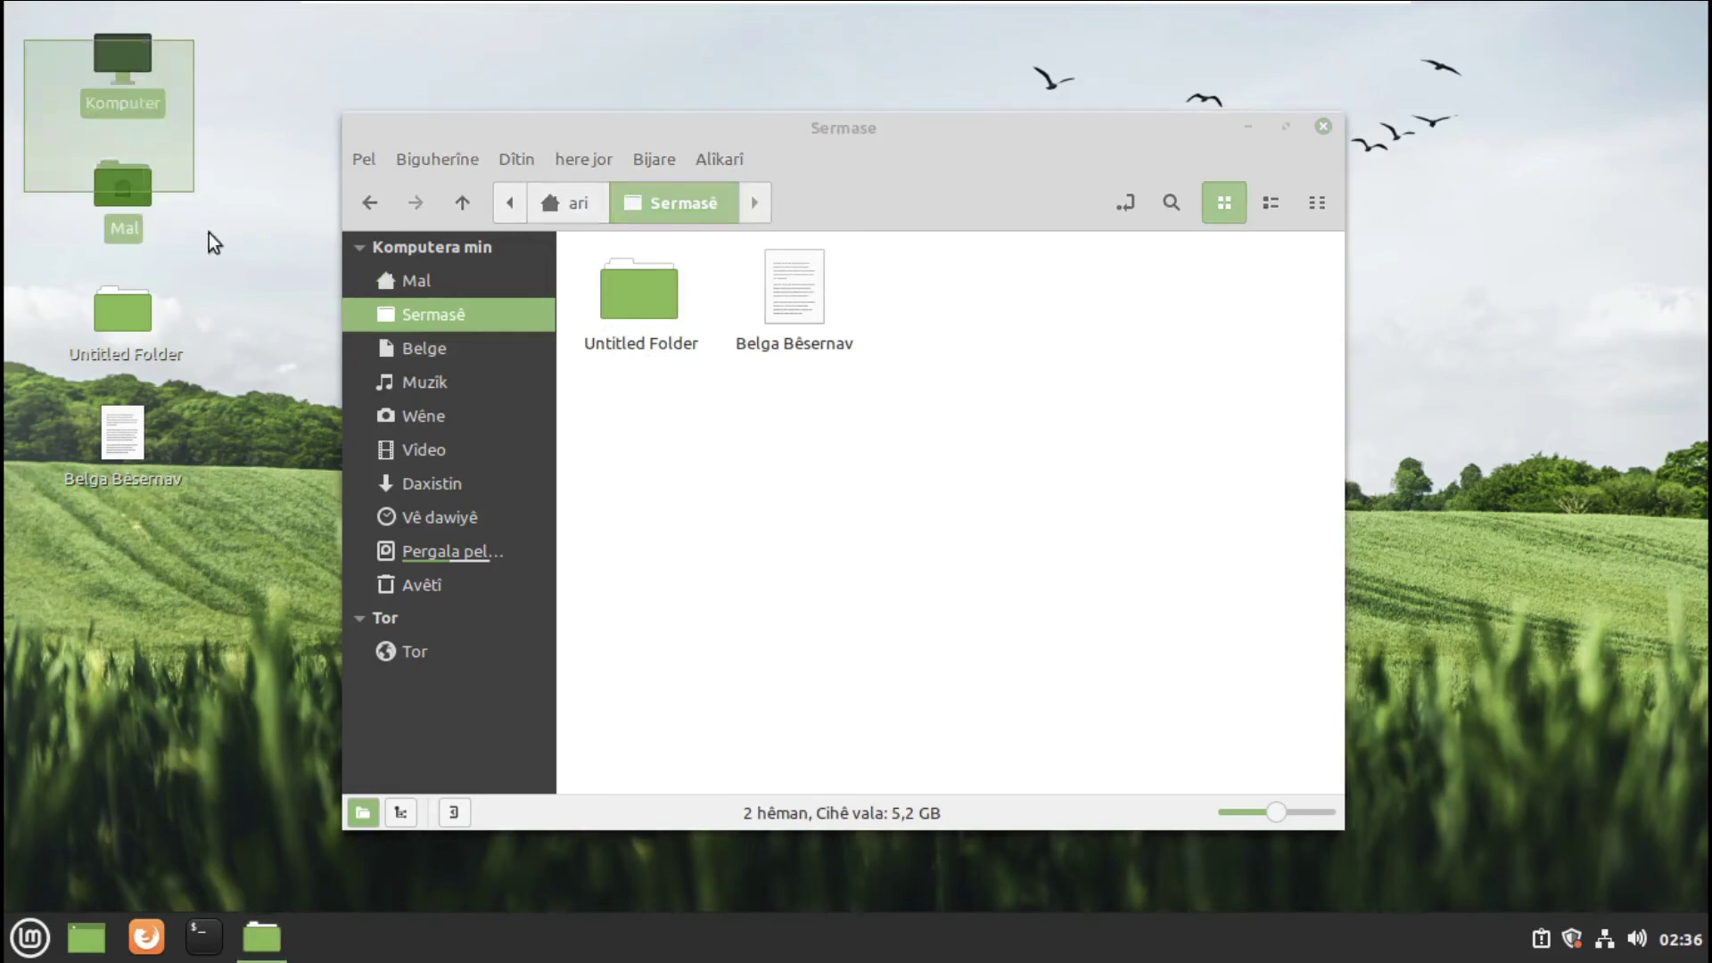
pyautogui.click(960, 378)
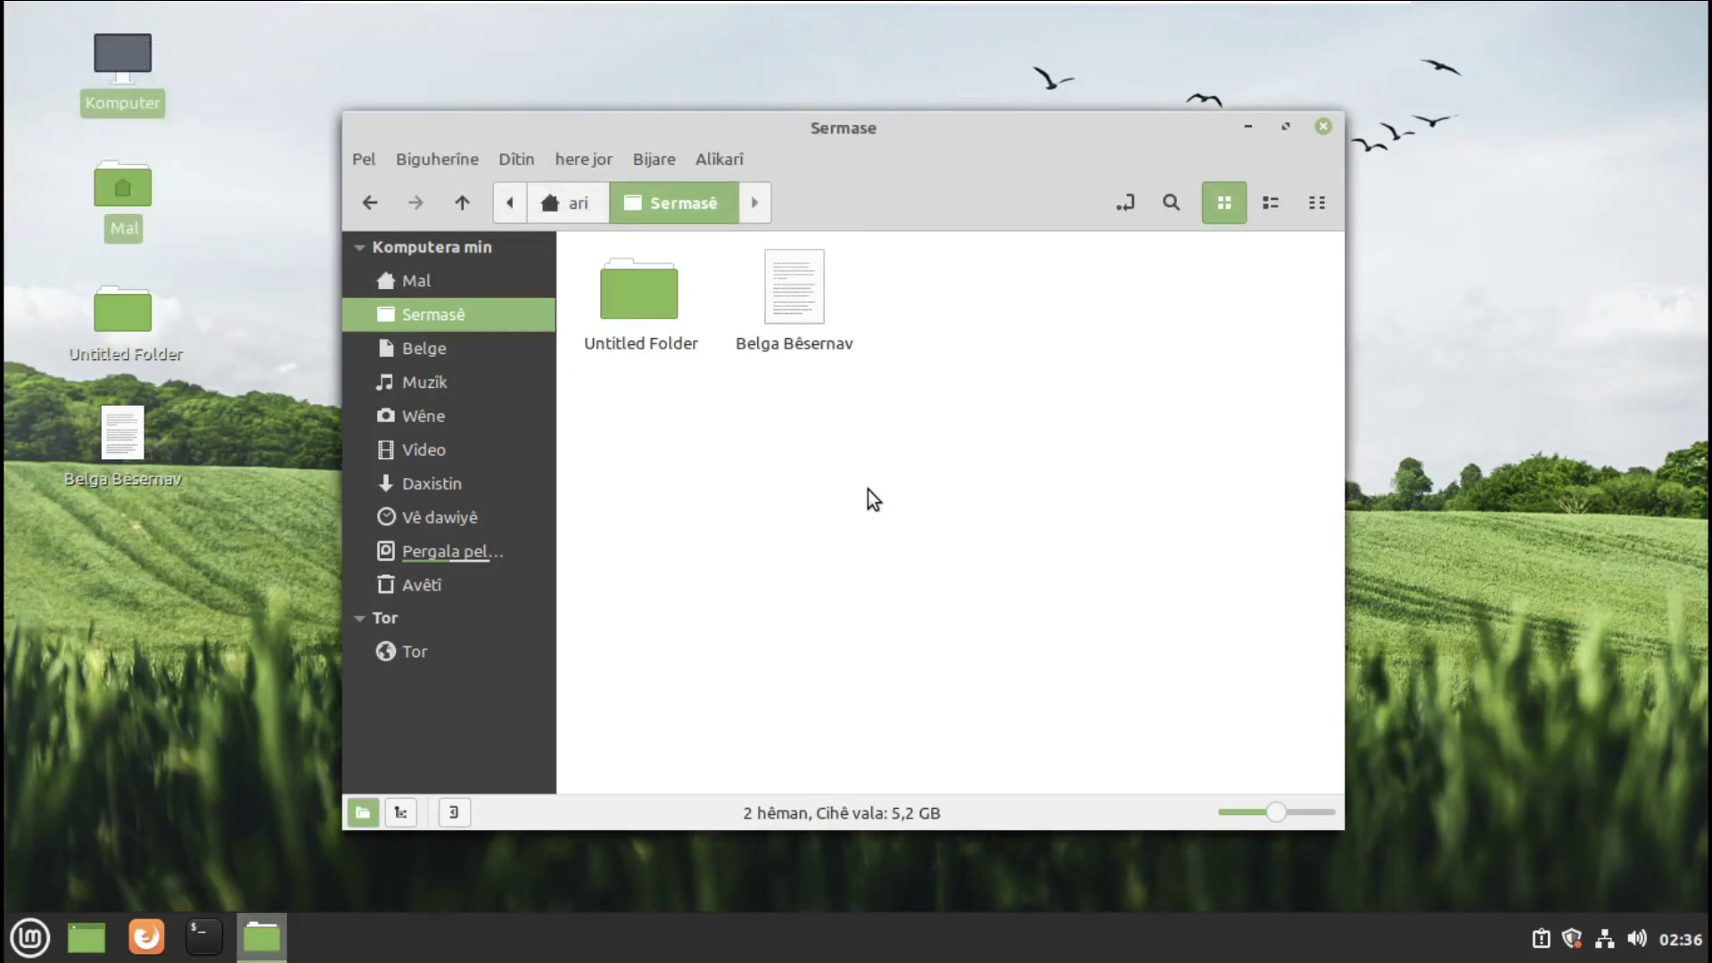
pyautogui.rightClick(941, 437)
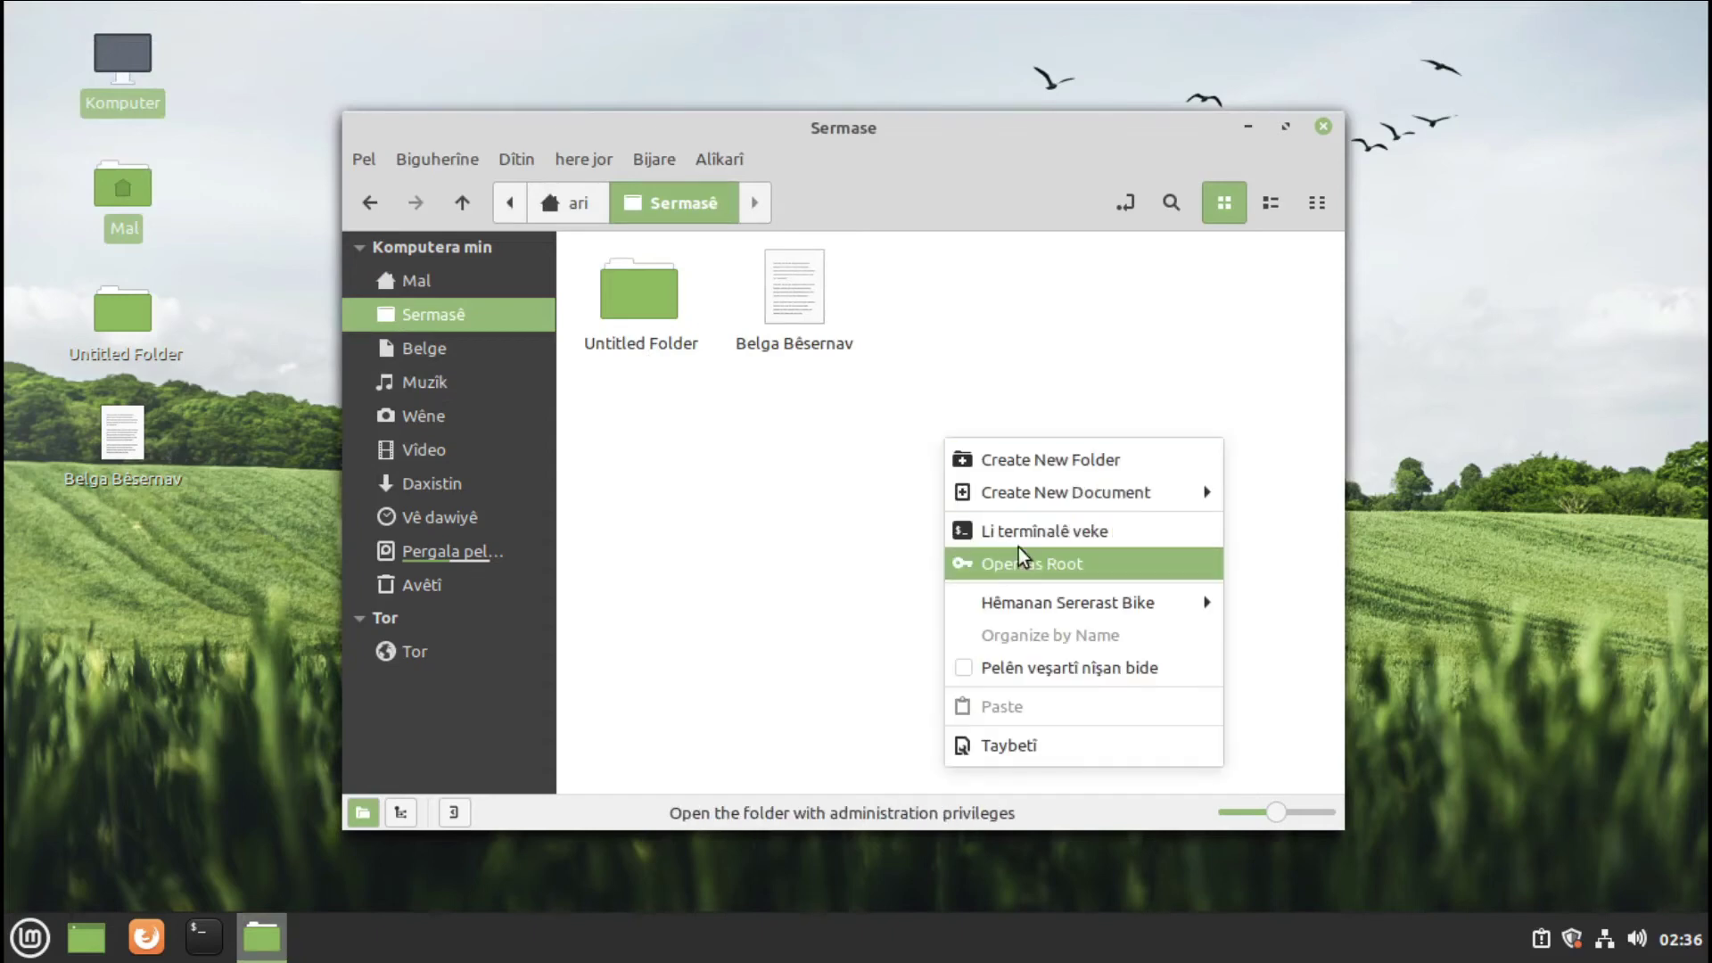
pyautogui.moveTo(1018, 476)
pyautogui.click(1283, 527)
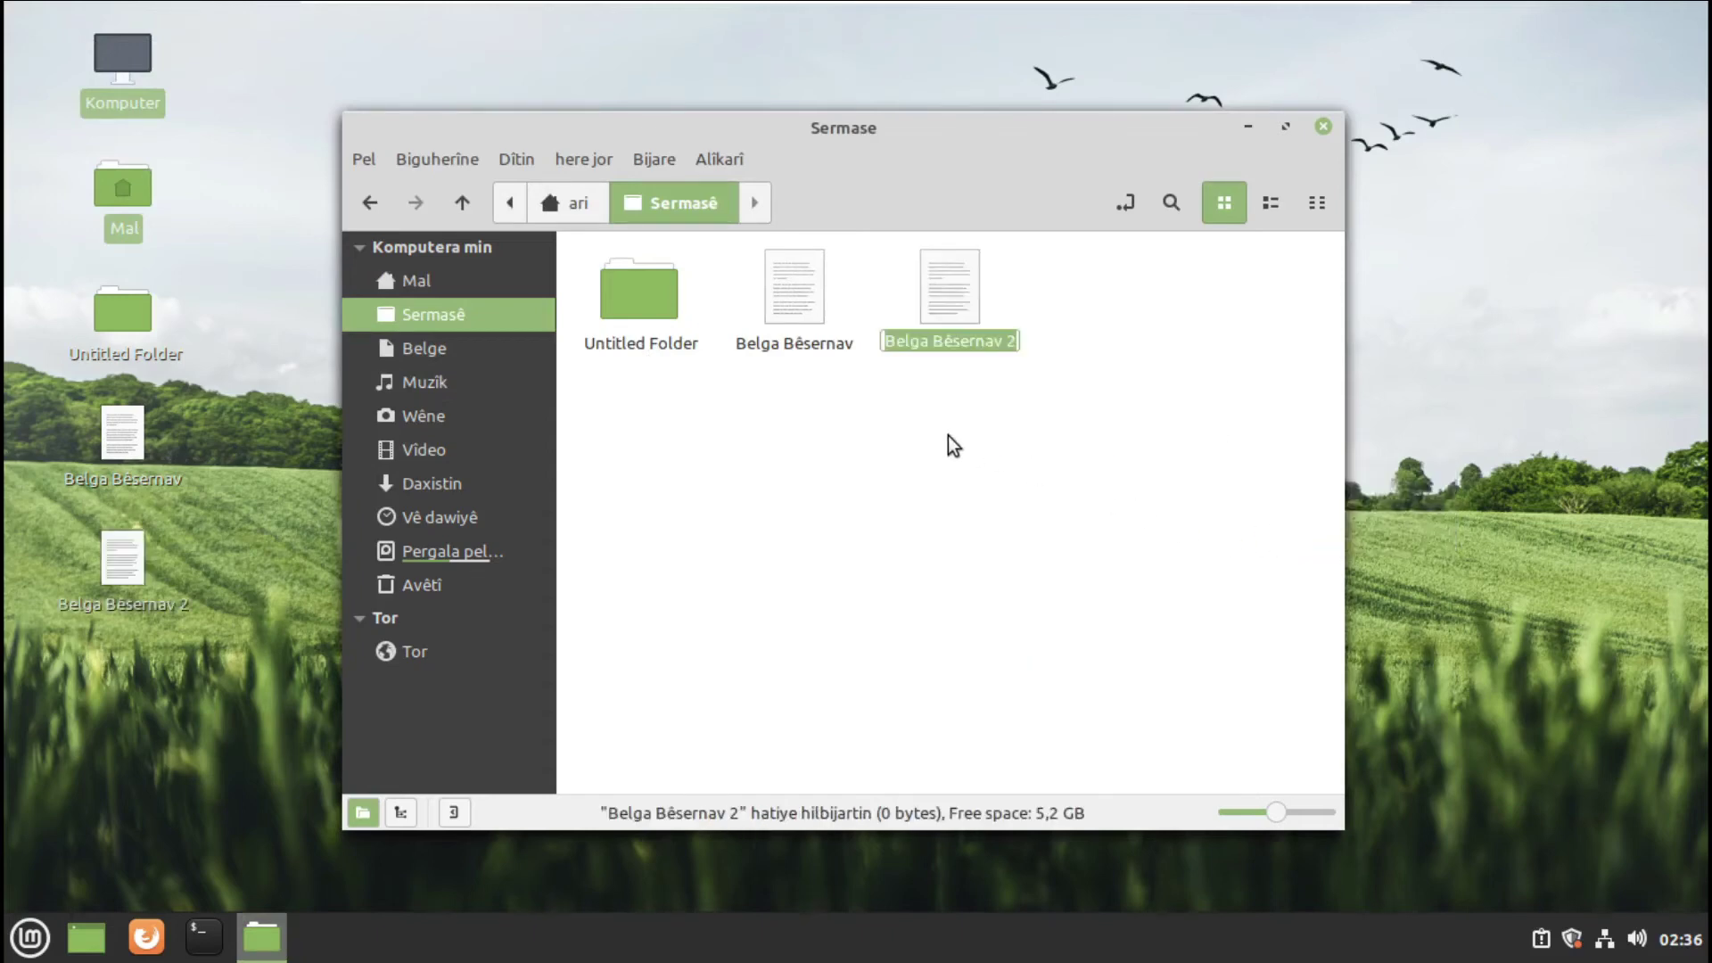
pyautogui.write('a')
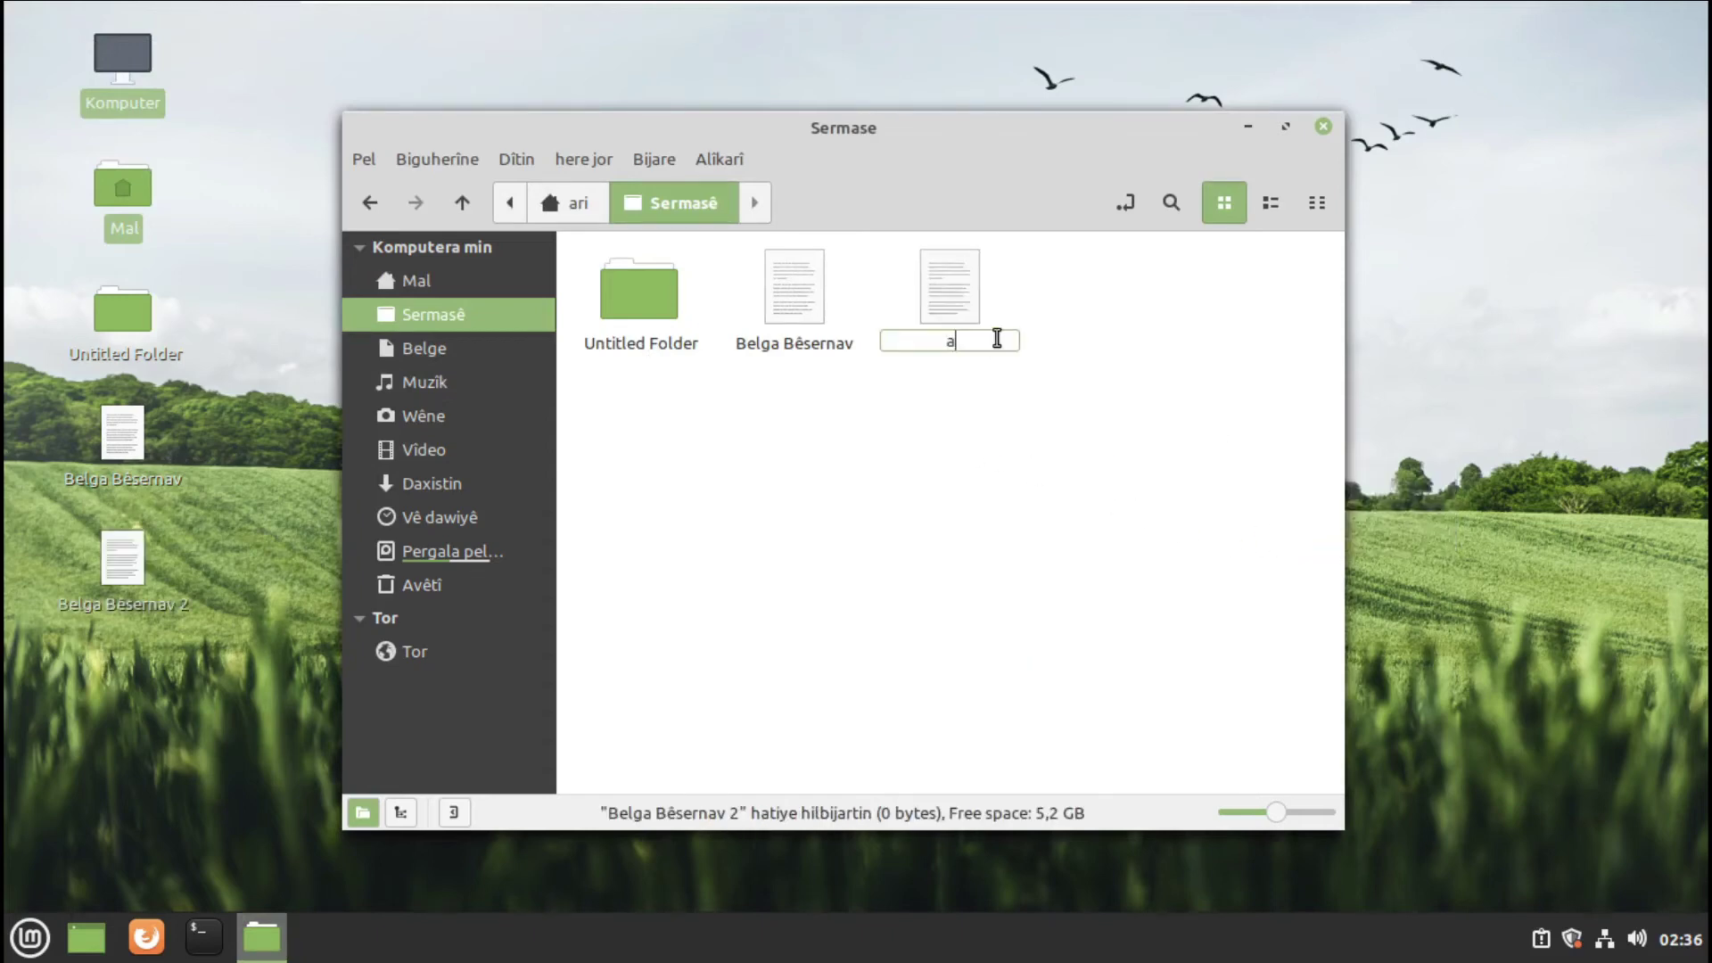
pyautogui.write('rî')
pyautogui.press('Return')
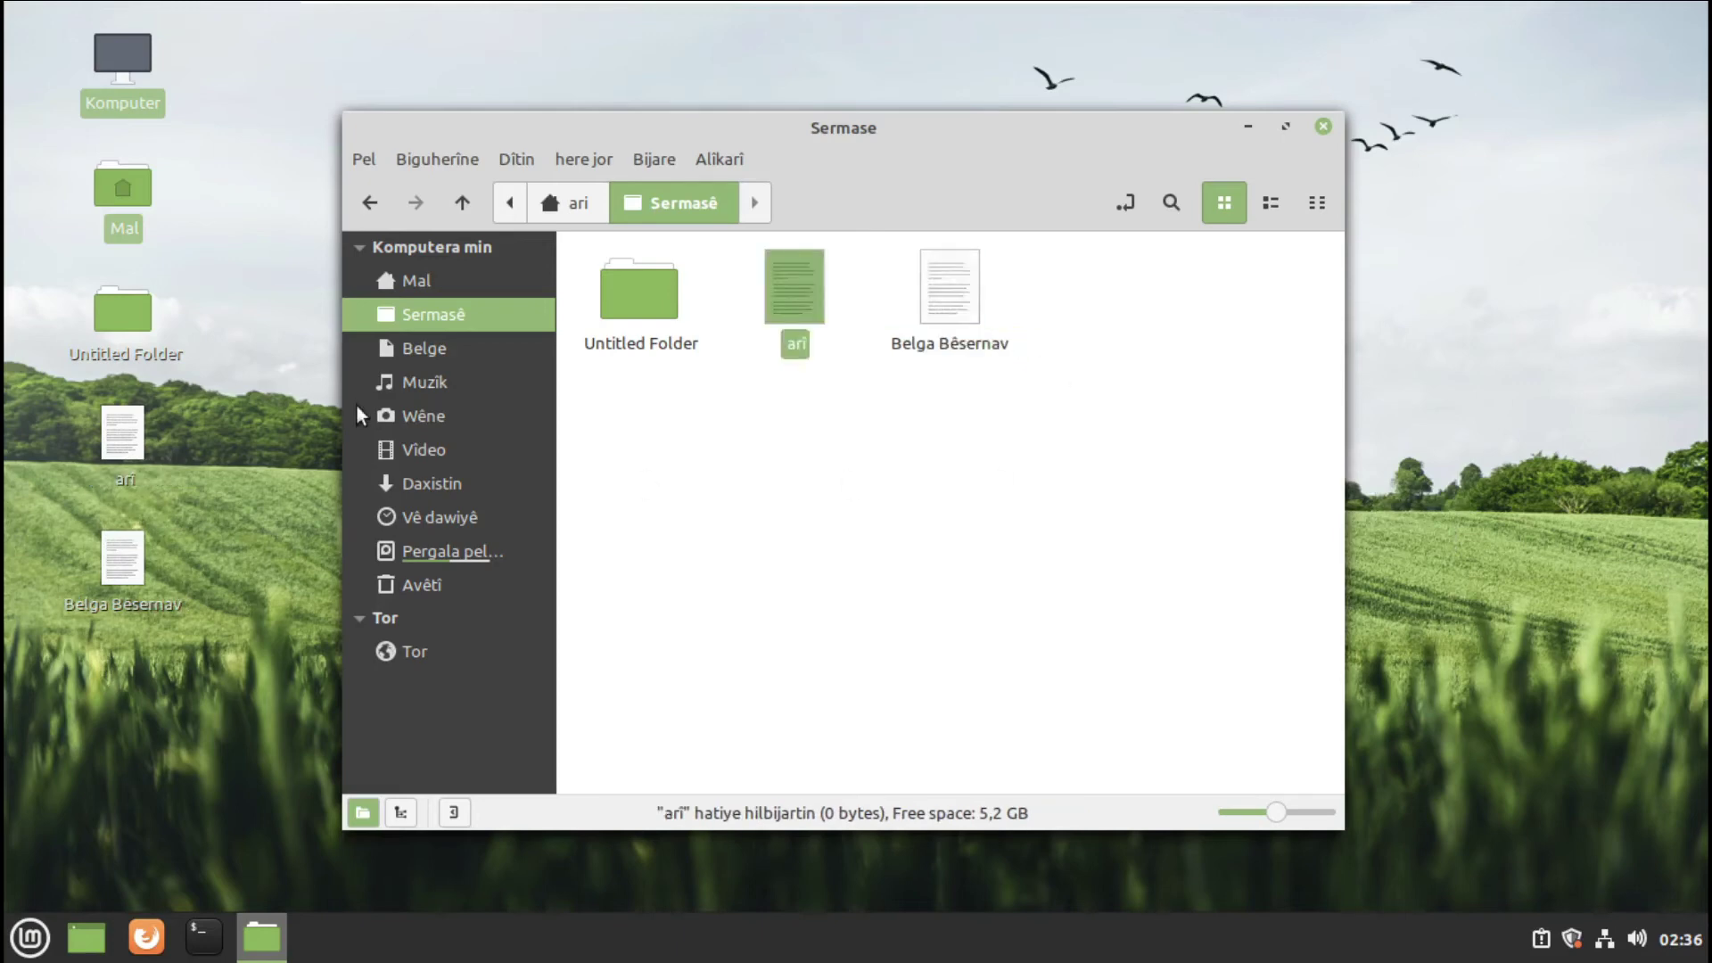
pyautogui.click(945, 422)
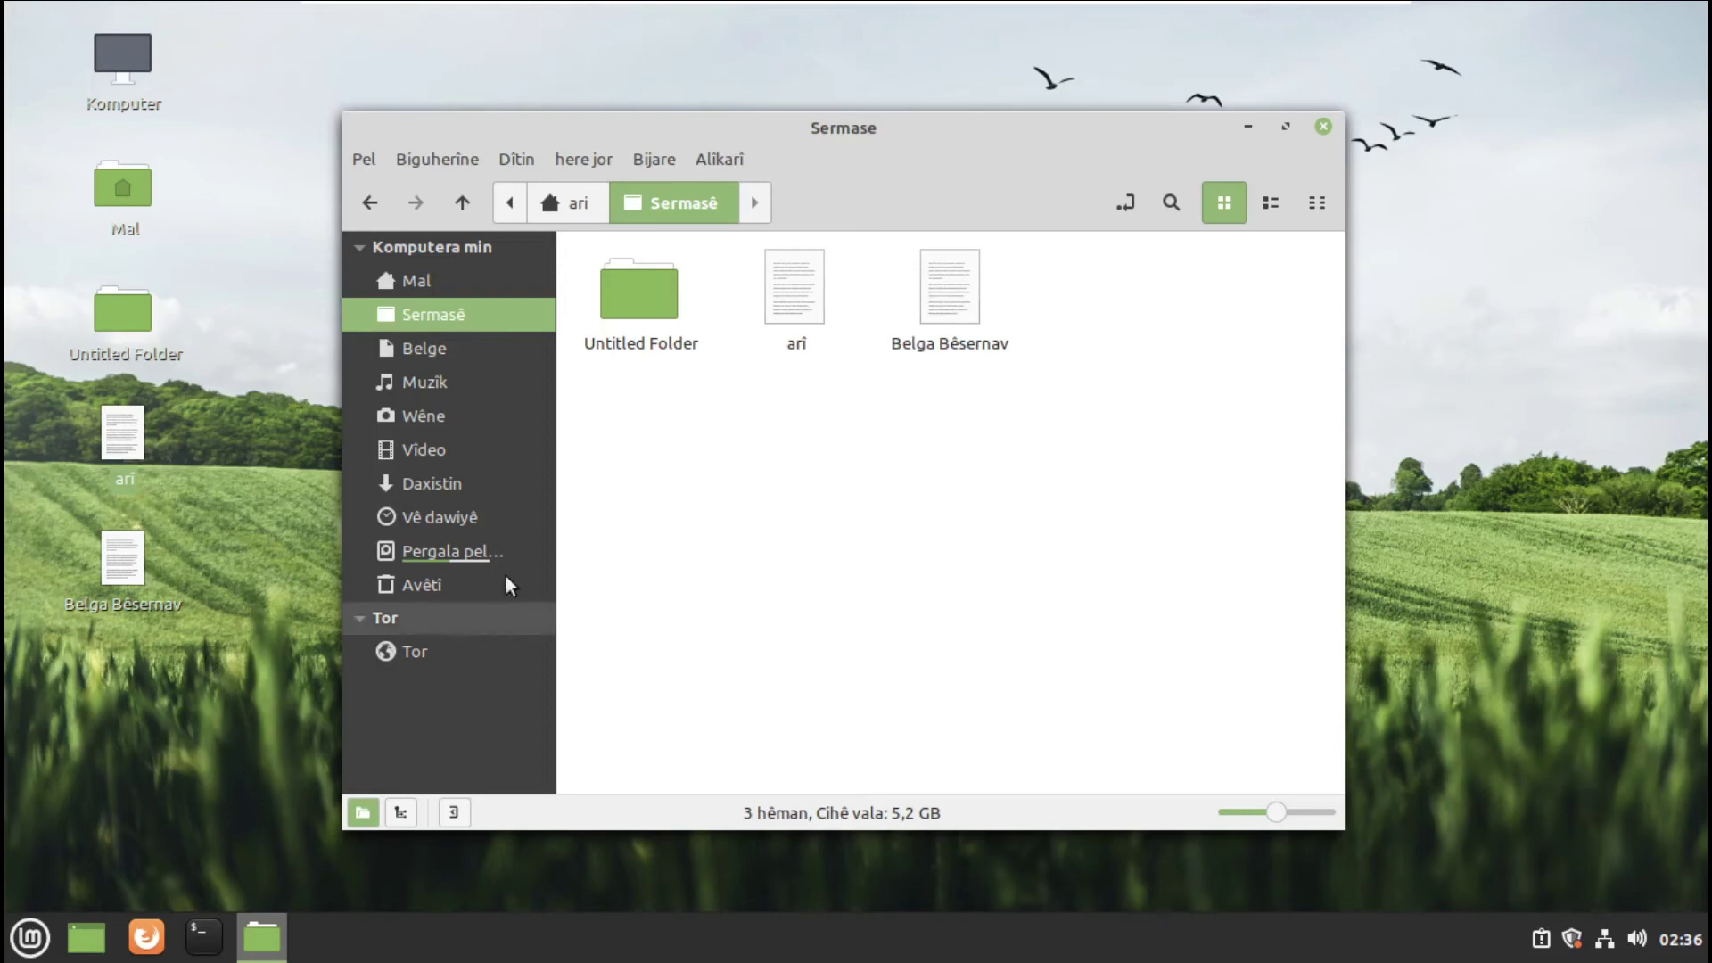
pyautogui.click(559, 216)
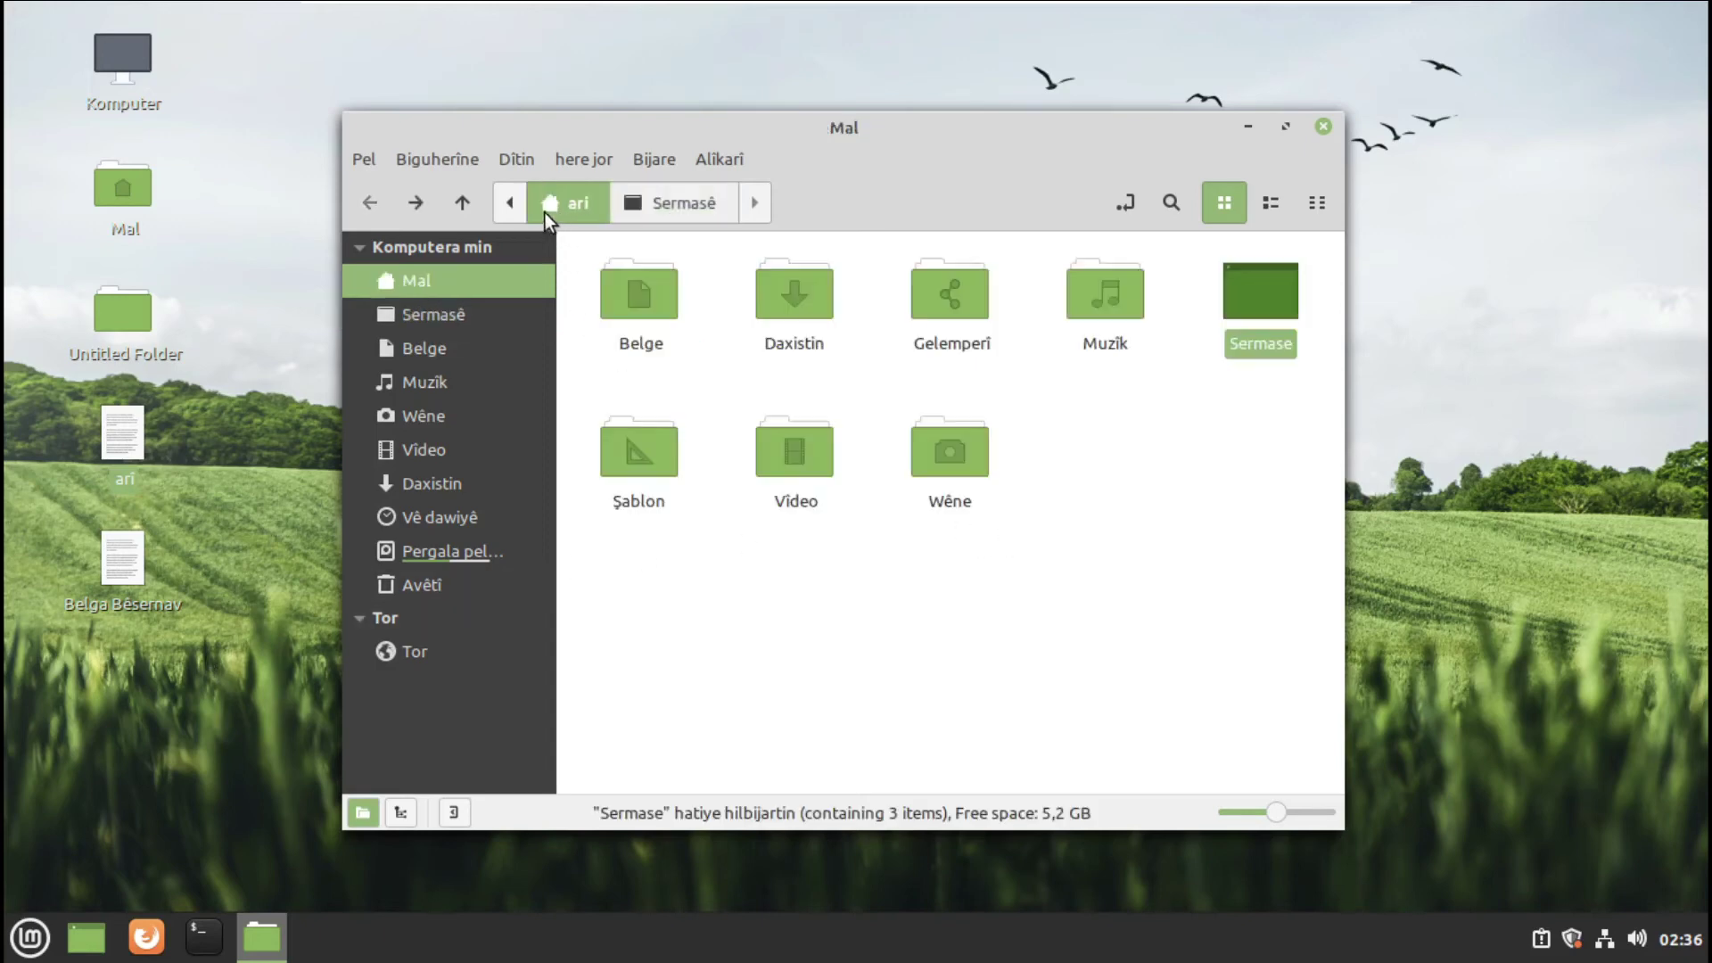
# - Open the filesystem root folder from the path bar
pyautogui.click(512, 204)
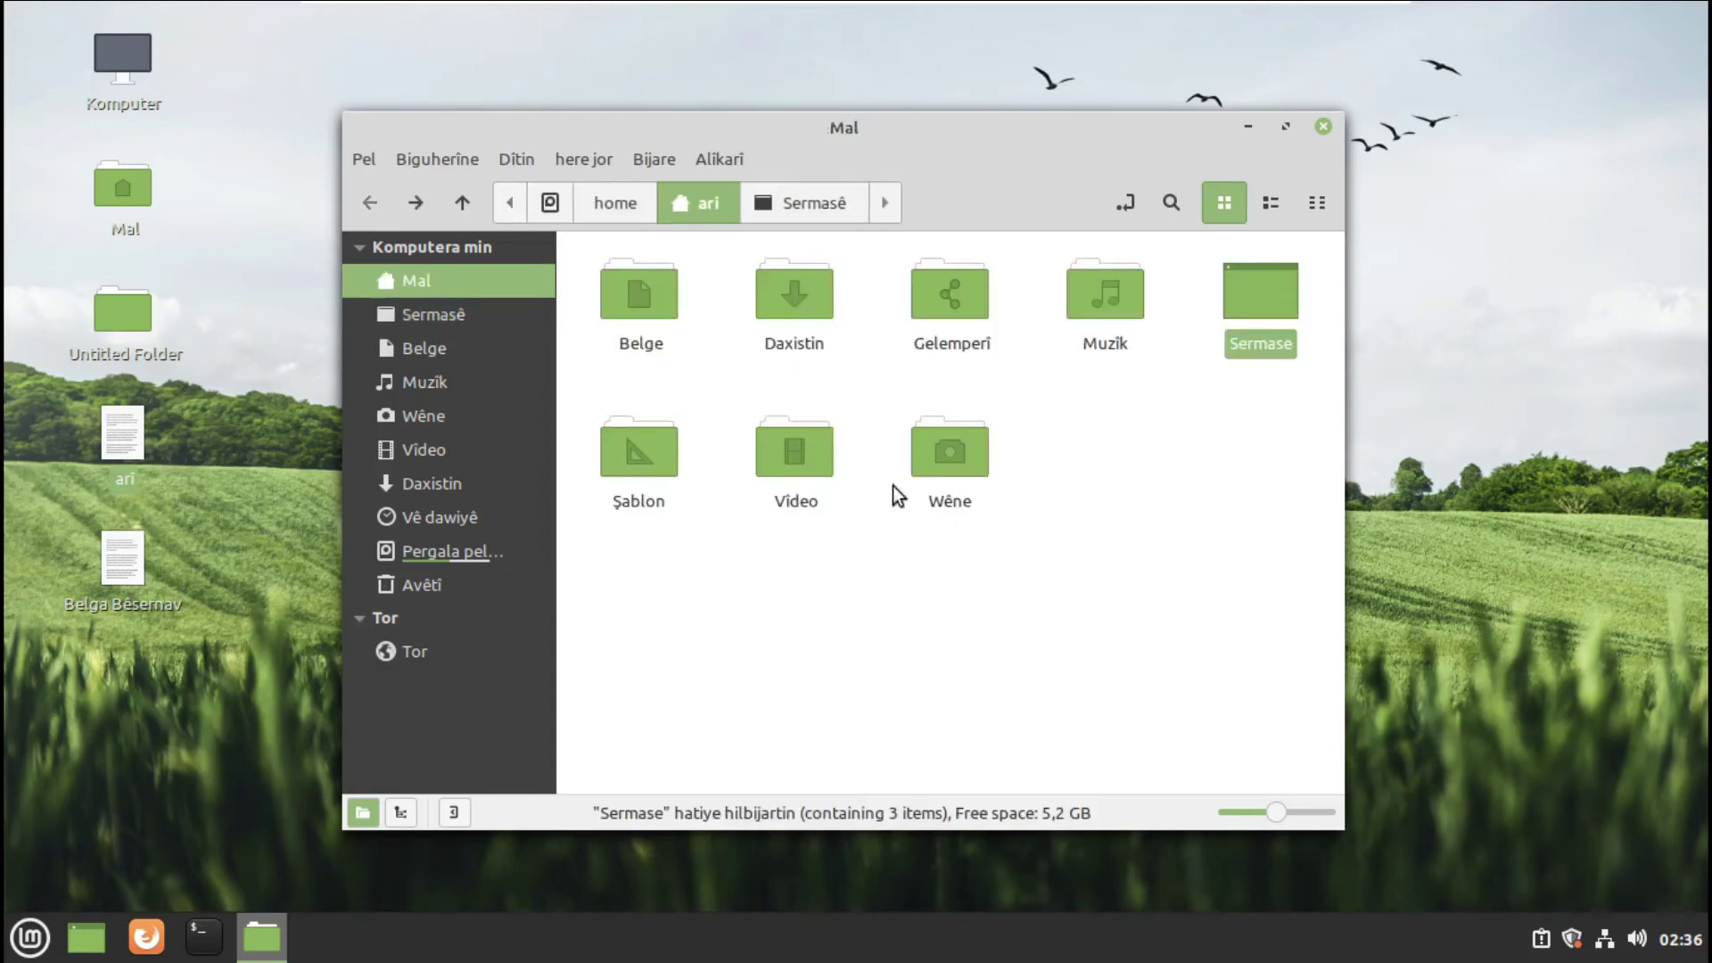
pyautogui.click(557, 214)
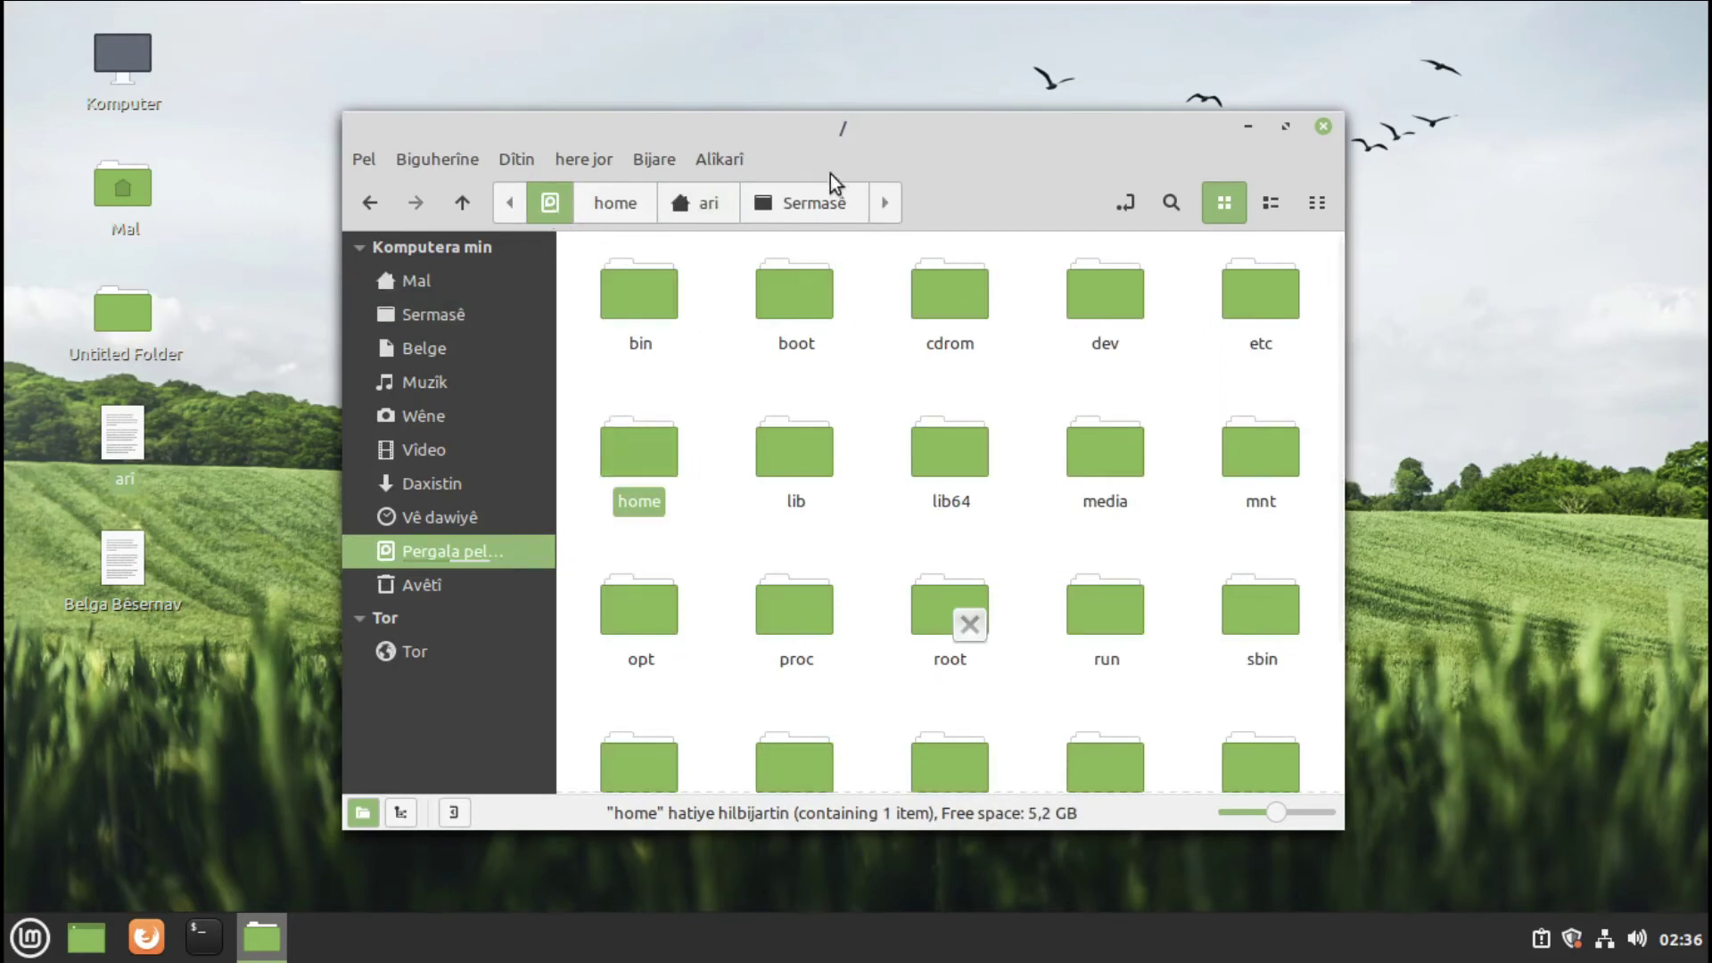
pyautogui.moveTo(956, 126)
pyautogui.mouseDown()
pyautogui.moveTo(962, 58)
pyautogui.moveTo(972, 139)
pyautogui.mouseUp()
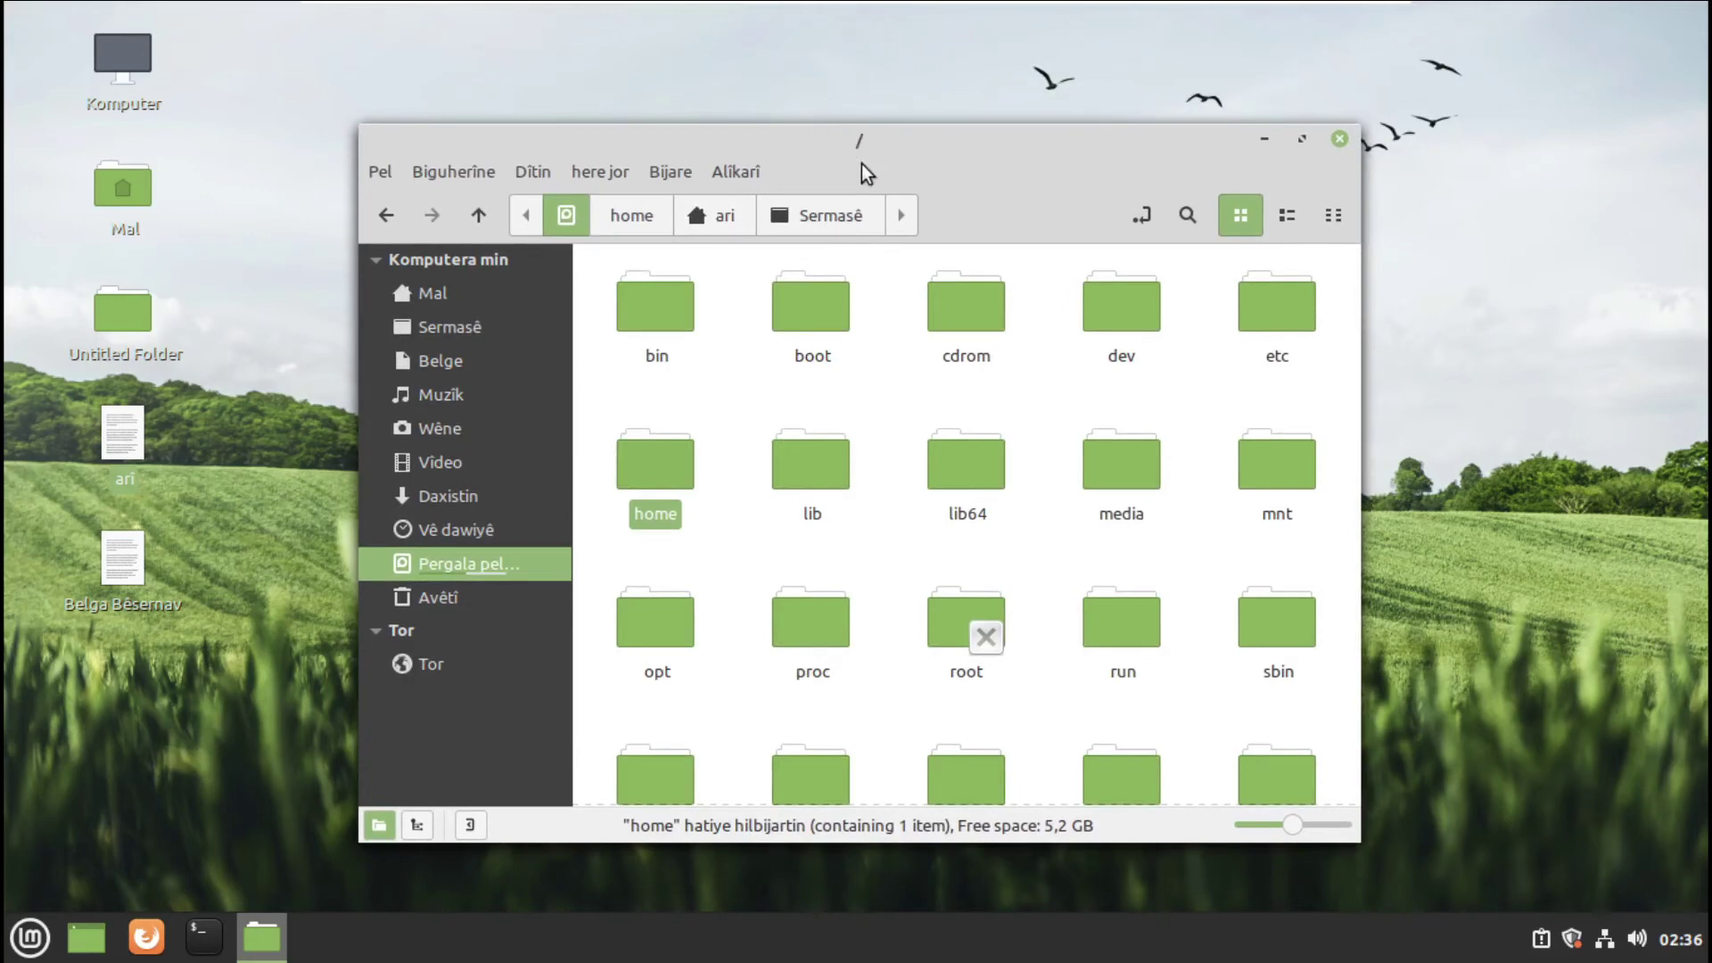
# - Open the /home folder from the root listing and leave the typed location entry
pyautogui.click(1142, 215)
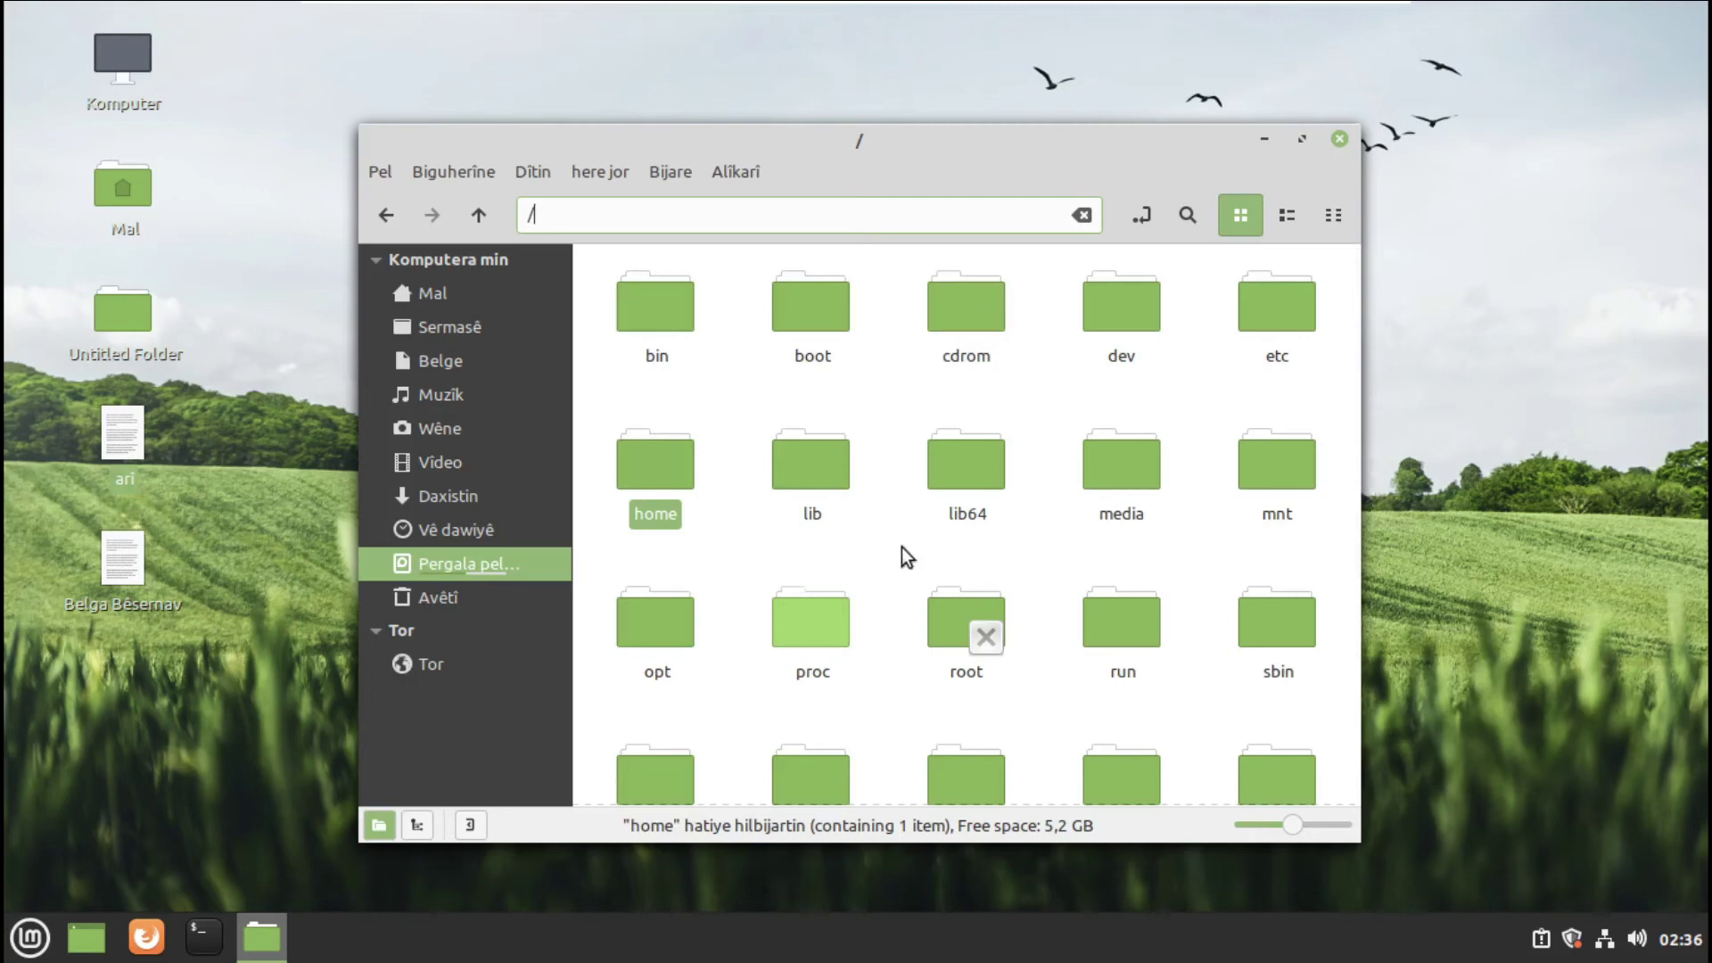
pyautogui.click(744, 537)
pyautogui.click(646, 487)
pyautogui.doubleClick(645, 487)
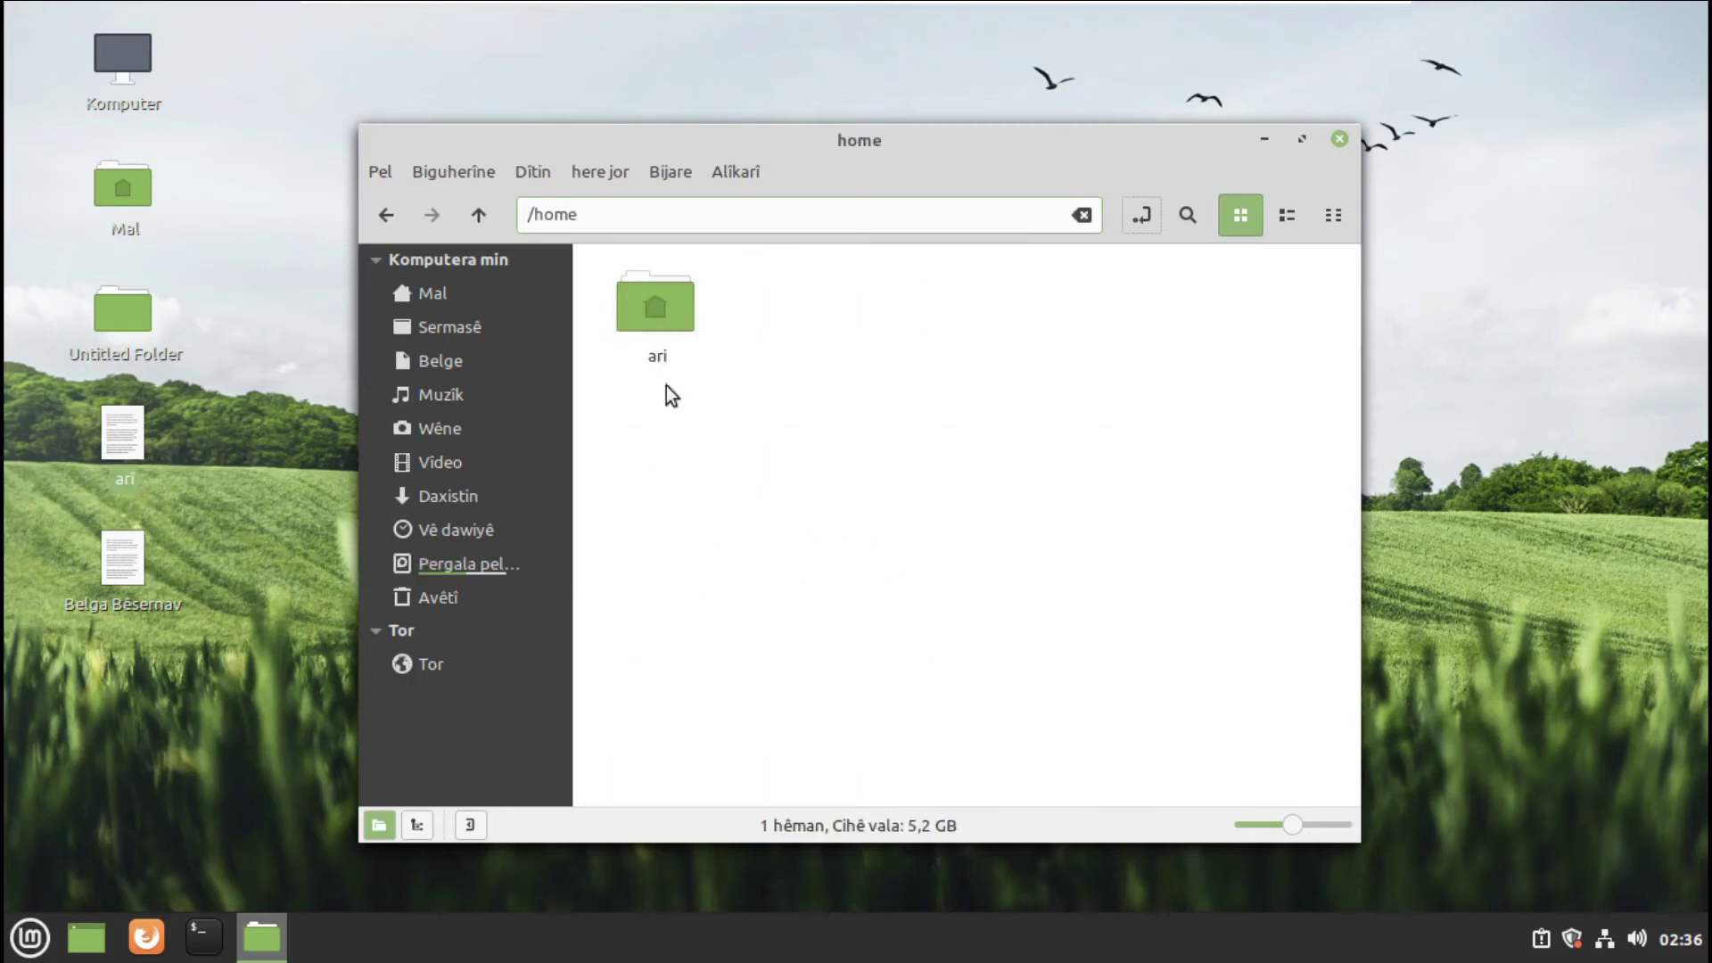
pyautogui.click(1146, 216)
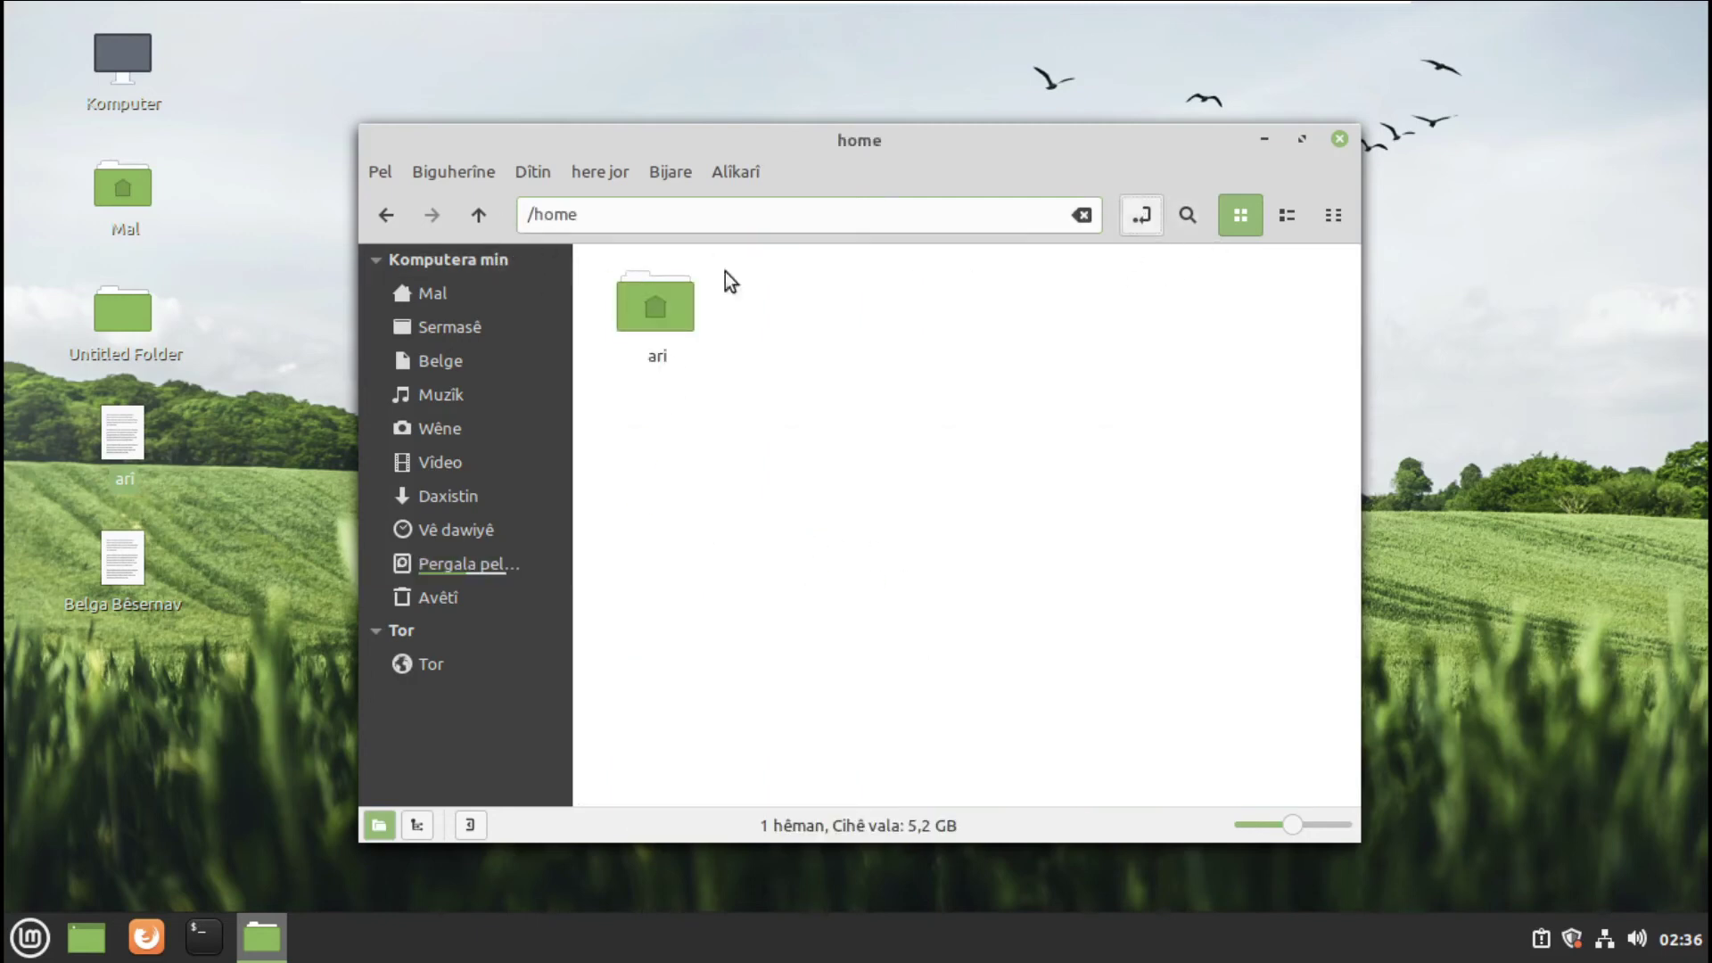
# - Return to the root folder, scroll through its contents, and close the file manager
pyautogui.click(580, 214)
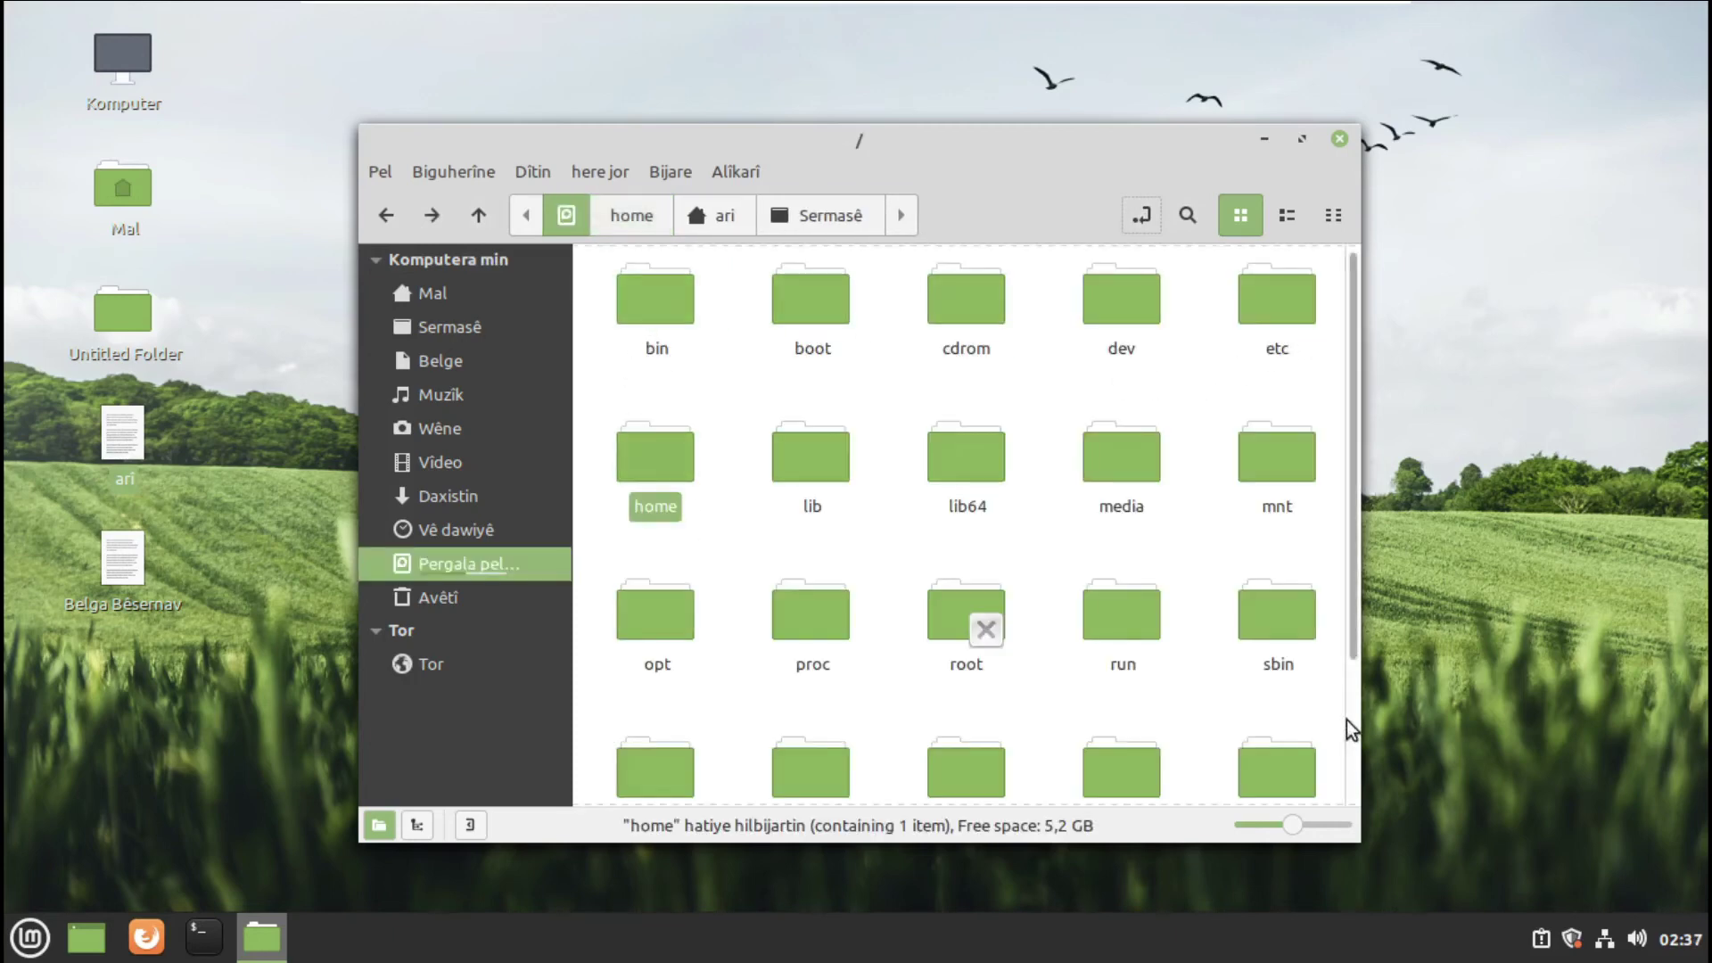
pyautogui.scroll(-2, 1273, 745)
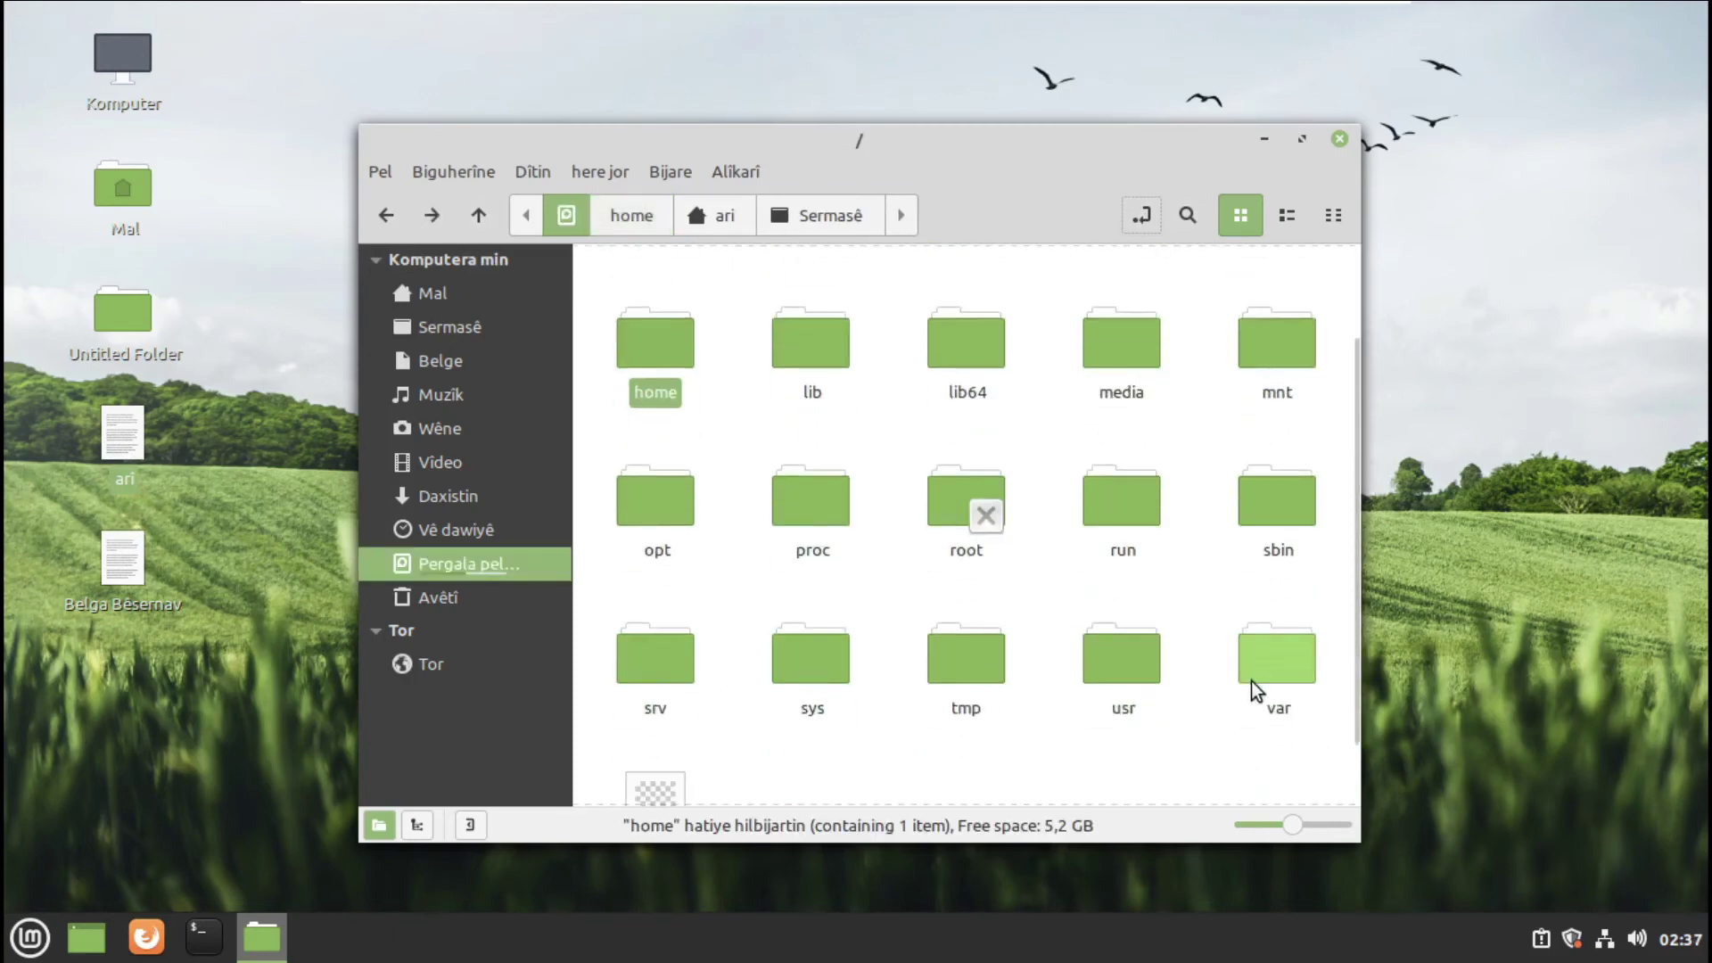
pyautogui.scroll(2, 784, 722)
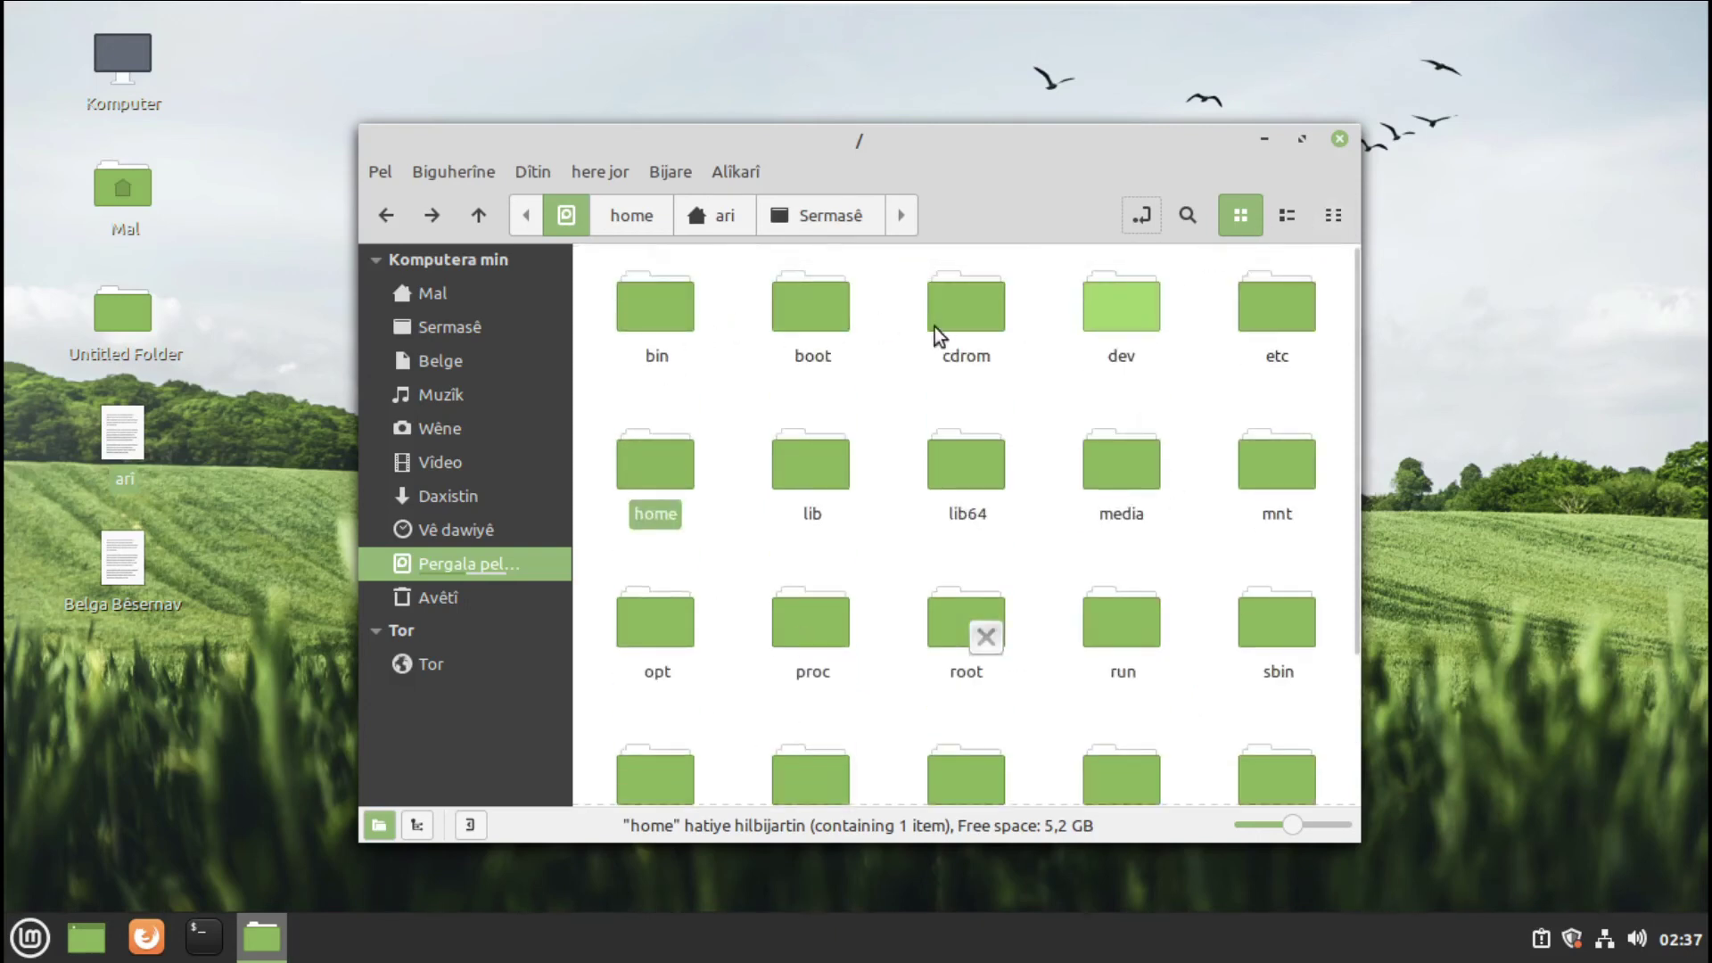
pyautogui.scroll(-3, 1299, 714)
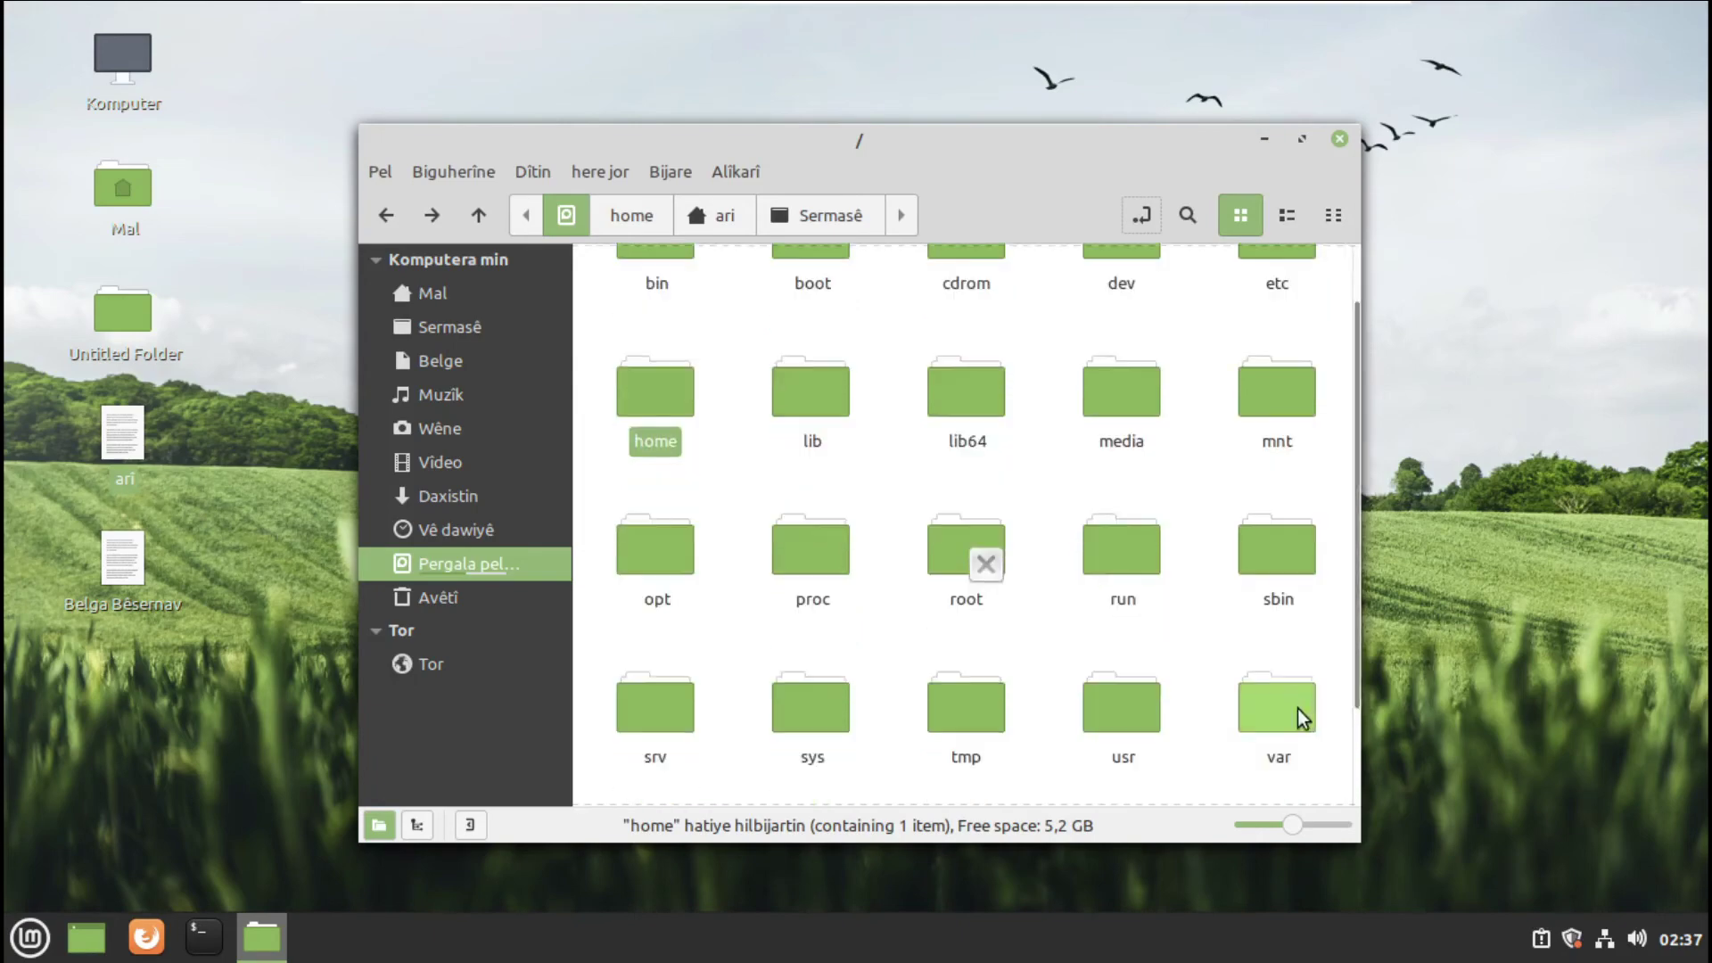
pyautogui.scroll(3, 1211, 431)
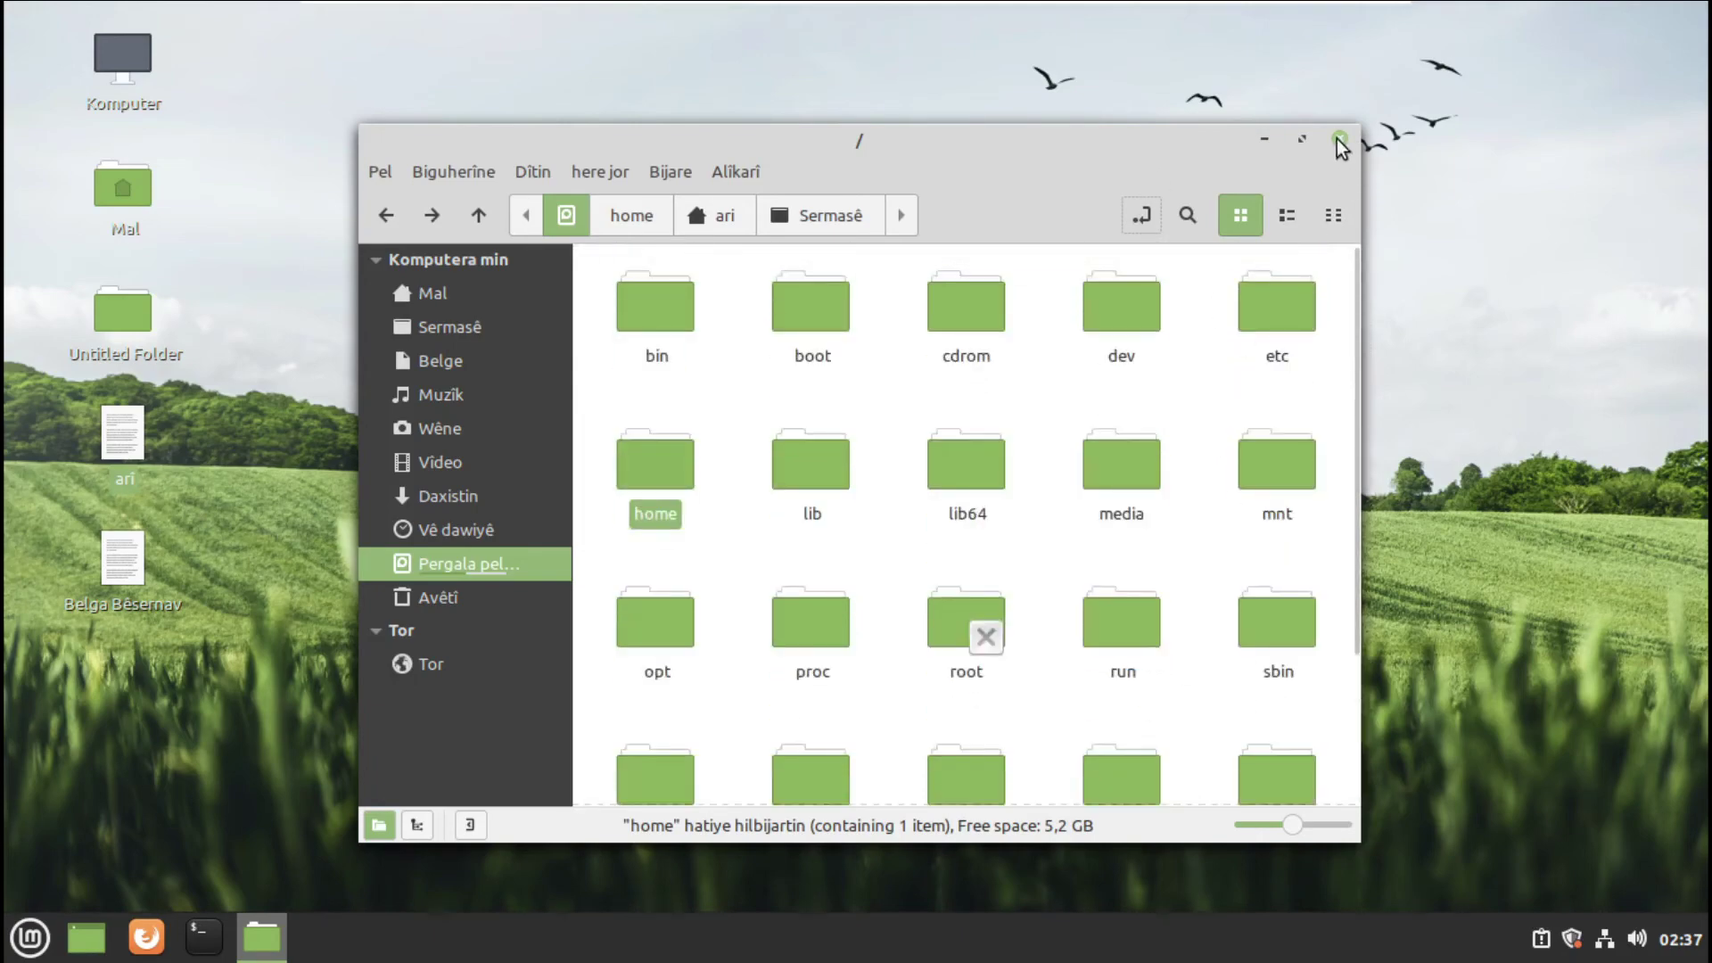
pyautogui.click(1340, 140)
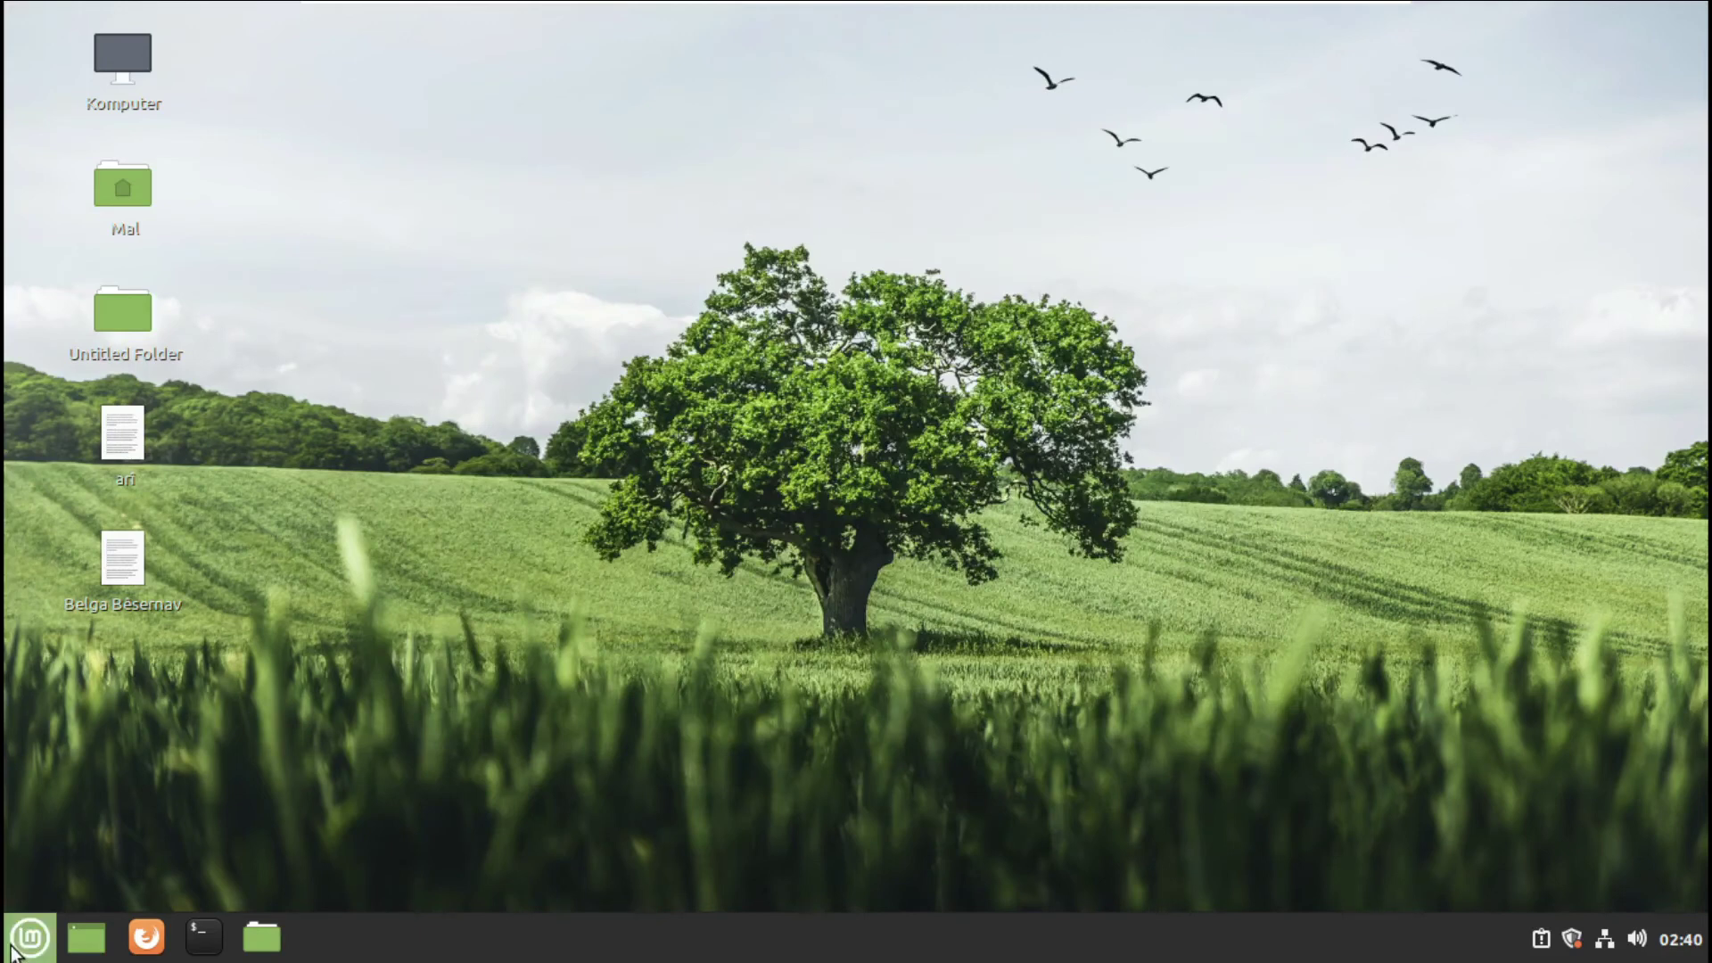
# - Launch Themes settings from the applications menu and move its window left
pyautogui.click(29, 937)
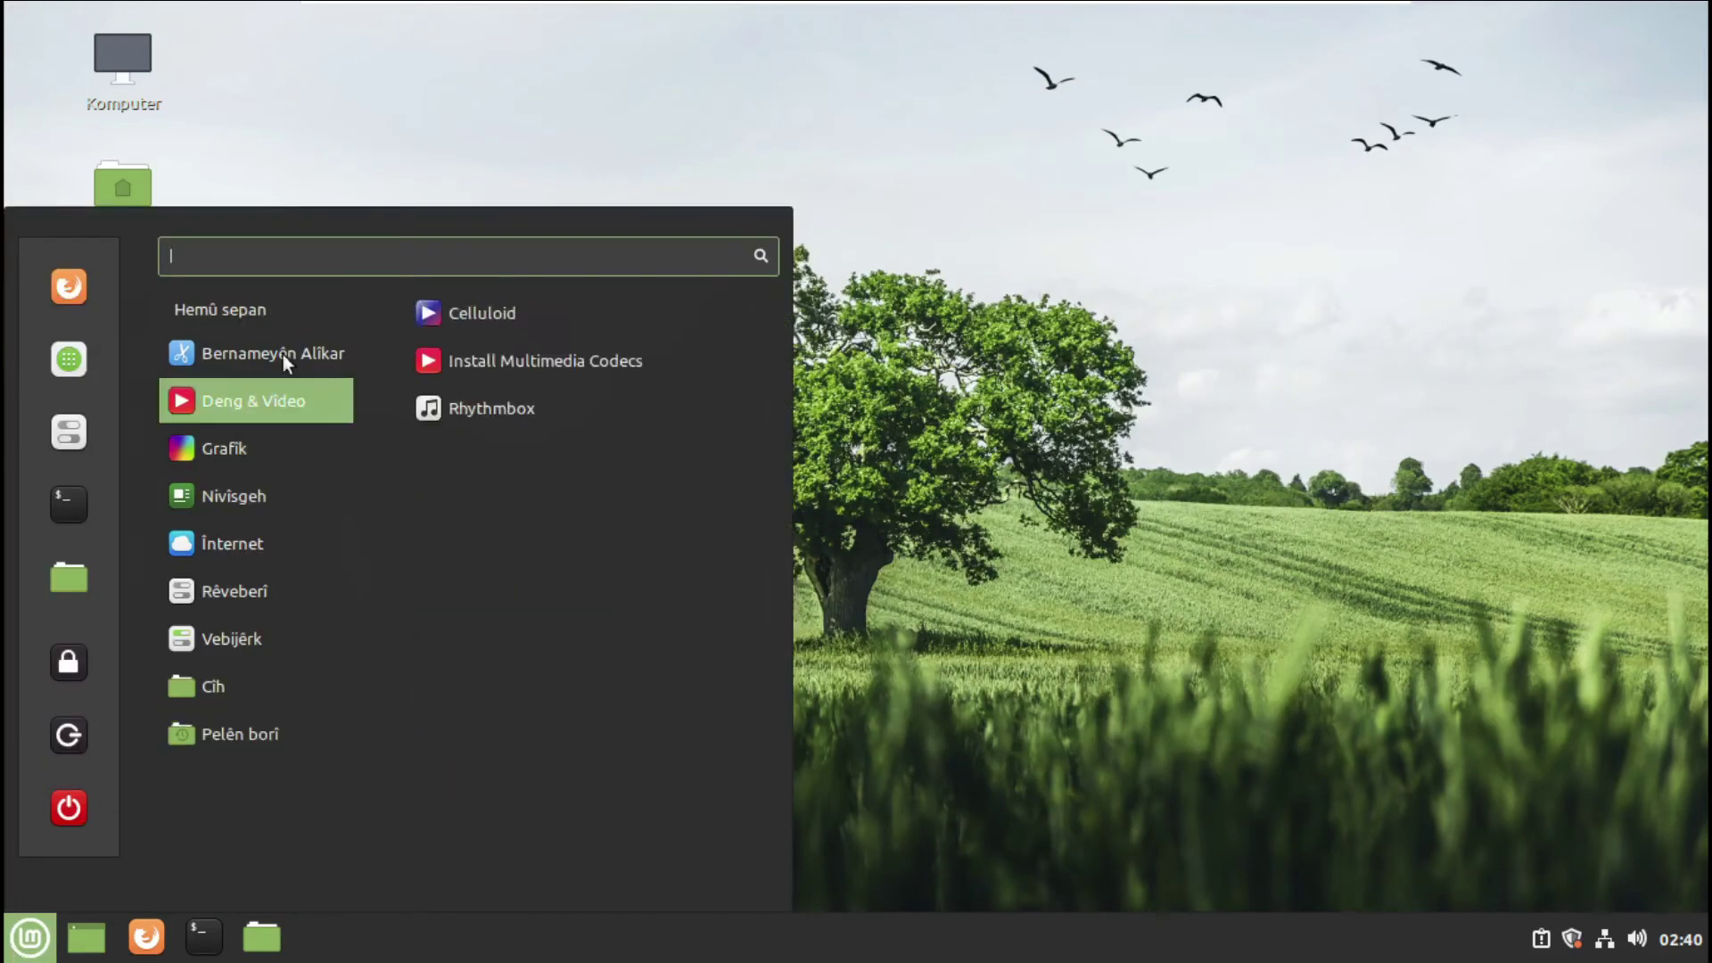
pyautogui.moveTo(294, 349)
pyautogui.moveTo(241, 645)
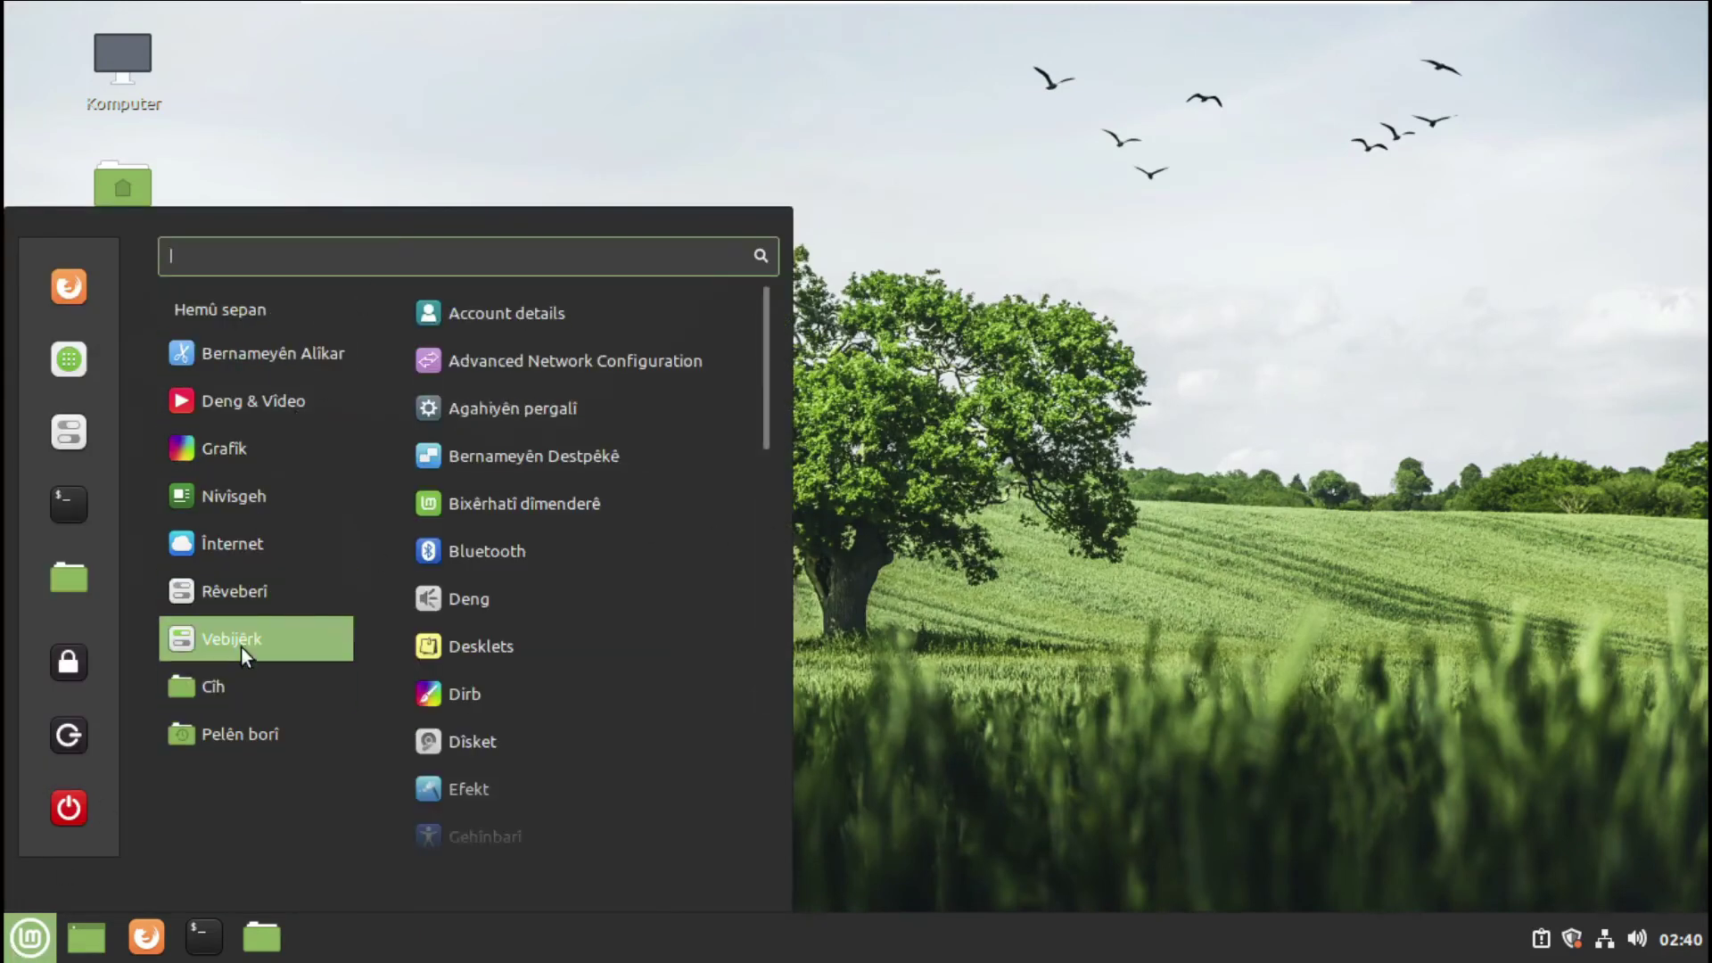
pyautogui.click(451, 693)
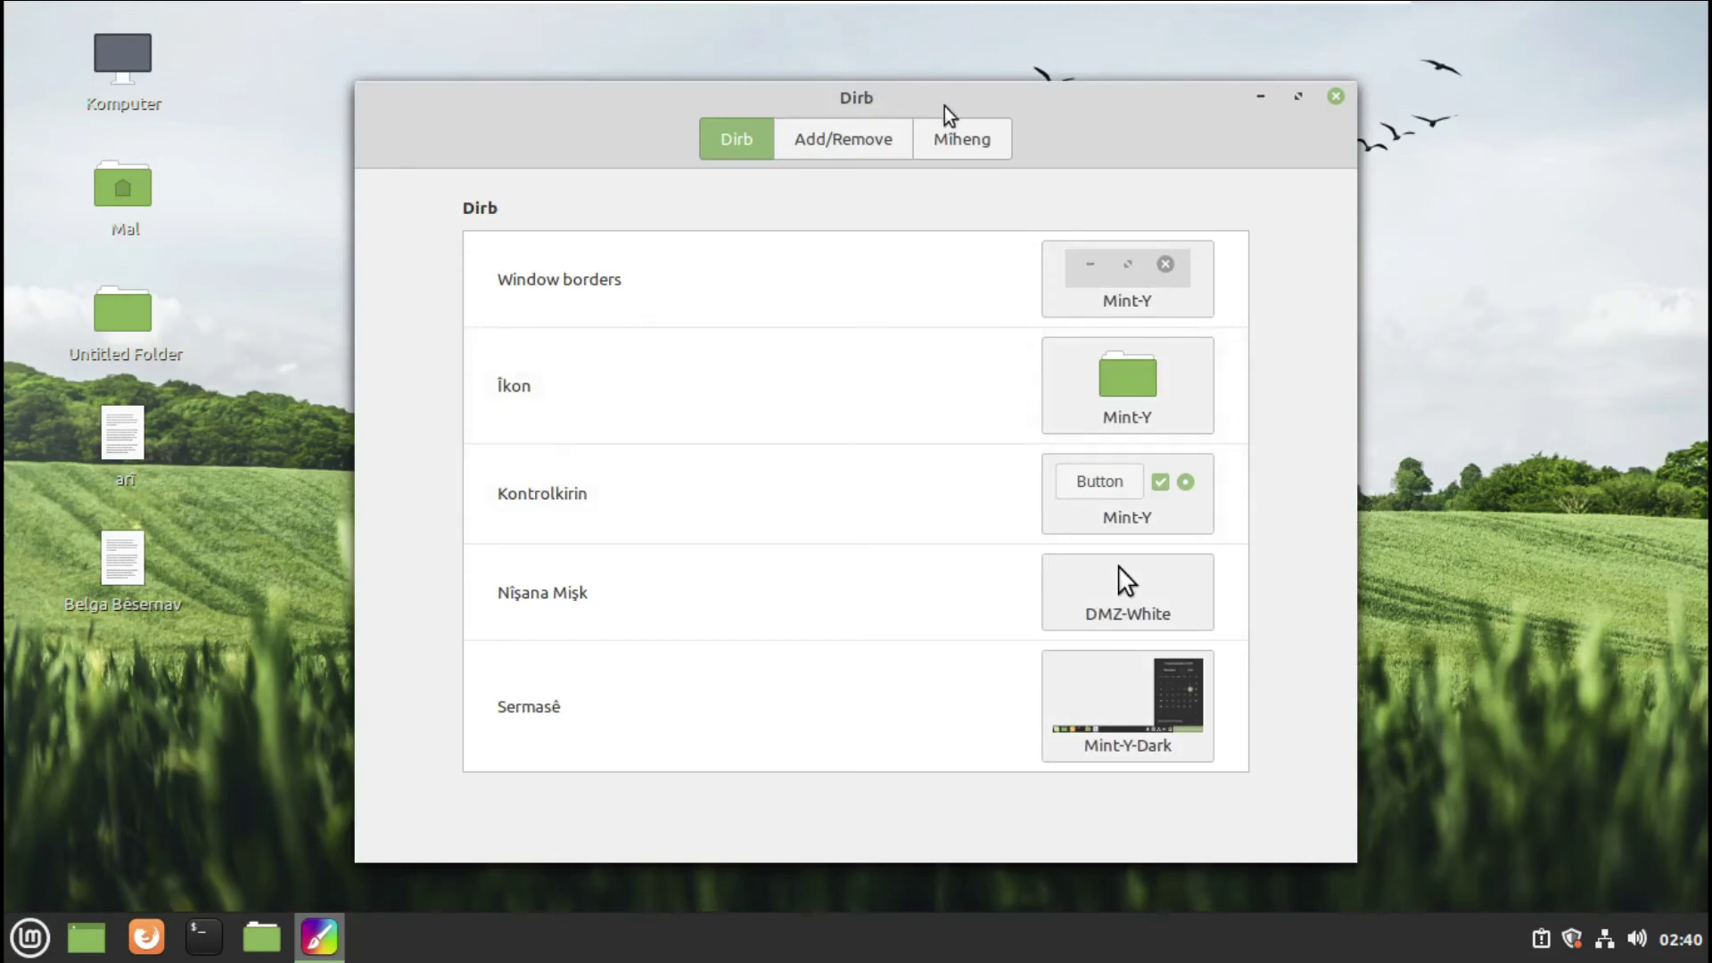
pyautogui.moveTo(919, 112); pyautogui.dragTo(841, 126)
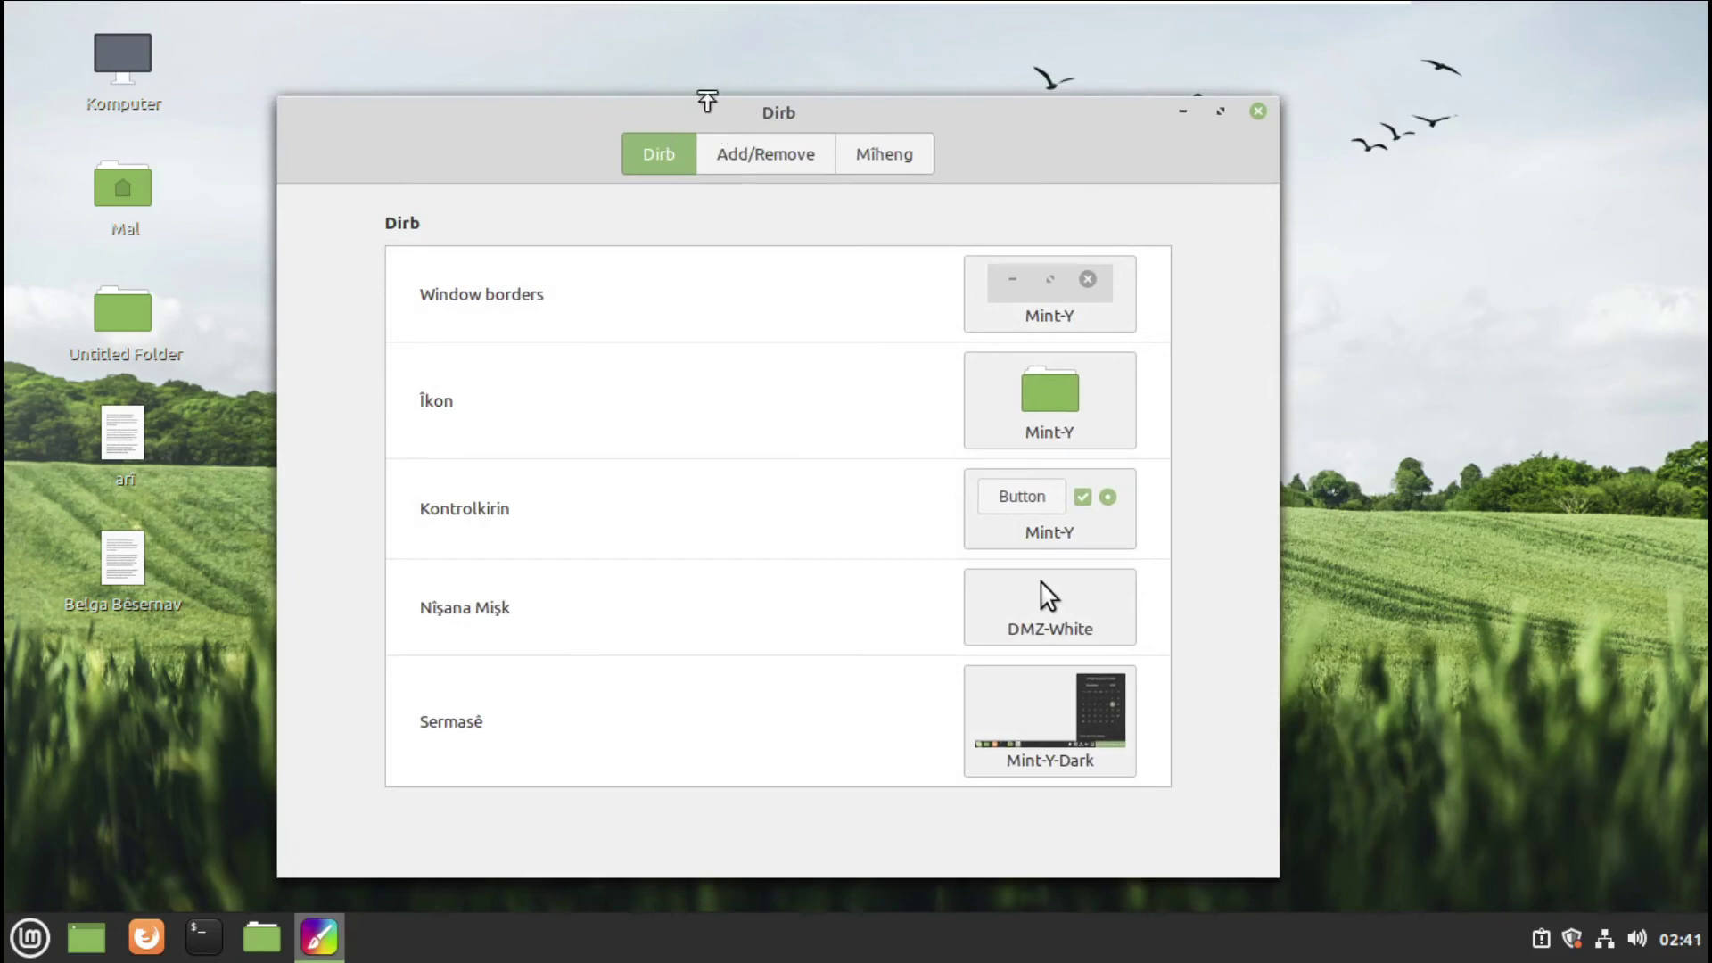
# - Set window borders to Mint-Y-Dark and controls to Mint-Y-Dark-Aqua
pyautogui.click(1079, 299)
pyautogui.click(1484, 322)
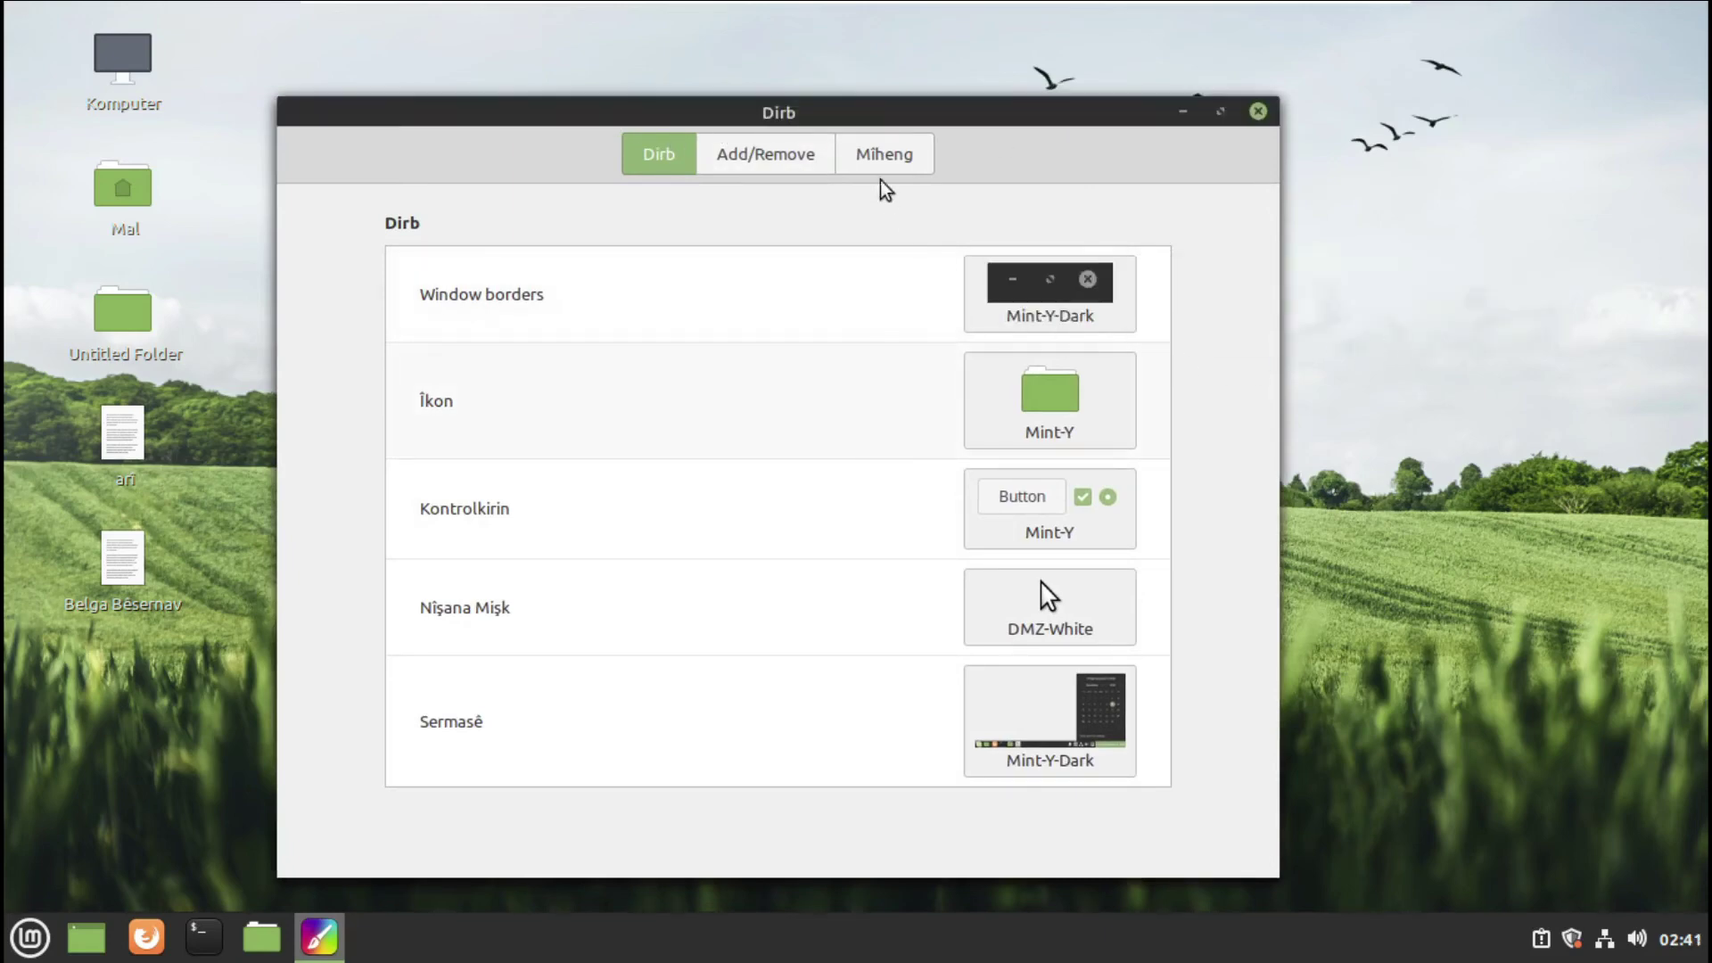
pyautogui.click(1063, 422)
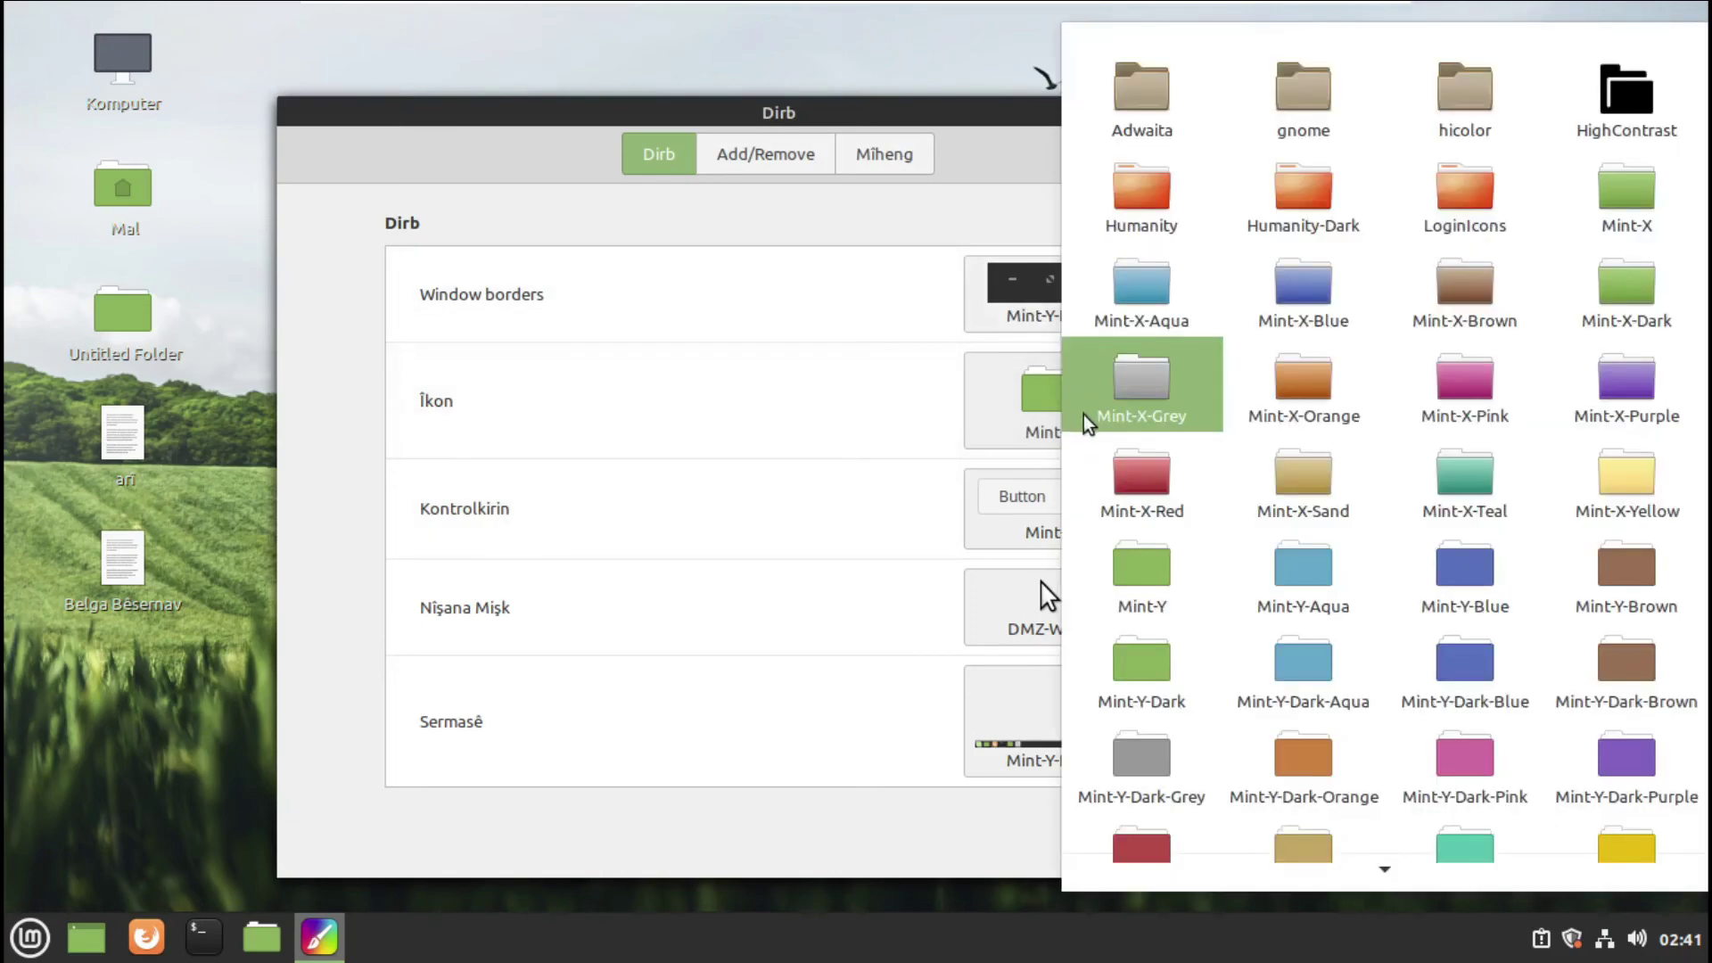
pyautogui.scroll(-2, 1319, 719)
pyautogui.click(697, 361)
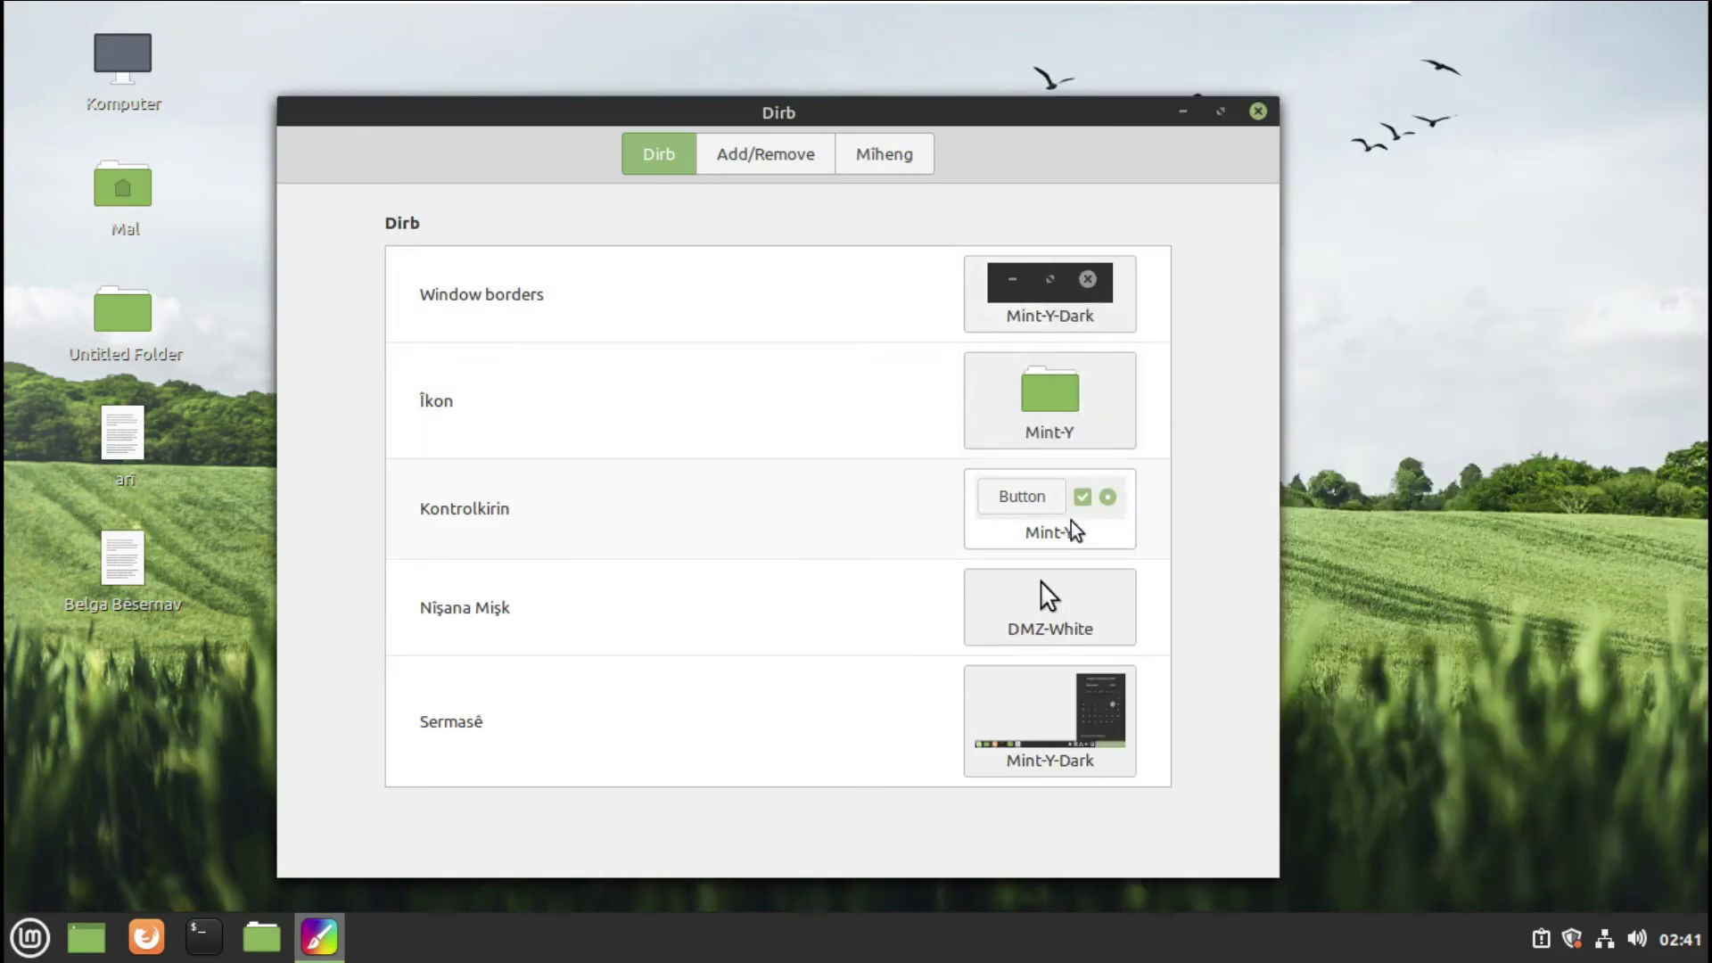
pyautogui.click(1072, 520)
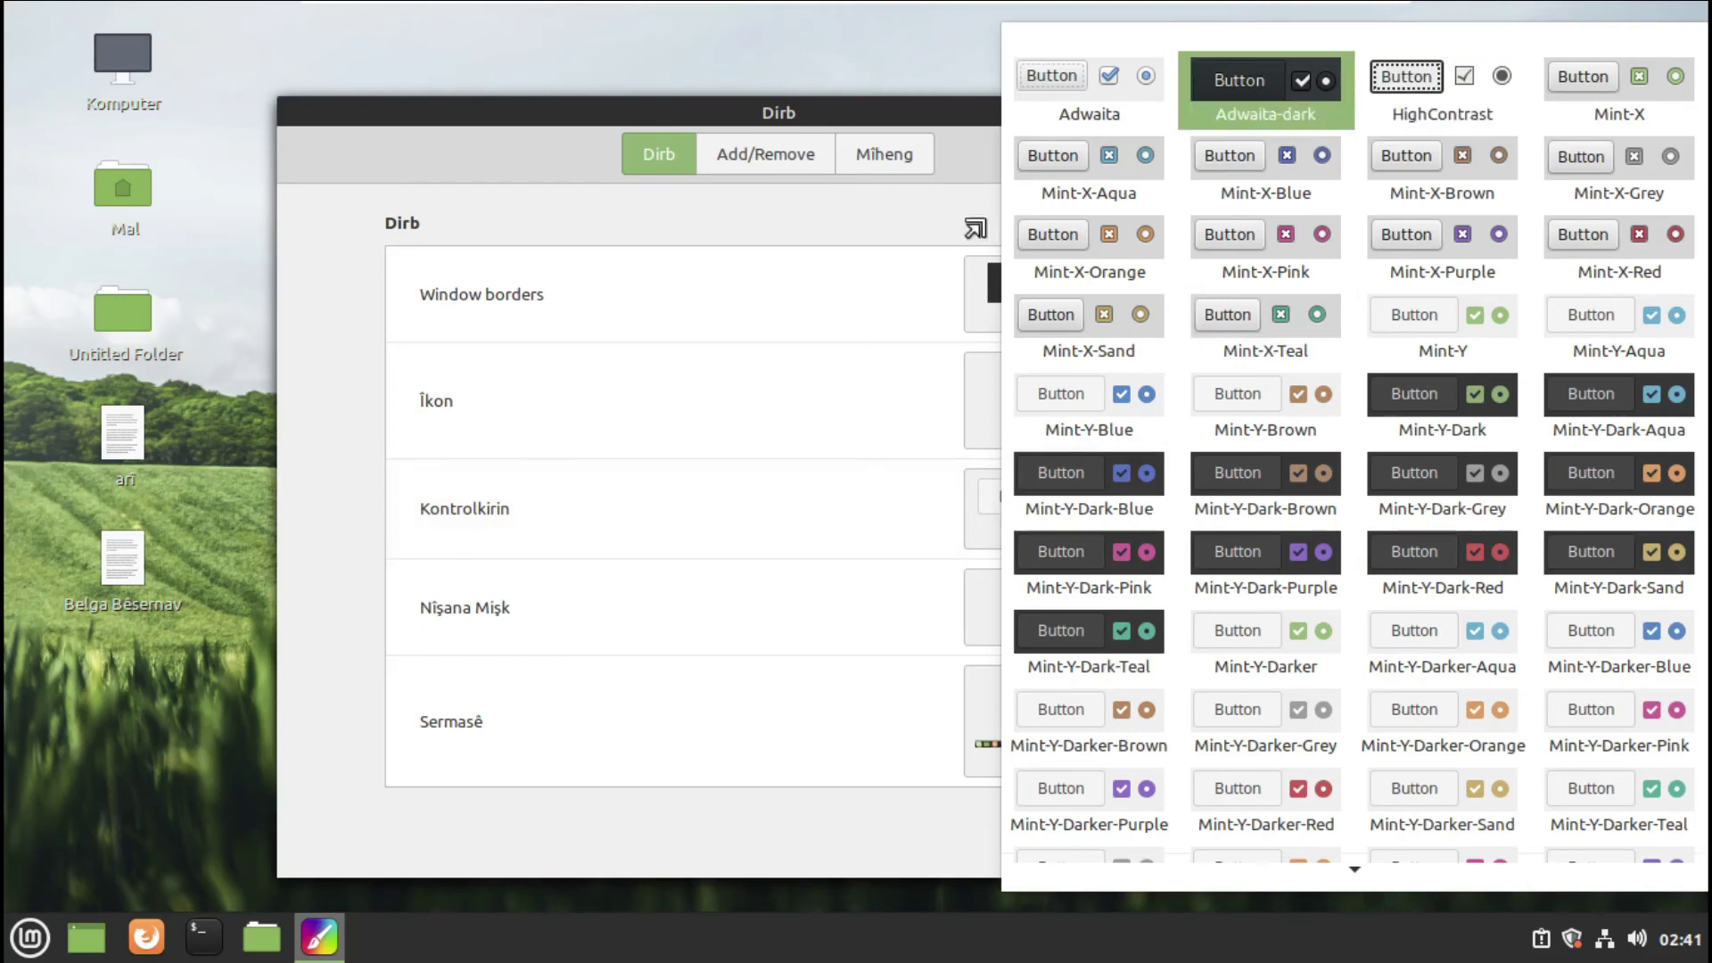
pyautogui.click(810, 161)
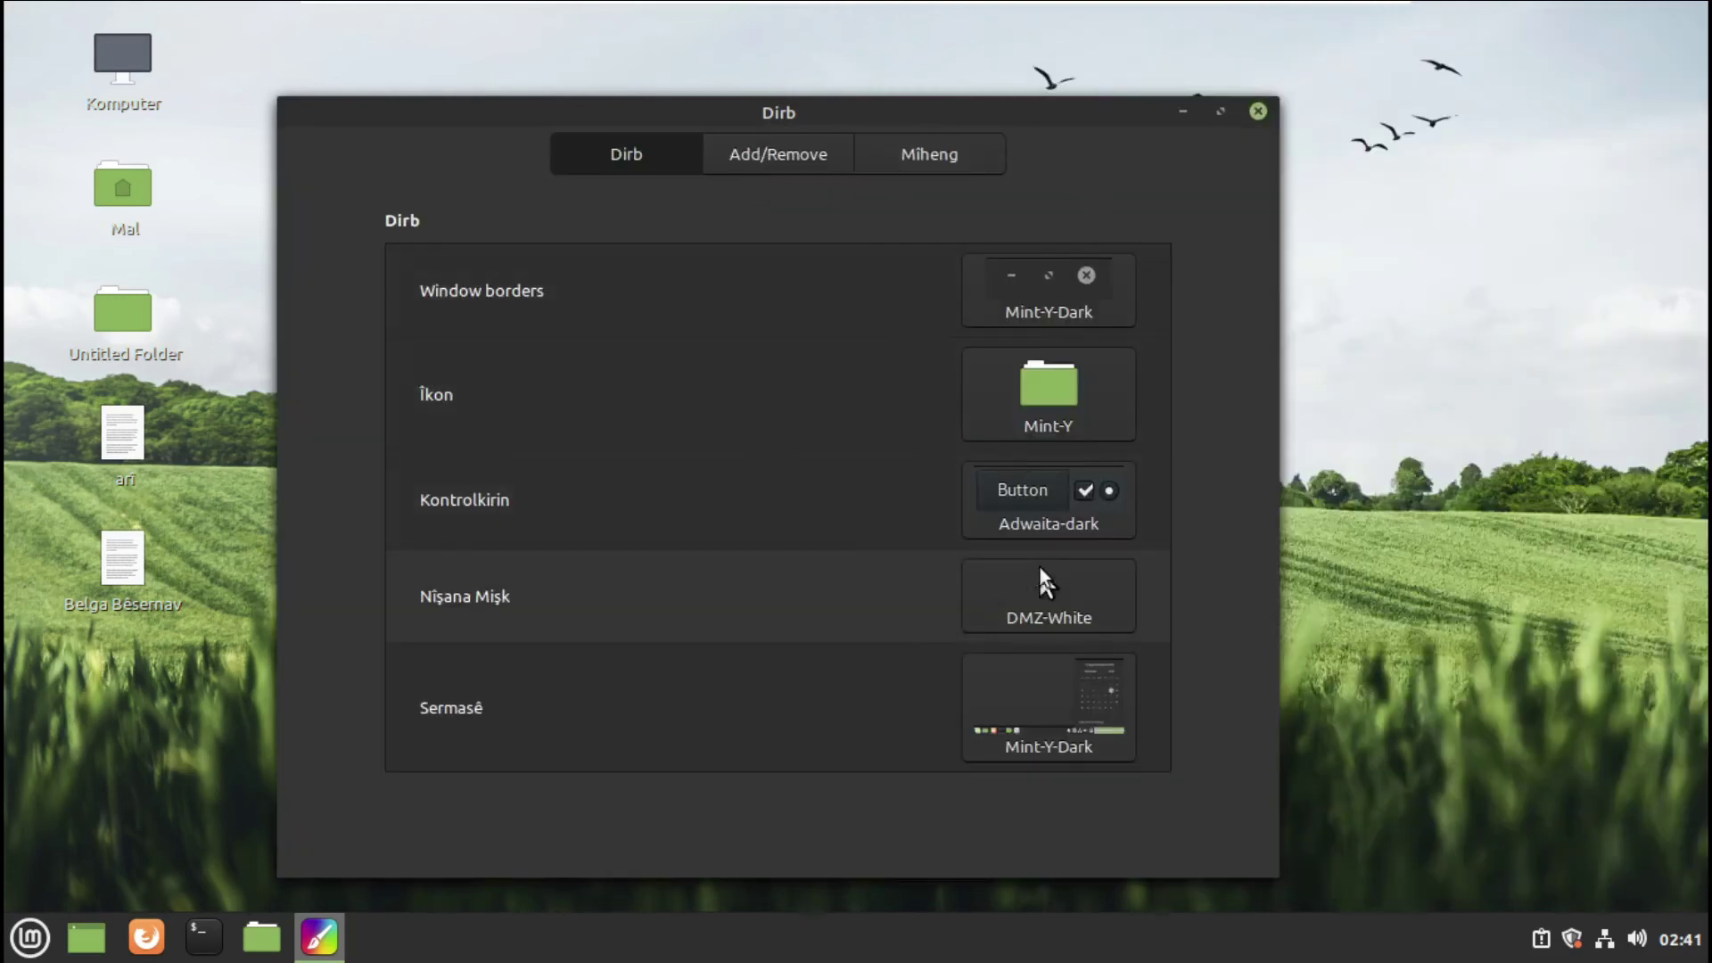
pyautogui.click(1042, 500)
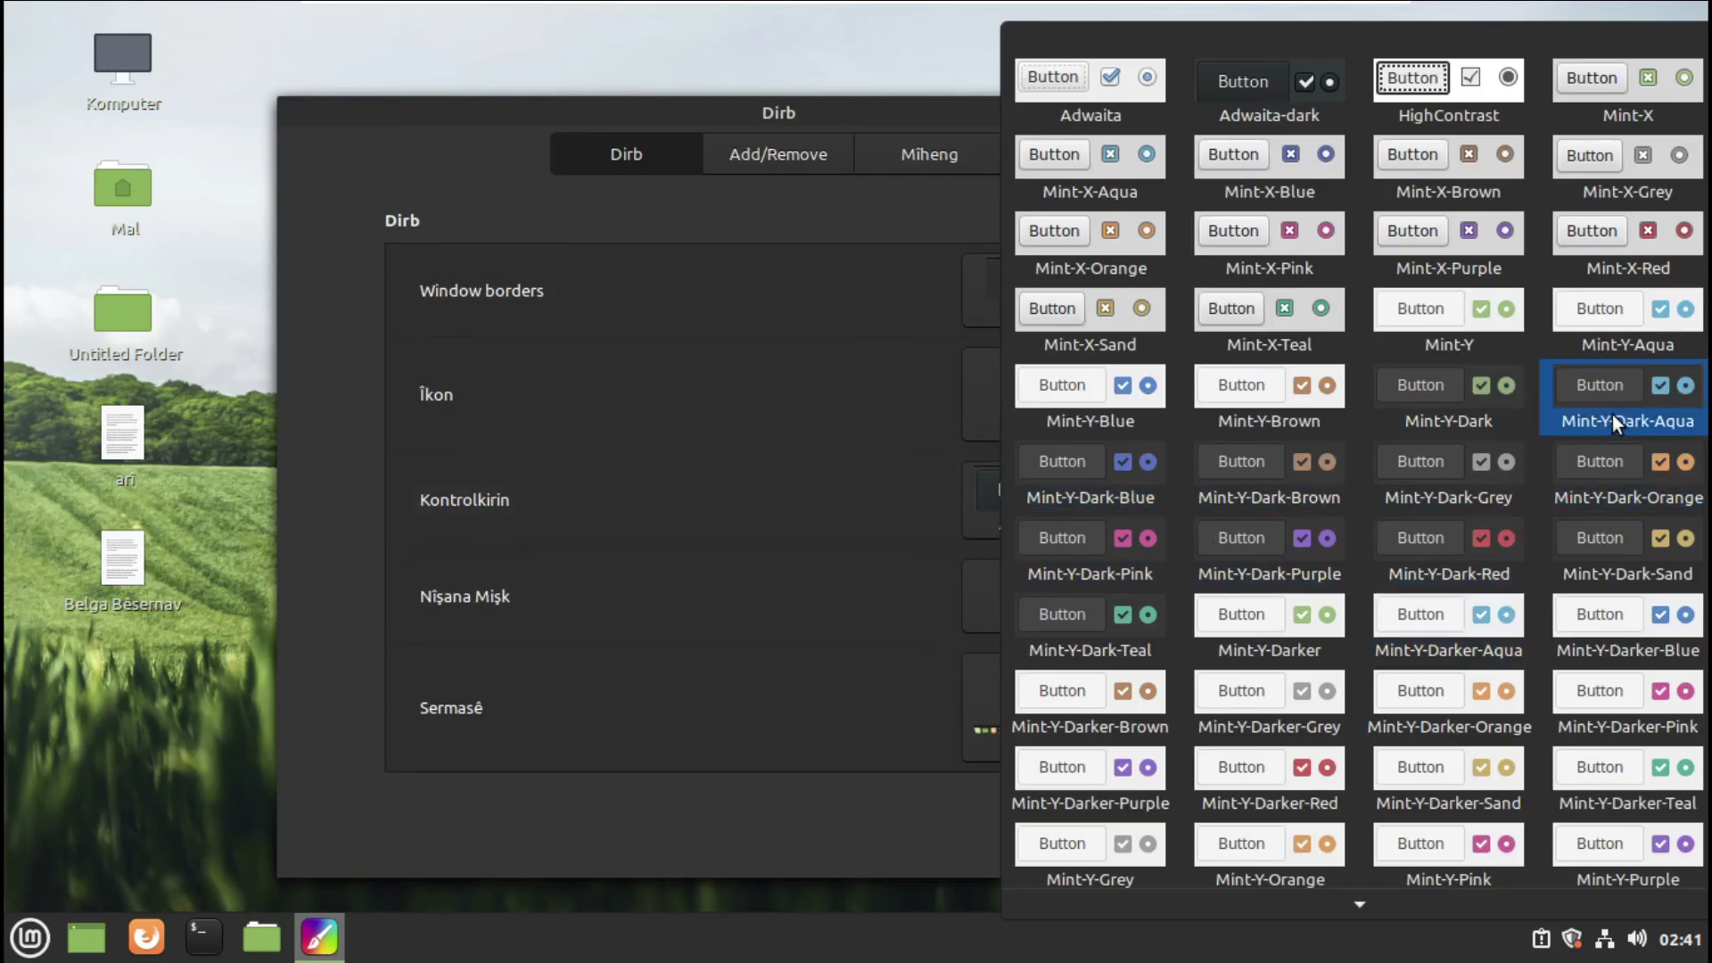
pyautogui.click(1547, 392)
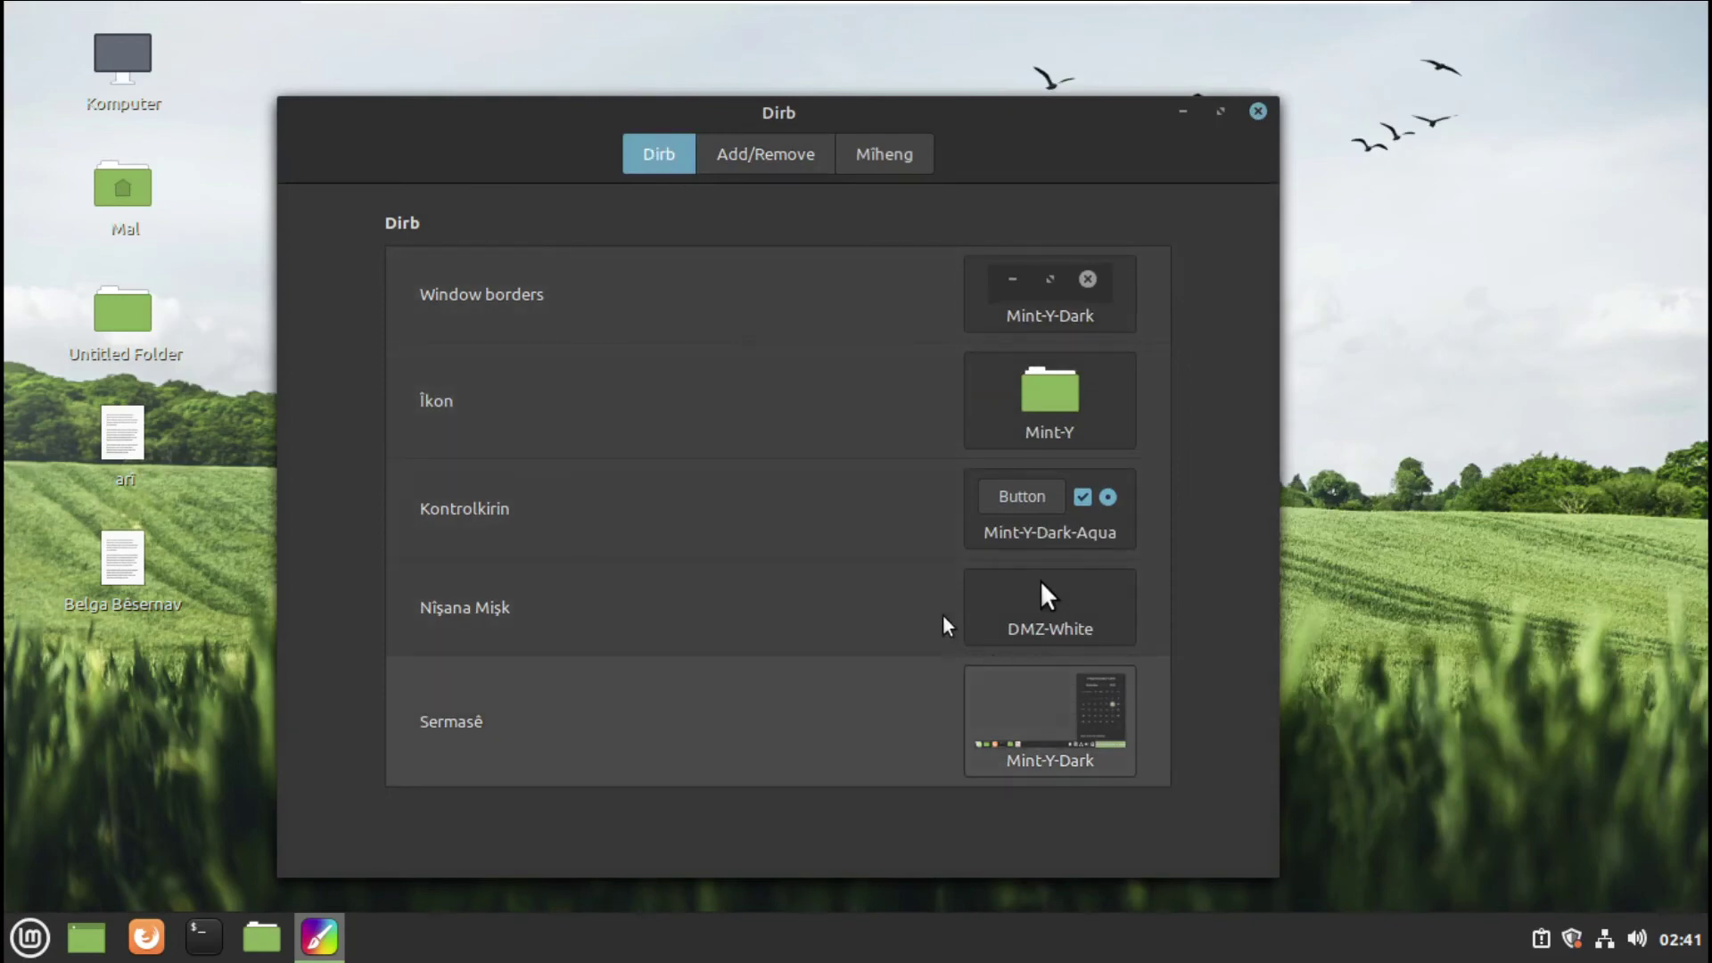
# - Set the cursor to Adwaita and the desktop to Mint-Y-Dark-Red, then open the theme downloads page
pyautogui.click(1055, 593)
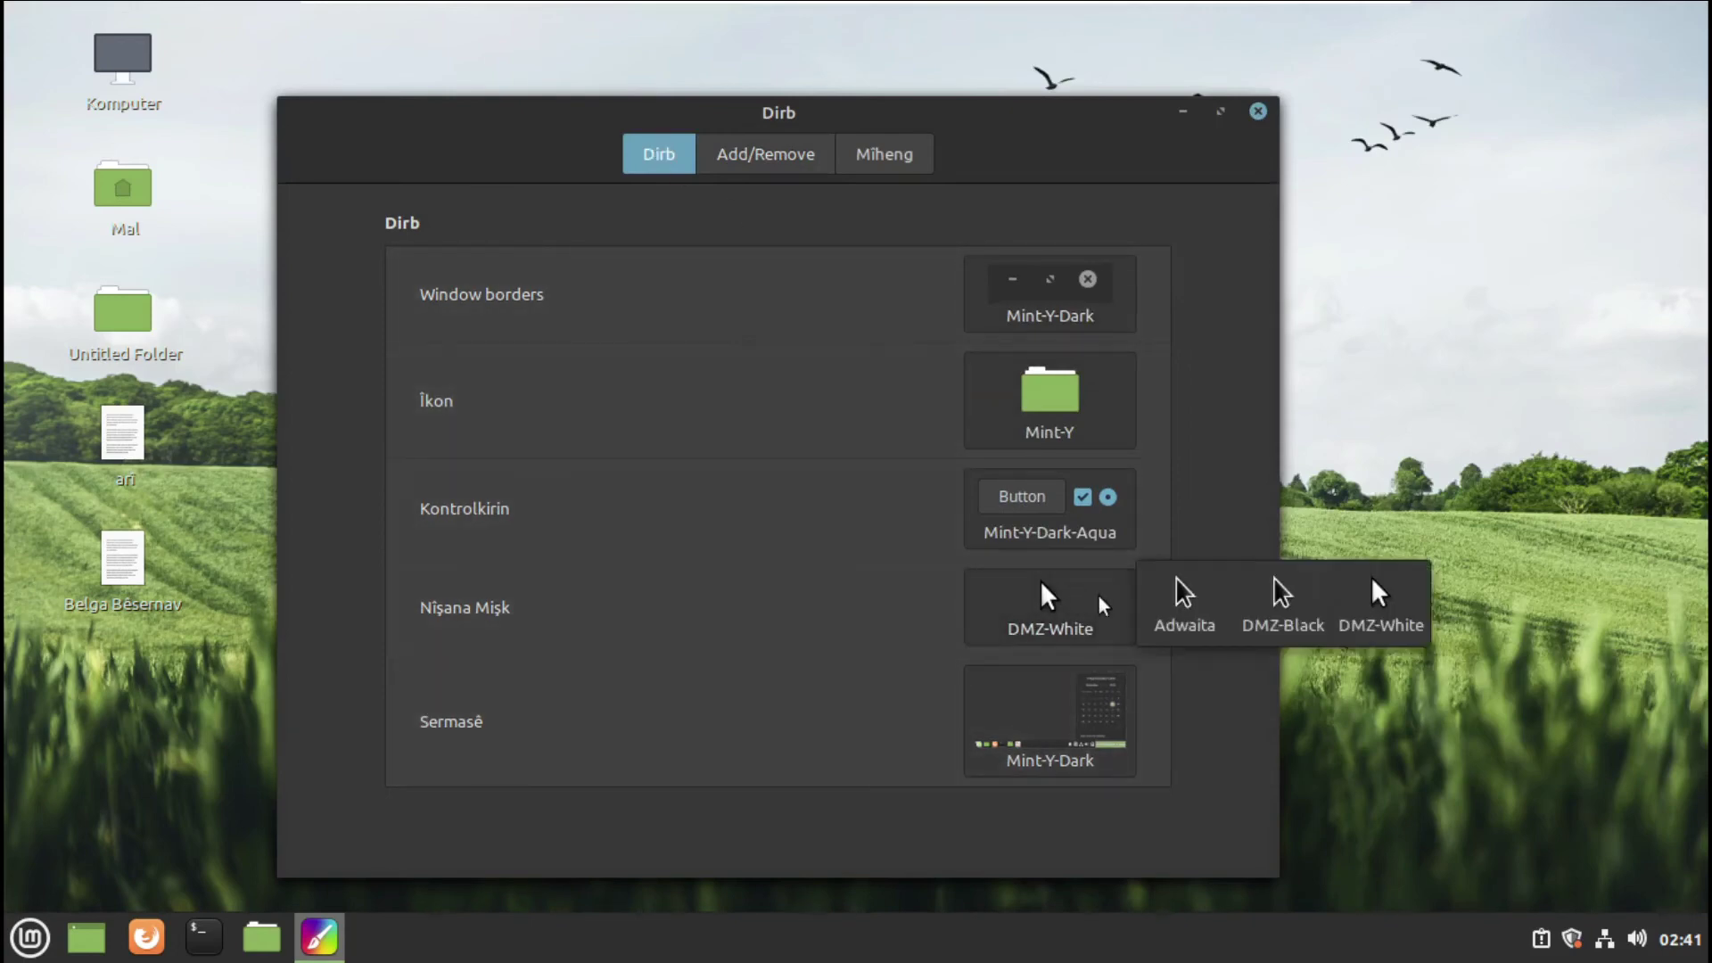
pyautogui.click(1195, 614)
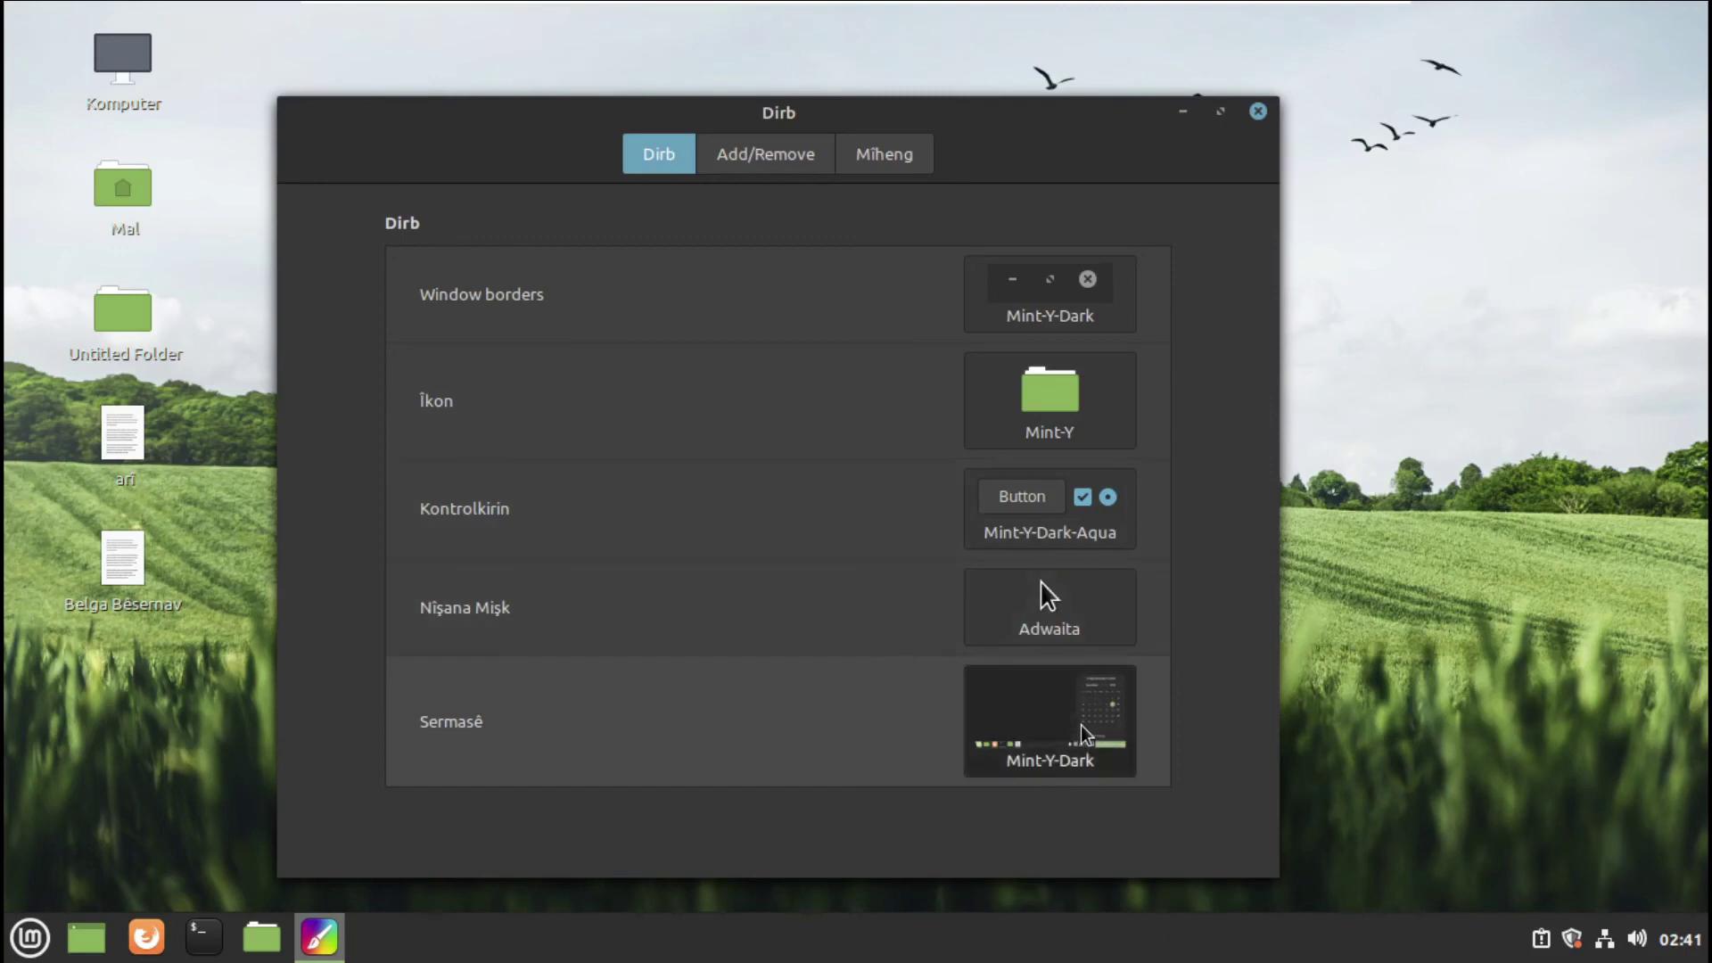
pyautogui.click(1080, 741)
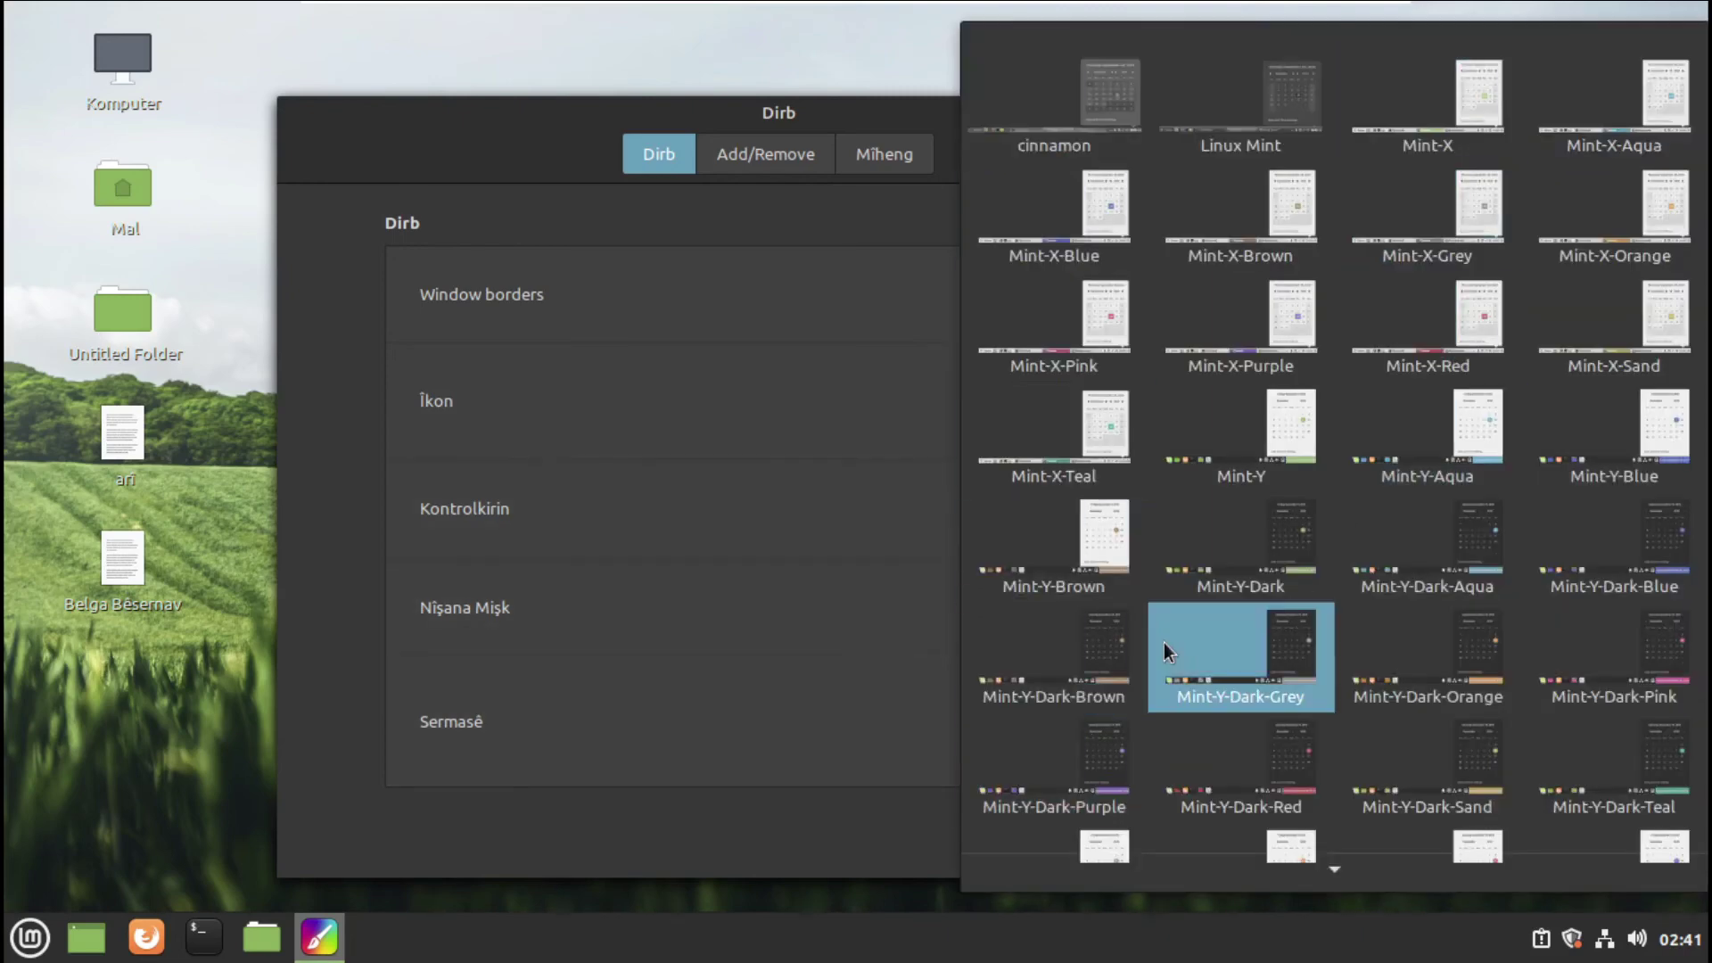
pyautogui.press('Escape')
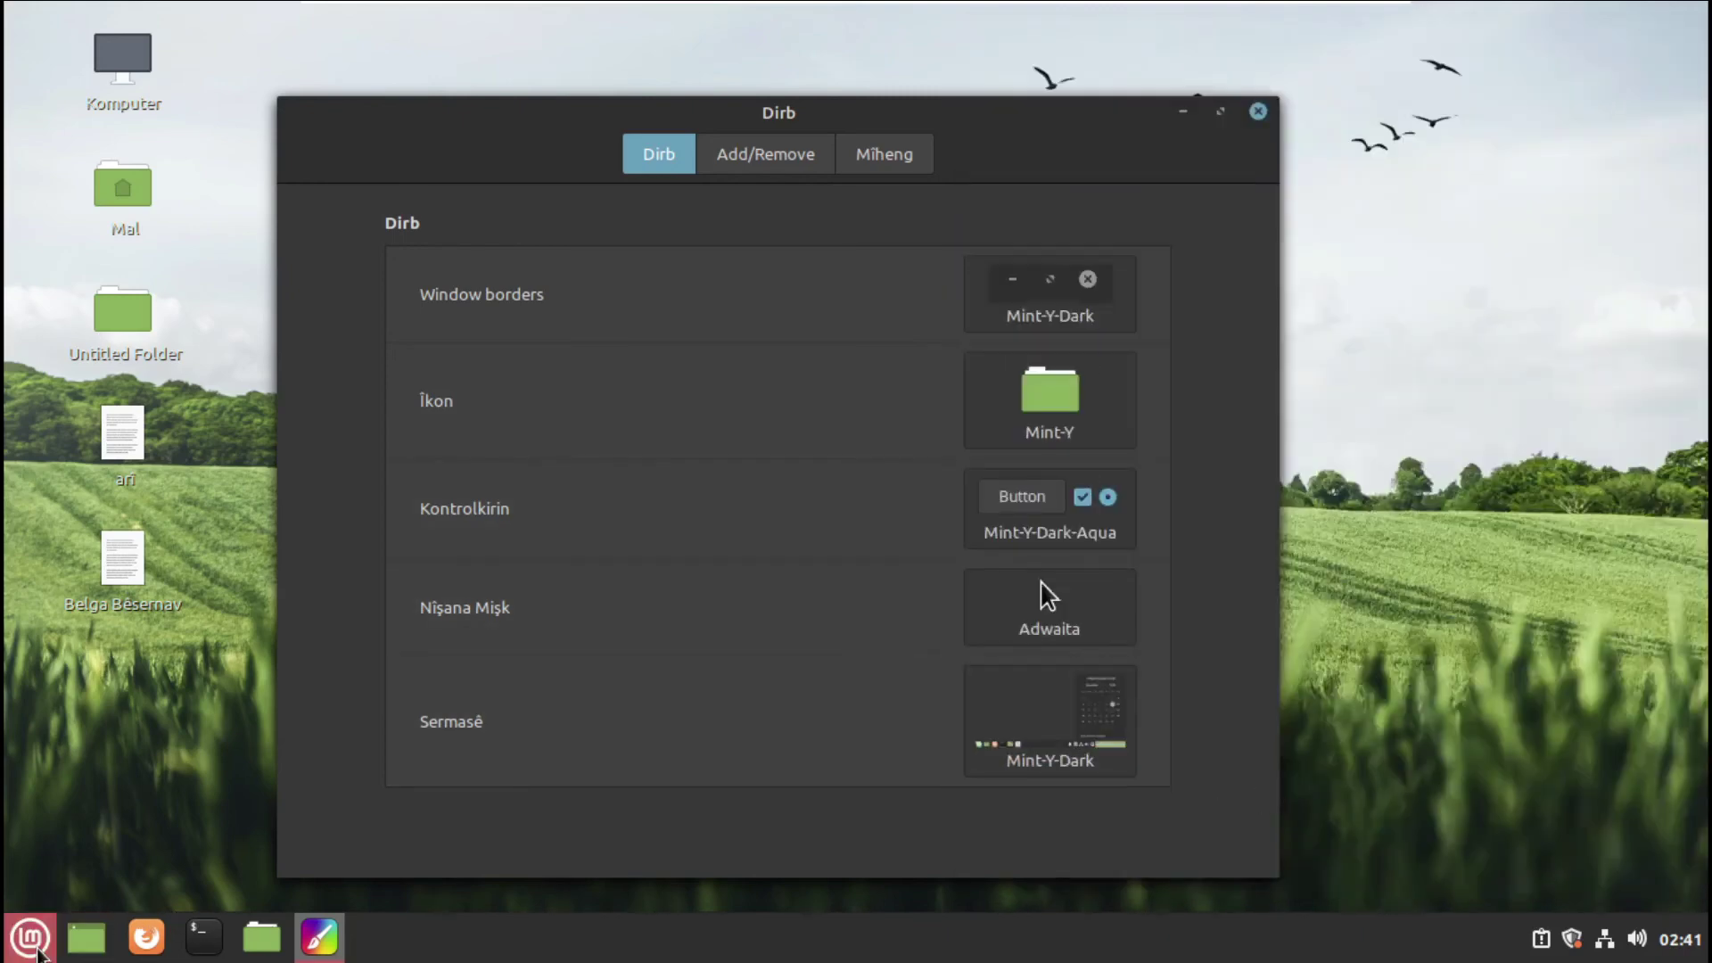
pyautogui.click(30, 937)
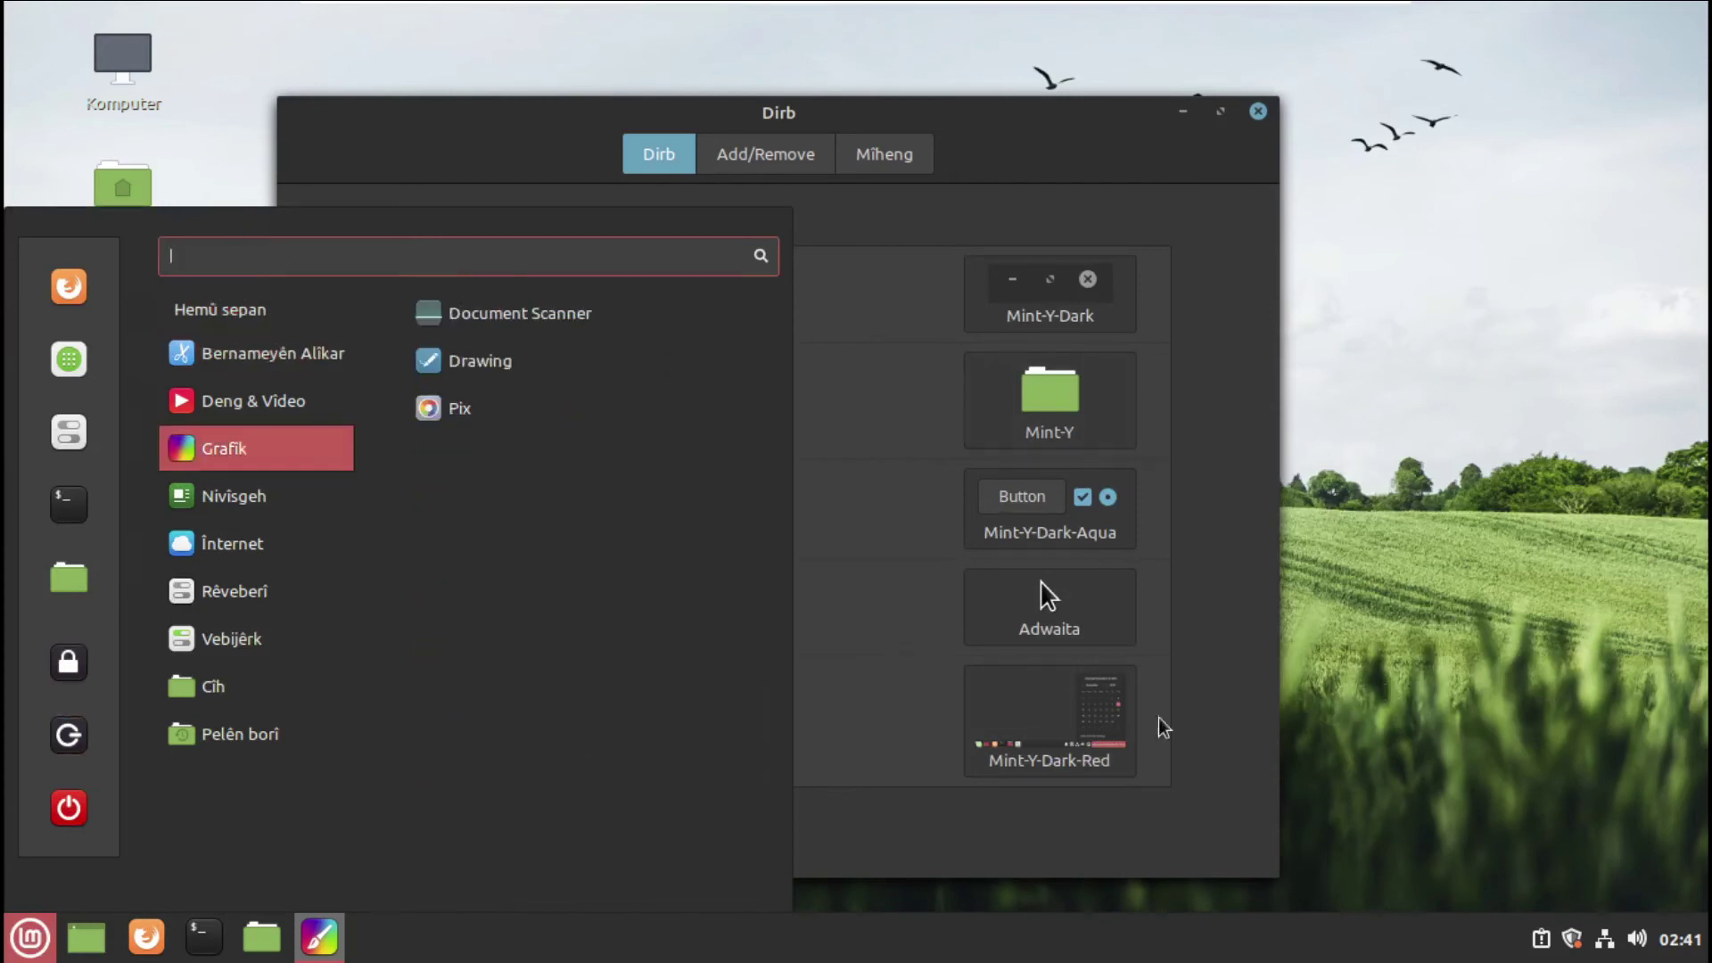
pyautogui.click(1162, 725)
pyautogui.click(784, 165)
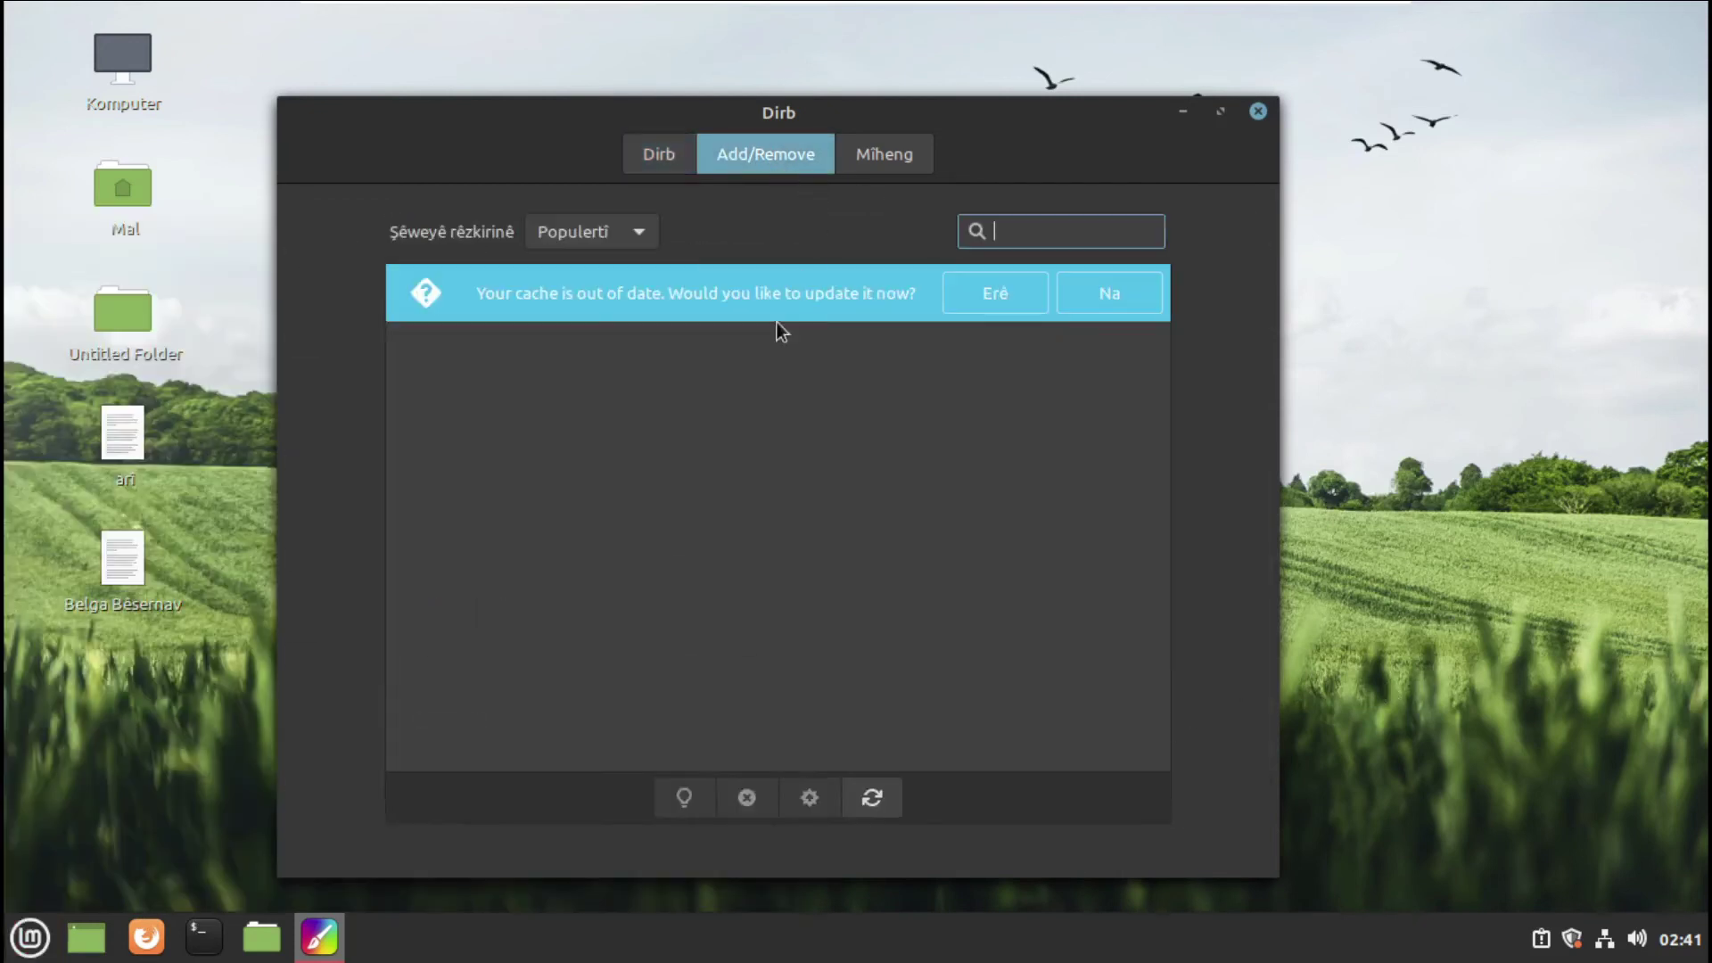
# - Update the theme cache, download Adapta-Nokto, and return to the Themes page
pyautogui.click(1023, 283)
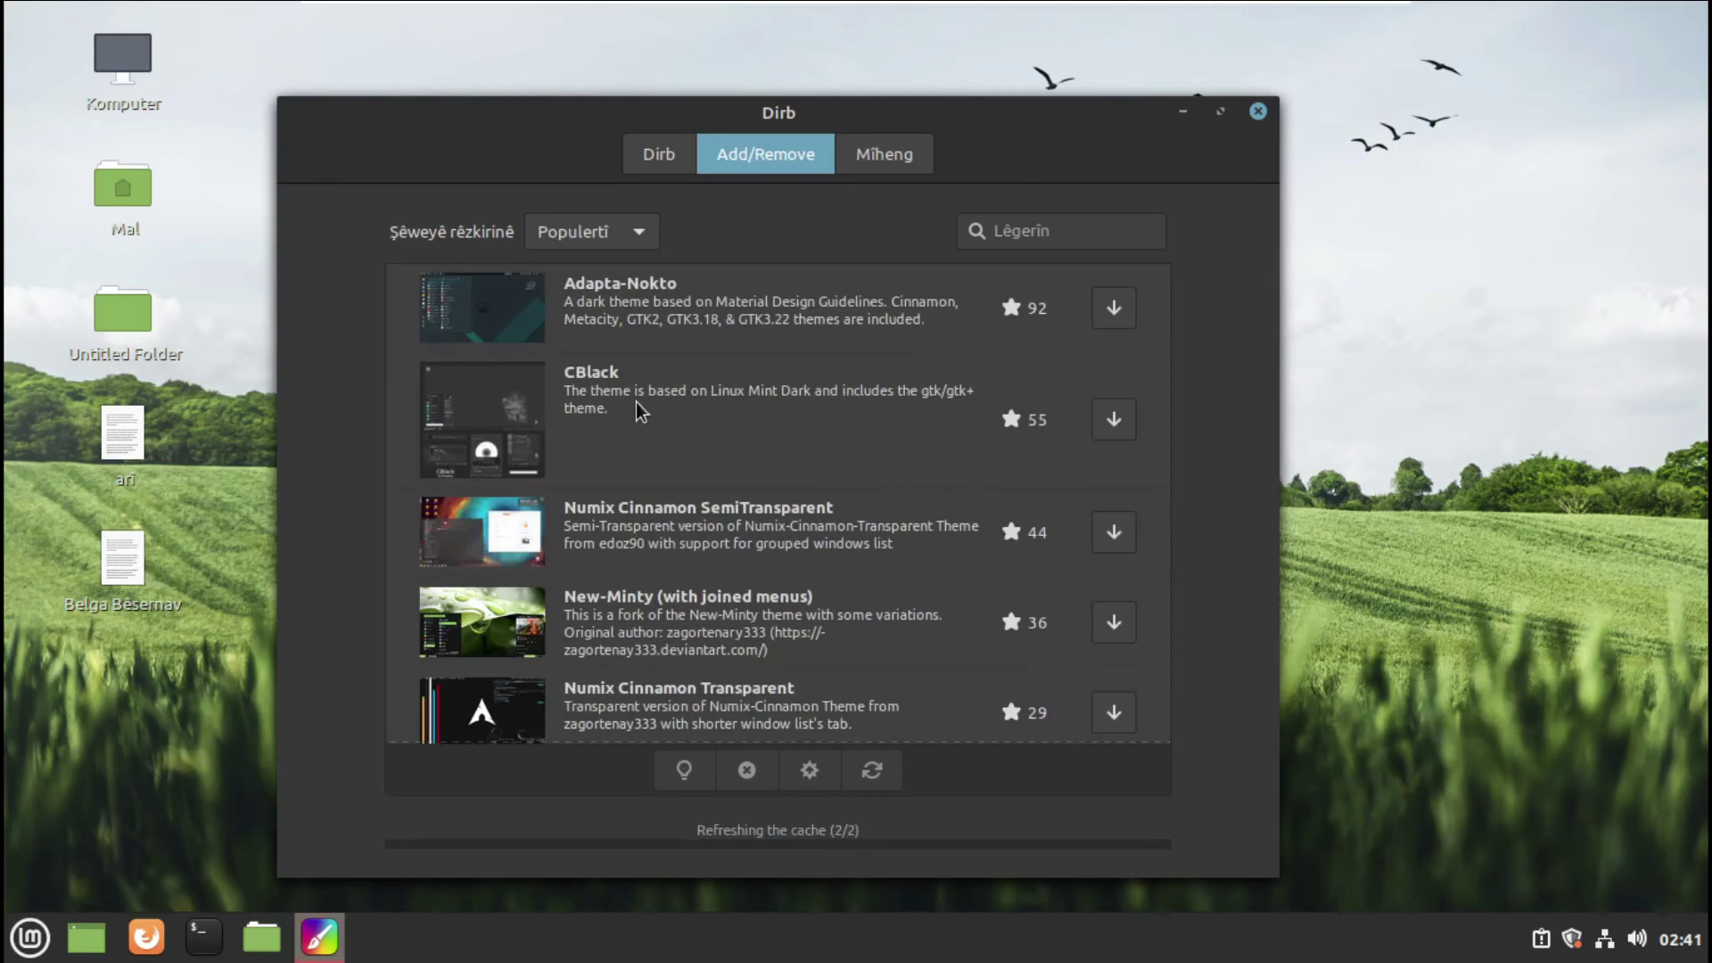
pyautogui.click(690, 303)
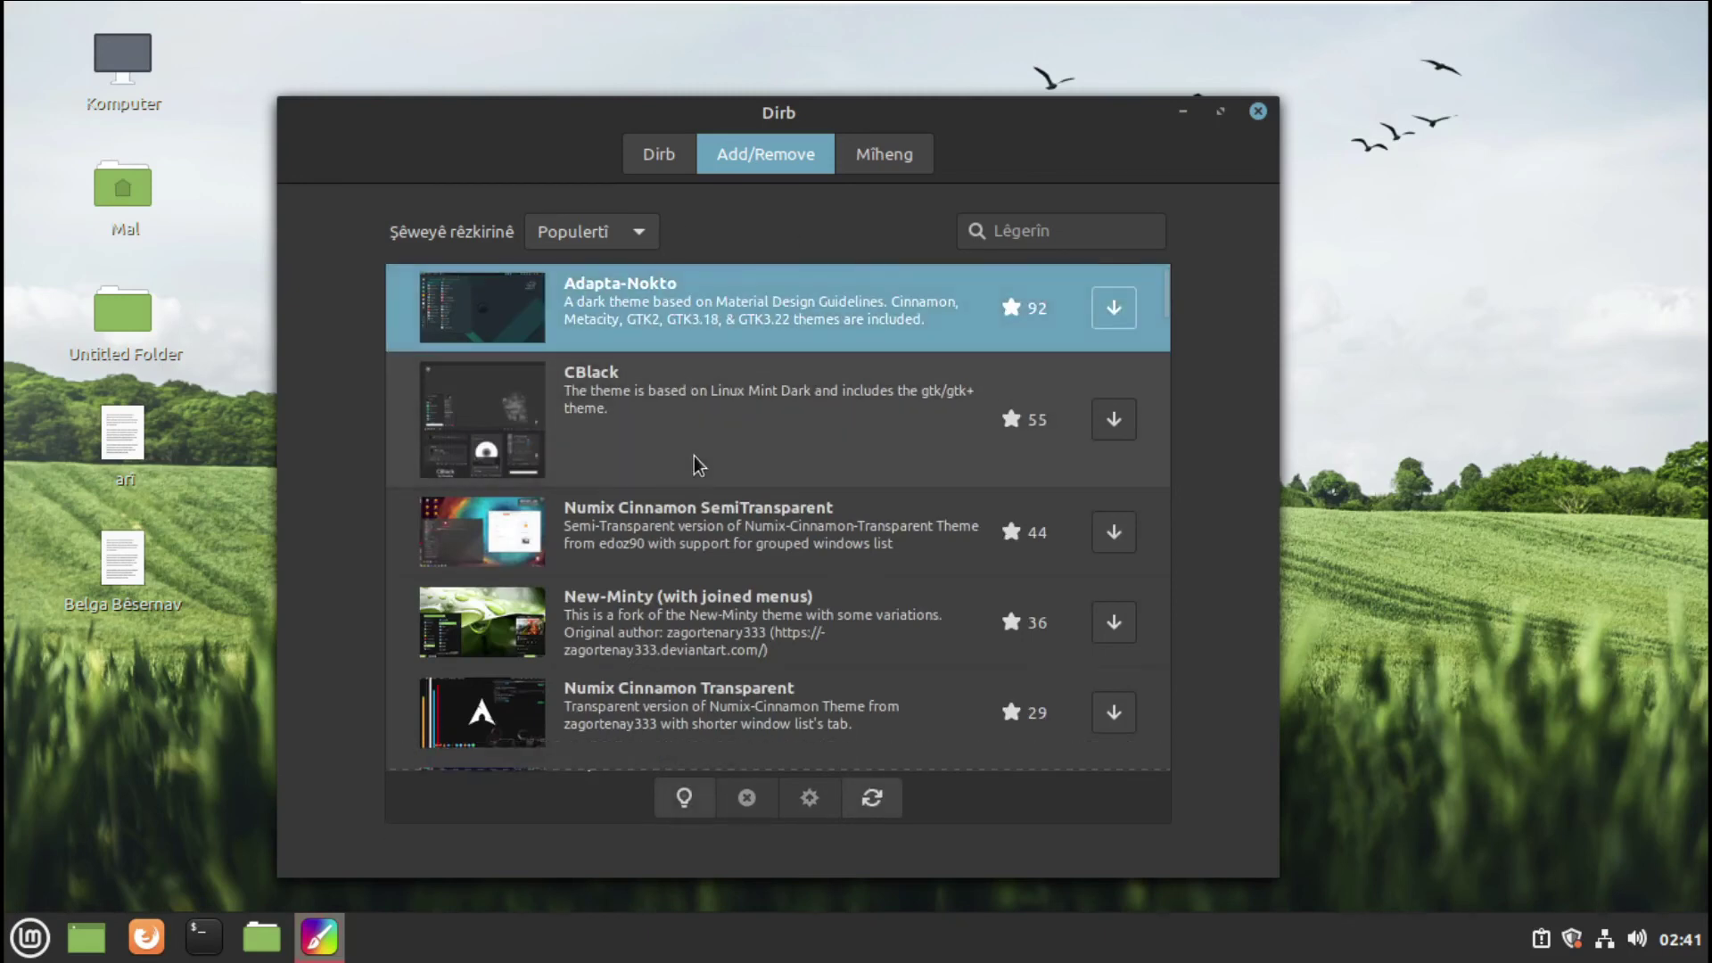
pyautogui.click(1112, 308)
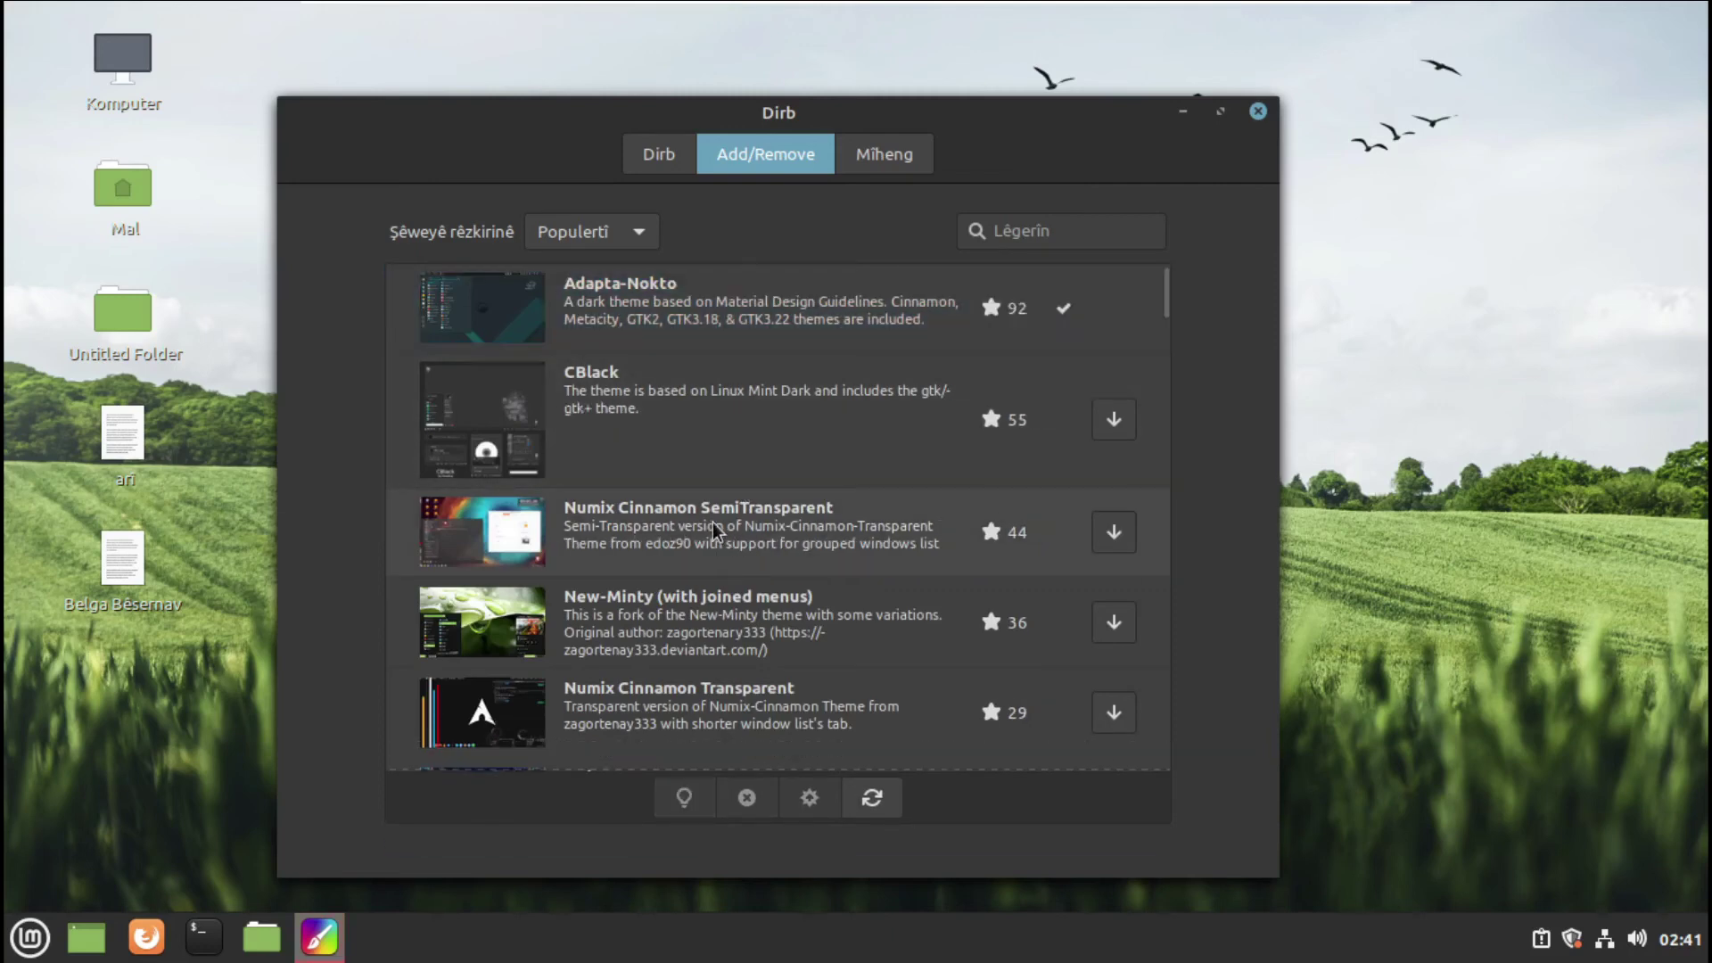
pyautogui.click(651, 156)
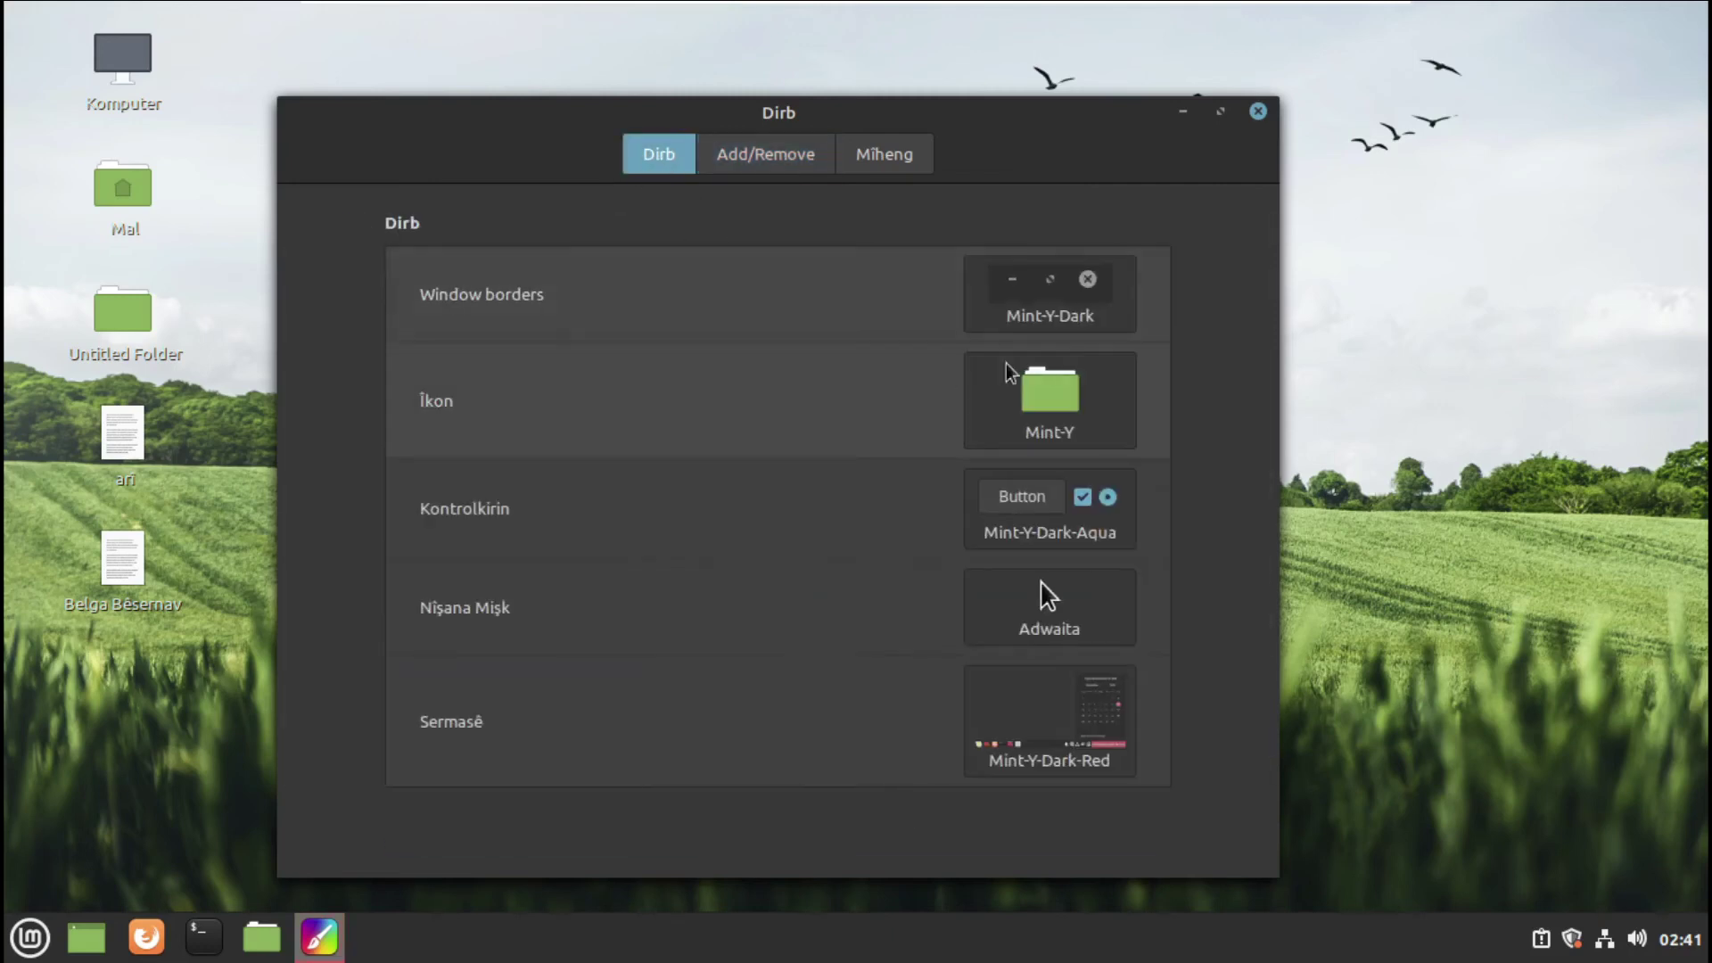
# - Set the desktop theme to Adapta-Nokto
pyautogui.click(1056, 708)
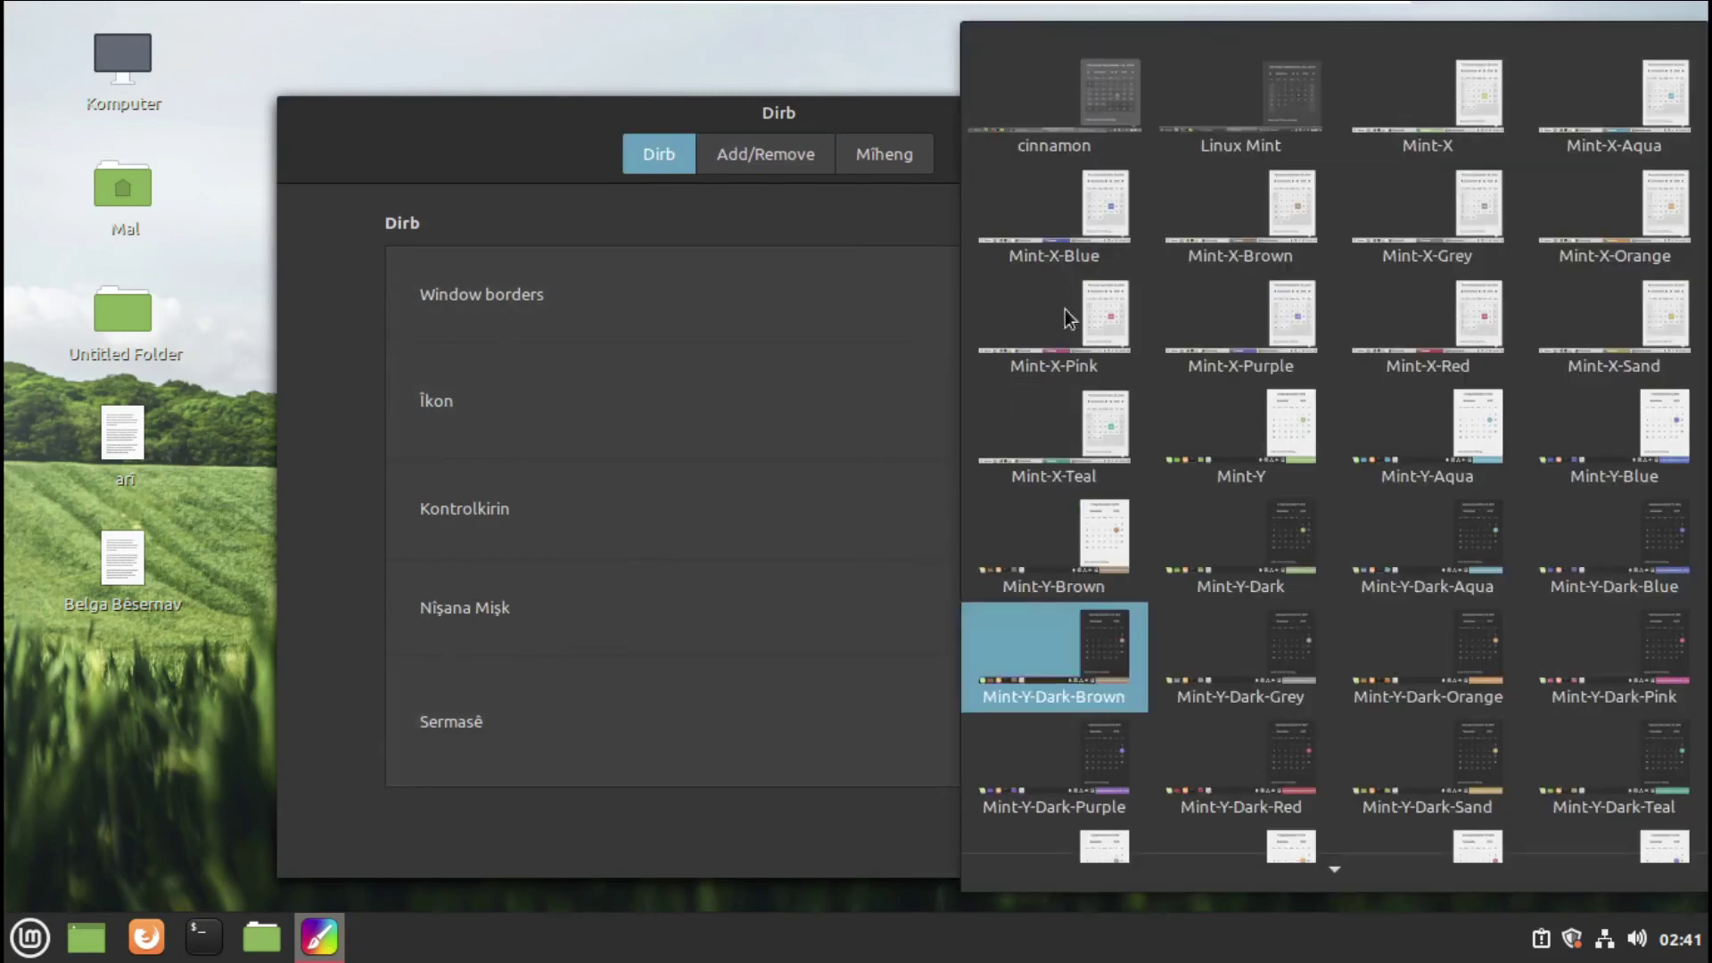
pyautogui.press('Escape')
pyautogui.click(1062, 709)
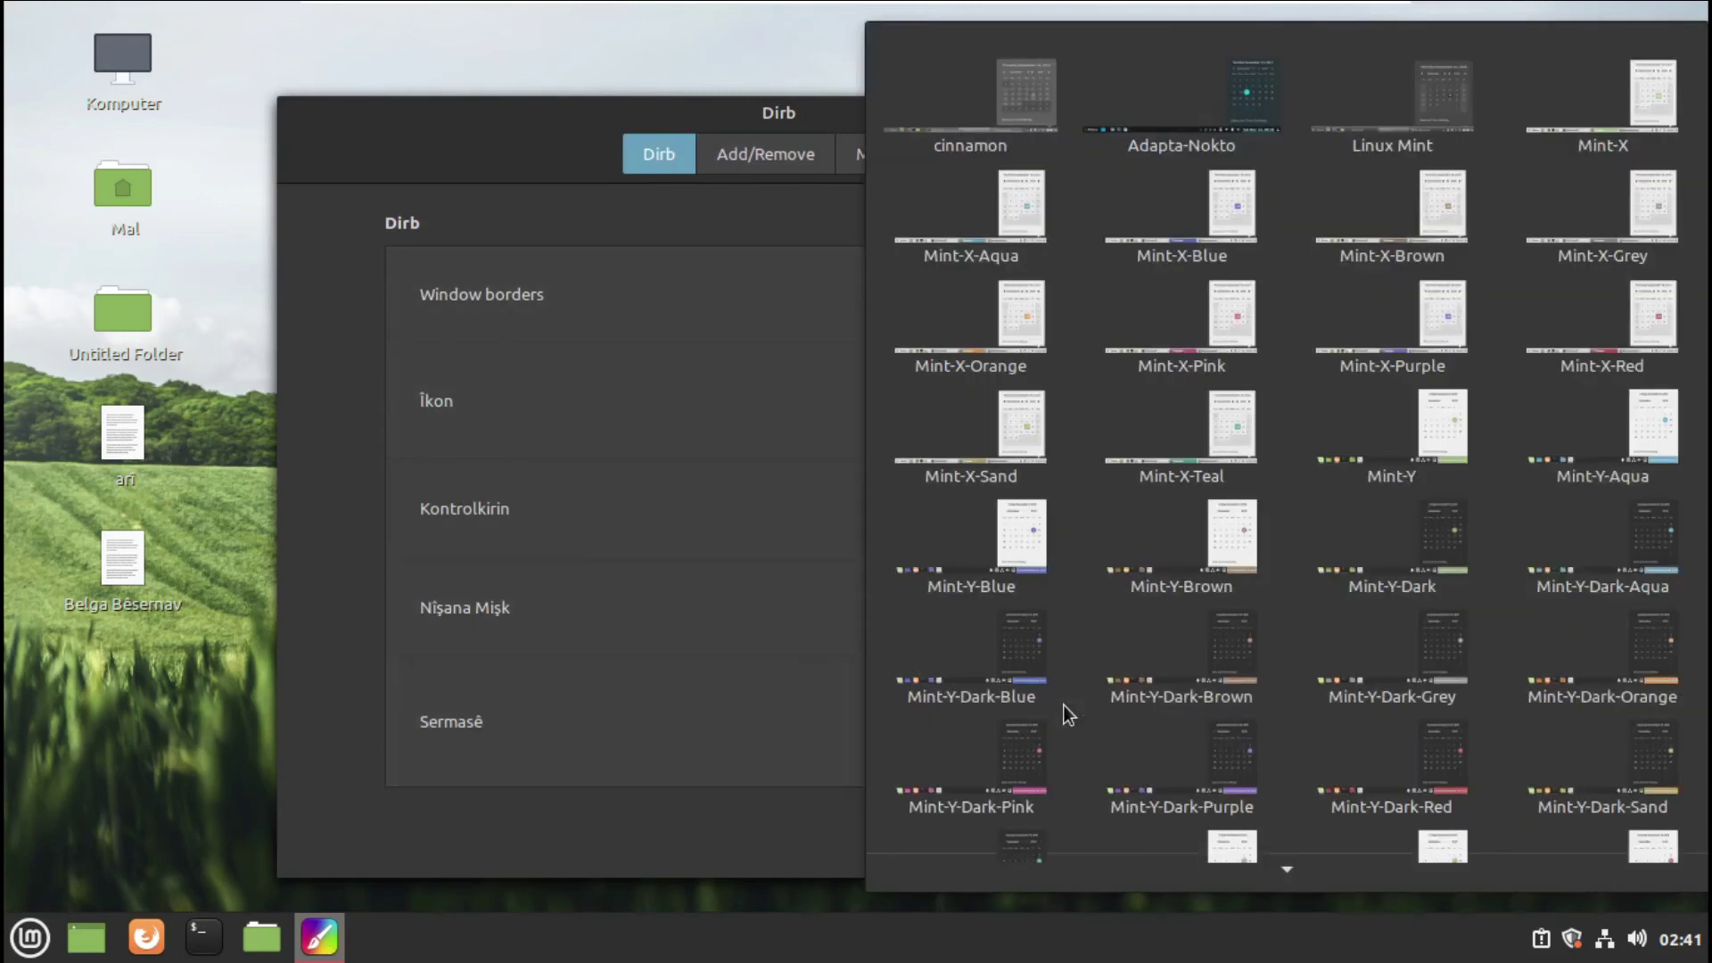
pyautogui.click(1181, 99)
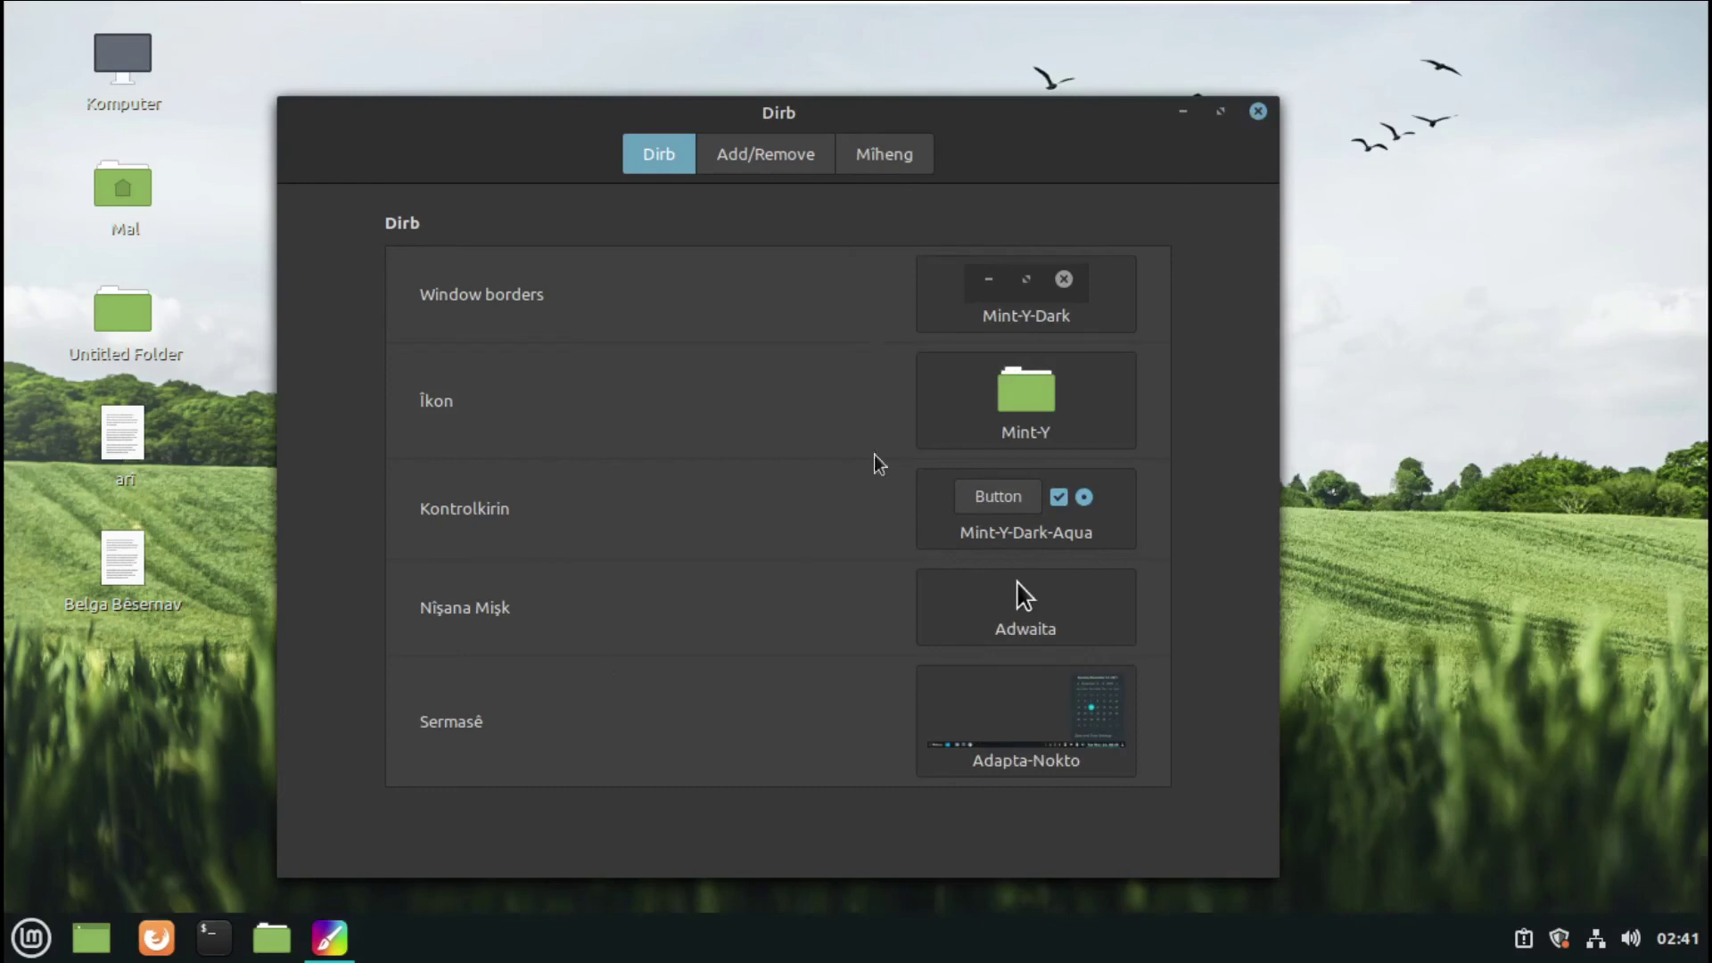
pyautogui.click(25, 950)
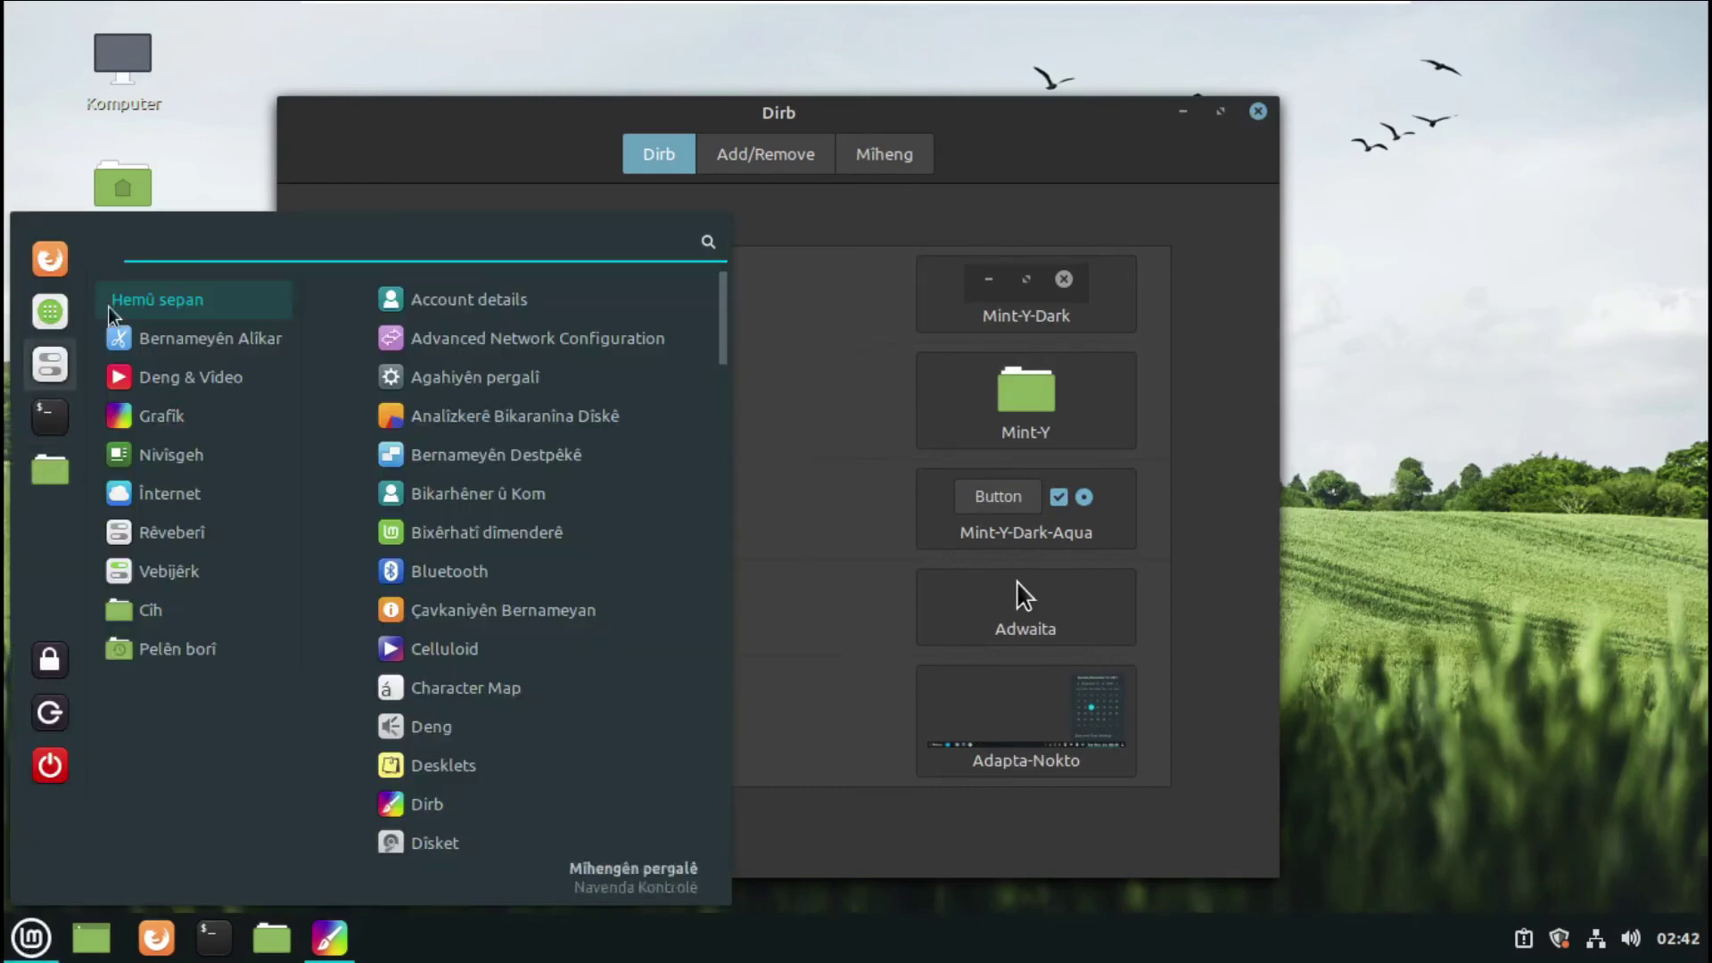
pyautogui.click(851, 573)
# - Apply Adapta-Nokto to the window borders and the controls
pyautogui.click(1025, 308)
pyautogui.click(1185, 330)
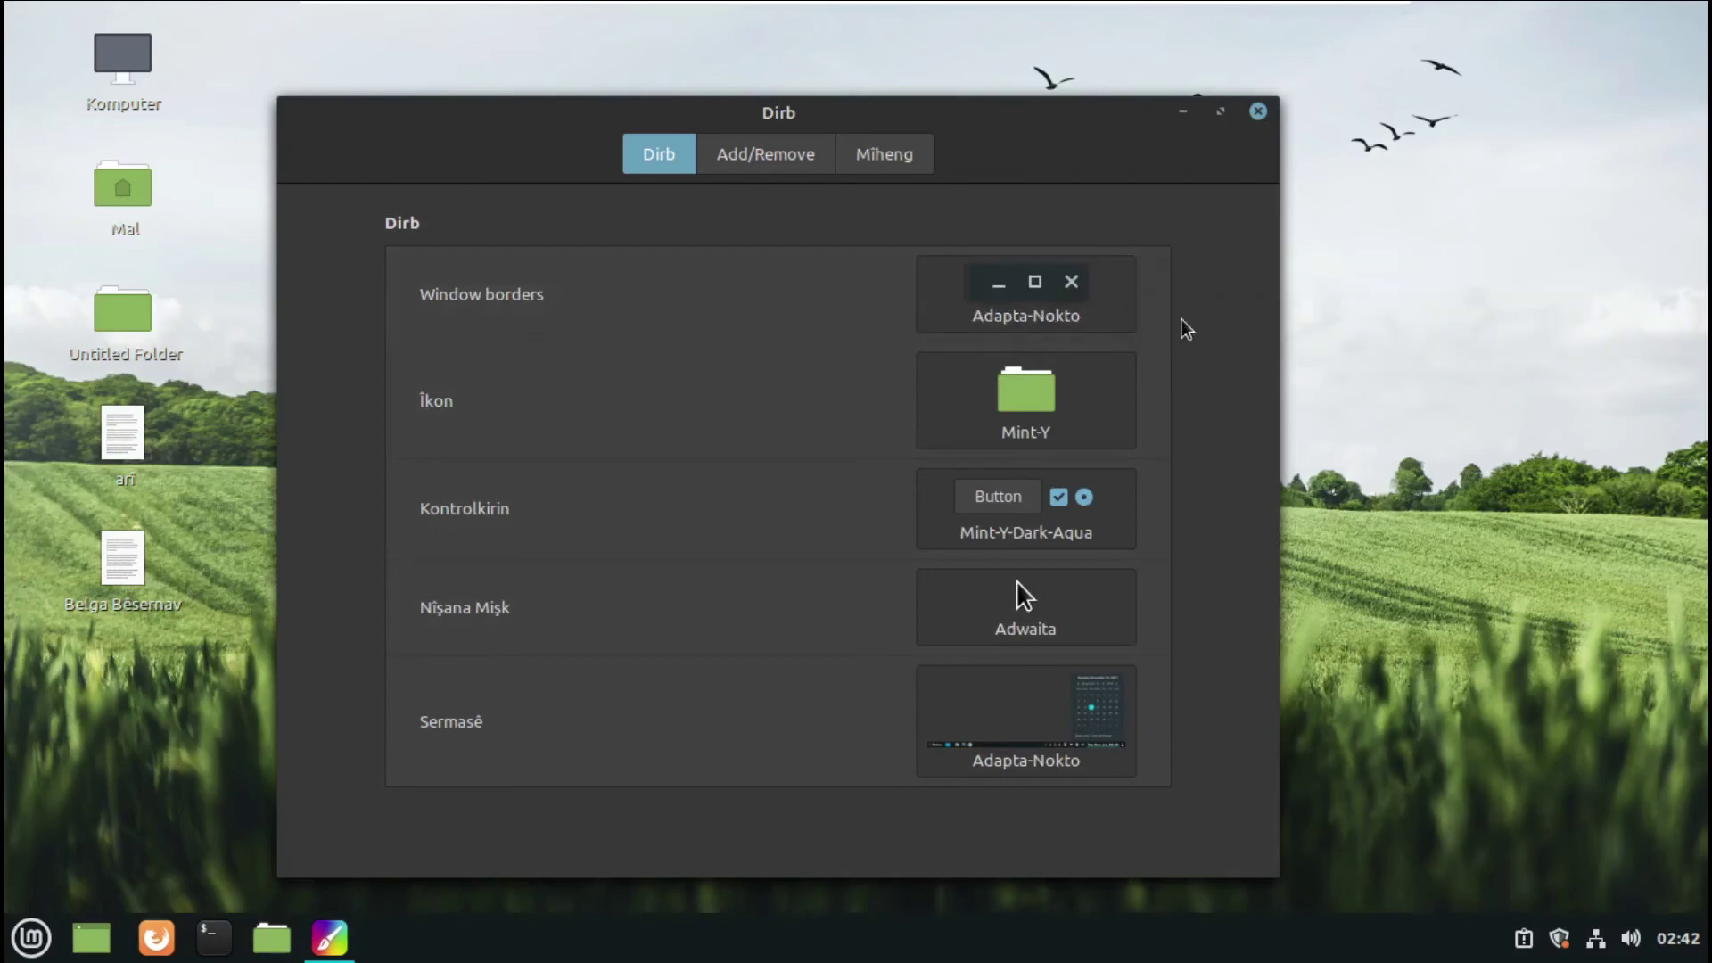
pyautogui.click(1017, 530)
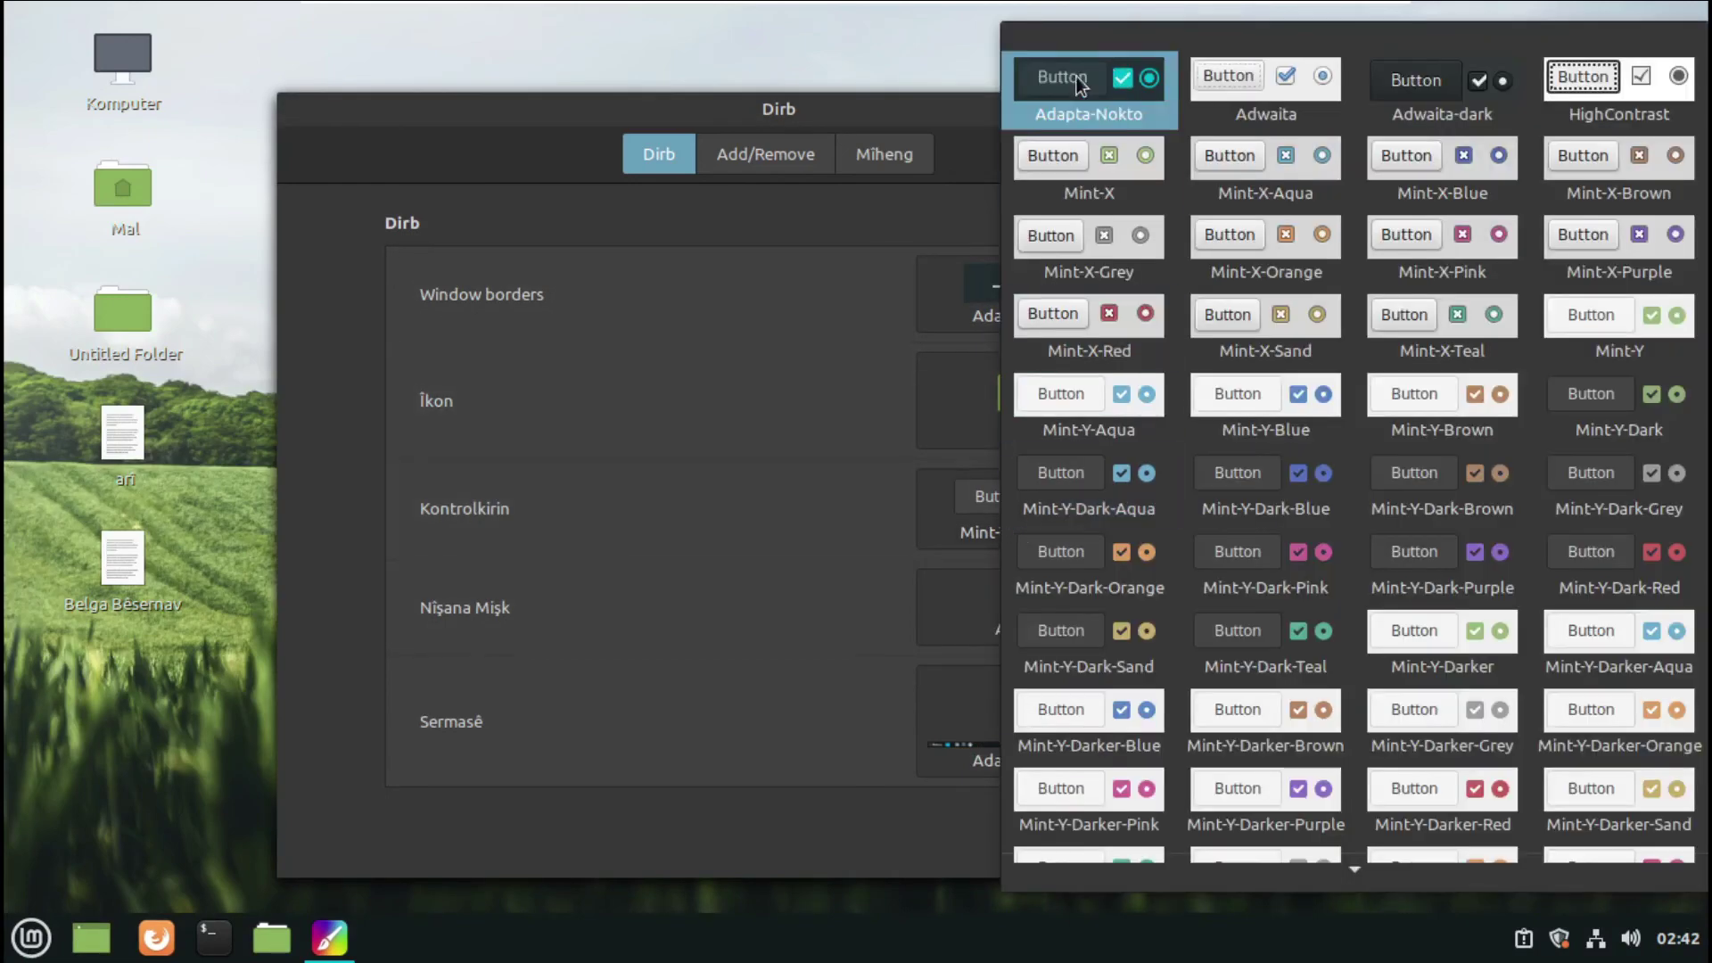
pyautogui.click(866, 398)
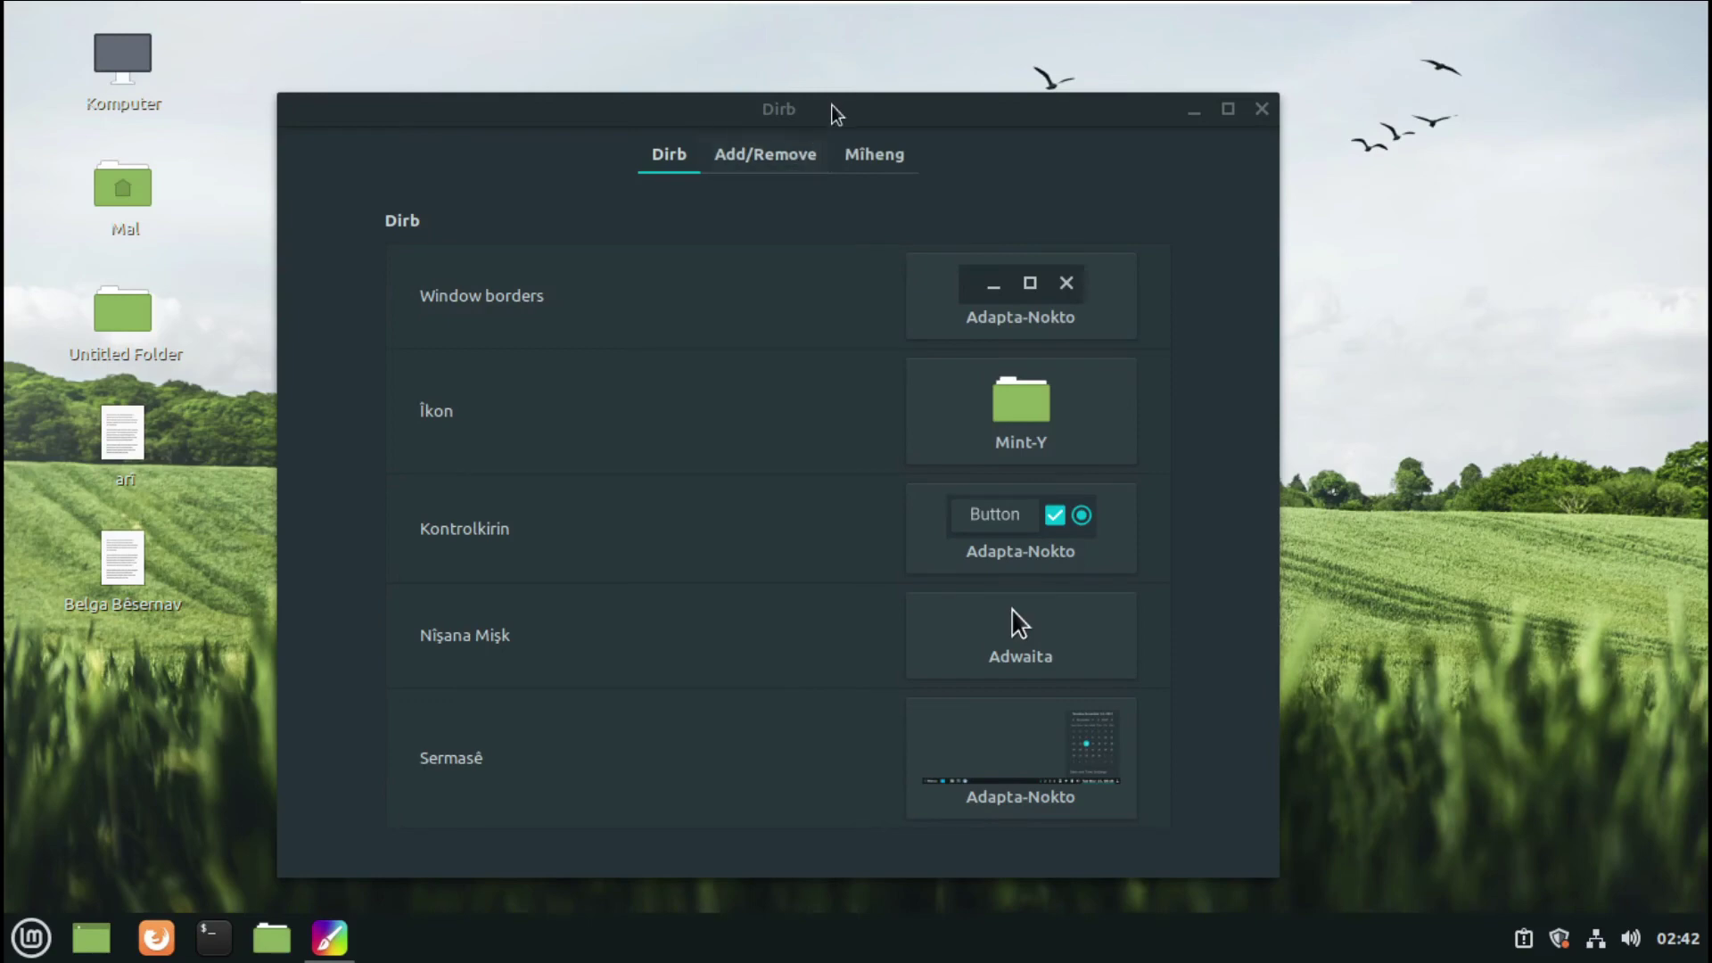
pyautogui.moveTo(833, 110); pyautogui.dragTo(829, 44)
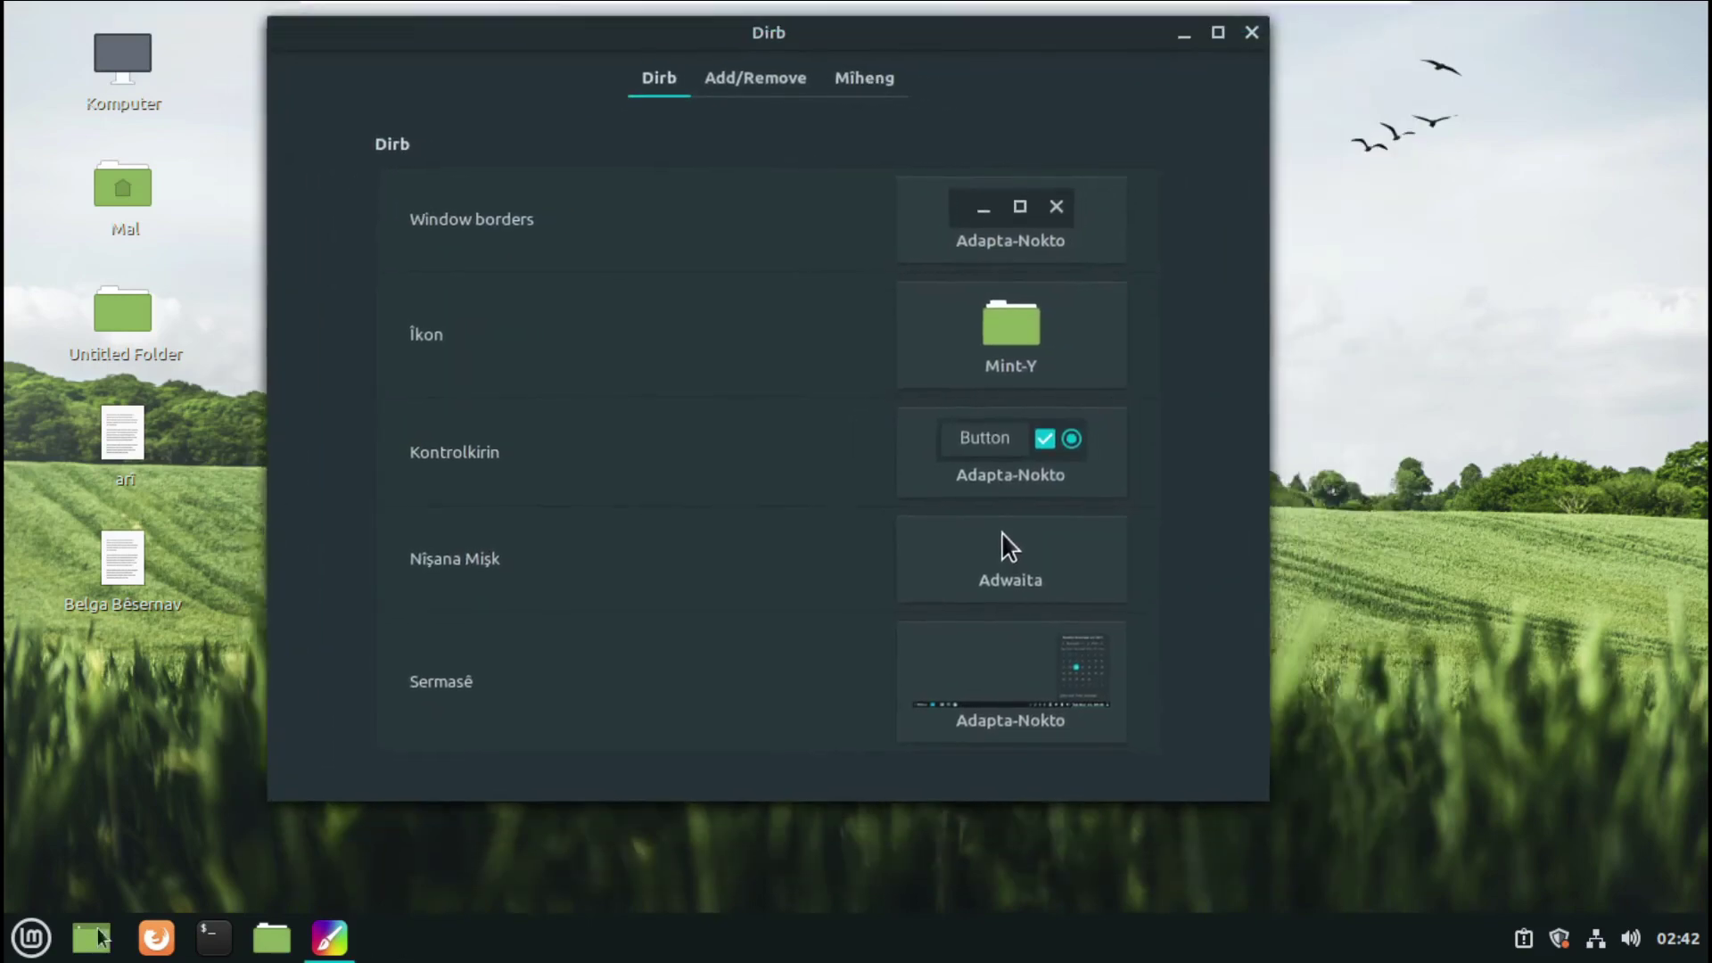
# - Start Firefox from the taskbar and close the Themes settings window
pyautogui.click(31, 938)
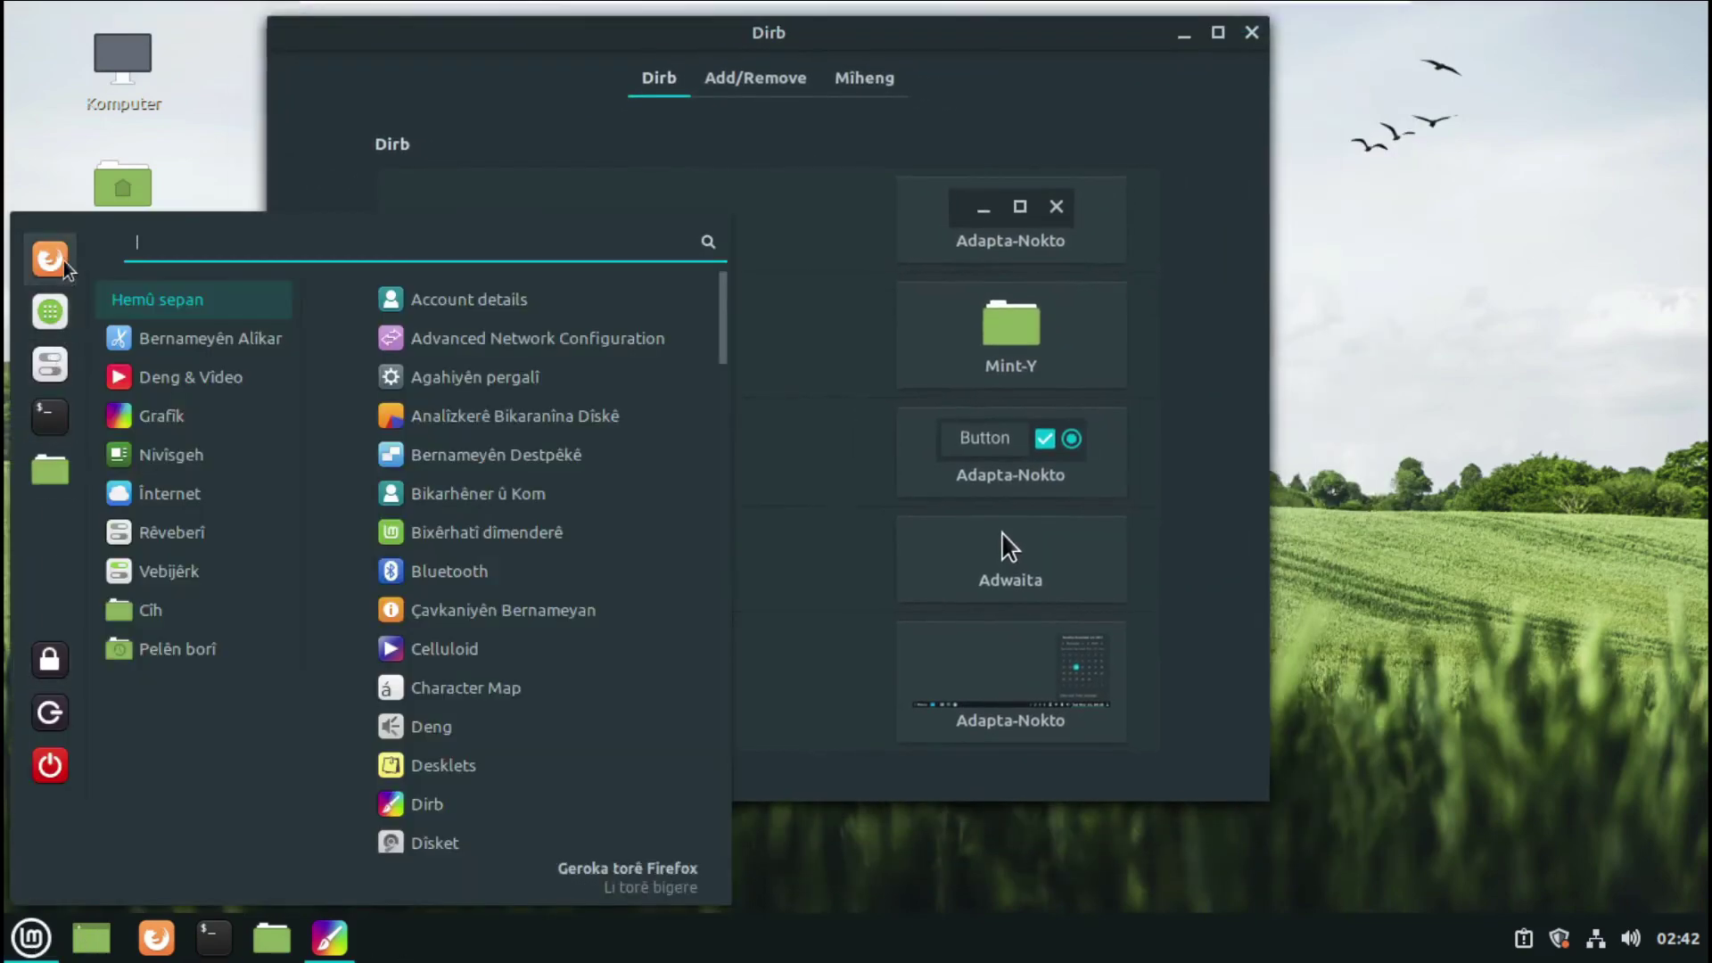
pyautogui.click(1251, 34)
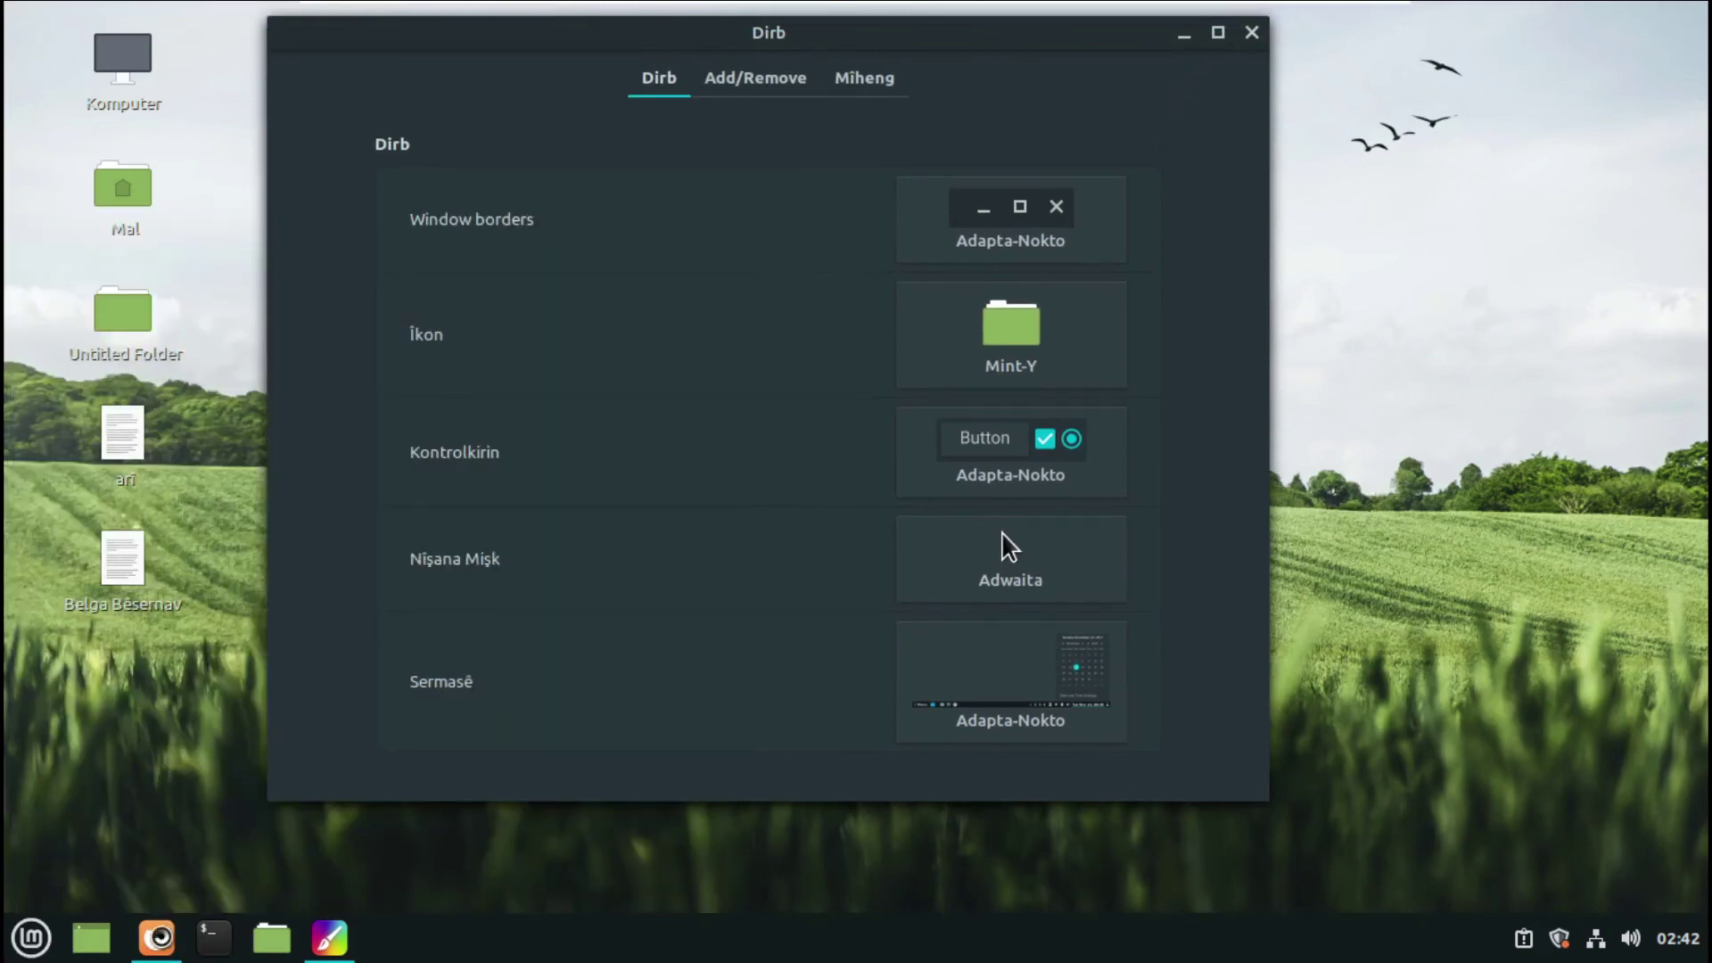
pyautogui.click(156, 937)
pyautogui.click(1250, 34)
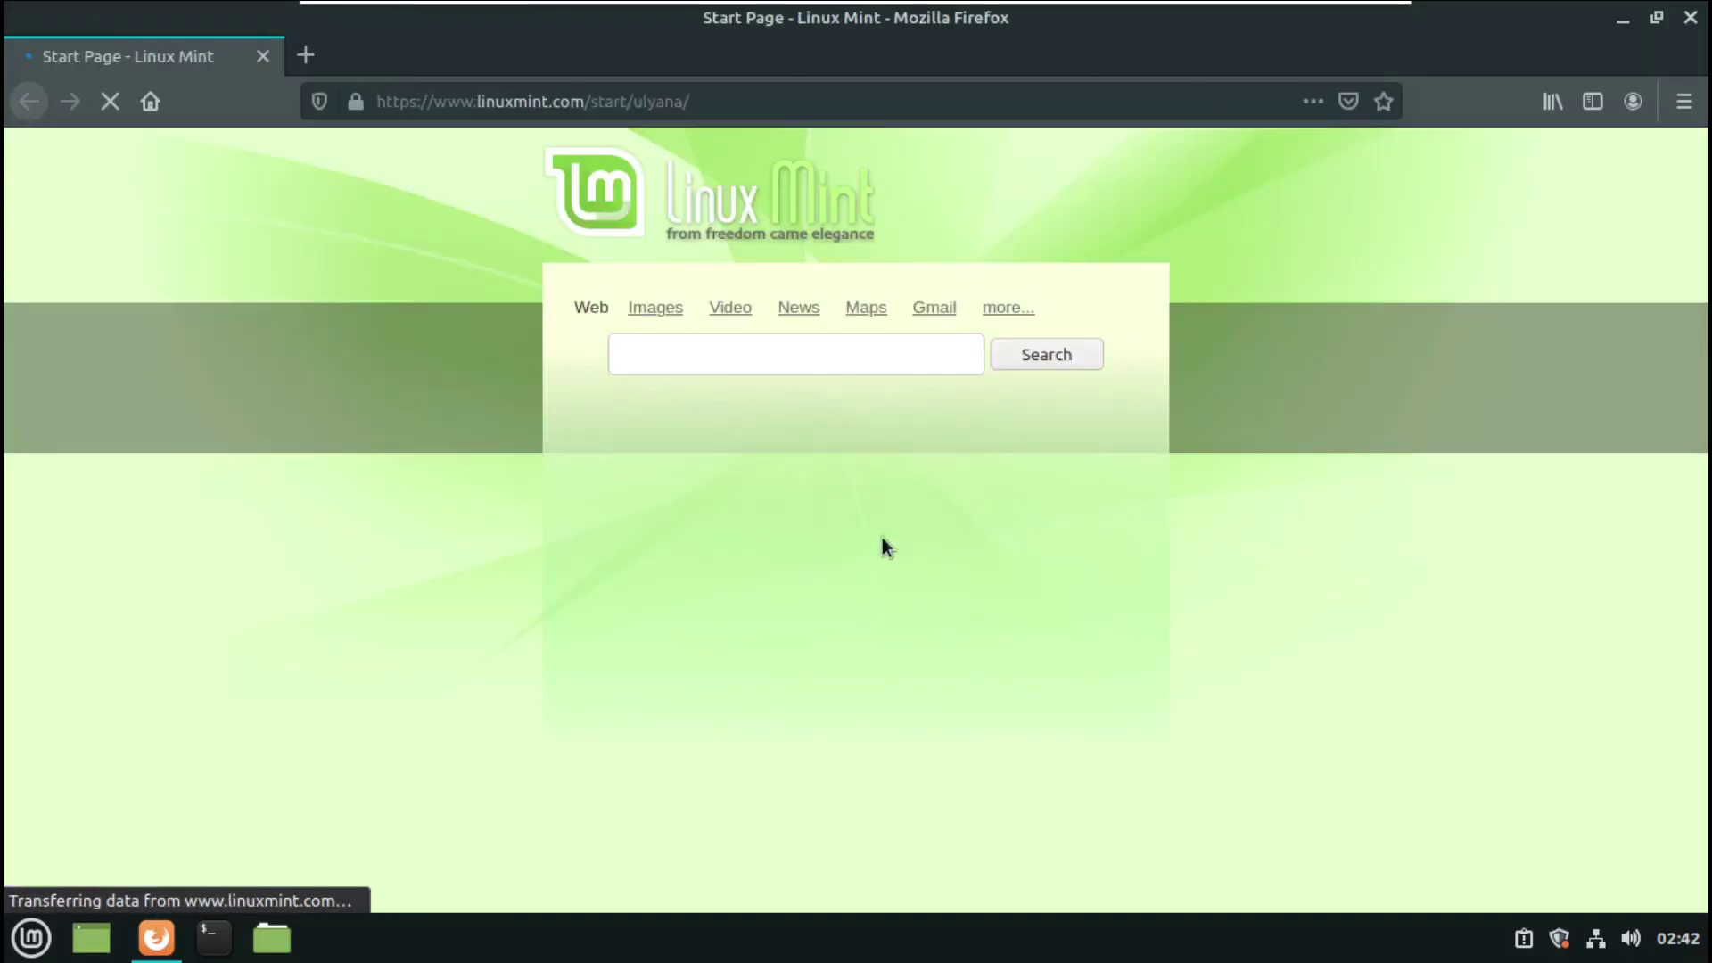
# - Customize the Firefox toolbar: remove the flexible space and hide the title bar
pyautogui.rightClick(1468, 116)
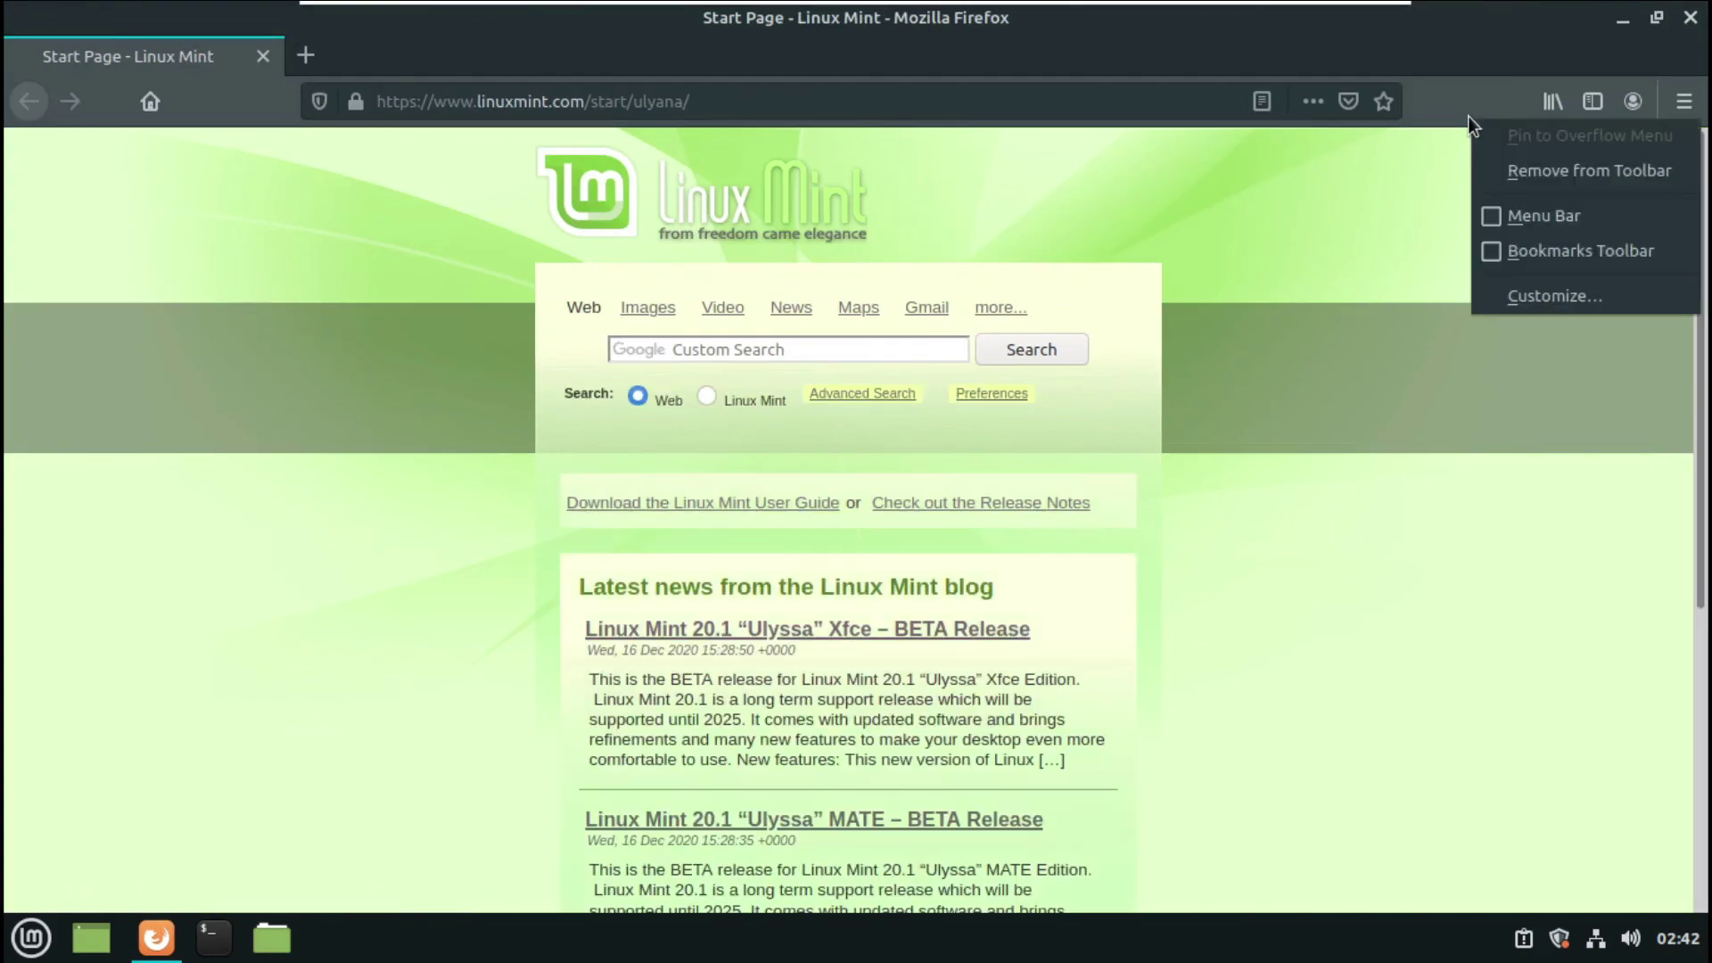
pyautogui.click(1524, 300)
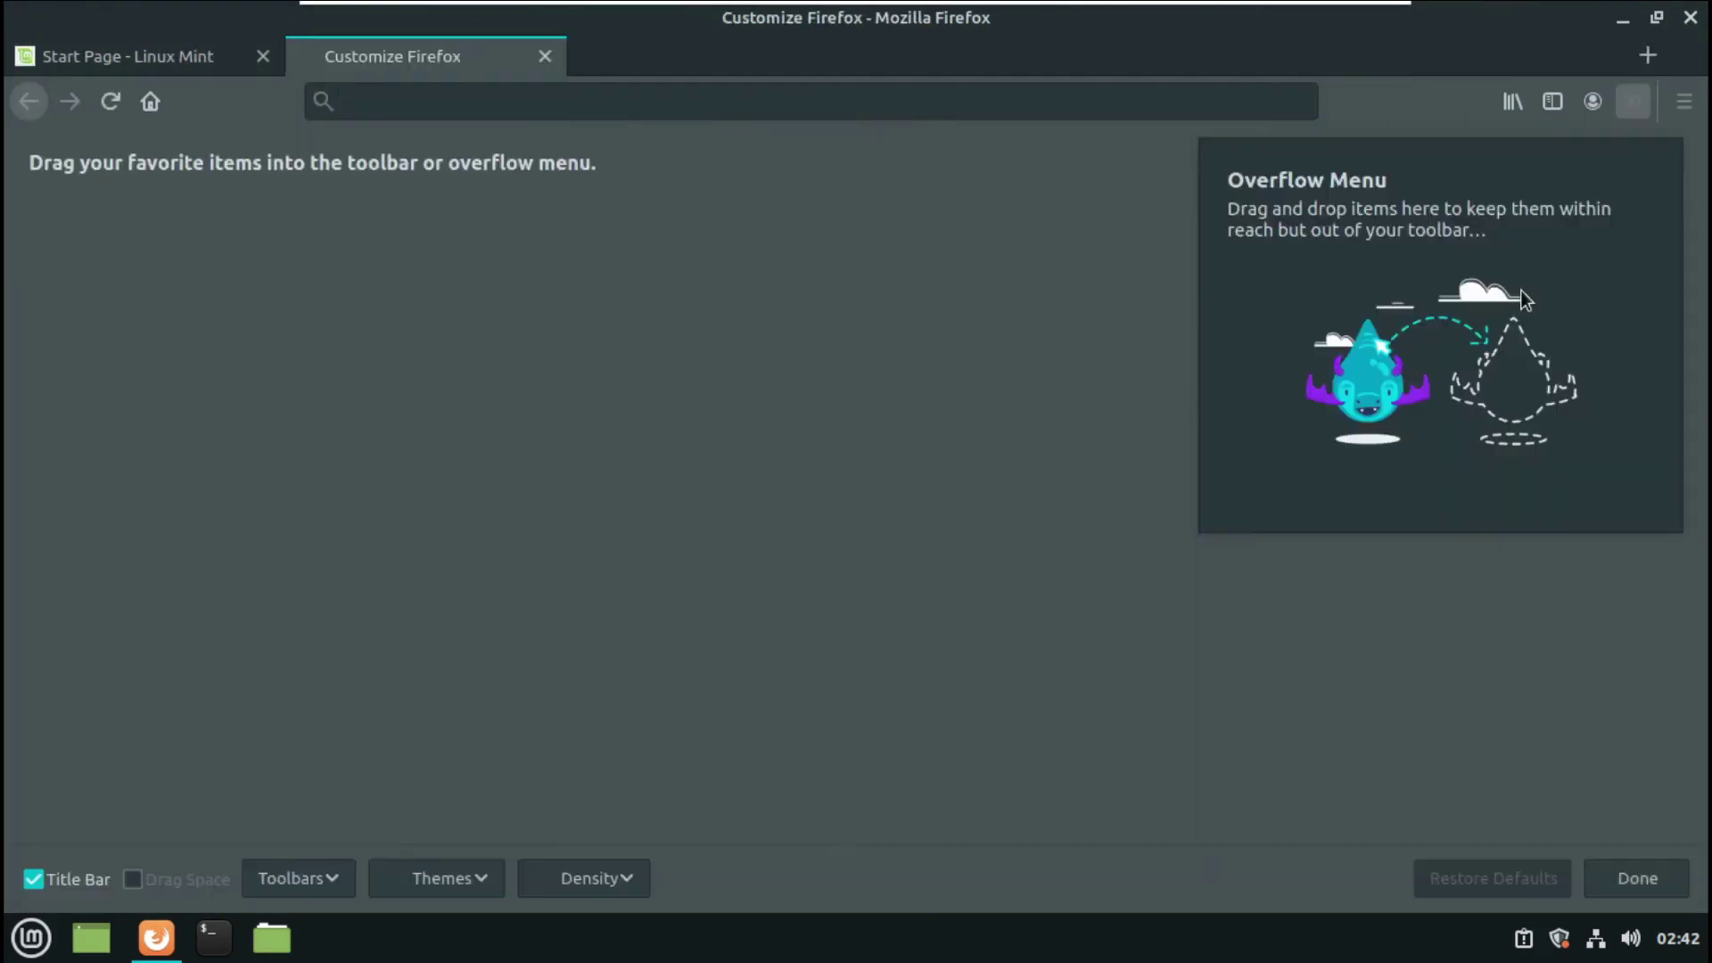
pyautogui.moveTo(876, 678); pyautogui.dragTo(242, 111)
pyautogui.moveTo(455, 593); pyautogui.dragTo(549, 707)
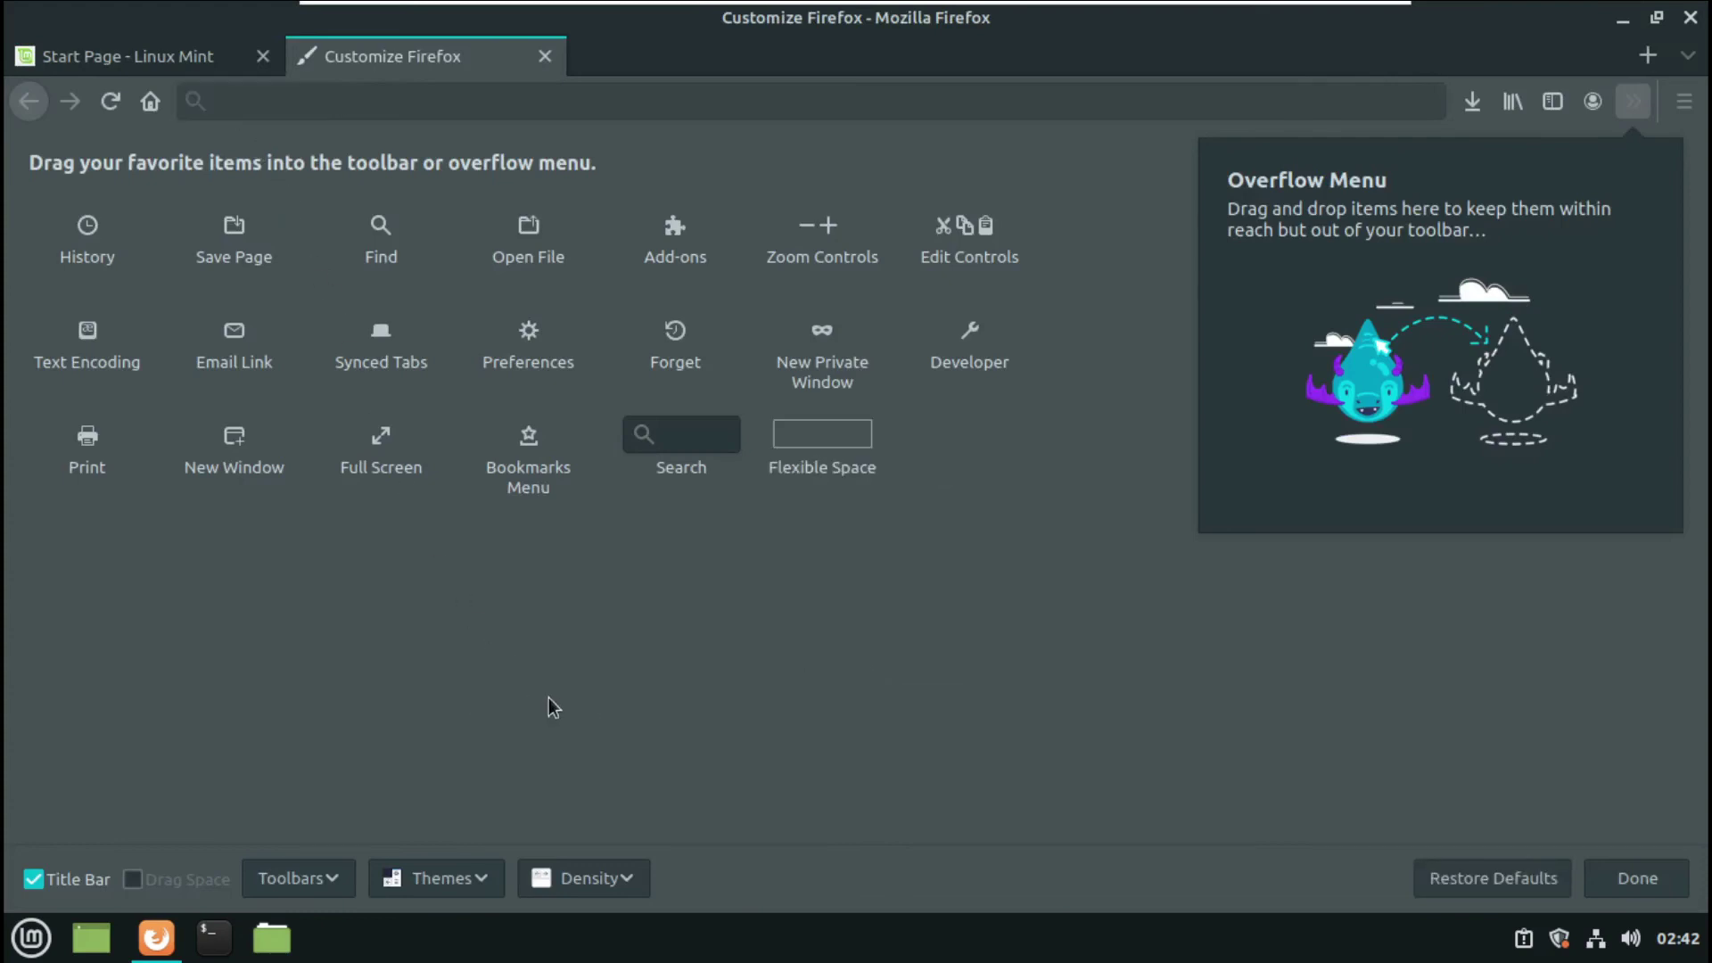
pyautogui.click(31, 881)
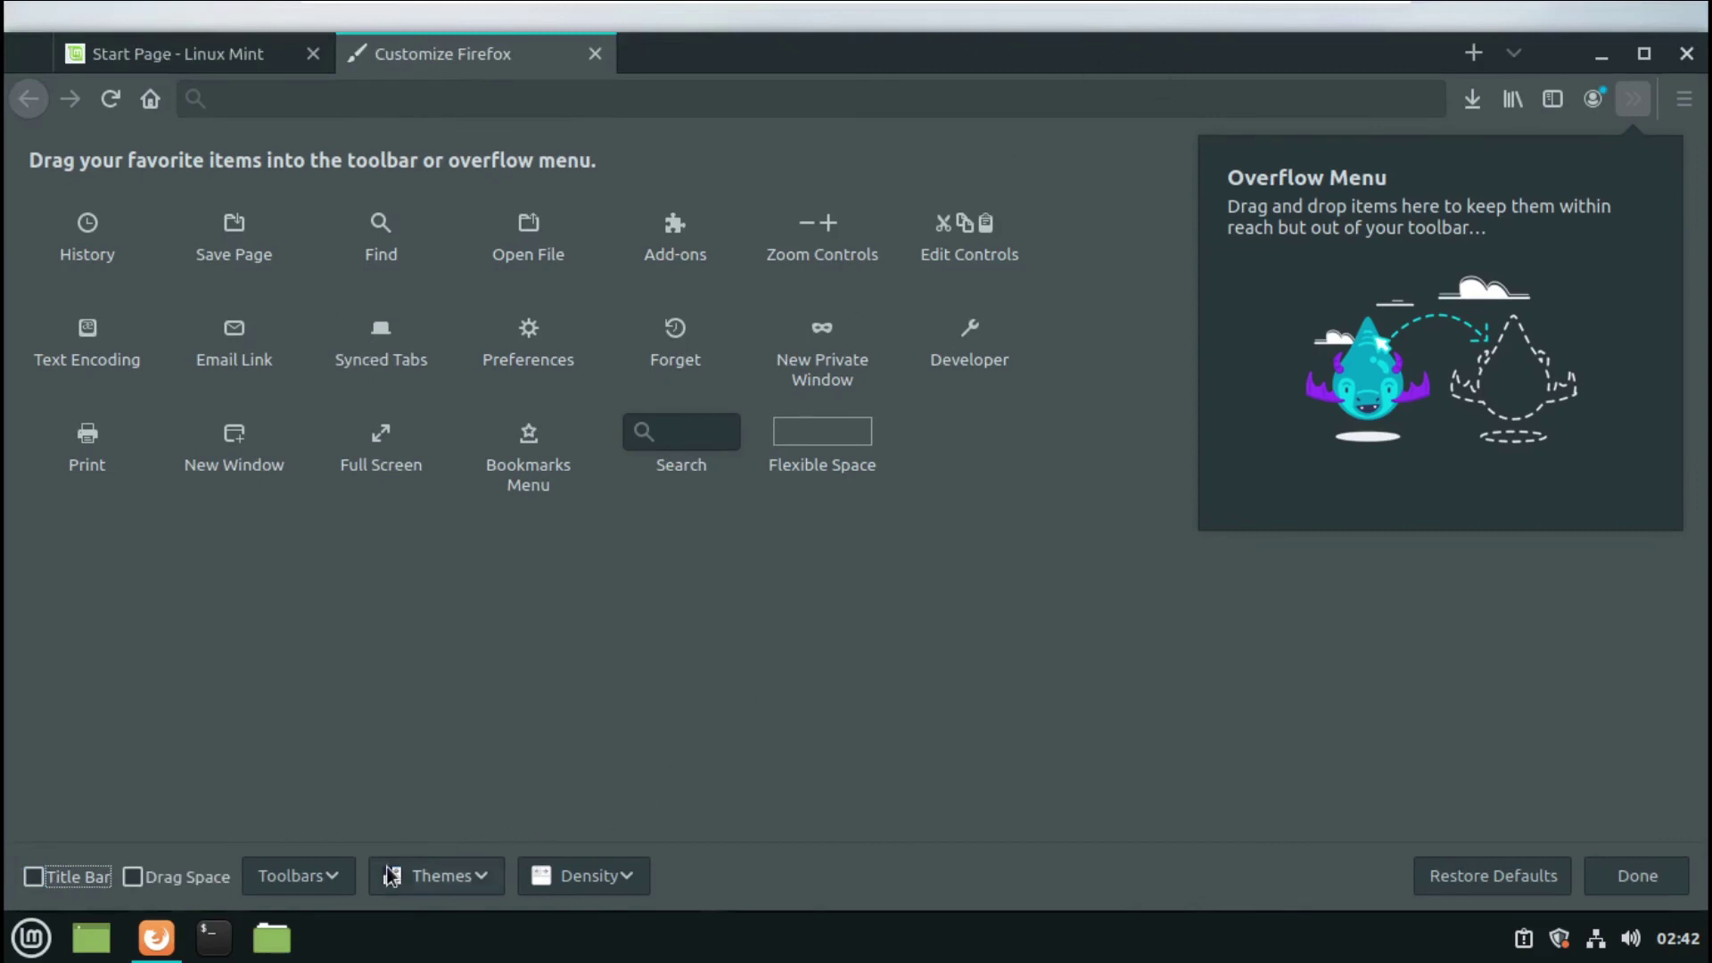
# - Apply the Dark theme with Normal density, finish customizing, and maximize Firefox
pyautogui.click(425, 880)
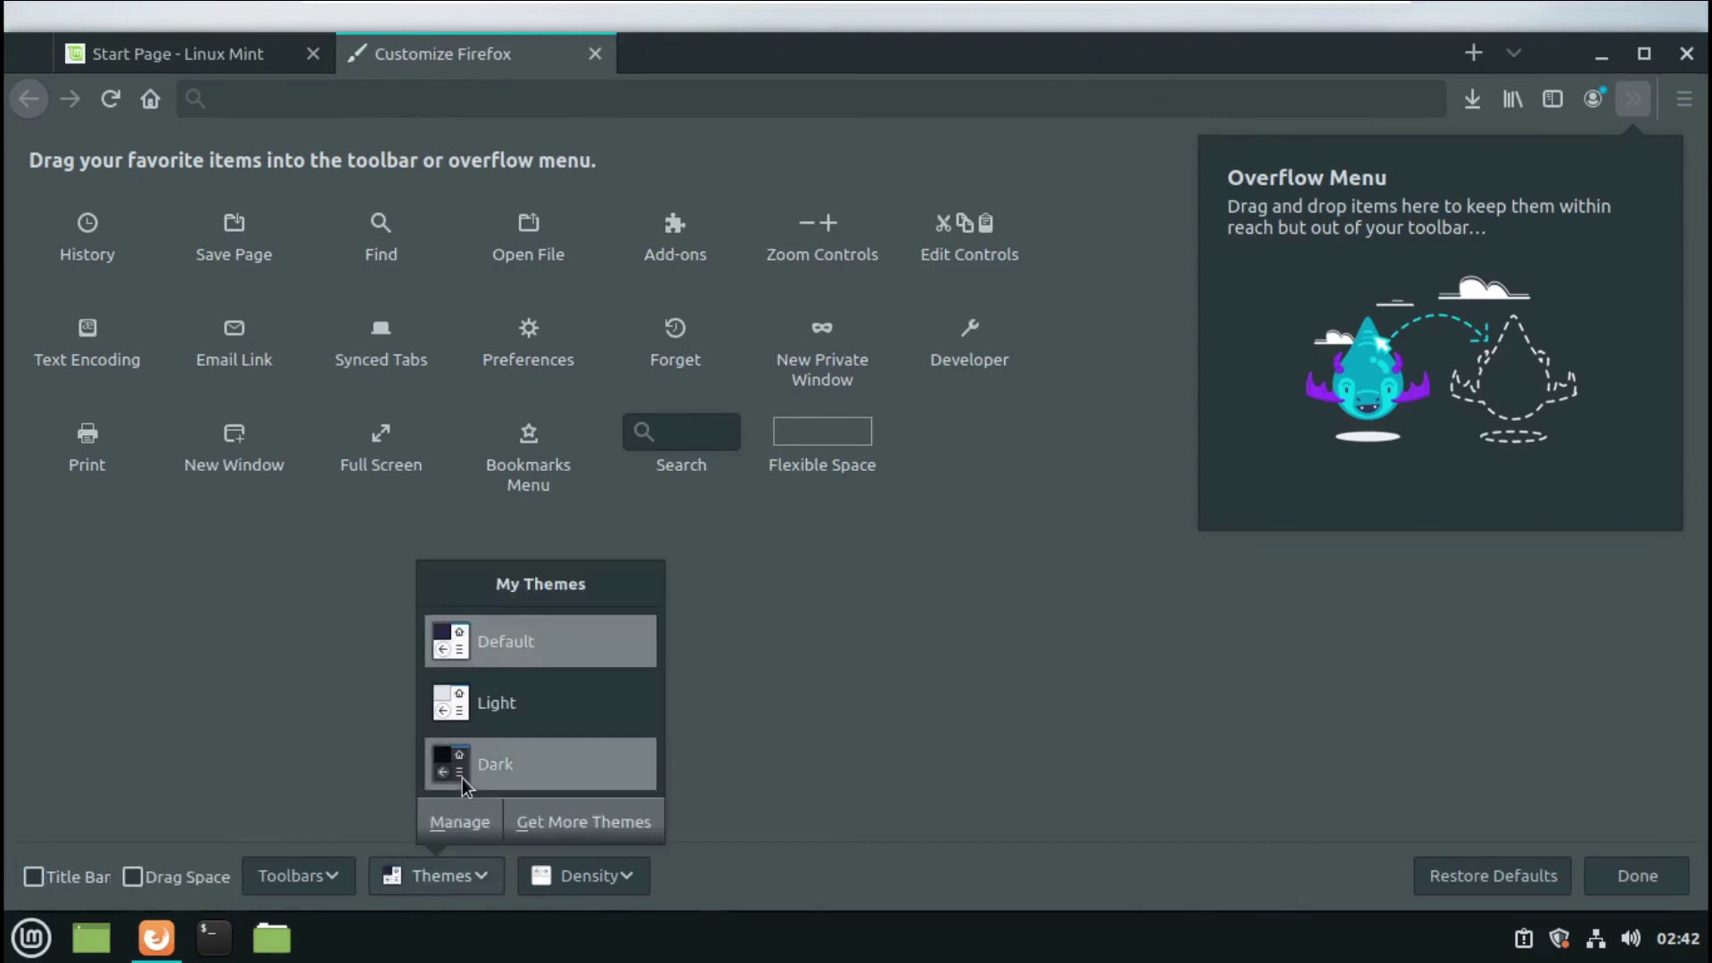
pyautogui.click(462, 777)
pyautogui.click(578, 858)
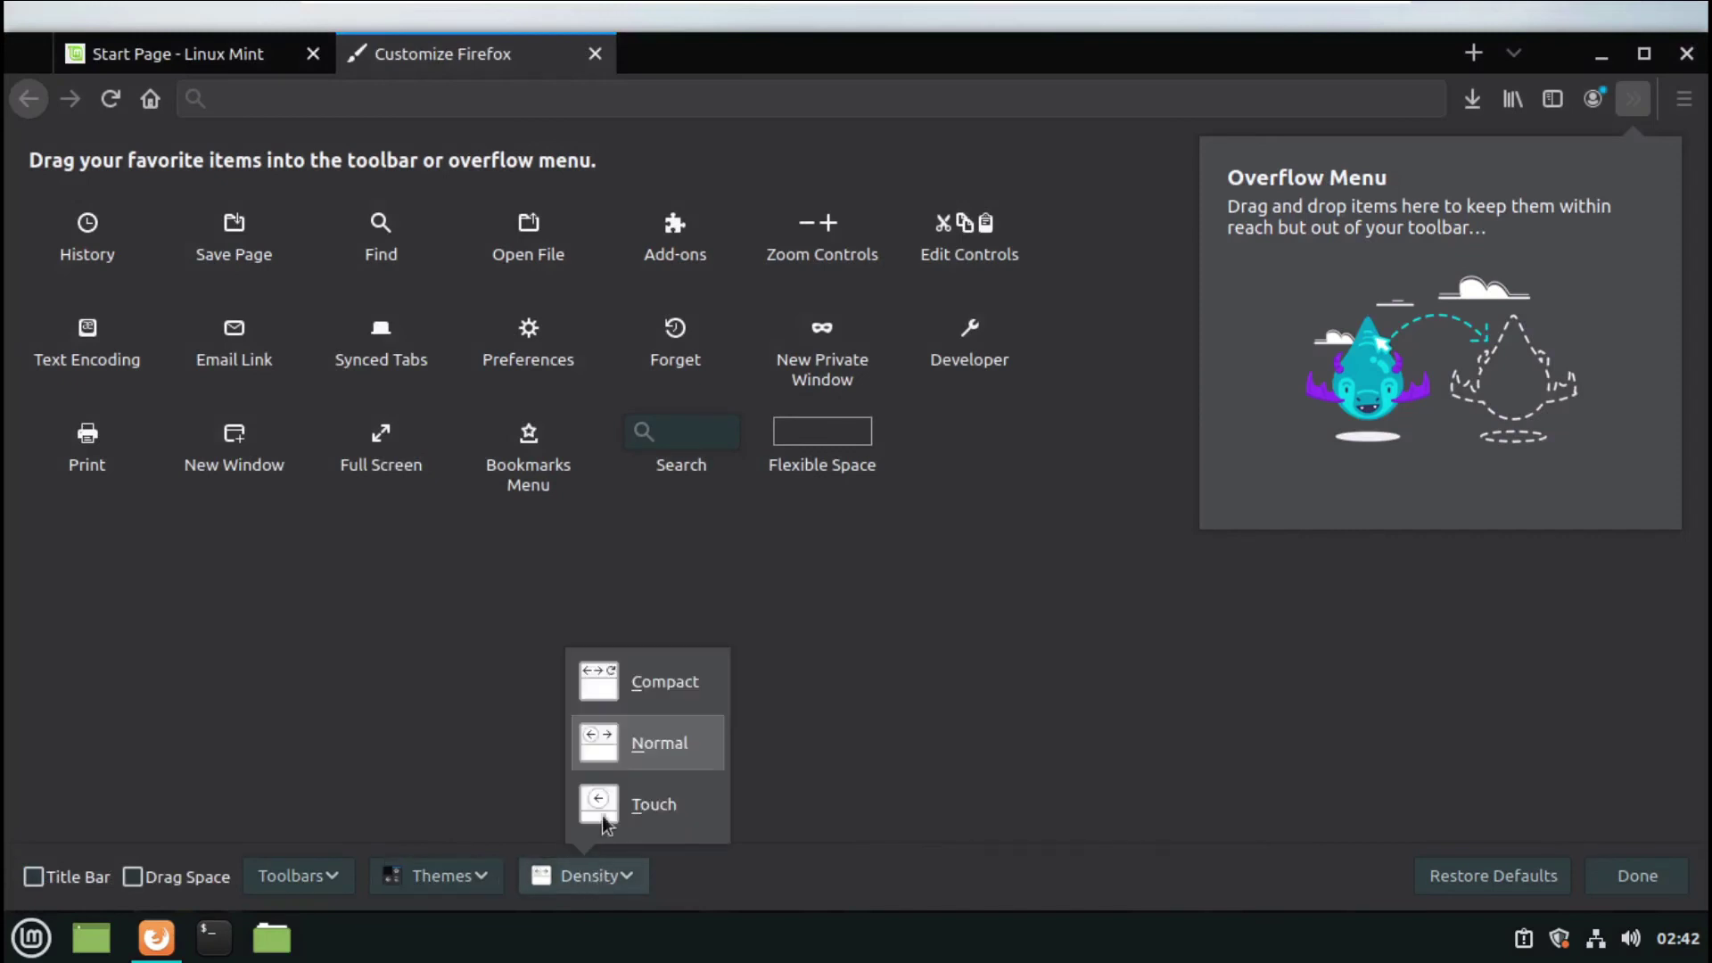
pyautogui.click(613, 693)
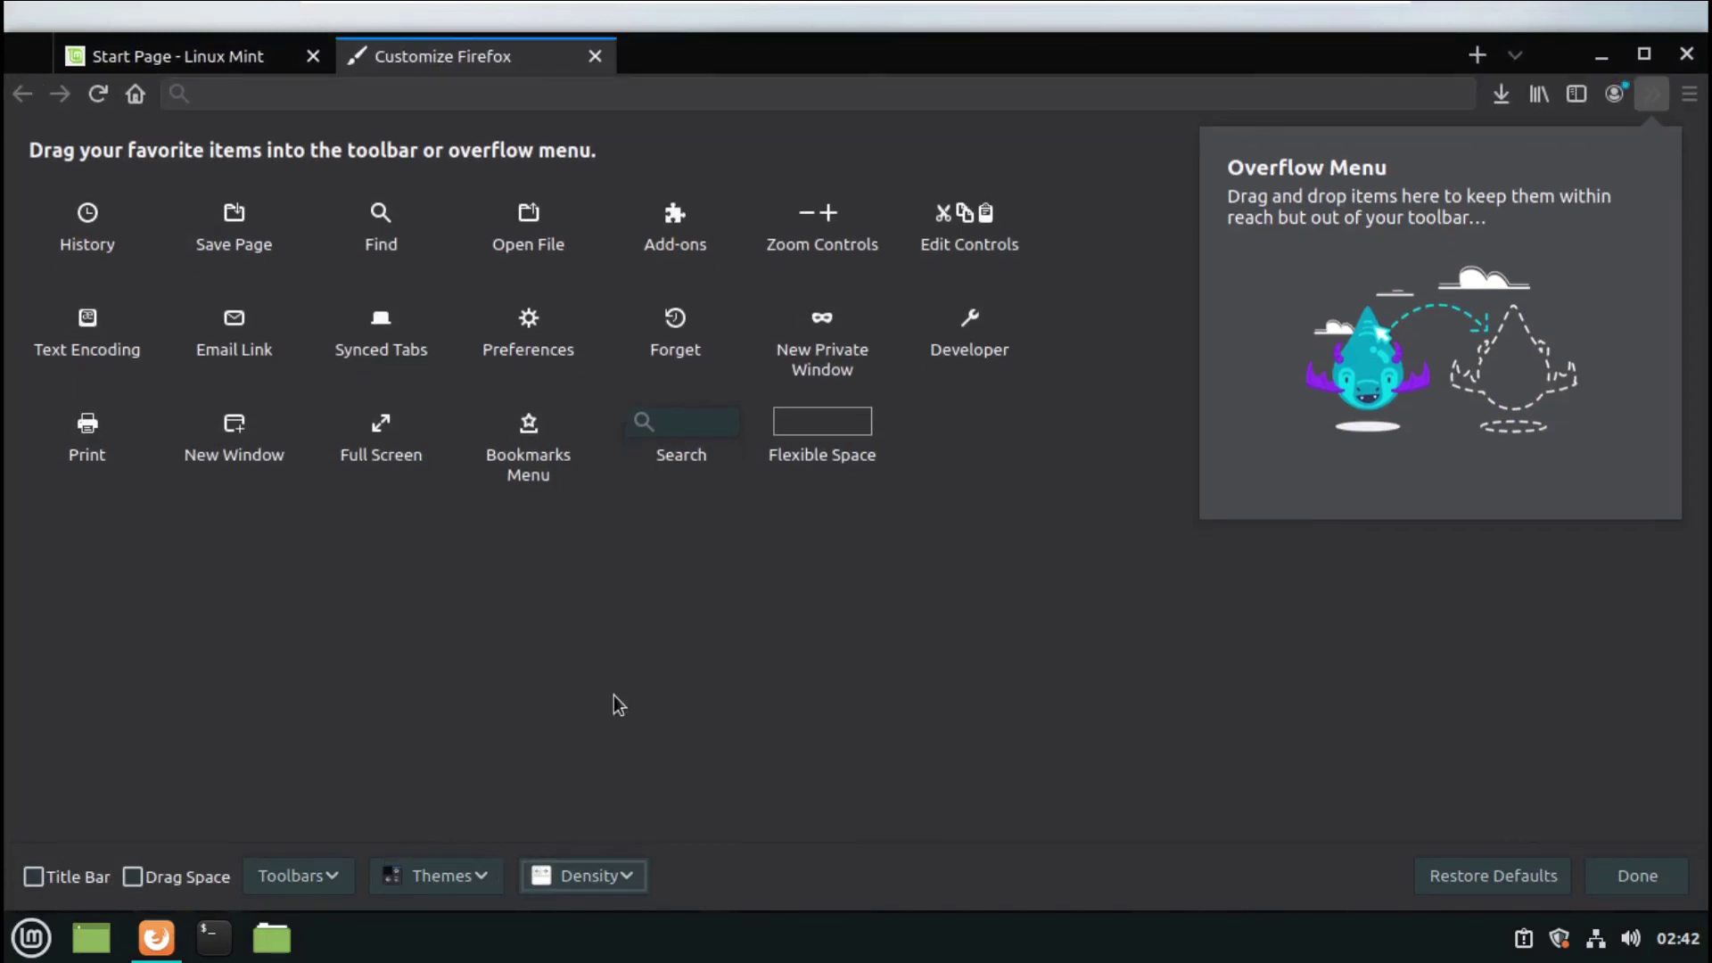
pyautogui.click(600, 875)
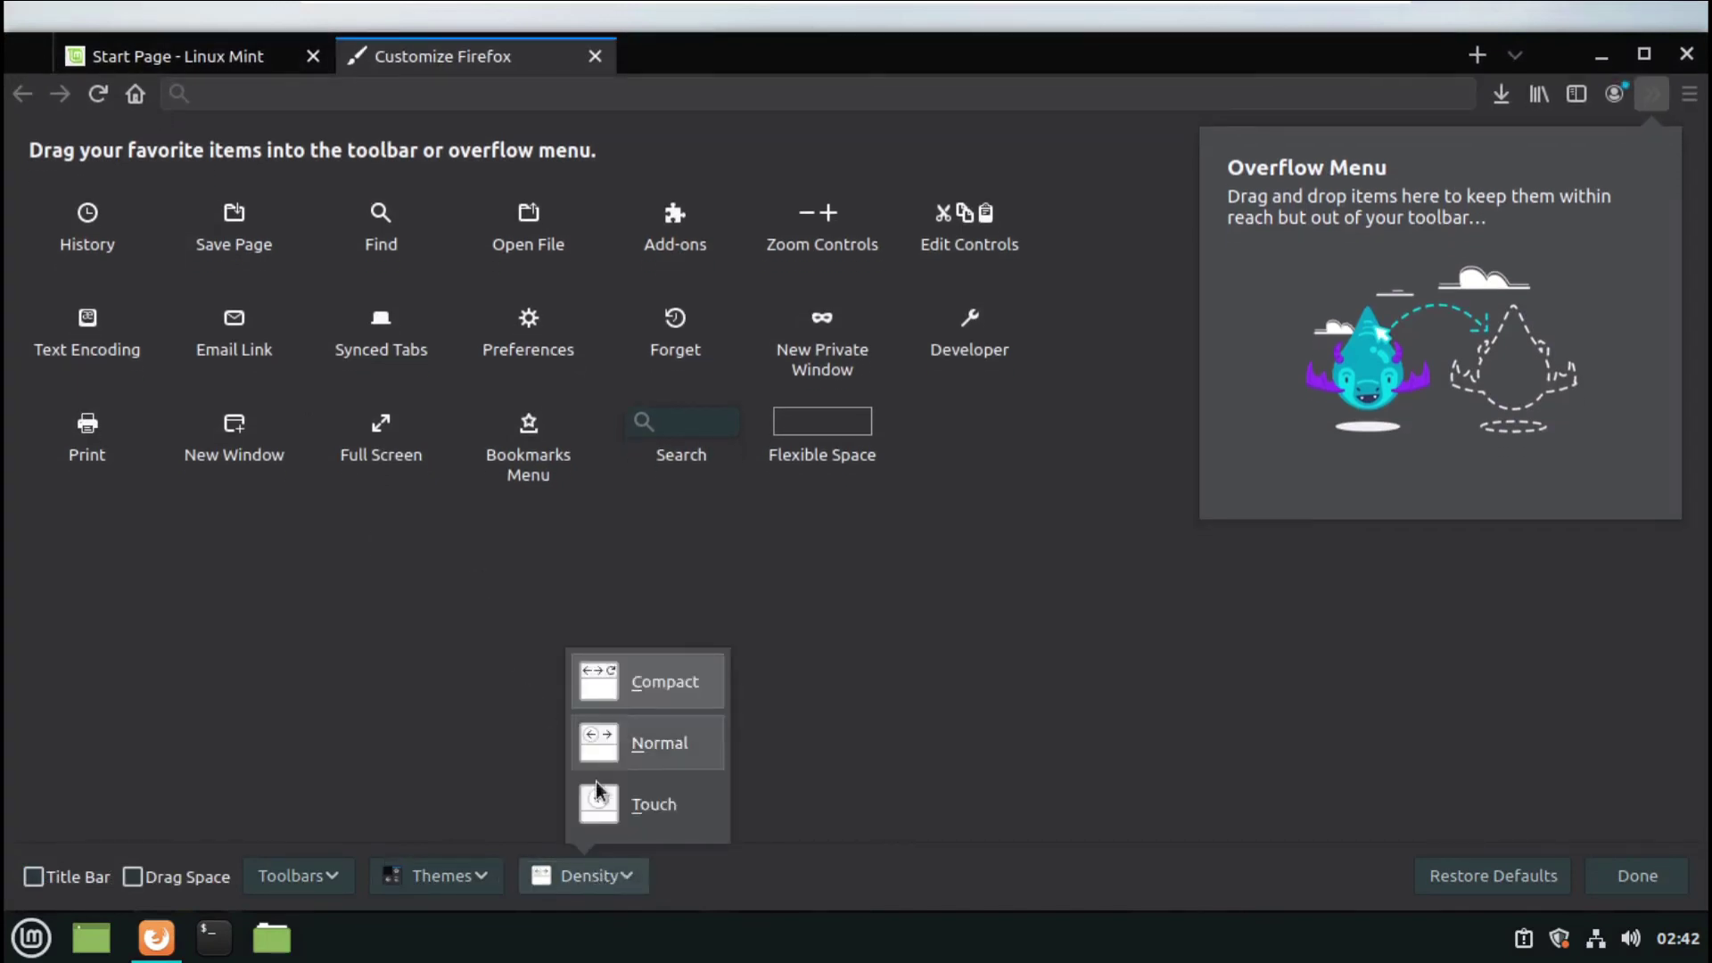
pyautogui.click(614, 805)
pyautogui.click(606, 878)
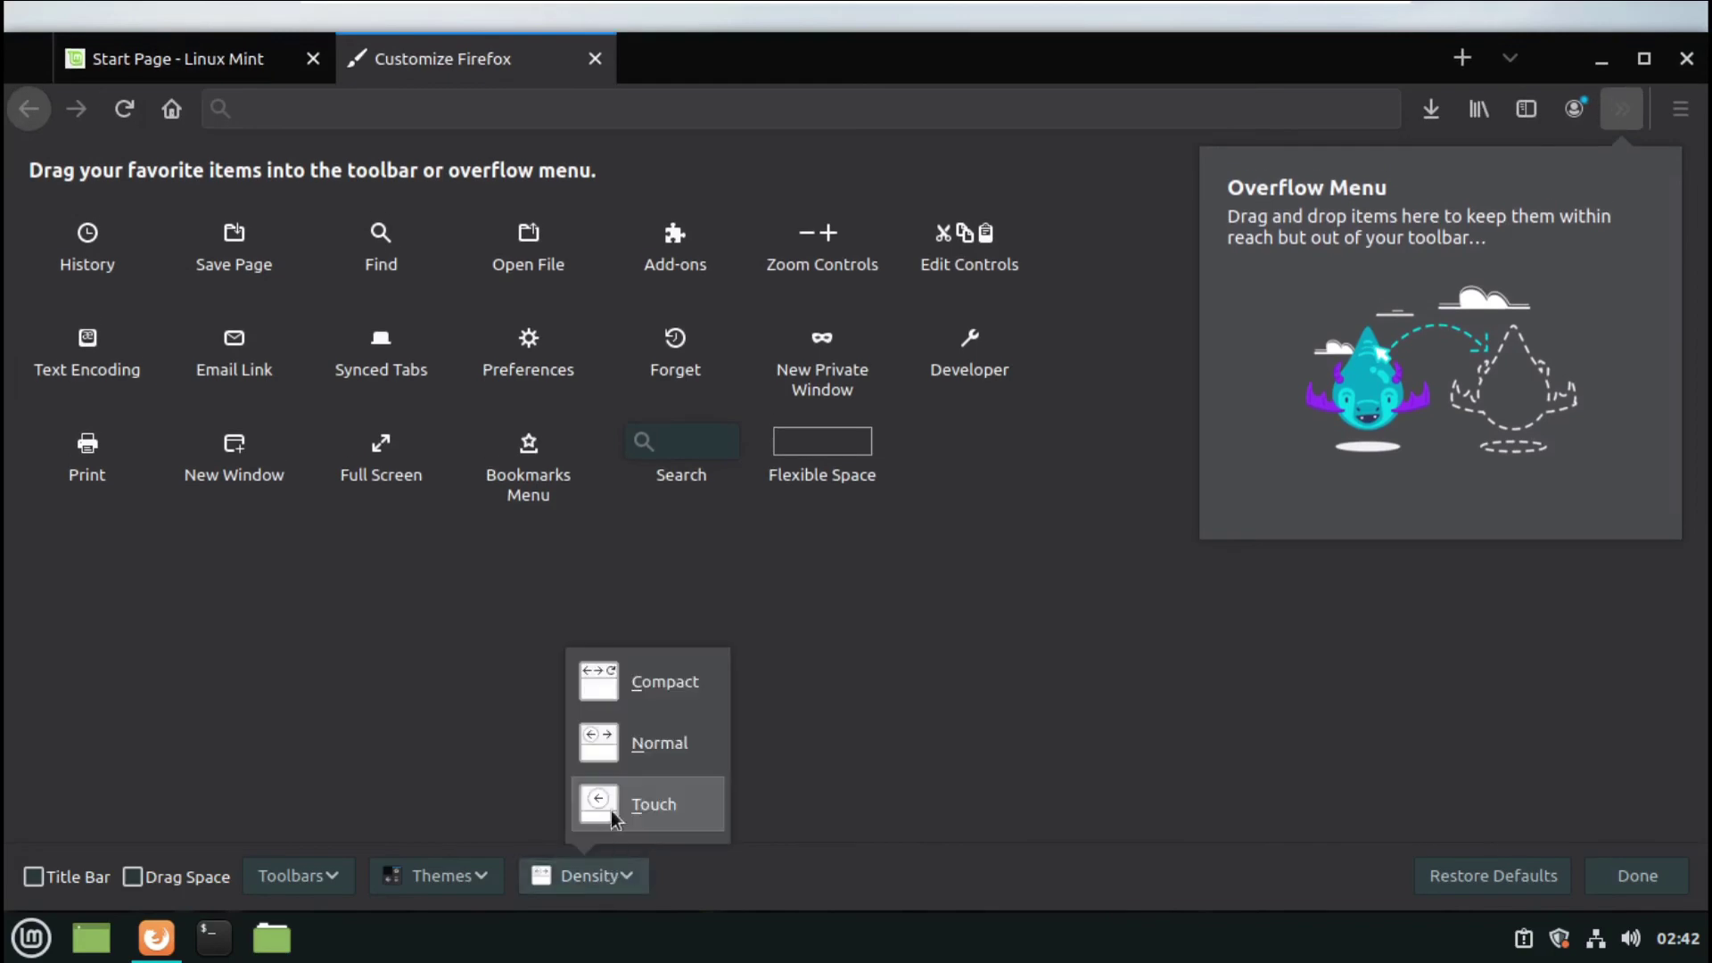
pyautogui.click(613, 730)
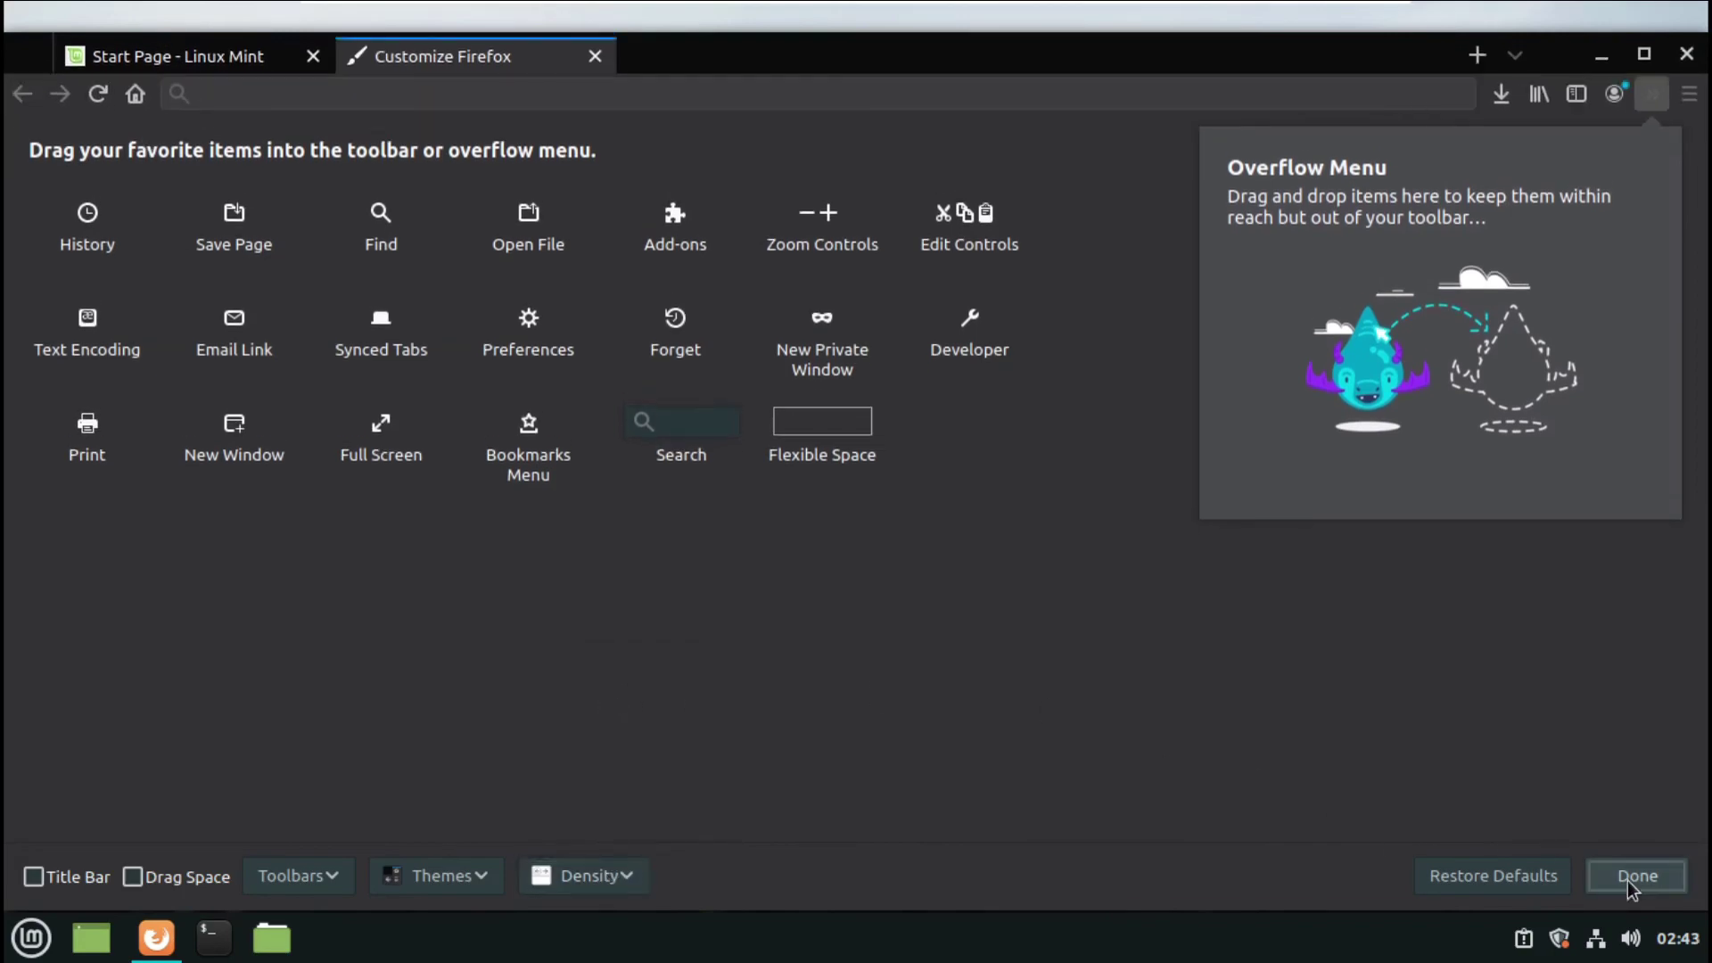
pyautogui.click(1632, 879)
pyautogui.click(1649, 56)
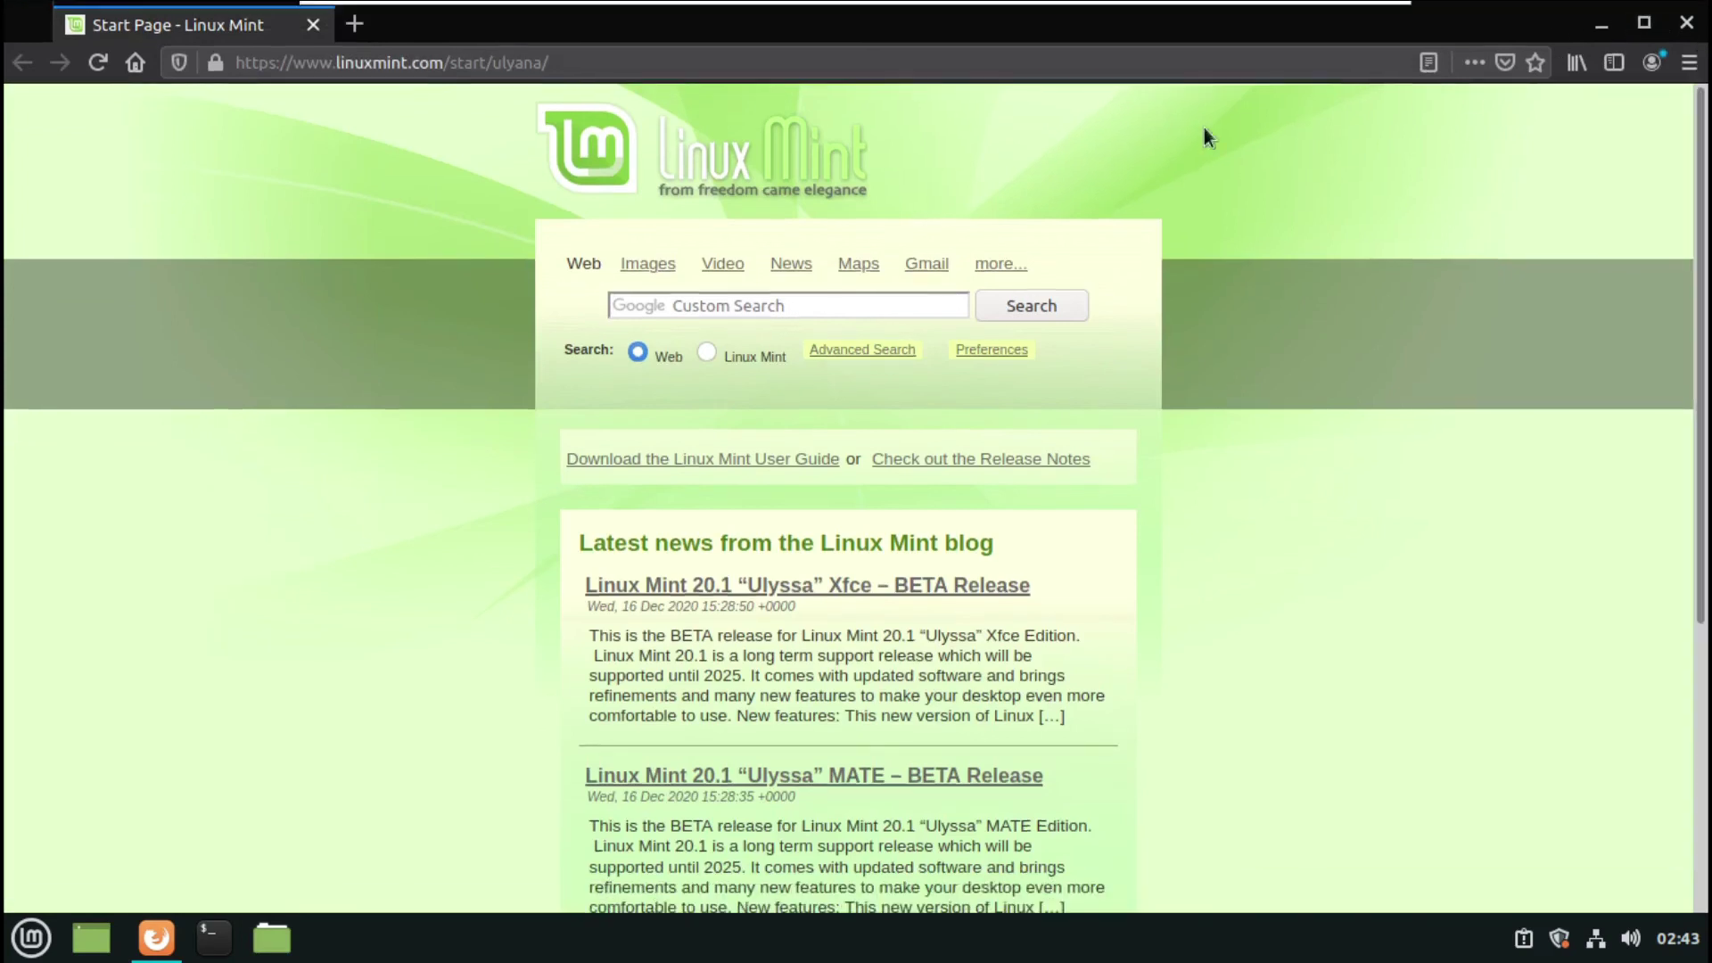
pyautogui.click(1688, 69)
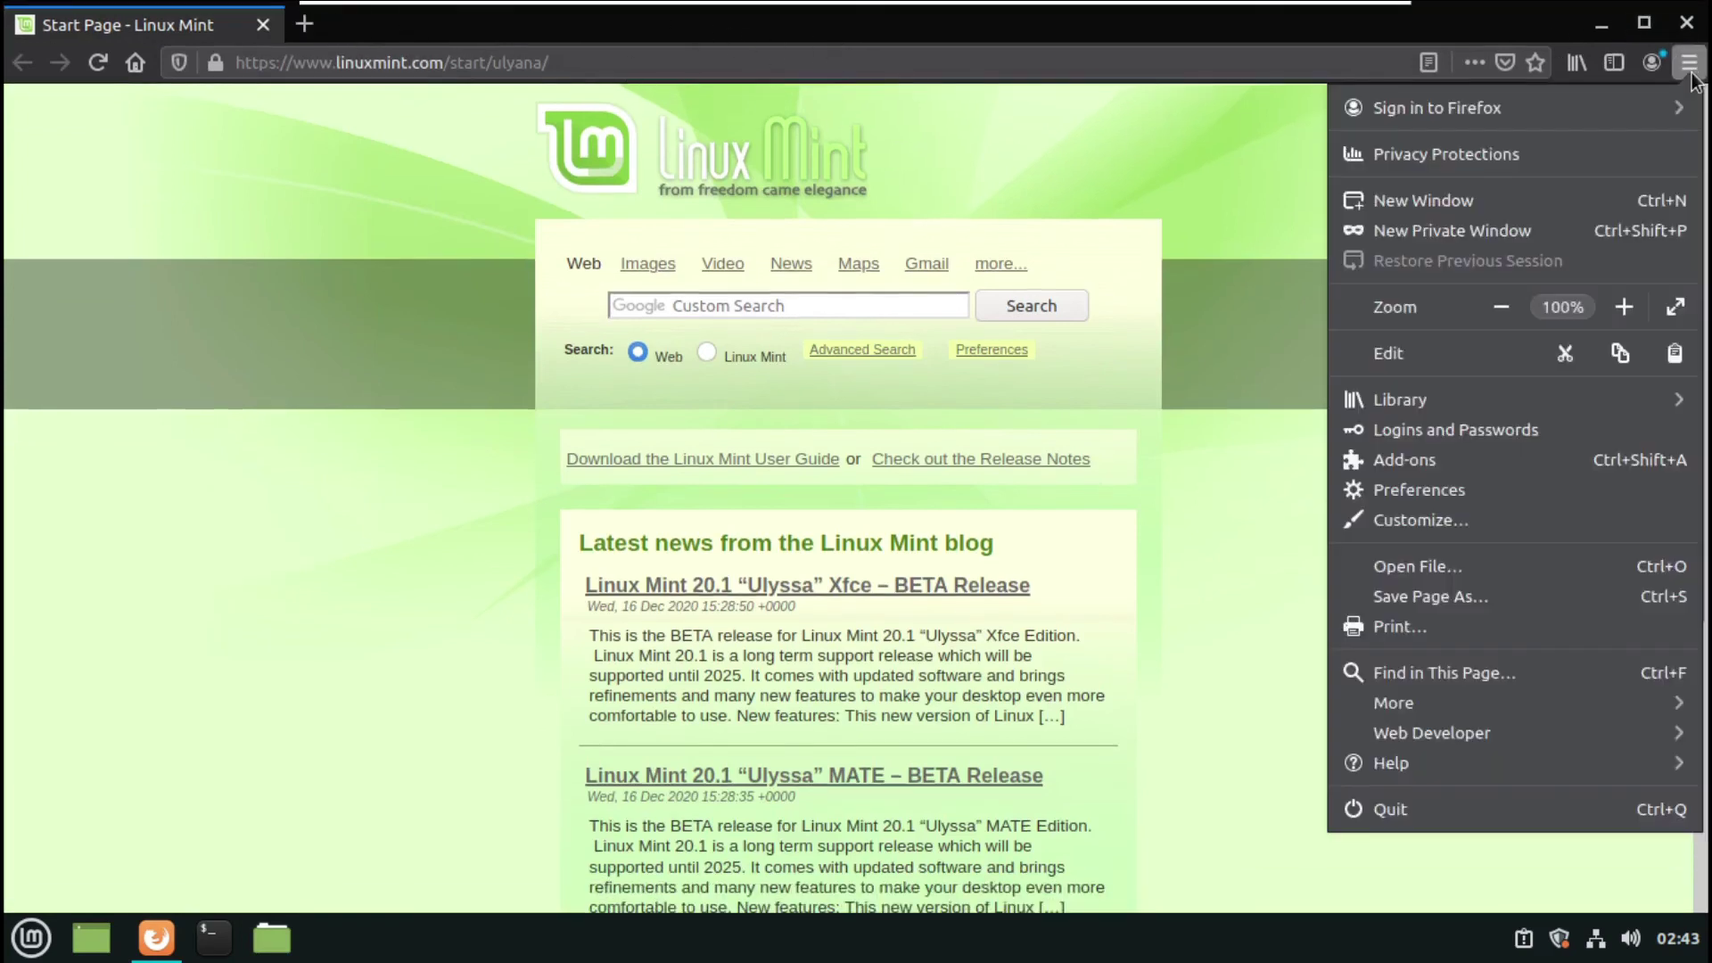
pyautogui.click(1403, 494)
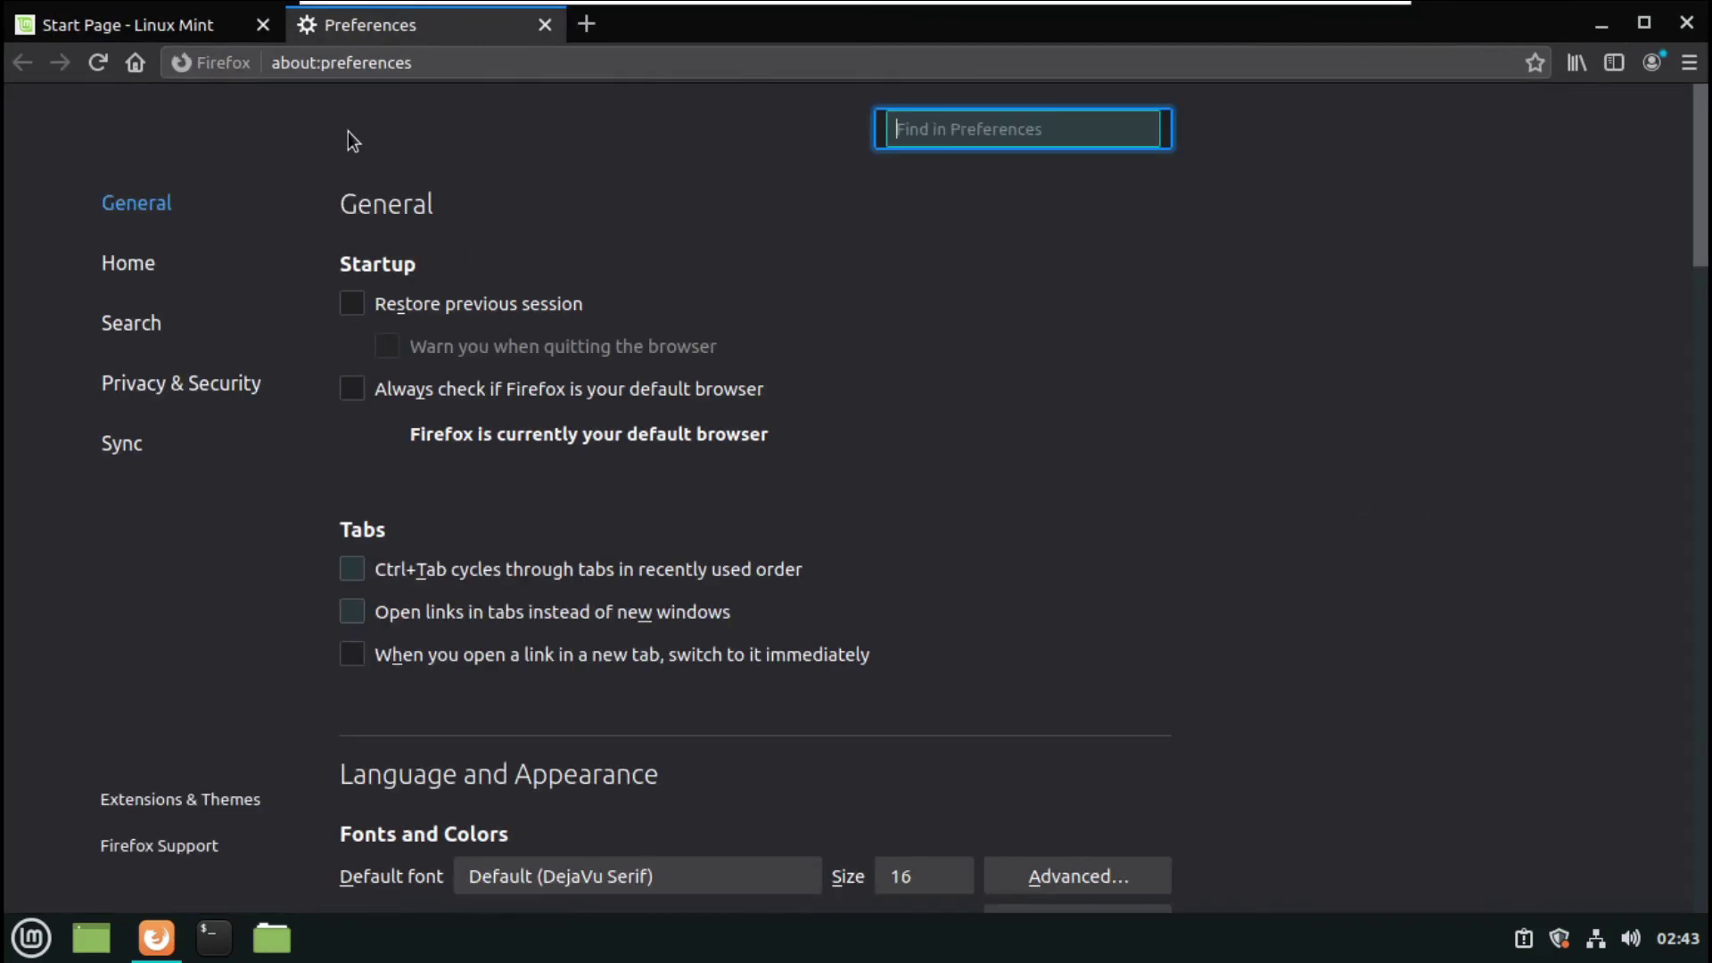
pyautogui.click(147, 276)
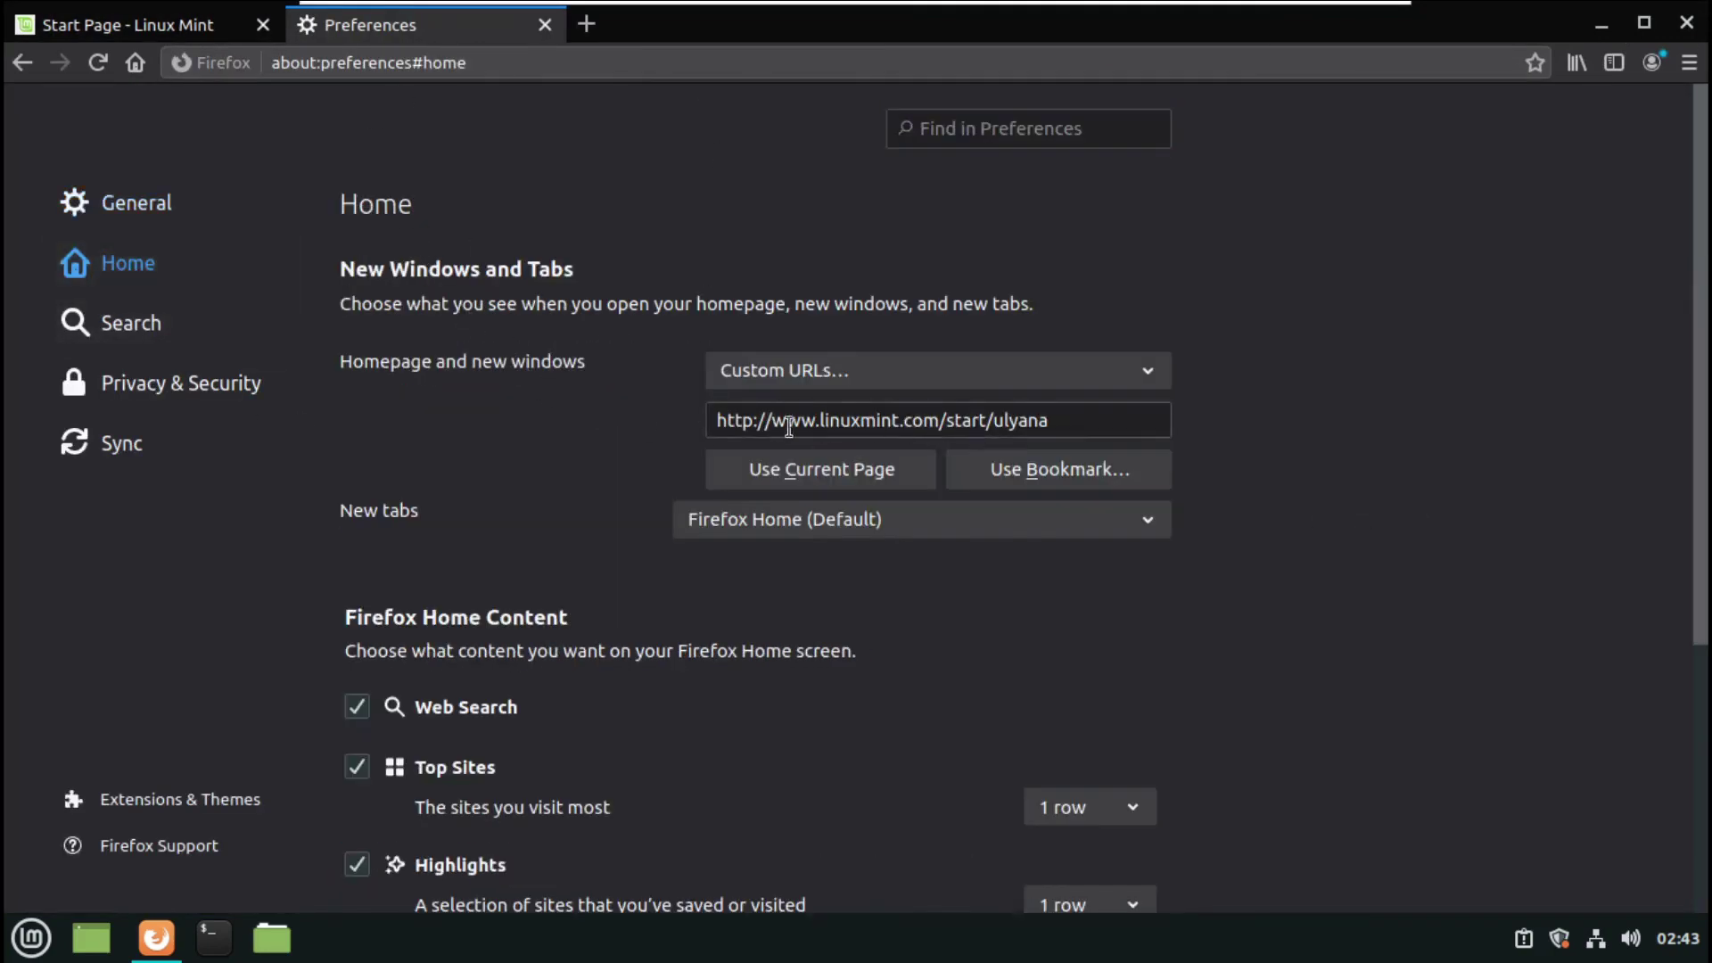
pyautogui.moveTo(821, 421); pyautogui.dragTo(1055, 423)
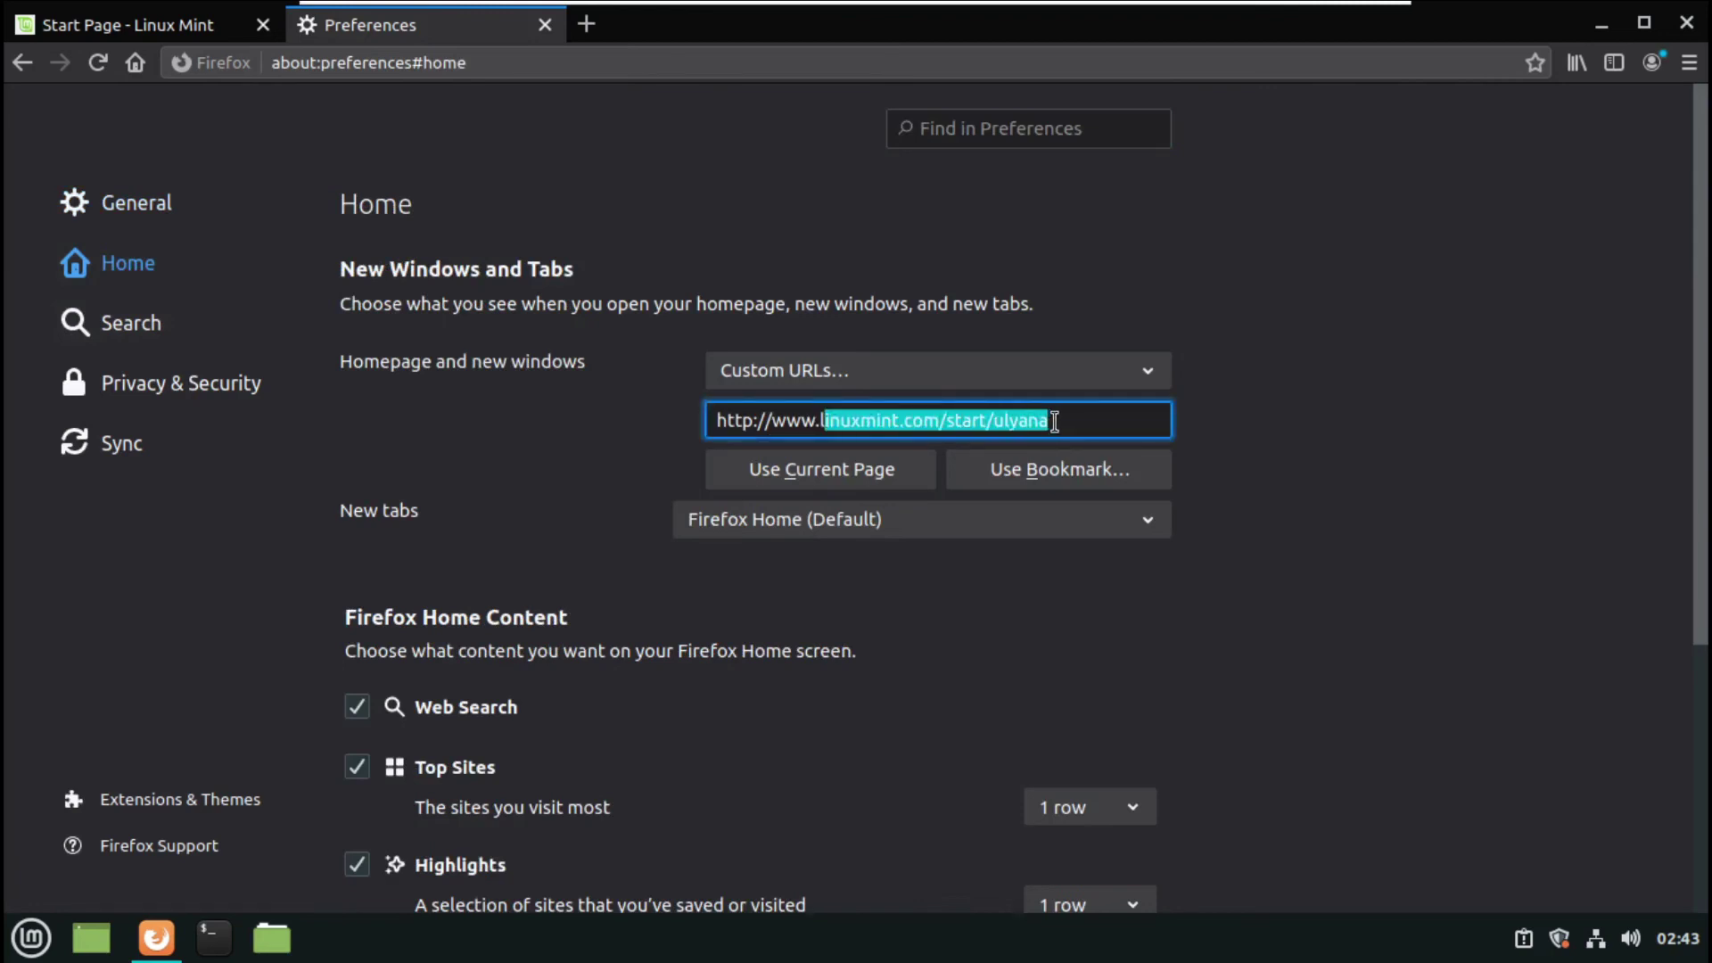
pyautogui.press('BackSpace')
pyautogui.press('BackSpace')
pyautogui.press('BackSpace')
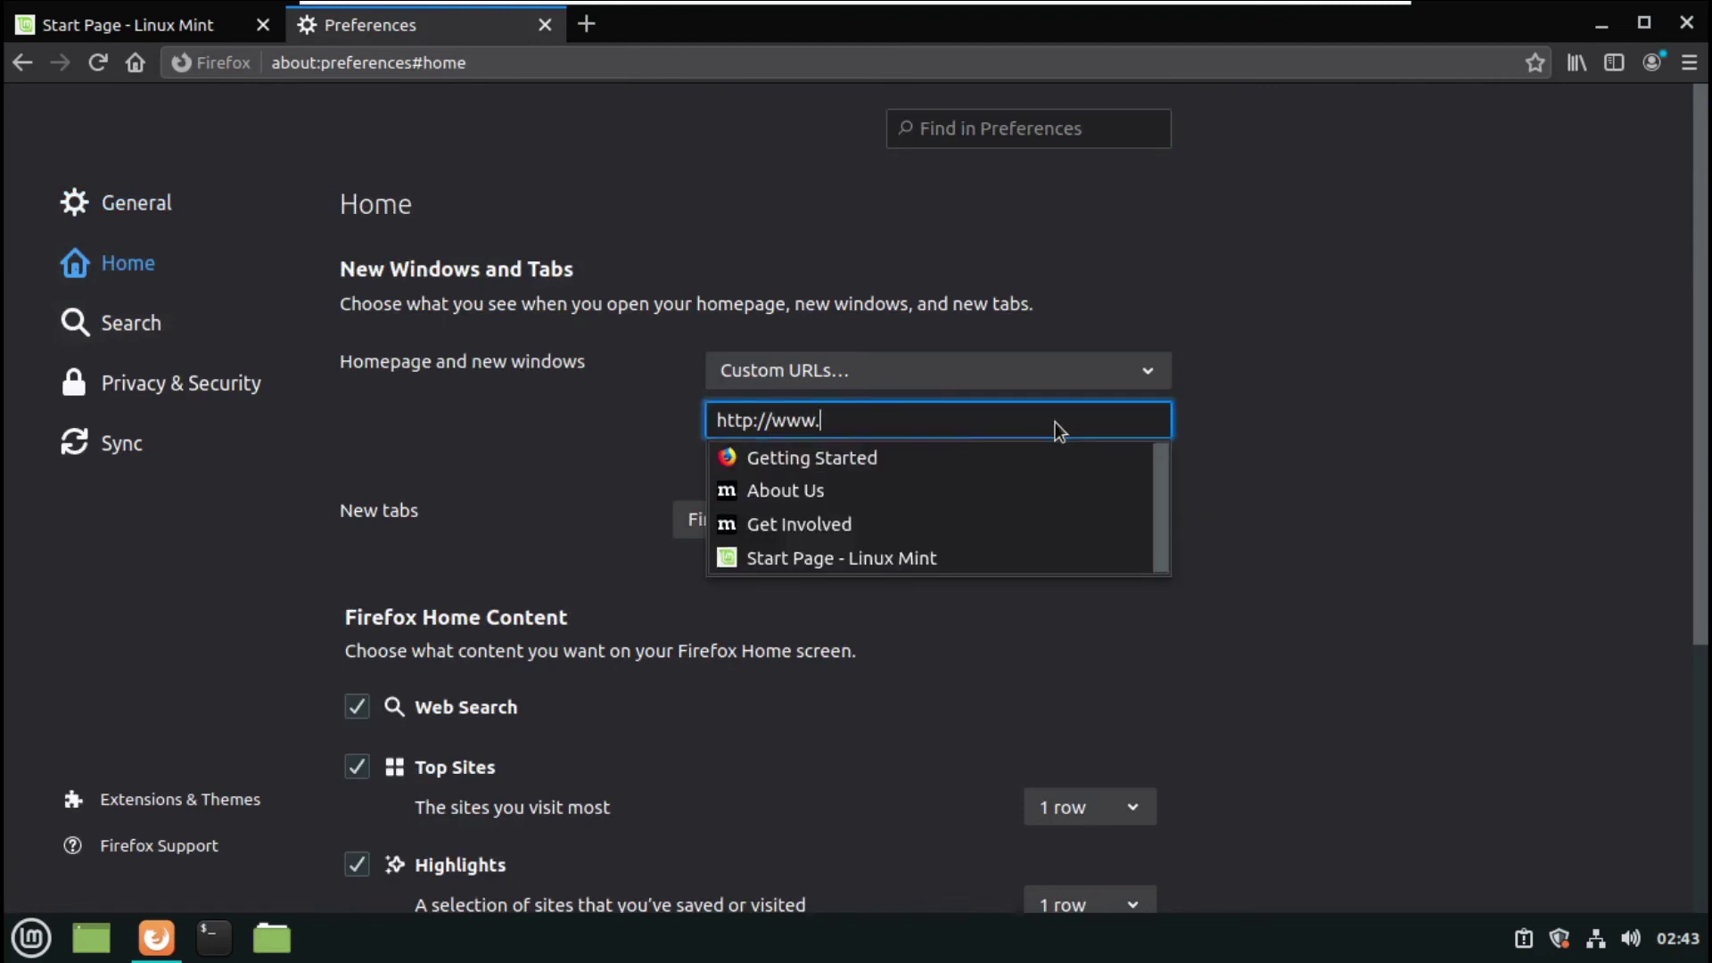
pyautogui.write('.doo')
pyautogui.press('BackSpace')
pyautogui.press('BackSpace')
pyautogui.press('BackSpace')
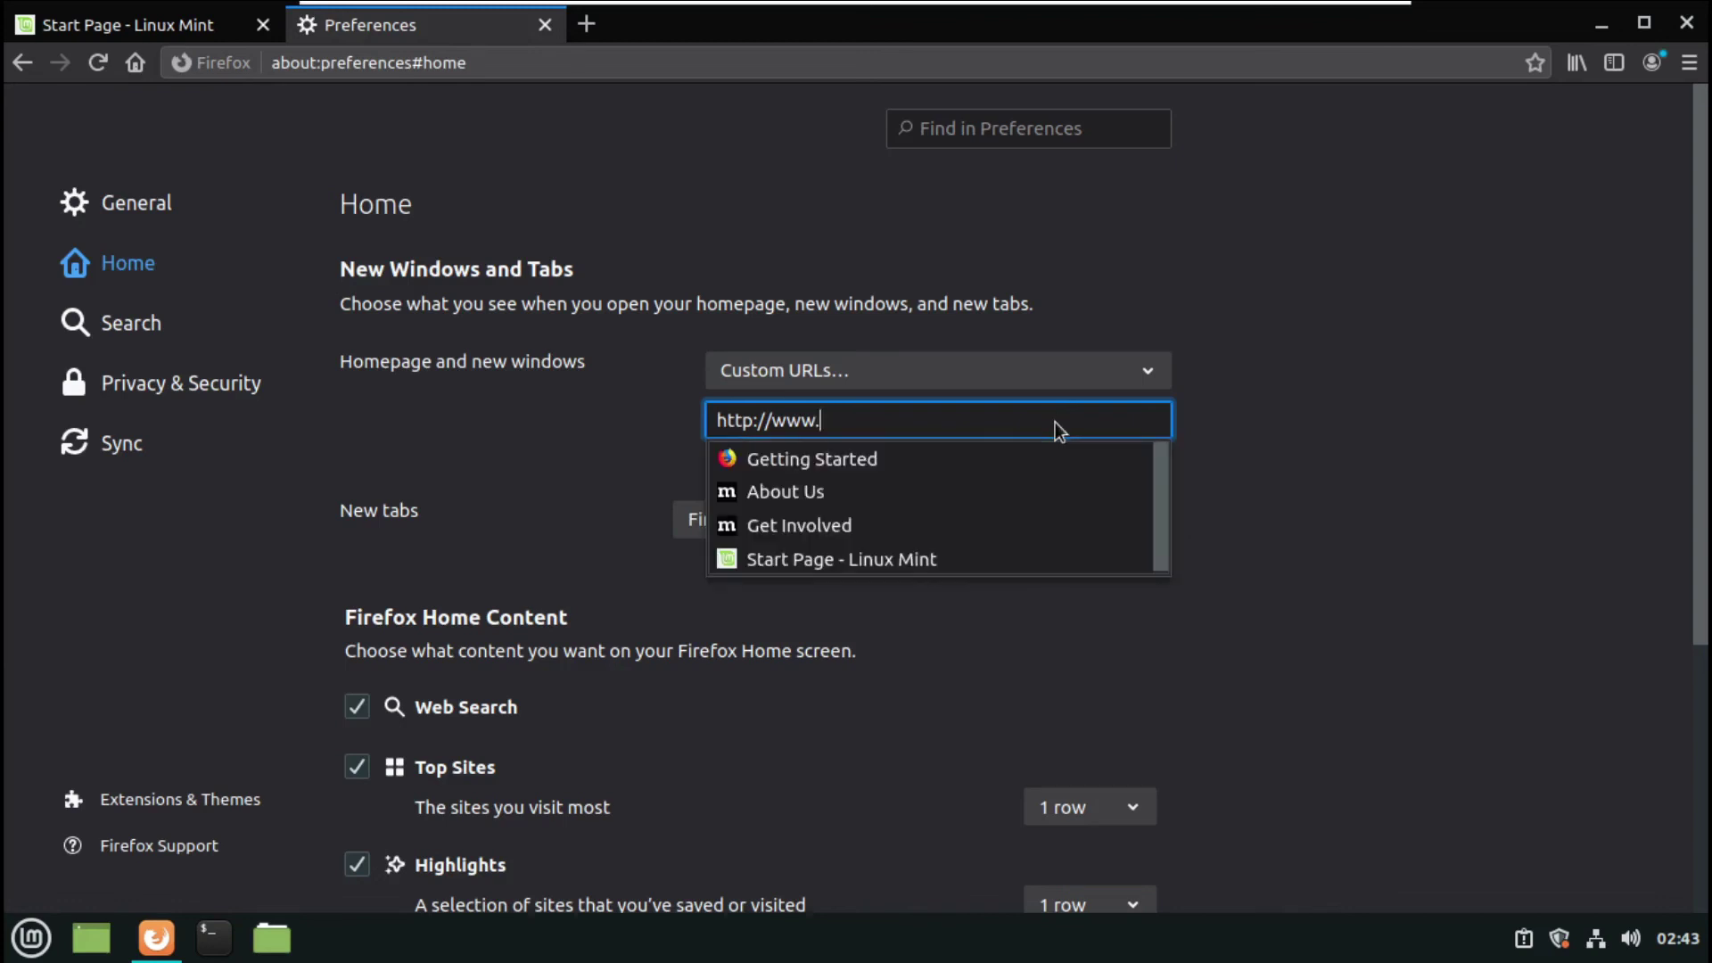
pyautogui.write('google.com/')
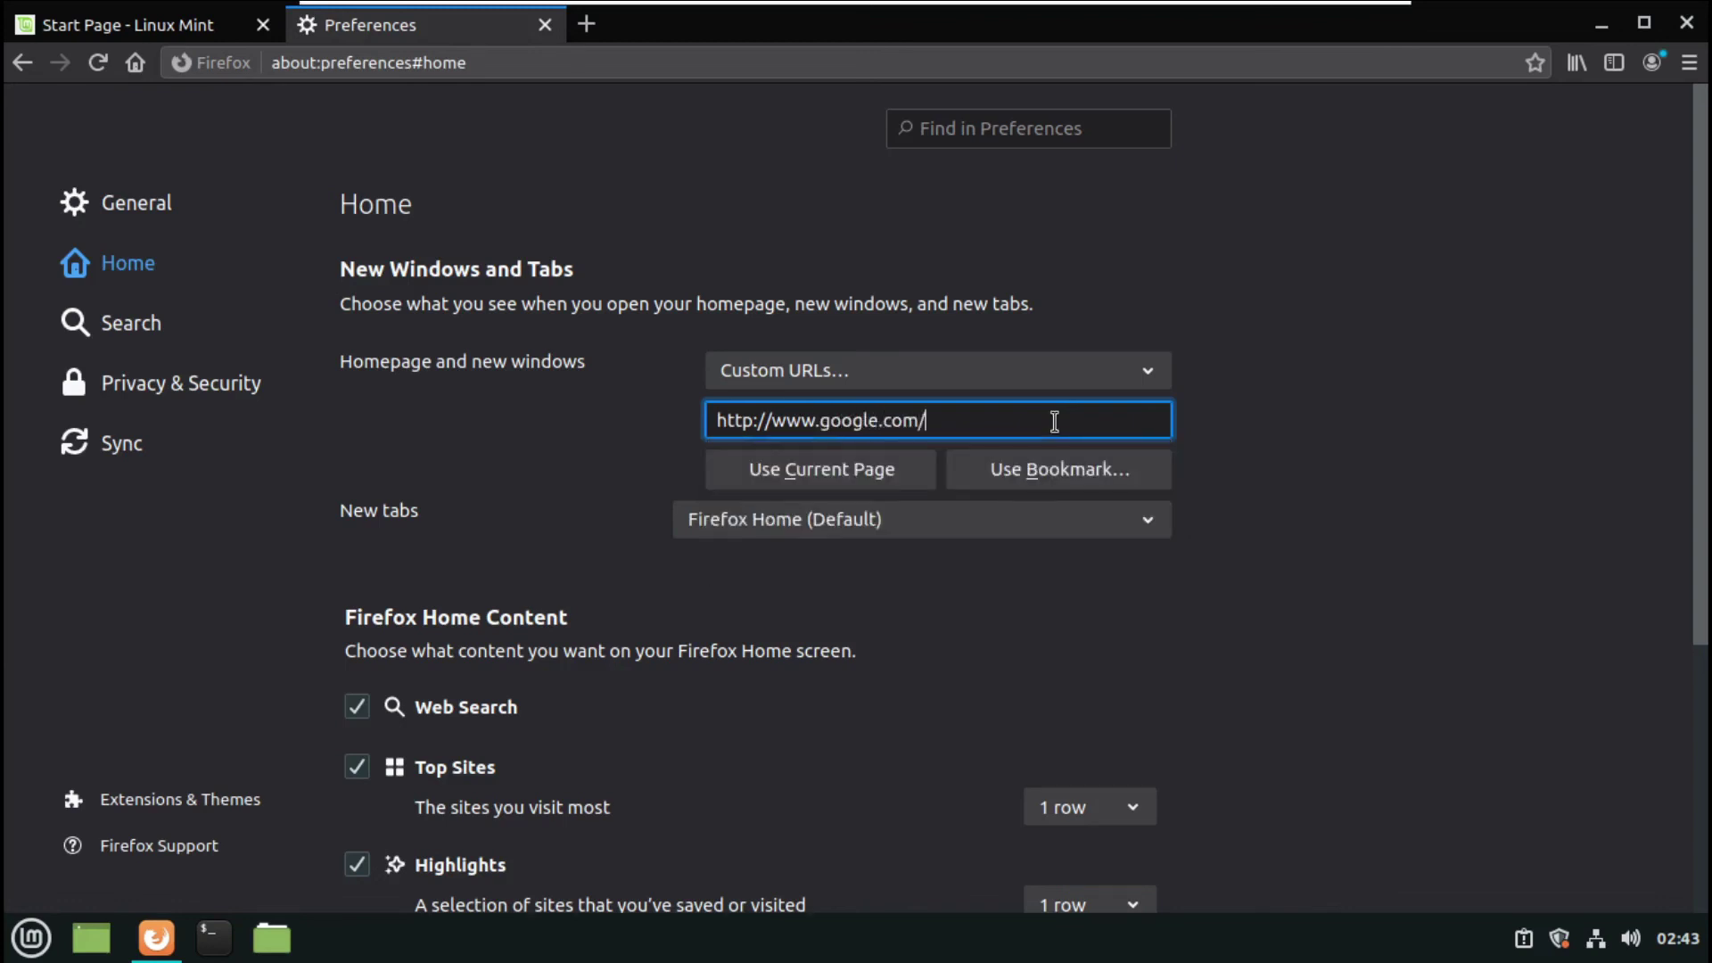
# - From Search preferences, go to Linux Mint's page of additional search engines
pyautogui.click(174, 317)
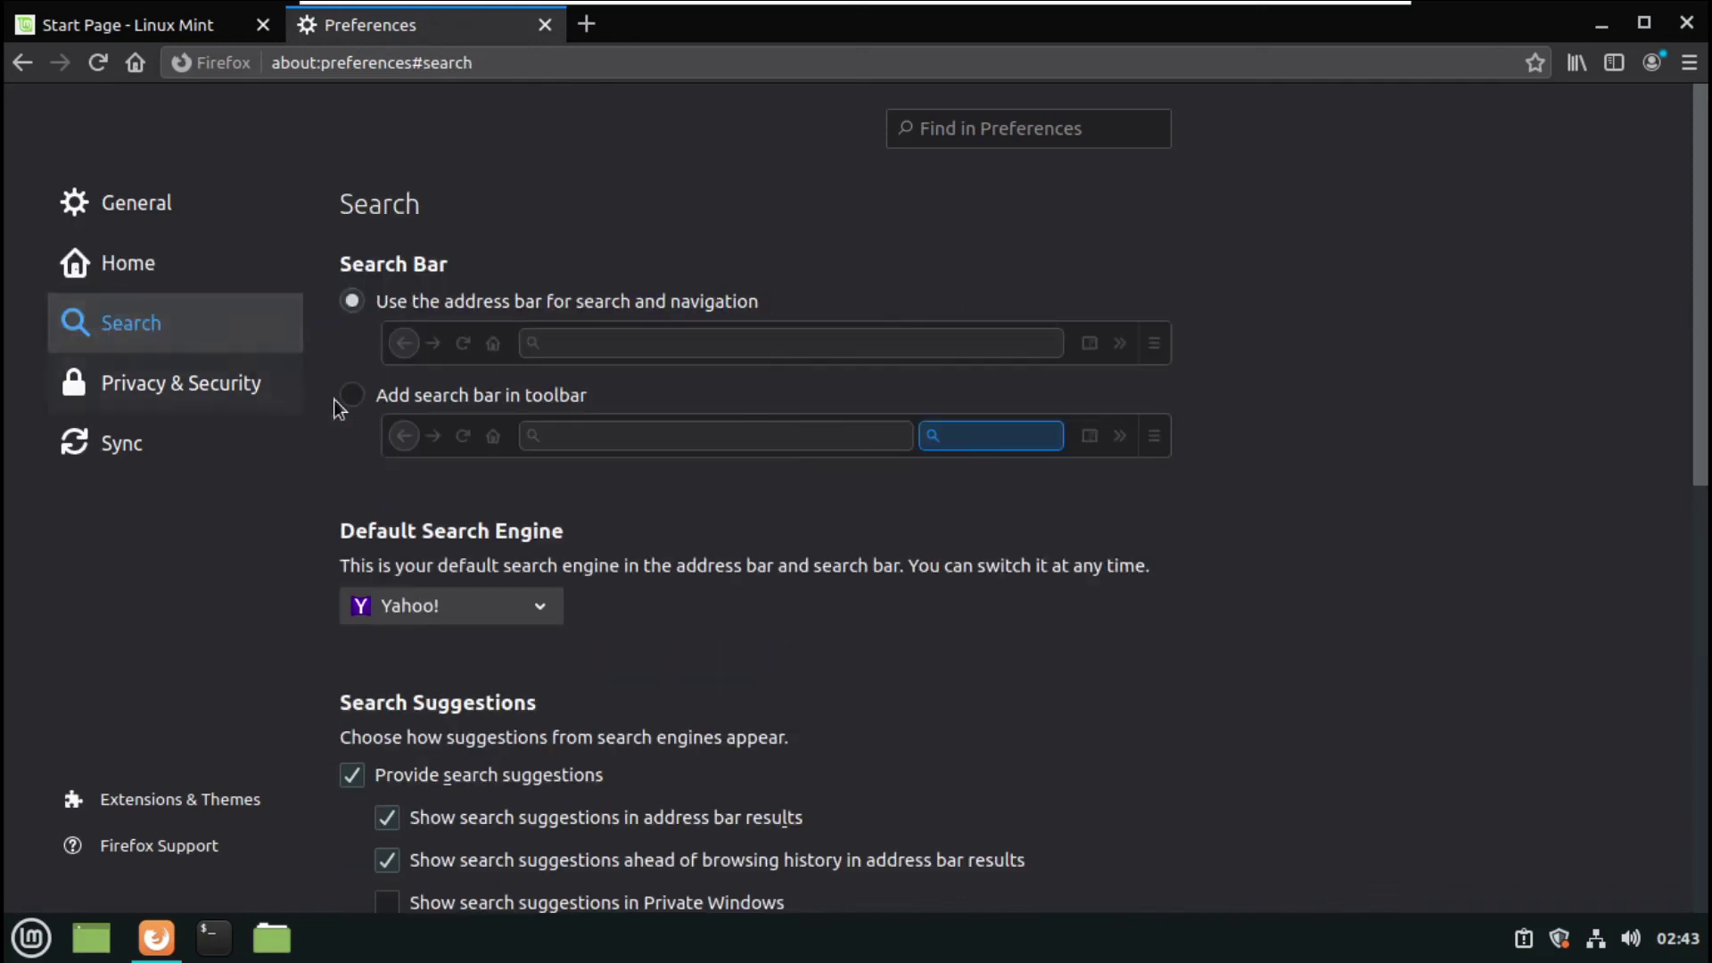
pyautogui.scroll(-3, 538, 627)
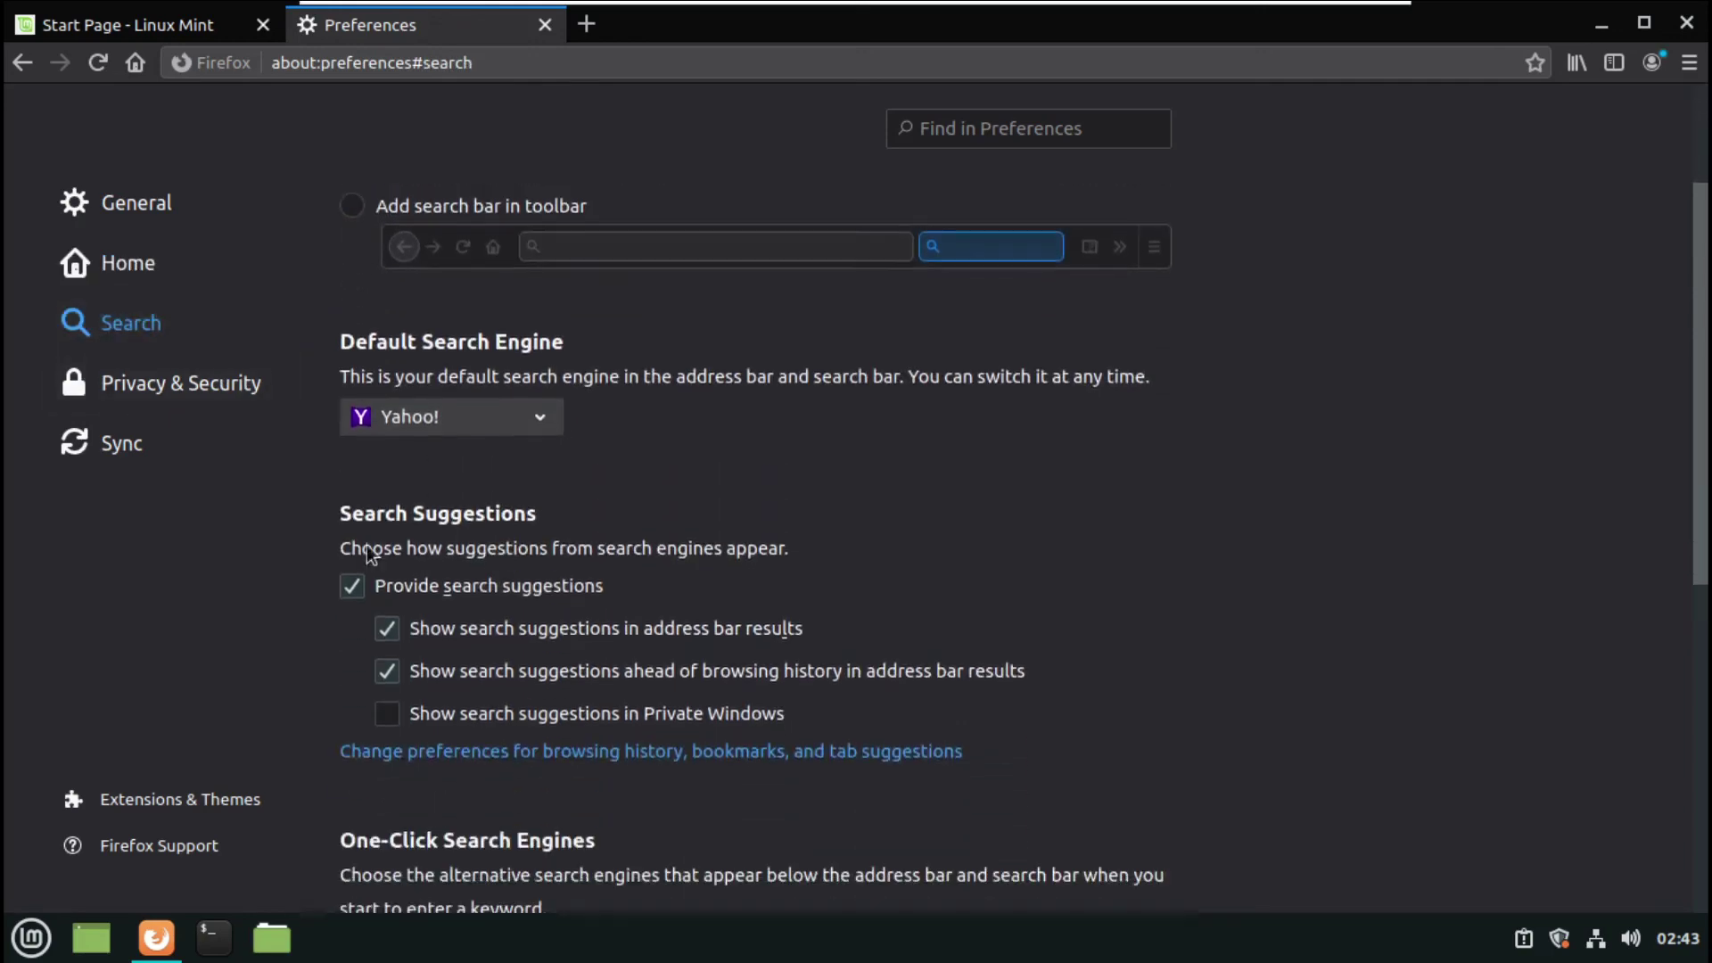
pyautogui.scroll(-4, 535, 545)
pyautogui.scroll(-3, 534, 542)
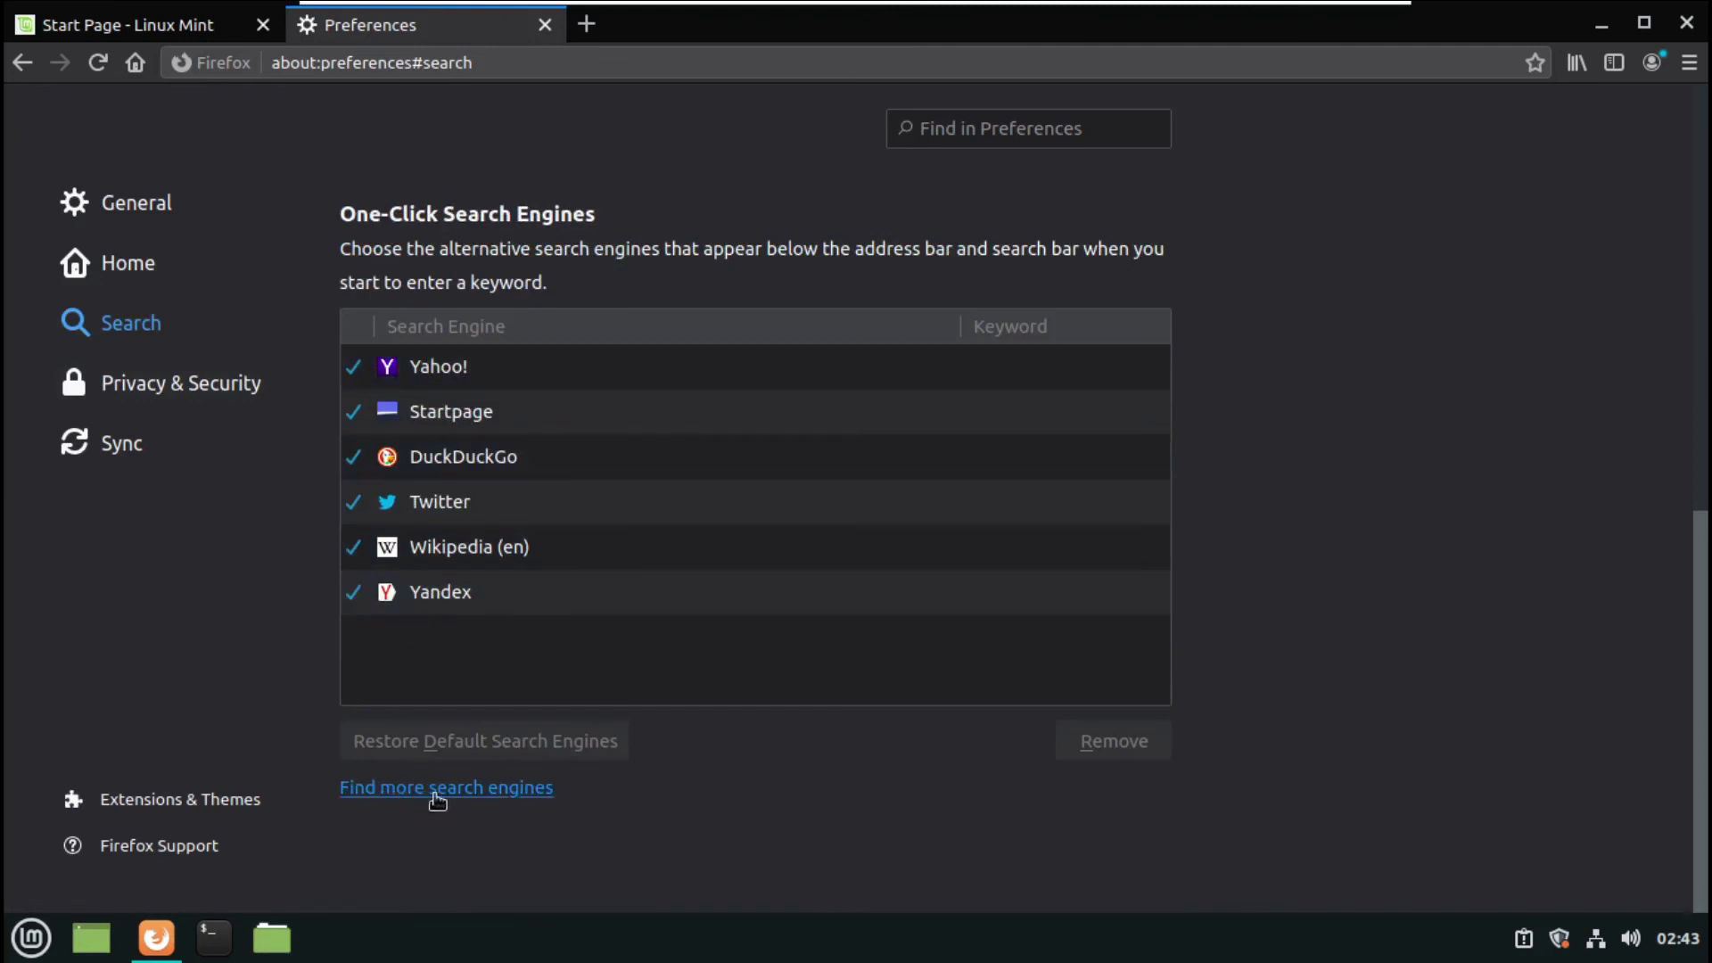
pyautogui.click(521, 805)
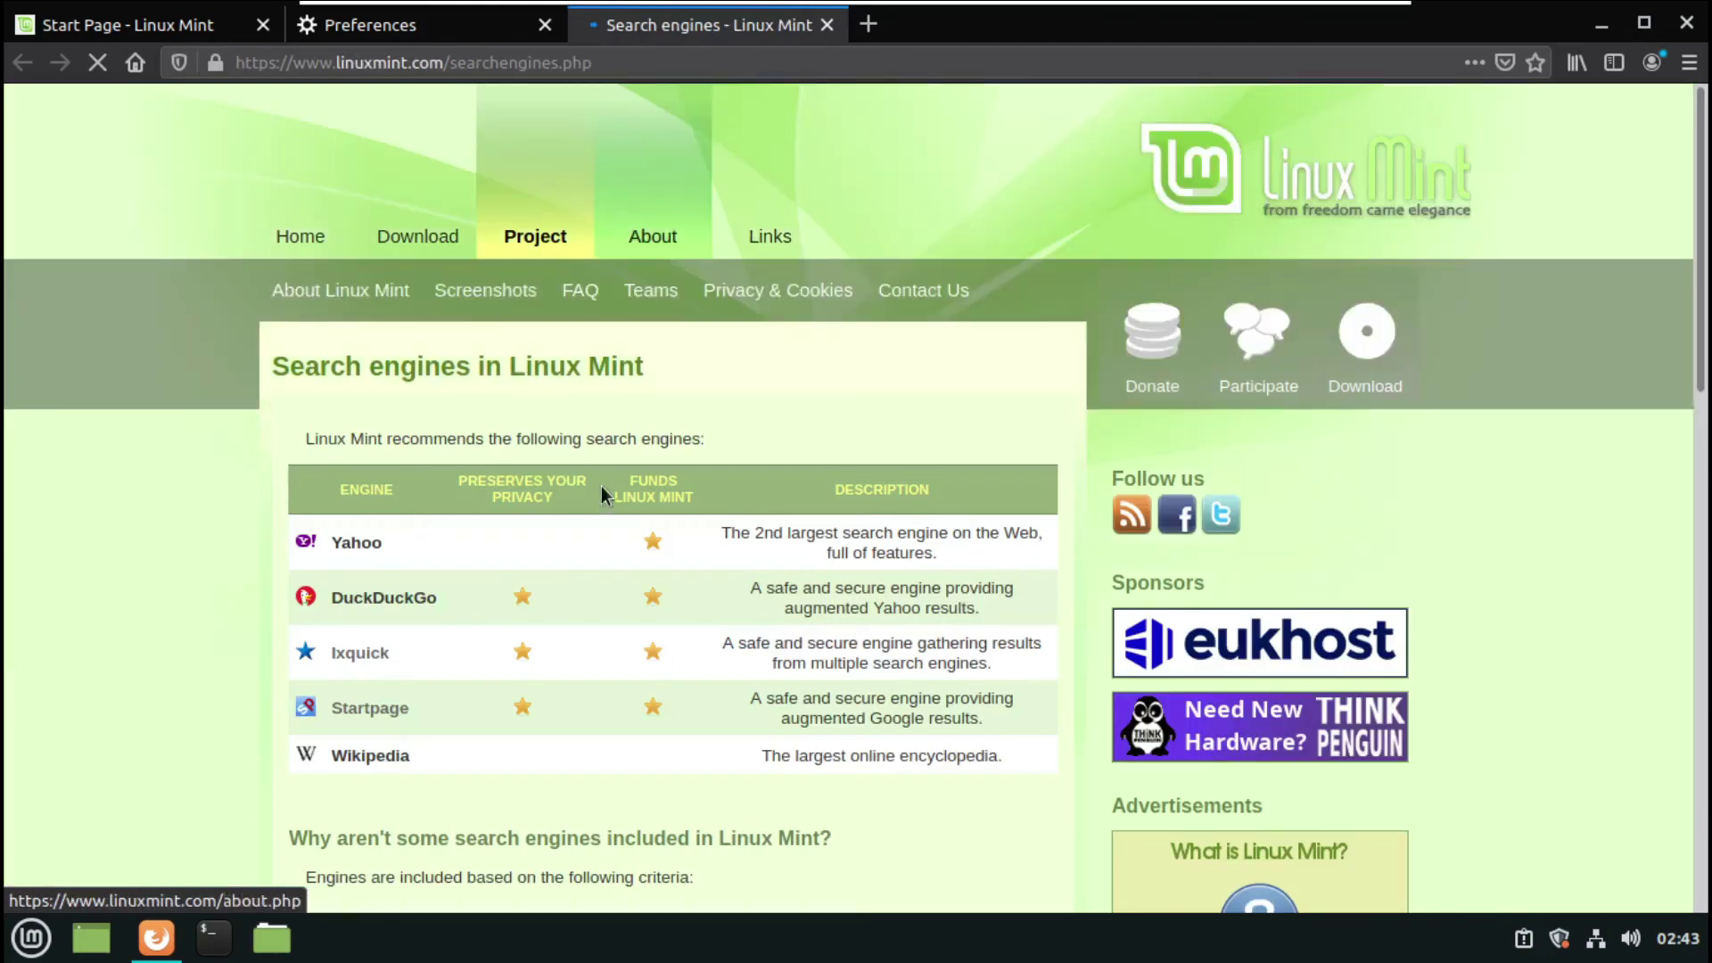
pyautogui.scroll(-3, 592, 489)
pyautogui.scroll(-10, 613, 457)
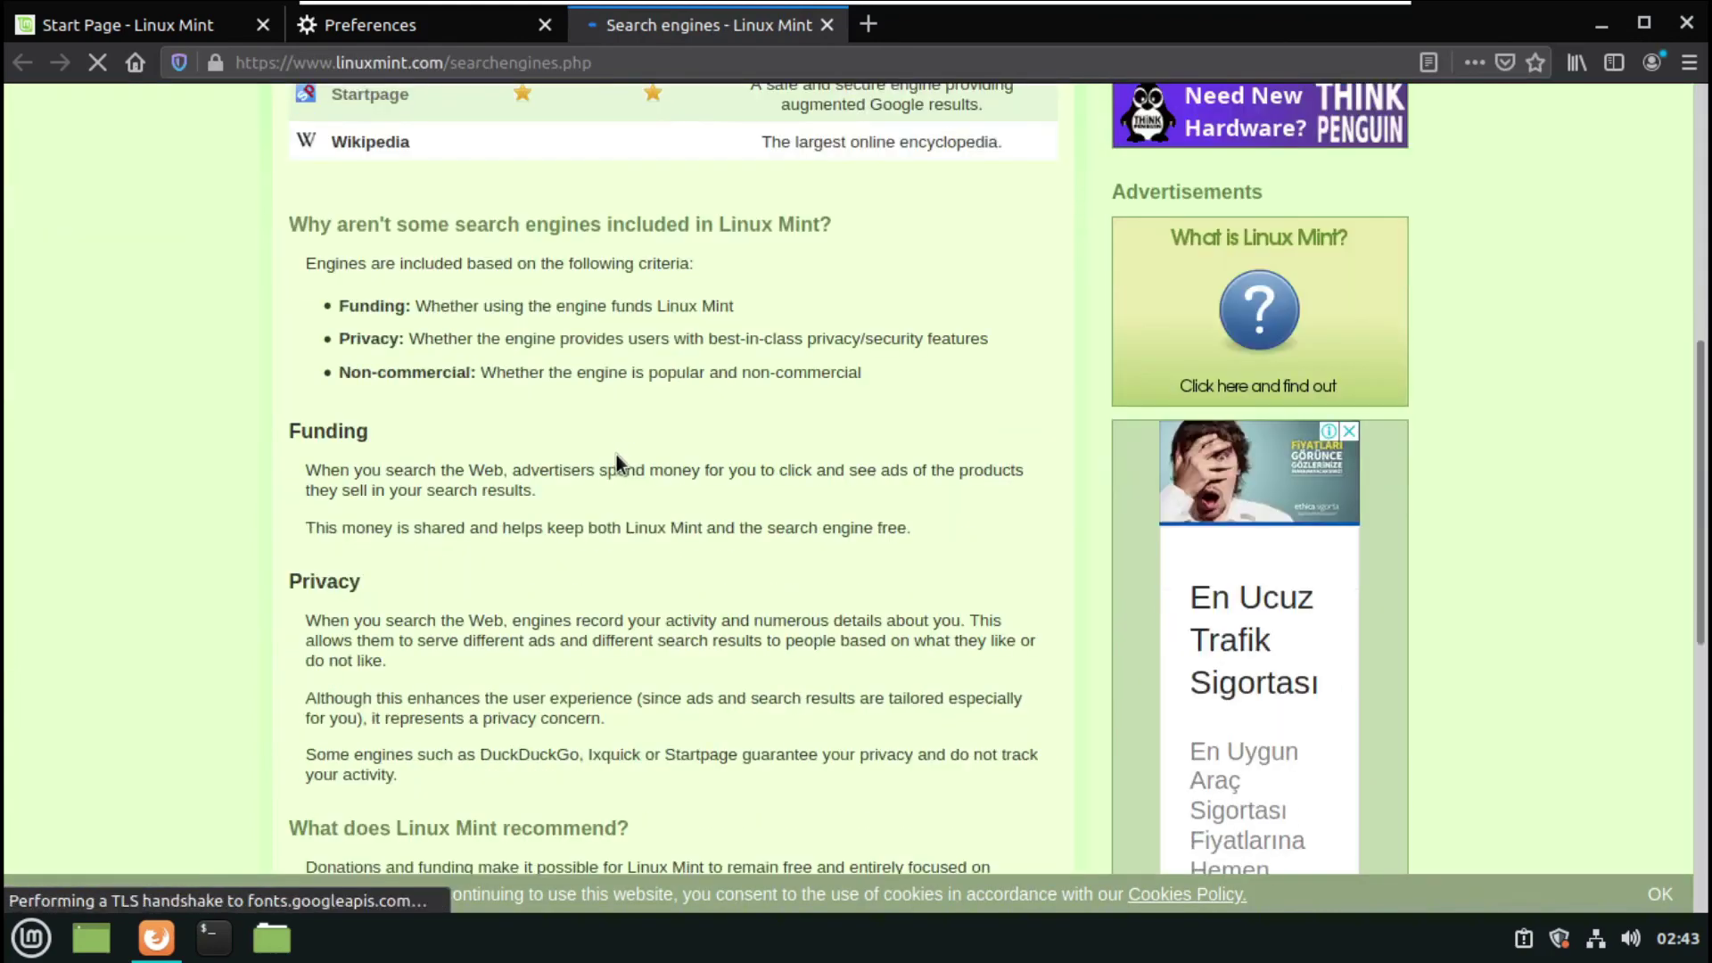
pyautogui.scroll(-5, 627, 437)
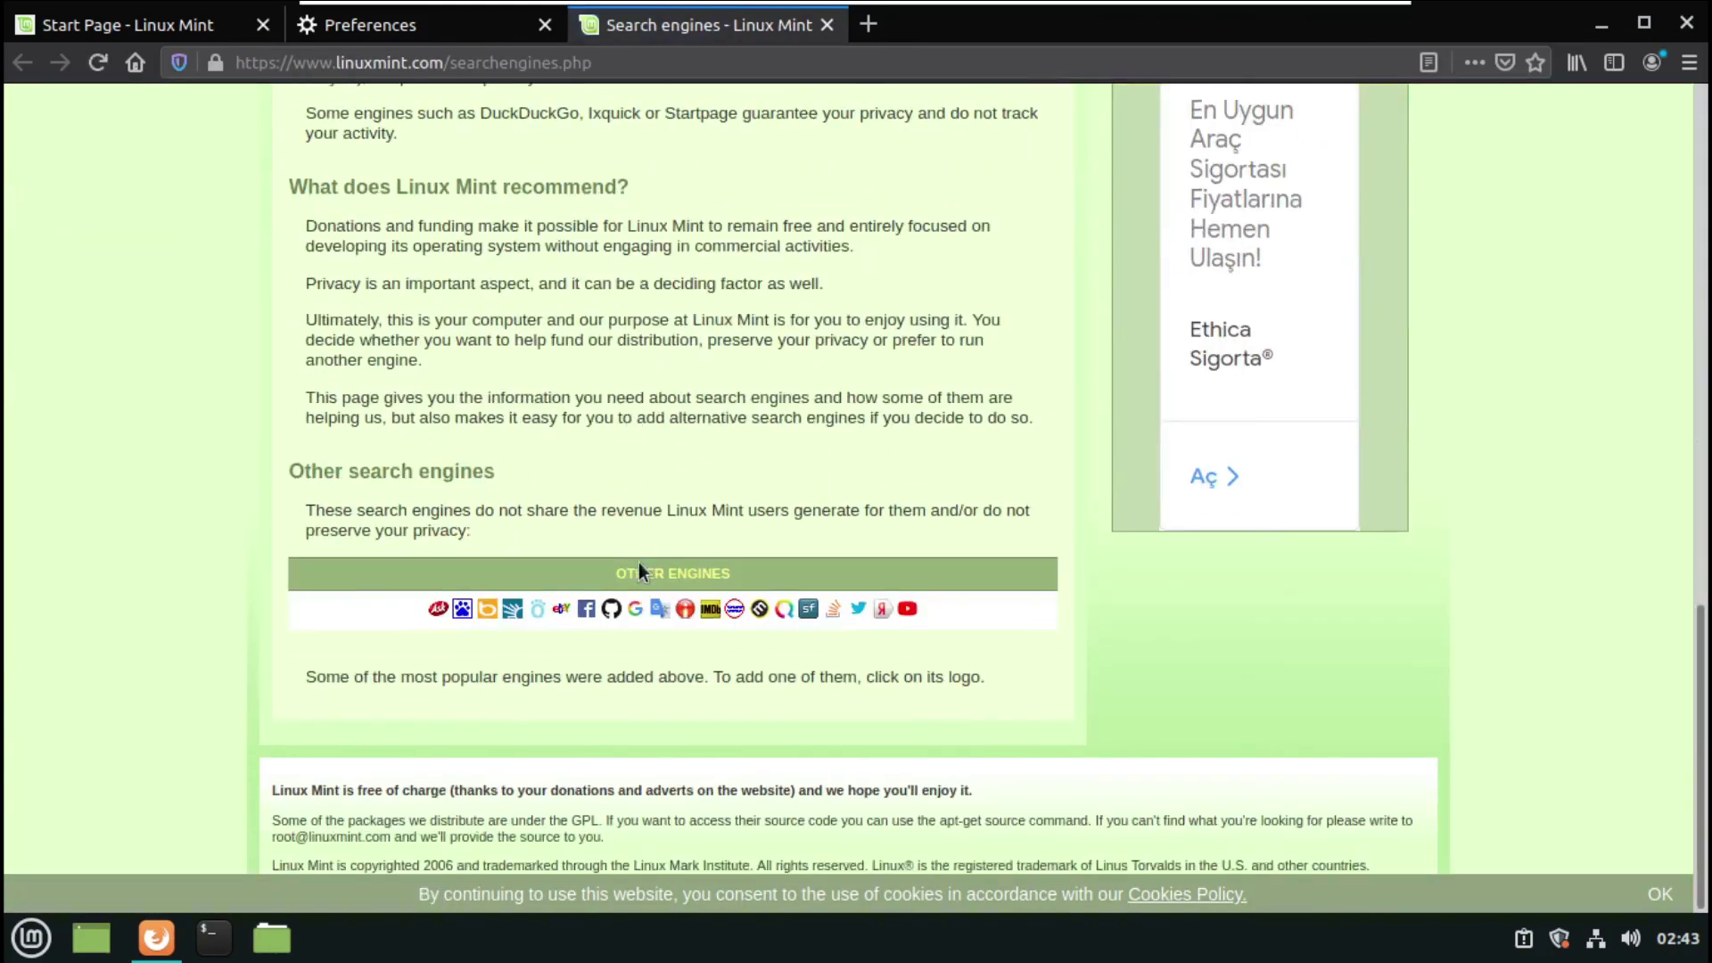
# - Add Google as a search engine and return to the Preferences tab
pyautogui.click(634, 610)
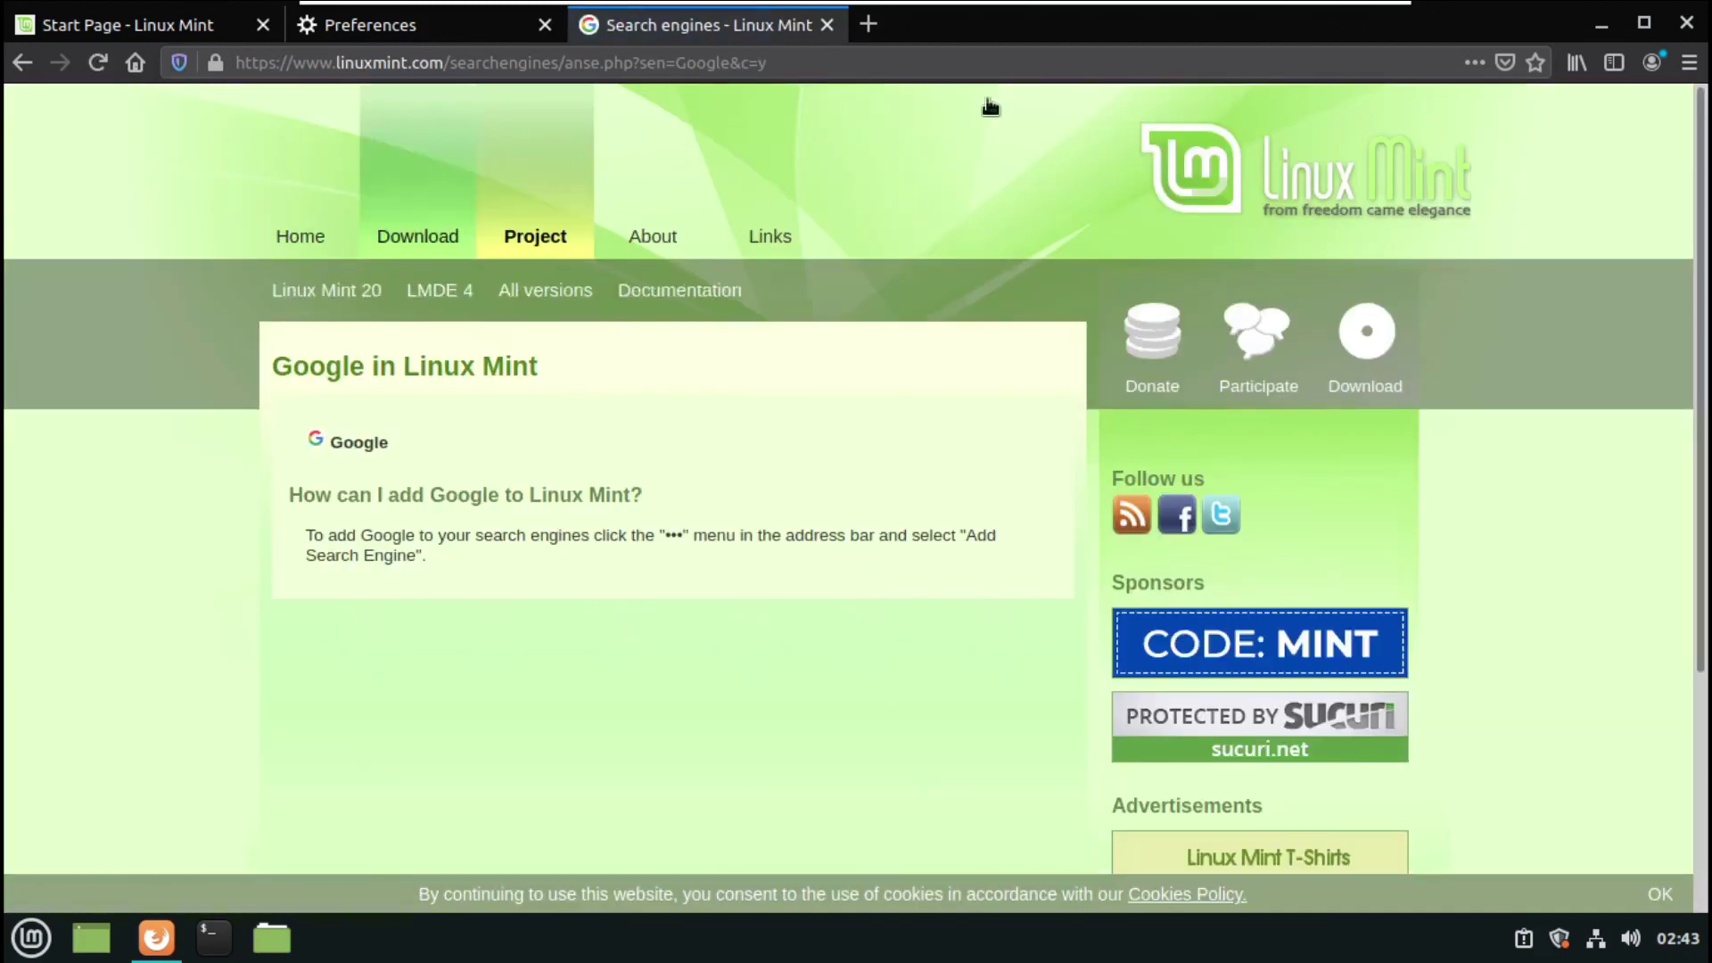
pyautogui.click(1474, 62)
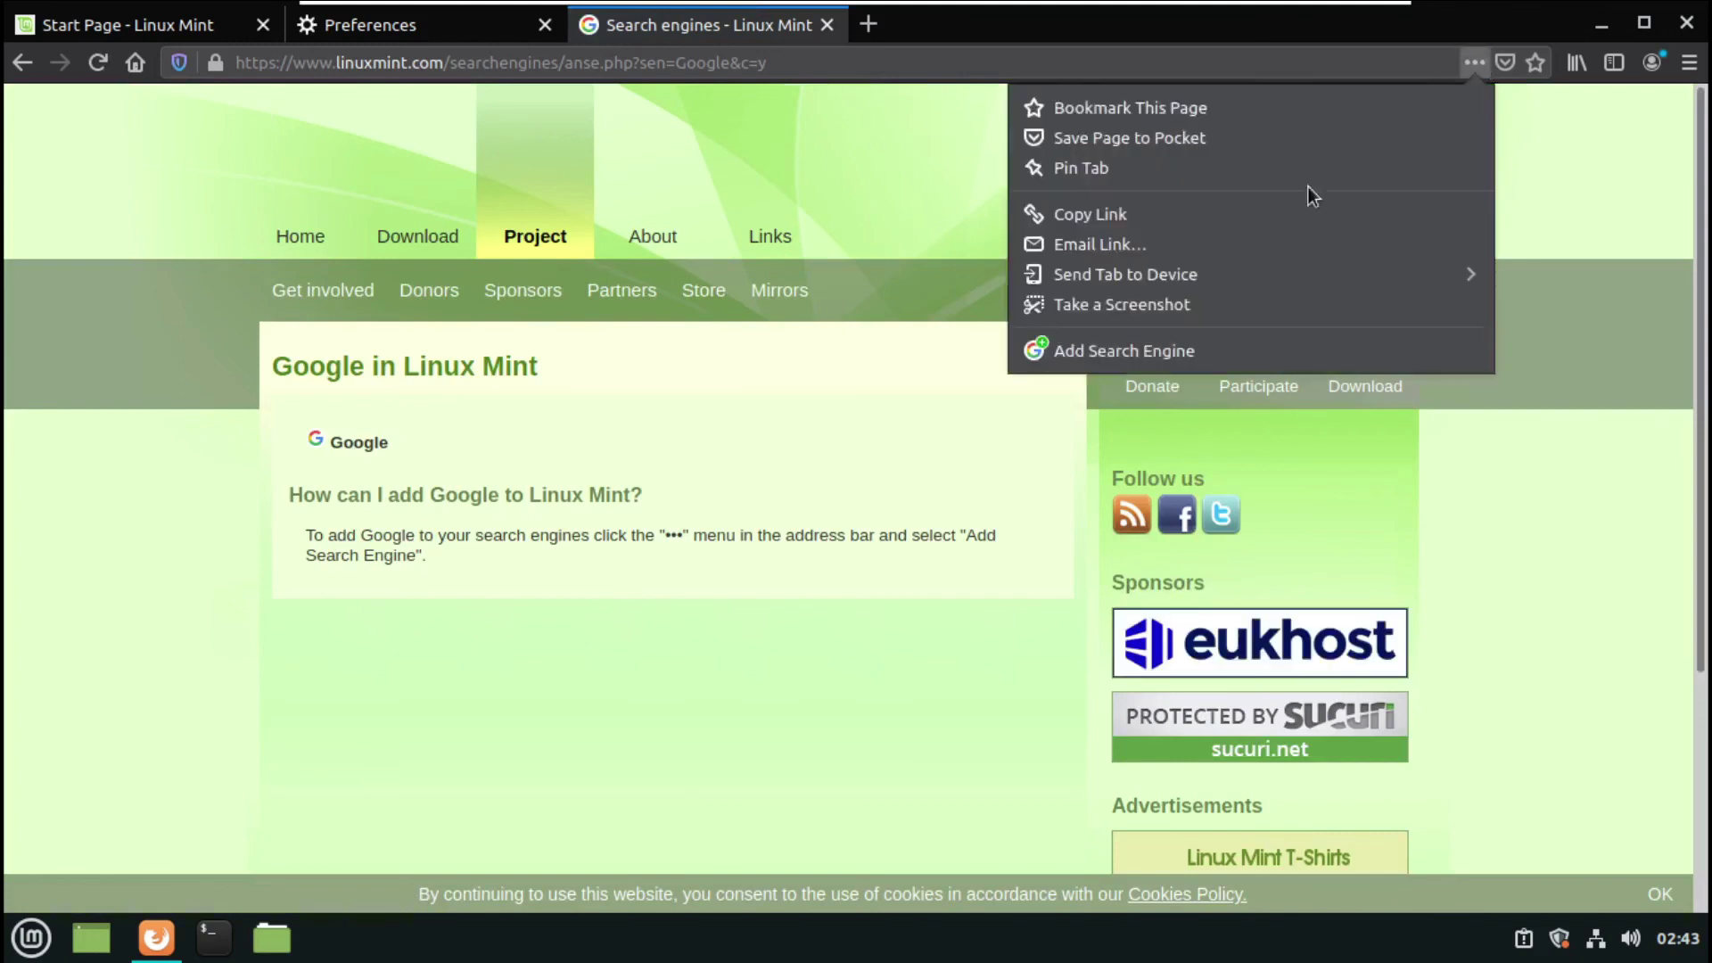
pyautogui.click(1097, 350)
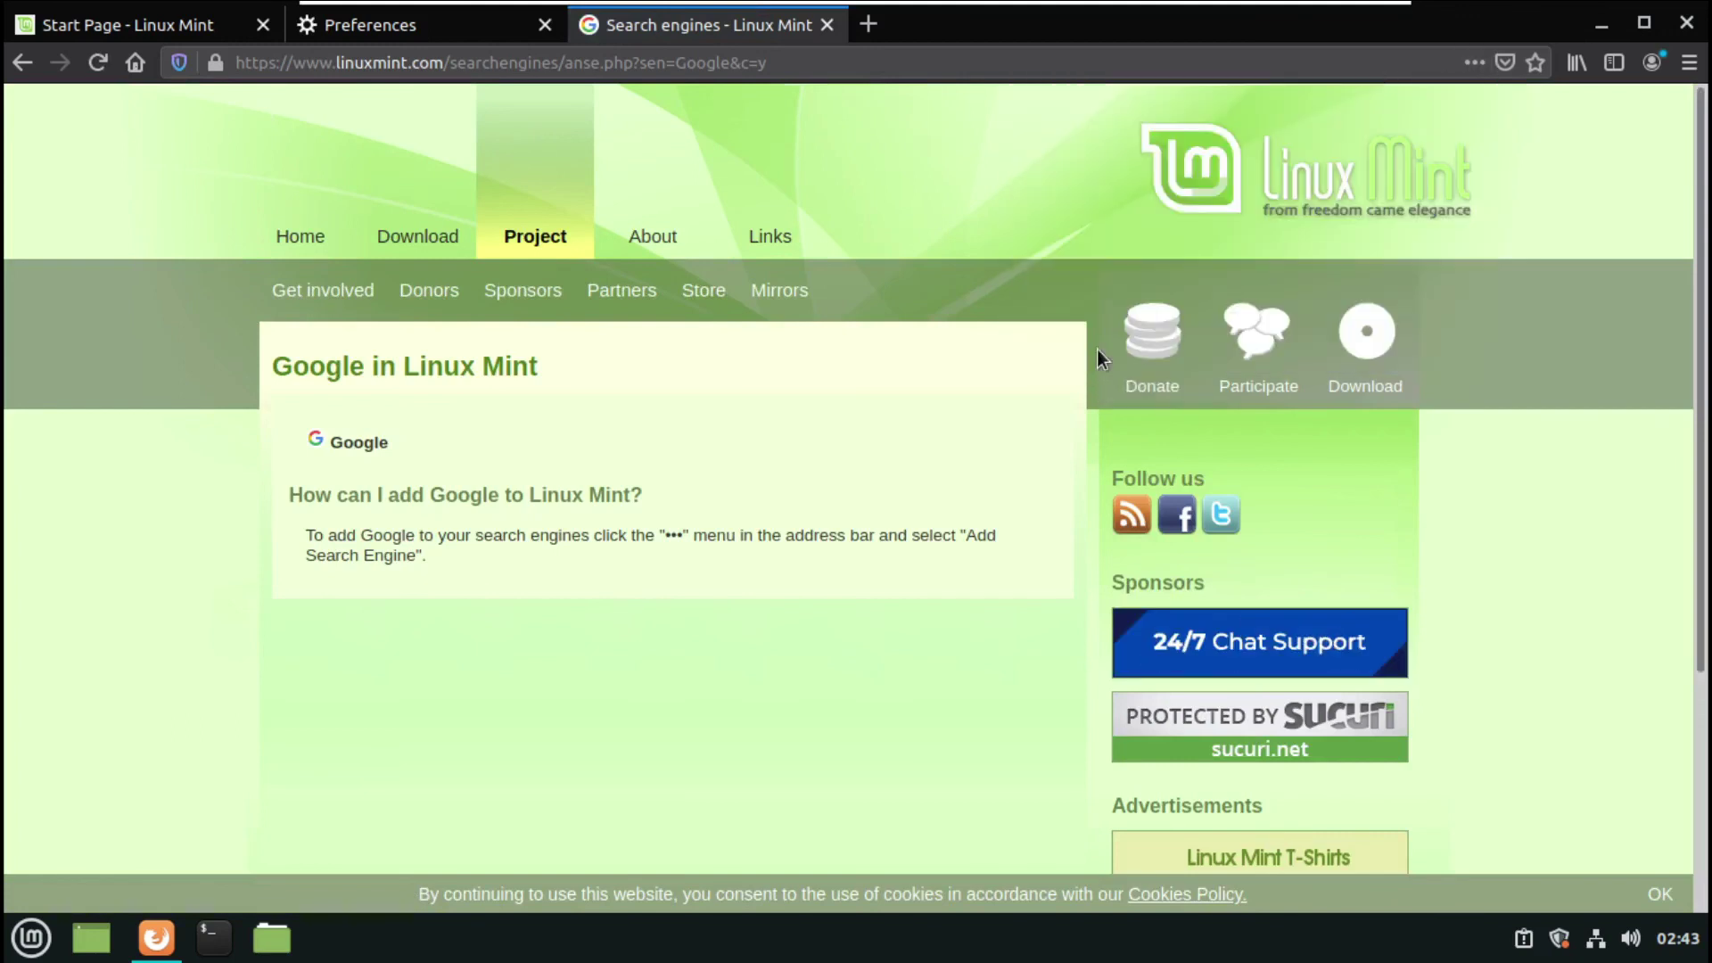
pyautogui.click(386, 23)
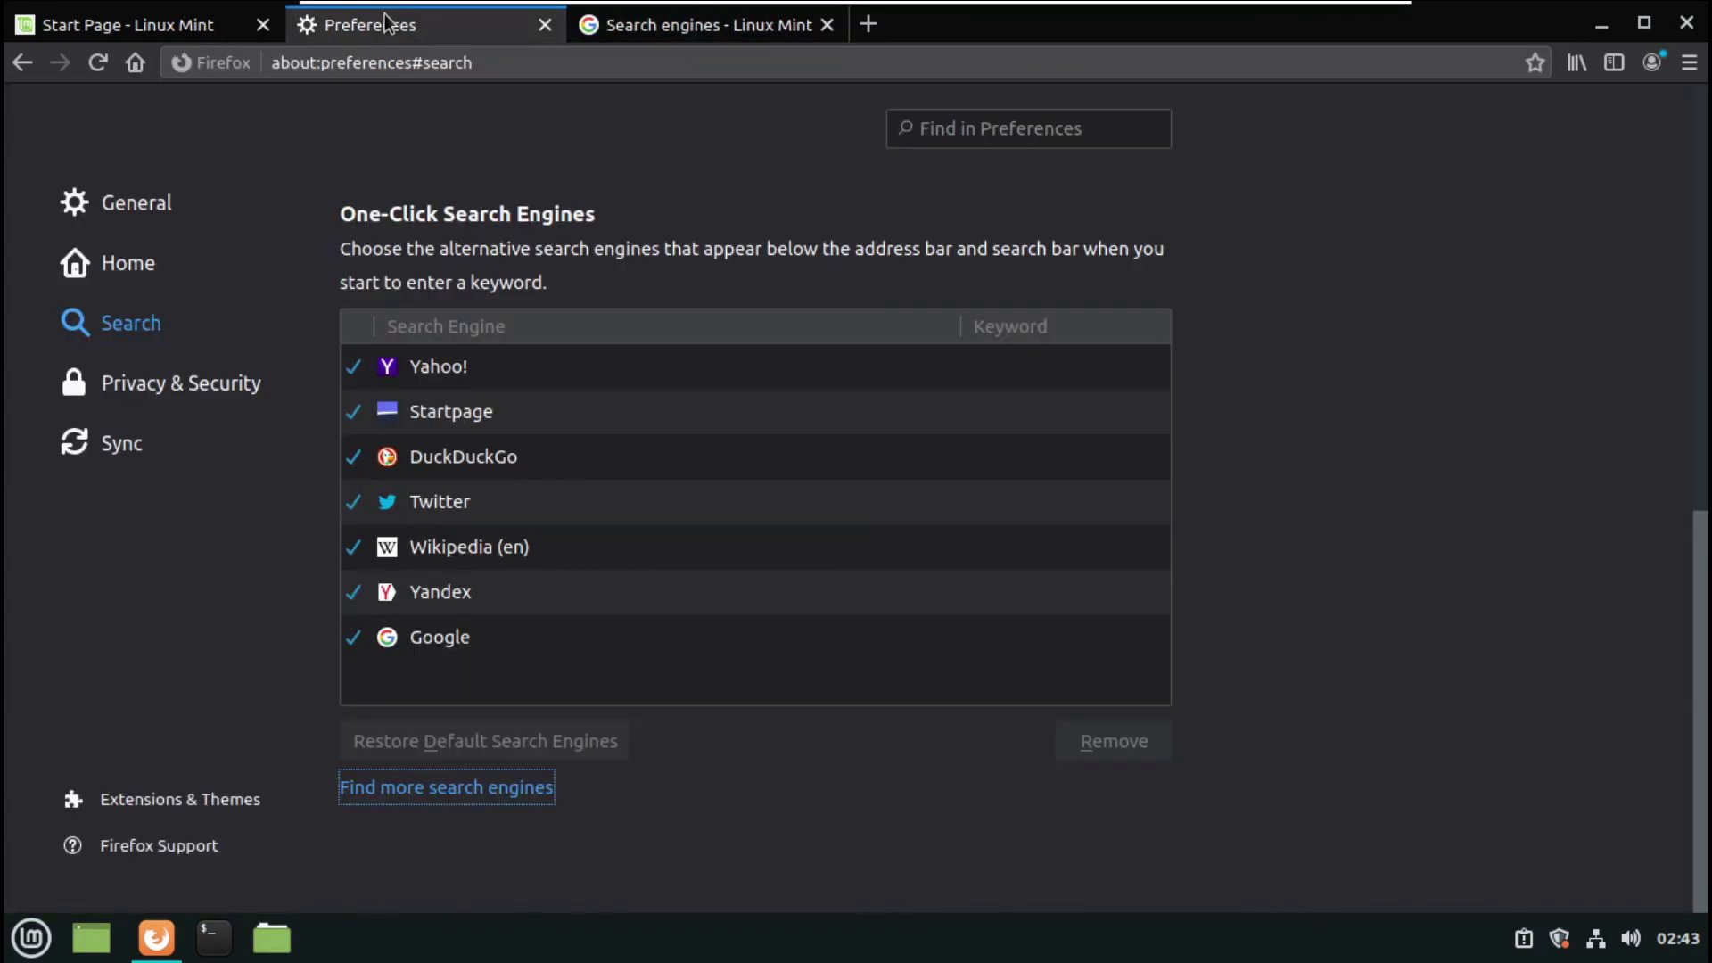
# - Remove Yahoo!, Startpage, DuckDuckGo, Twitter, Wikipedia (en) and Yandex, keeping Google as default
pyautogui.click(485, 366)
pyautogui.click(1144, 749)
pyautogui.click(1146, 750)
pyautogui.click(1148, 753)
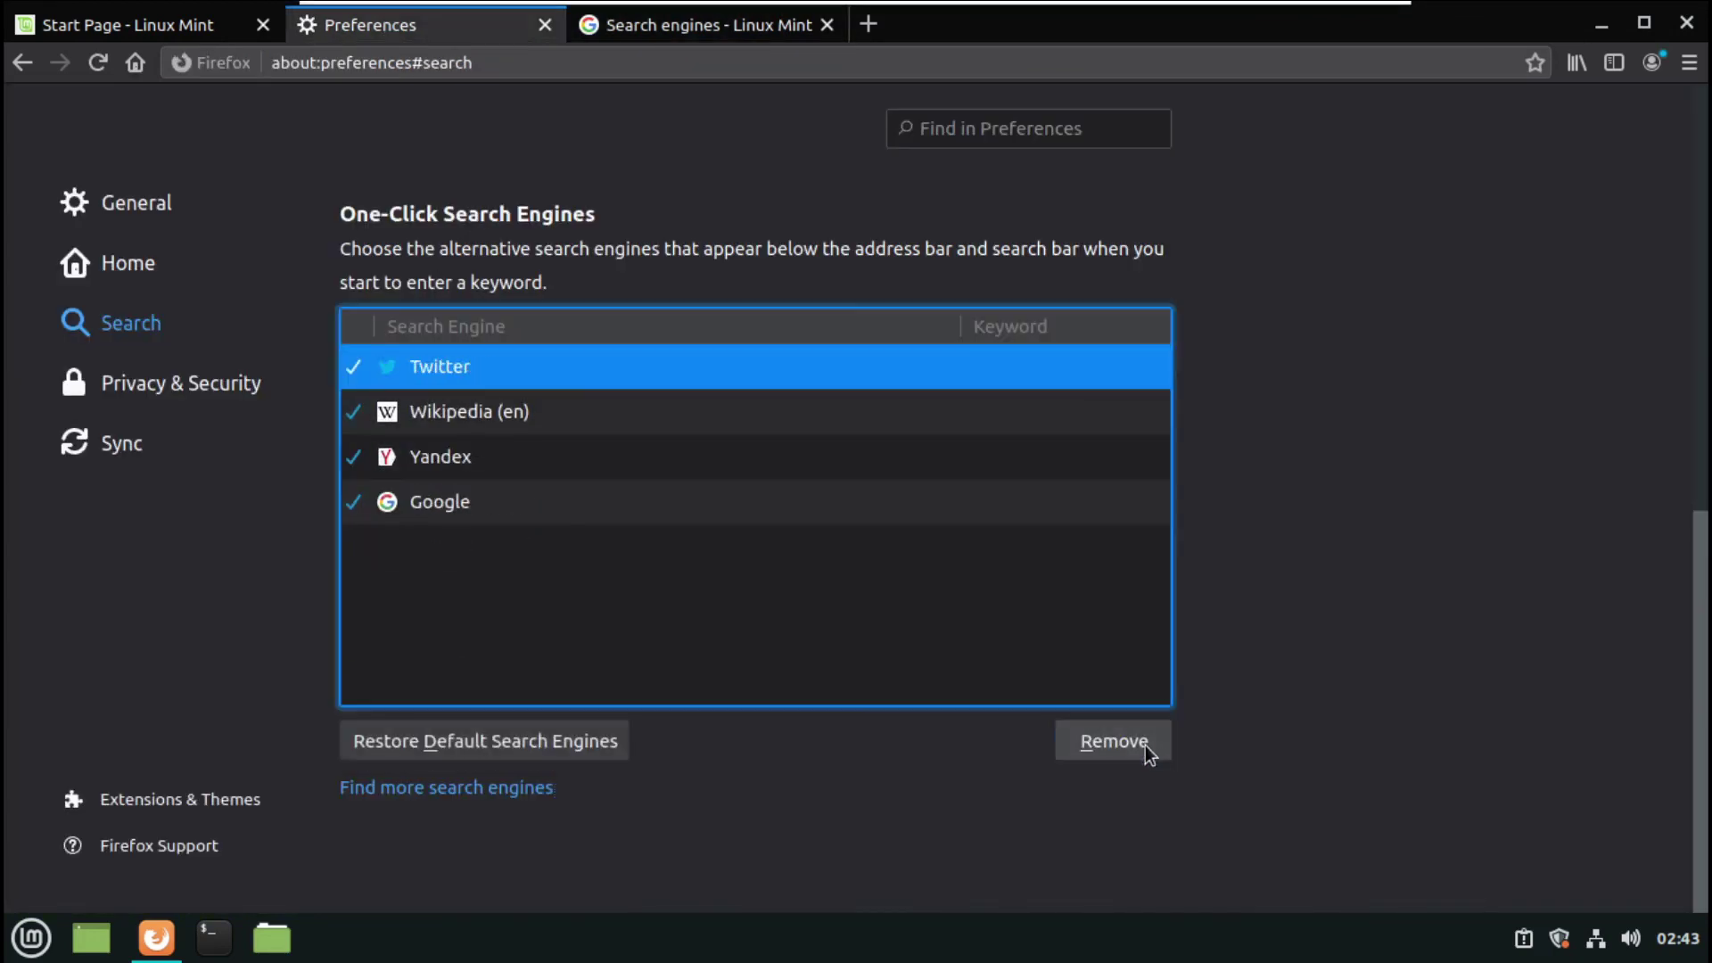
pyautogui.click(1147, 753)
pyautogui.click(1147, 753)
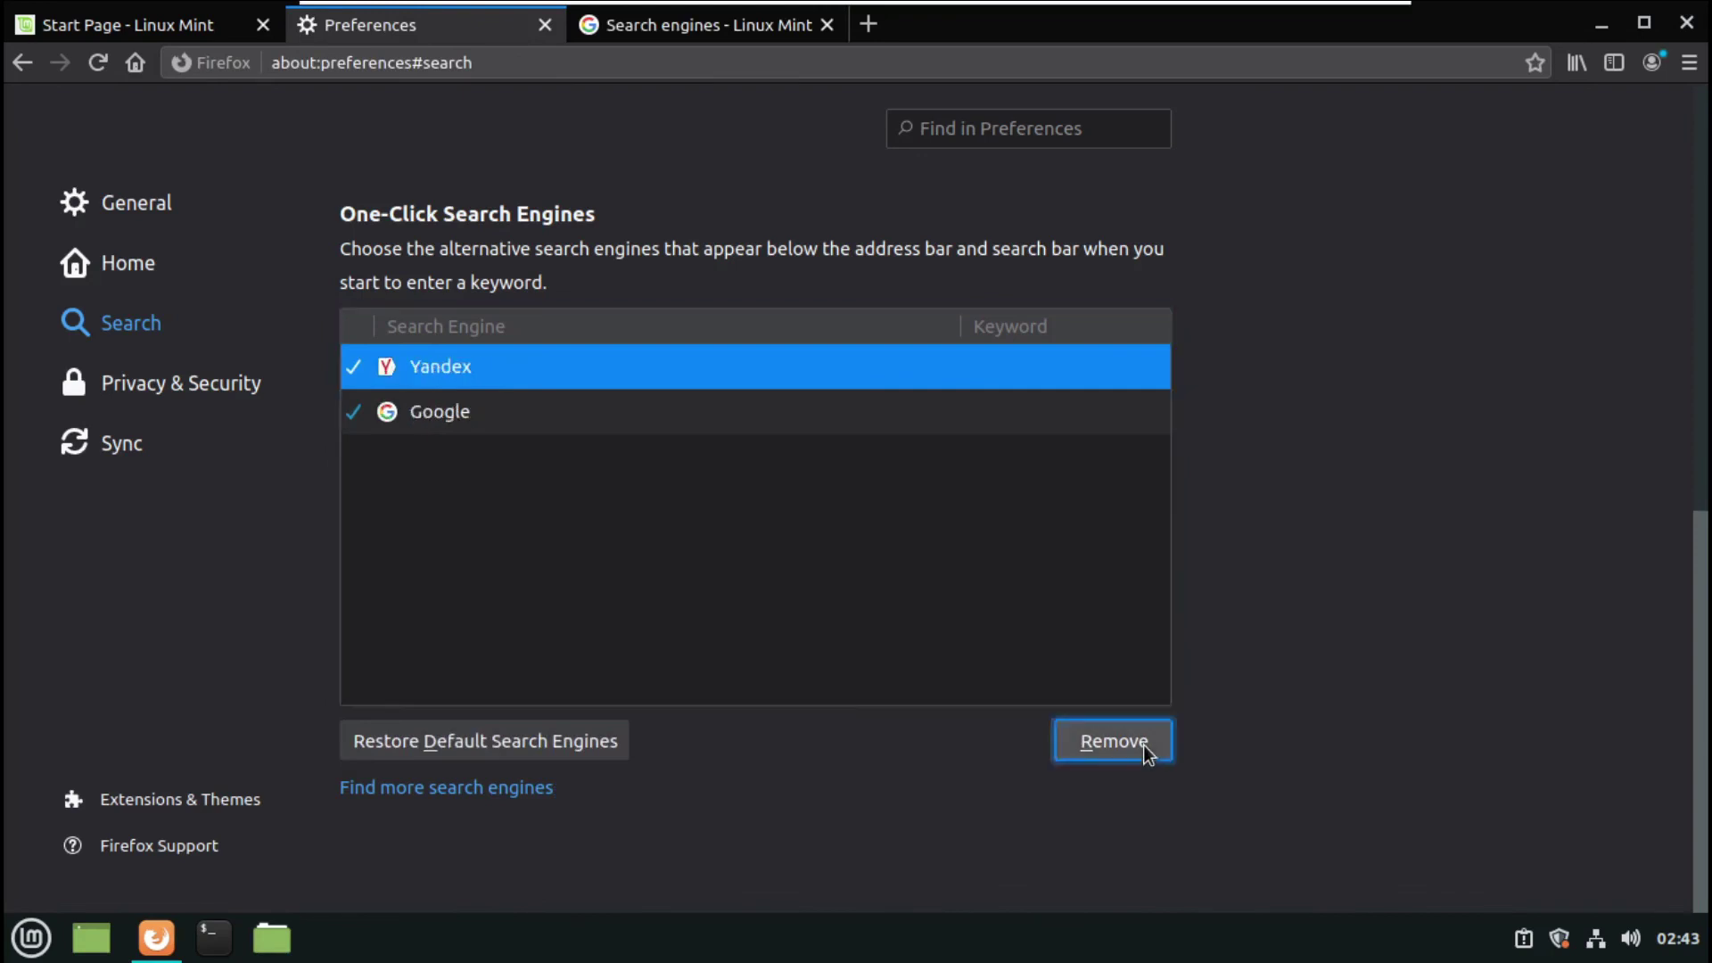
pyautogui.click(1147, 753)
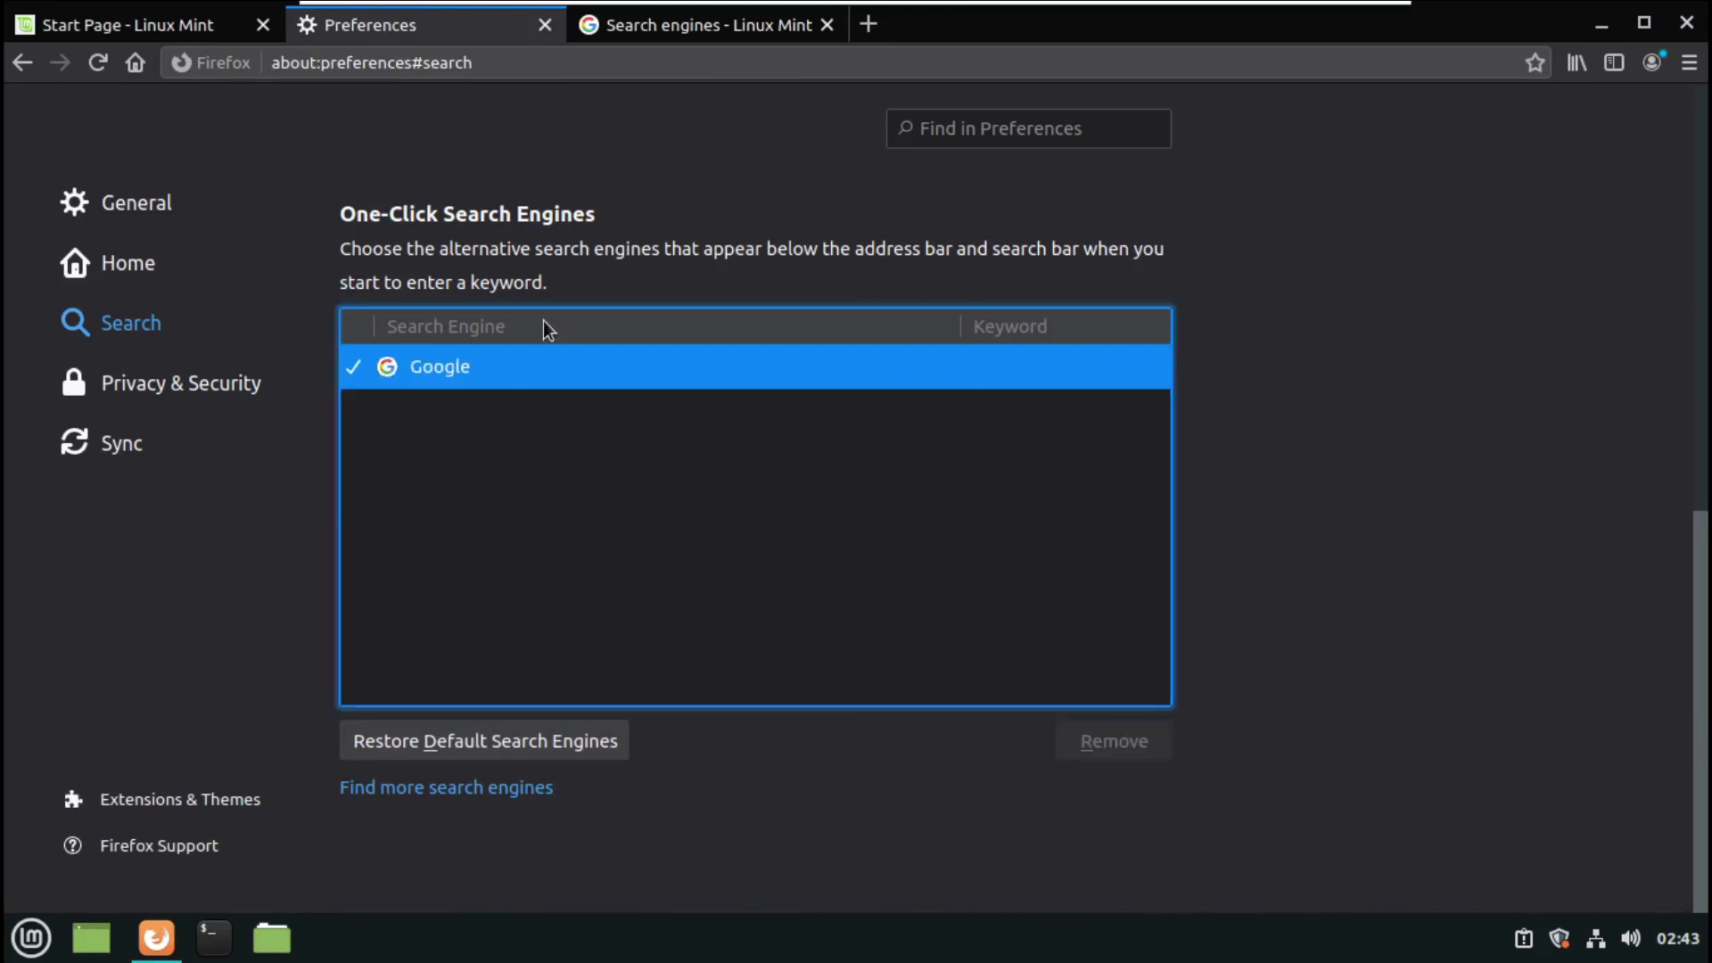
pyautogui.click(1287, 347)
pyautogui.scroll(6, 1288, 348)
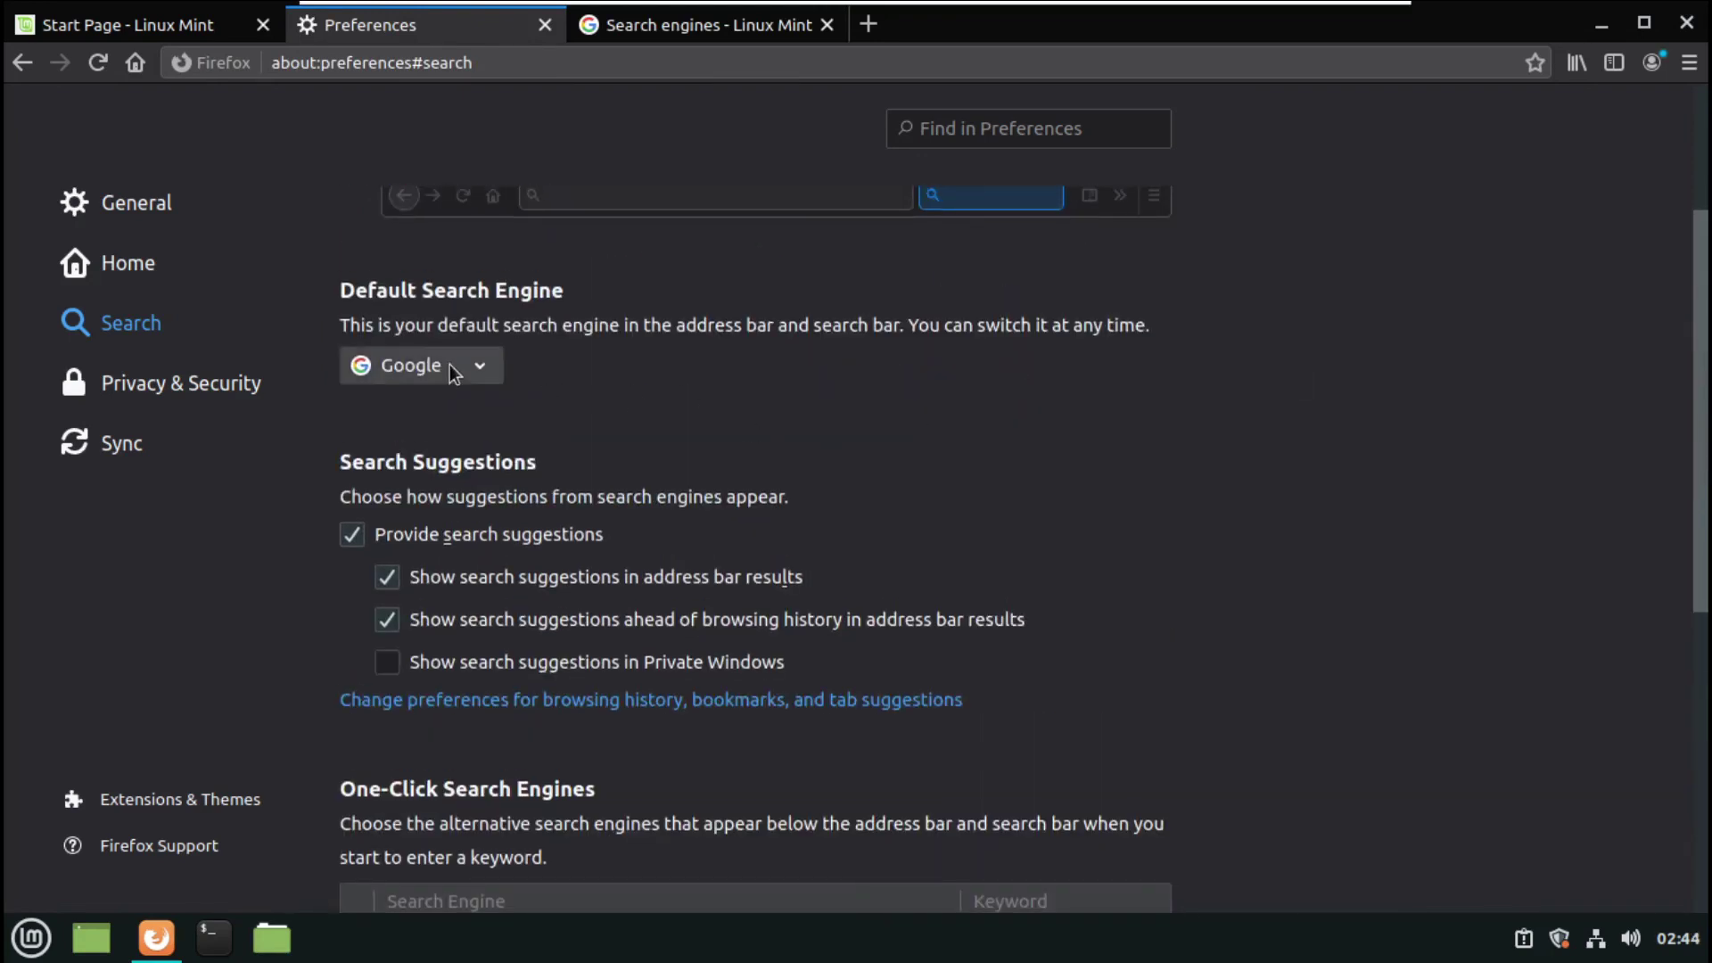
pyautogui.click(453, 371)
pyautogui.click(1007, 375)
# - Close the search engines and preferences tabs, load the Google home page, and close Firefox
pyautogui.hotkey('ctrl', 'Tab')
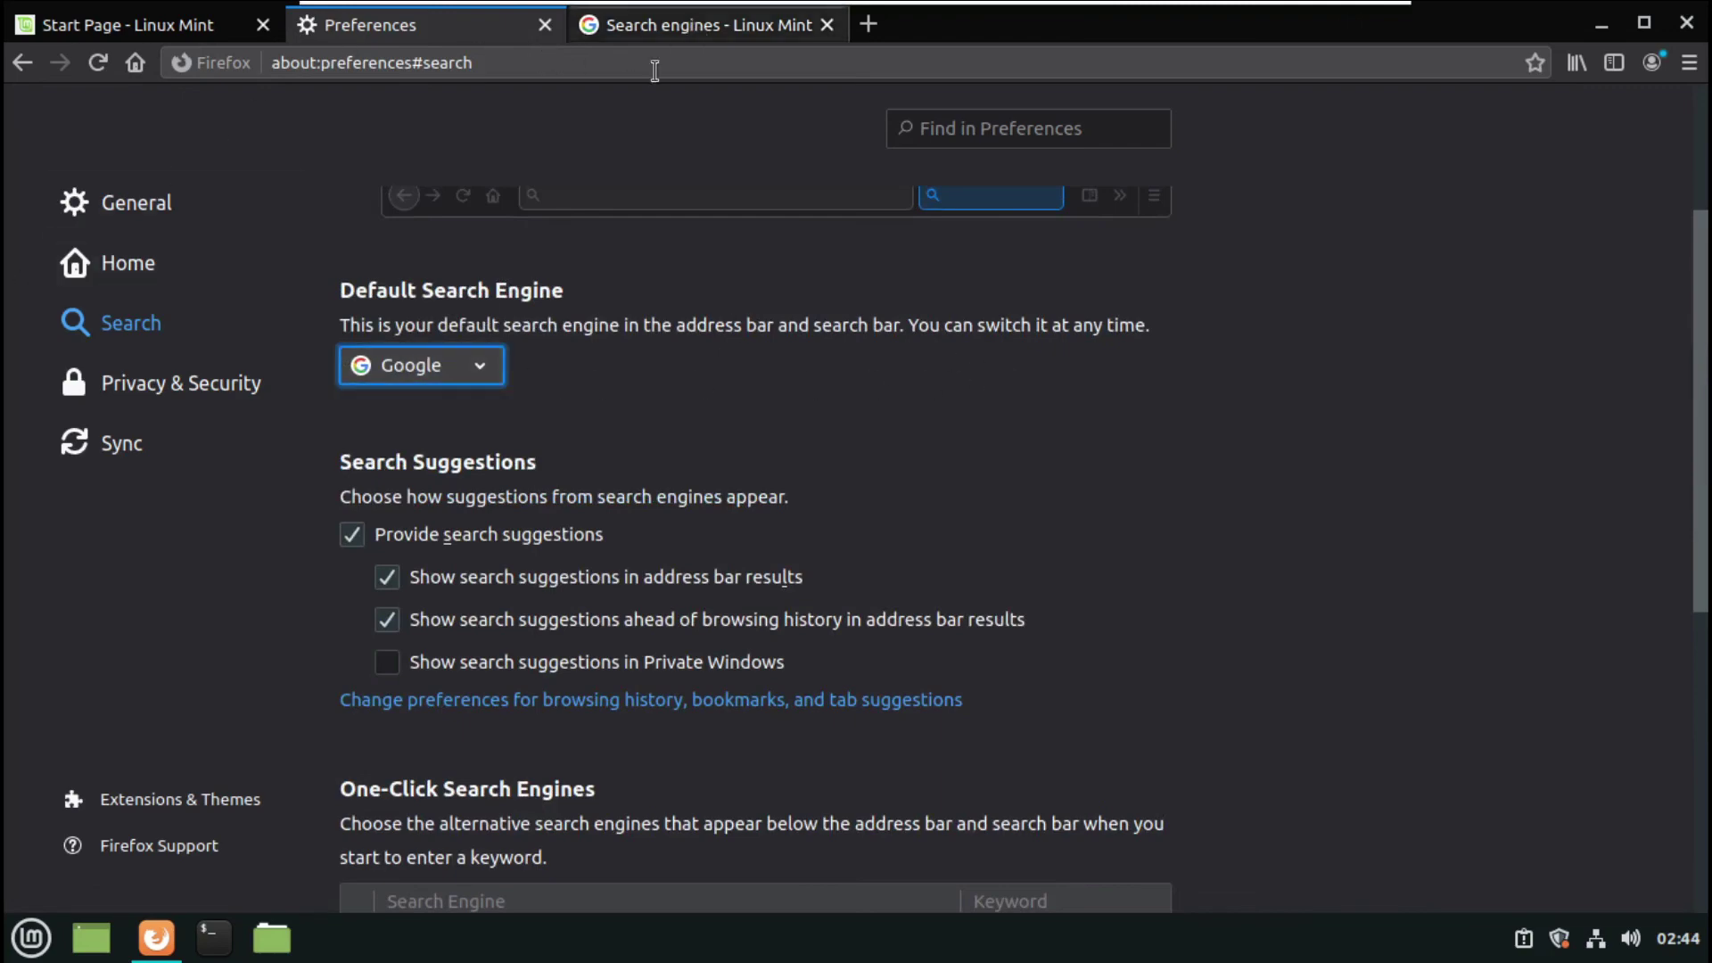
pyautogui.click(640, 61)
pyautogui.write('d')
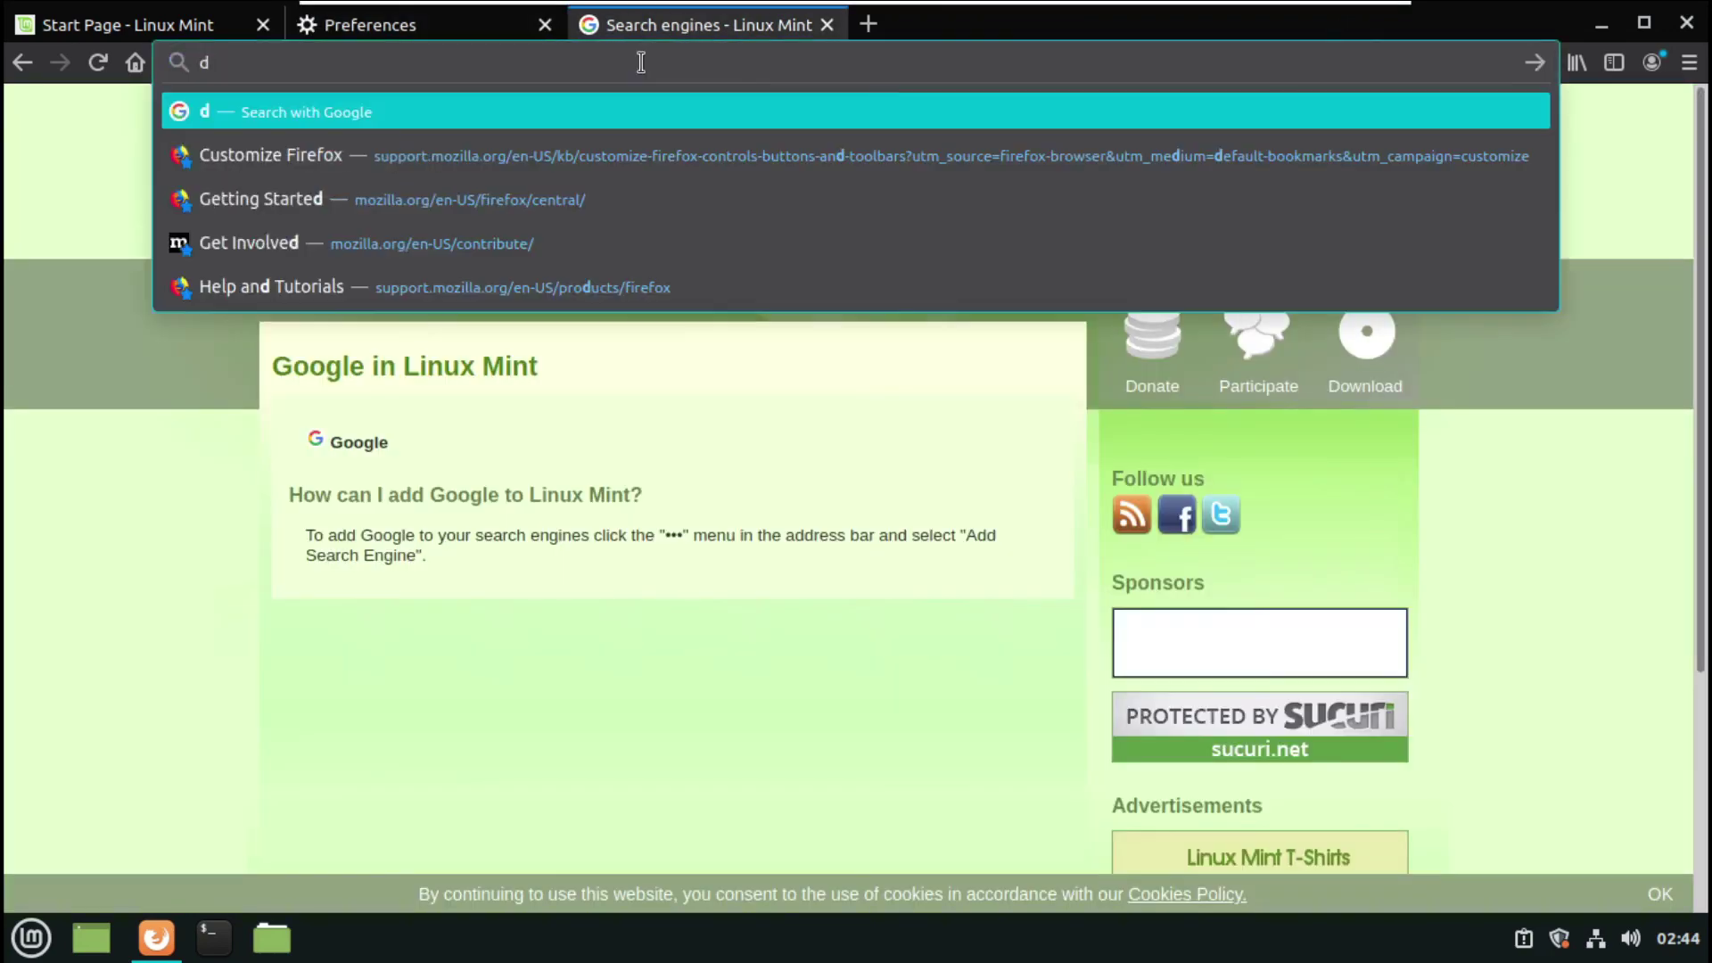
pyautogui.press('BackSpace')
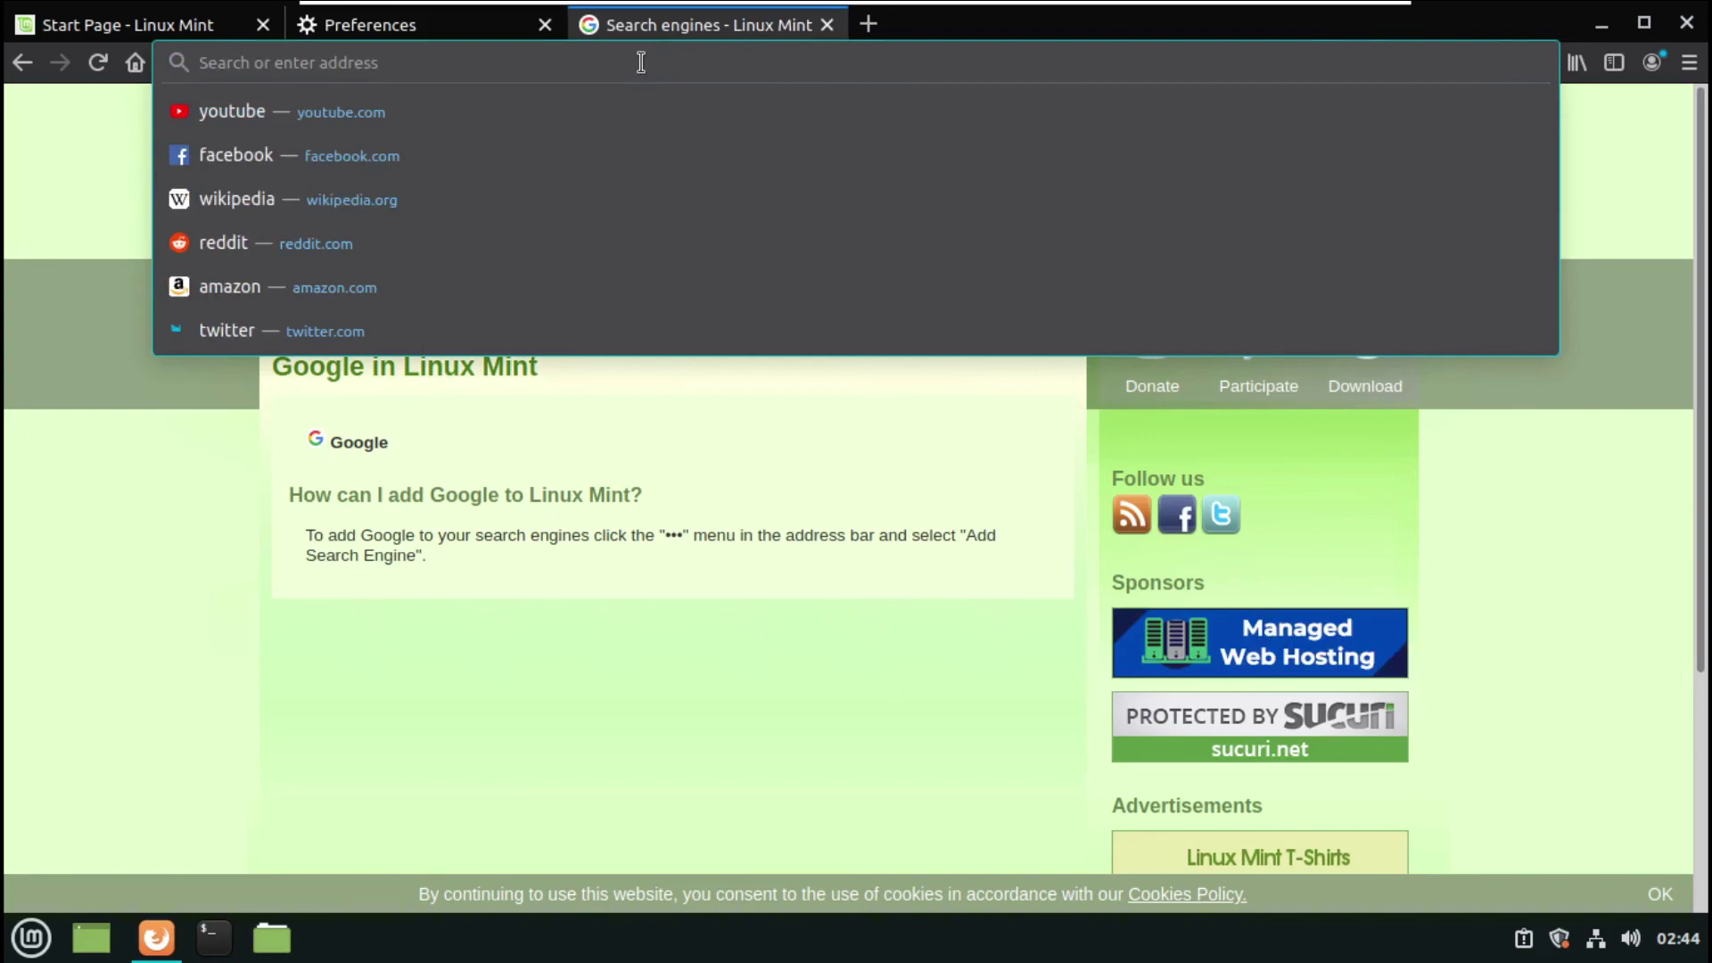
pyautogui.click(376, 26)
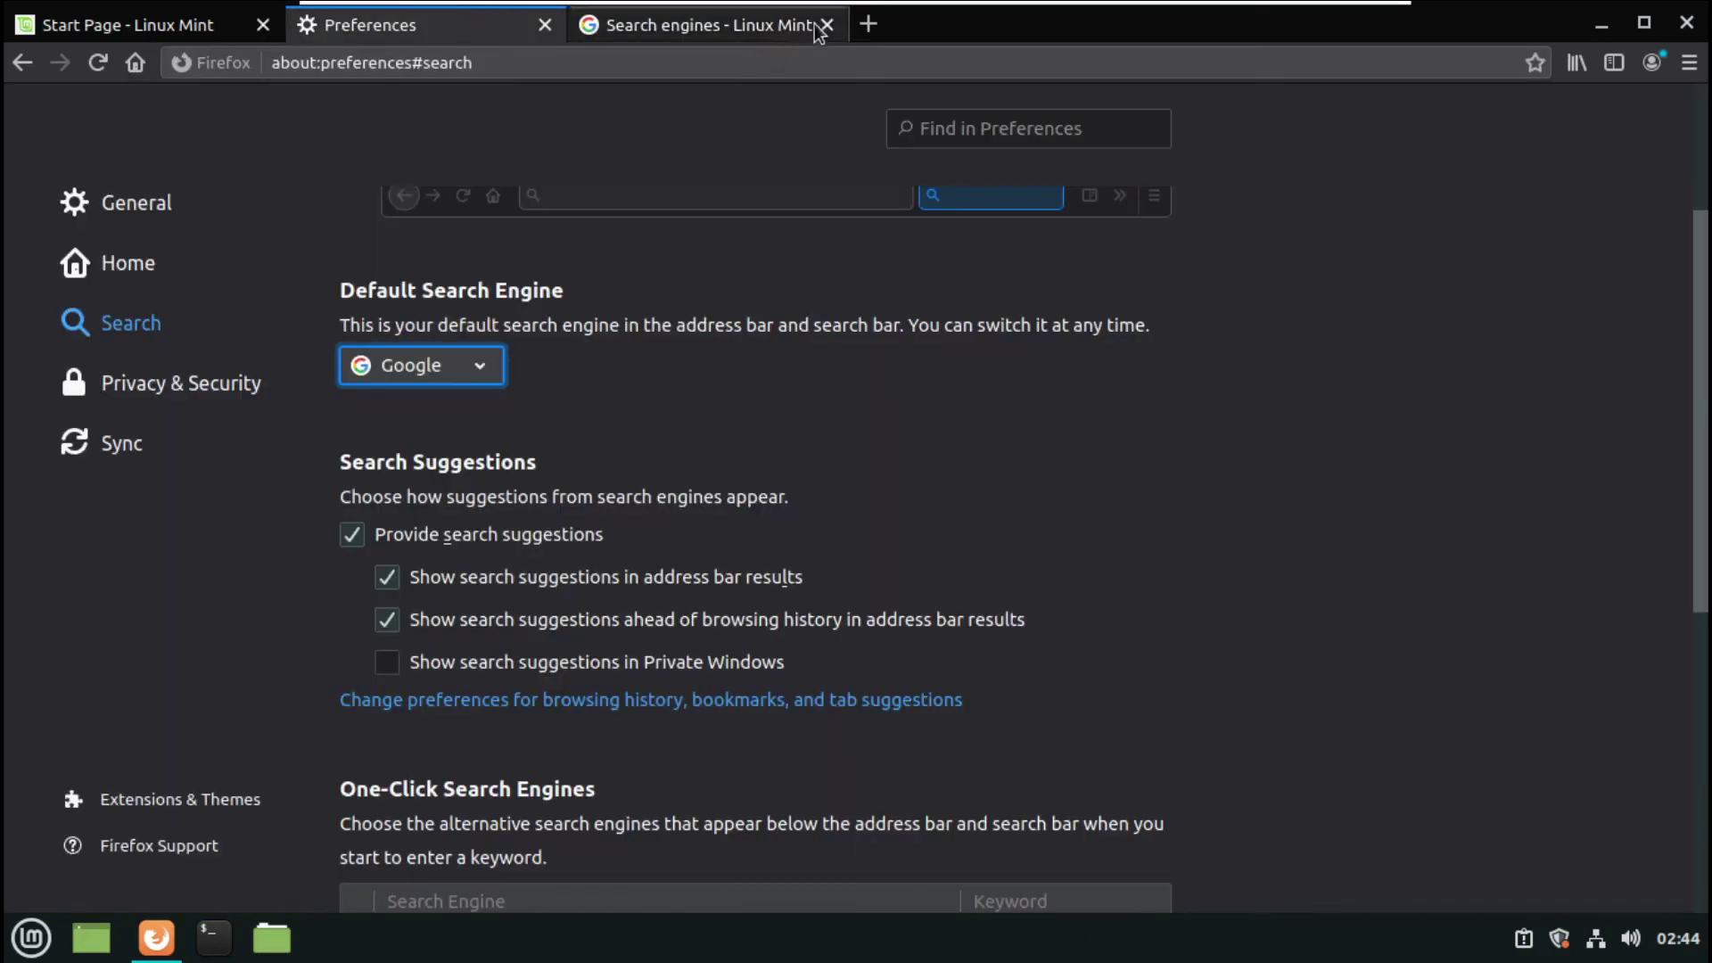
pyautogui.click(821, 27)
pyautogui.click(545, 25)
pyautogui.click(136, 62)
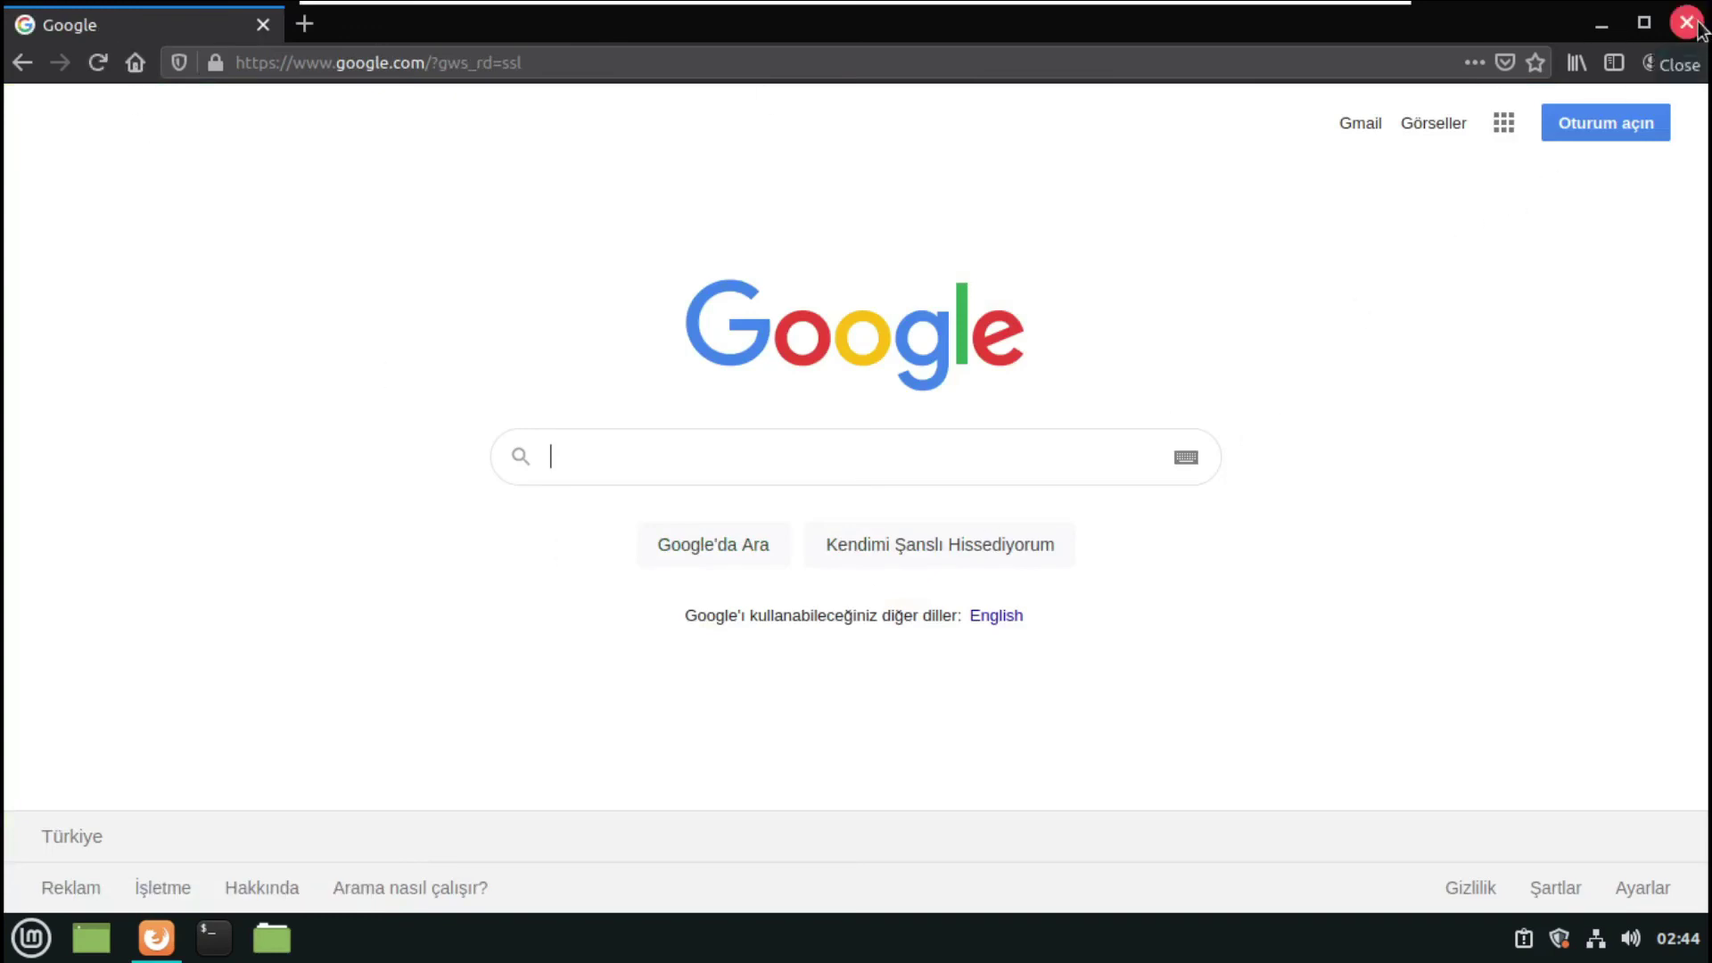
pyautogui.click(1698, 27)
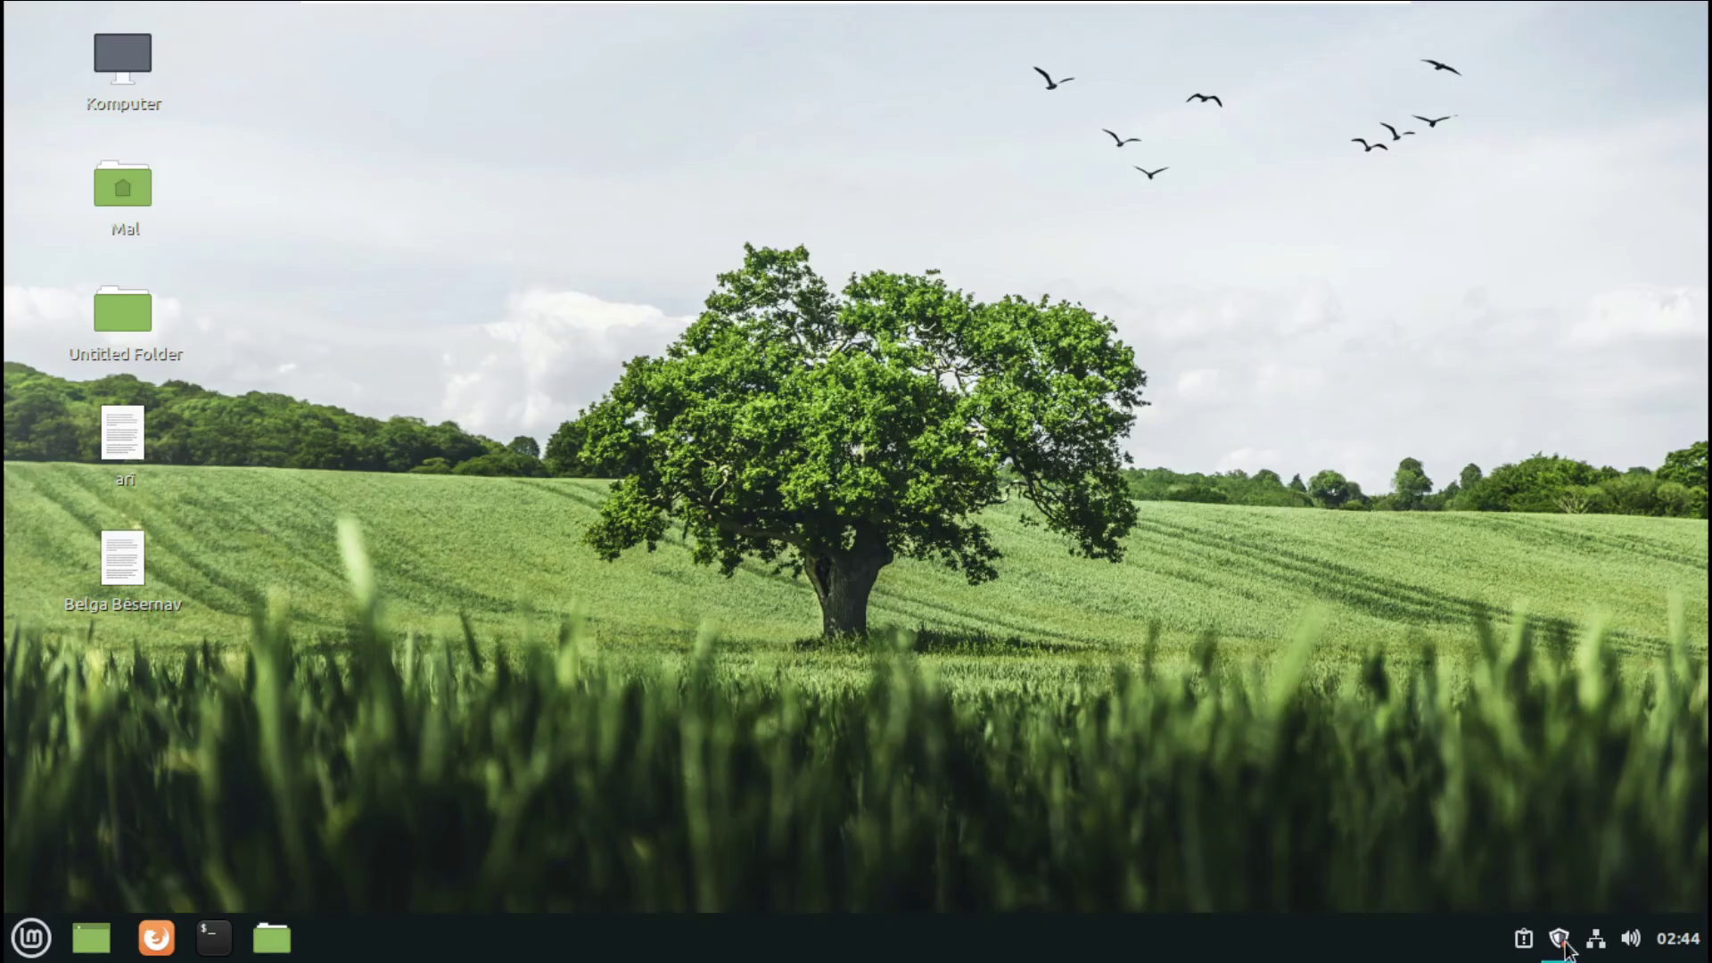
# - Update Update Manager itself with the account password, view the 151 pending updates, and close it
pyautogui.click(1560, 940)
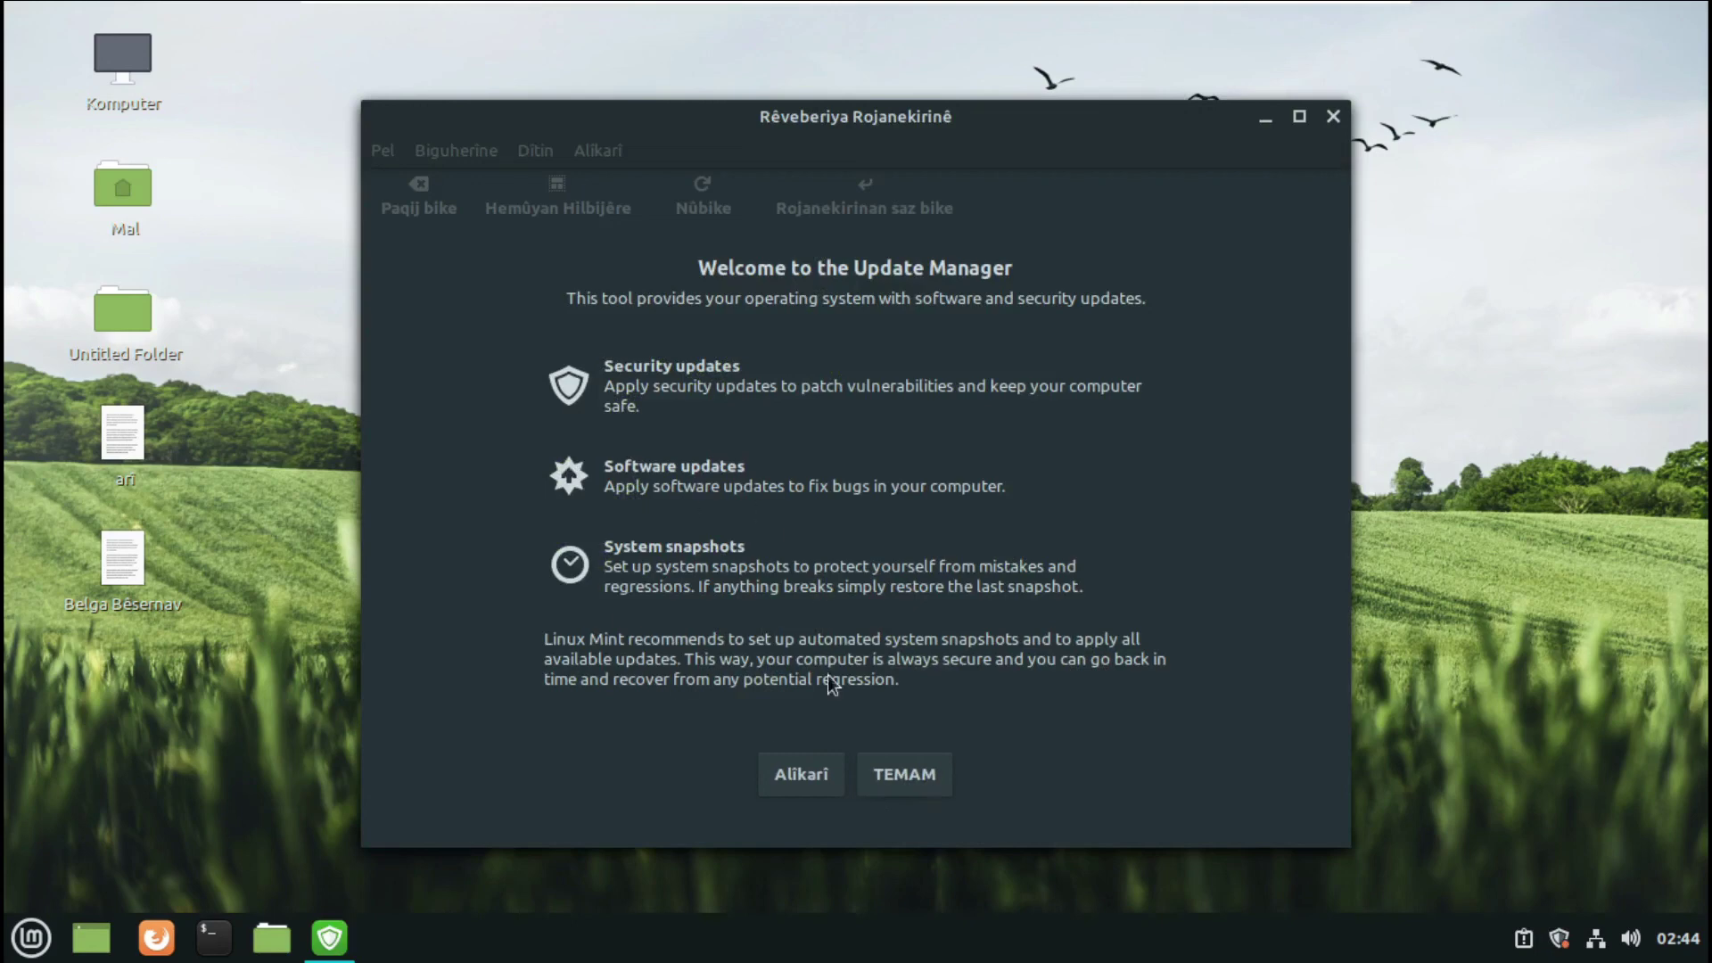
pyautogui.click(904, 774)
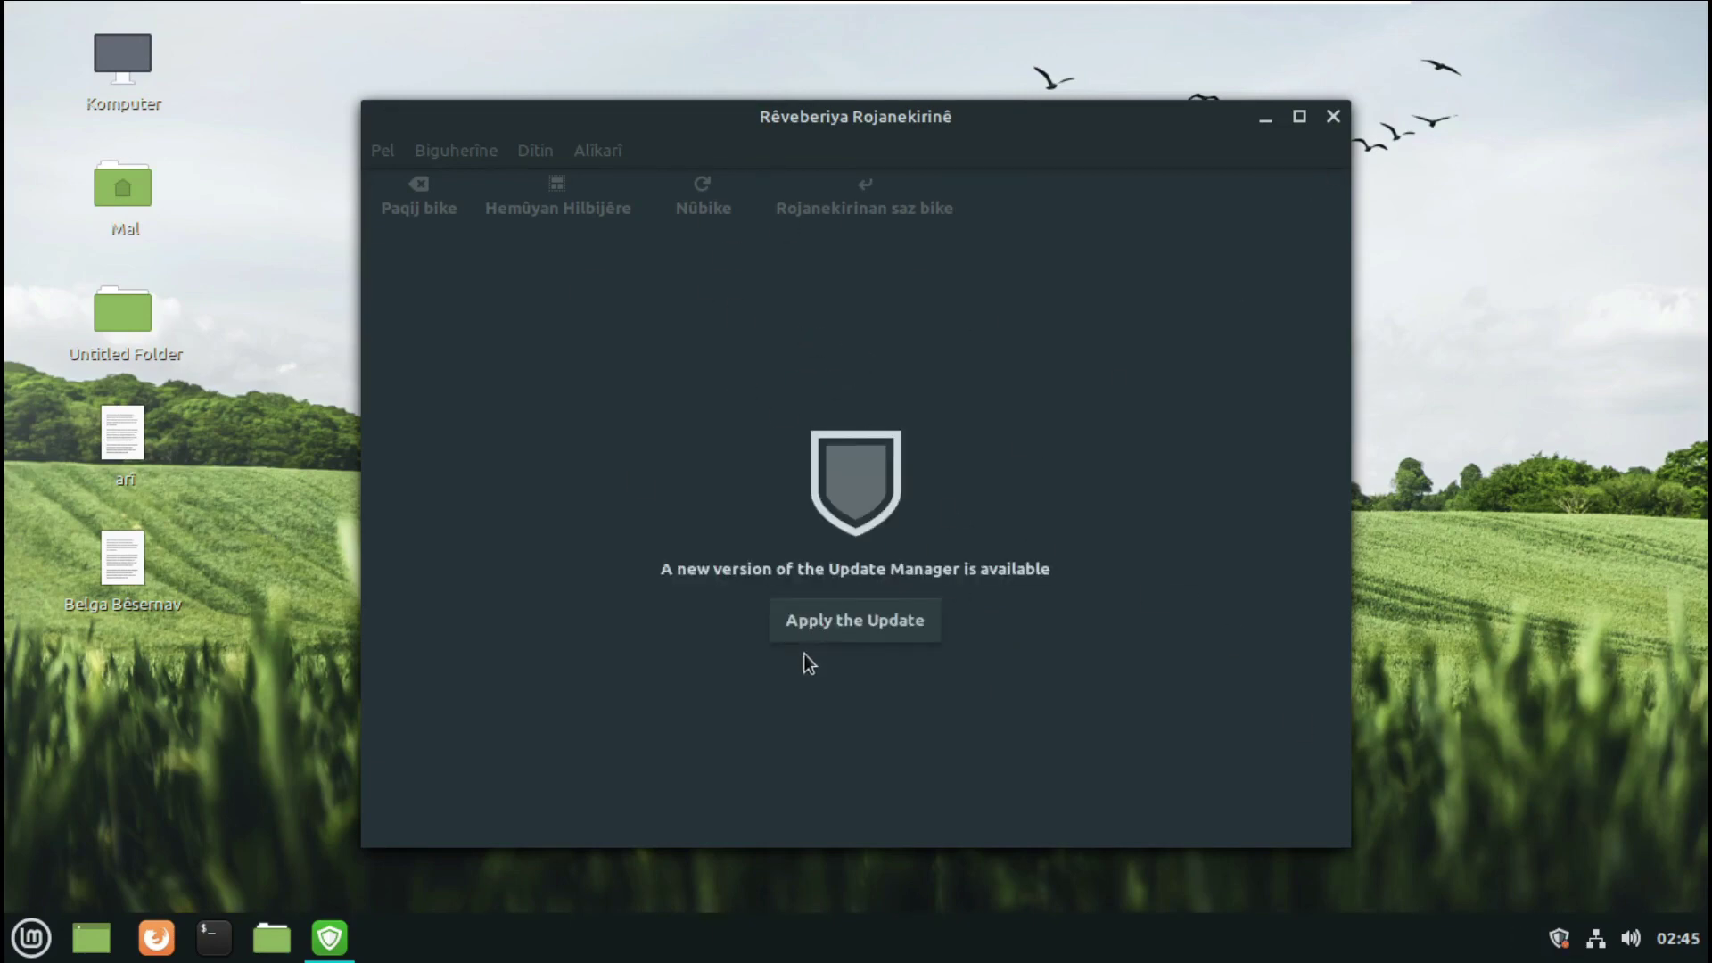
pyautogui.click(874, 626)
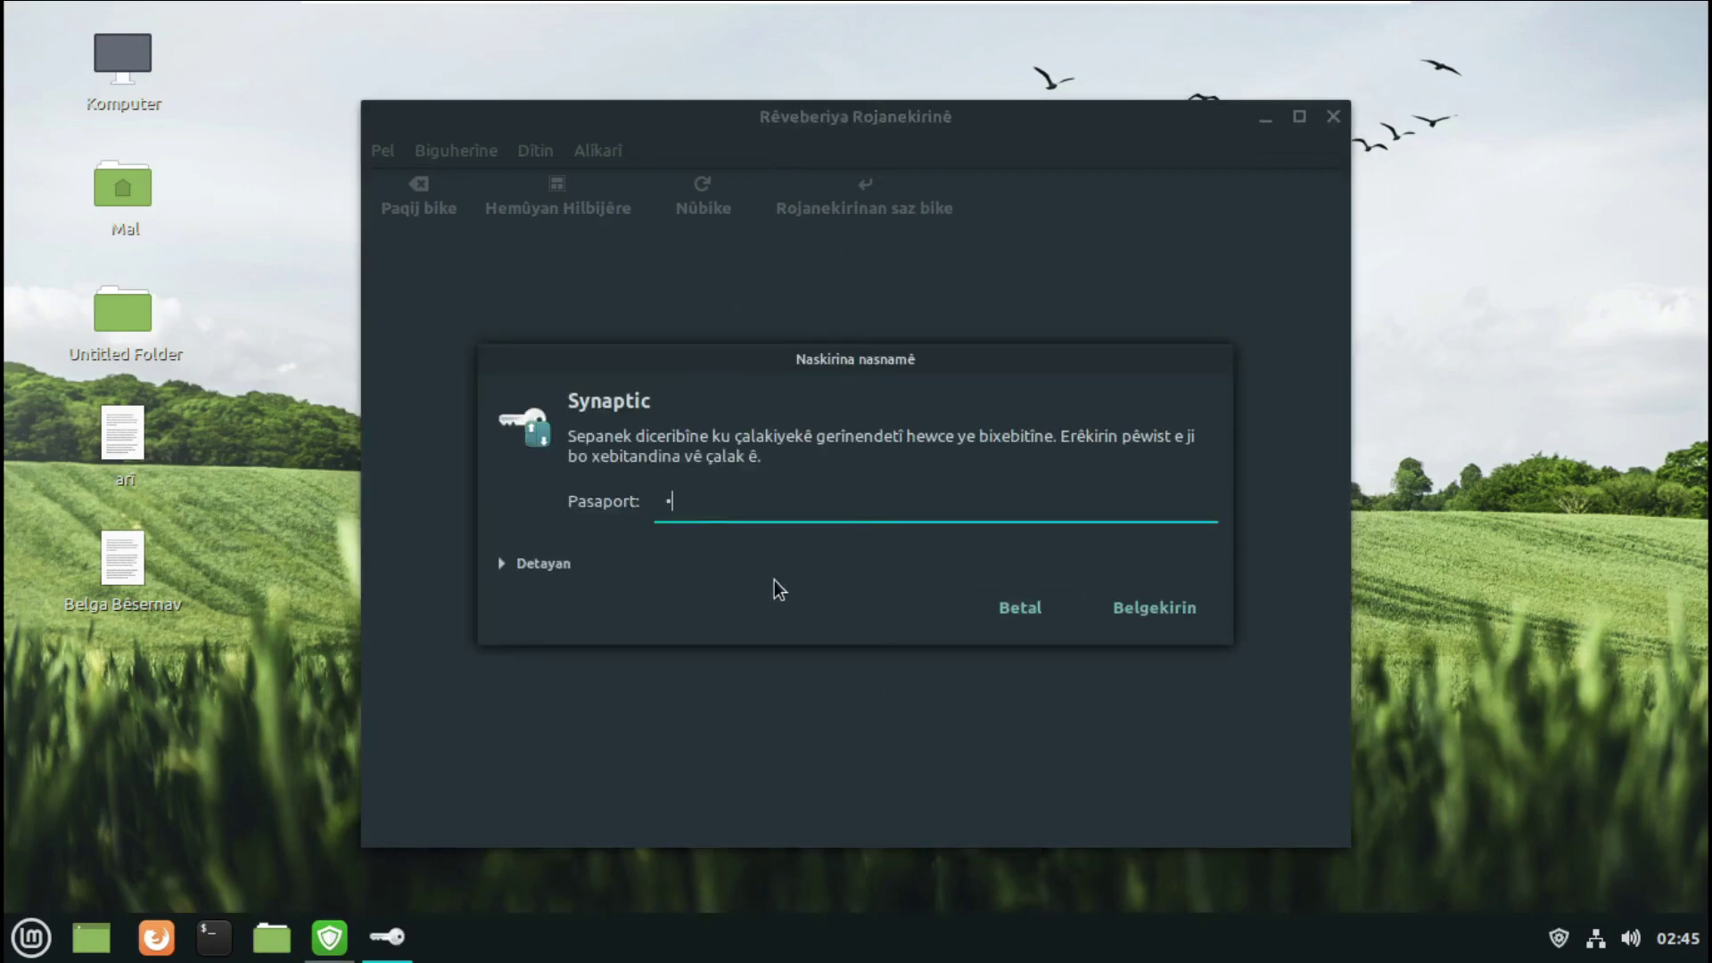
pyautogui.press('Return')
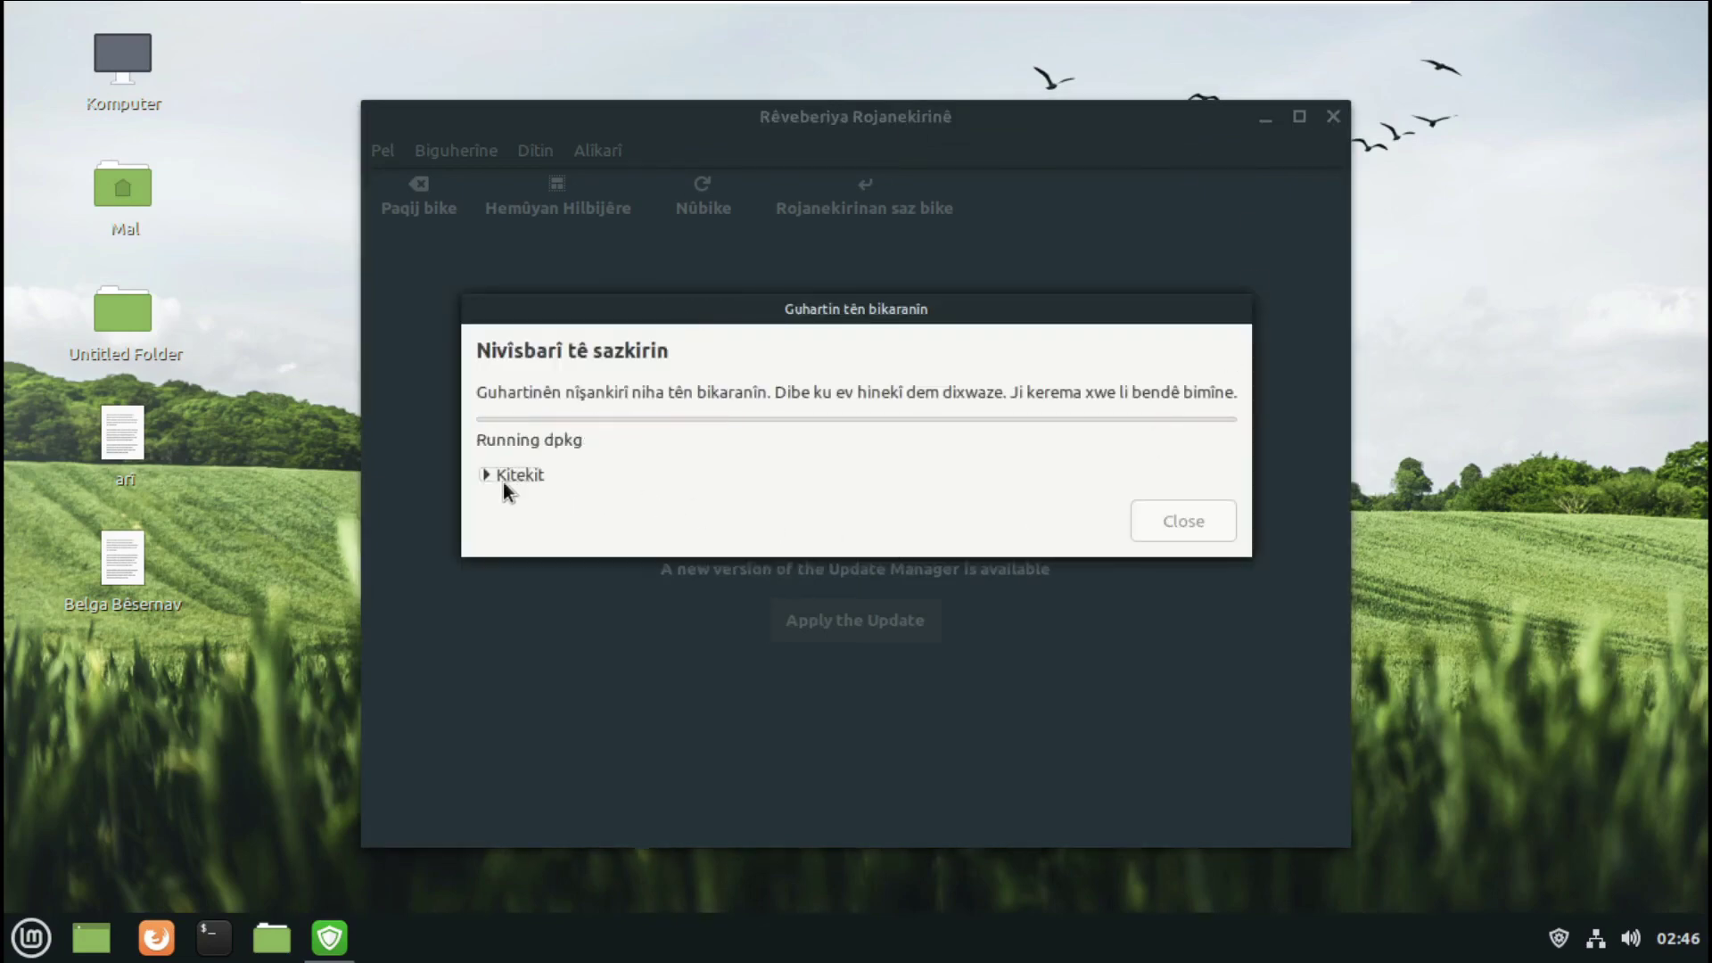
pyautogui.click(491, 476)
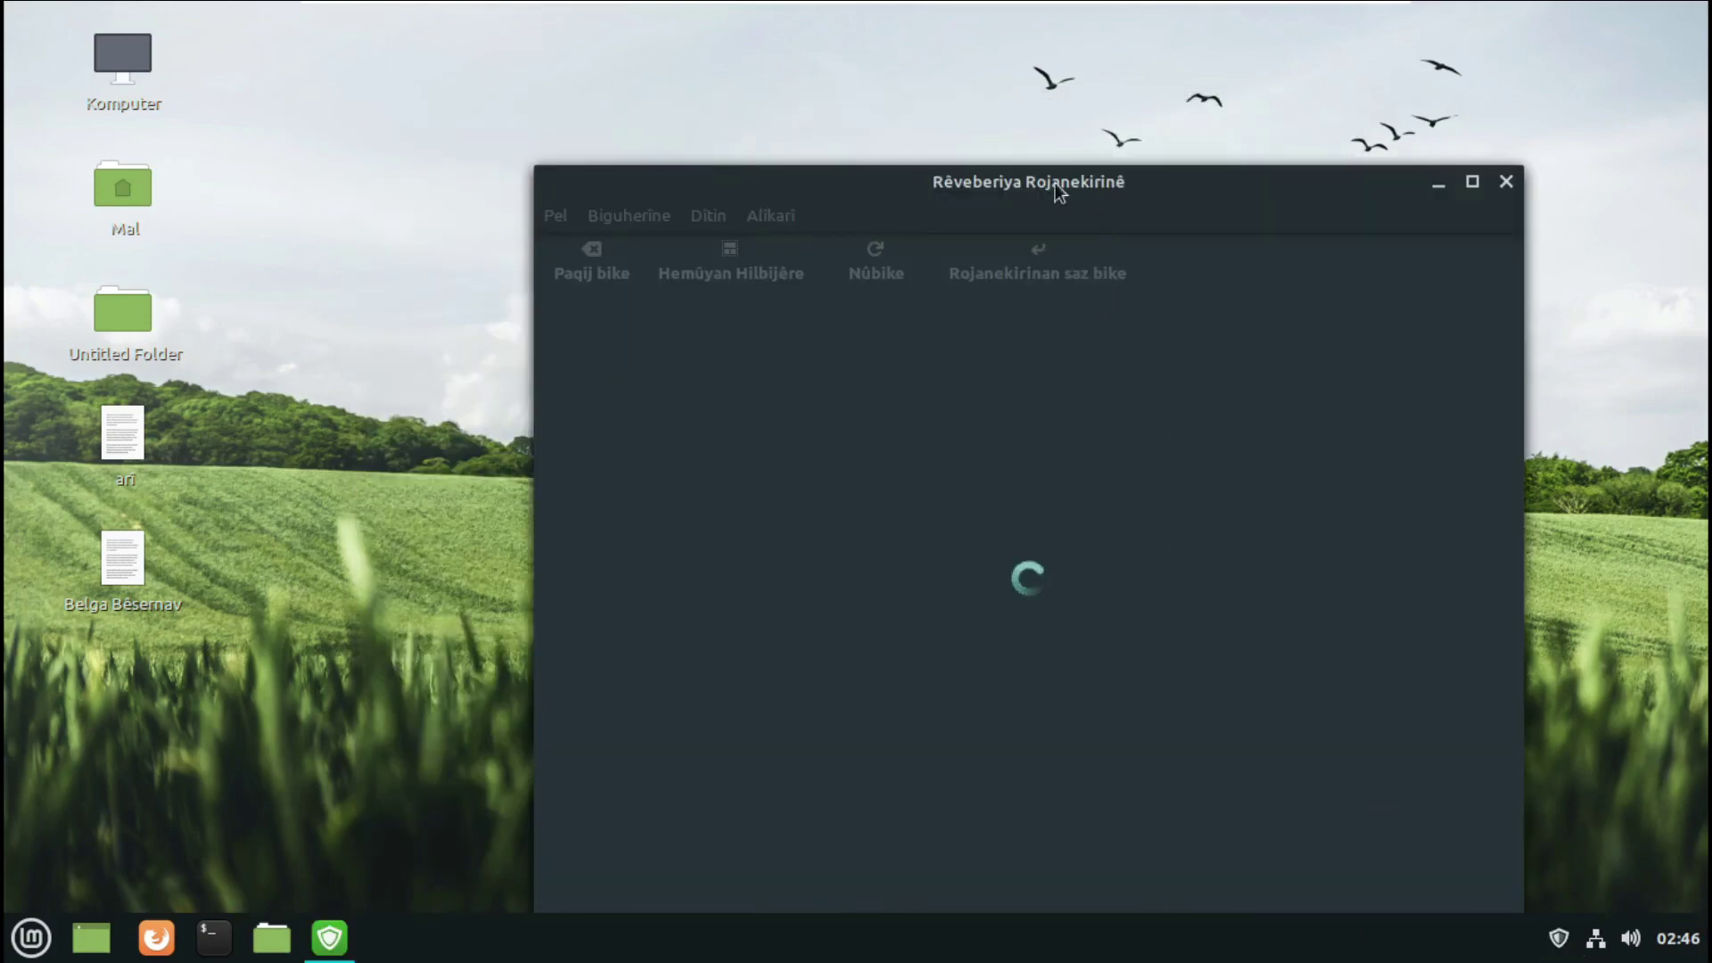
pyautogui.moveTo(1110, 194); pyautogui.dragTo(960, 104)
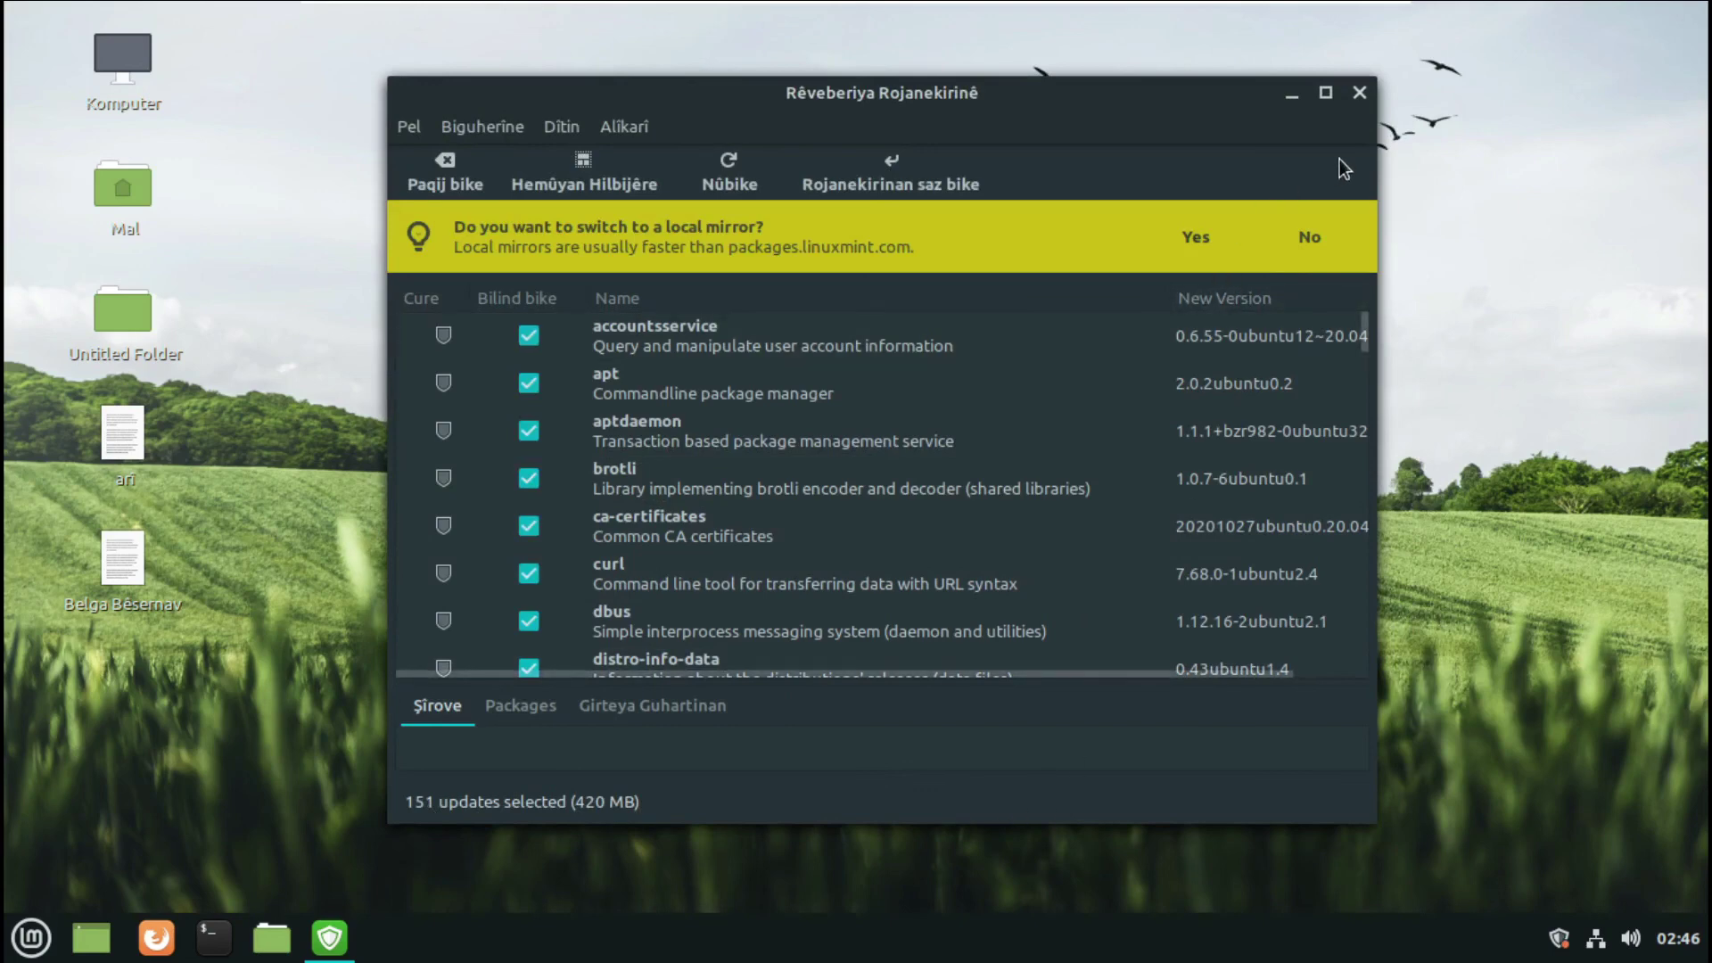
pyautogui.click(1358, 93)
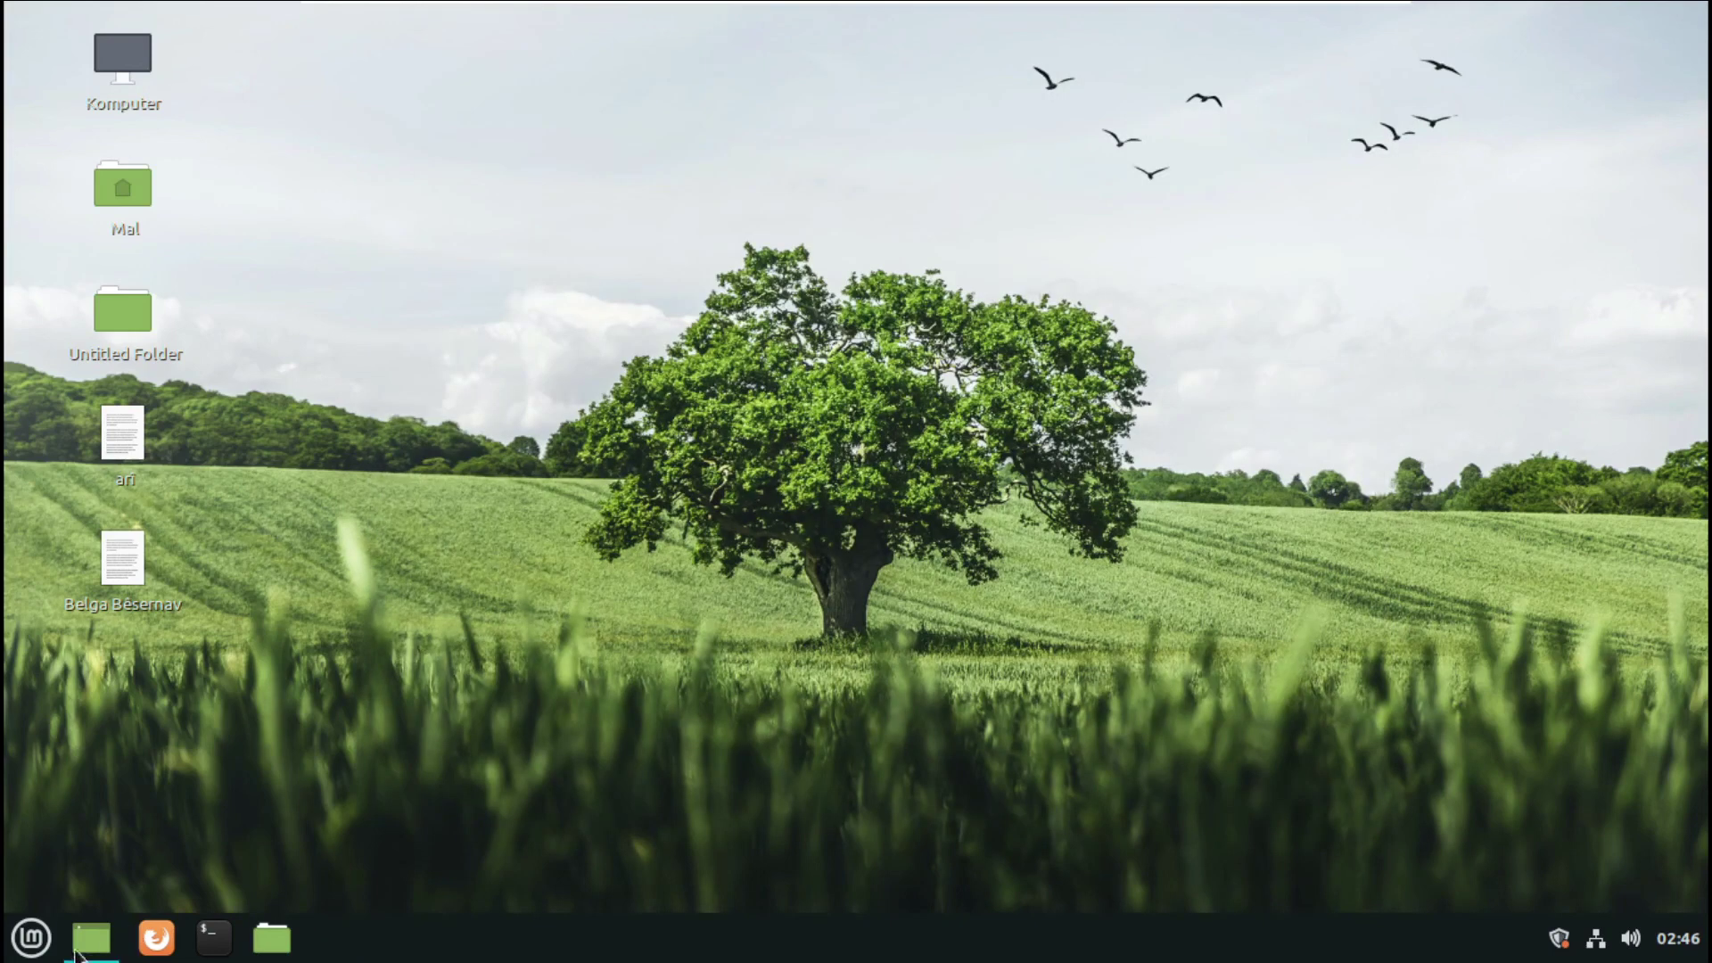